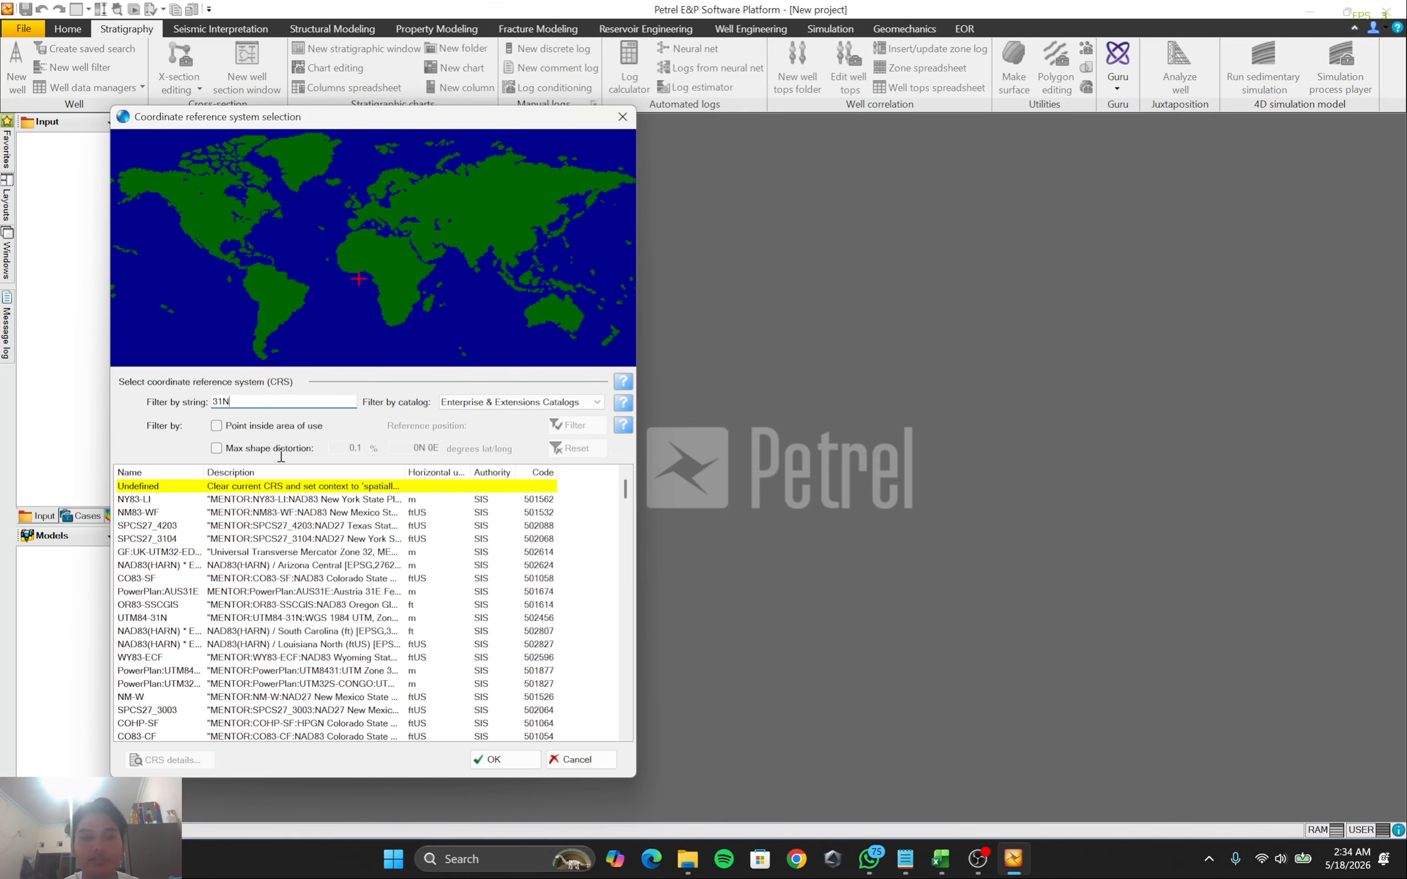
# Filter the coordinate reference systems by 31N and assign ED50-UTM31 to the project
pyautogui.write('N')
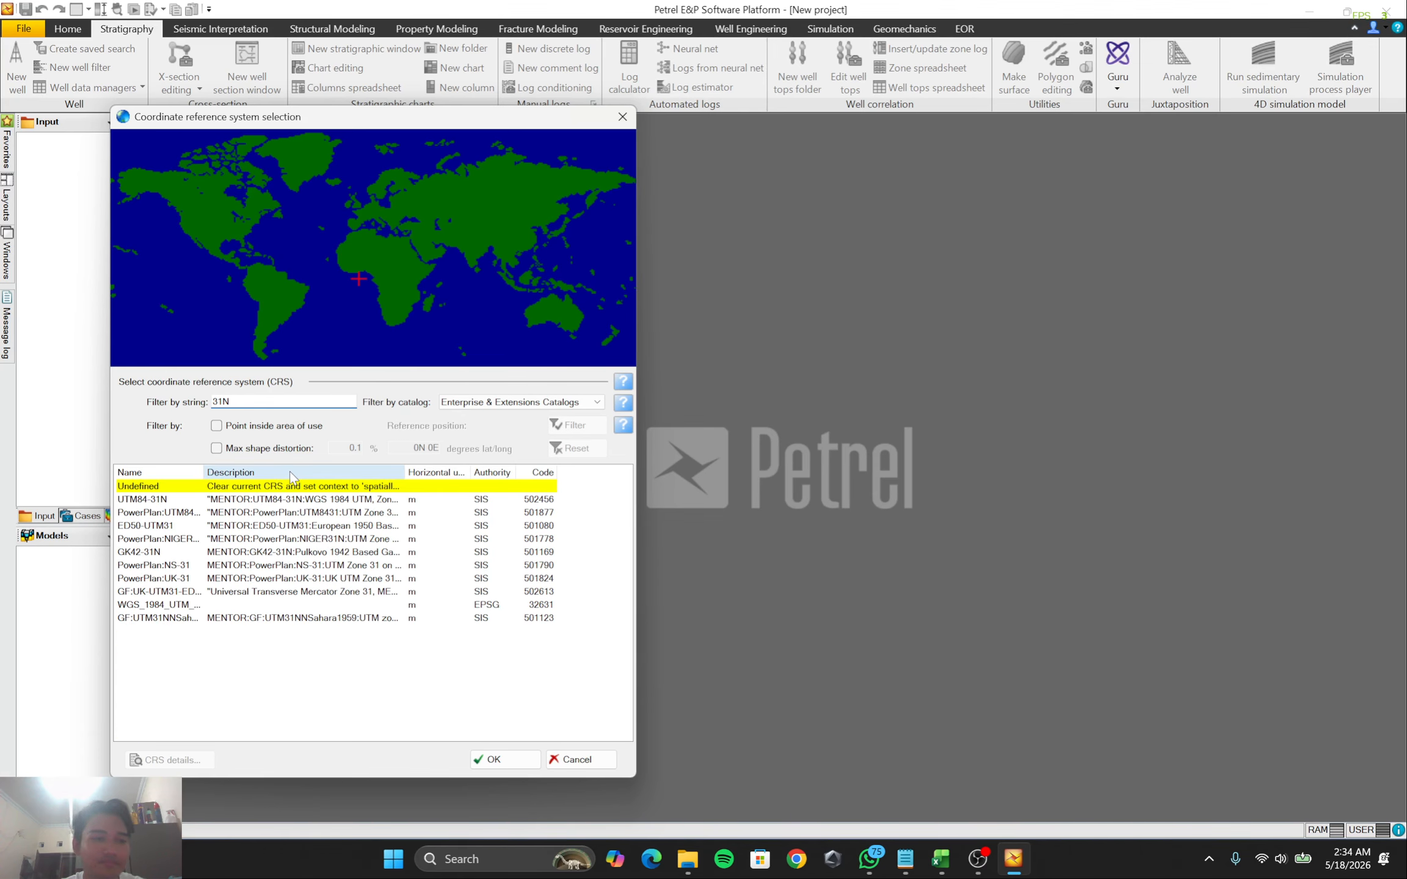
pyautogui.click(172, 527)
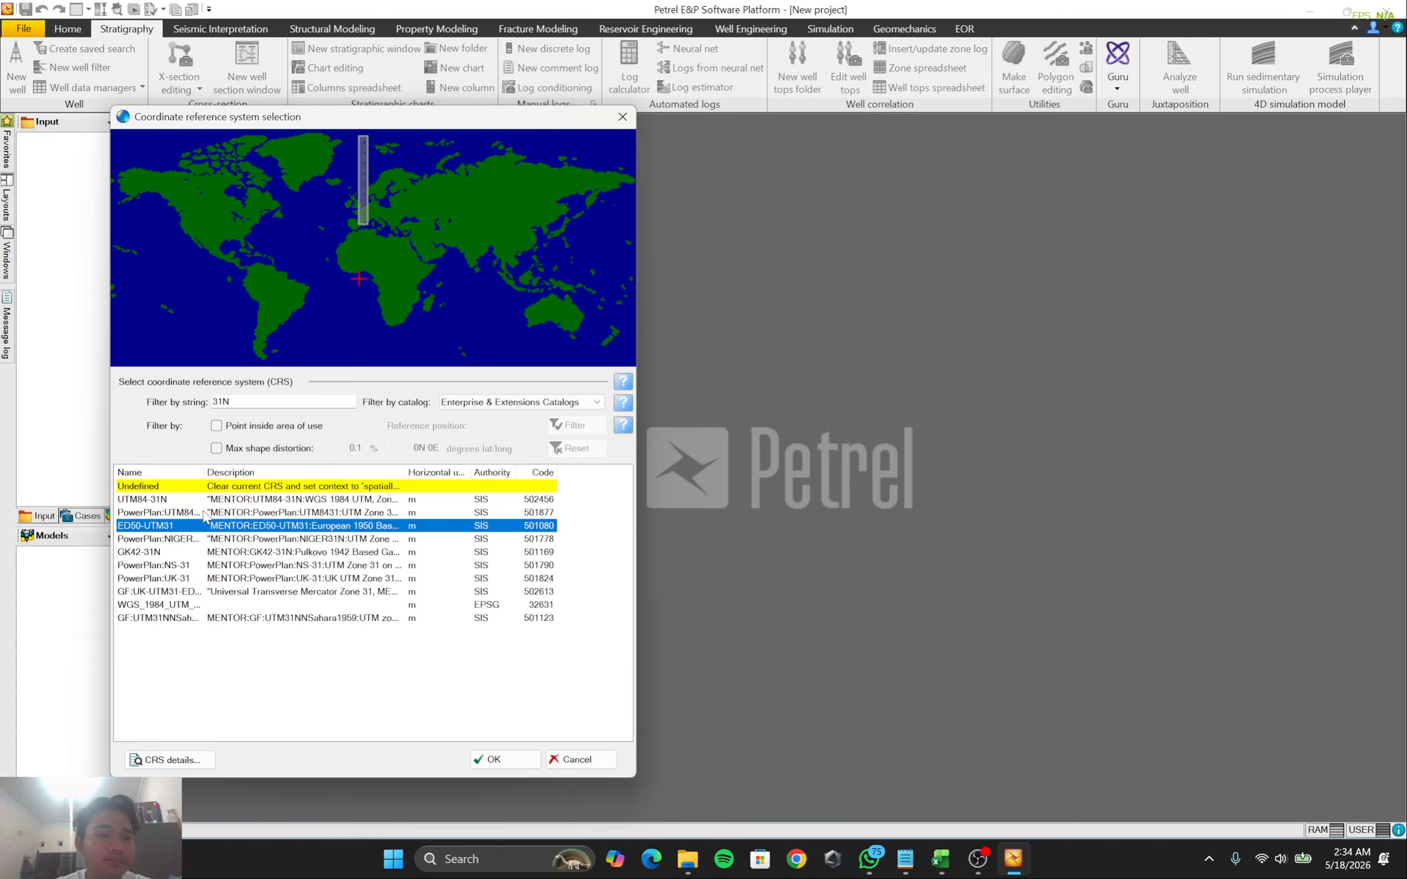
pyautogui.click(501, 759)
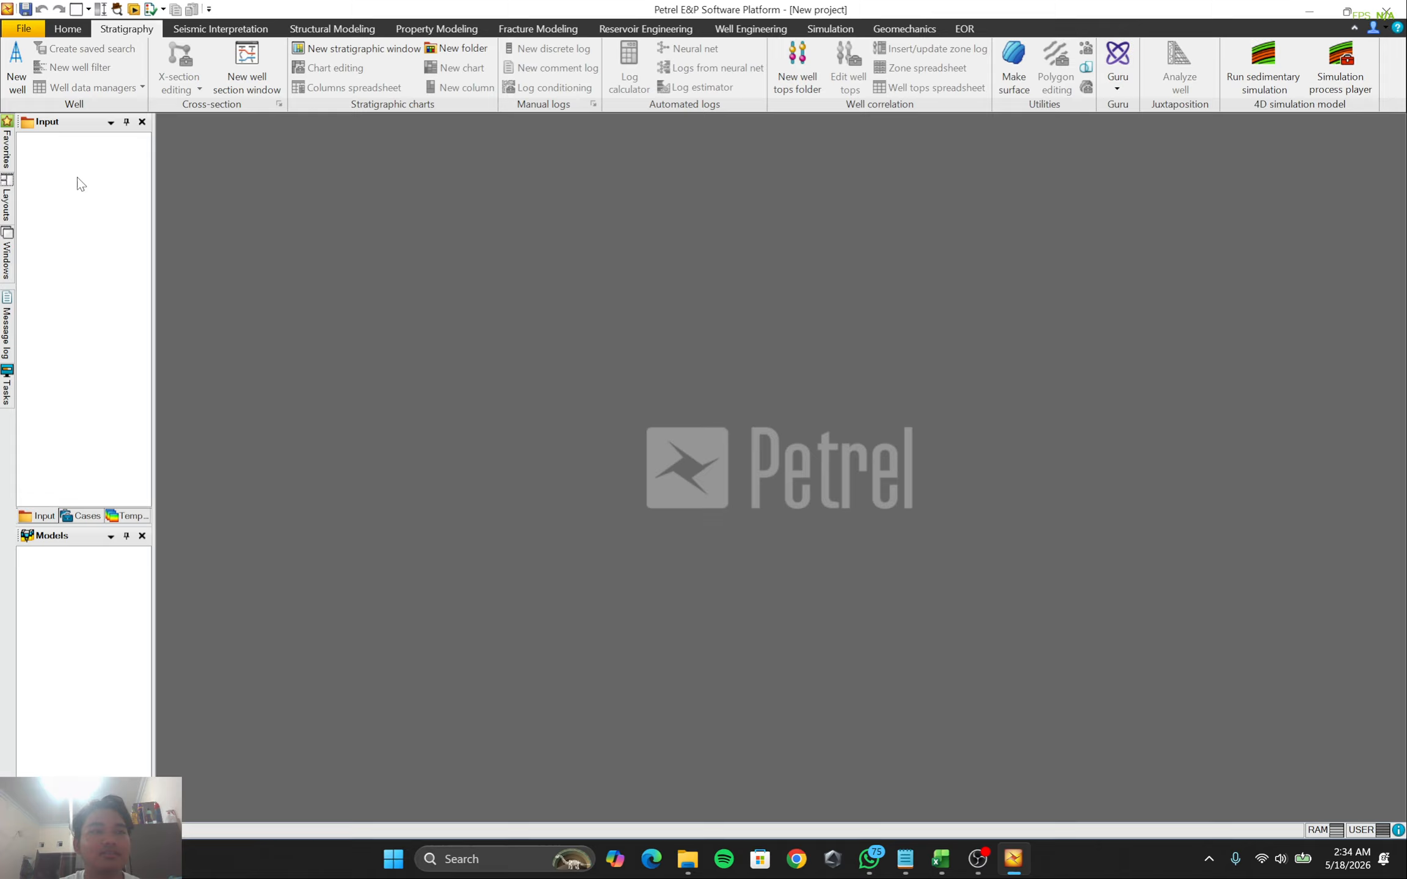
# Start creating a new well and name it 15
pyautogui.click(67, 29)
pyautogui.click(127, 29)
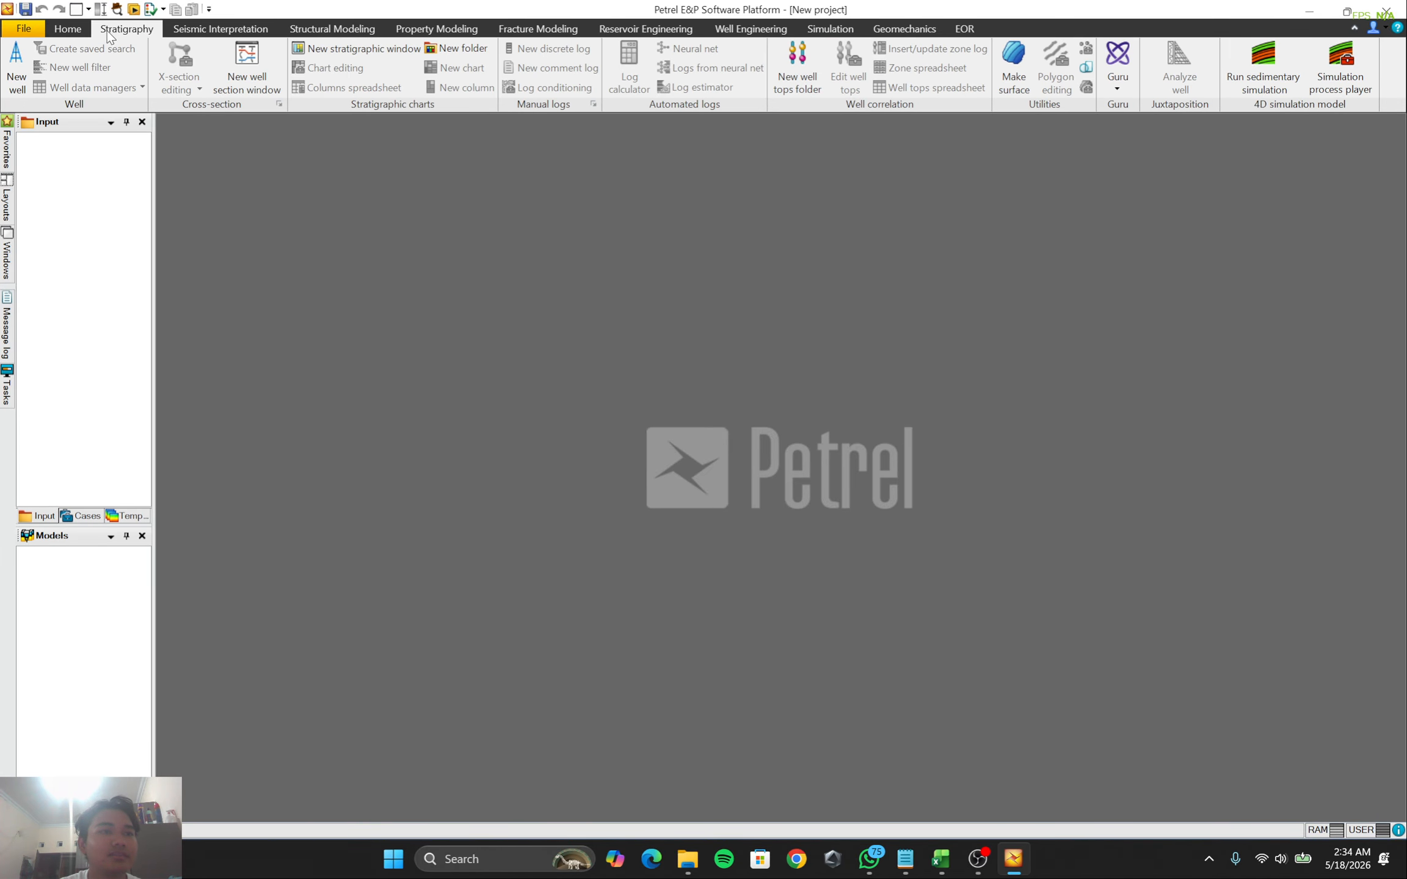
pyautogui.click(26, 82)
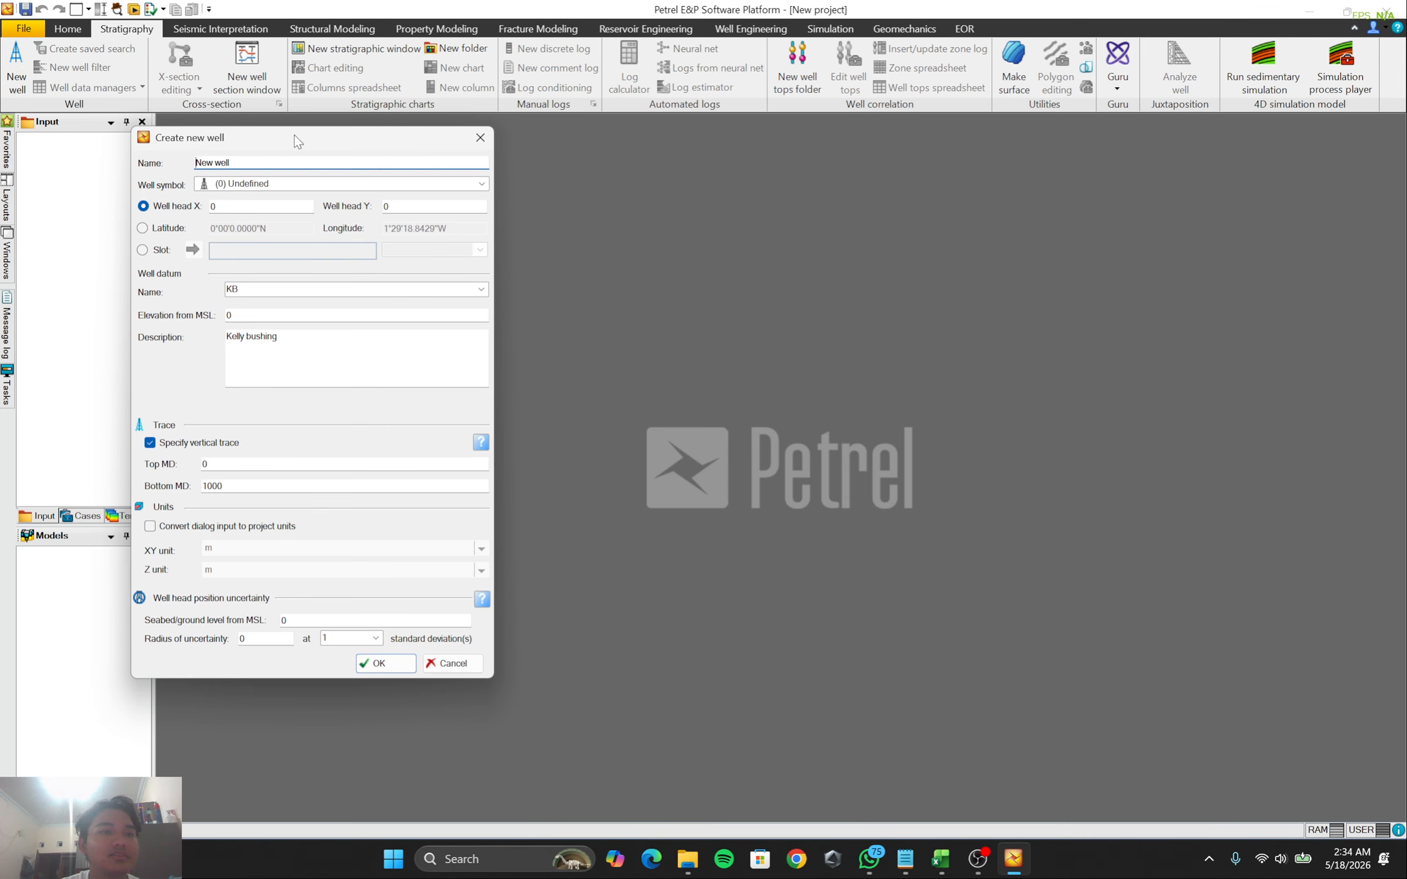
pyautogui.moveTo(248, 165); pyautogui.dragTo(137, 173)
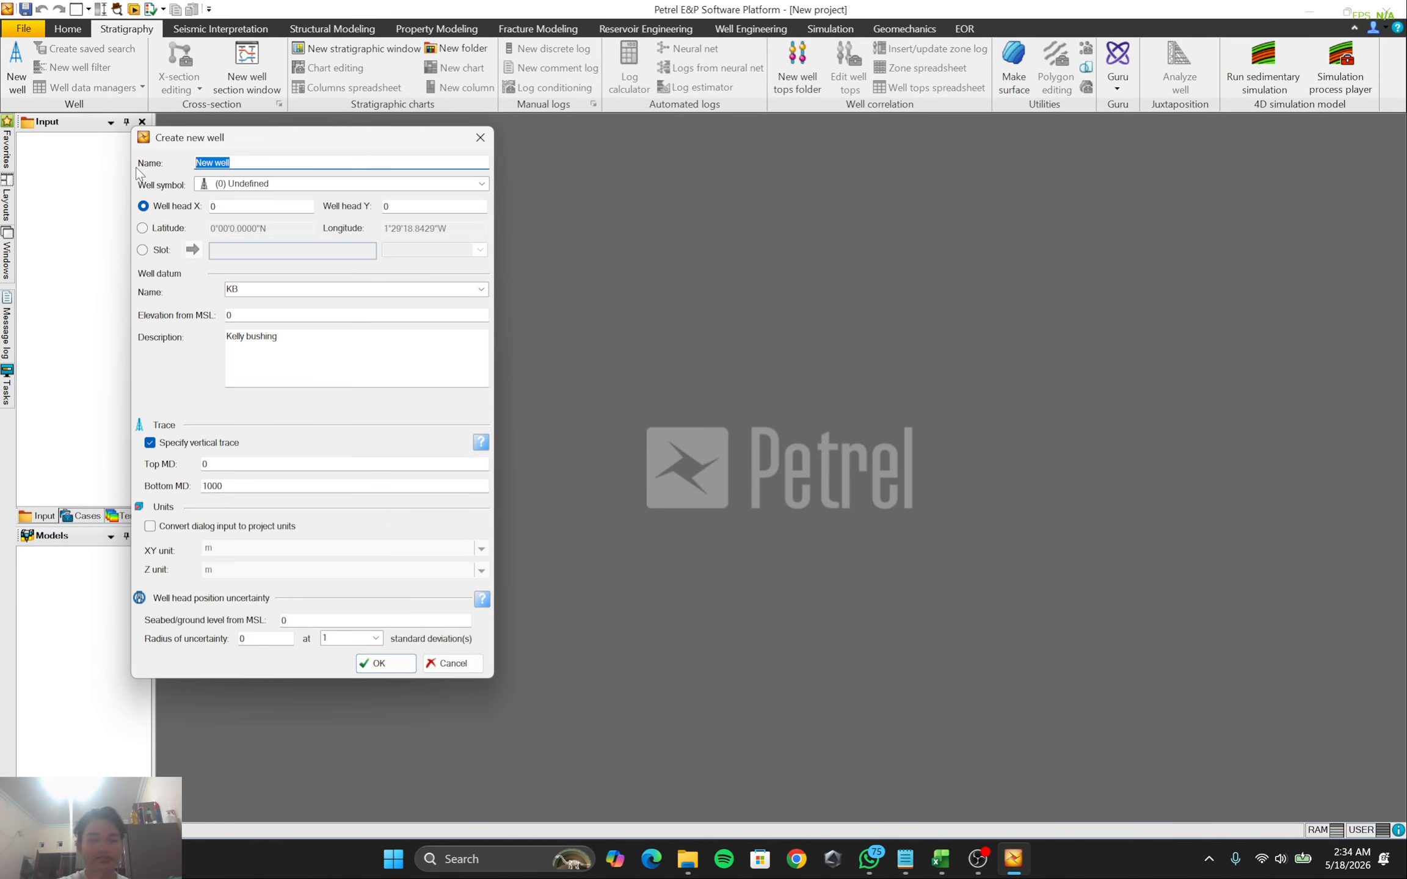
pyautogui.write('15')
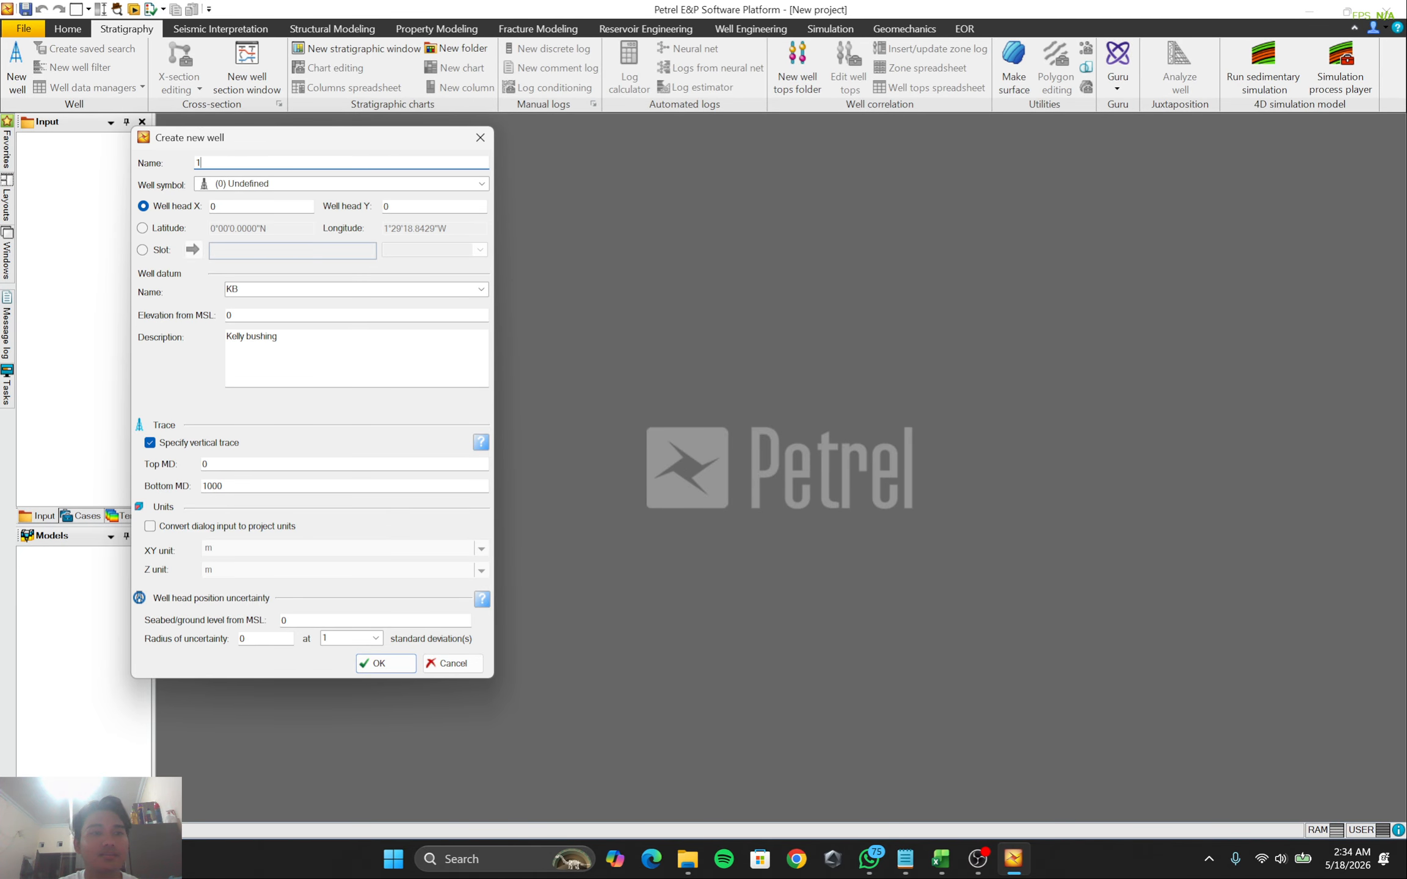
# Copy the Surface EW value from the F-15 survey header in Notepad and set the well head X to 435053.552
pyautogui.click(905, 860)
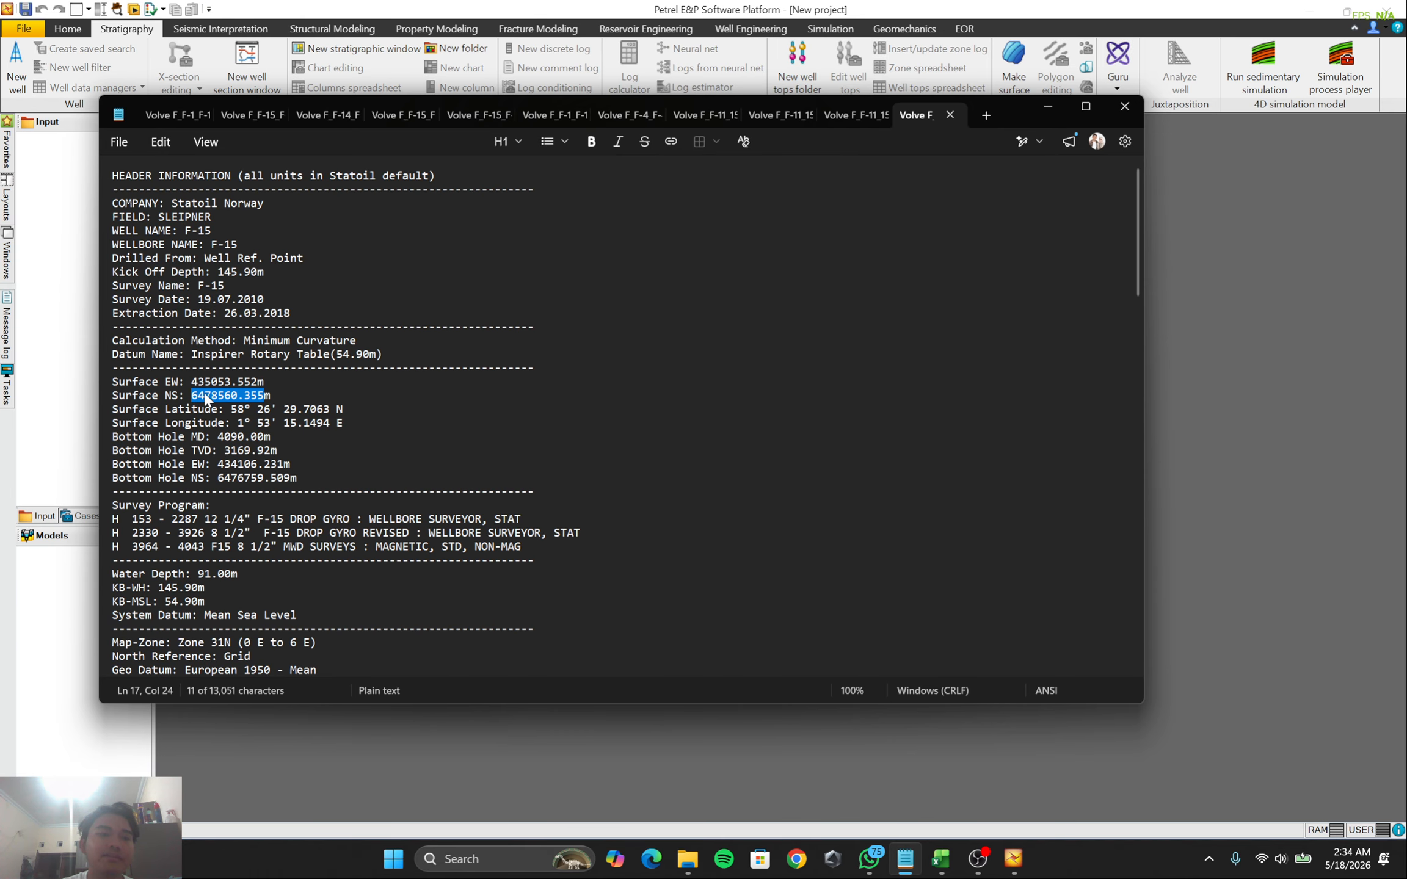
pyautogui.click(206, 383)
pyautogui.moveTo(257, 382); pyautogui.dragTo(193, 381)
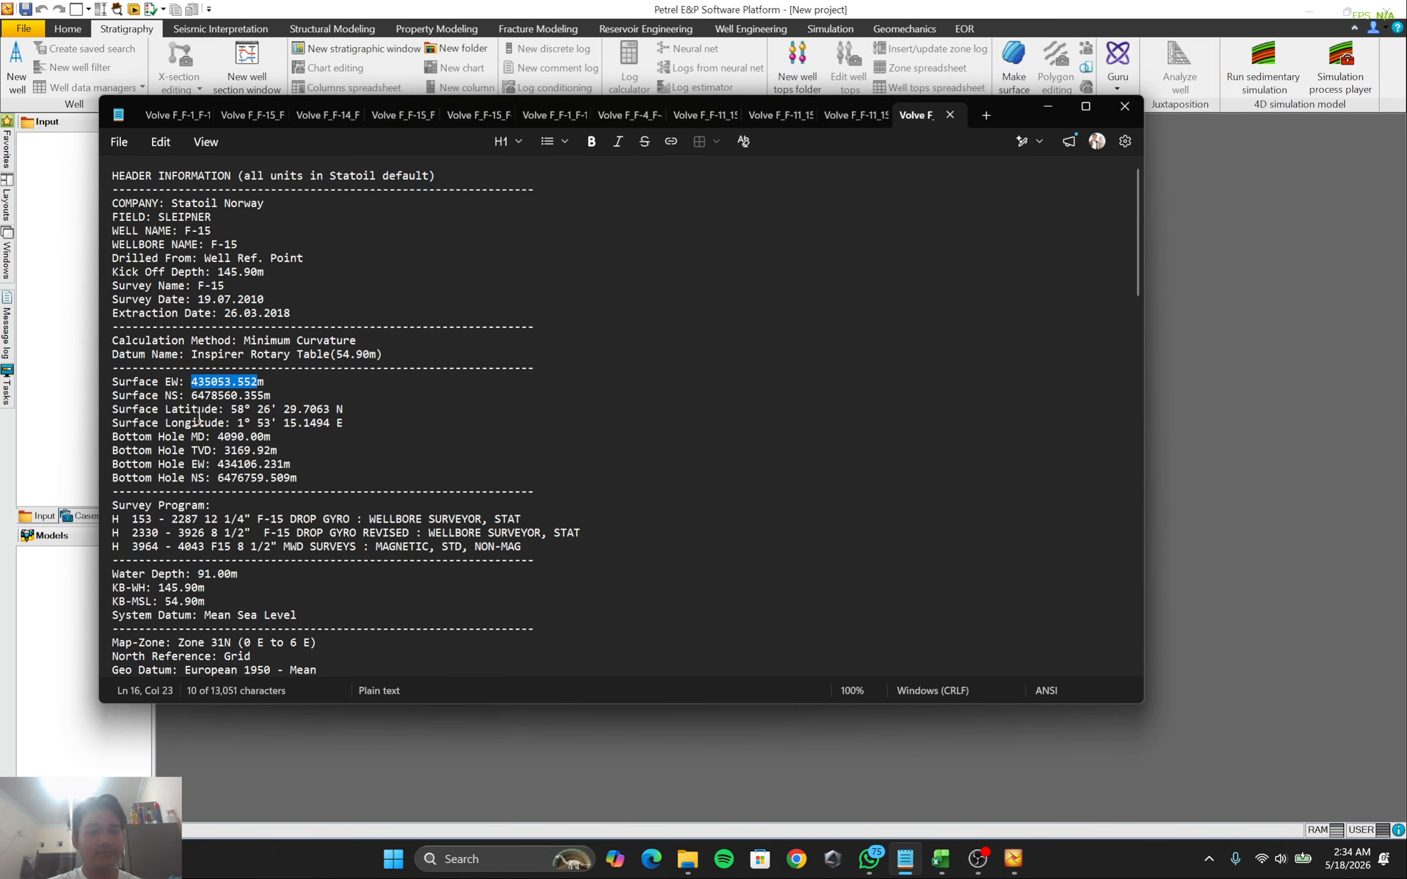
pyautogui.click(1047, 109)
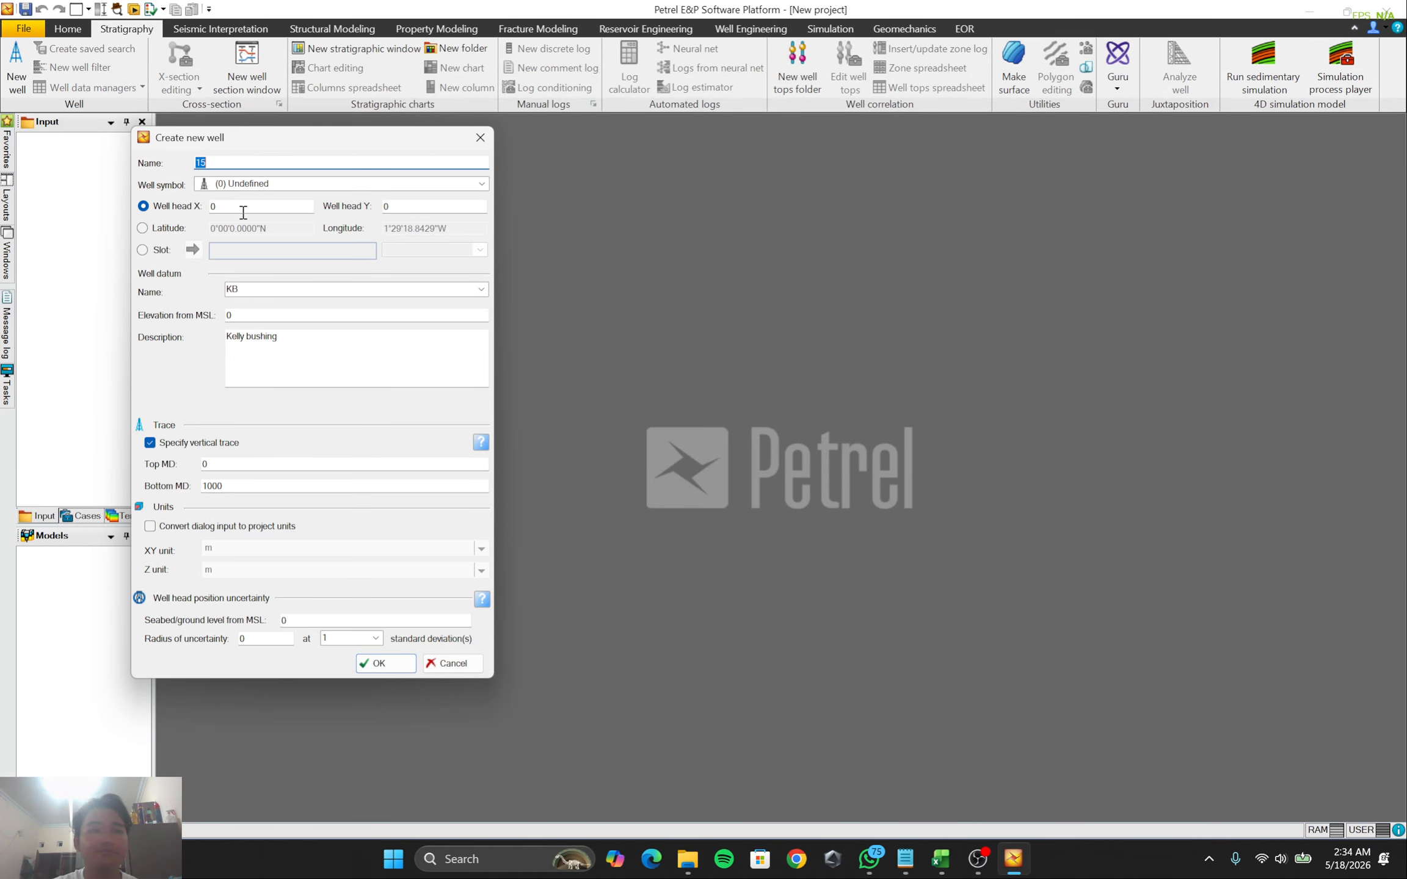
pyautogui.click(215, 208)
pyautogui.doubleClick(225, 210)
pyautogui.write('435053.552')
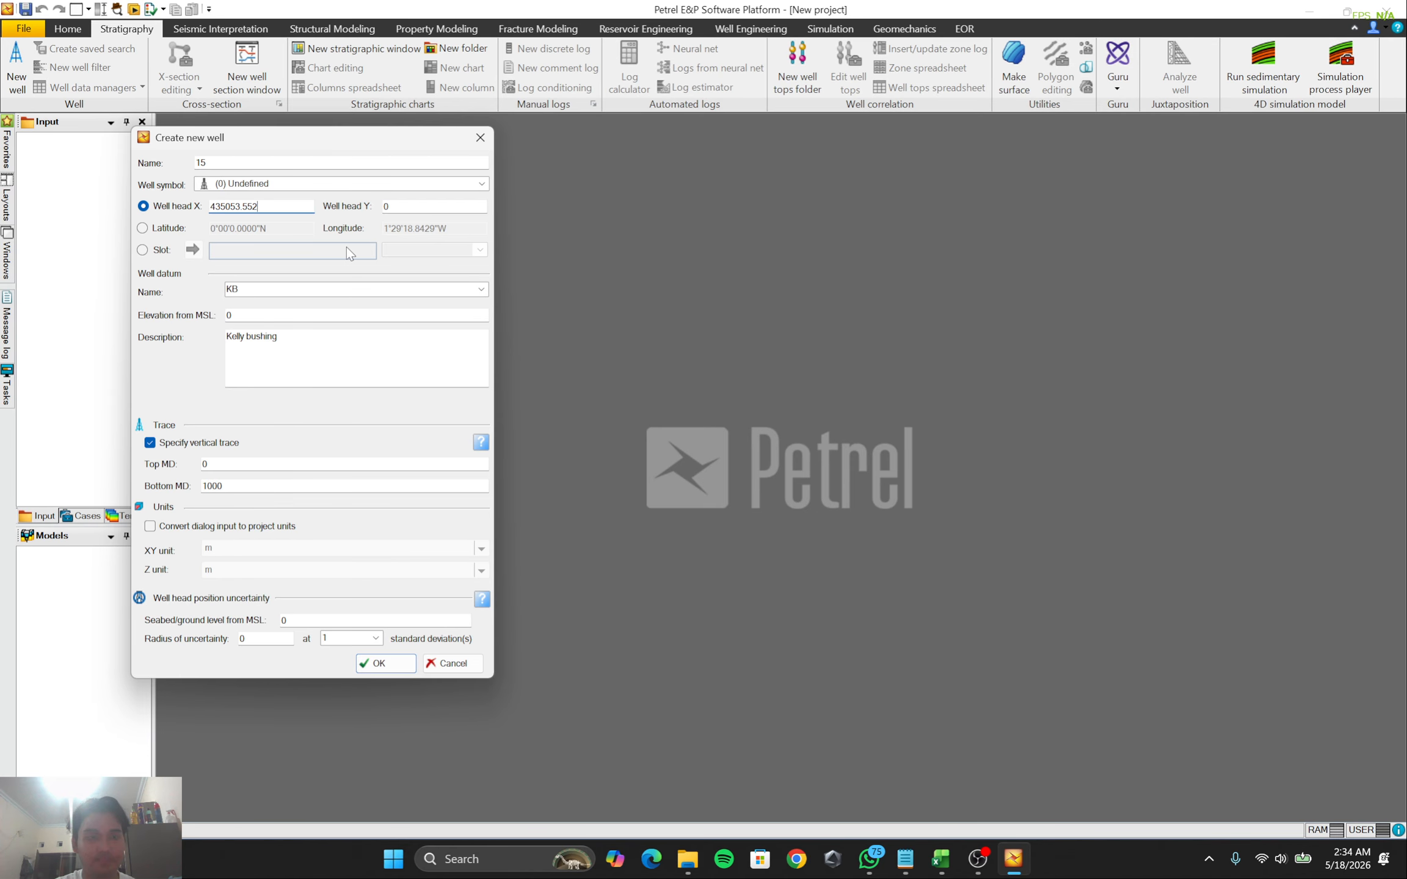
# Copy the Surface NS value from the F-15 header in Notepad and set the well head Y to 6478560.355
pyautogui.hotkey('alt', 'Tab')
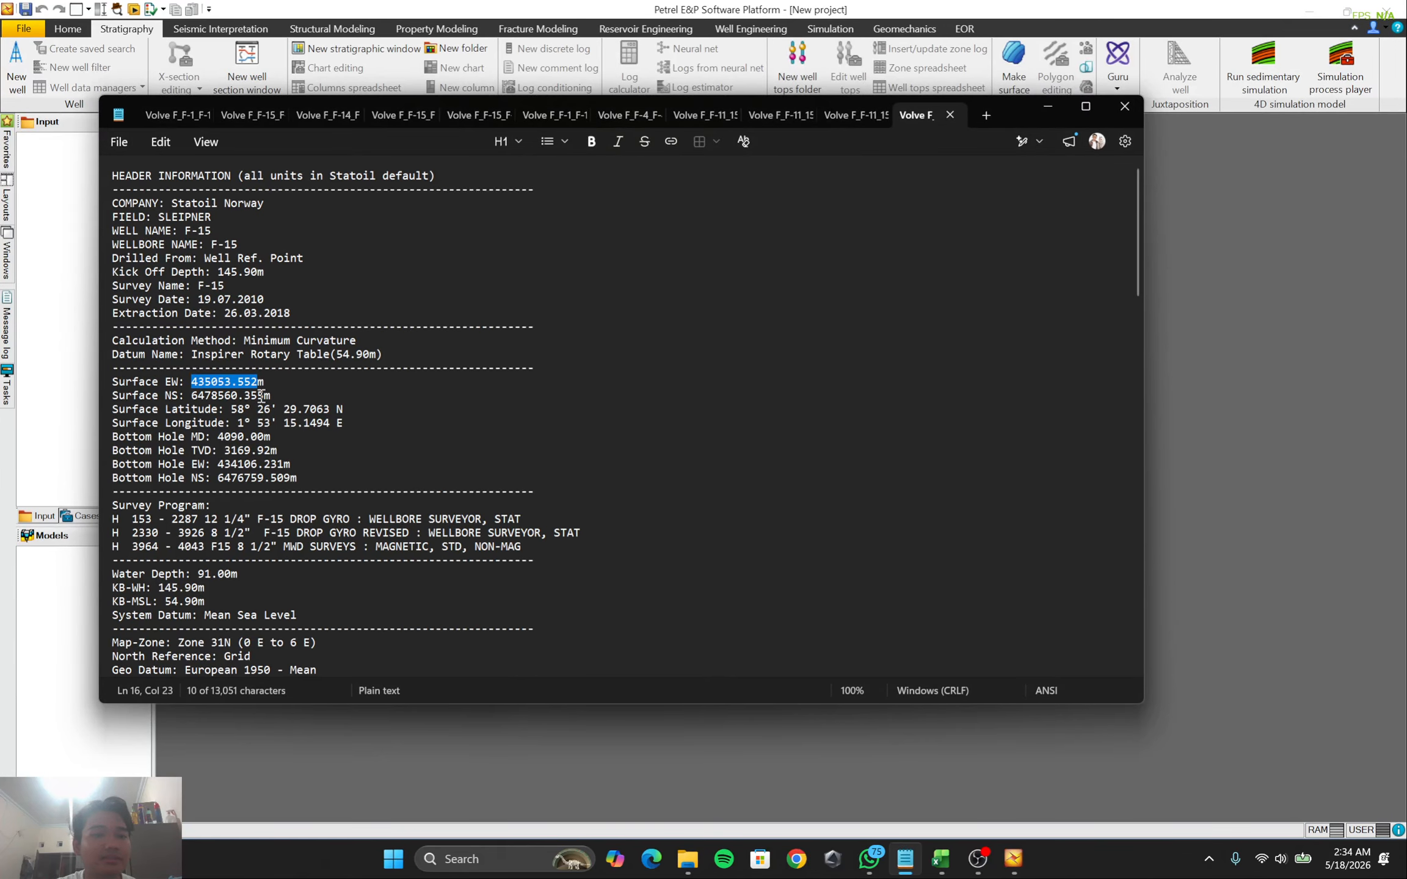
pyautogui.moveTo(263, 396); pyautogui.dragTo(200, 398)
pyautogui.hotkey('ctrl', 'c')
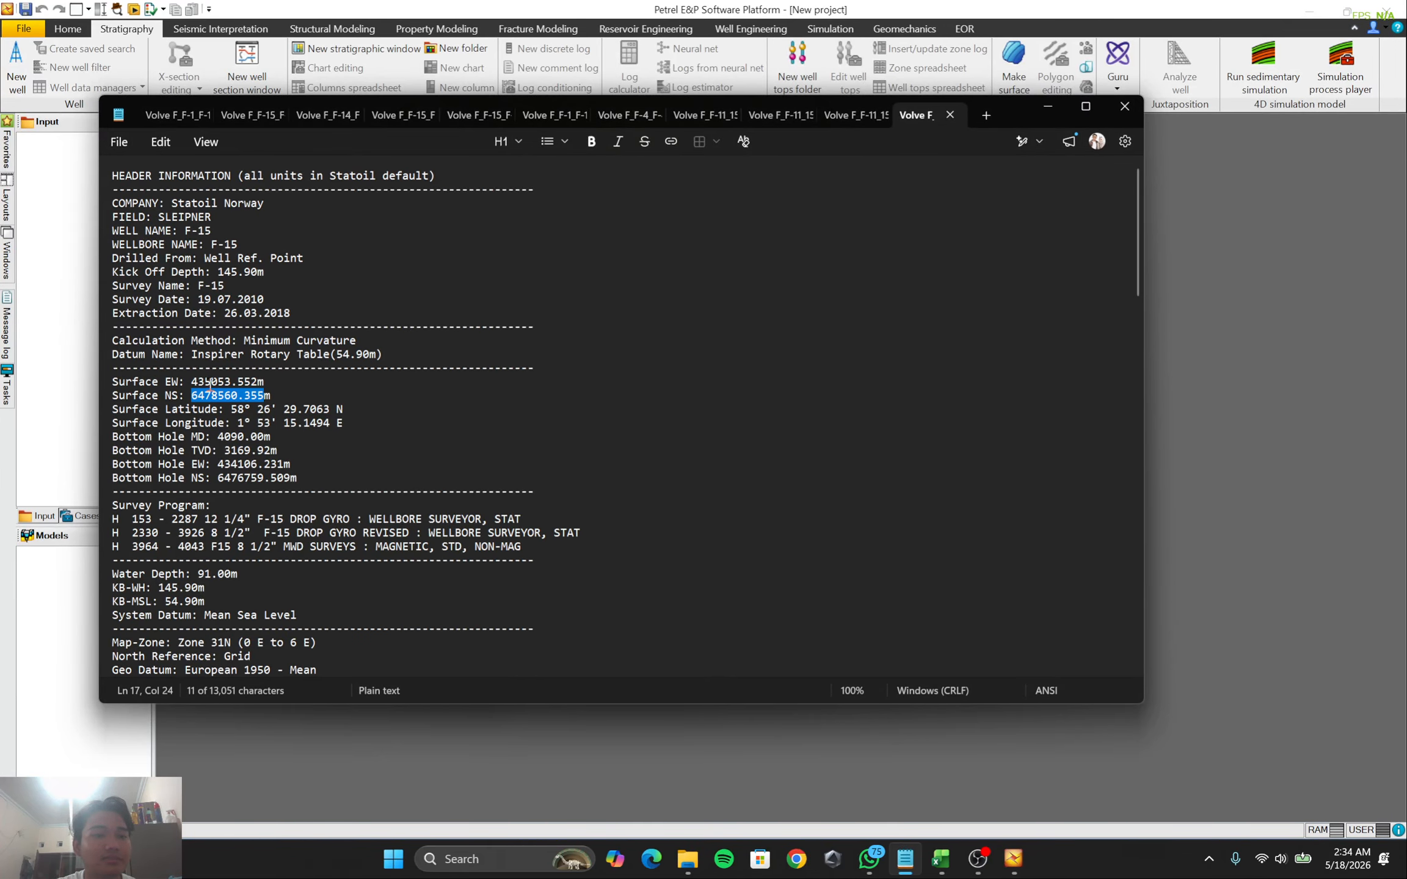
pyautogui.click(1047, 106)
pyautogui.doubleClick(400, 210)
pyautogui.hotkey('ctrl', 'v')
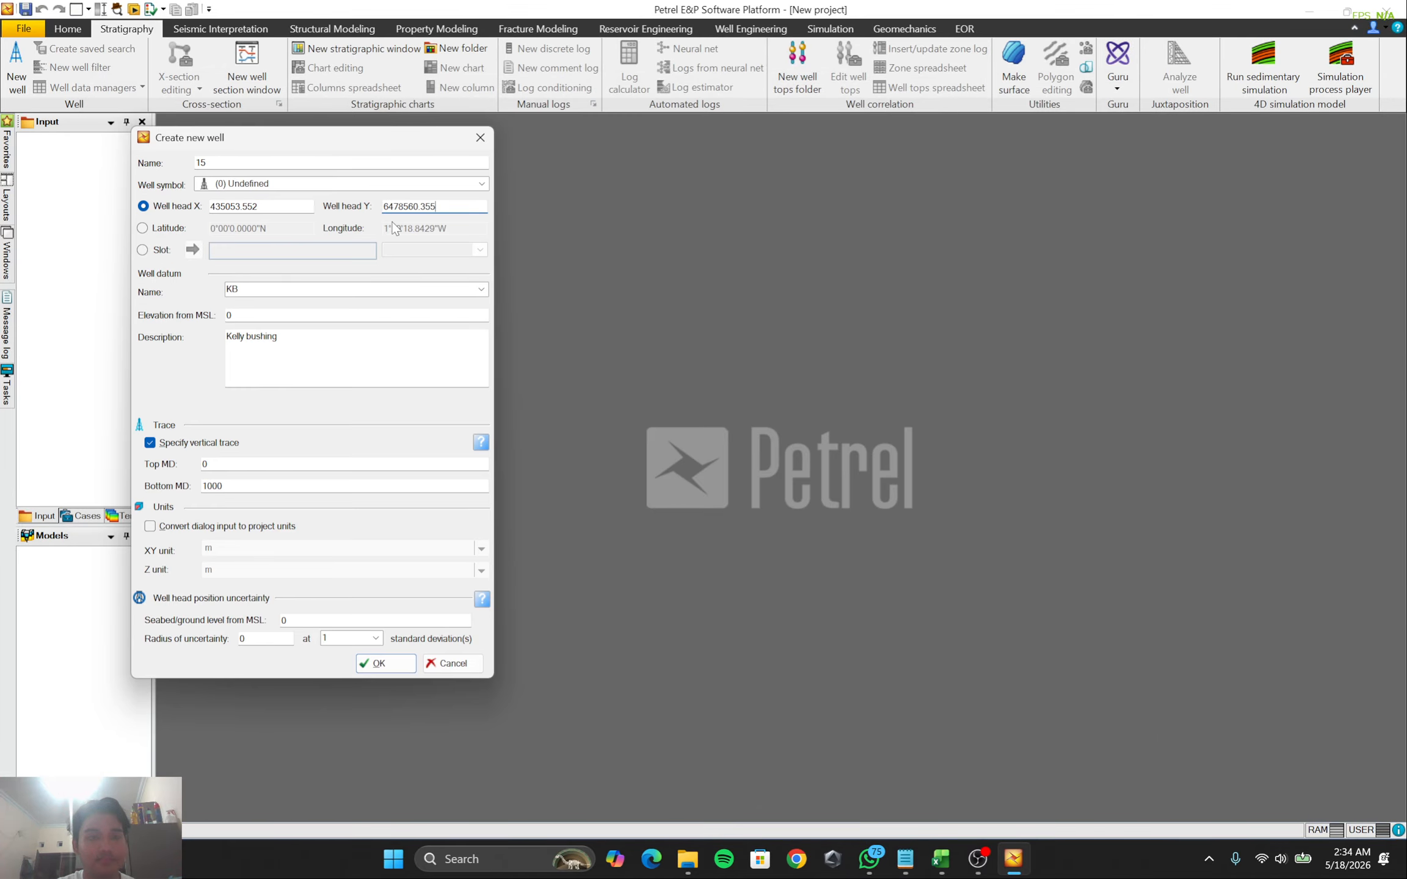
# Set the KB elevation from MSL to 54.90, copied from the header's KB-MSL value, and create the well without a vertical trace
pyautogui.hotkey('alt', 'Tab')
pyautogui.hotkey('alt', 'Tab')
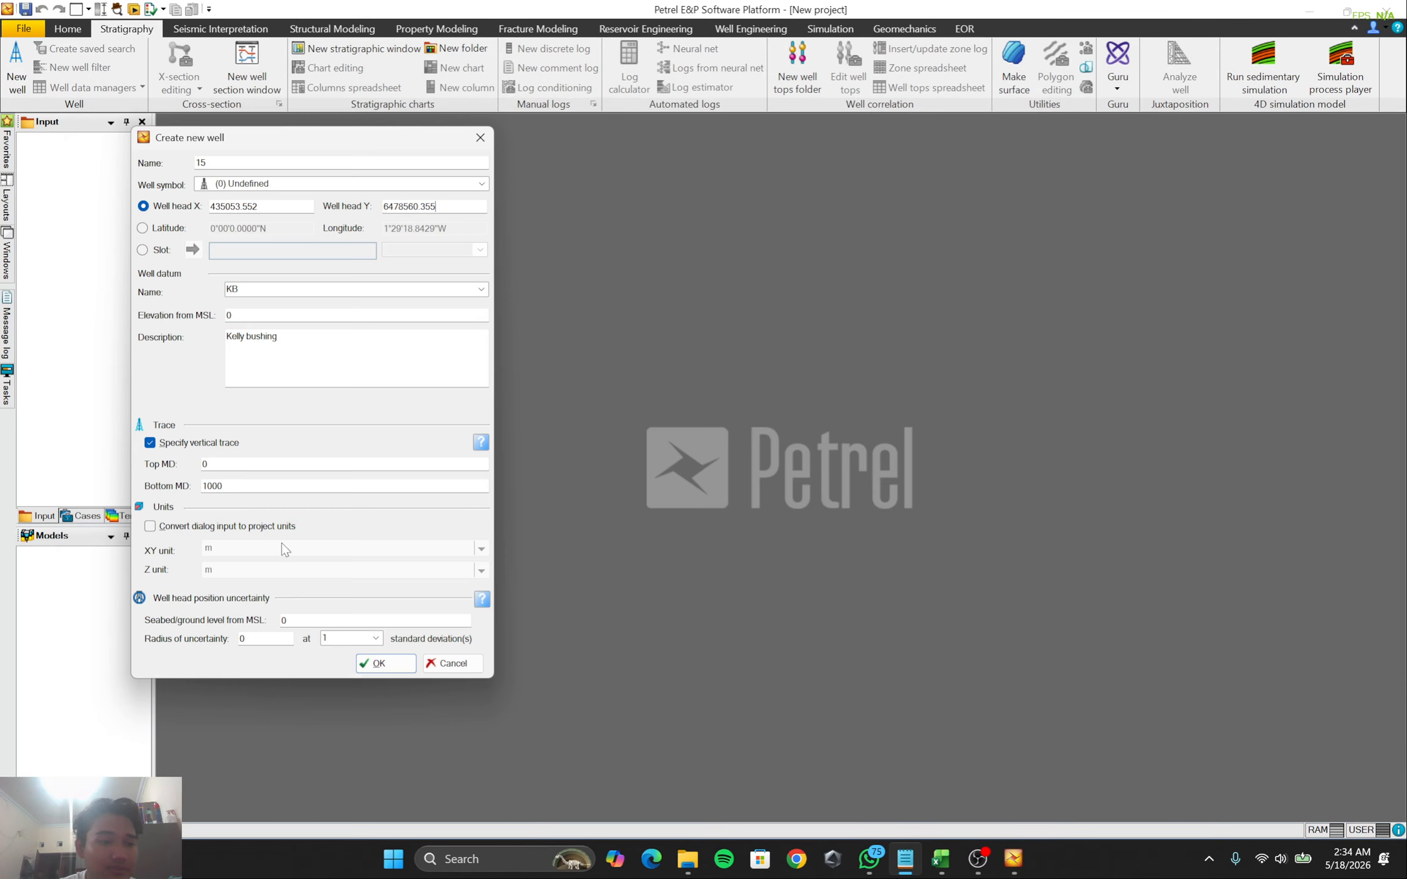
pyautogui.click(241, 313)
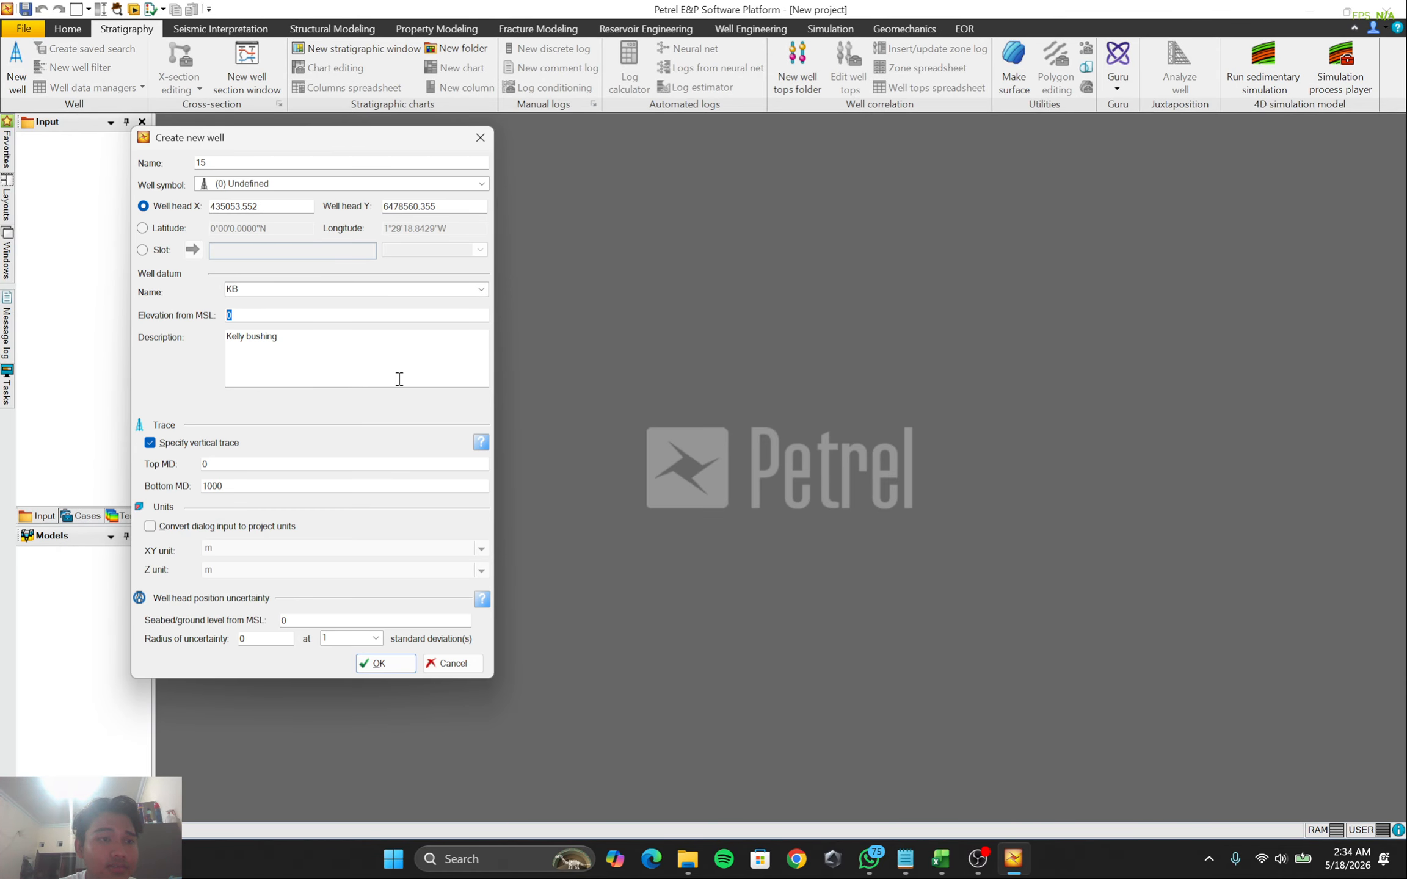
pyautogui.hotkey('alt', 'Tab')
pyautogui.moveTo(199, 602); pyautogui.dragTo(166, 602)
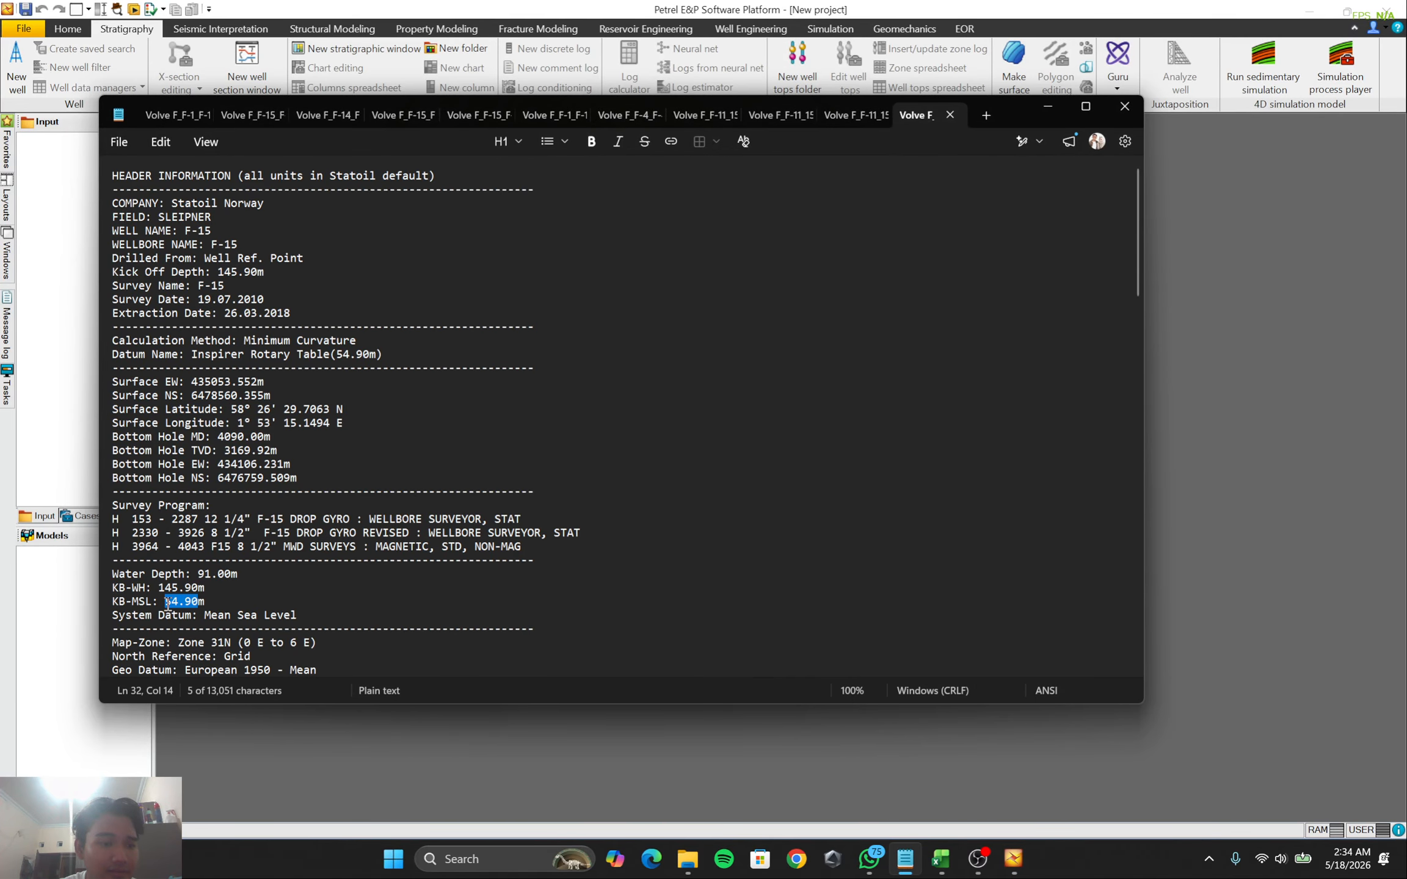
pyautogui.hotkey('alt', 'Tab')
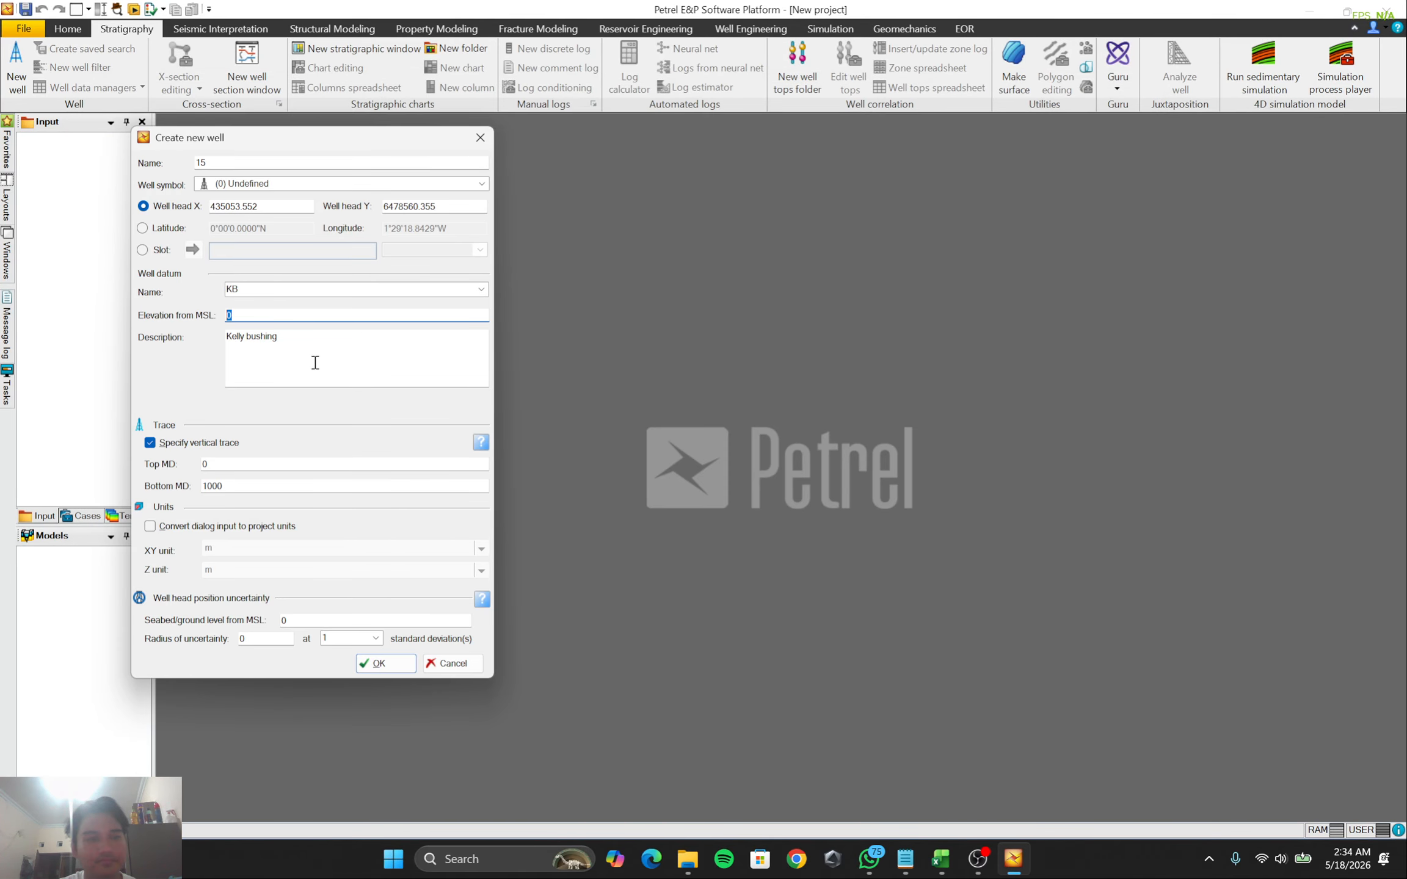
pyautogui.click(151, 444)
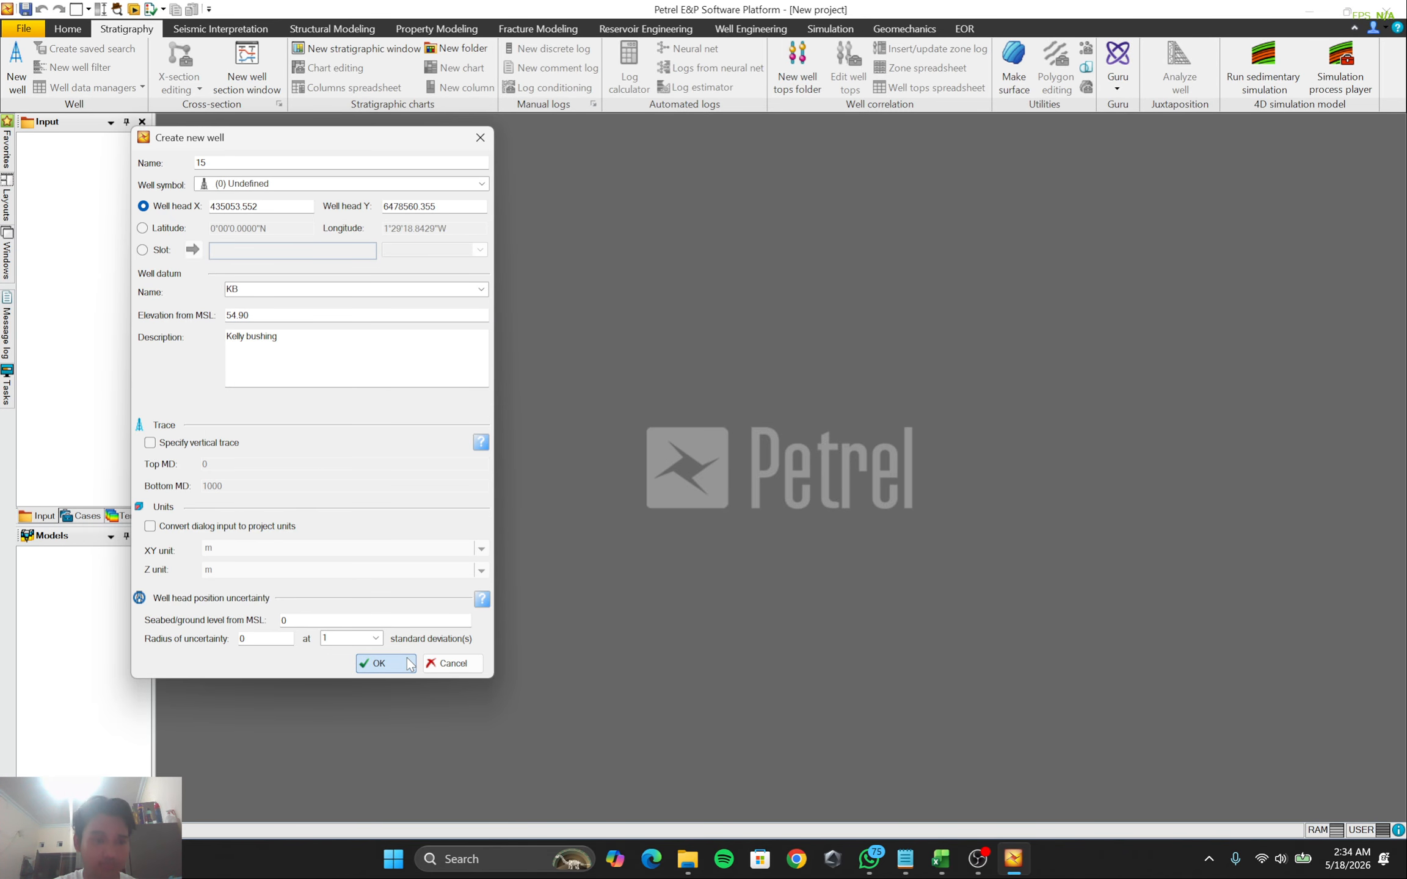
pyautogui.click(385, 663)
# Import the well log file 15_9-F-15 from the LAS folder into well 15, with logs autodetected by MD
pyautogui.click(24, 139)
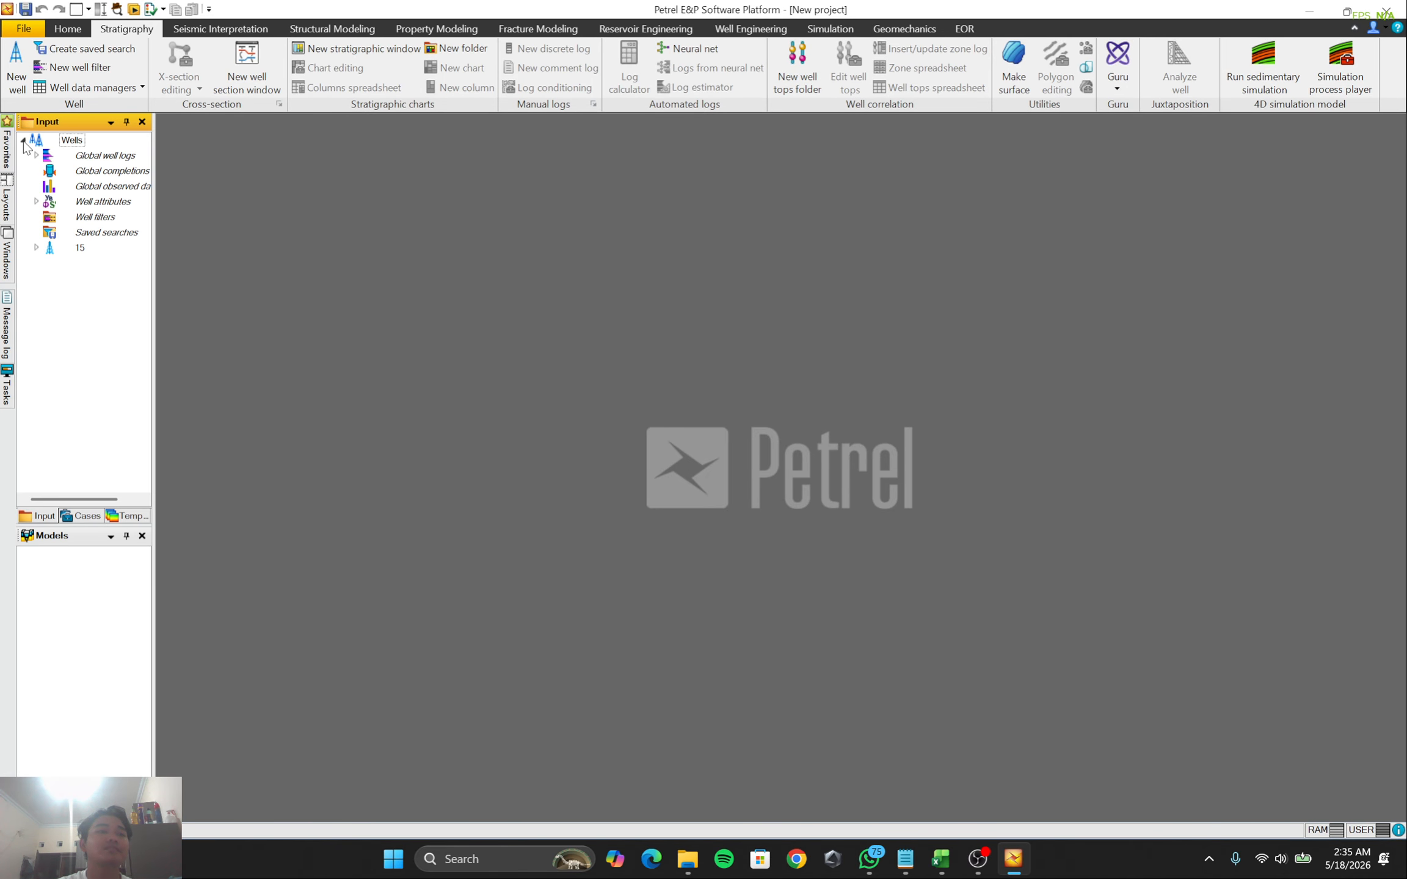
pyautogui.click(70, 143)
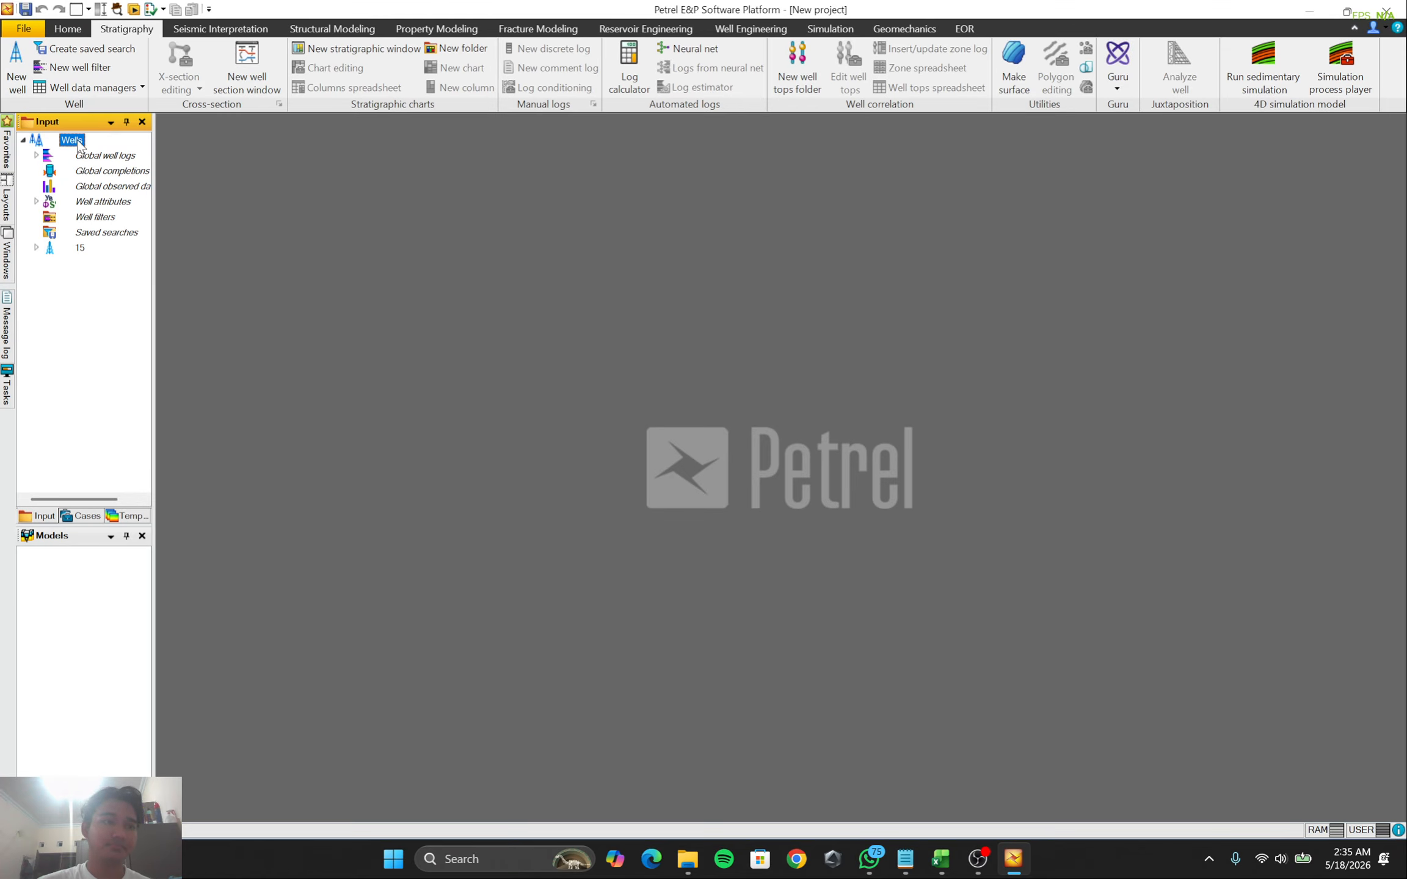
pyautogui.click(36, 247)
pyautogui.click(82, 247)
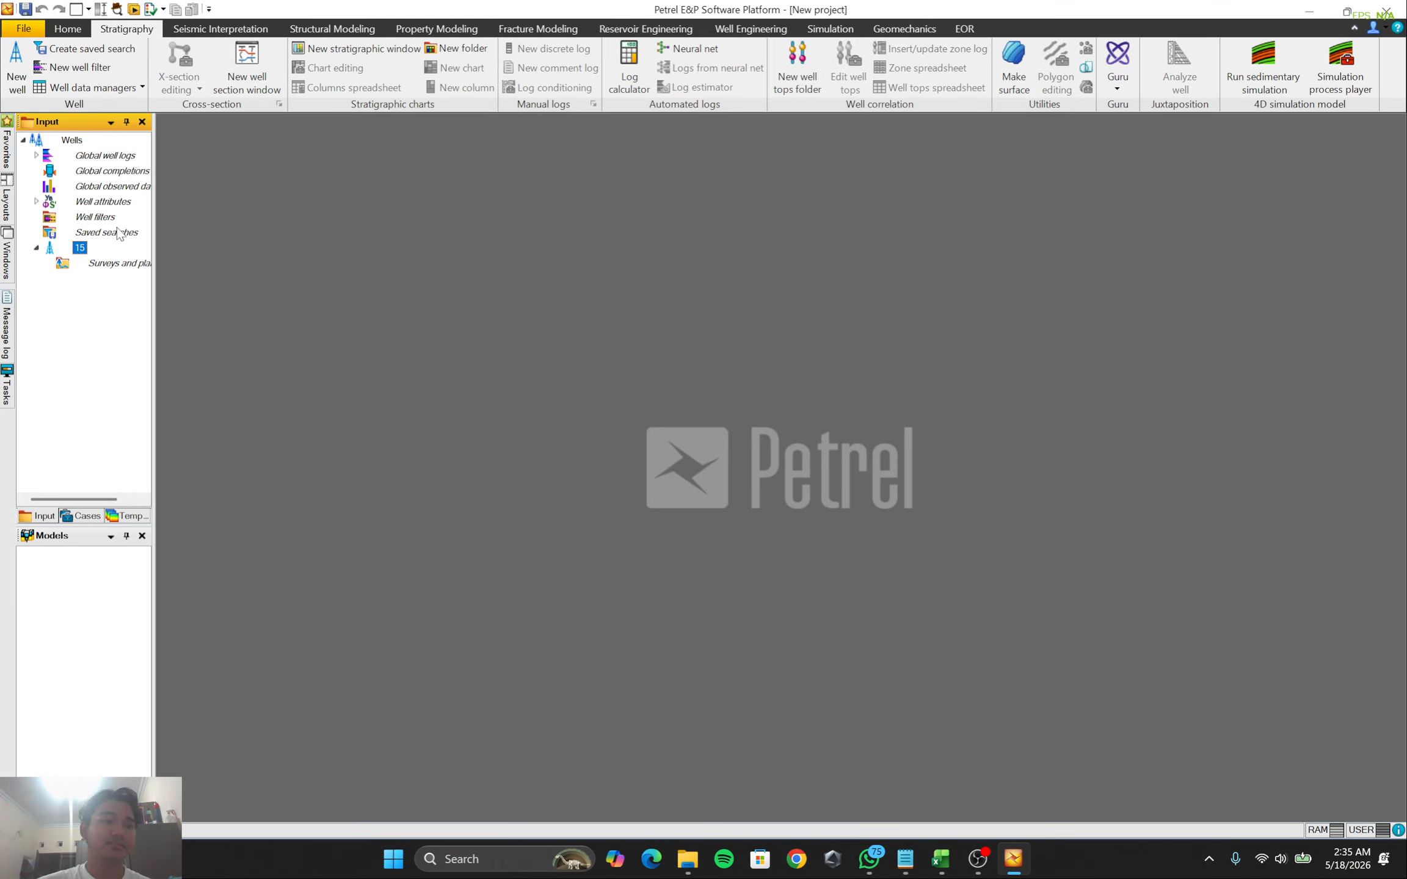
pyautogui.rightClick(86, 249)
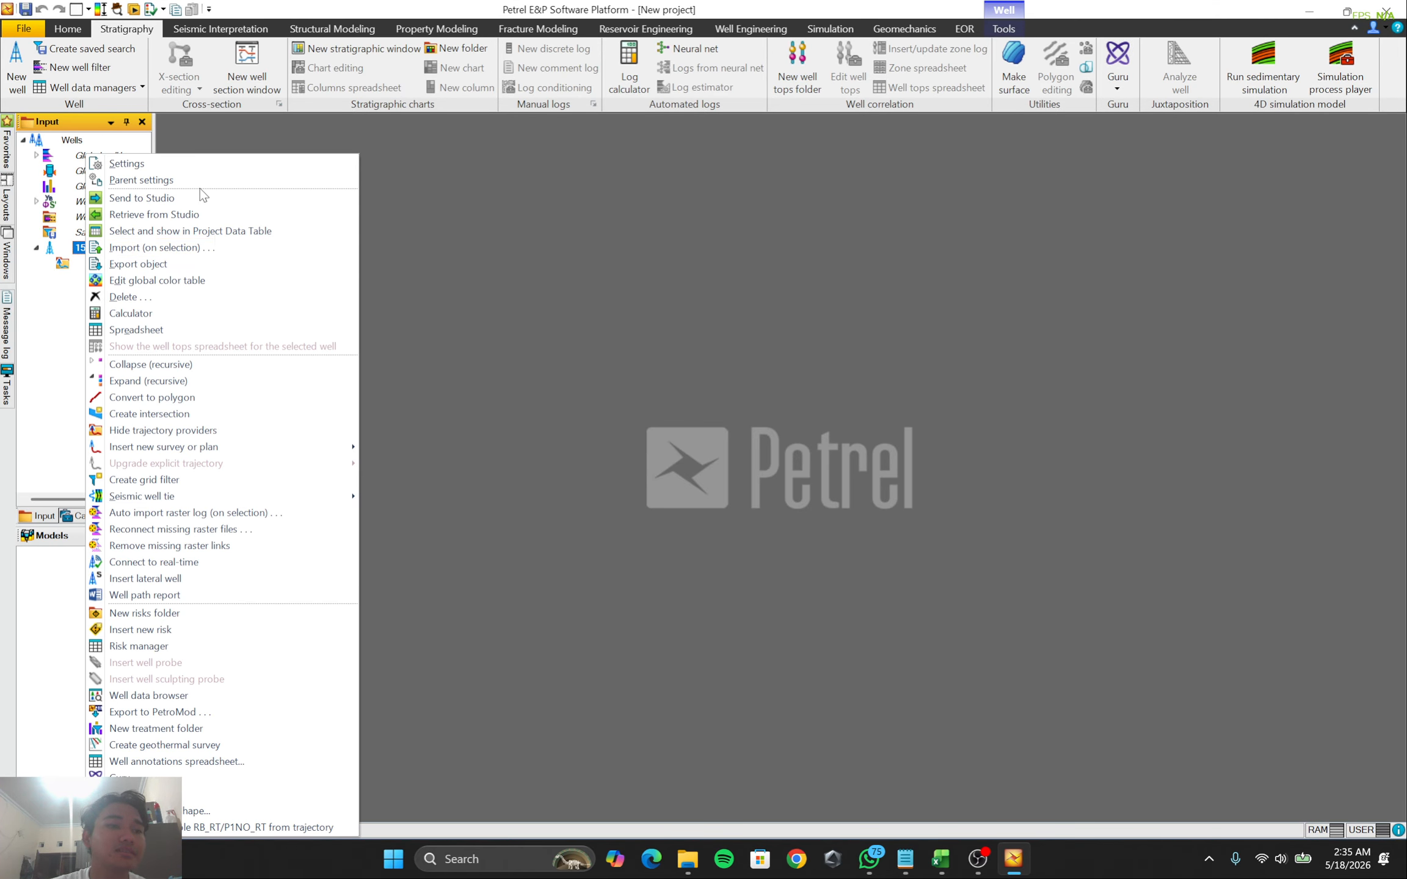
pyautogui.click(201, 247)
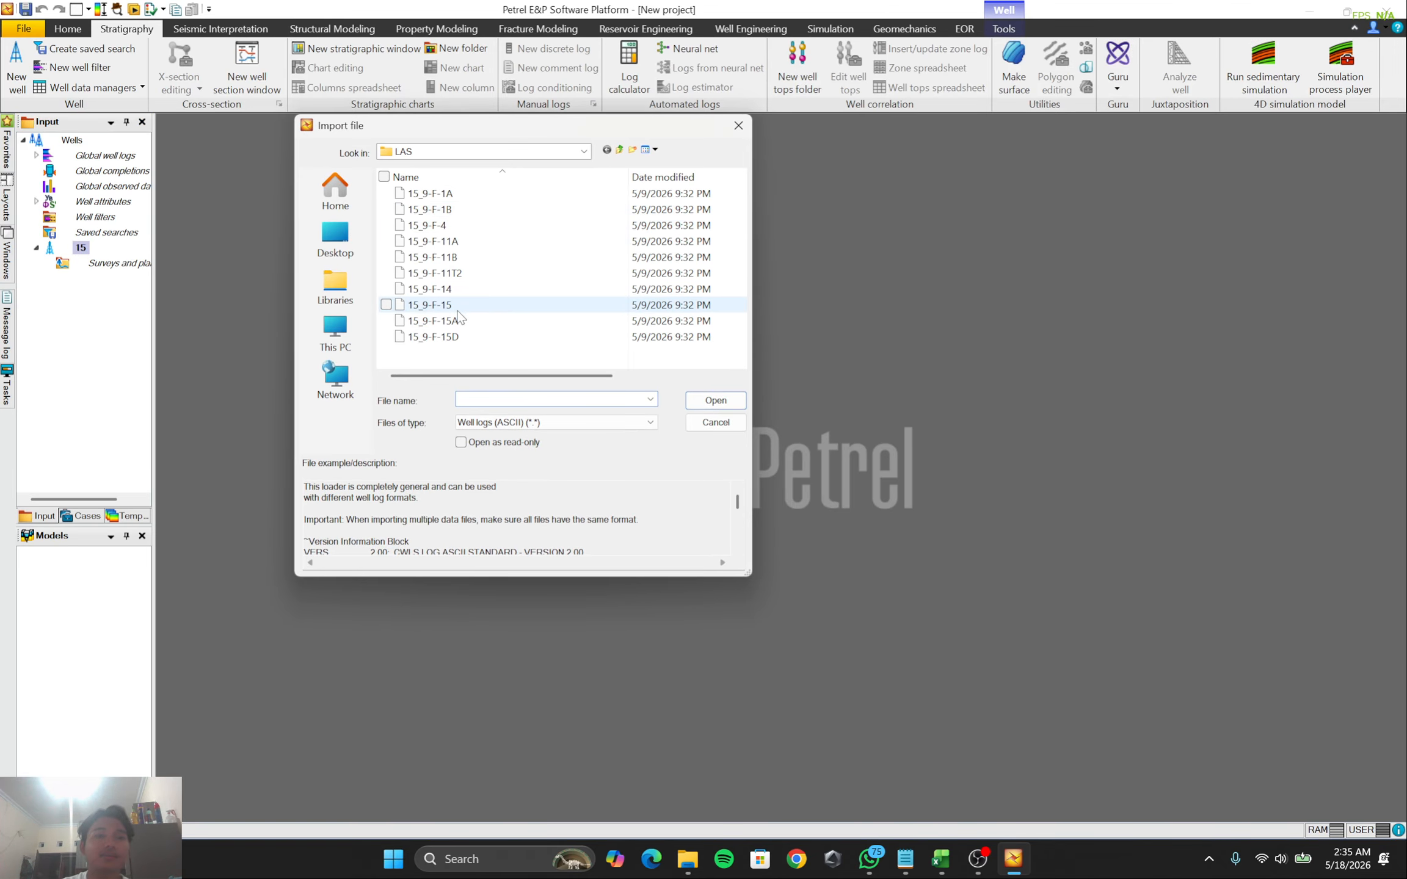
pyautogui.click(459, 305)
pyautogui.click(485, 209)
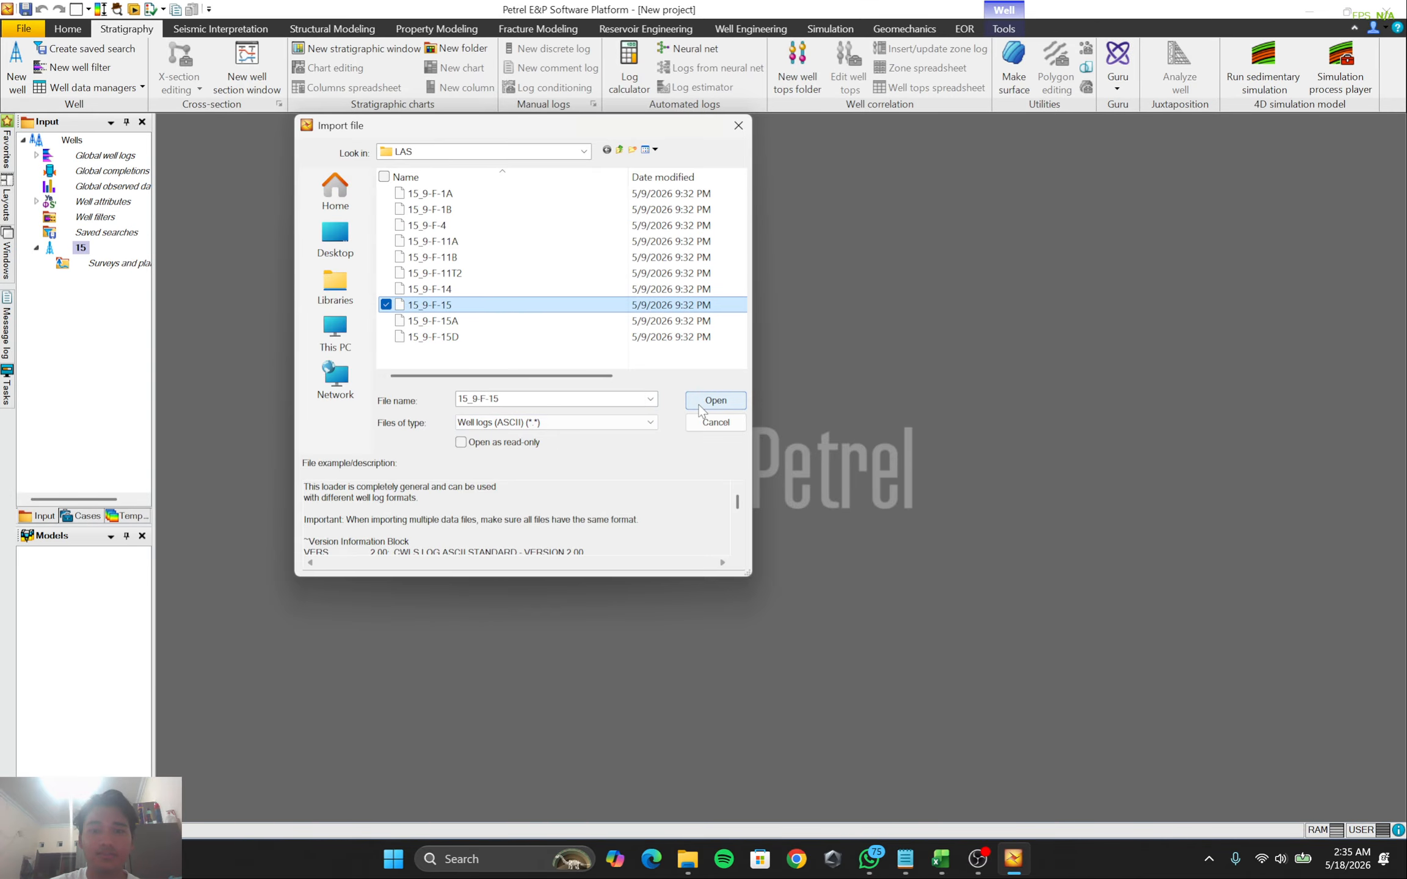
pyautogui.click(716, 400)
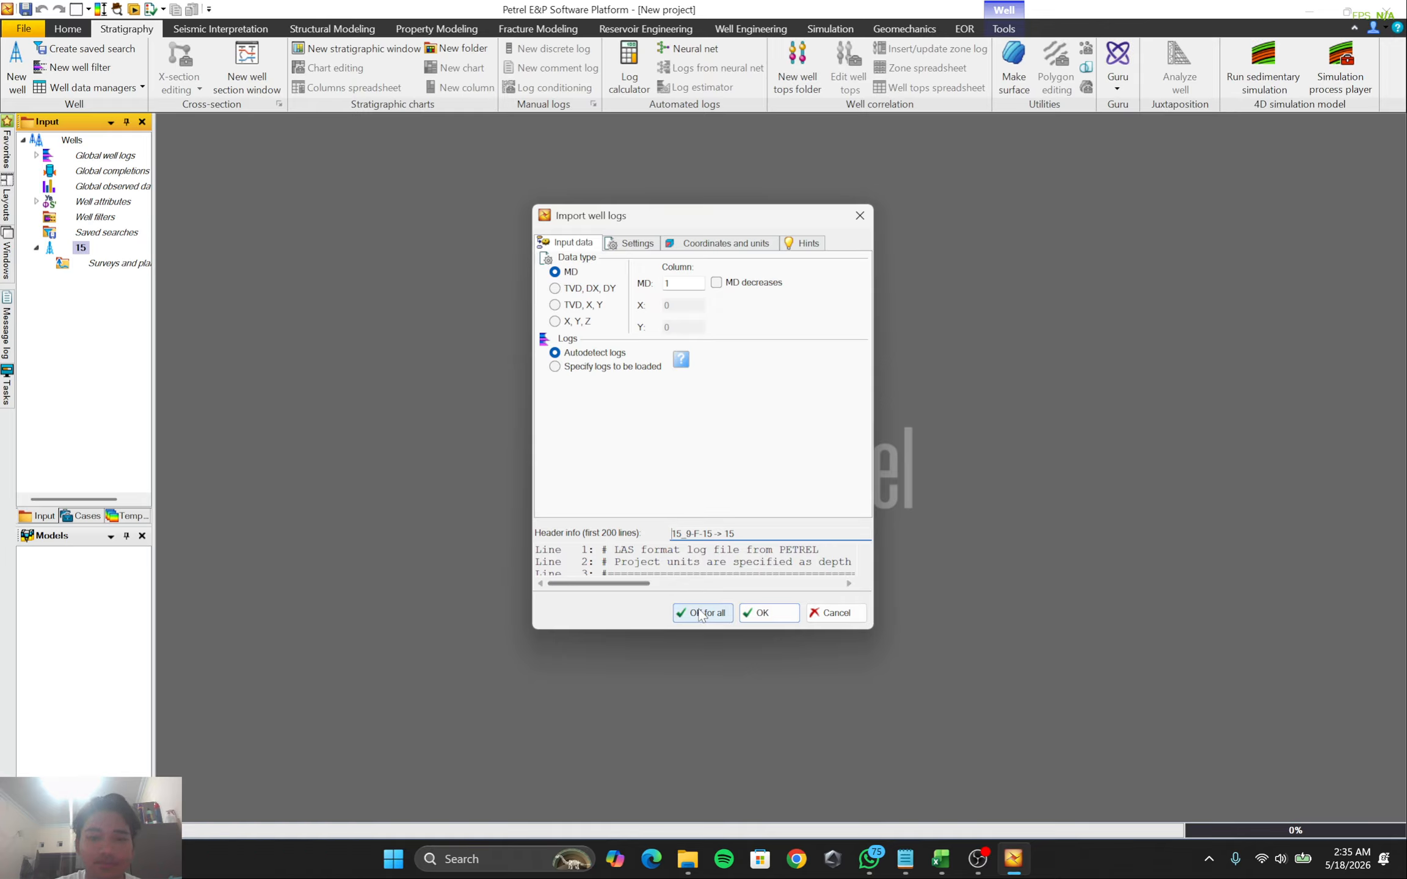
pyautogui.press('Return')
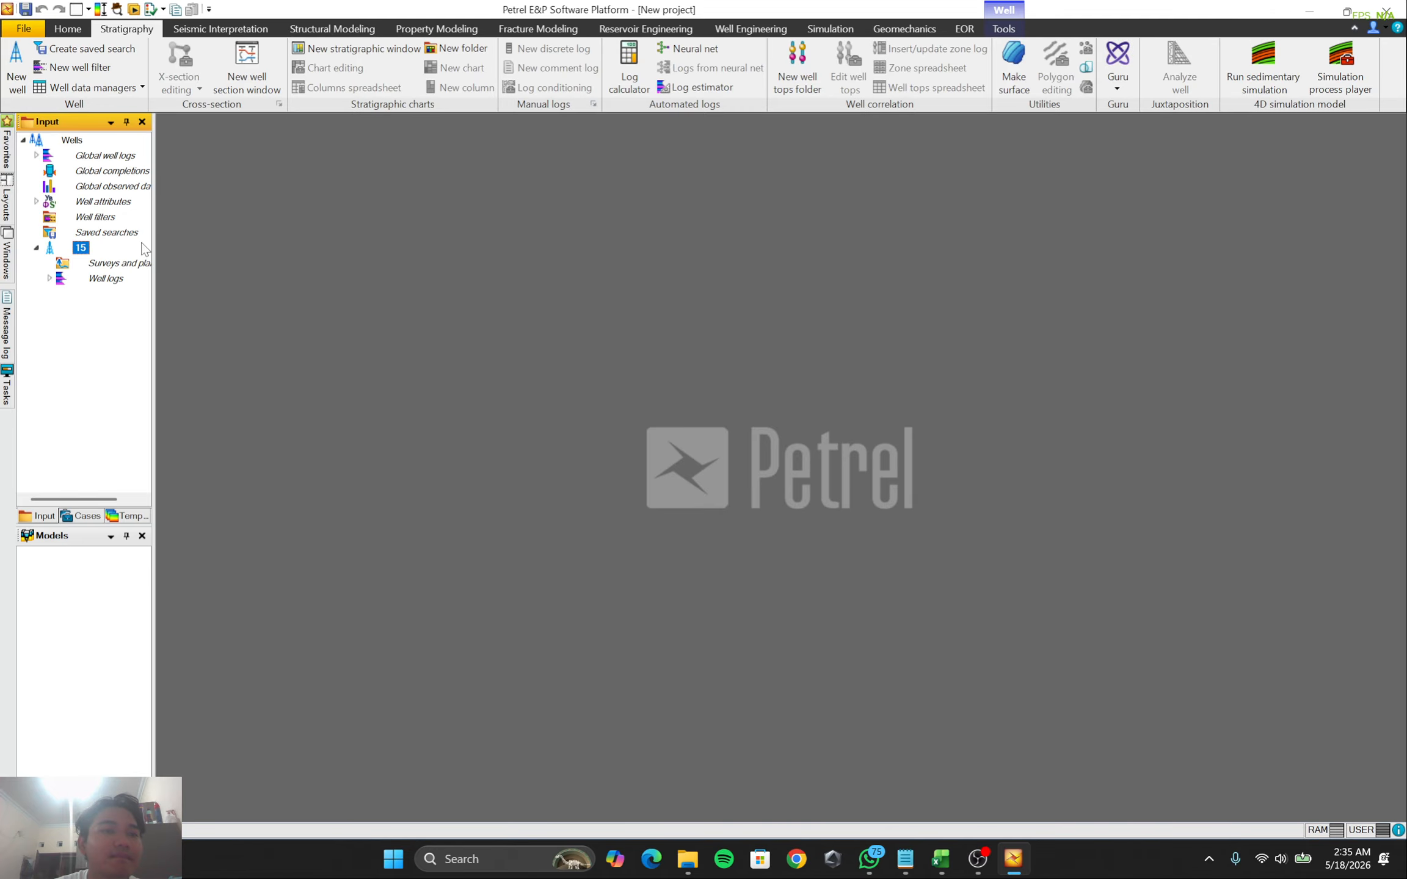
# Create a well section window with a new cross-section and a new template, and display well 15 in it
pyautogui.click(142, 262)
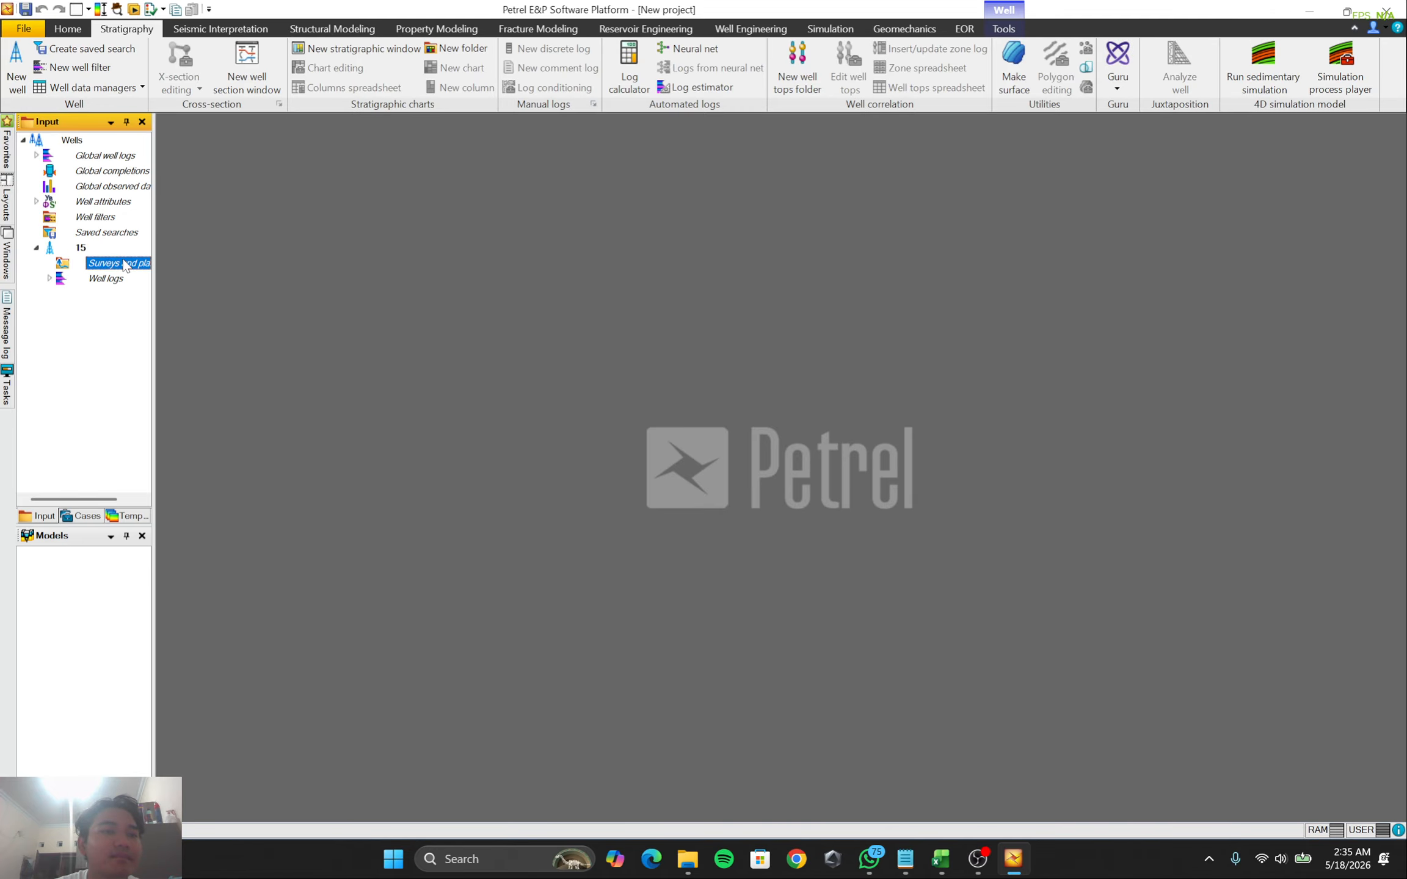
pyautogui.click(247, 67)
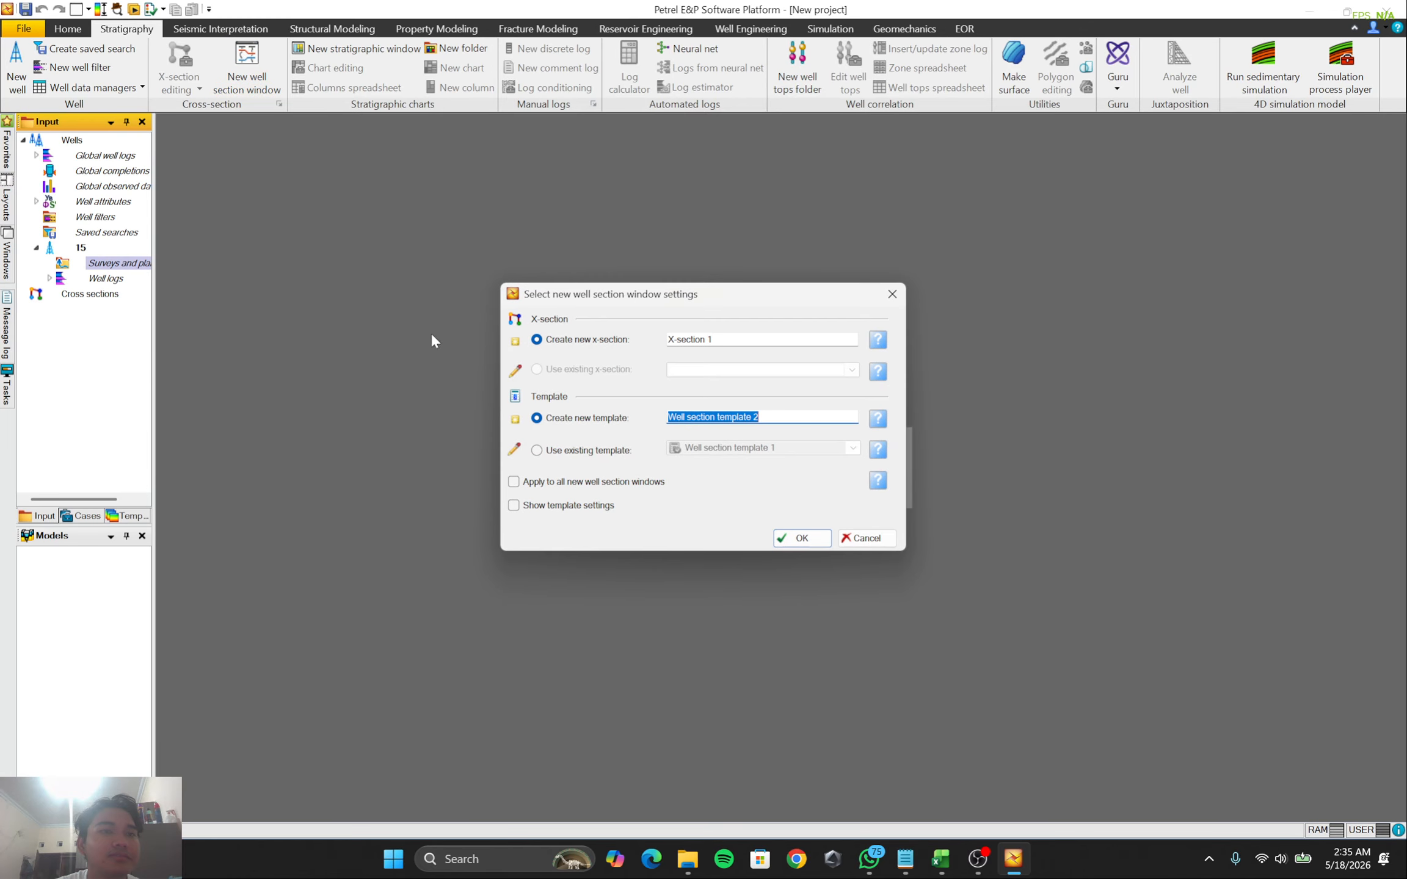
pyautogui.click(803, 537)
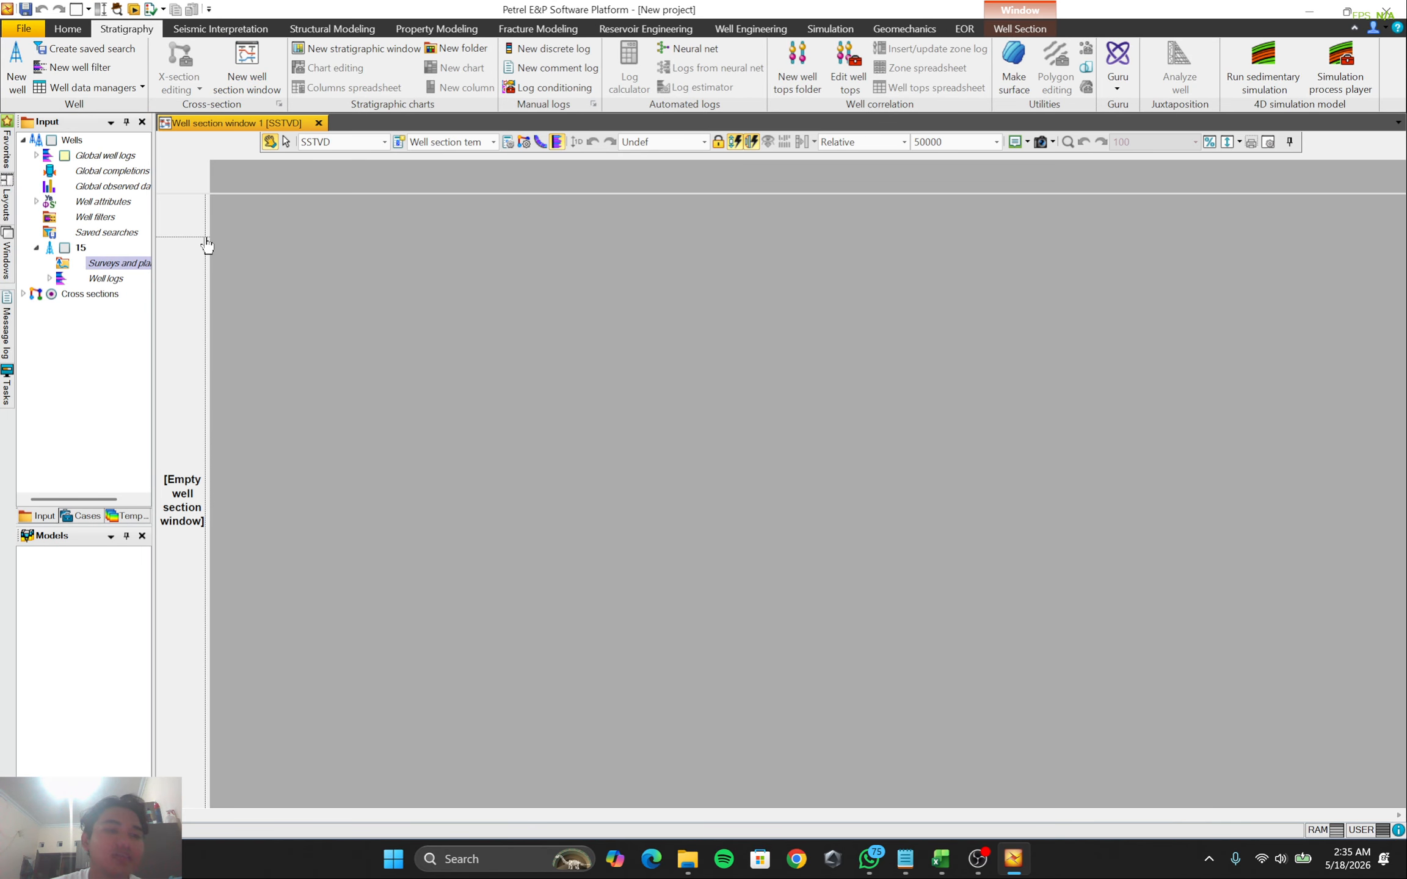
pyautogui.click(64, 247)
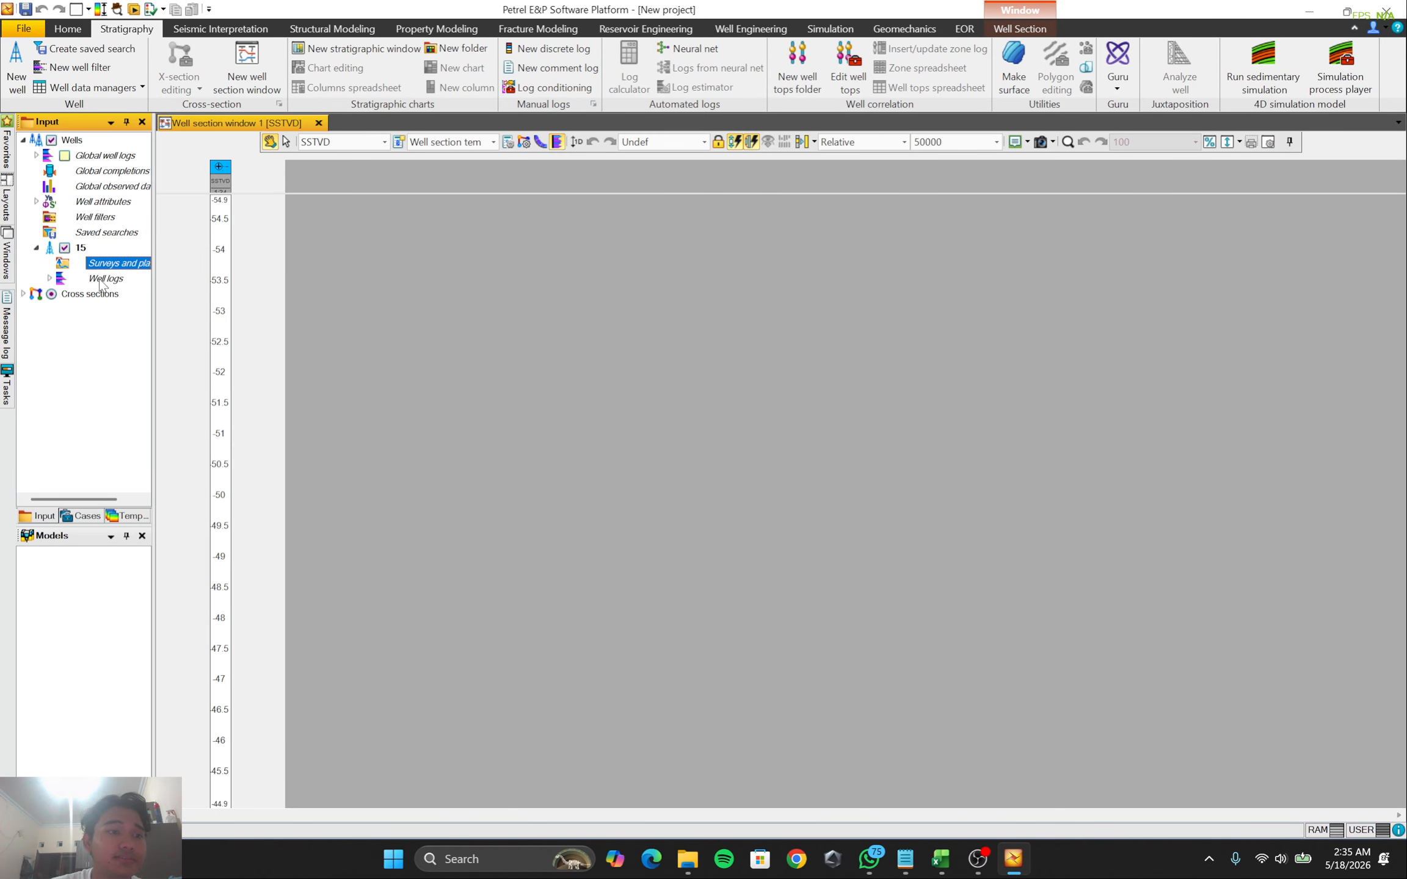
# Start a new MD, INCL, AZIM survey under well 15's Surveys and plans
pyautogui.click(146, 267)
pyautogui.moveTo(153, 308); pyautogui.dragTo(170, 313)
pyautogui.rightClick(143, 268)
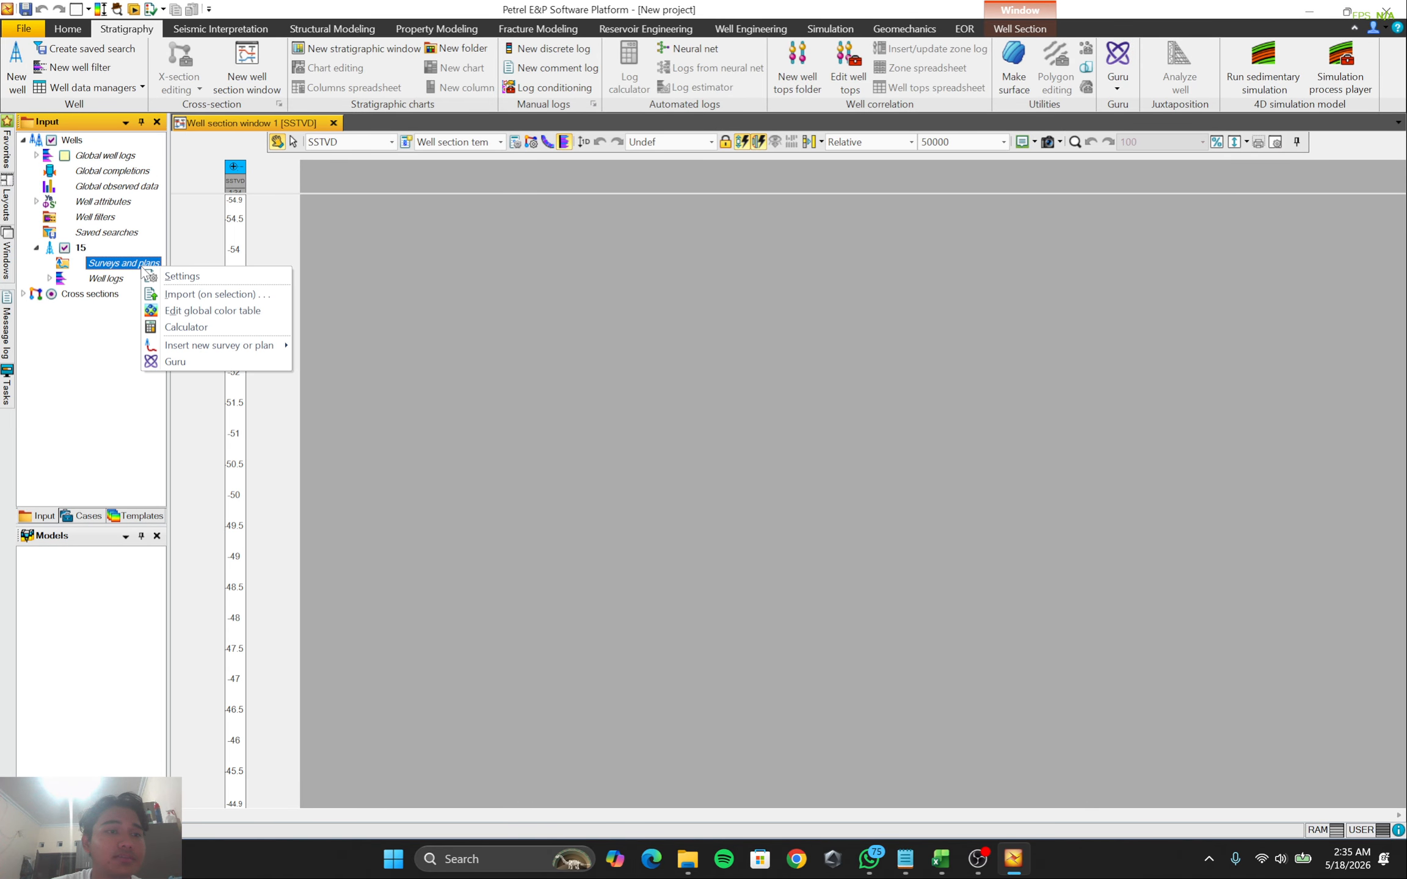
pyautogui.moveTo(238, 341)
pyautogui.click(316, 346)
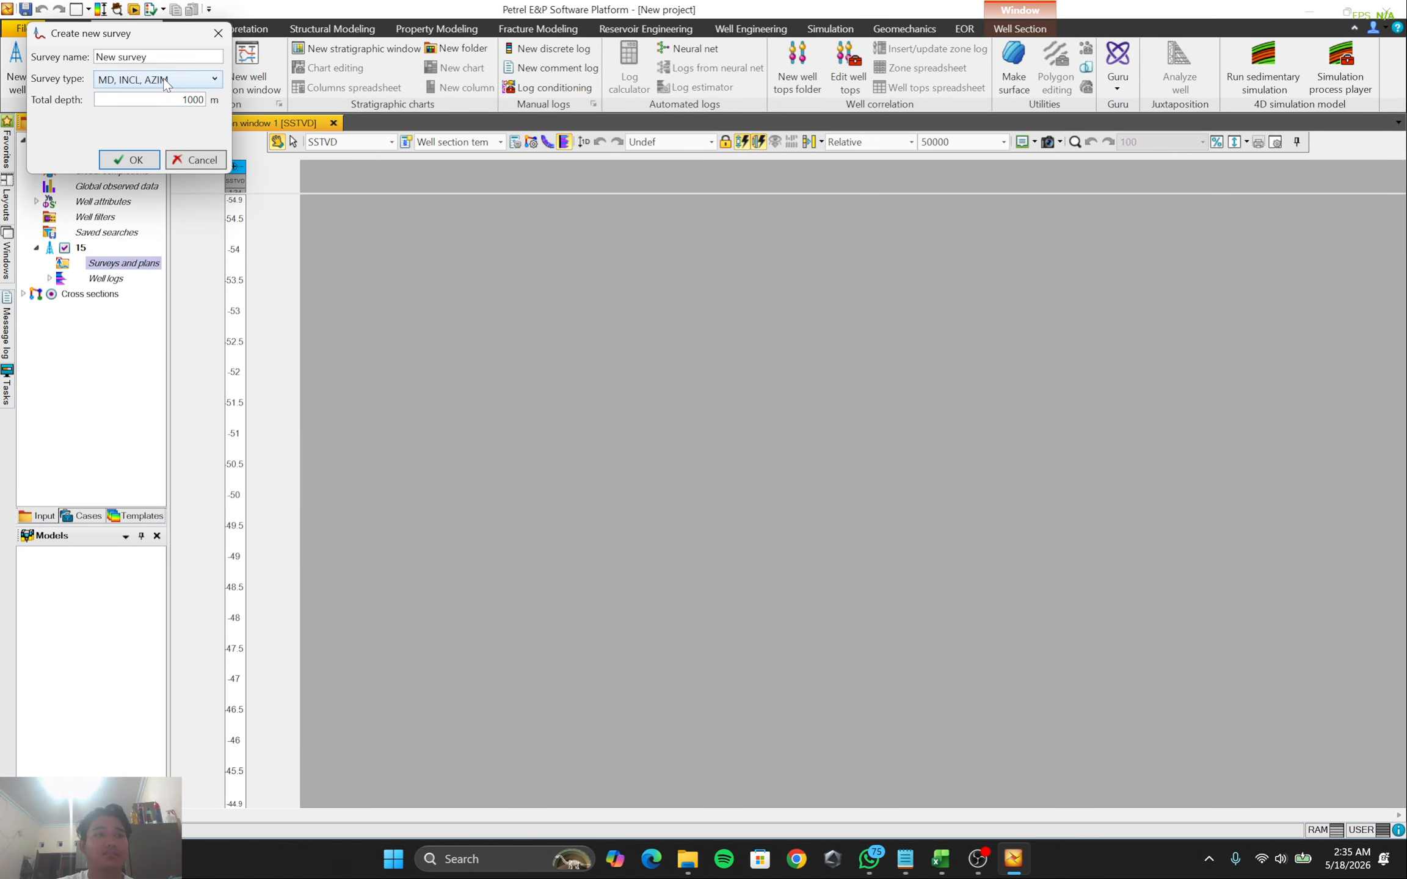
pyautogui.moveTo(173, 36); pyautogui.dragTo(623, 239)
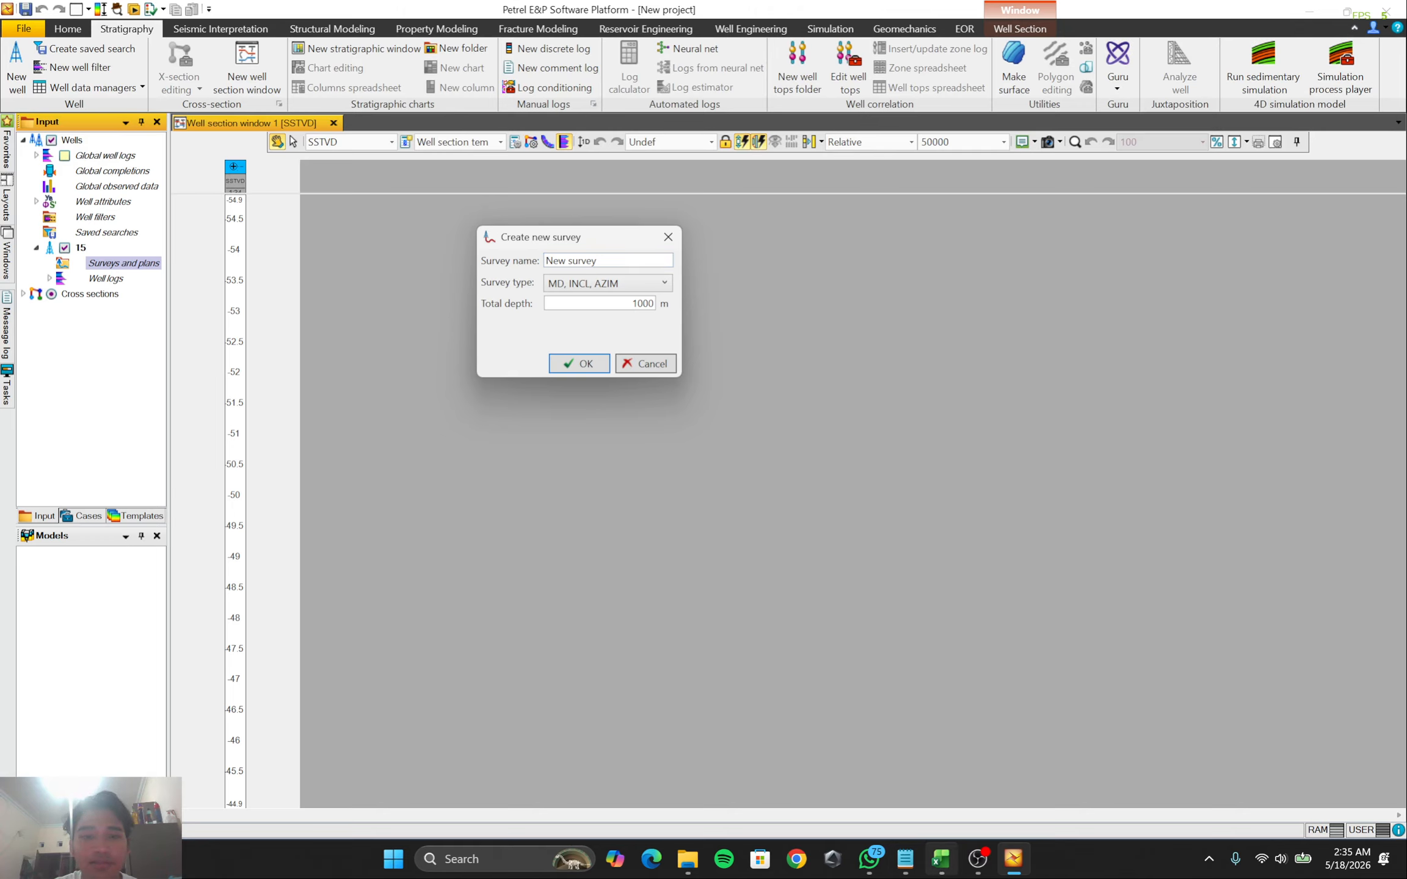
# Copy the last MD value from the 15 9-F-15 survey sheet in Excel, set the survey's total depth to 4090 m and create it
pyautogui.click(941, 859)
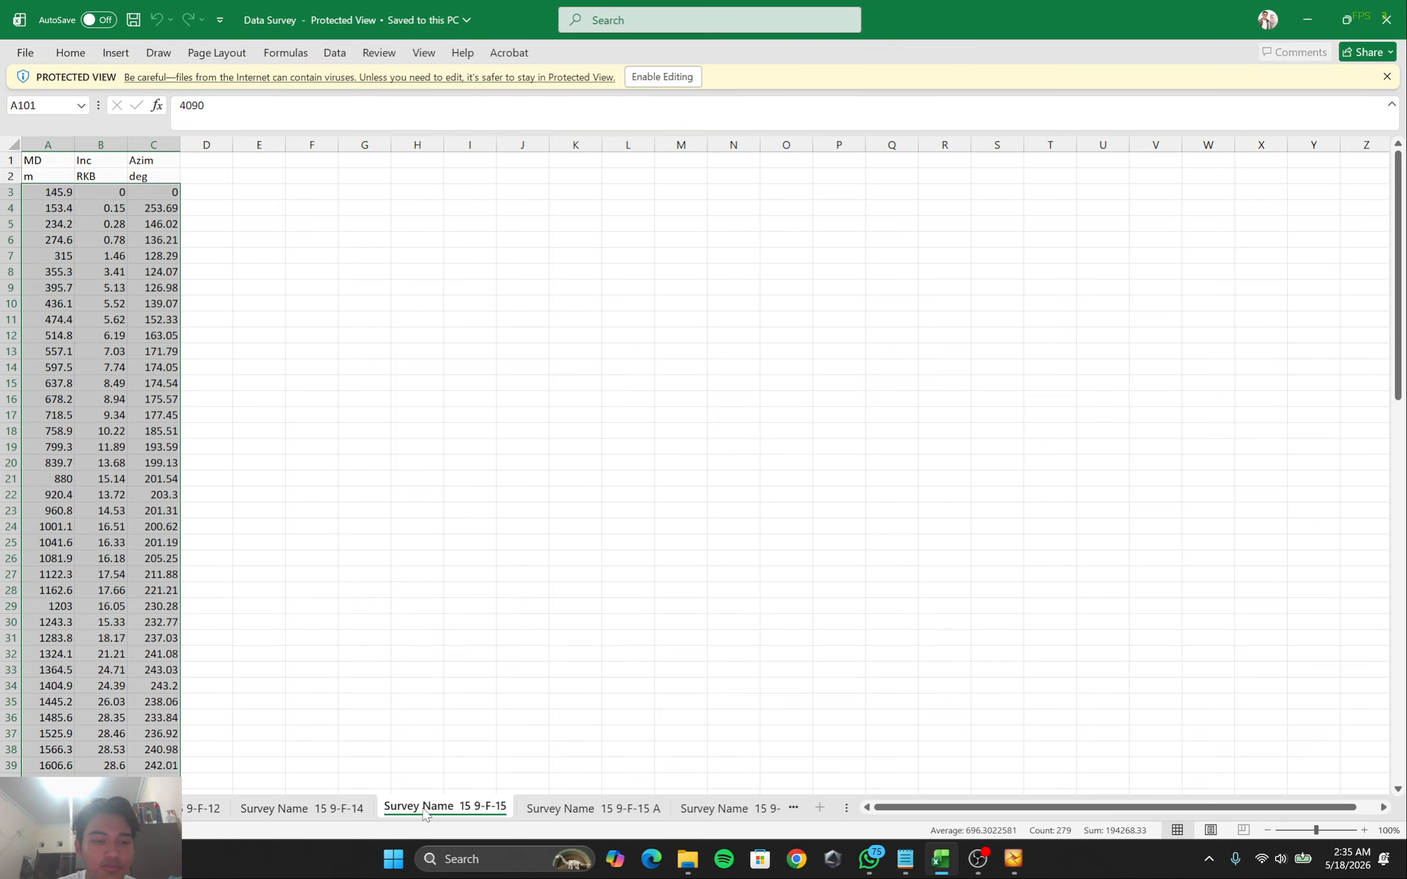
pyautogui.scroll(-14, 271, 549)
pyautogui.scroll(-10, 271, 549)
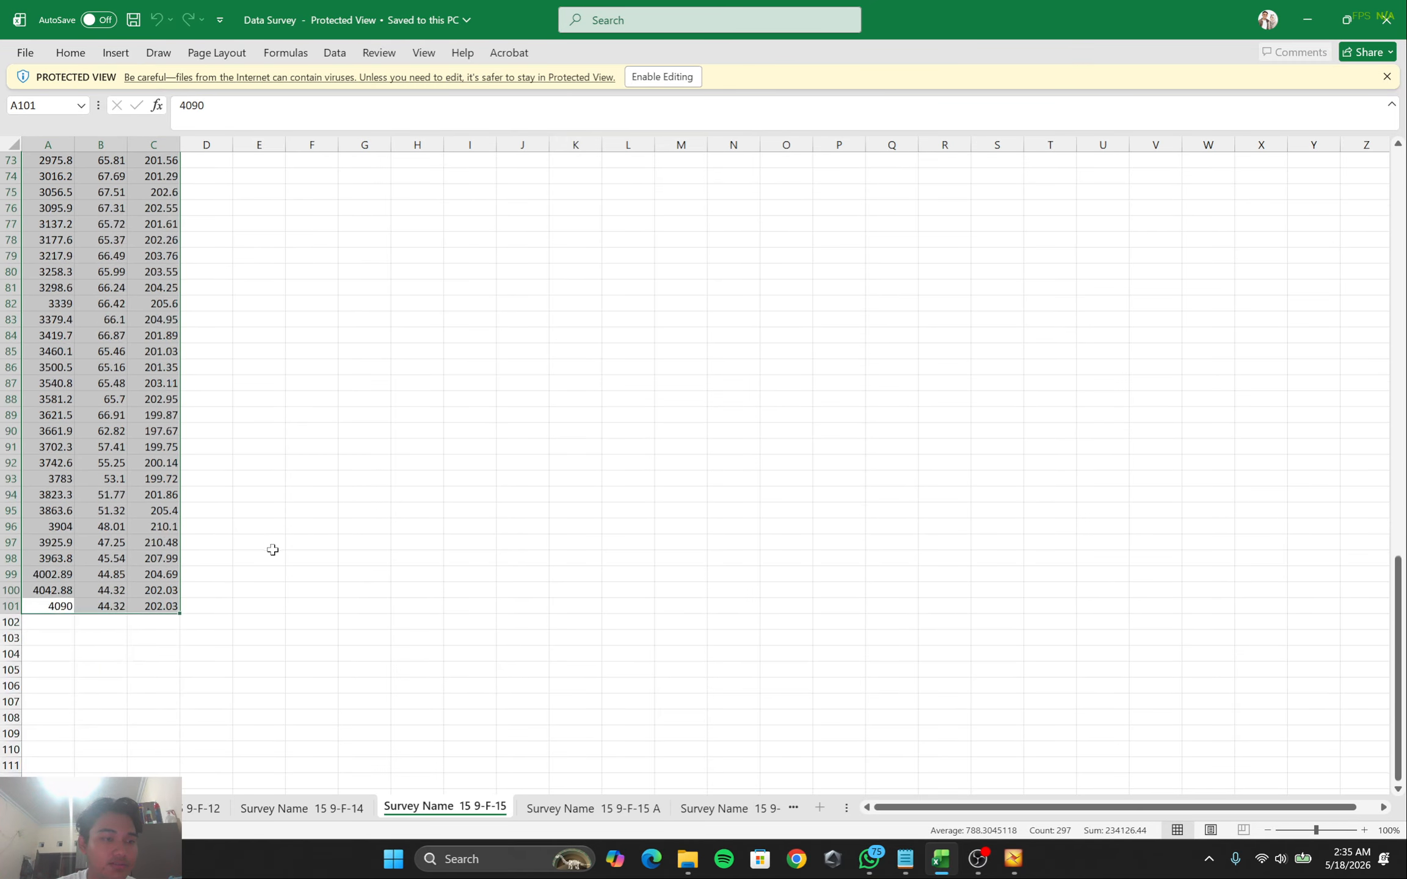
pyautogui.click(120, 642)
pyautogui.click(52, 611)
pyautogui.hotkey('ctrl', 'c')
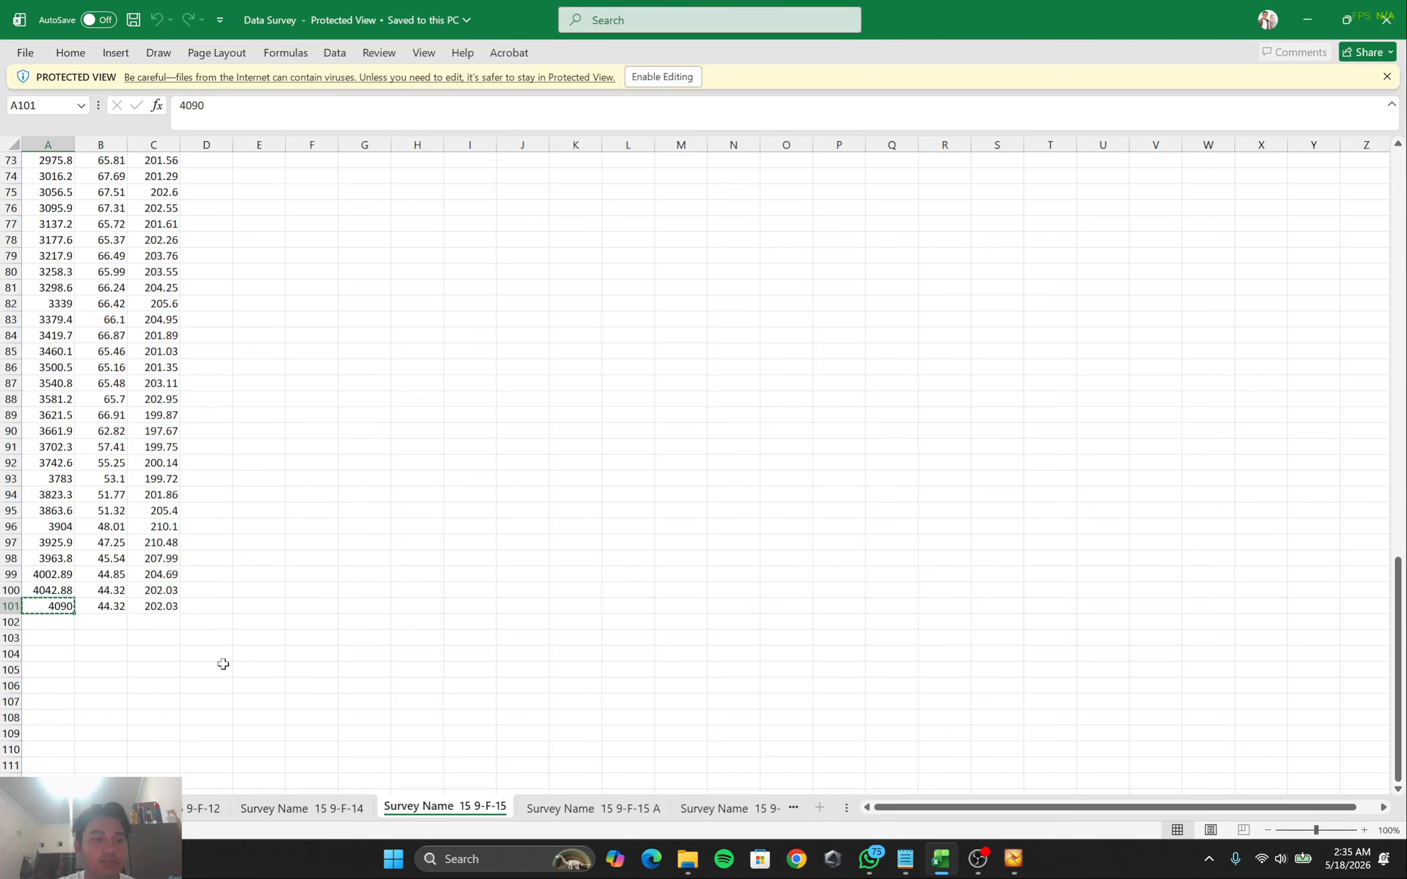
pyautogui.click(1009, 860)
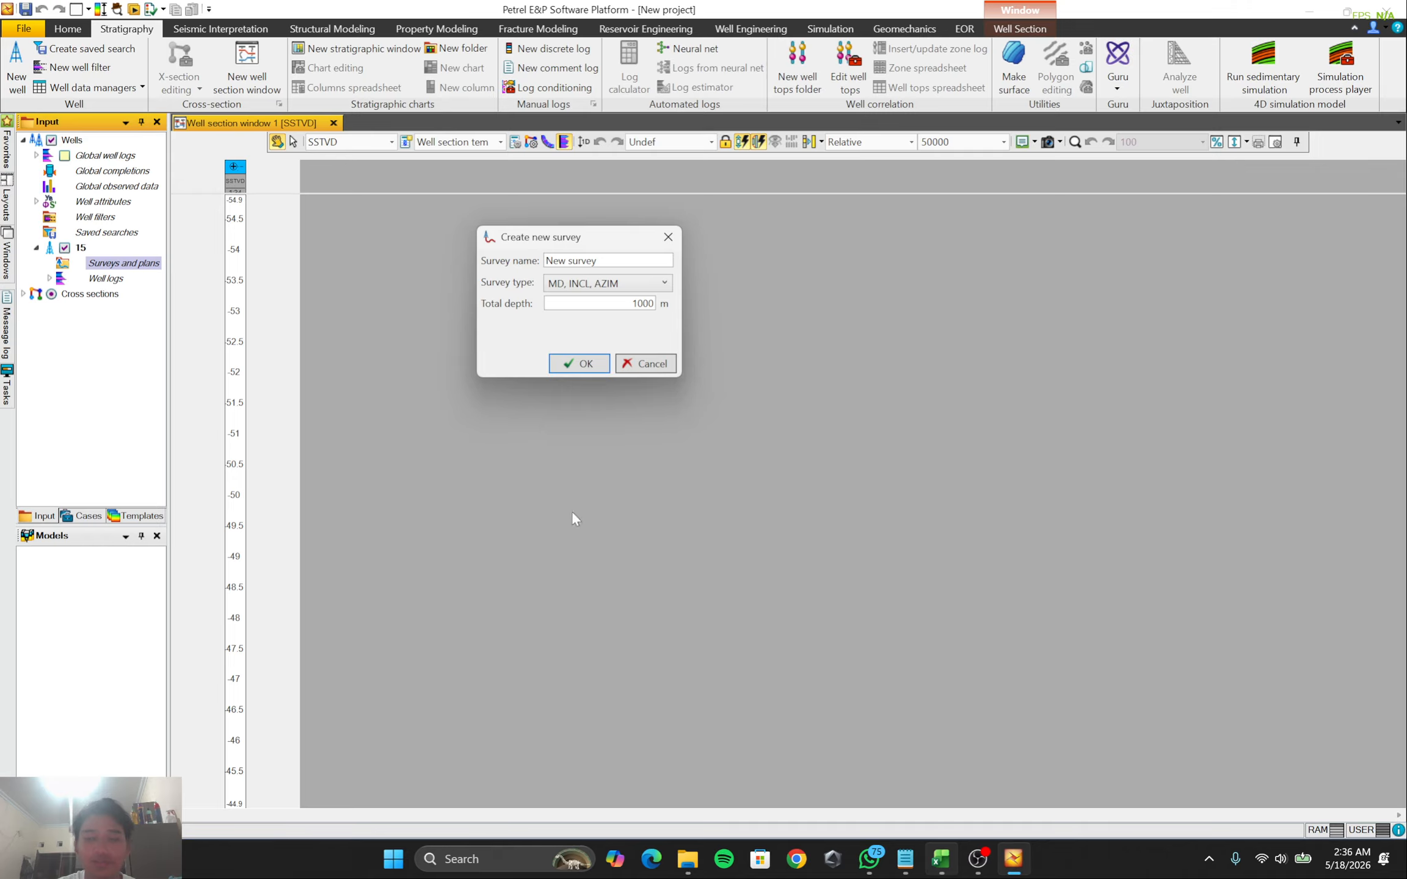
pyautogui.doubleClick(591, 298)
pyautogui.hotkey('ctrl', 'v')
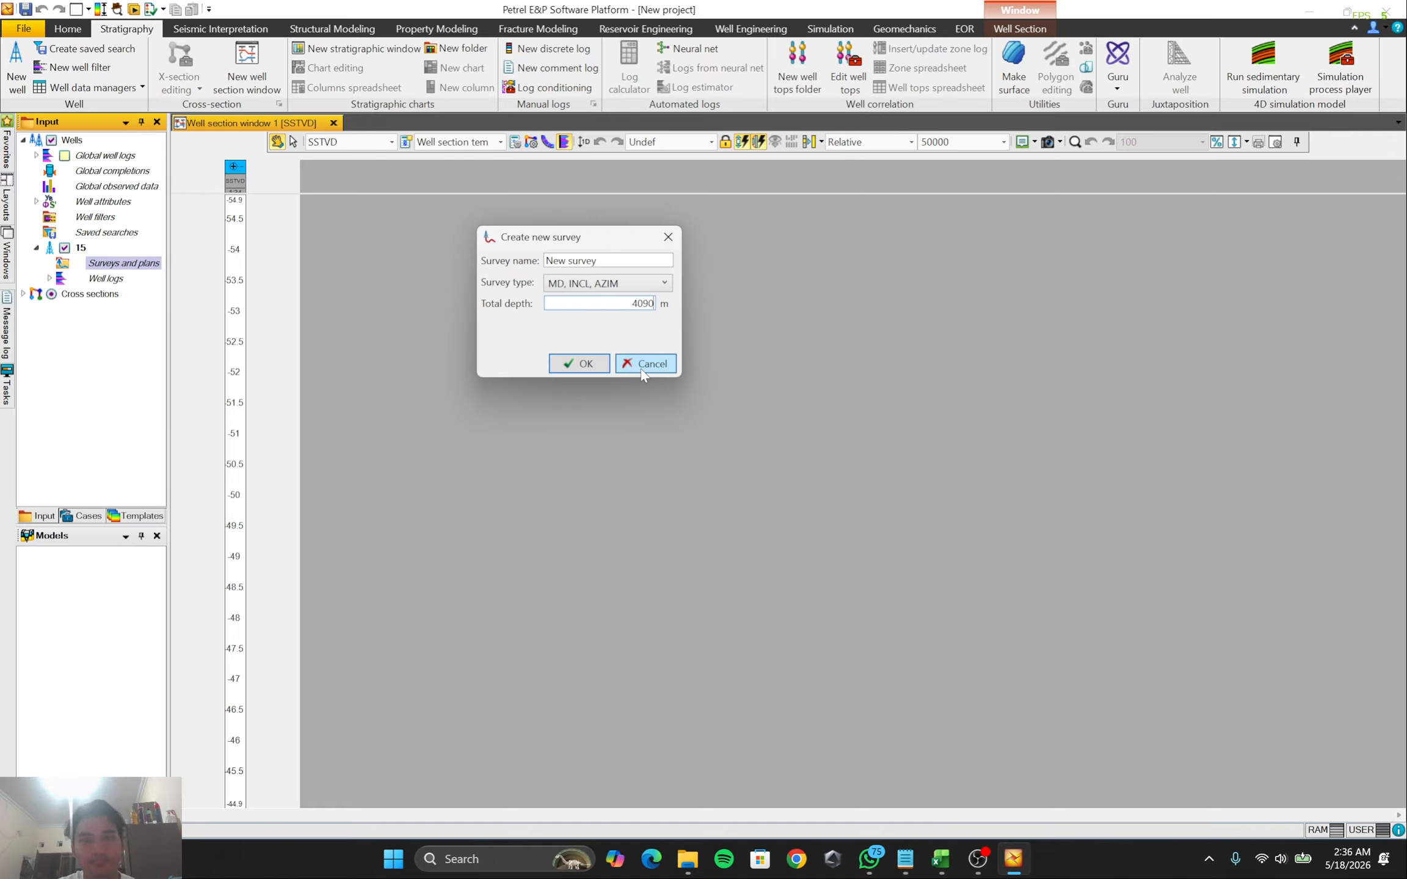
pyautogui.click(584, 364)
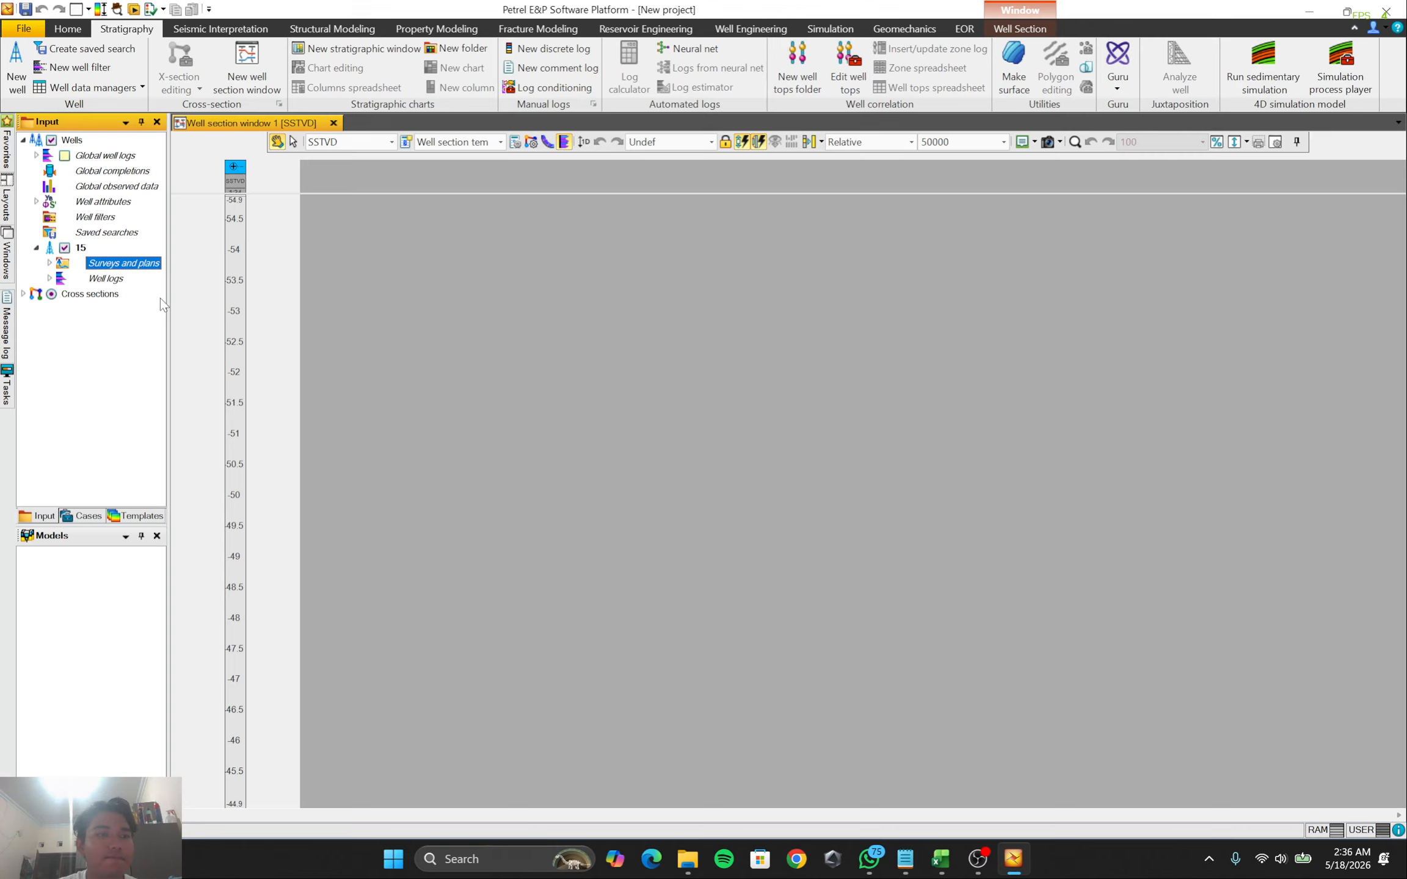
# Open the trajectory spreadsheet of the new survey in well 15
pyautogui.click(49, 263)
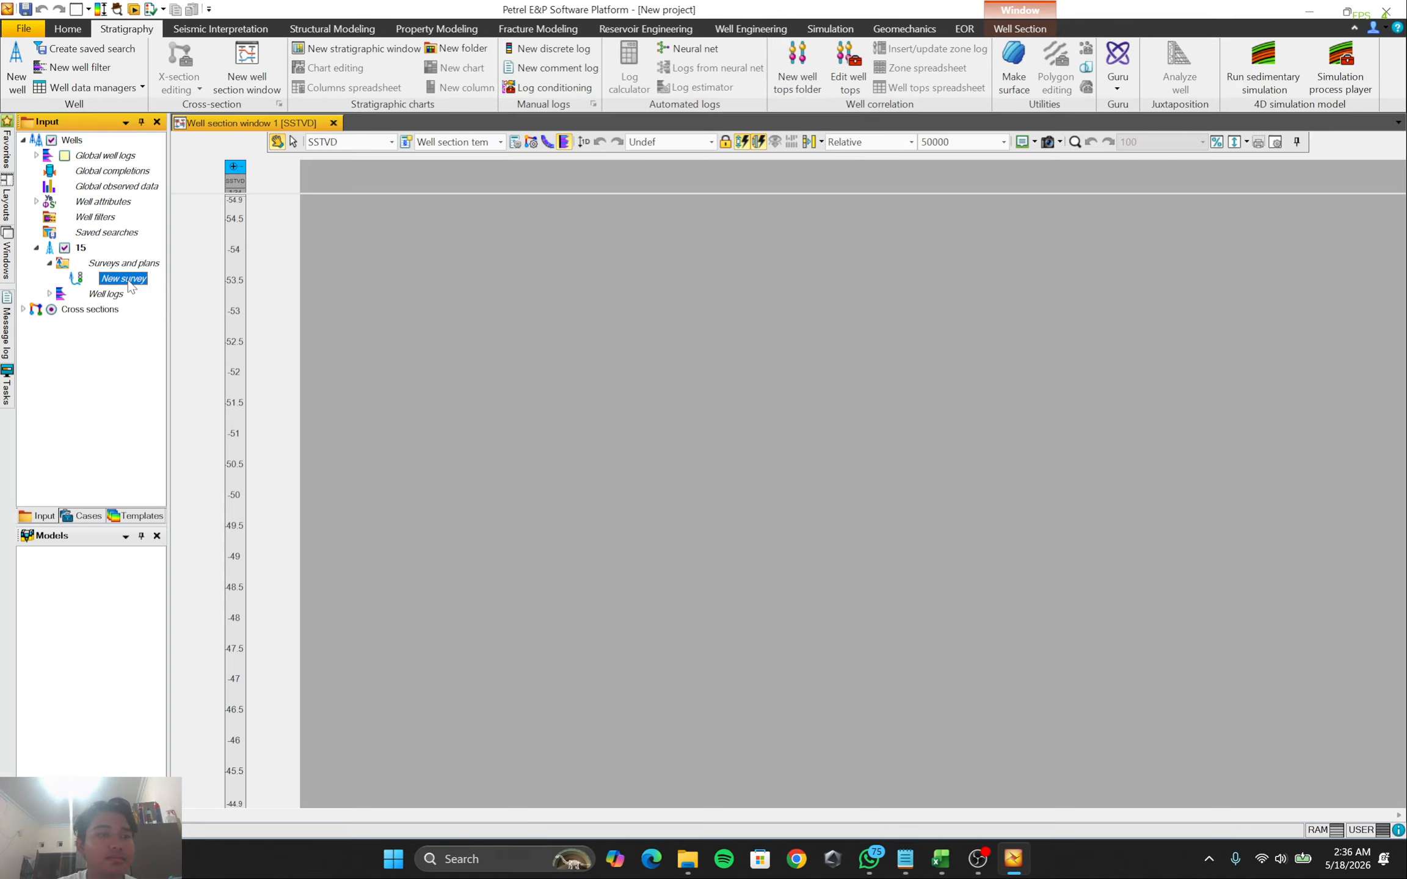
pyautogui.rightClick(129, 283)
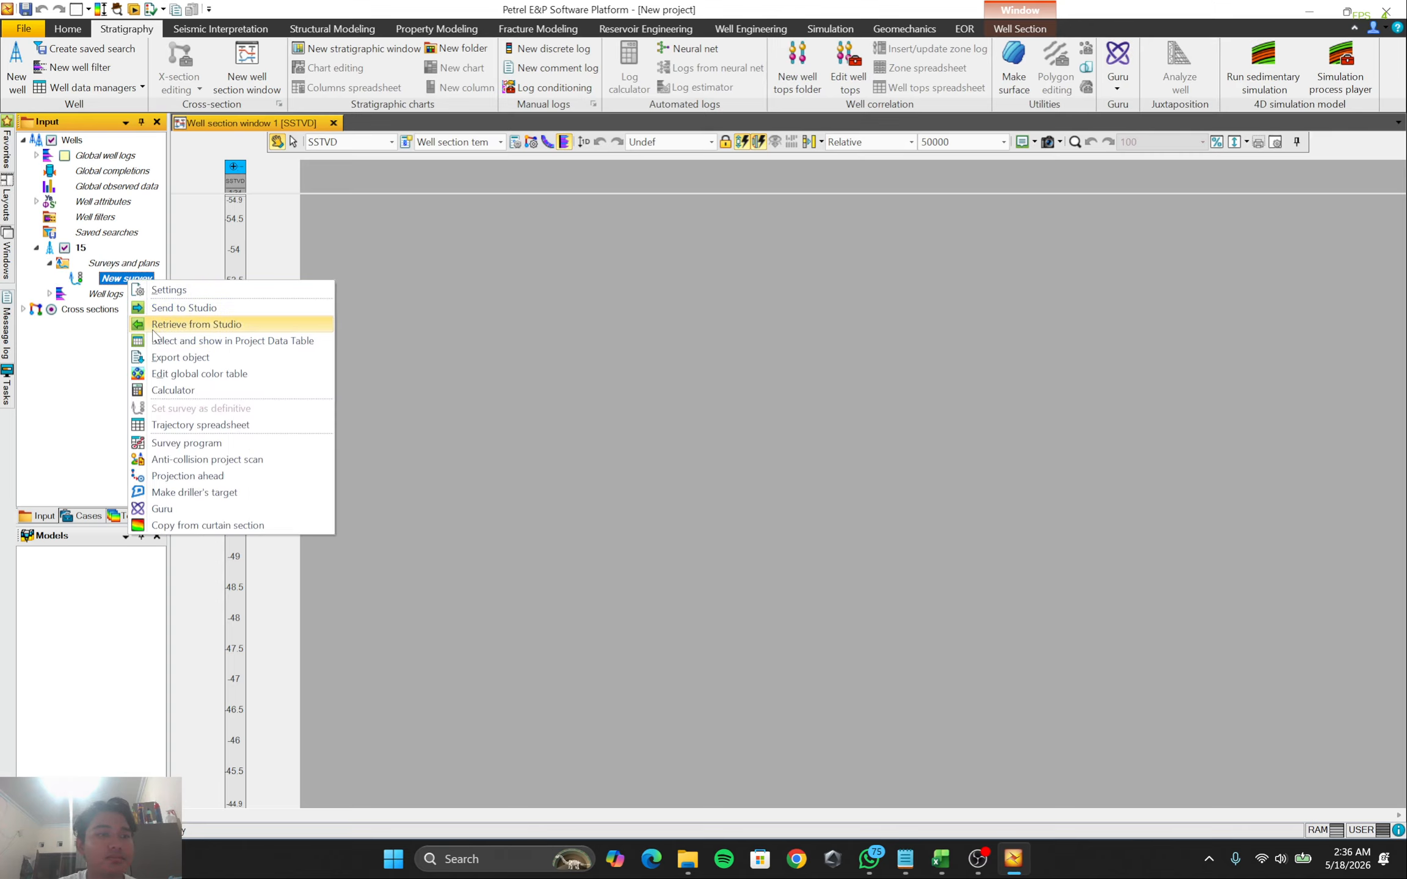
pyautogui.click(260, 430)
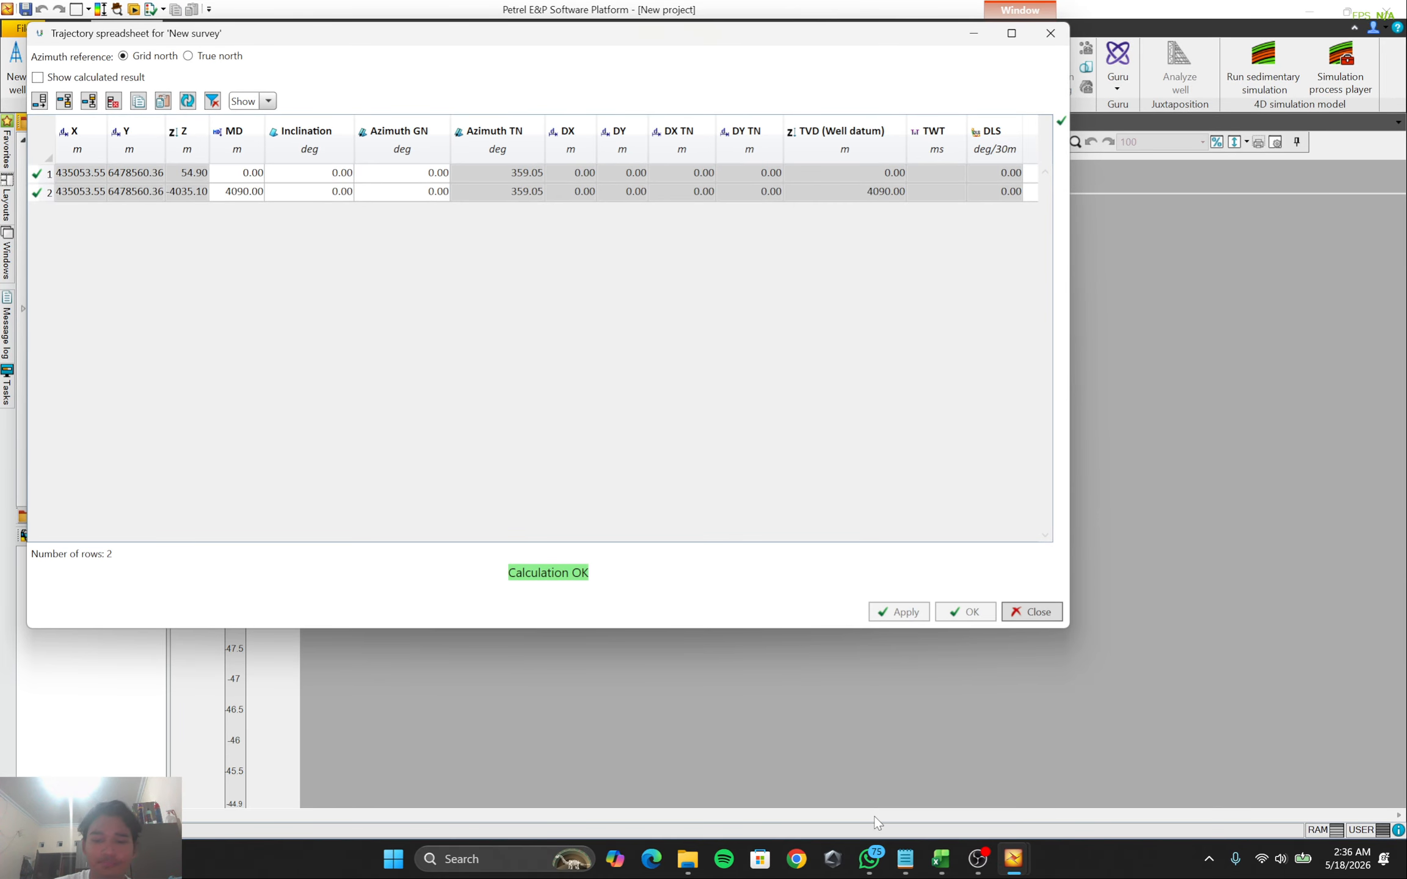
# Copy all MD, Inc and Azim values, rows 3 to 101, from the 15 9-F-15 survey sheet in Excel
pyautogui.click(942, 859)
pyautogui.scroll(5, 109, 449)
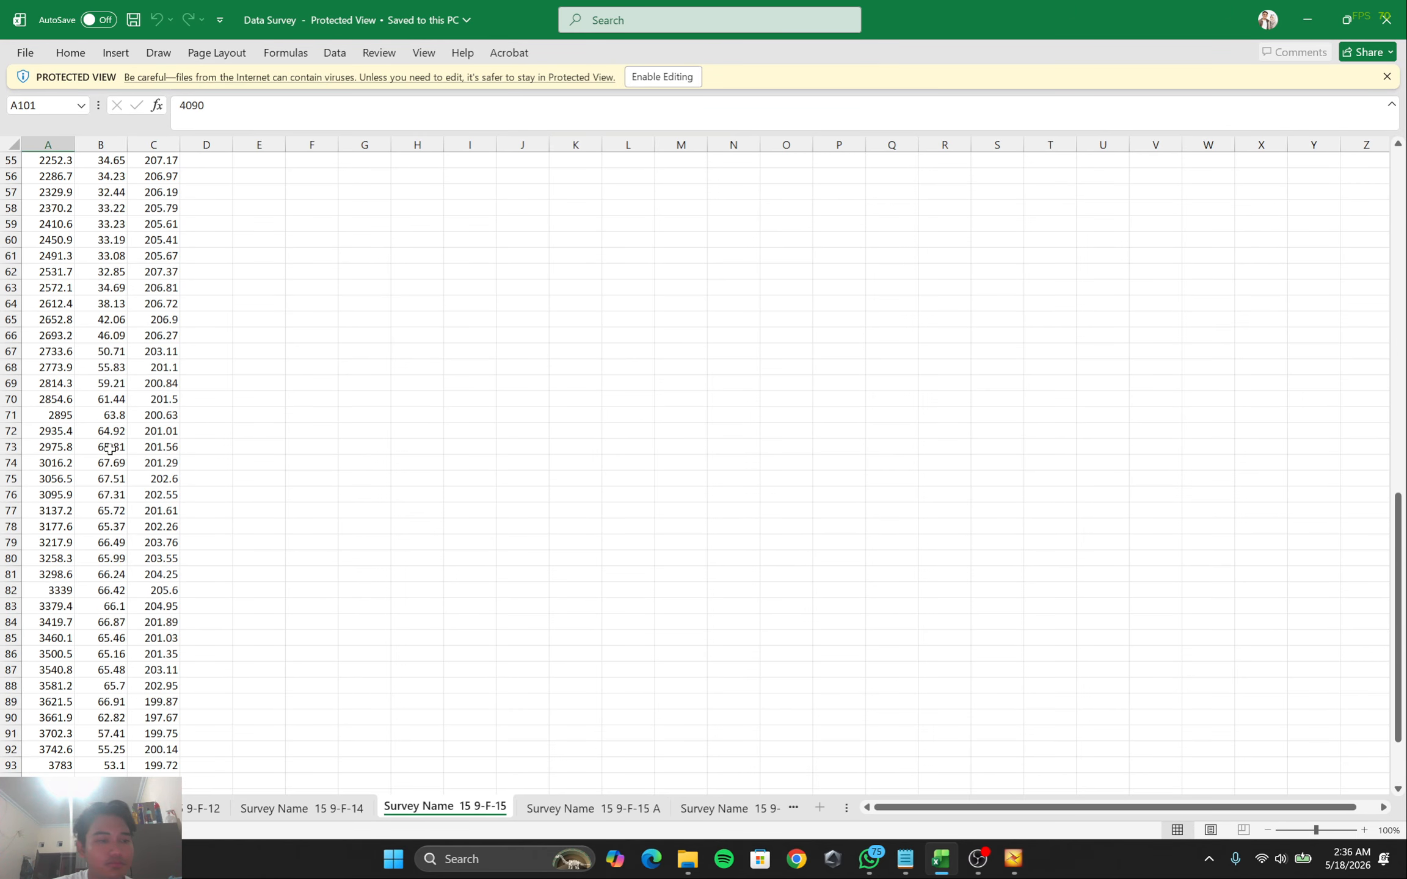
pyautogui.scroll(18, 110, 449)
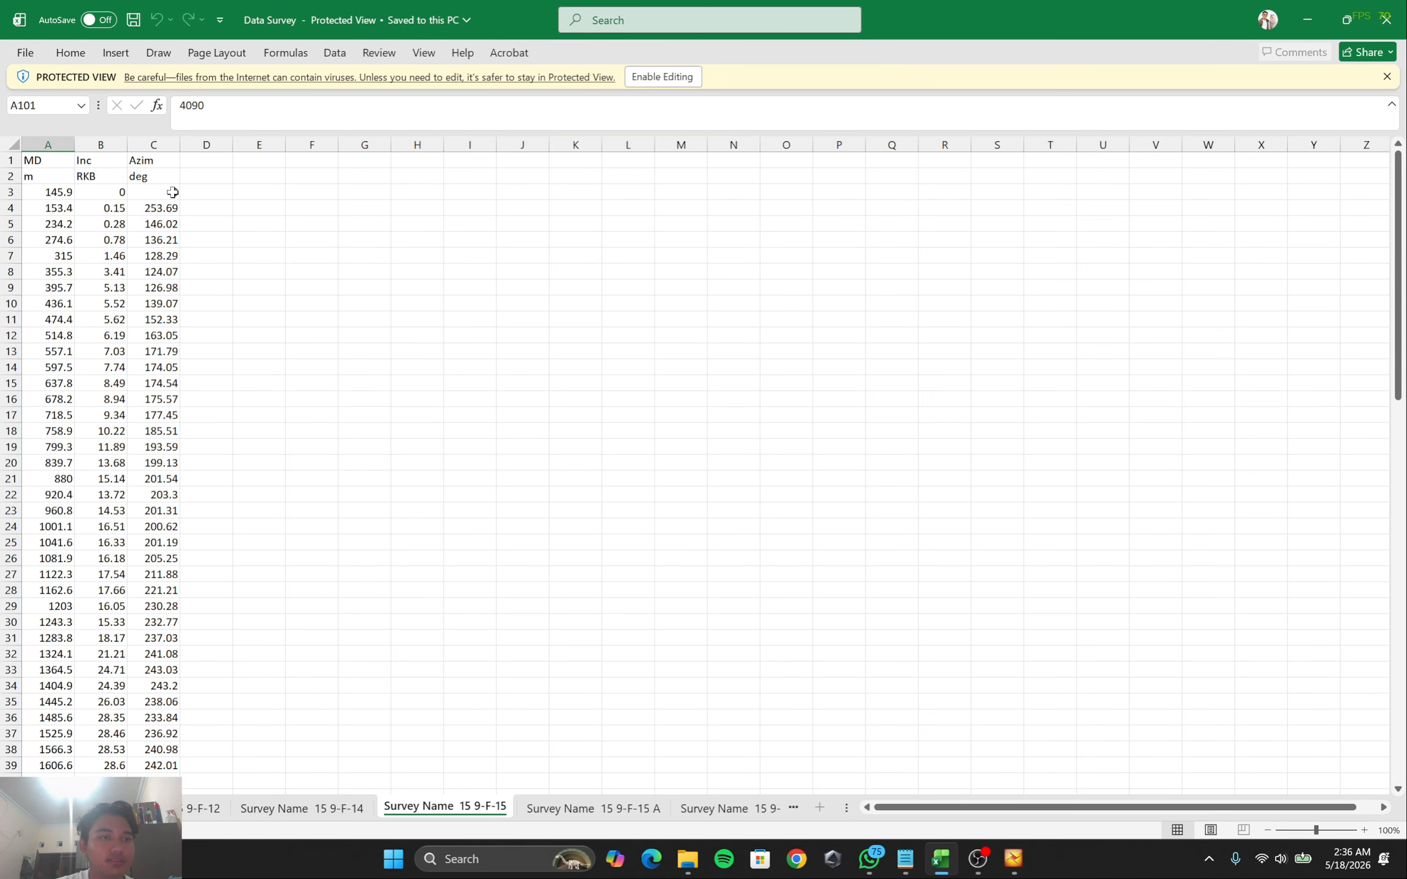
pyautogui.keyDown('shift'); pyautogui.click(173, 192); pyautogui.keyUp('shift')
pyautogui.hotkey('ctrl', 'c')
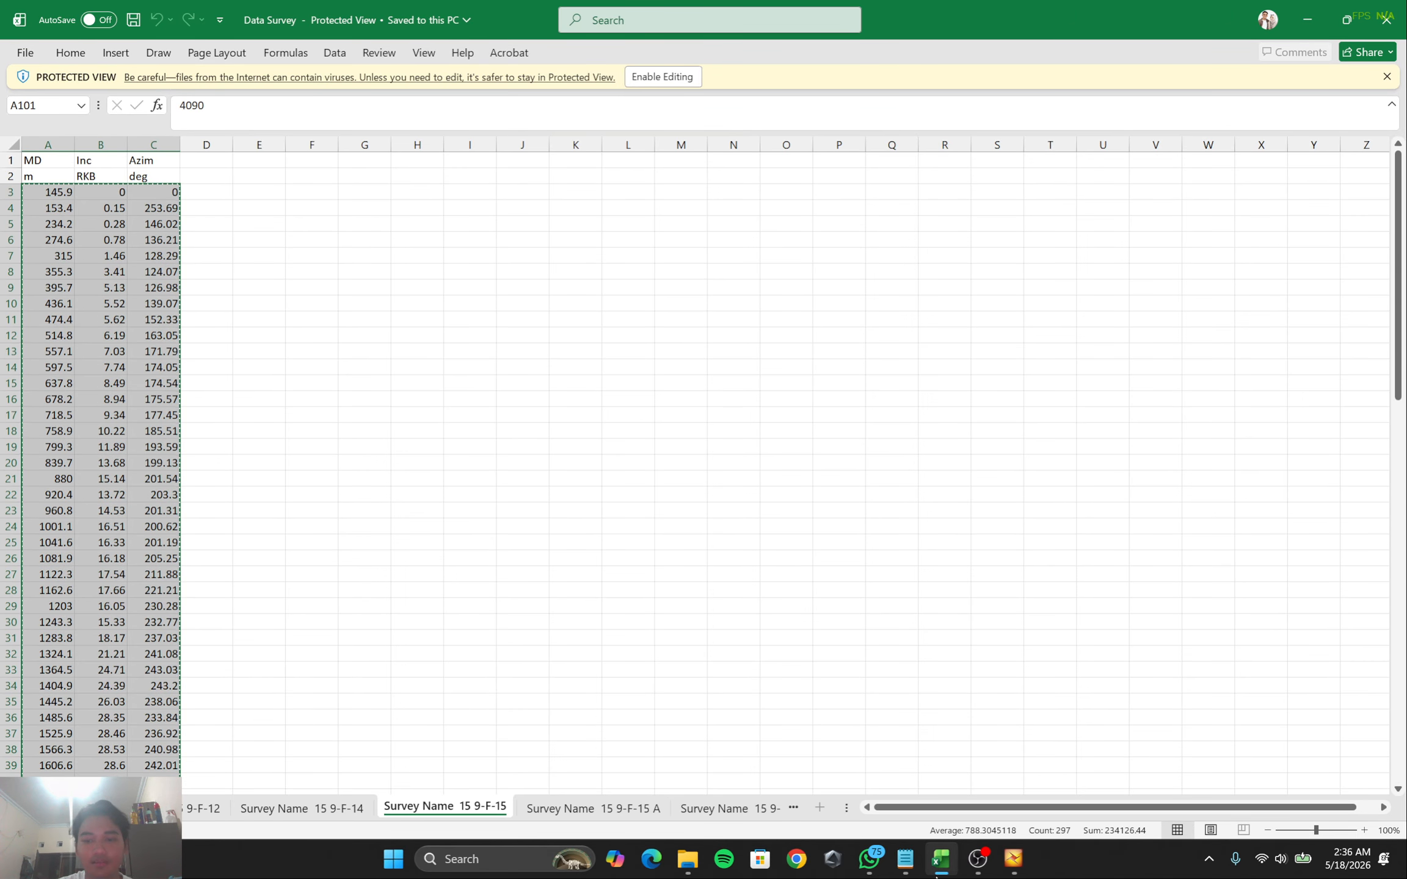
# Paste the copied survey data into Petrel's trajectory spreadsheet from the first MD row, apply it and close the spreadsheet
pyautogui.moveTo(1013, 859)
pyautogui.click(1133, 757)
pyautogui.click(238, 173)
pyautogui.click(161, 102)
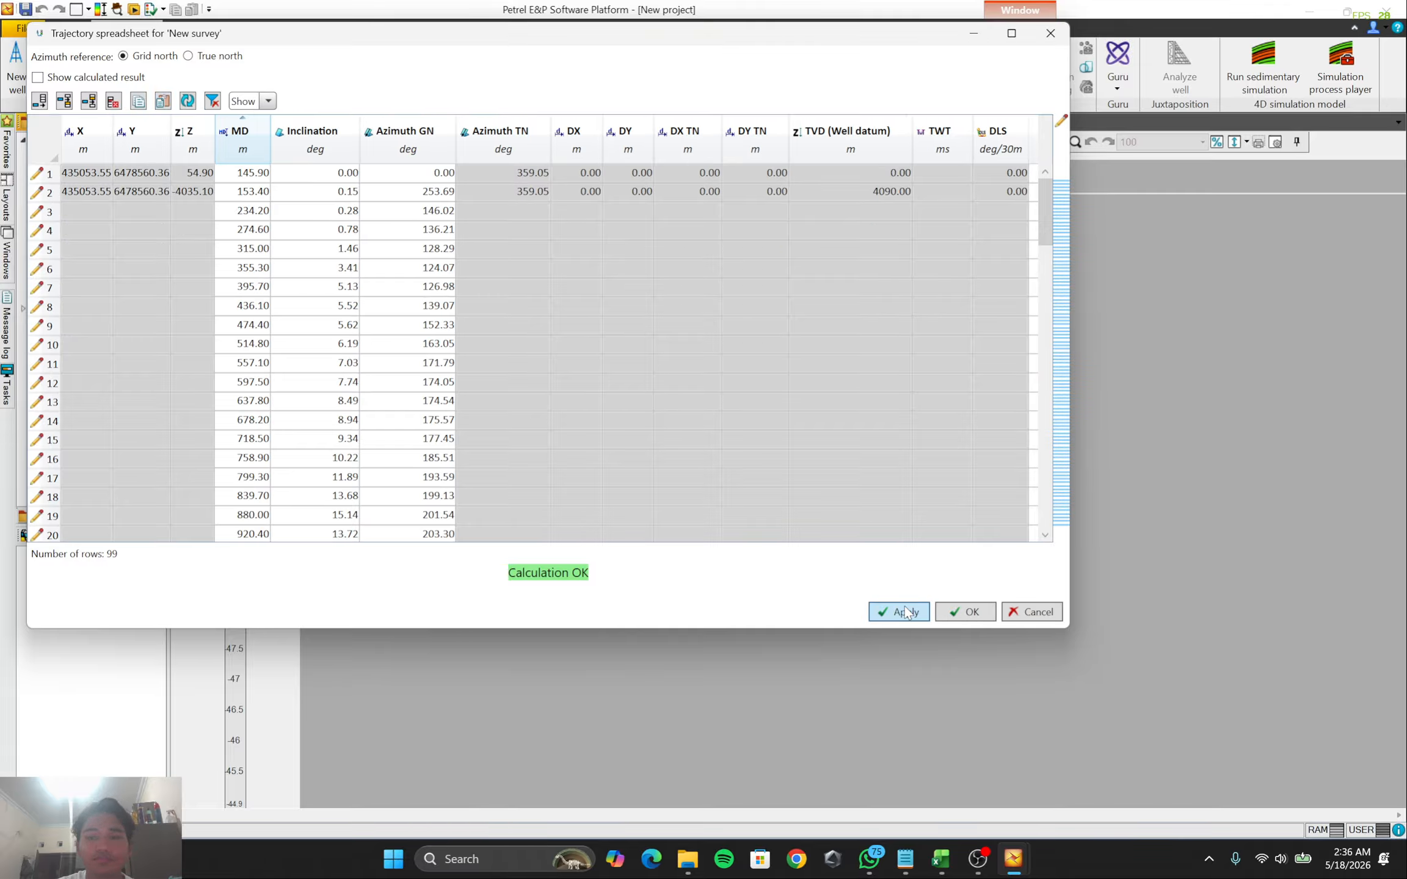
pyautogui.click(1019, 613)
pyautogui.click(1013, 859)
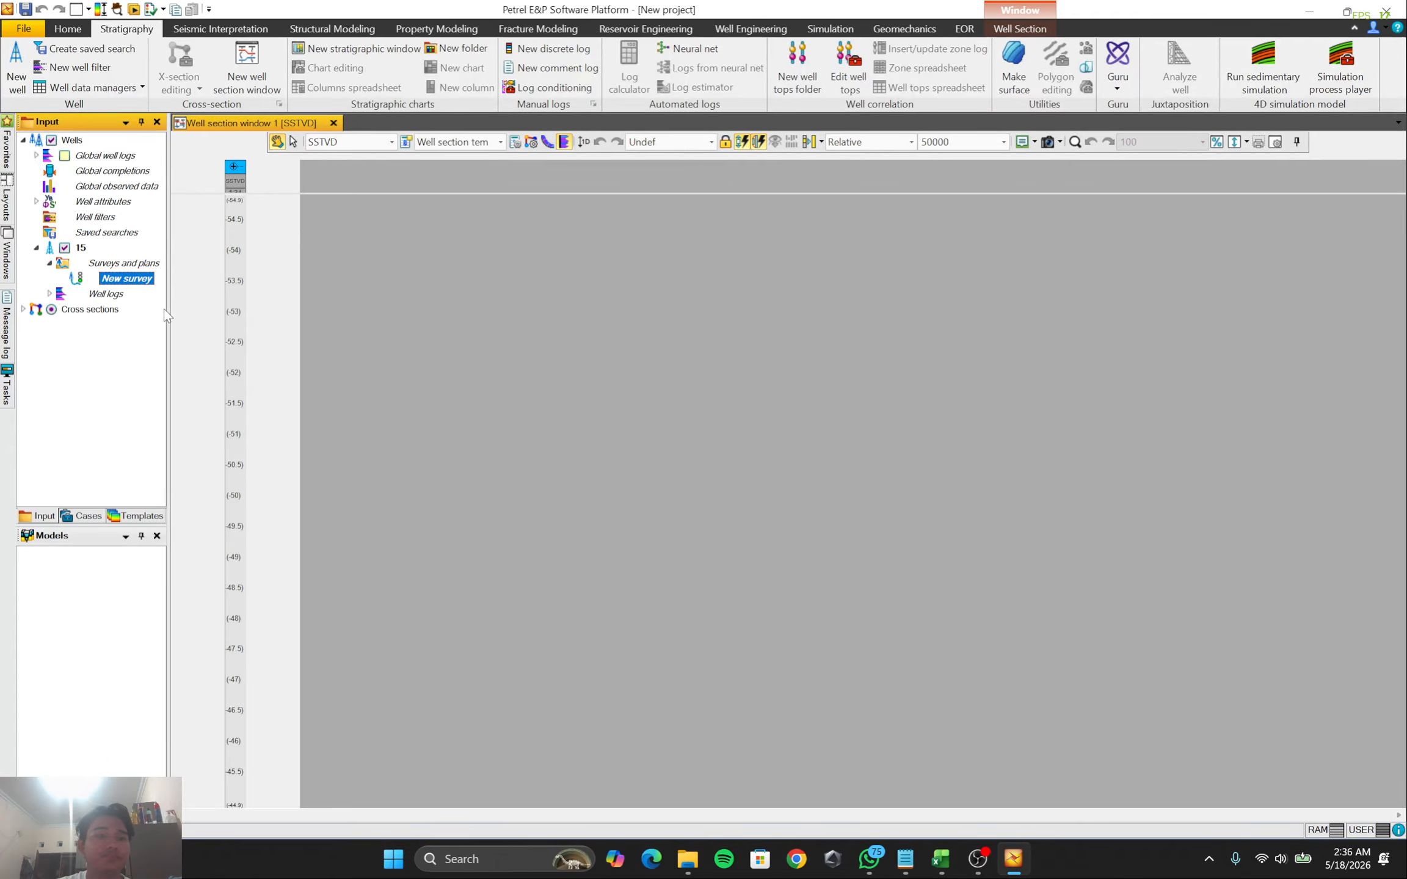
# Display all global well logs for well 15 in the well section window
pyautogui.click(49, 264)
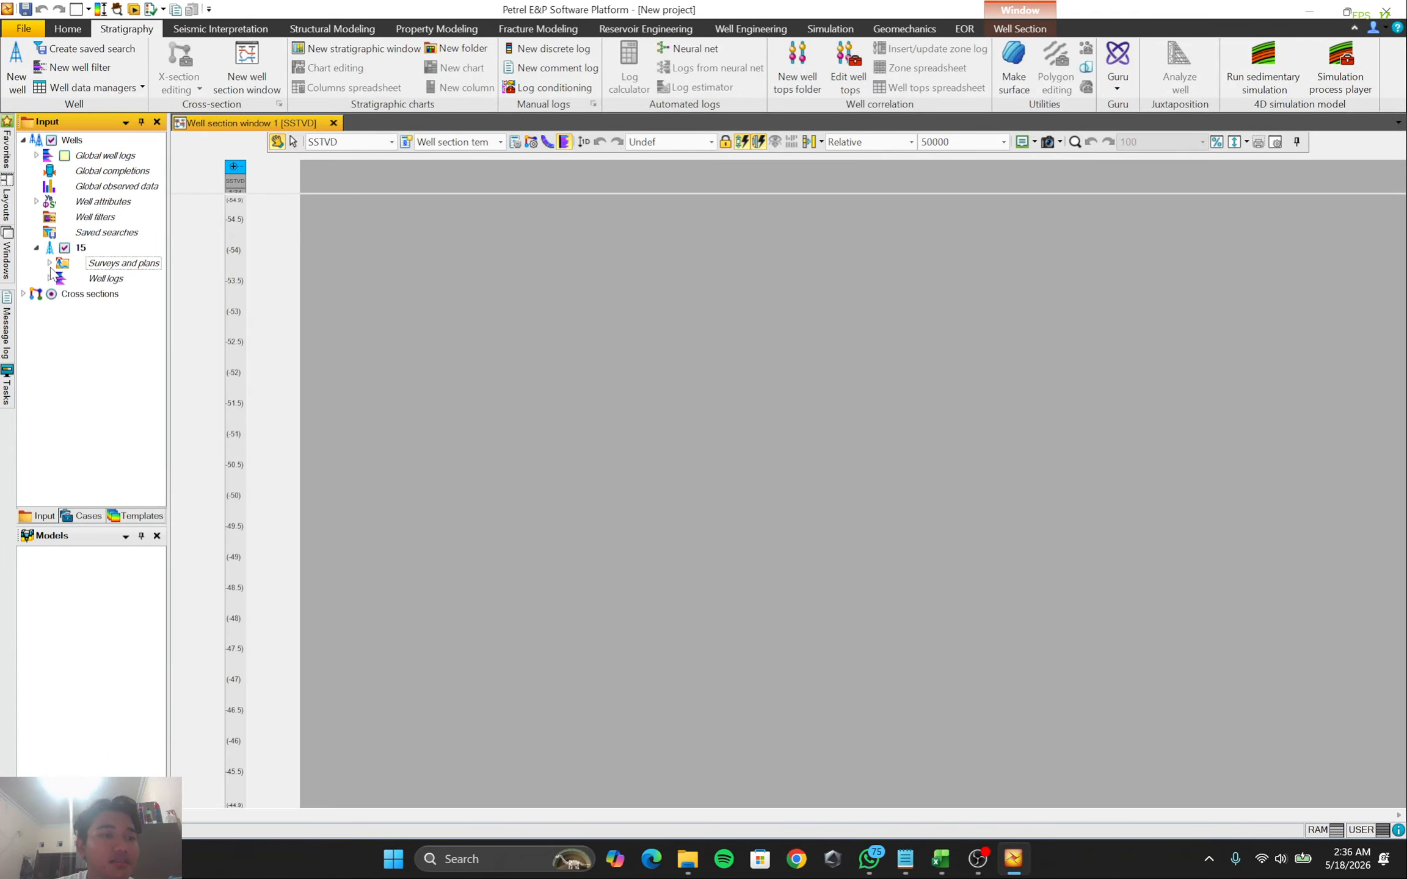
pyautogui.click(50, 264)
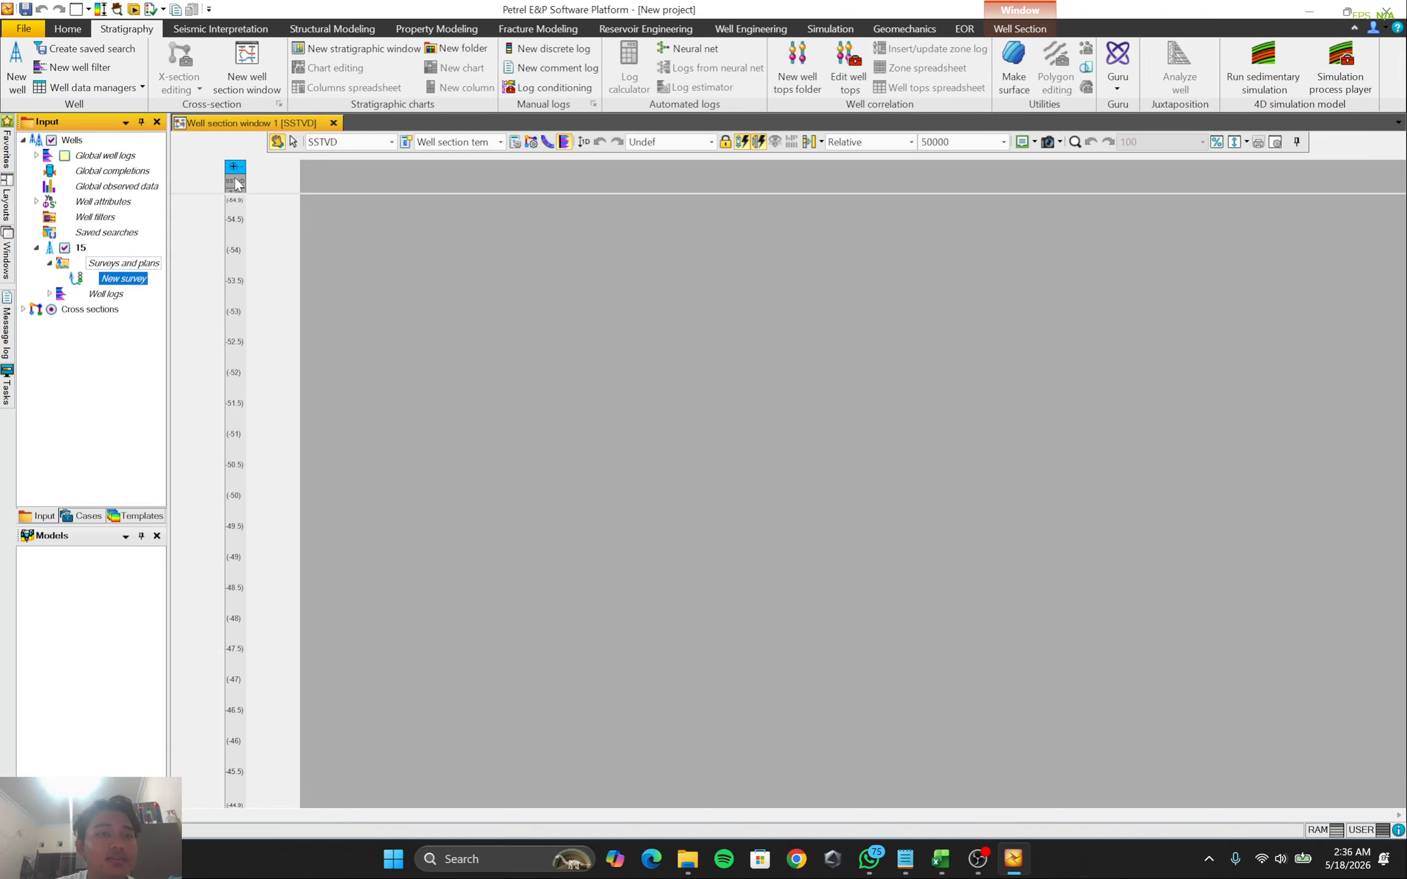
pyautogui.click(65, 156)
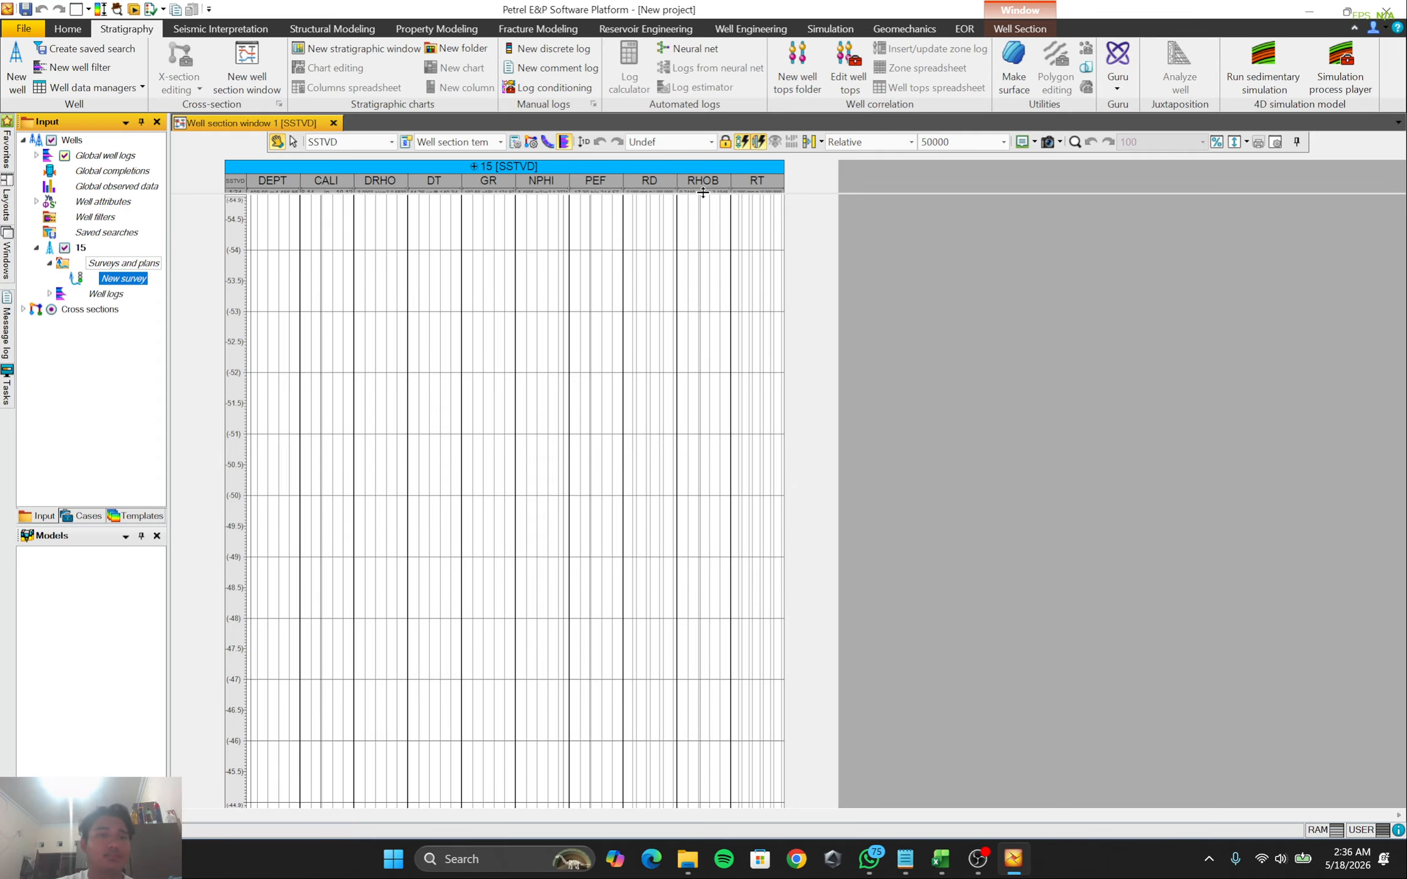
# Examine the log tracks of well 15 along the depth of the well section
pyautogui.scroll(-1, 614, 522)
pyautogui.scroll(-5, 616, 517)
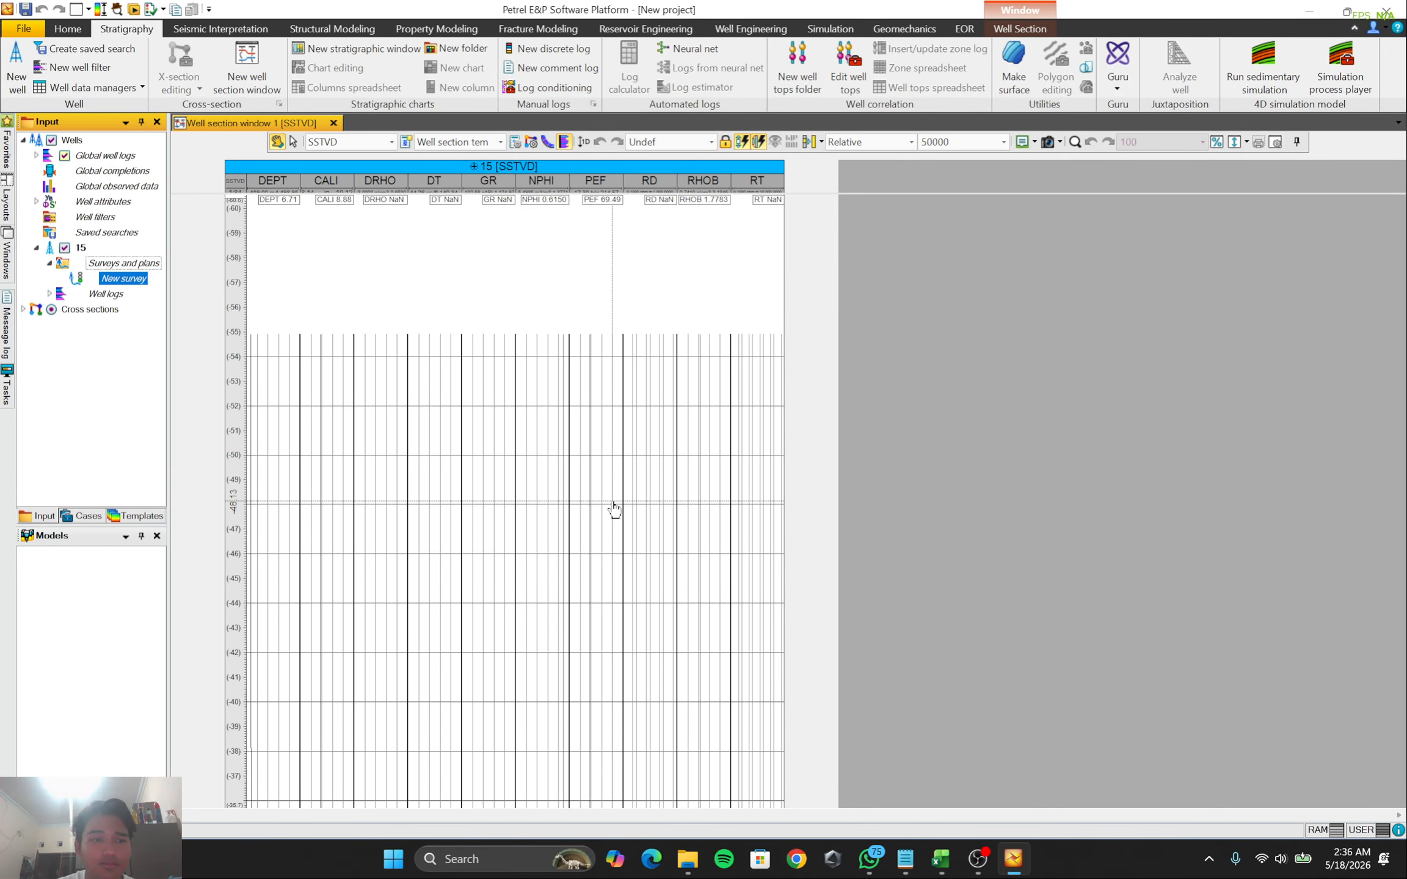
pyautogui.scroll(-5, 614, 509)
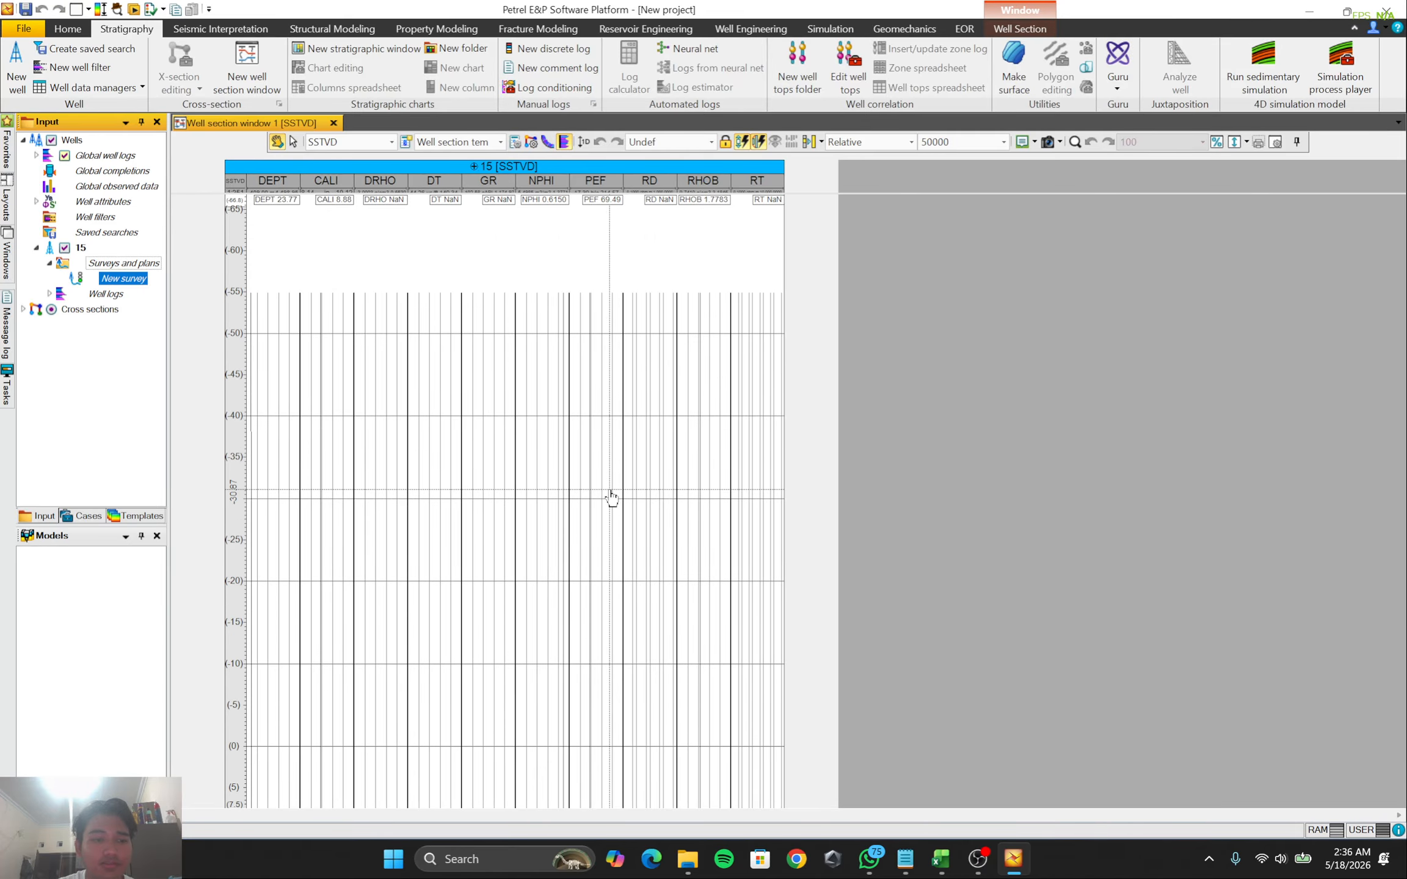
pyautogui.scroll(-3, 612, 498)
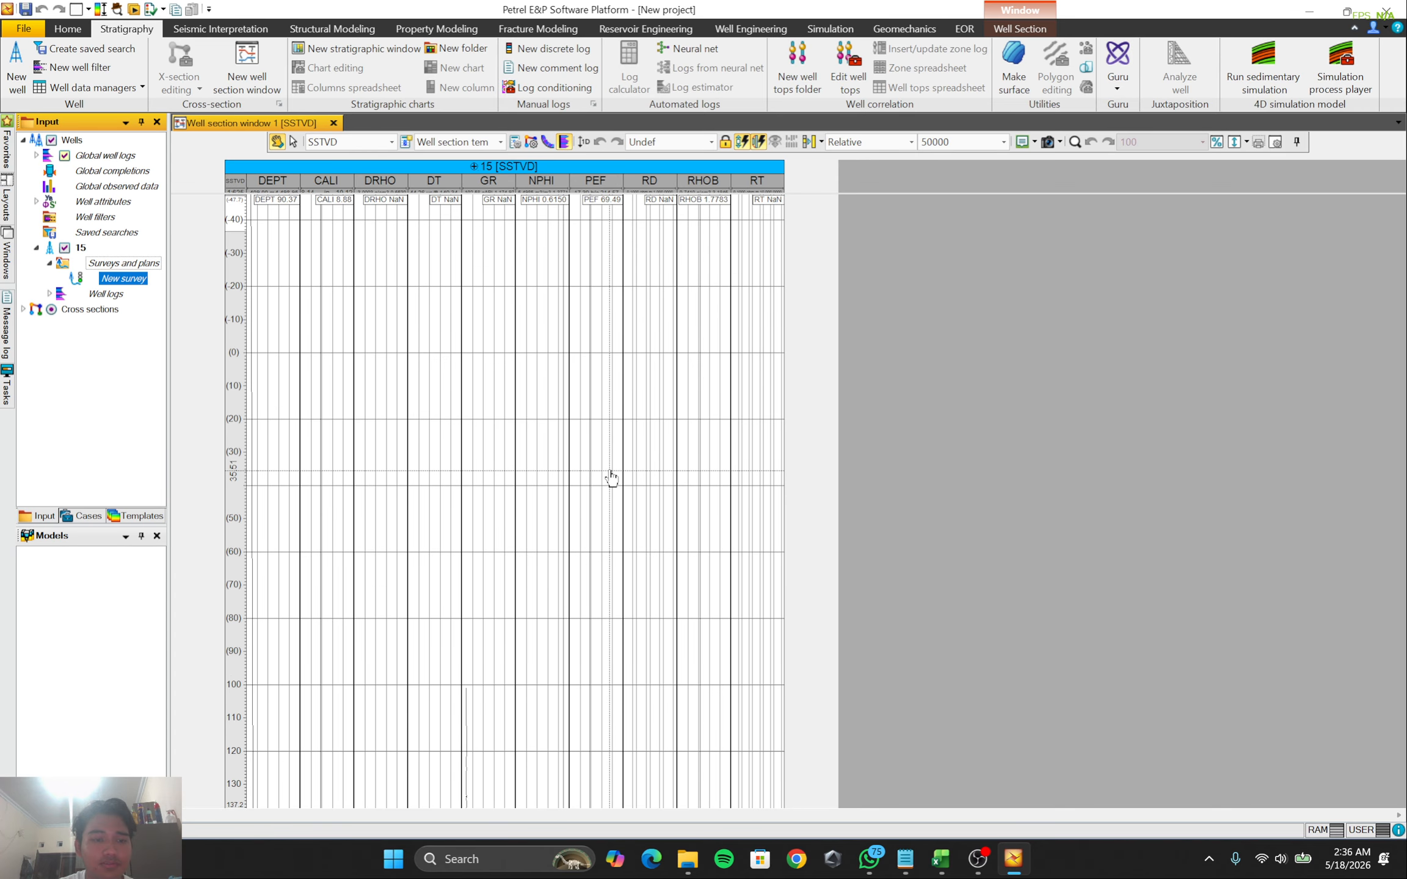
pyautogui.scroll(-5, 610, 475)
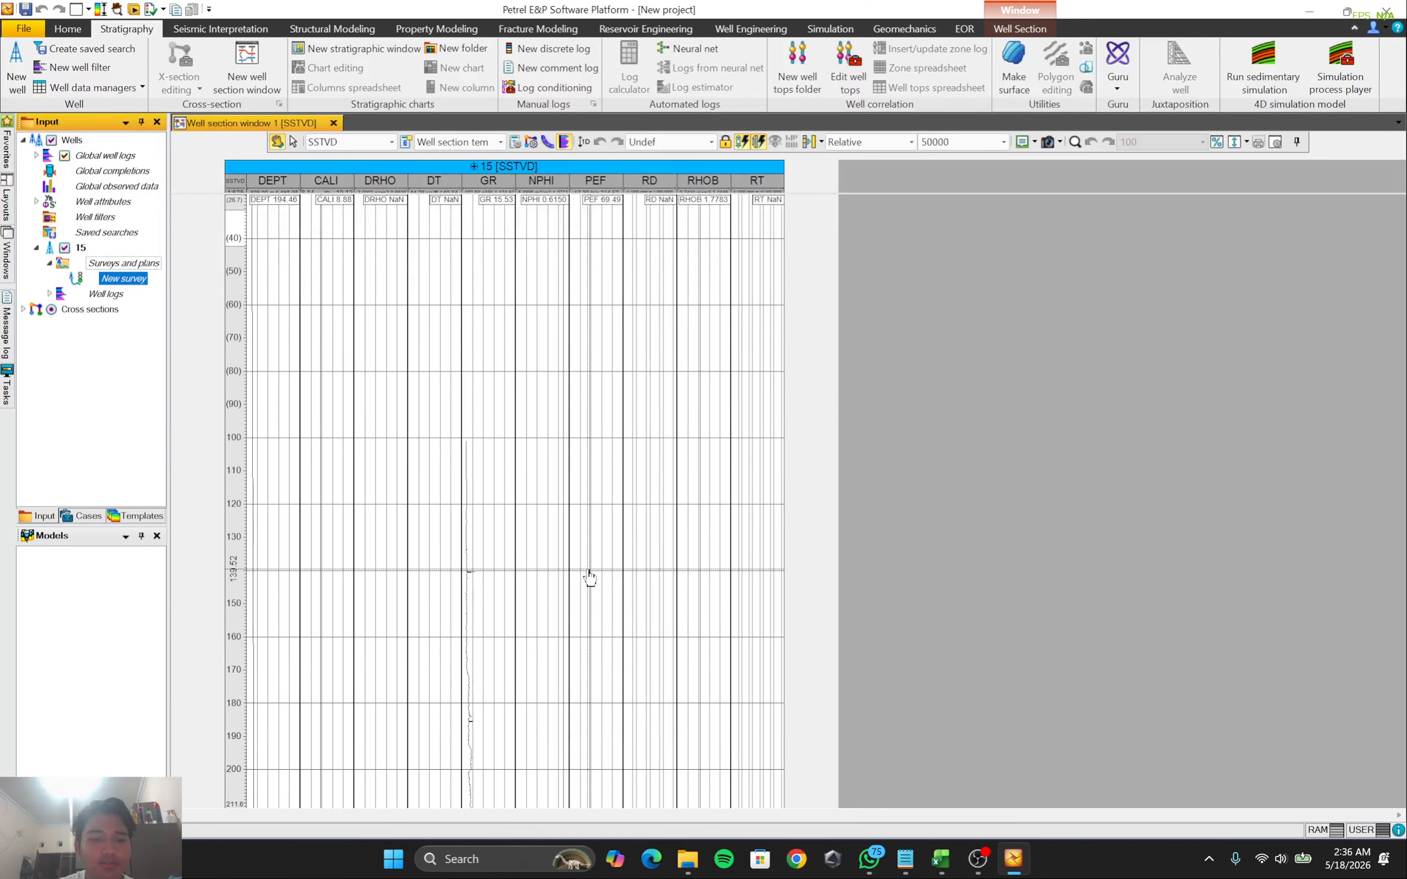
pyautogui.scroll(-10, 572, 517)
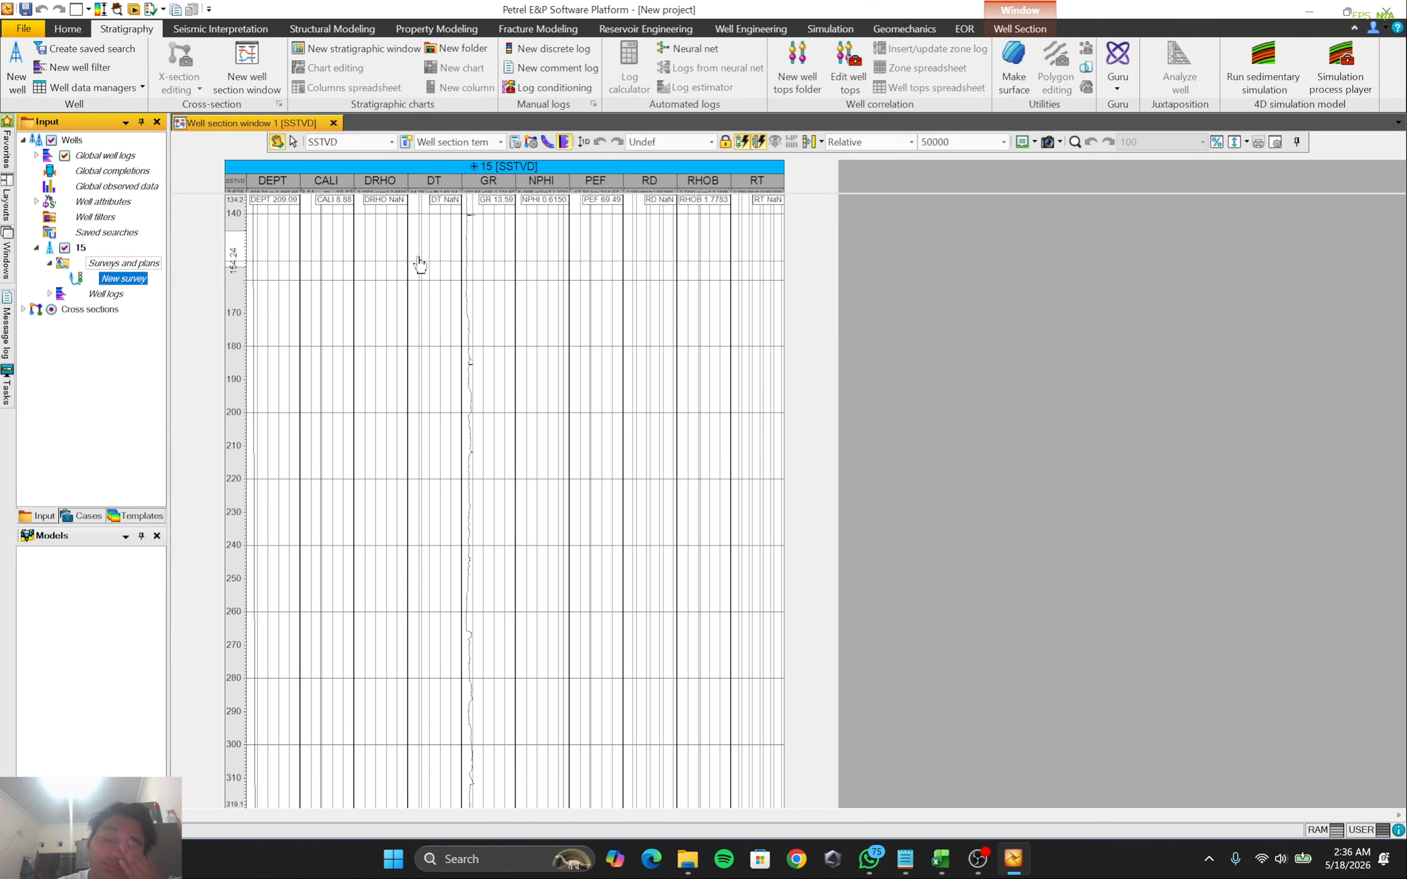
pyautogui.scroll(-11, 394, 244)
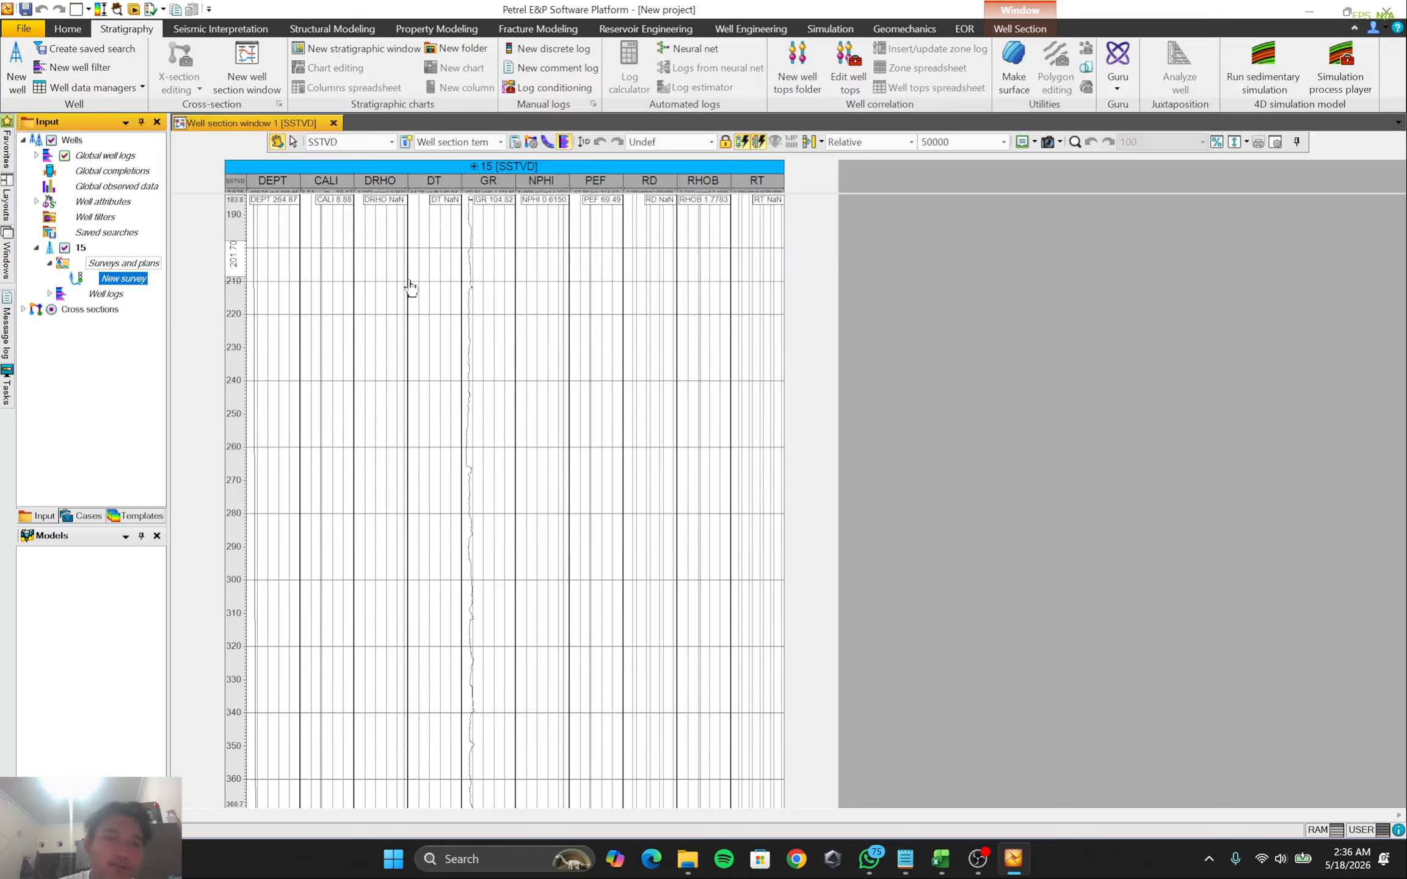
pyautogui.scroll(-9, 427, 320)
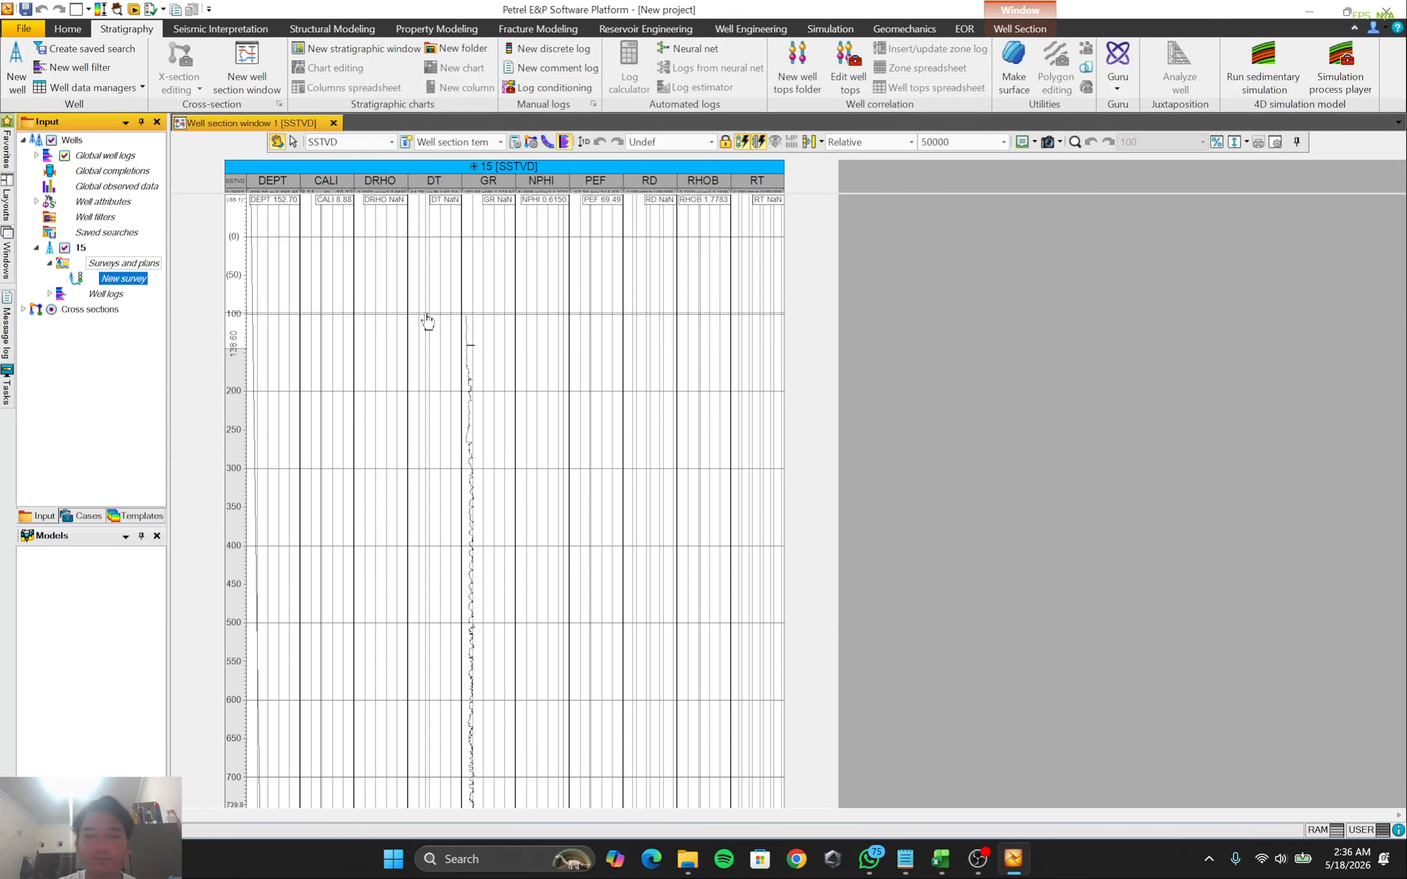
pyautogui.scroll(4, 427, 320)
pyautogui.scroll(-20, 428, 320)
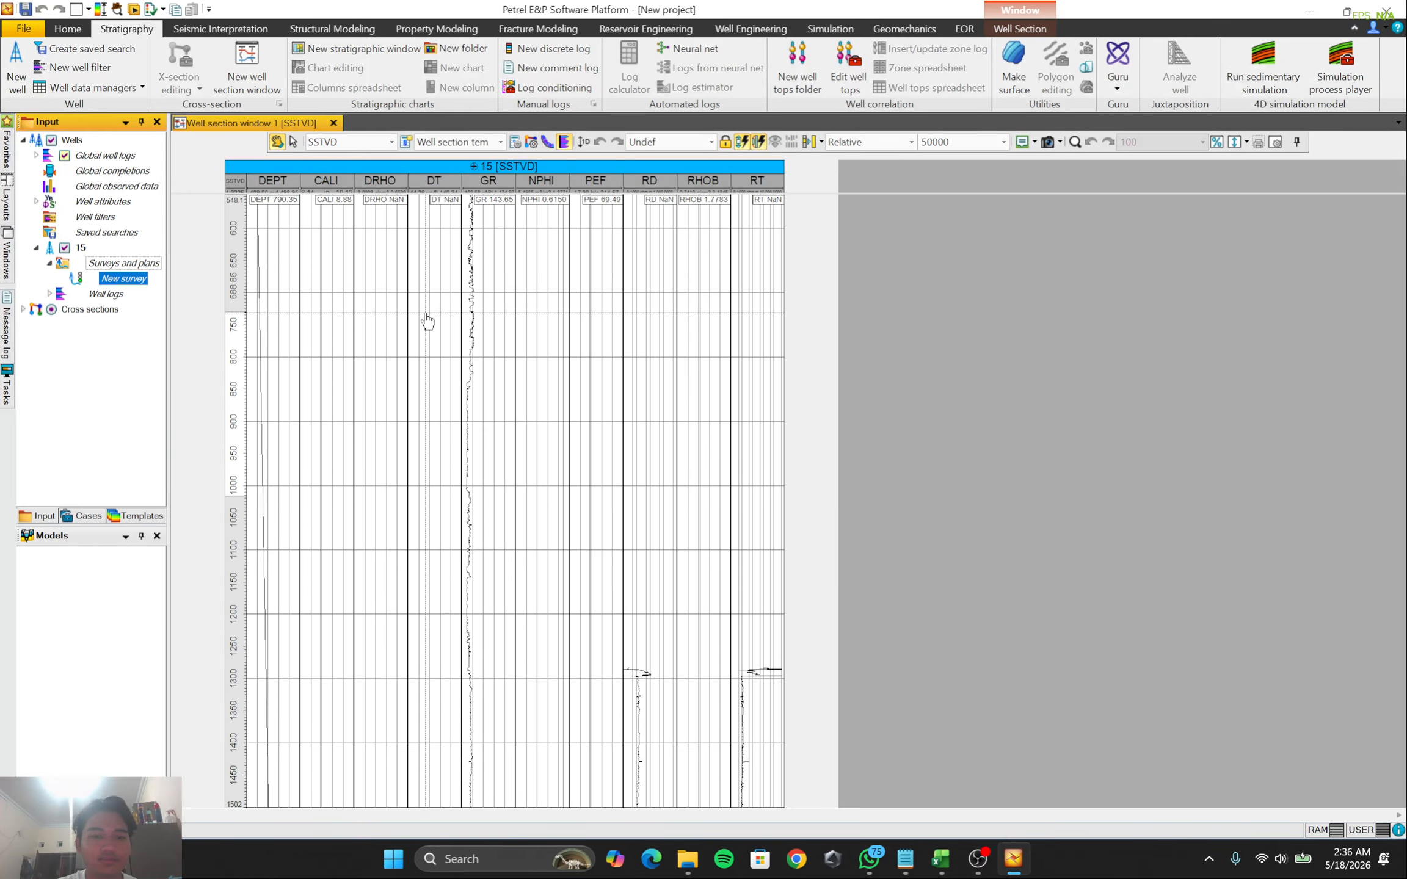
pyautogui.scroll(-8, 428, 321)
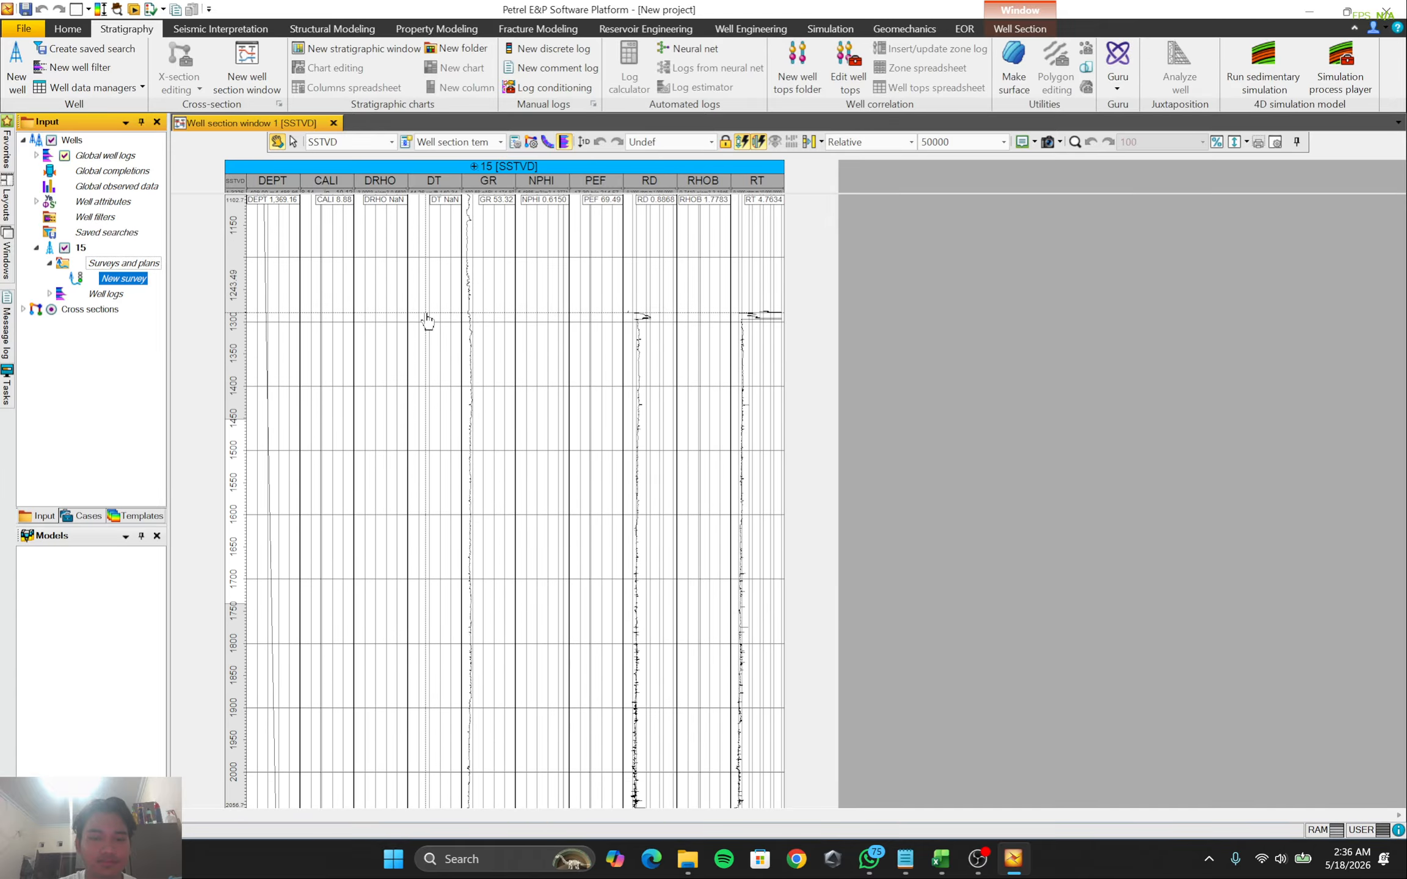
pyautogui.click(512, 142)
pyautogui.moveTo(493, 63); pyautogui.dragTo(866, 230)
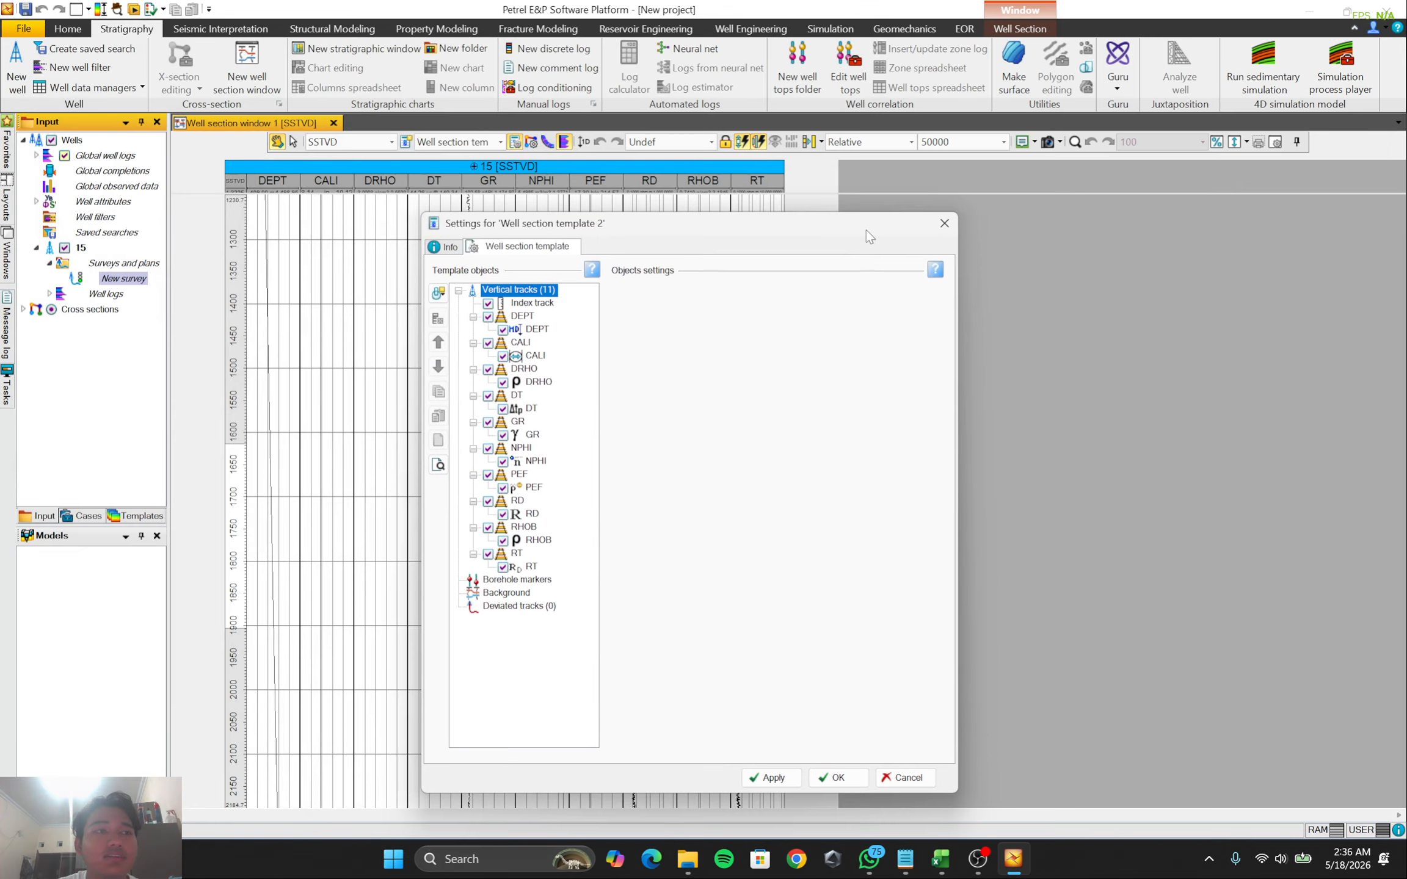
pyautogui.moveTo(553, 226); pyautogui.dragTo(566, 212)
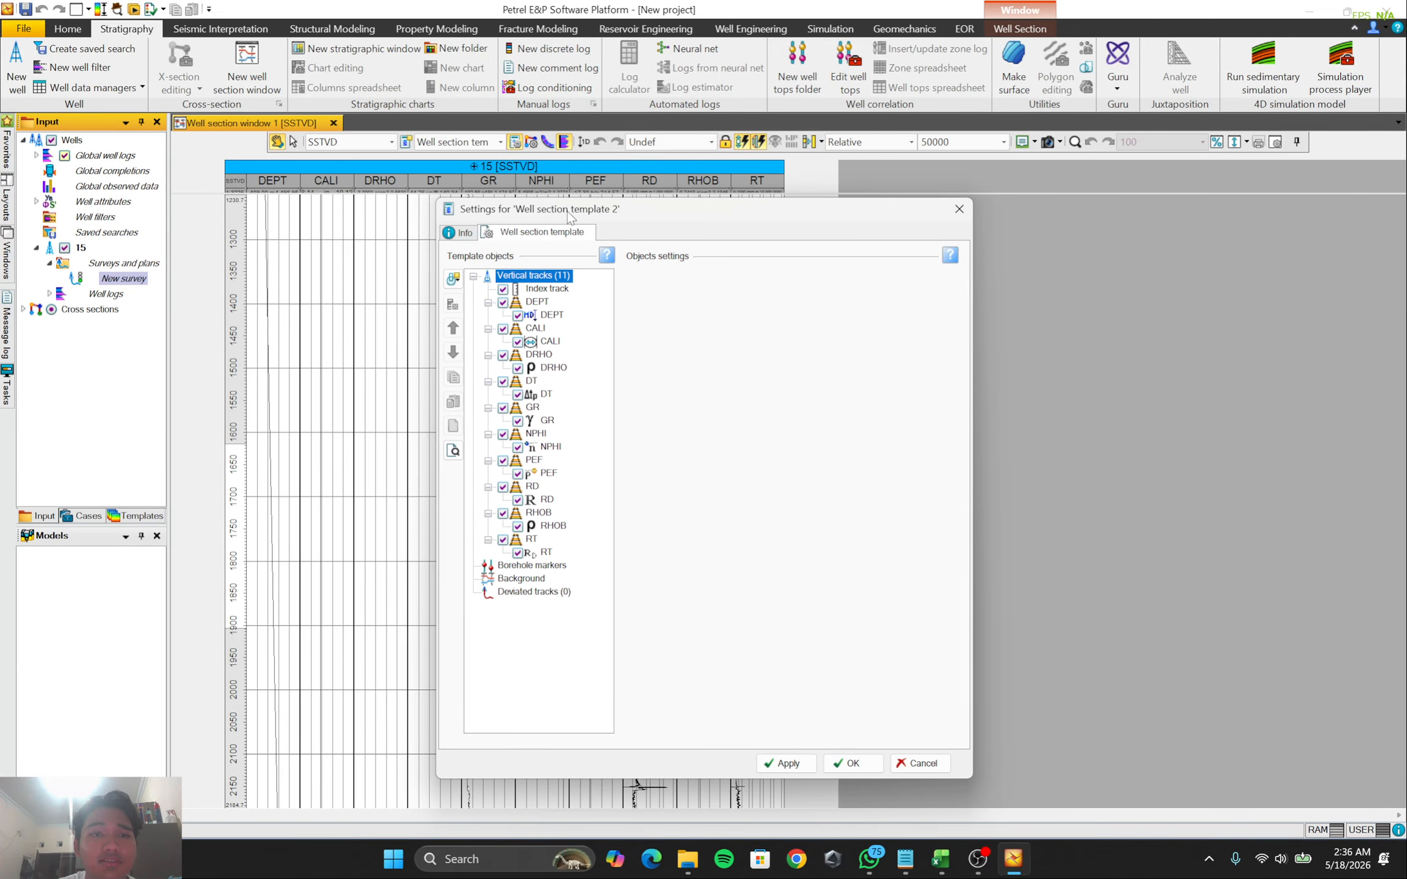
pyautogui.click(959, 210)
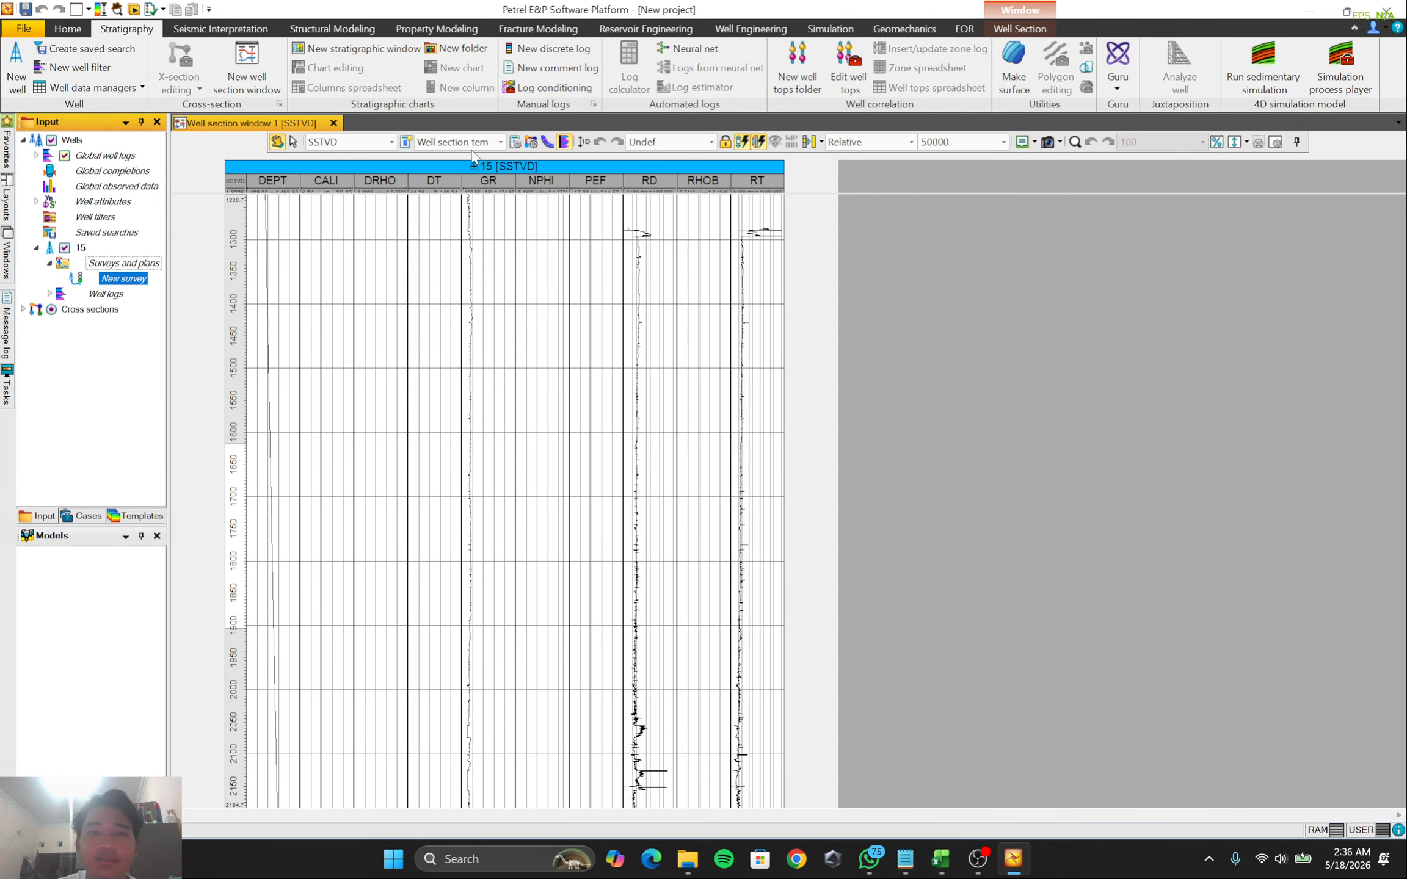
# Move the CALI log into the GR track in the settings of Well section template 2
pyautogui.click(513, 144)
pyautogui.moveTo(660, 220); pyautogui.dragTo(668, 194)
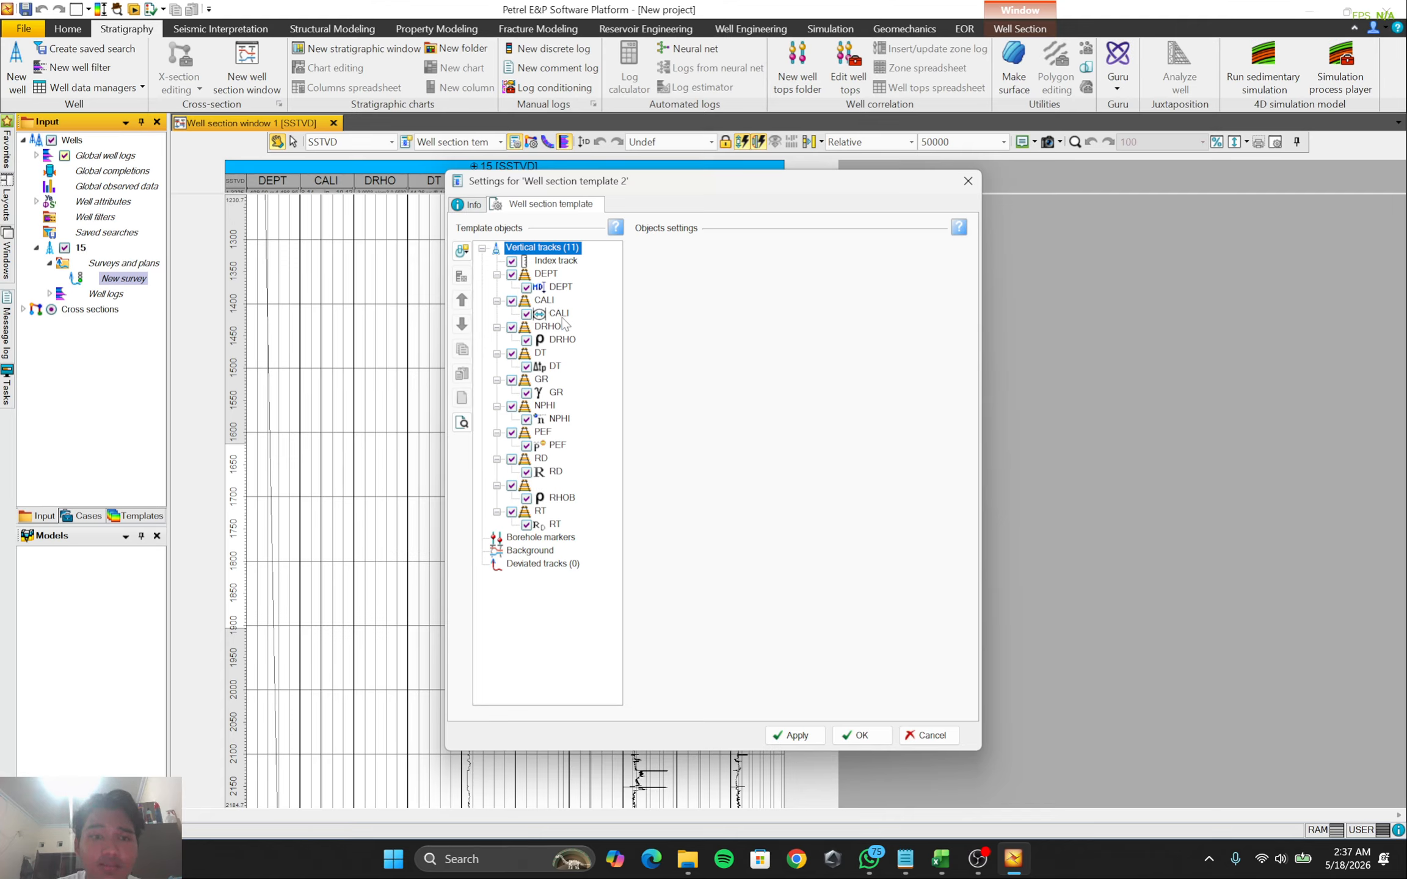
pyautogui.click(559, 315)
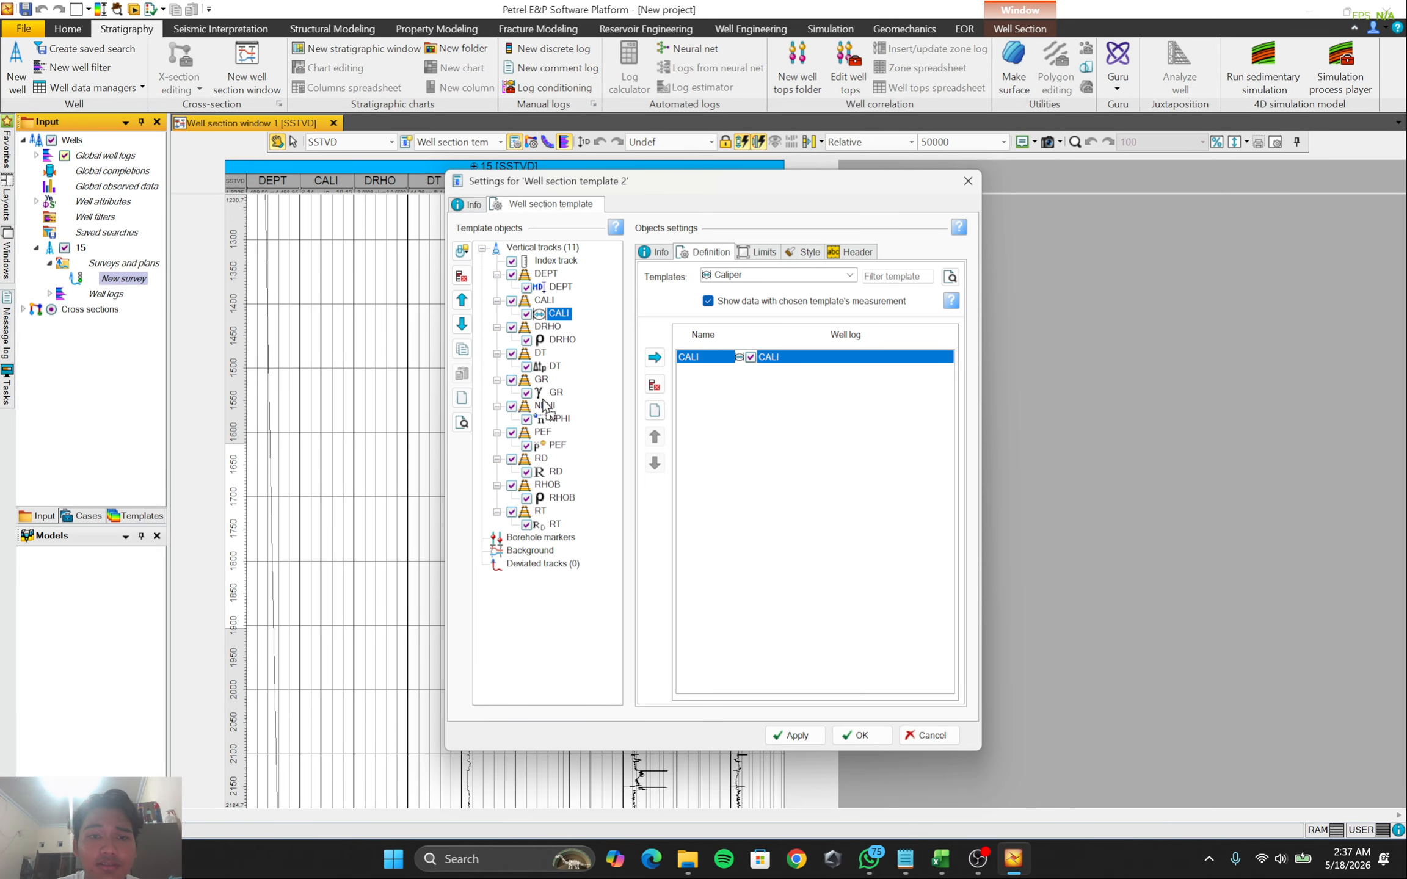
pyautogui.moveTo(543, 404); pyautogui.dragTo(569, 406)
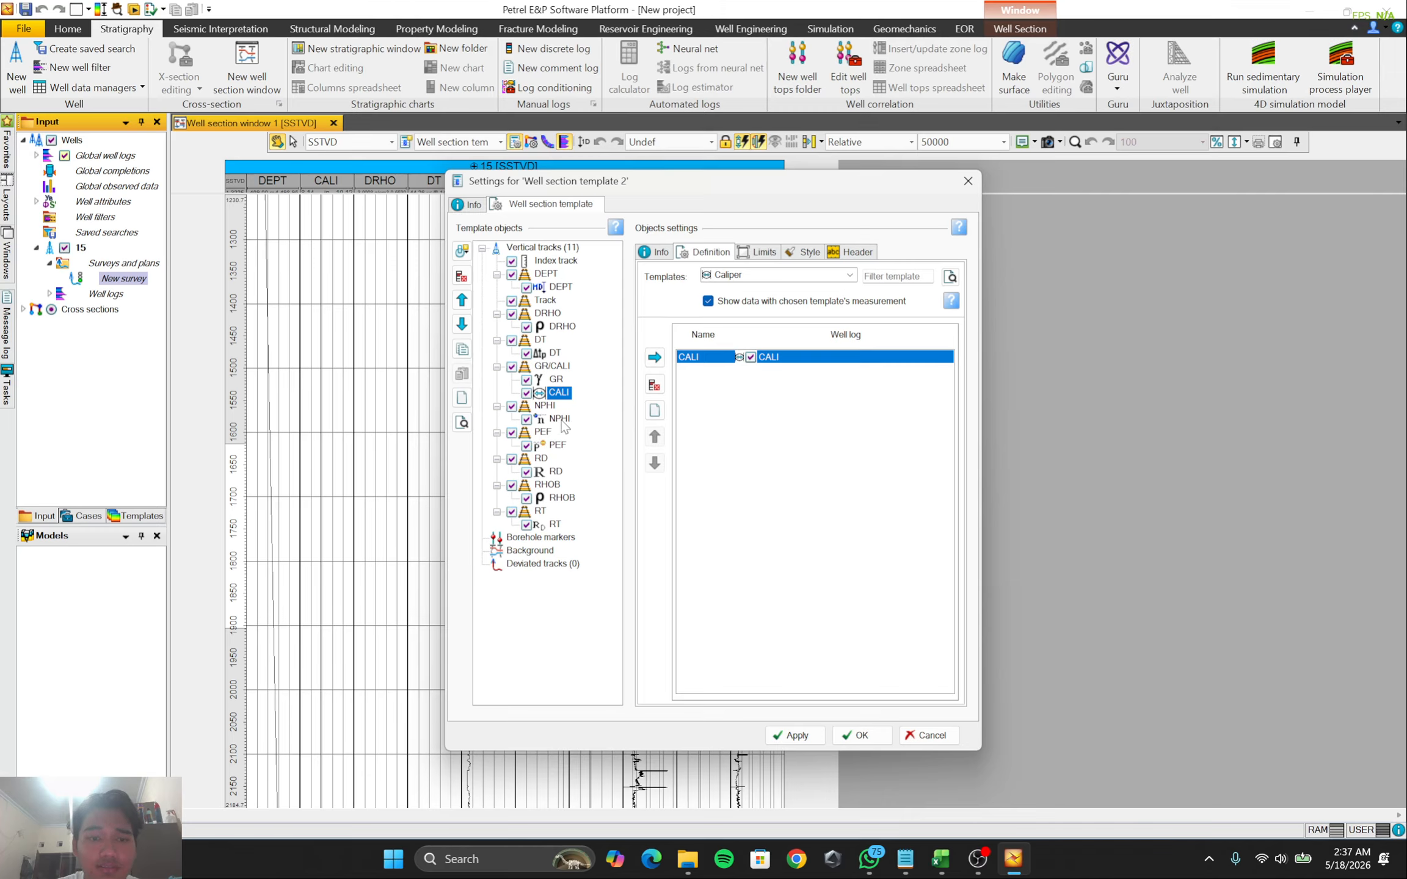
# Group NPHI, PEF and DT with RHOB and RT with RD in shared tracks, and hide the DEPT and DRHO tracks
pyautogui.moveTo(558, 419); pyautogui.dragTo(566, 510)
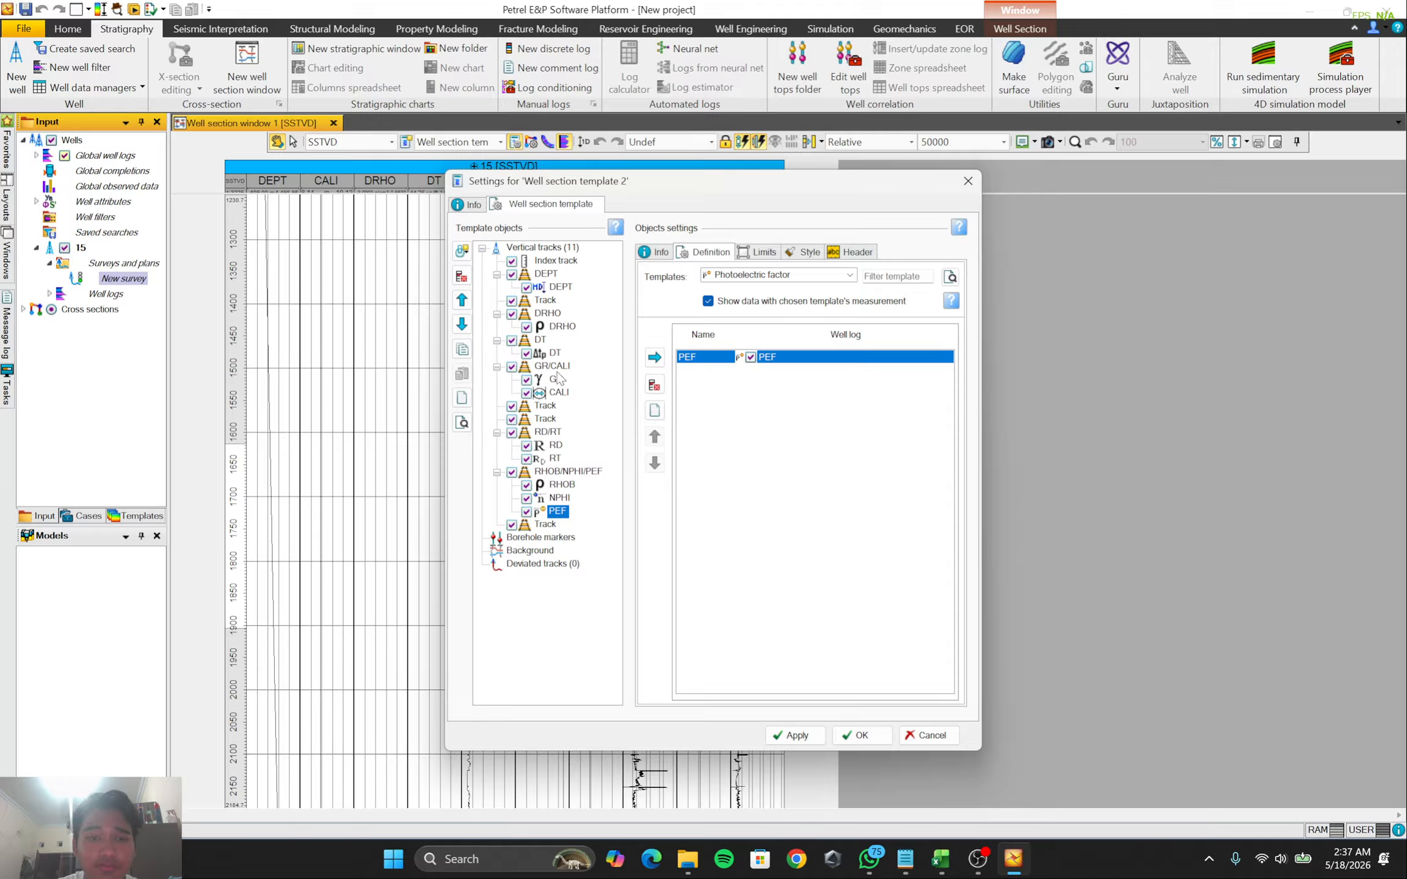
pyautogui.moveTo(555, 359); pyautogui.dragTo(563, 486)
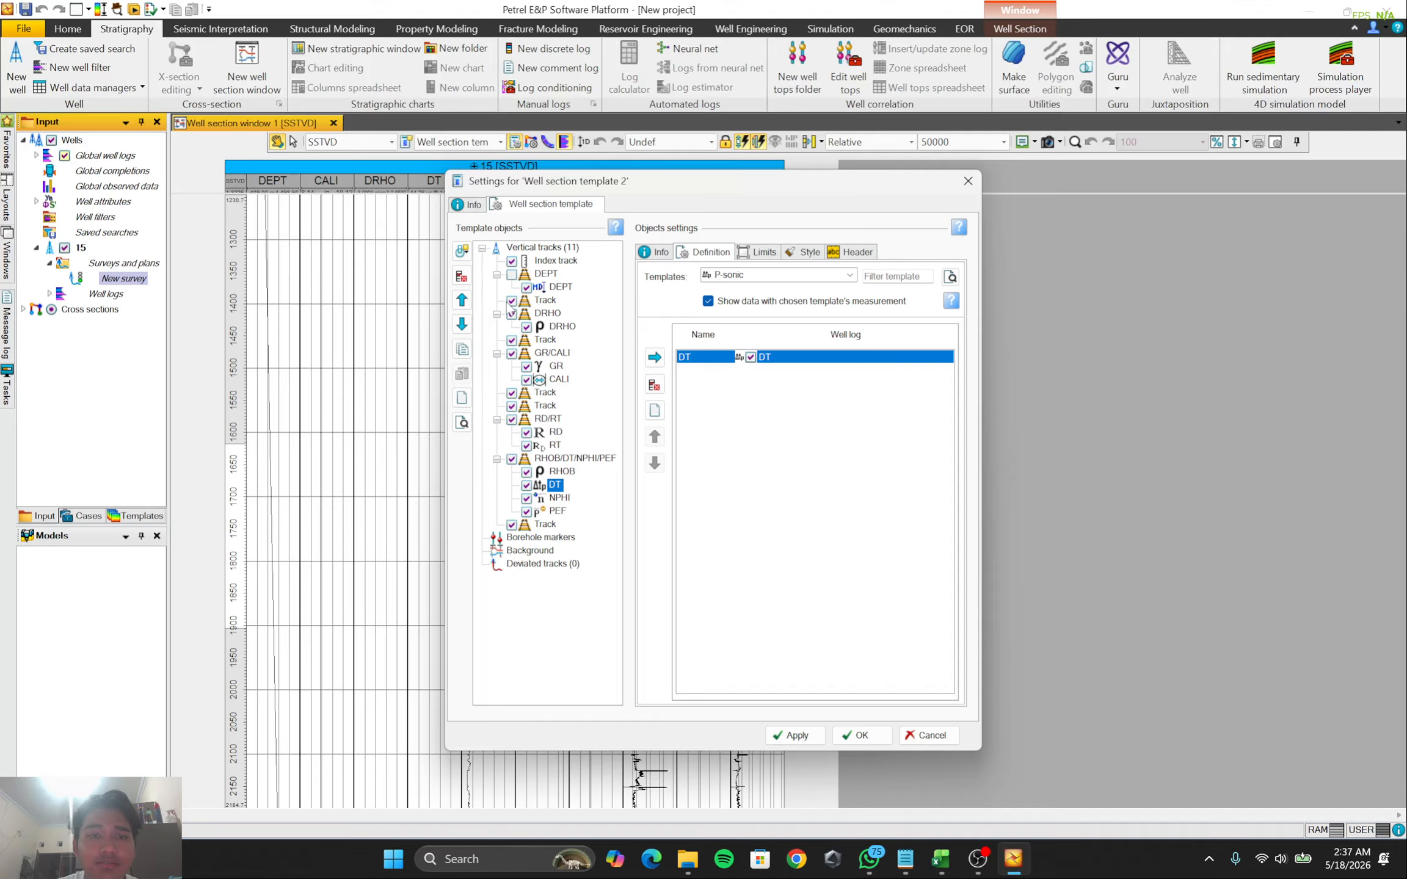
pyautogui.click(512, 315)
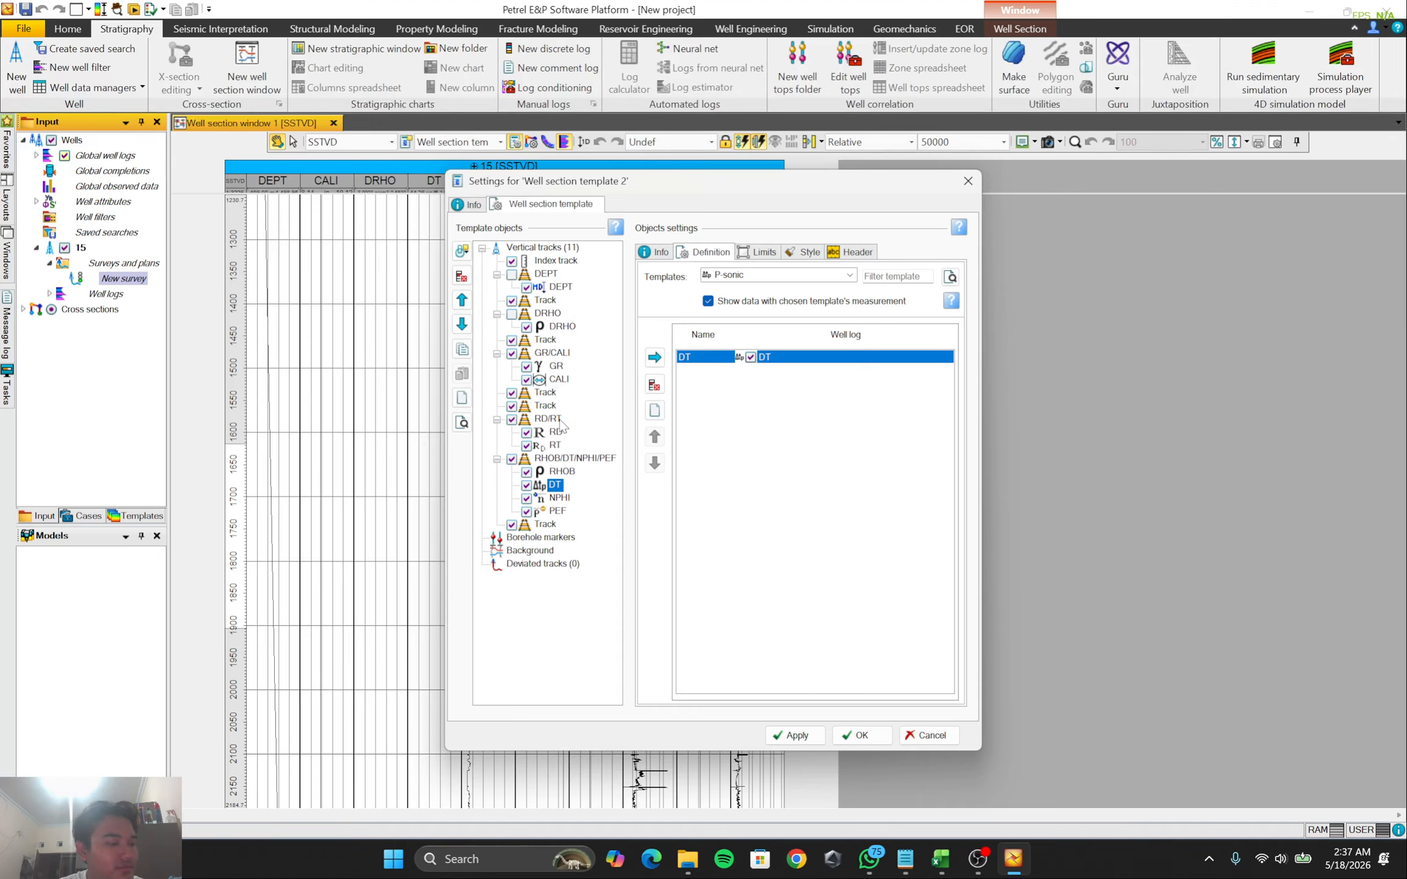
pyautogui.click(562, 471)
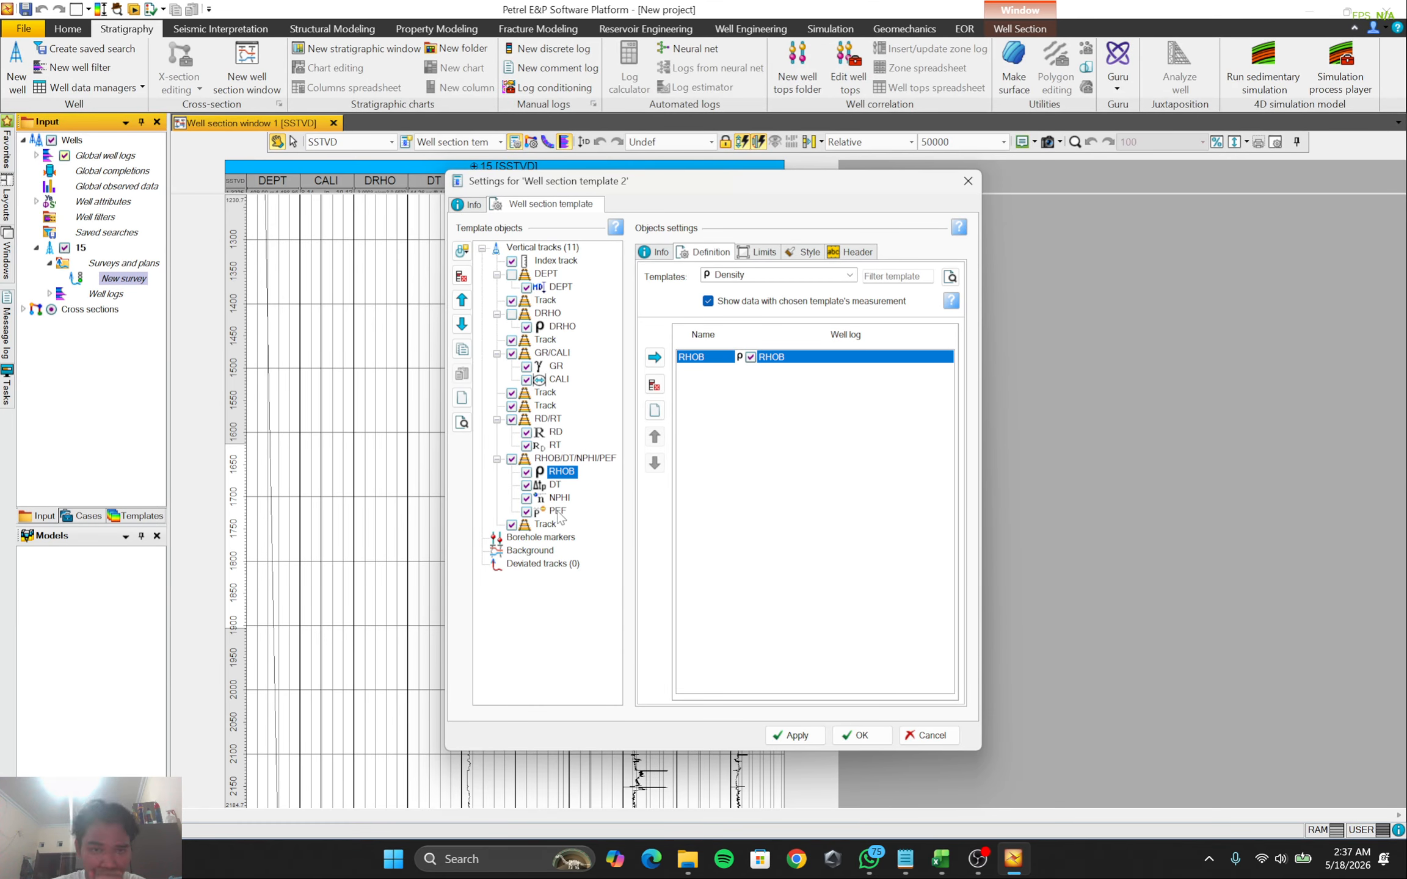
# Enable both display limits for the GR log, with a minimum of 0 and a maximum of 150
pyautogui.click(556, 366)
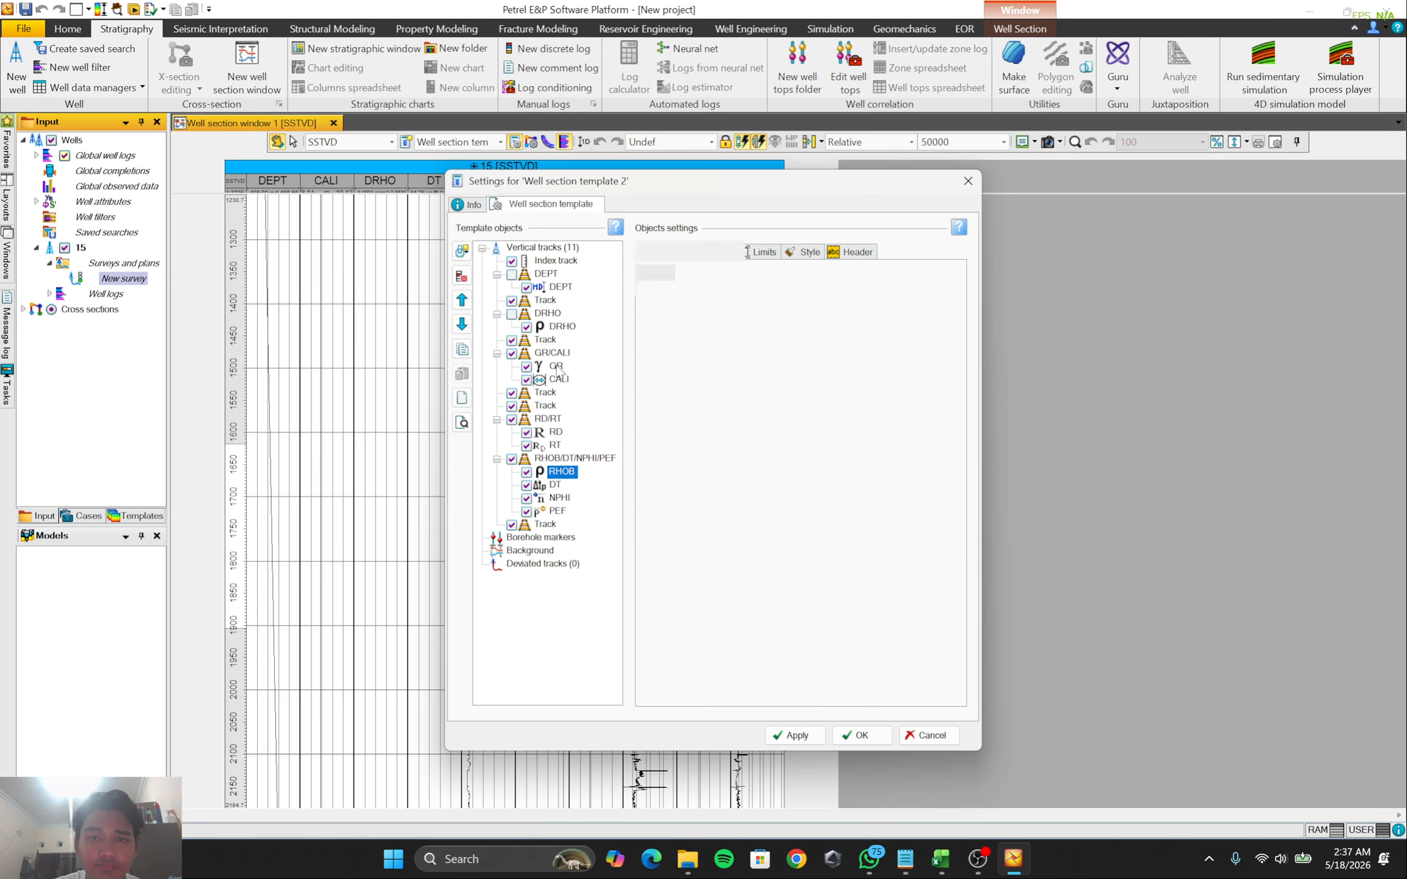
pyautogui.click(760, 252)
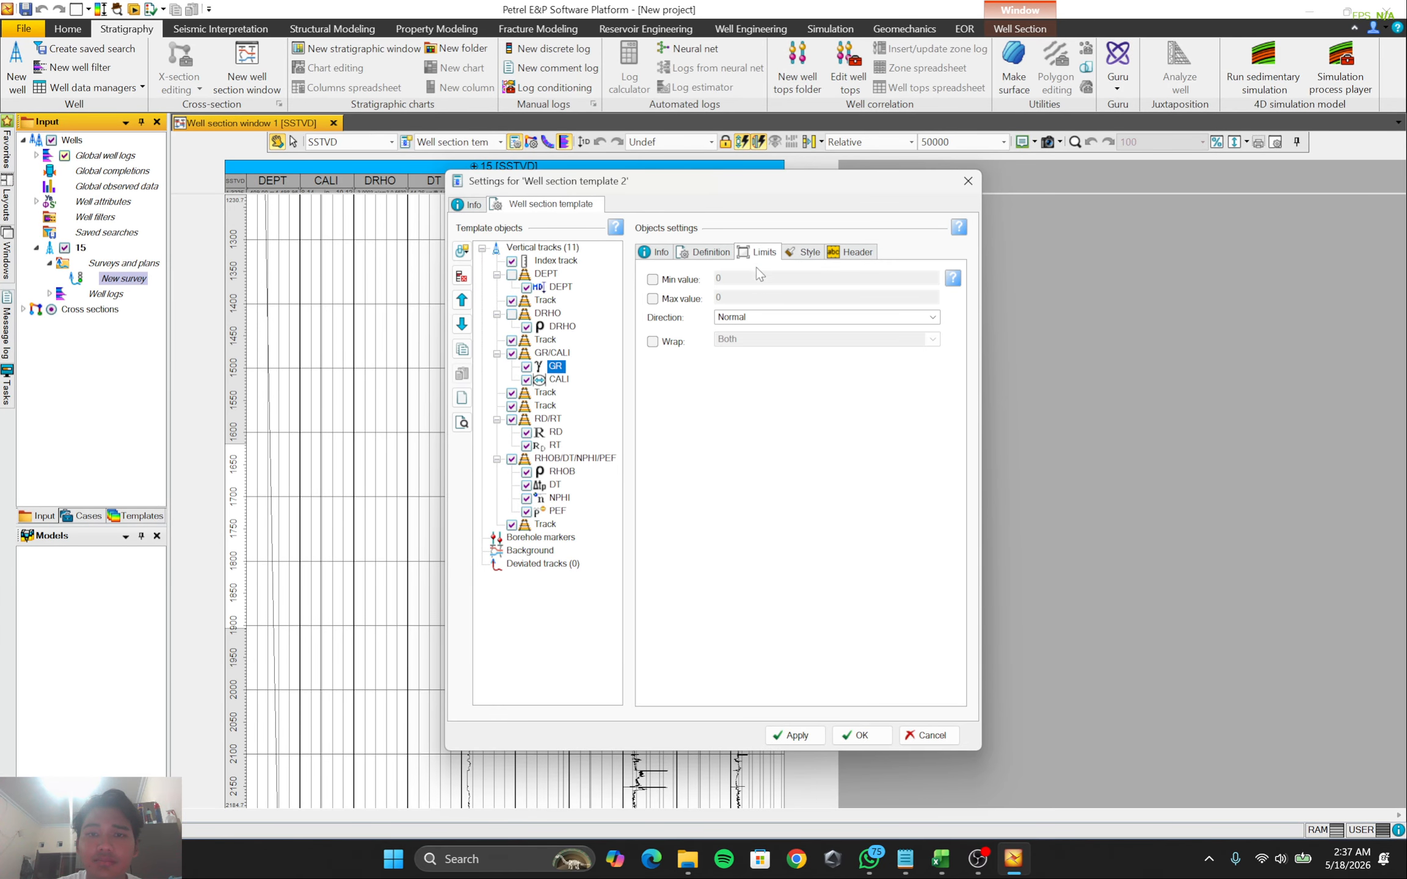
pyautogui.click(664, 280)
pyautogui.click(668, 299)
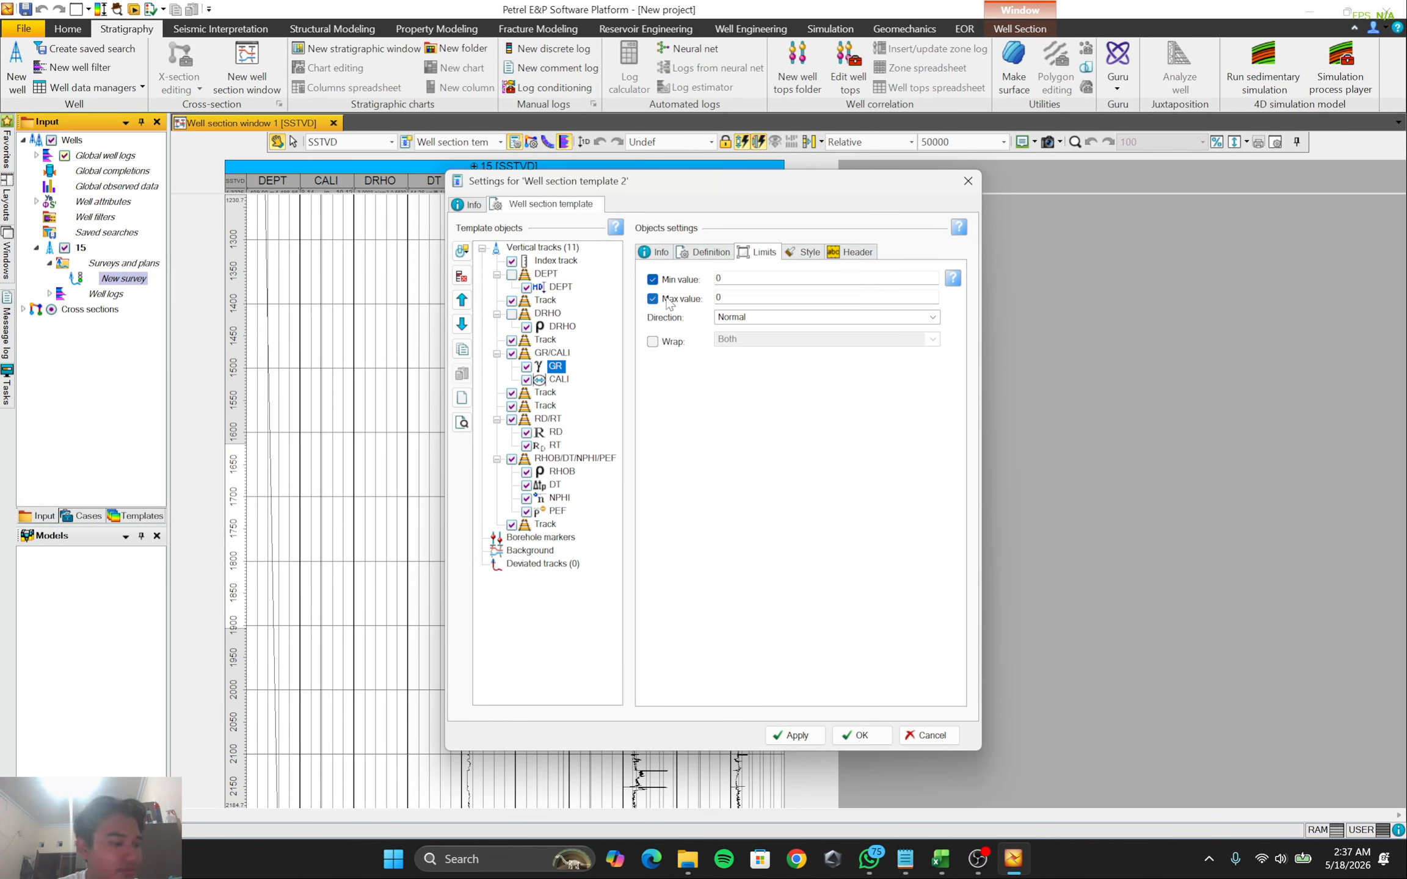
pyautogui.moveTo(744, 297); pyautogui.dragTo(714, 297)
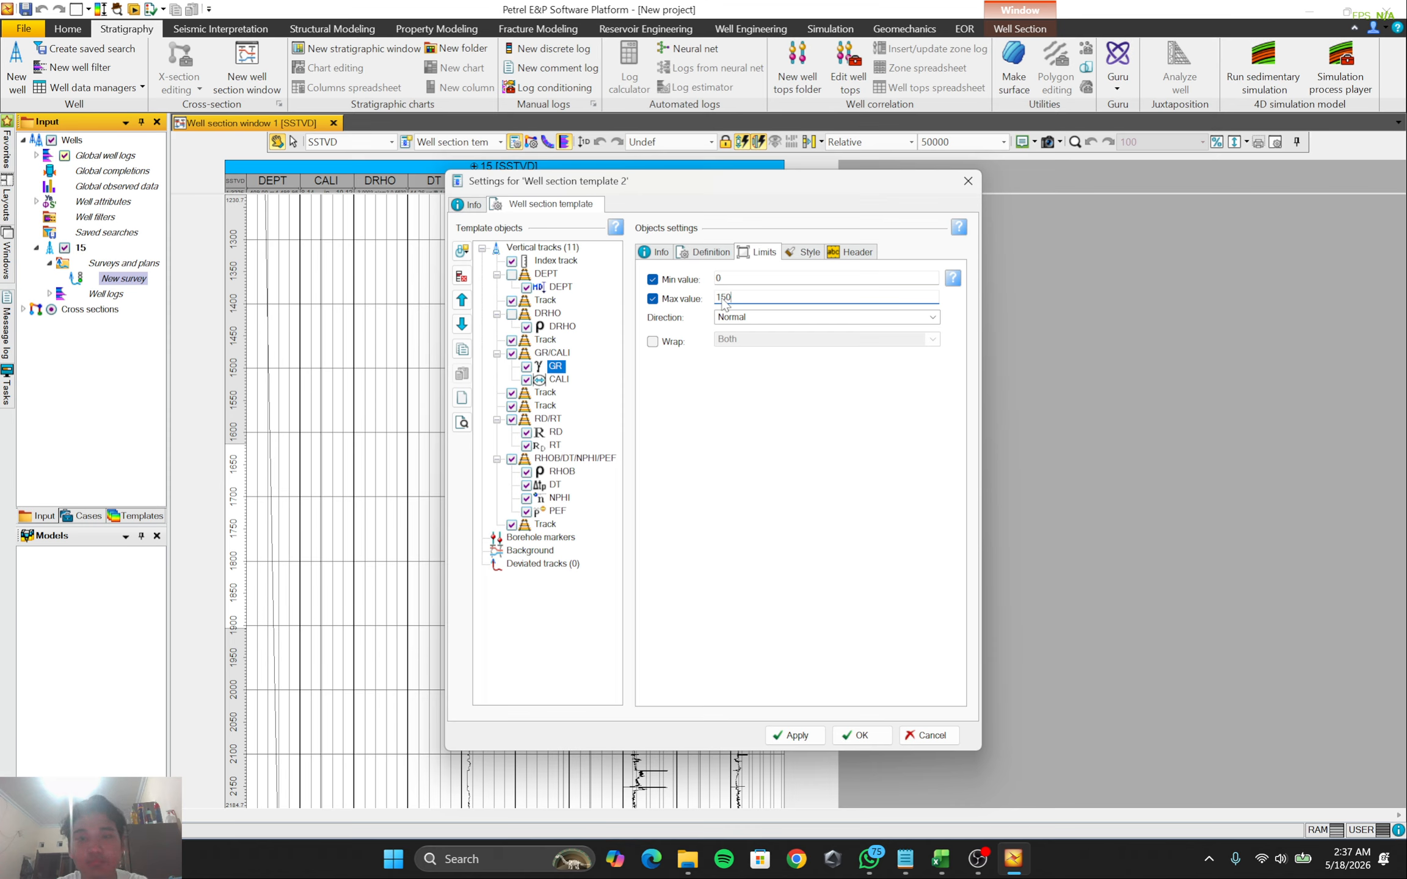
# Give the GR curve a bright green line using the Selected colour option
pyautogui.click(805, 254)
pyautogui.click(825, 297)
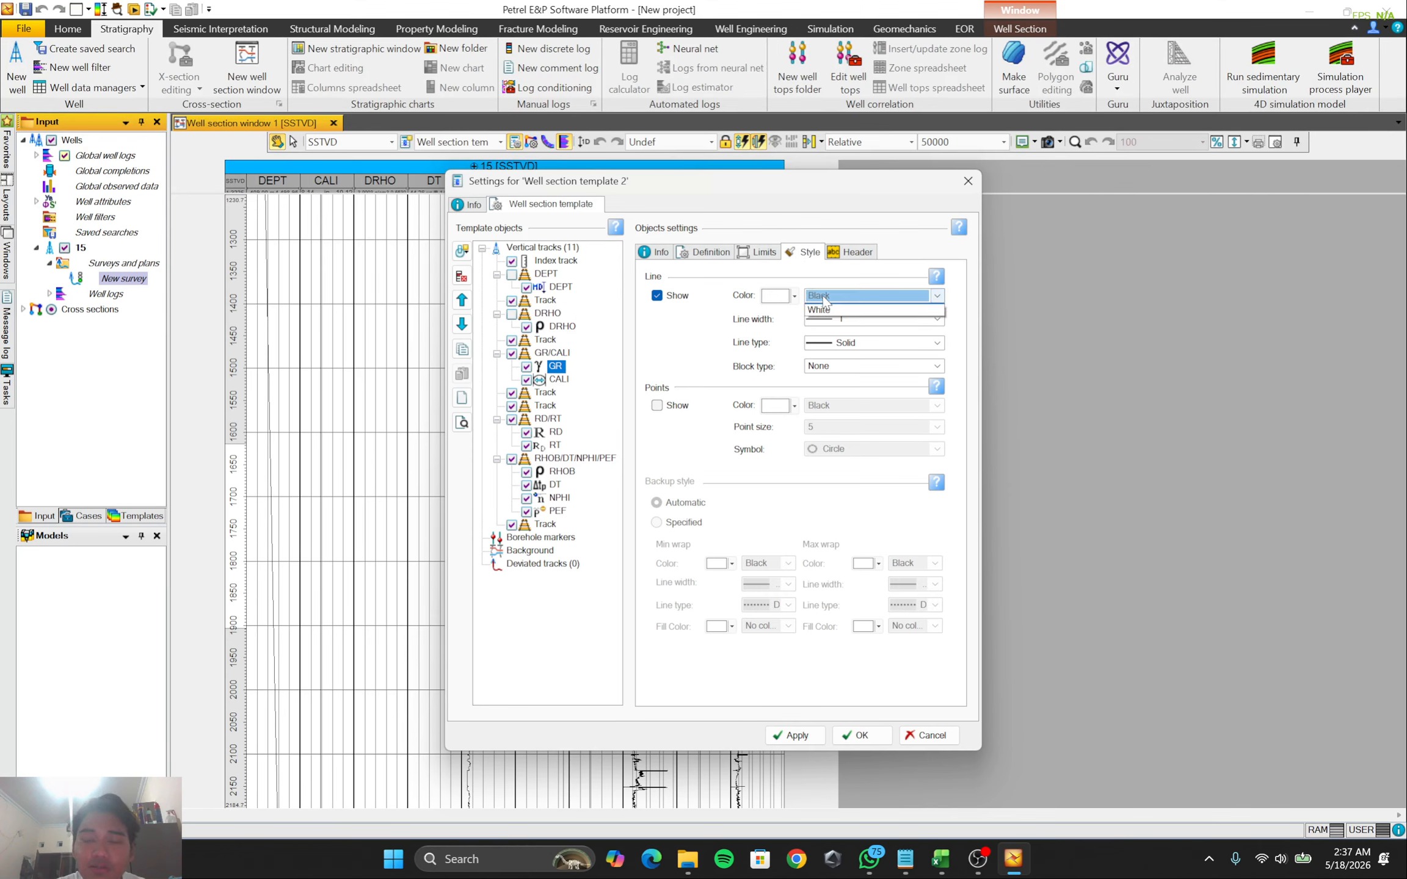
pyautogui.click(816, 321)
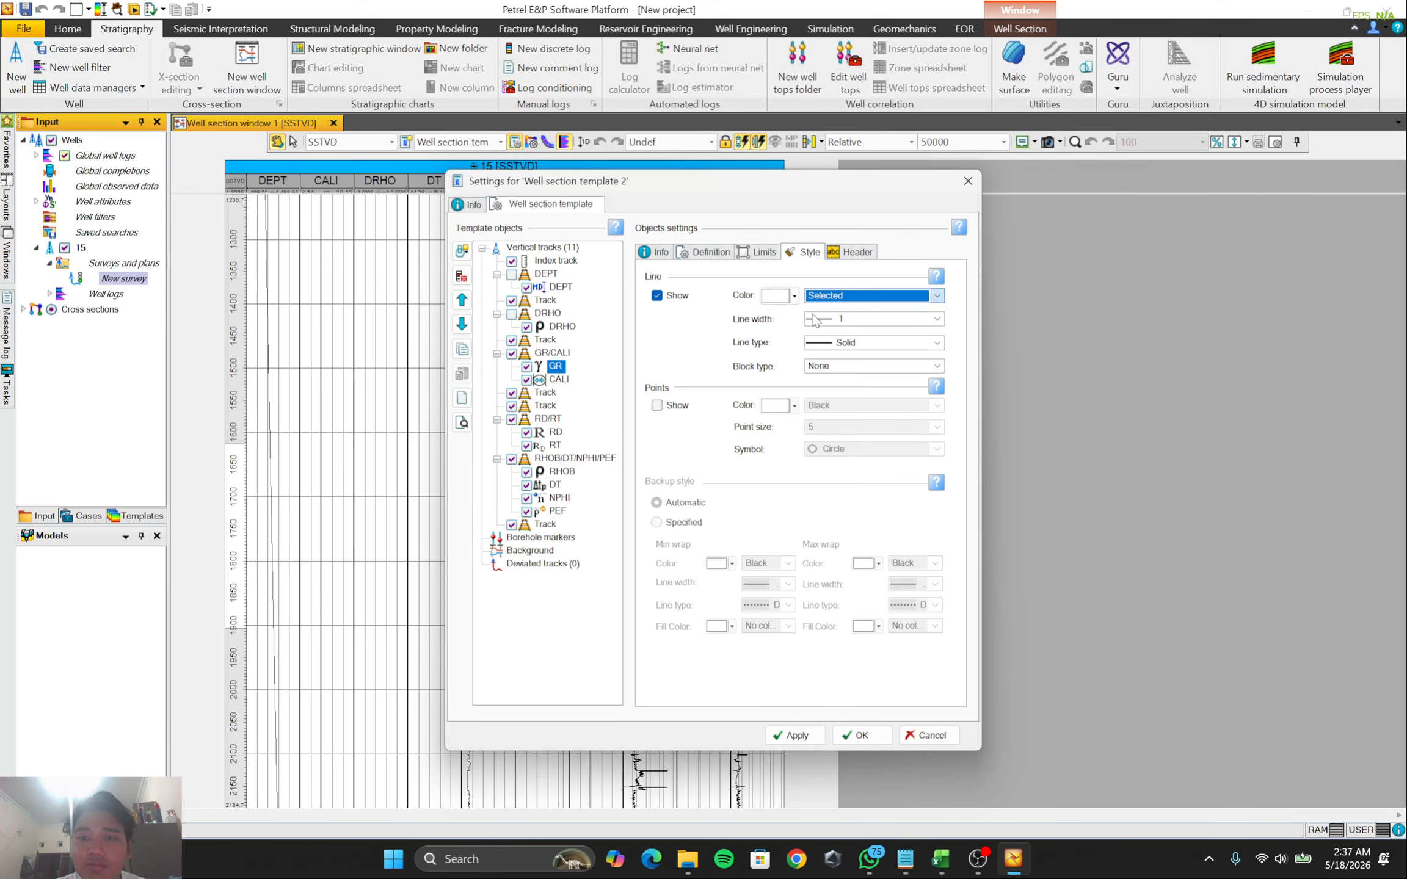
pyautogui.click(794, 297)
pyautogui.click(839, 333)
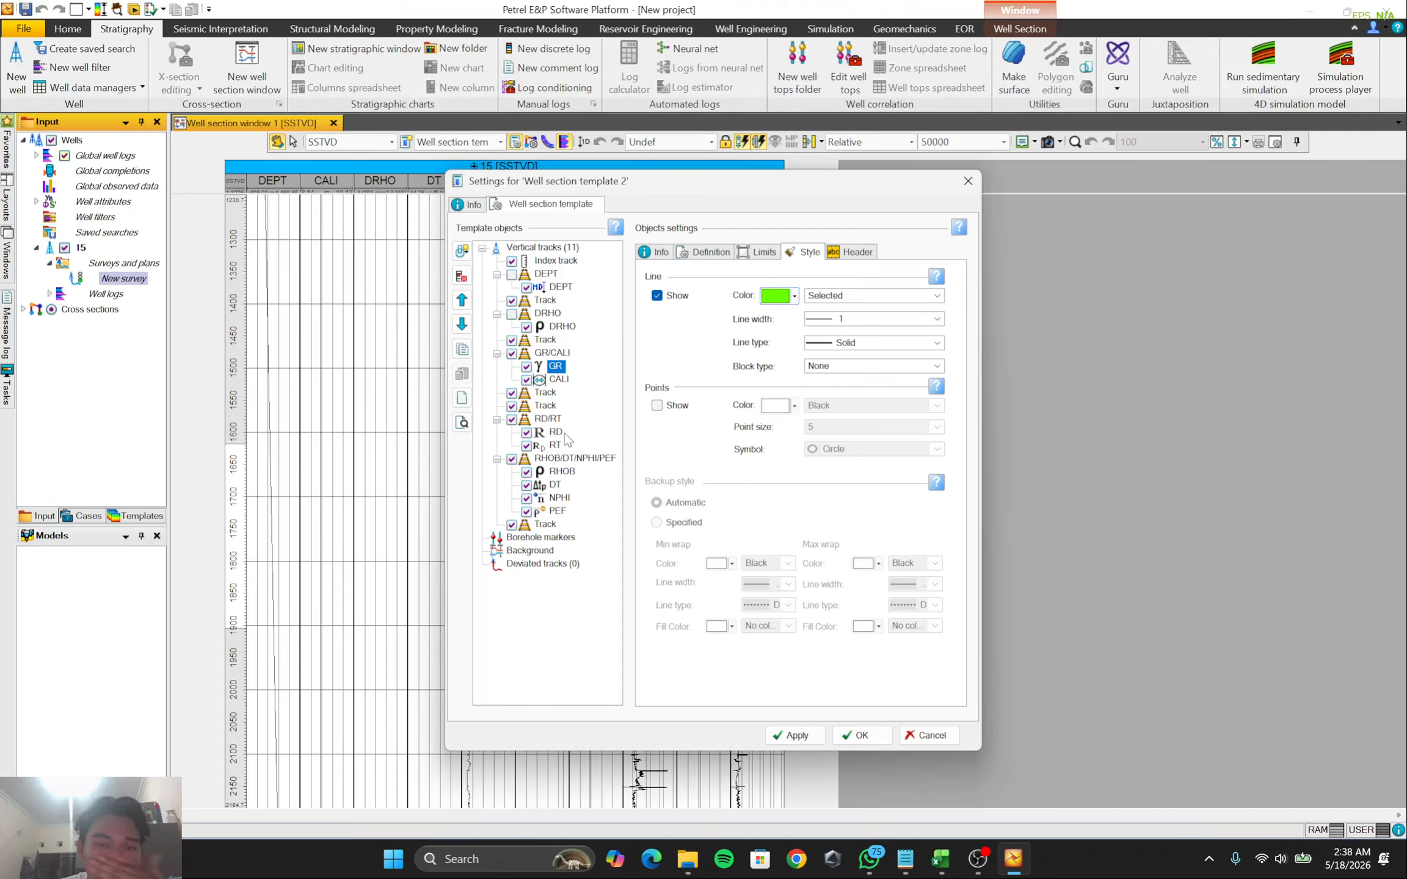
# Enable the display limits of the RD log and set them to a minimum of 0.2 and a maximum of 200
pyautogui.click(557, 433)
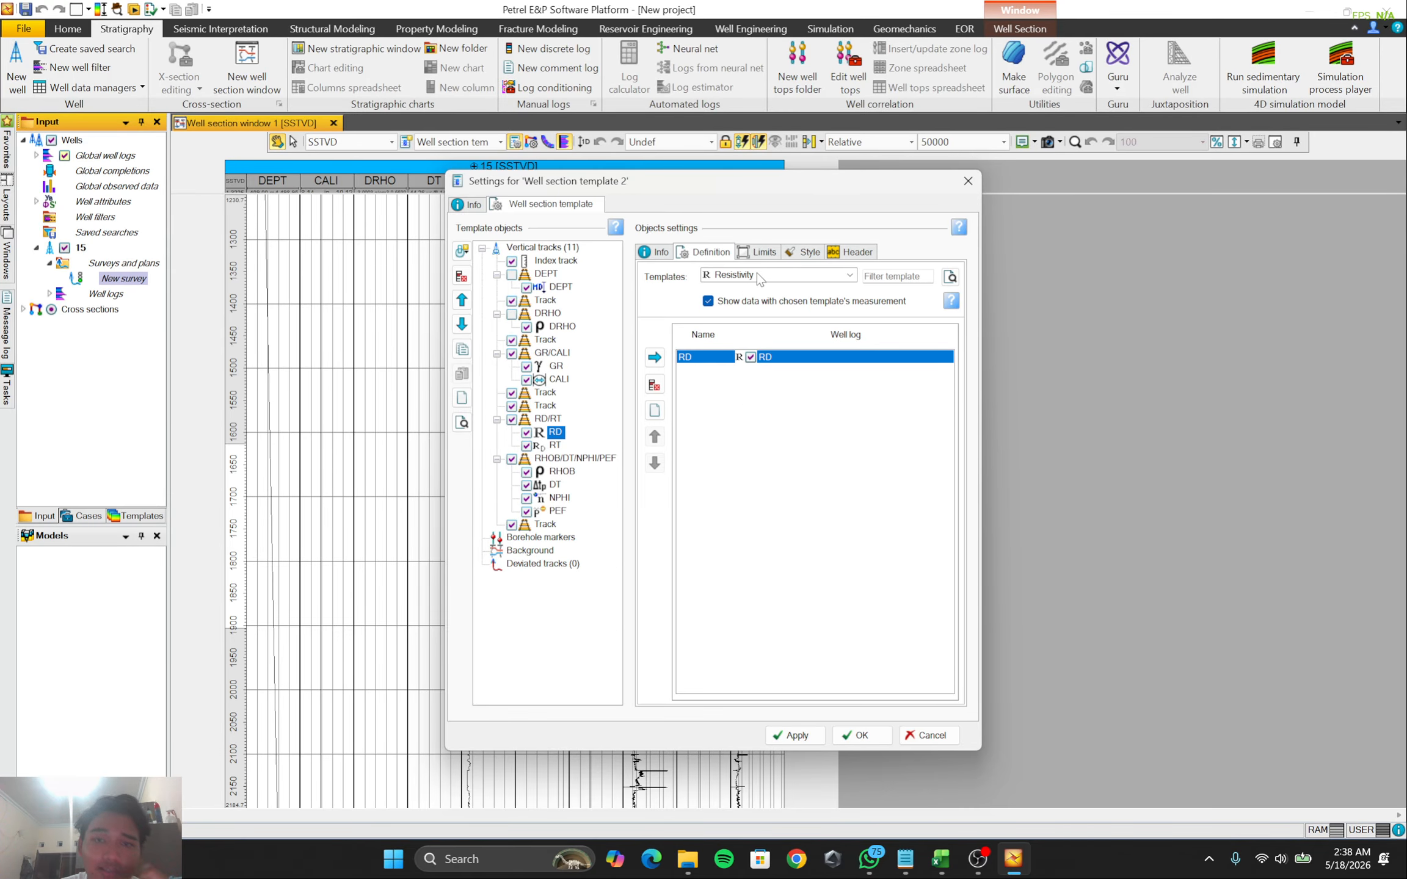
pyautogui.click(764, 256)
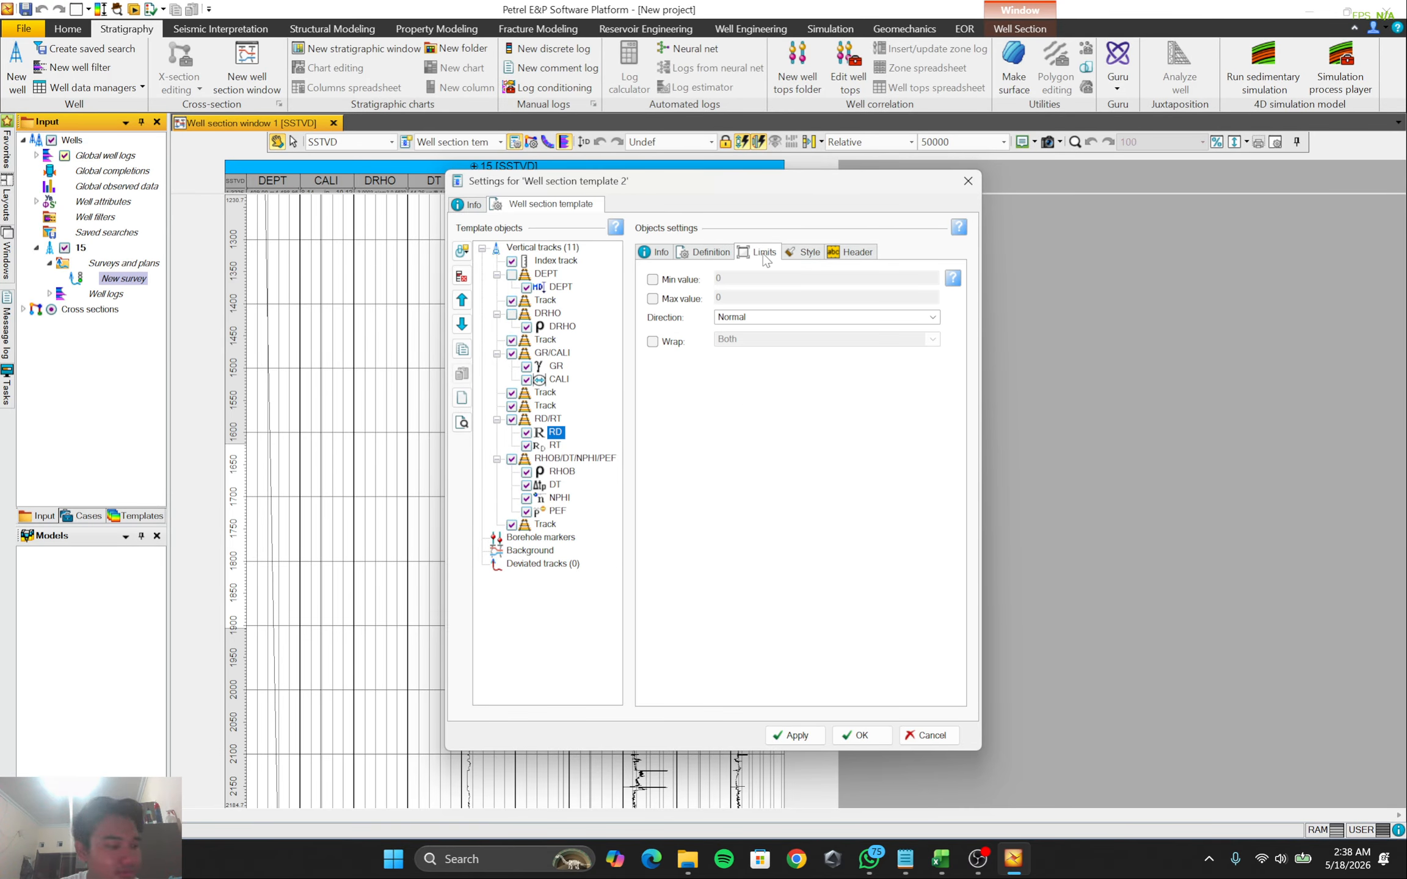
pyautogui.click(693, 283)
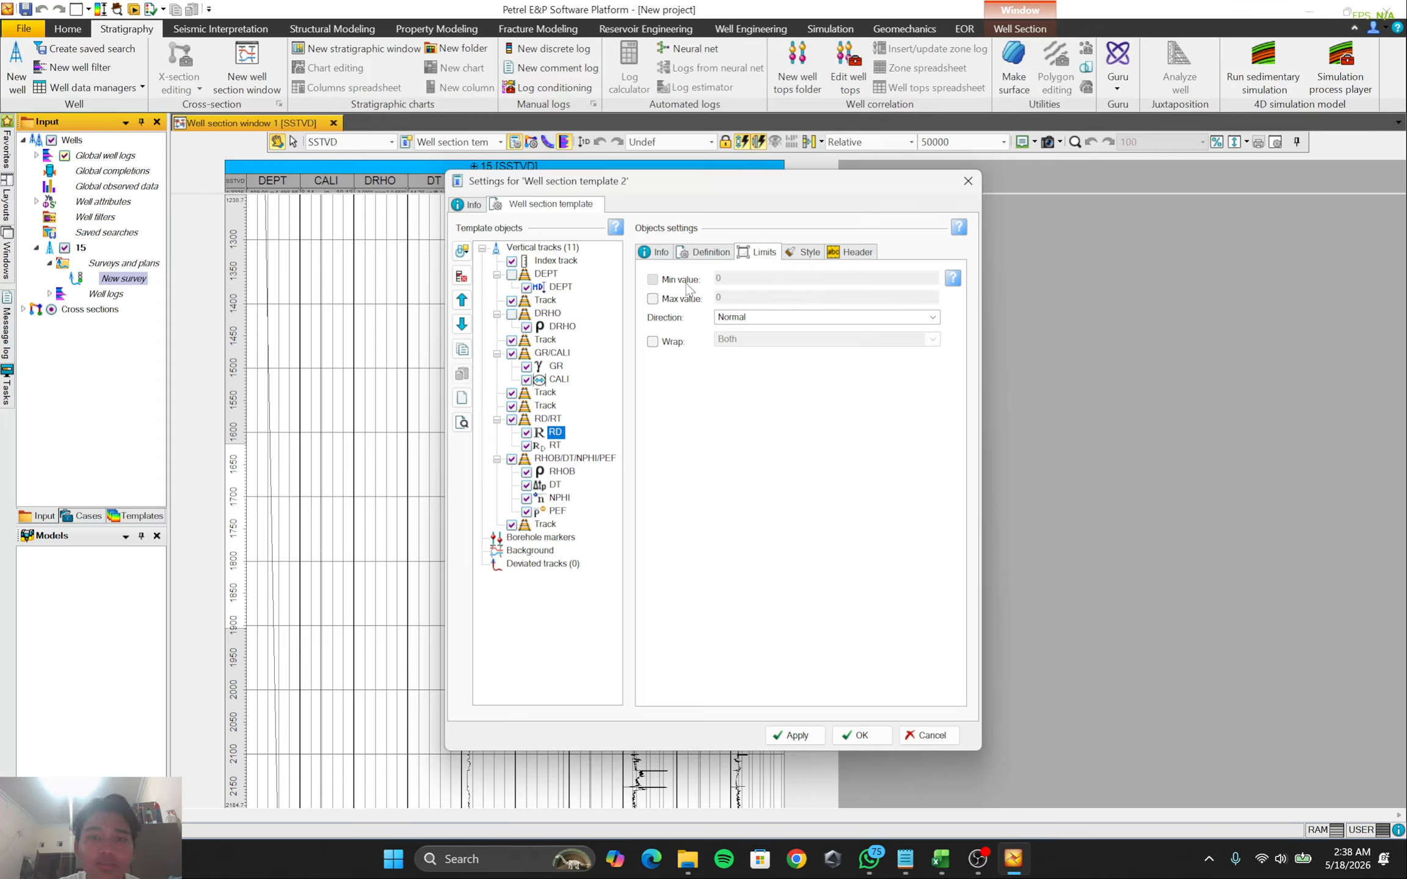
pyautogui.click(690, 300)
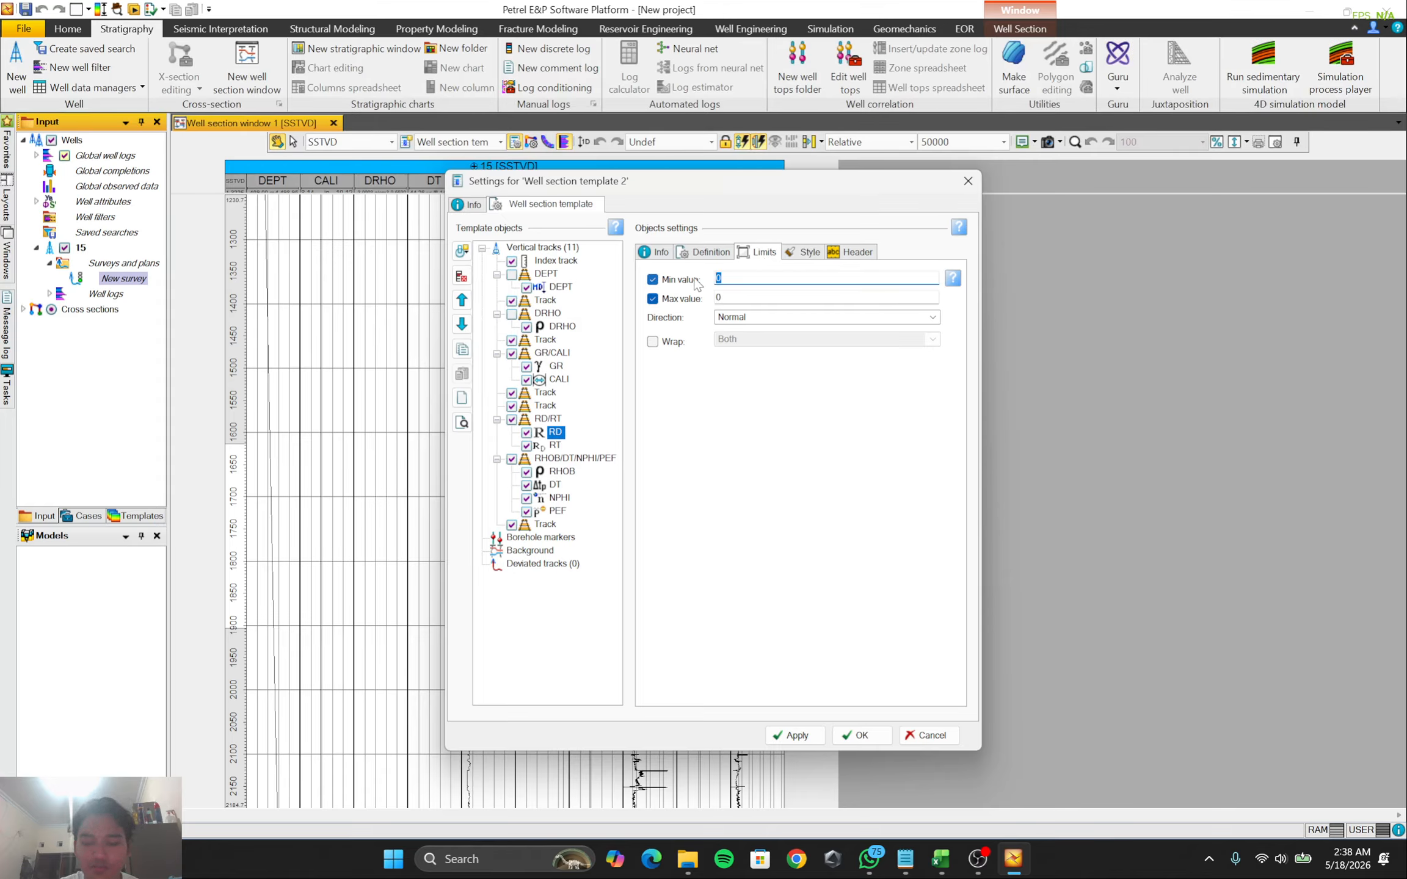
pyautogui.write('0.2')
pyautogui.press('Tab')
pyautogui.write('2')
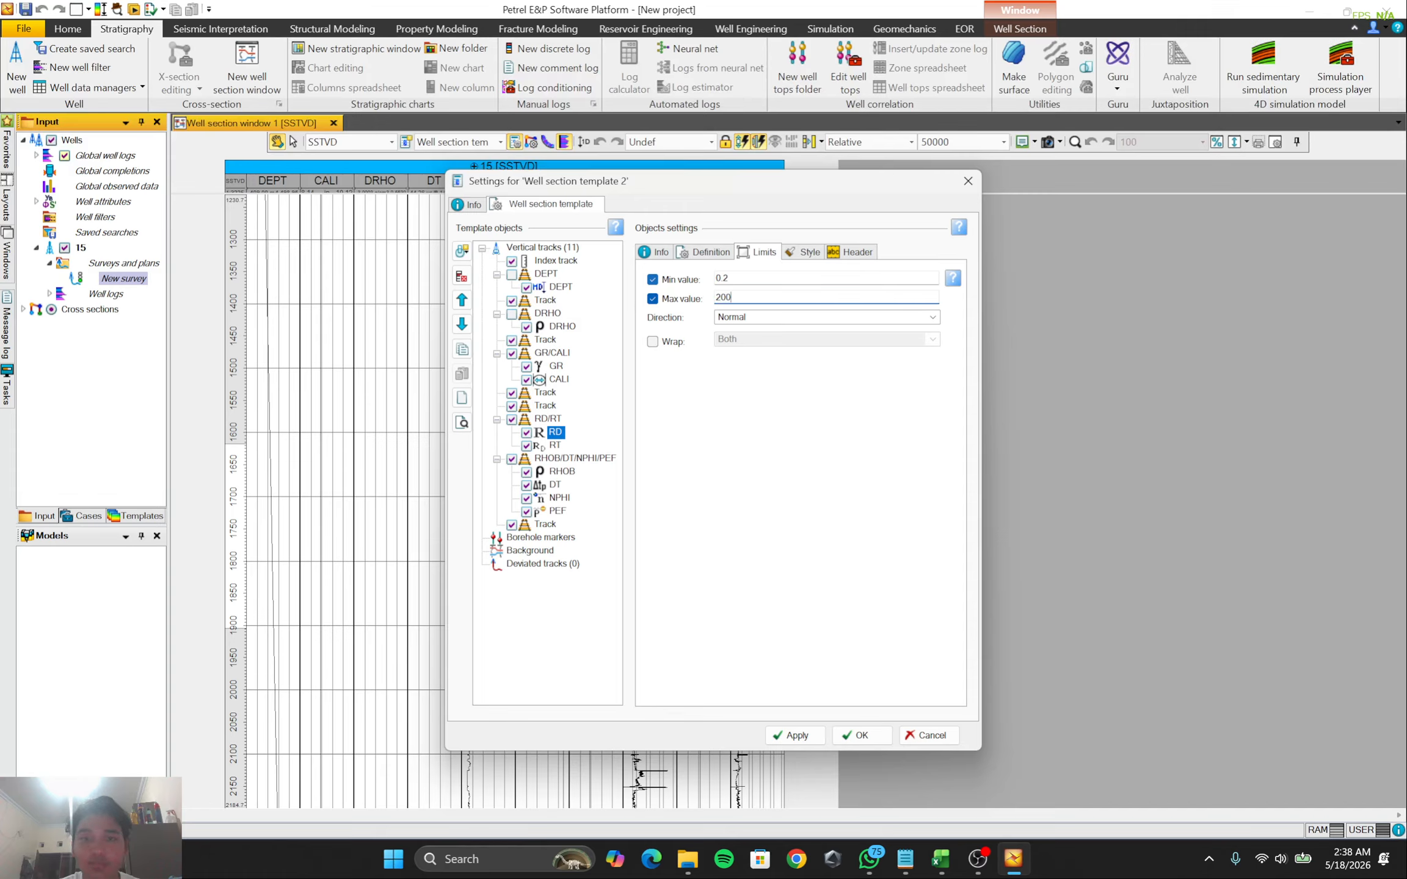
# Give the RD curve a purple line using the Selected colour option
pyautogui.click(806, 253)
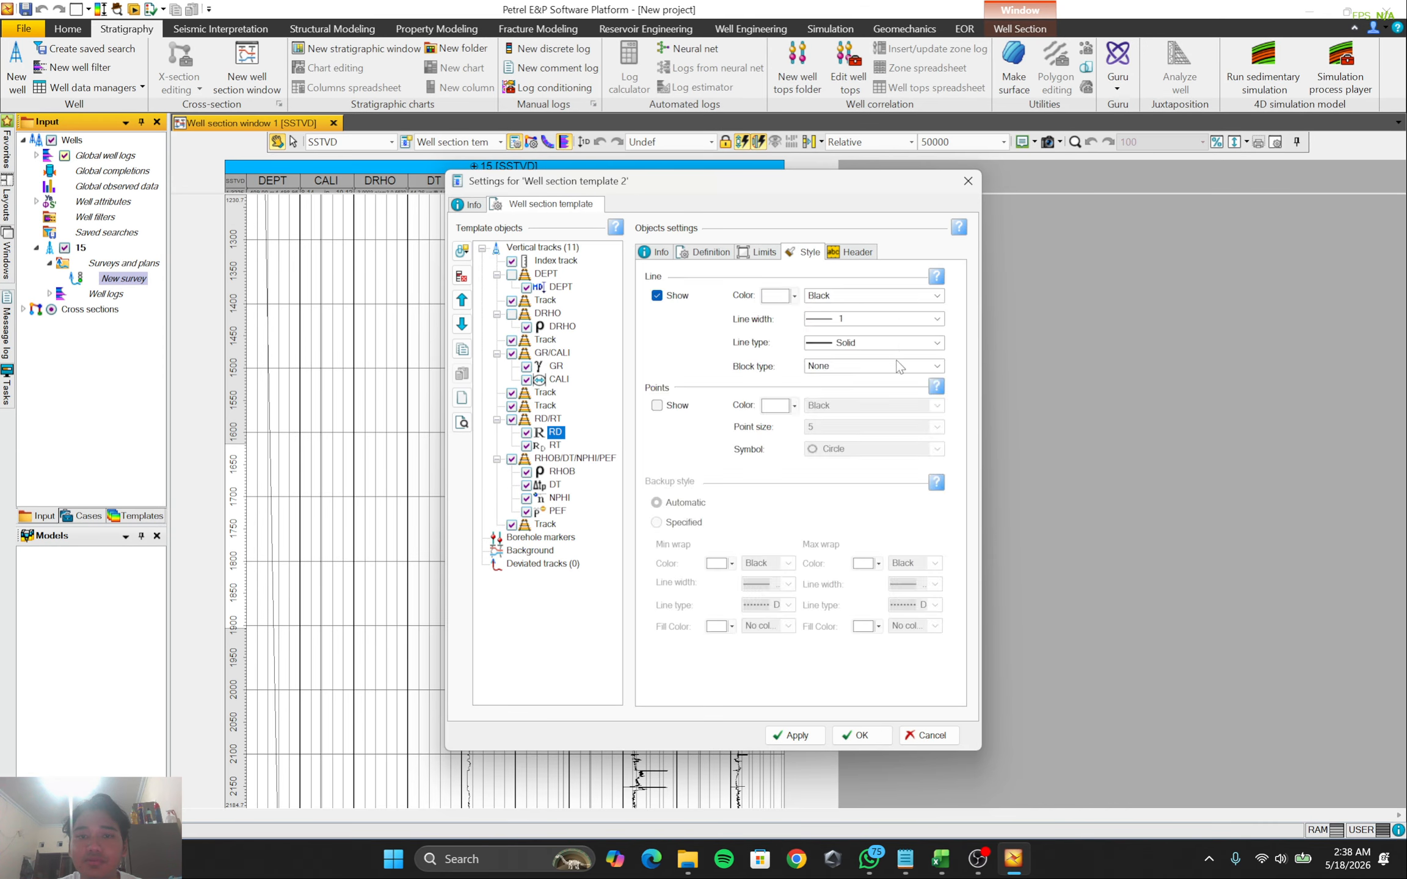
pyautogui.click(880, 296)
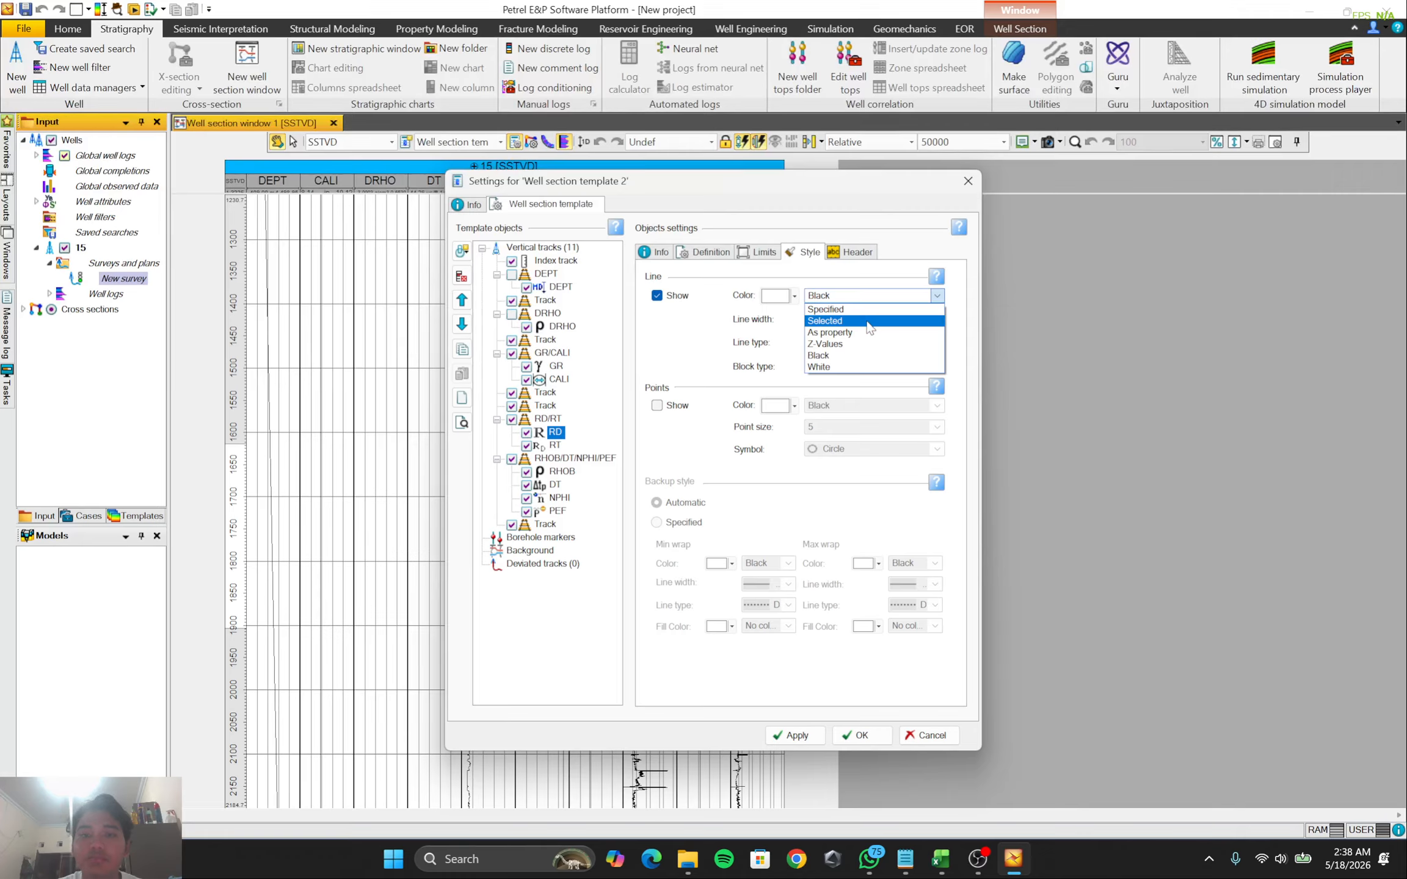
pyautogui.click(868, 323)
pyautogui.click(794, 297)
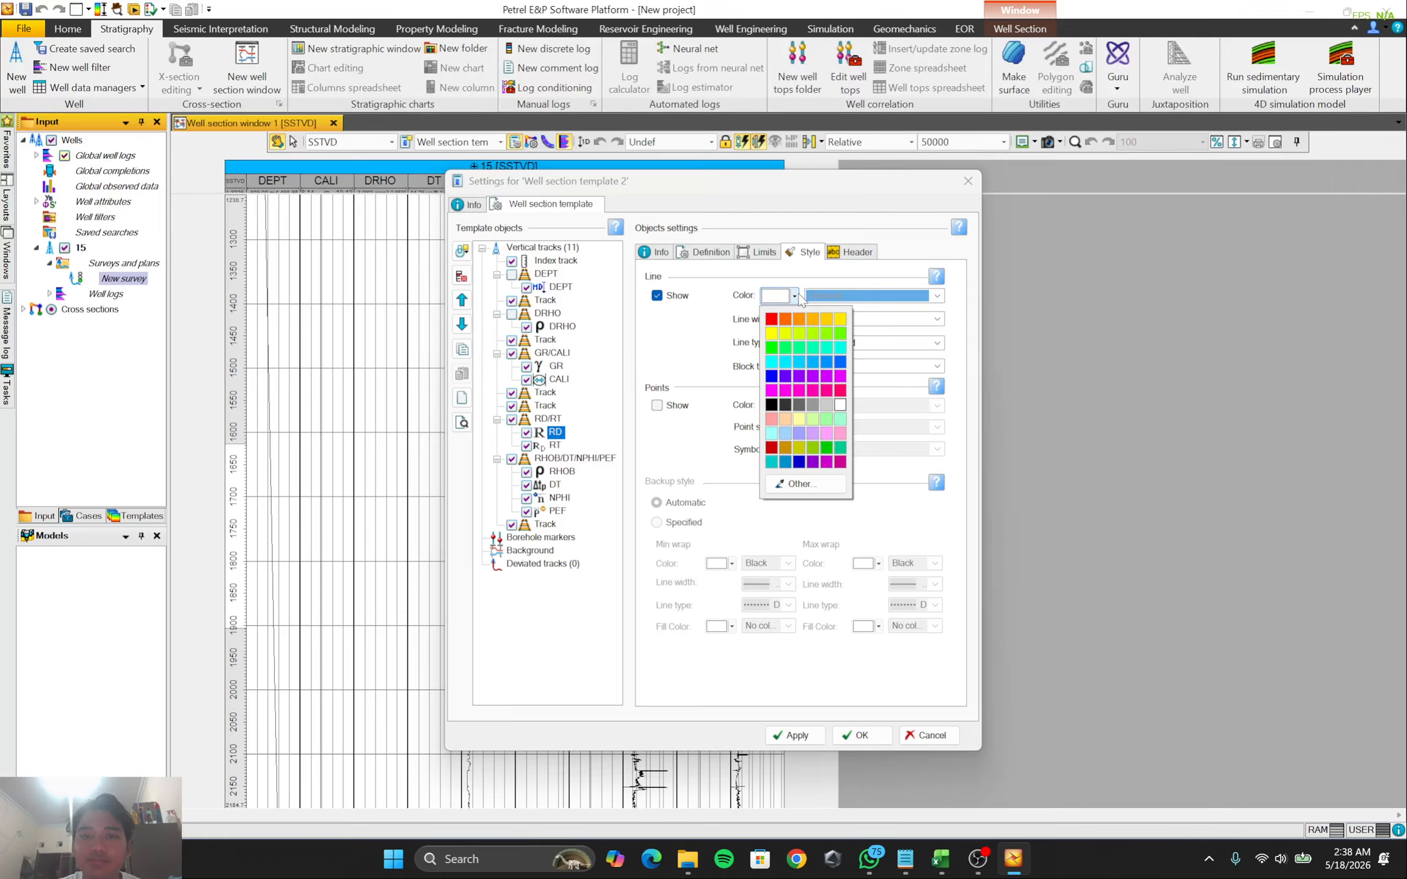
pyautogui.click(805, 378)
# Enable the display limits of the RT log and set them to a minimum of 0.2 and a maximum of 2000
pyautogui.click(555, 446)
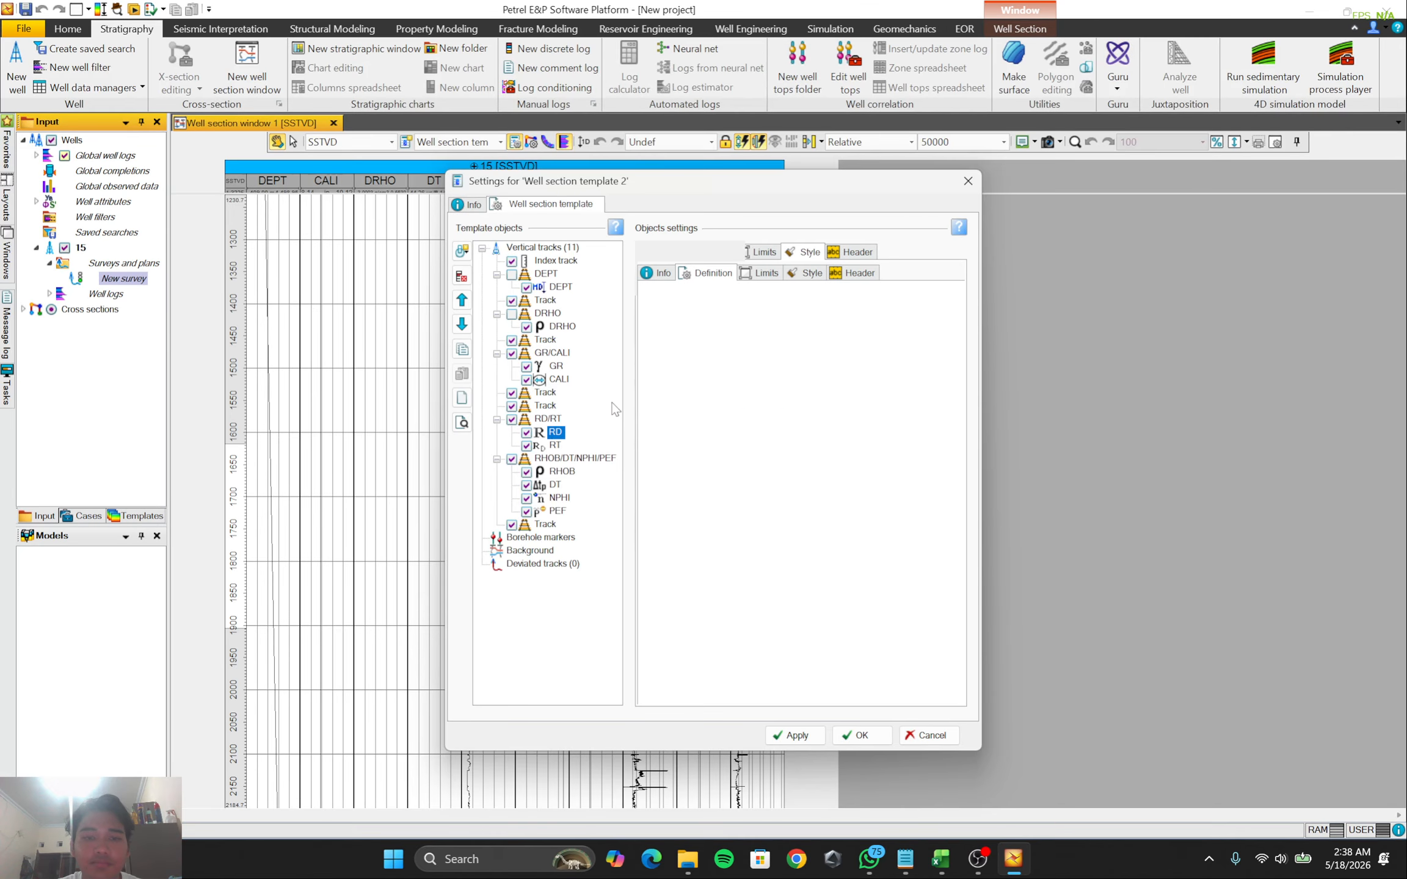
pyautogui.click(759, 252)
pyautogui.click(652, 280)
pyautogui.click(653, 298)
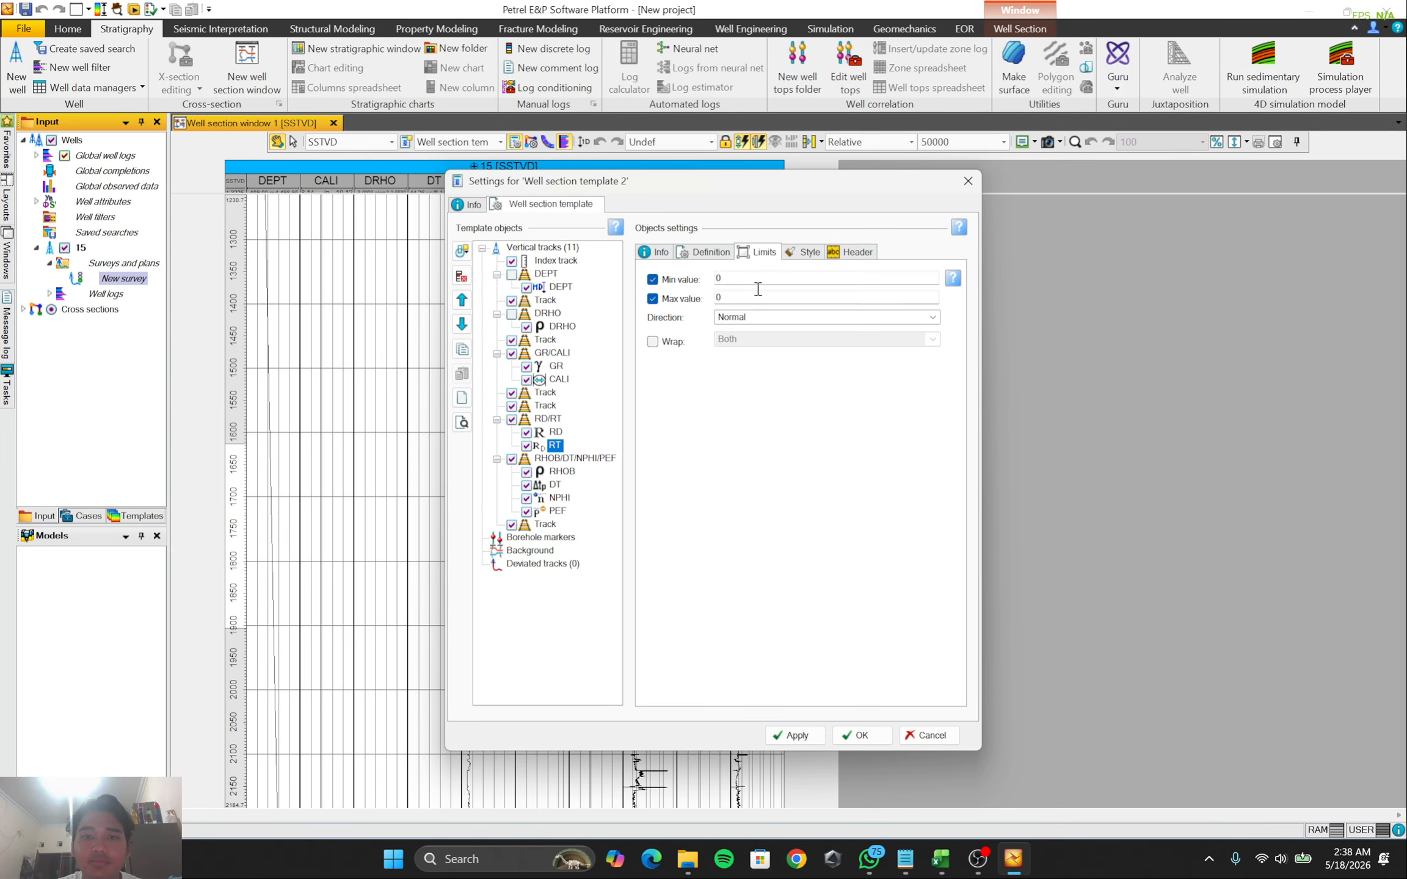
pyautogui.click(757, 281)
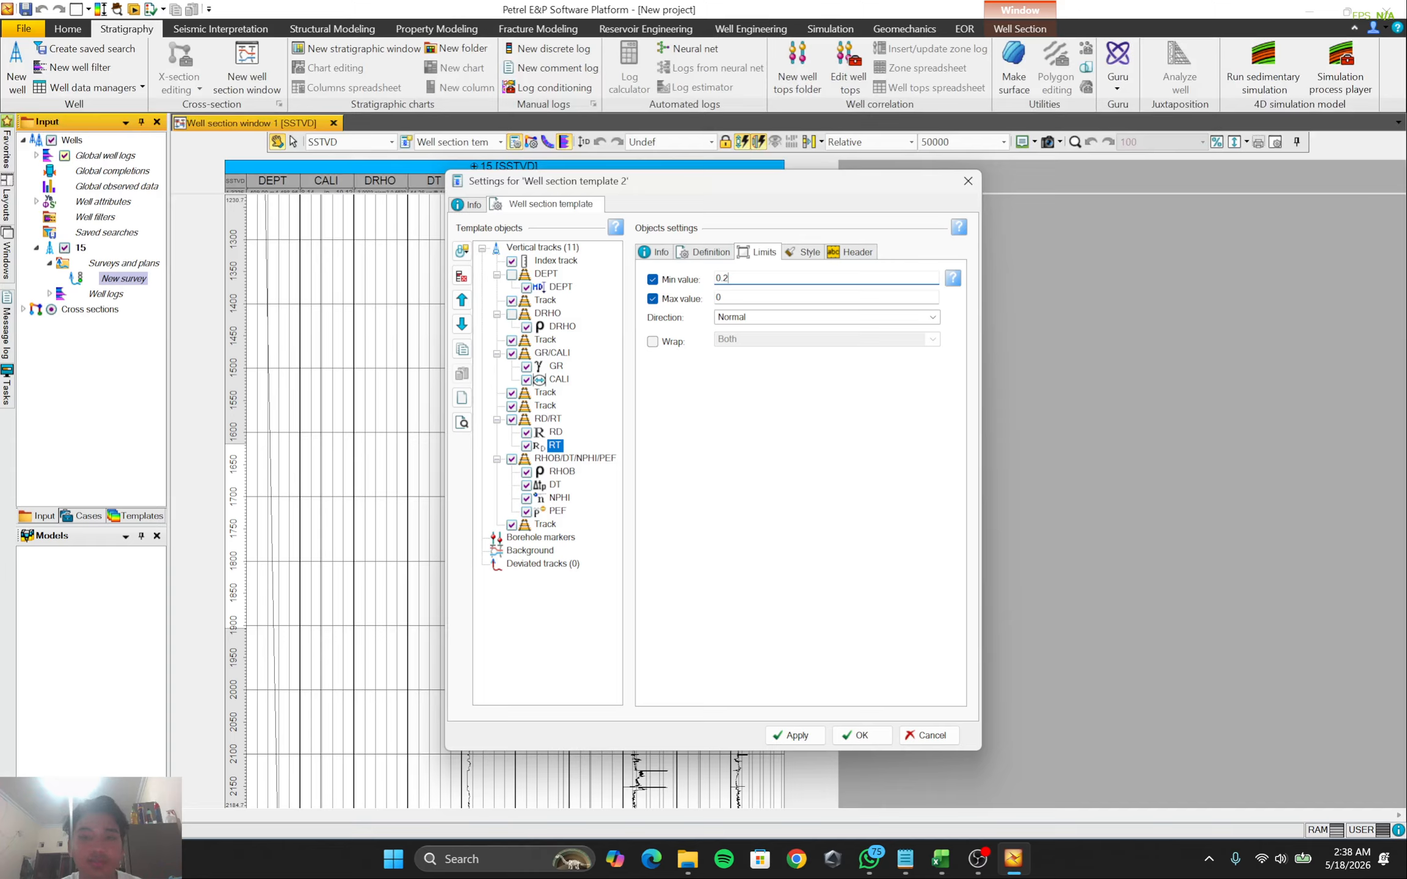
pyautogui.press('Tab')
pyautogui.write('200')
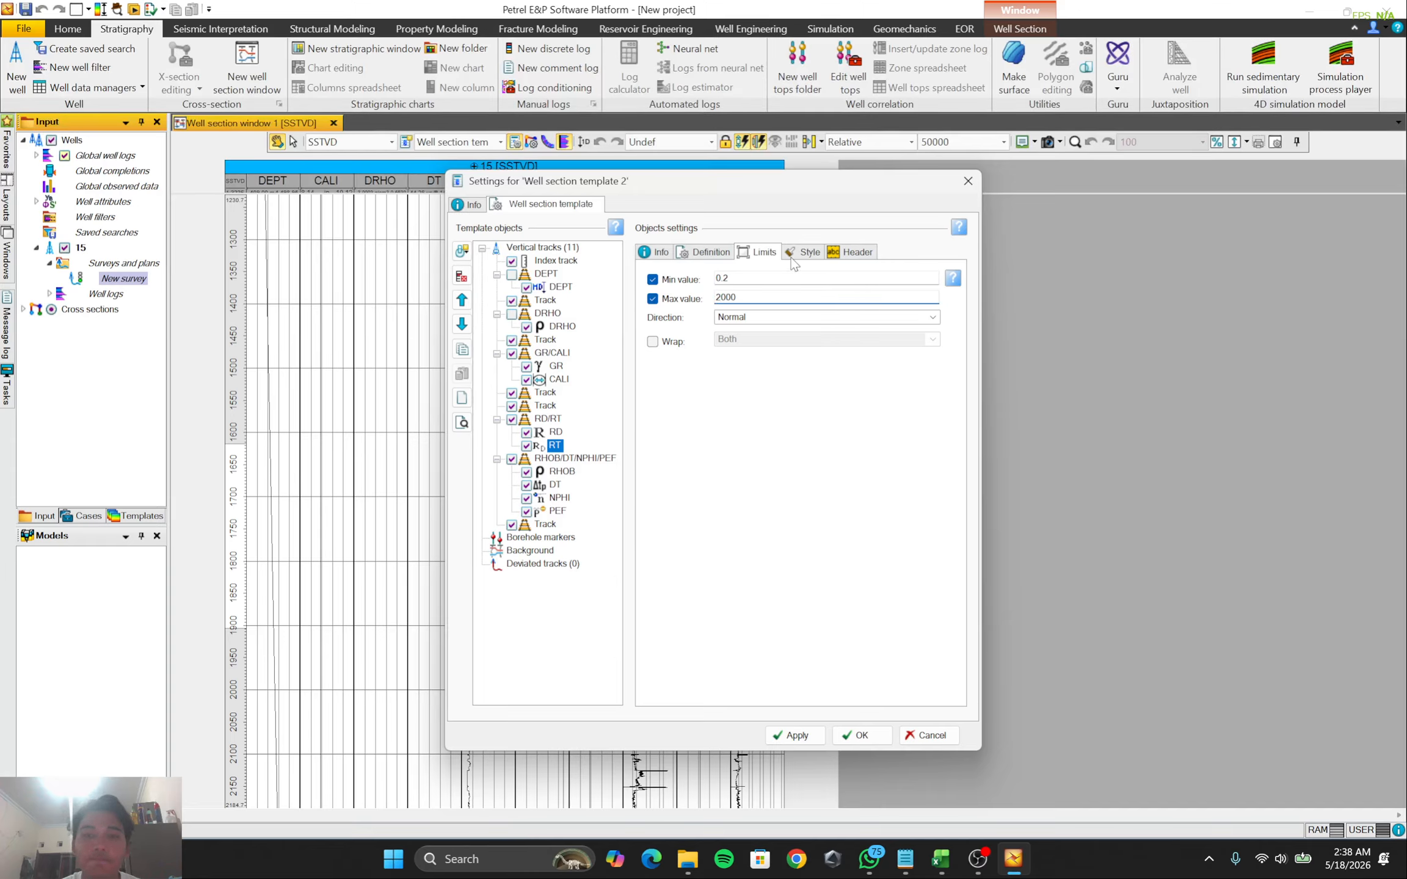
# Give the RT curve a magenta line using the Selected colour option
pyautogui.click(799, 254)
pyautogui.click(913, 296)
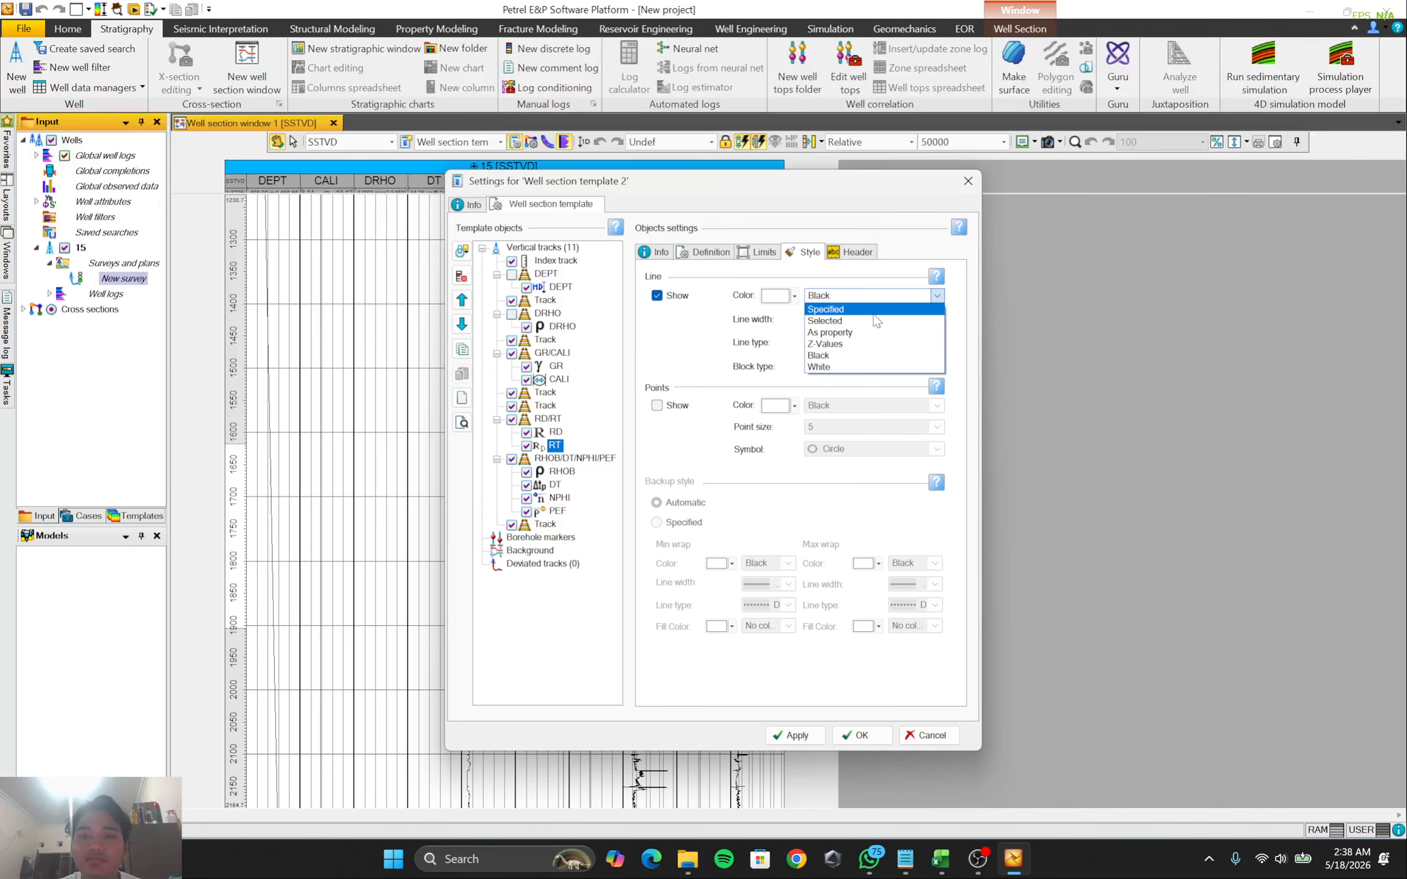
pyautogui.click(878, 321)
pyautogui.click(794, 297)
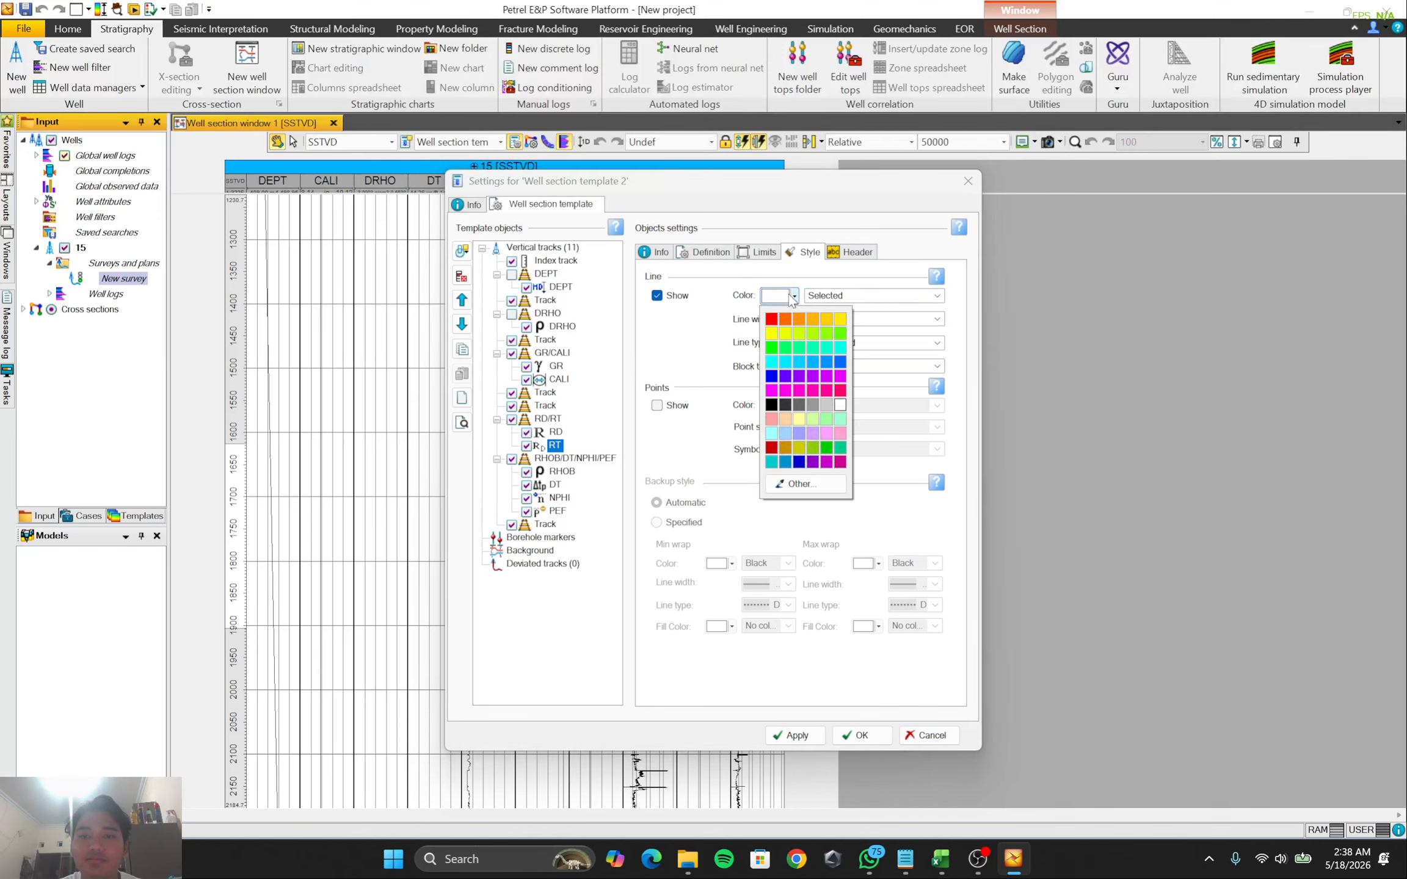
pyautogui.click(840, 376)
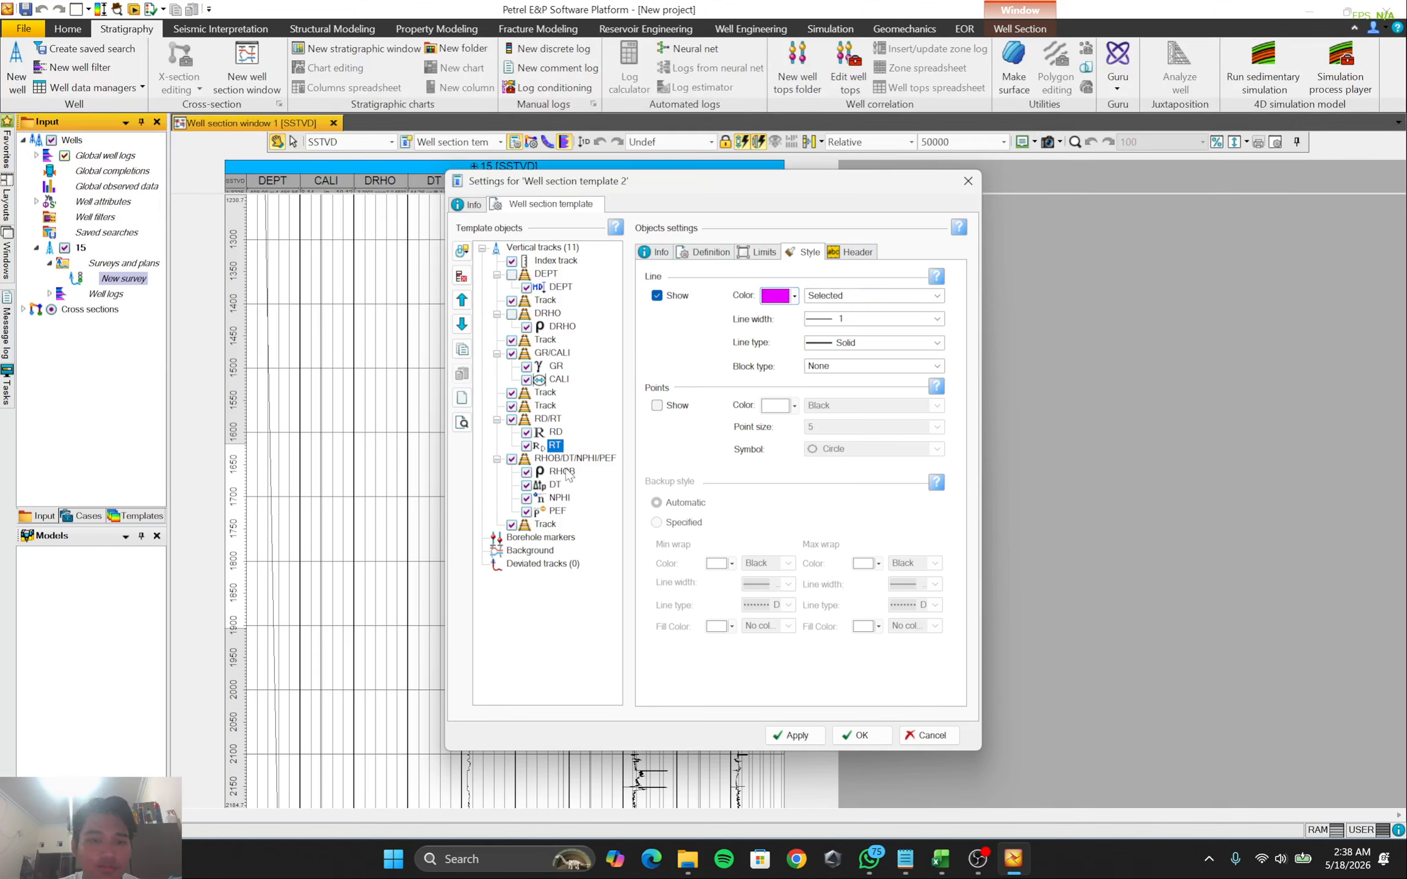
# Enable the display limits of the RHOB log and set them to a minimum of 1.95 and a maximum of 2.95
pyautogui.click(563, 472)
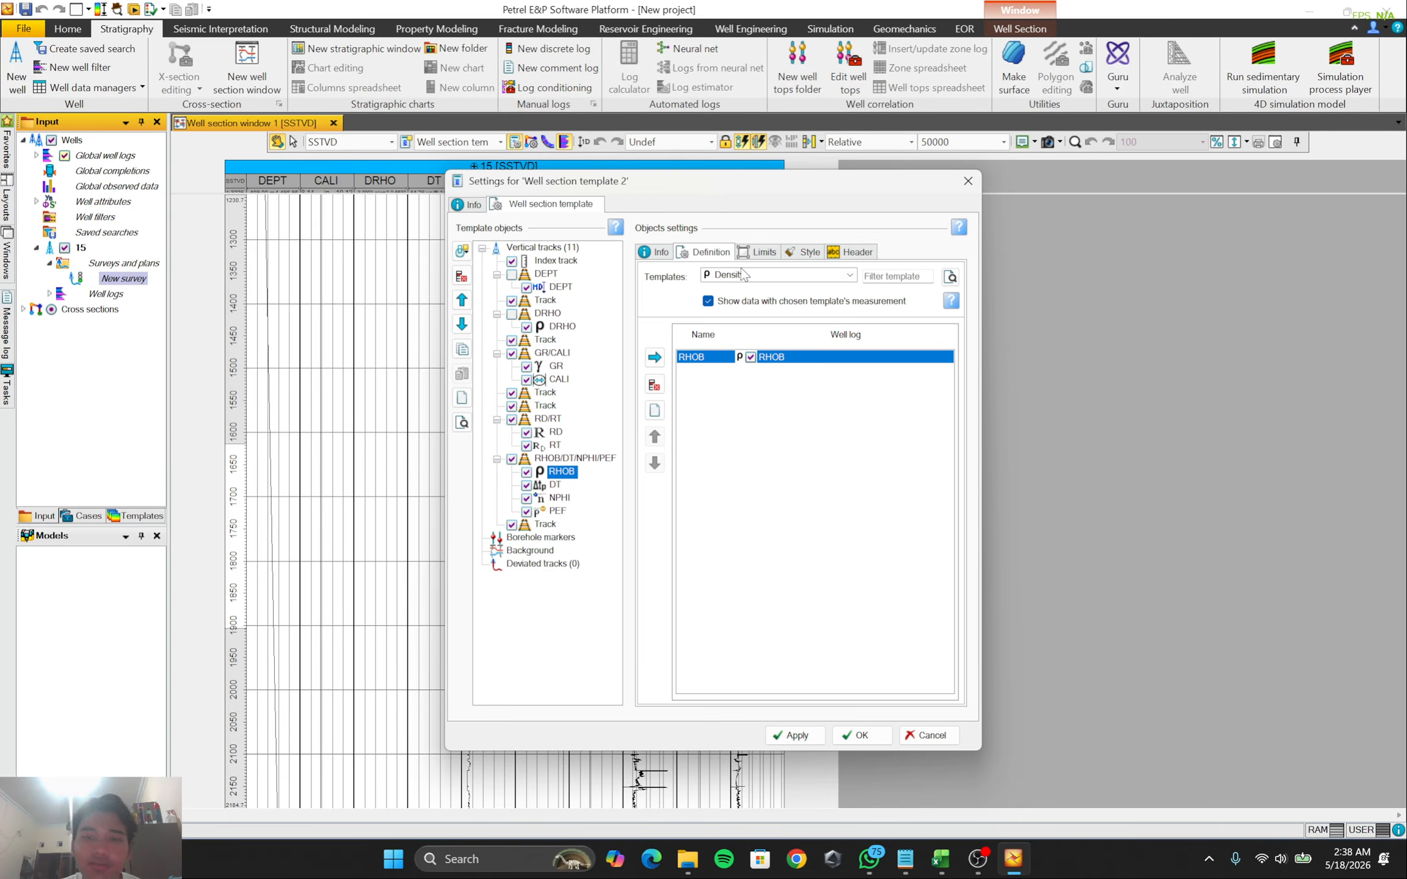
pyautogui.click(758, 252)
pyautogui.click(683, 281)
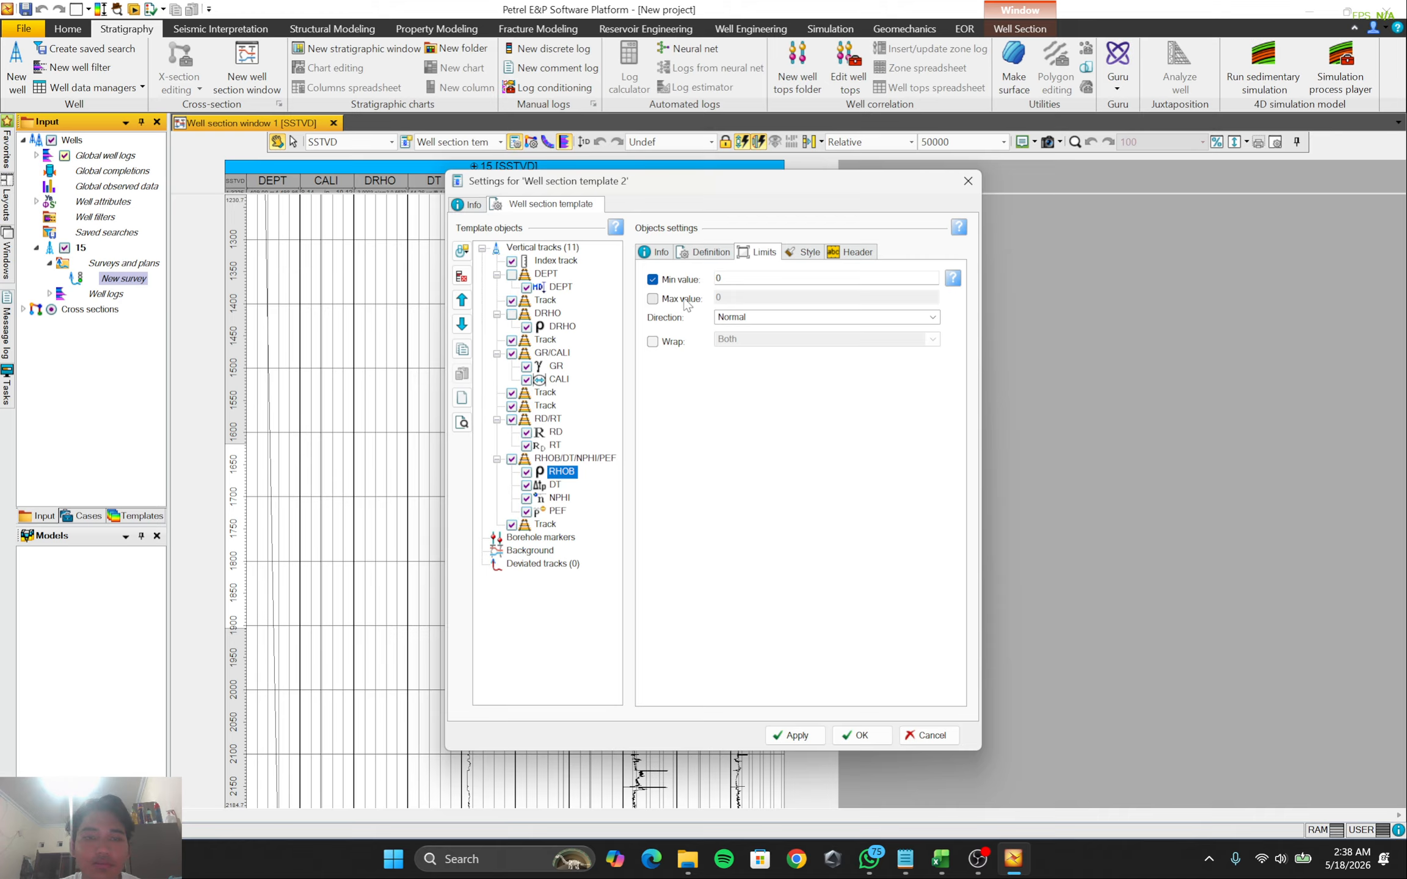
pyautogui.click(685, 300)
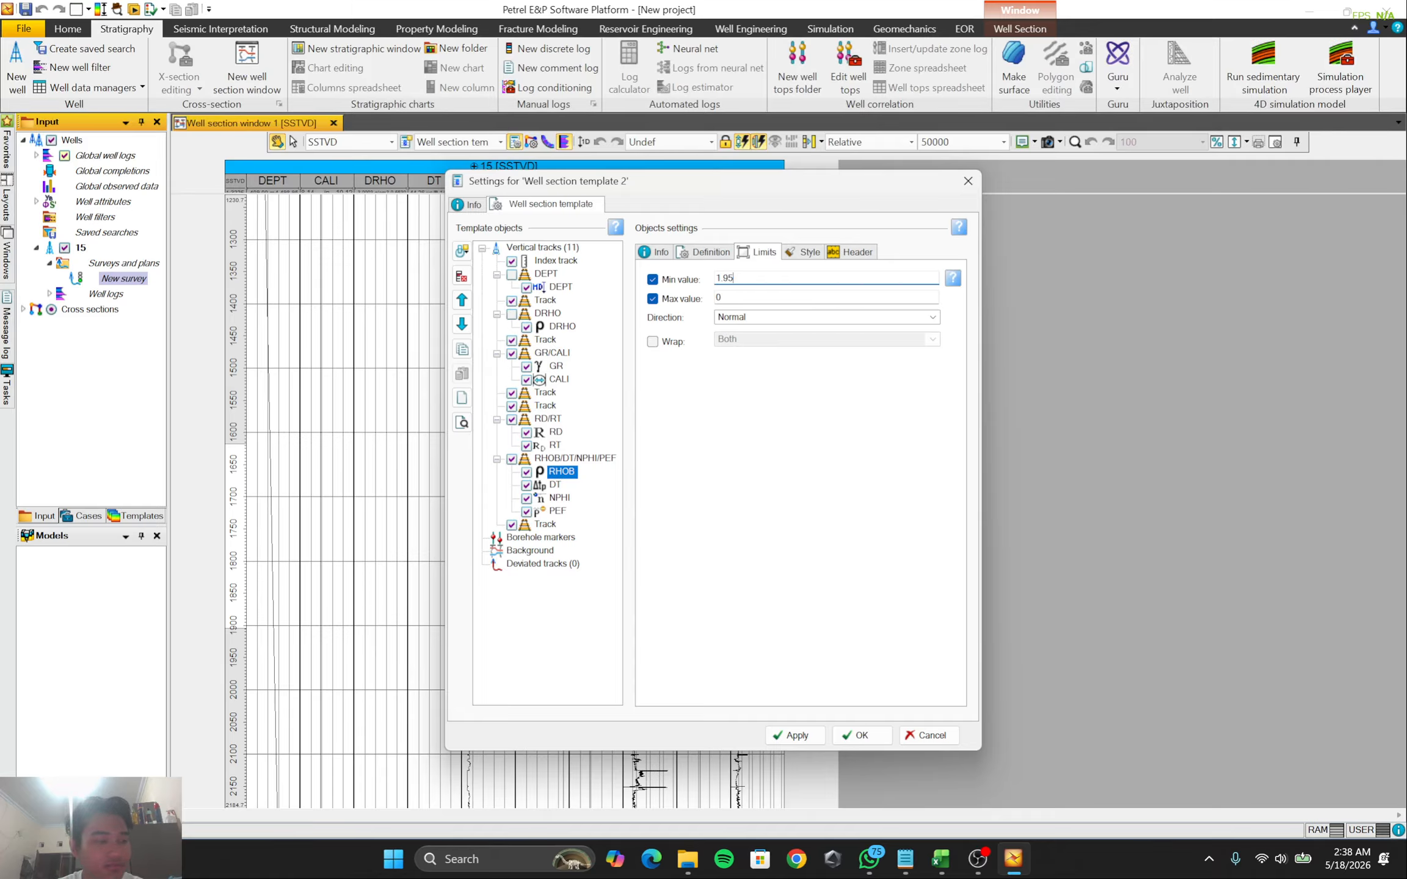
pyautogui.write('2.95')
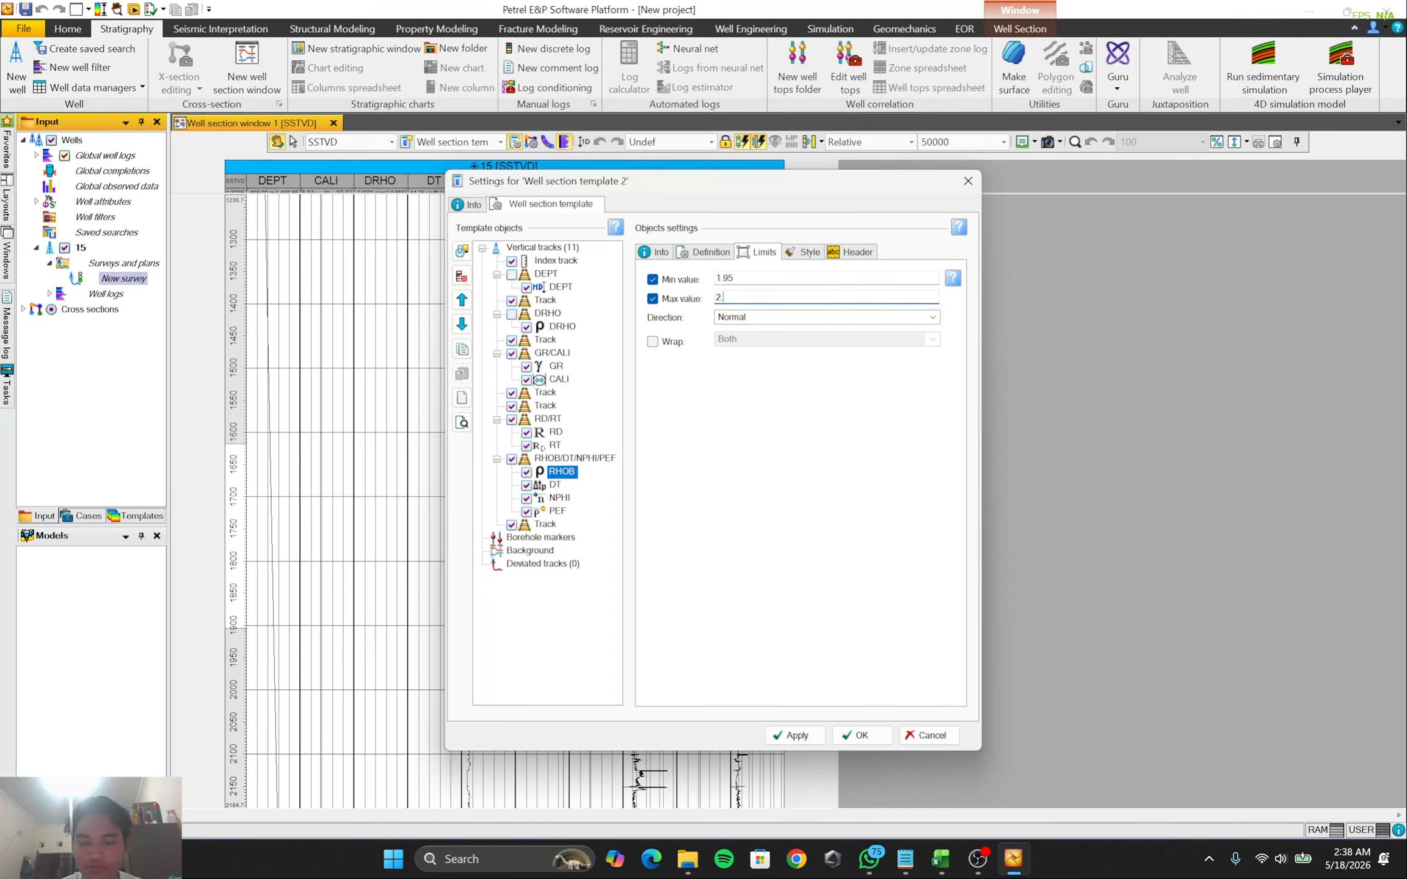
# Give the RHOB curve a red line using the Selected colour option
pyautogui.click(791, 254)
pyautogui.click(872, 296)
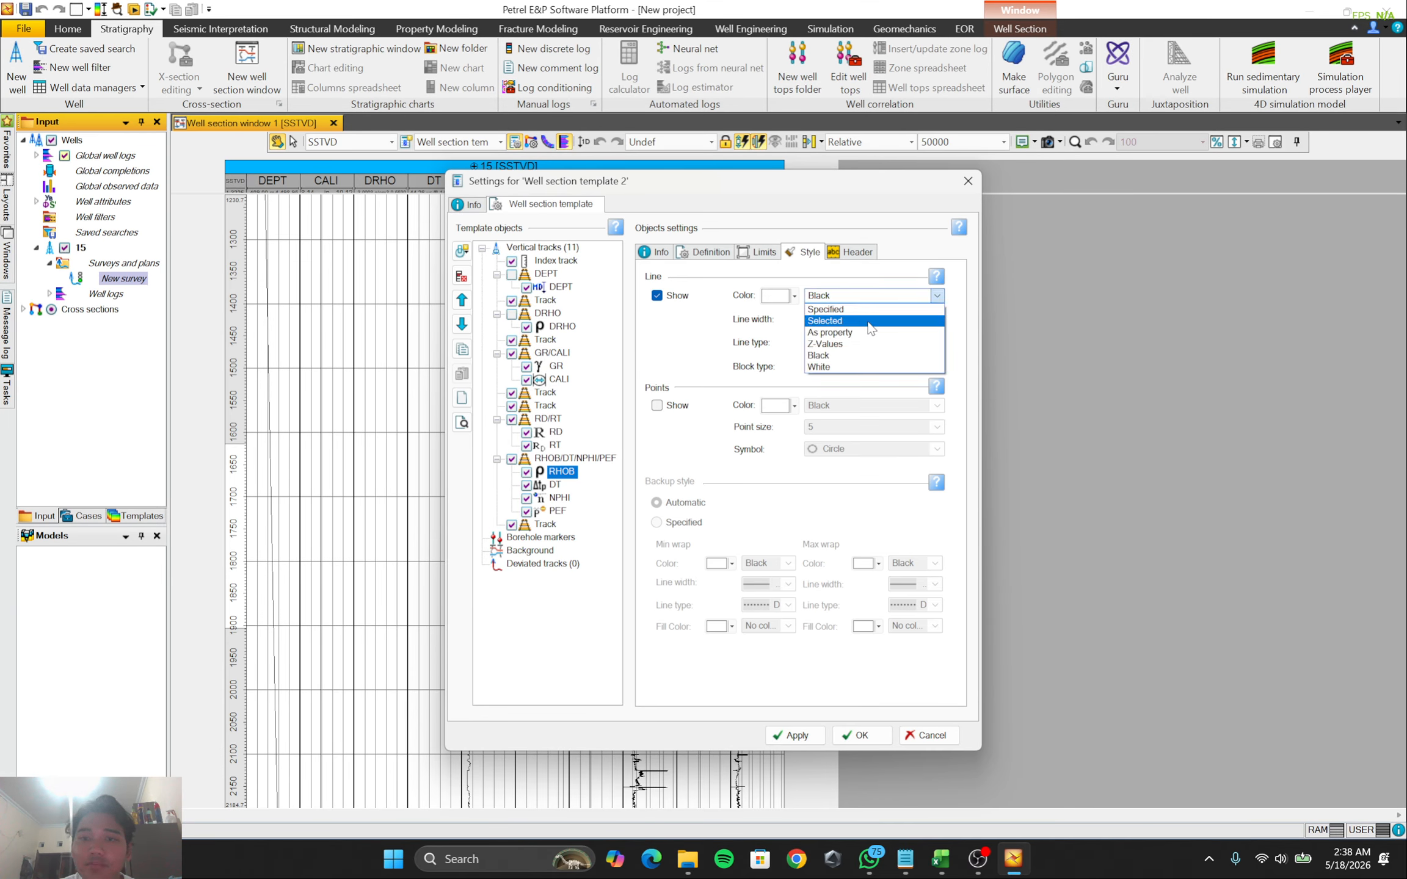
pyautogui.click(872, 328)
pyautogui.click(793, 295)
pyautogui.click(772, 320)
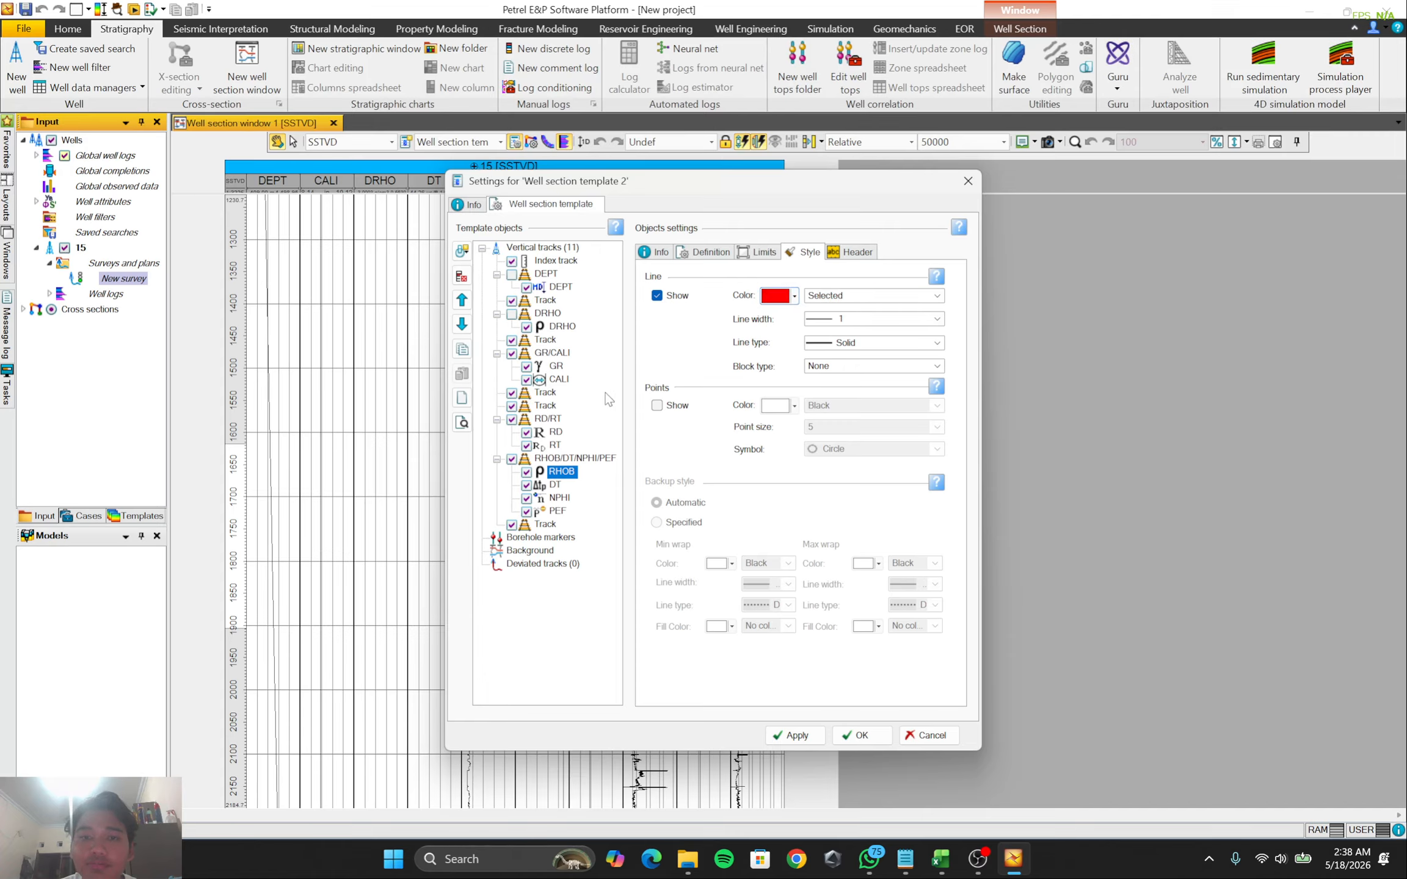
# Enable the display limits of the NPHI log, set them to -0.15 minimum and 0.45 maximum, and reverse its direction
pyautogui.click(564, 500)
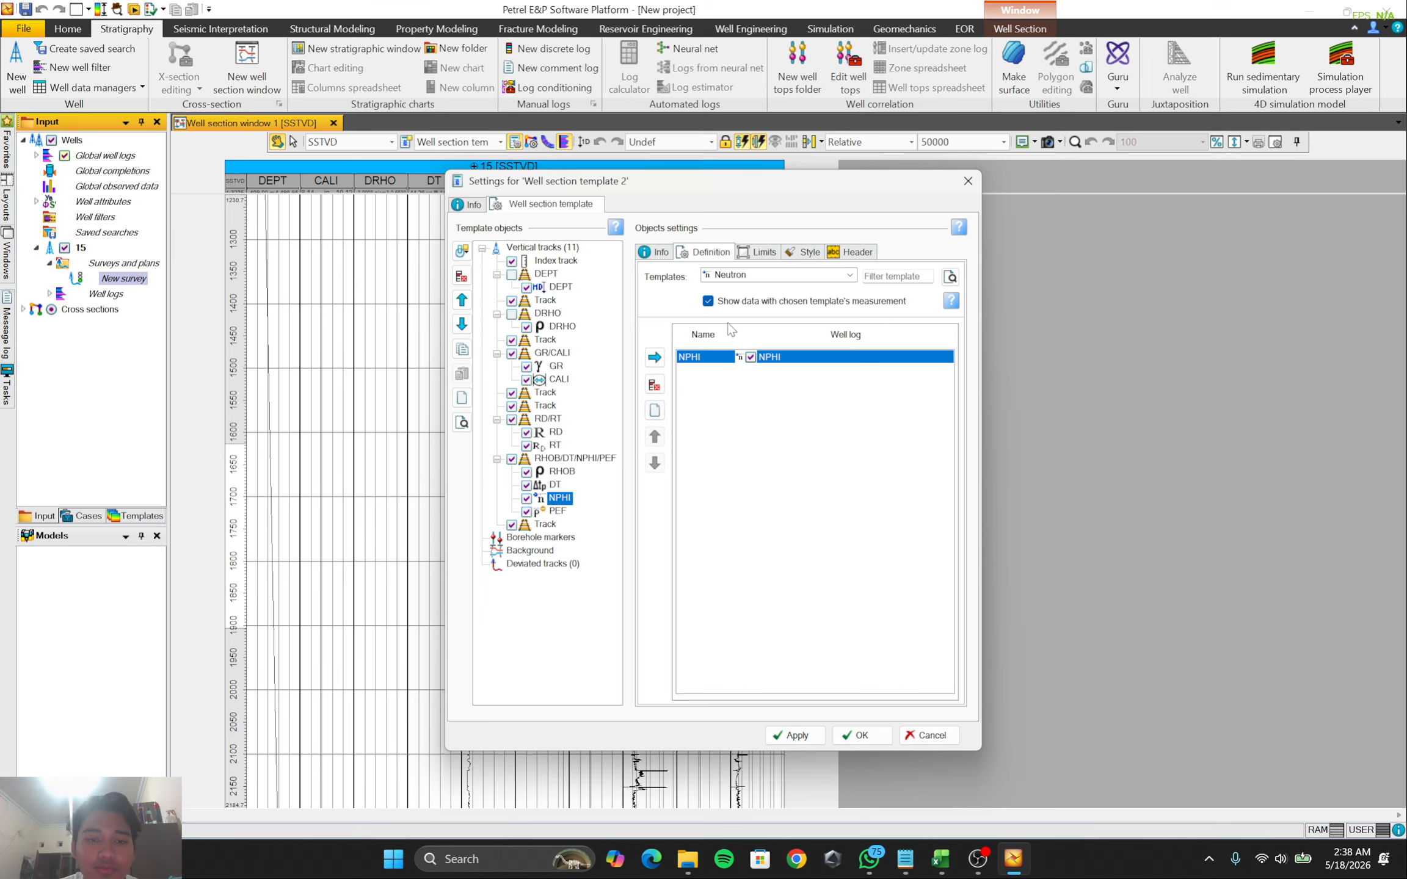
pyautogui.click(769, 254)
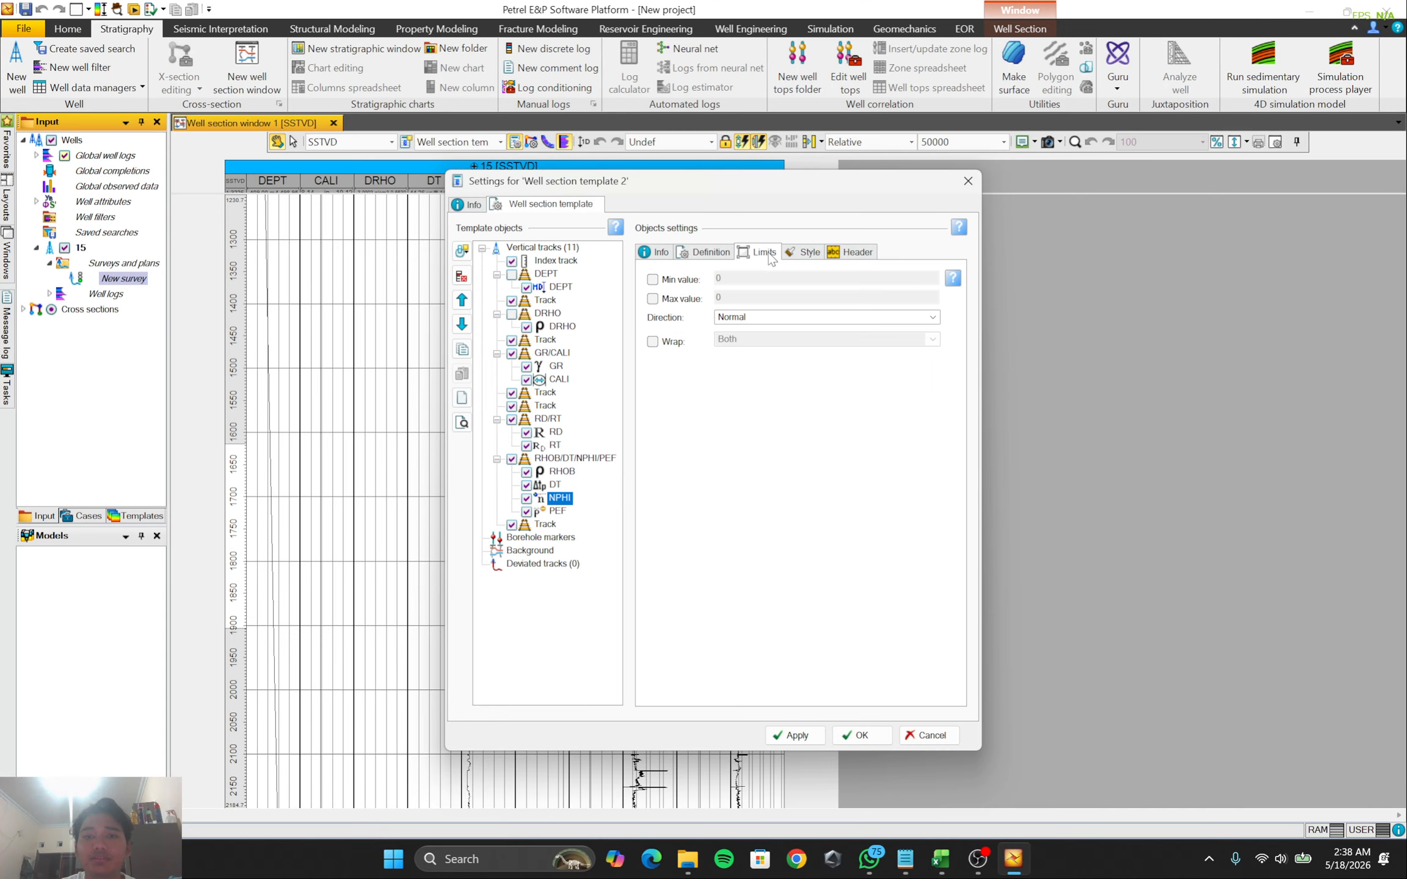
pyautogui.click(652, 279)
pyautogui.click(652, 299)
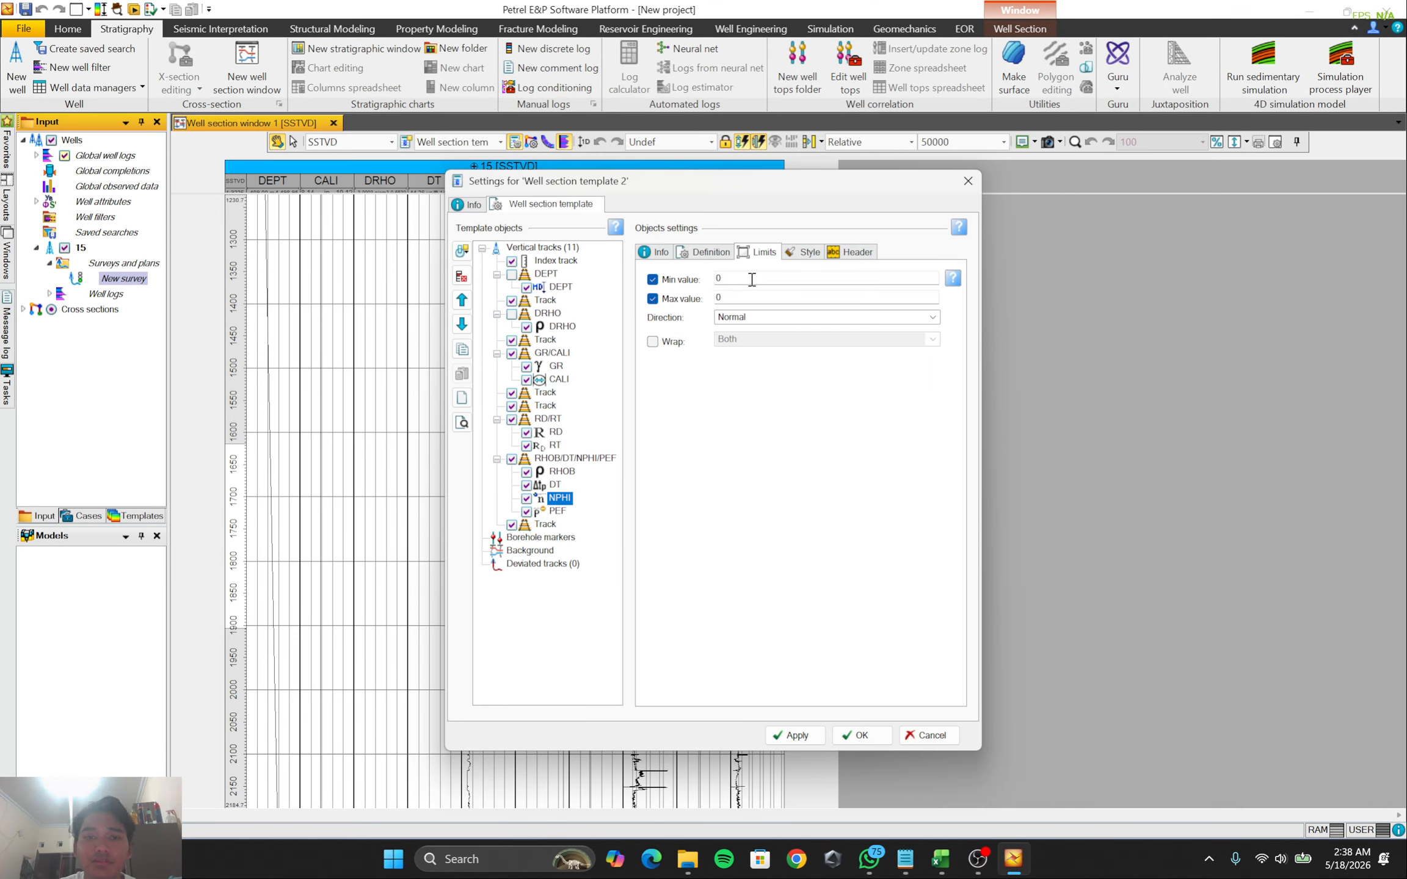
pyautogui.doubleClick(753, 279)
pyautogui.write('-0.15')
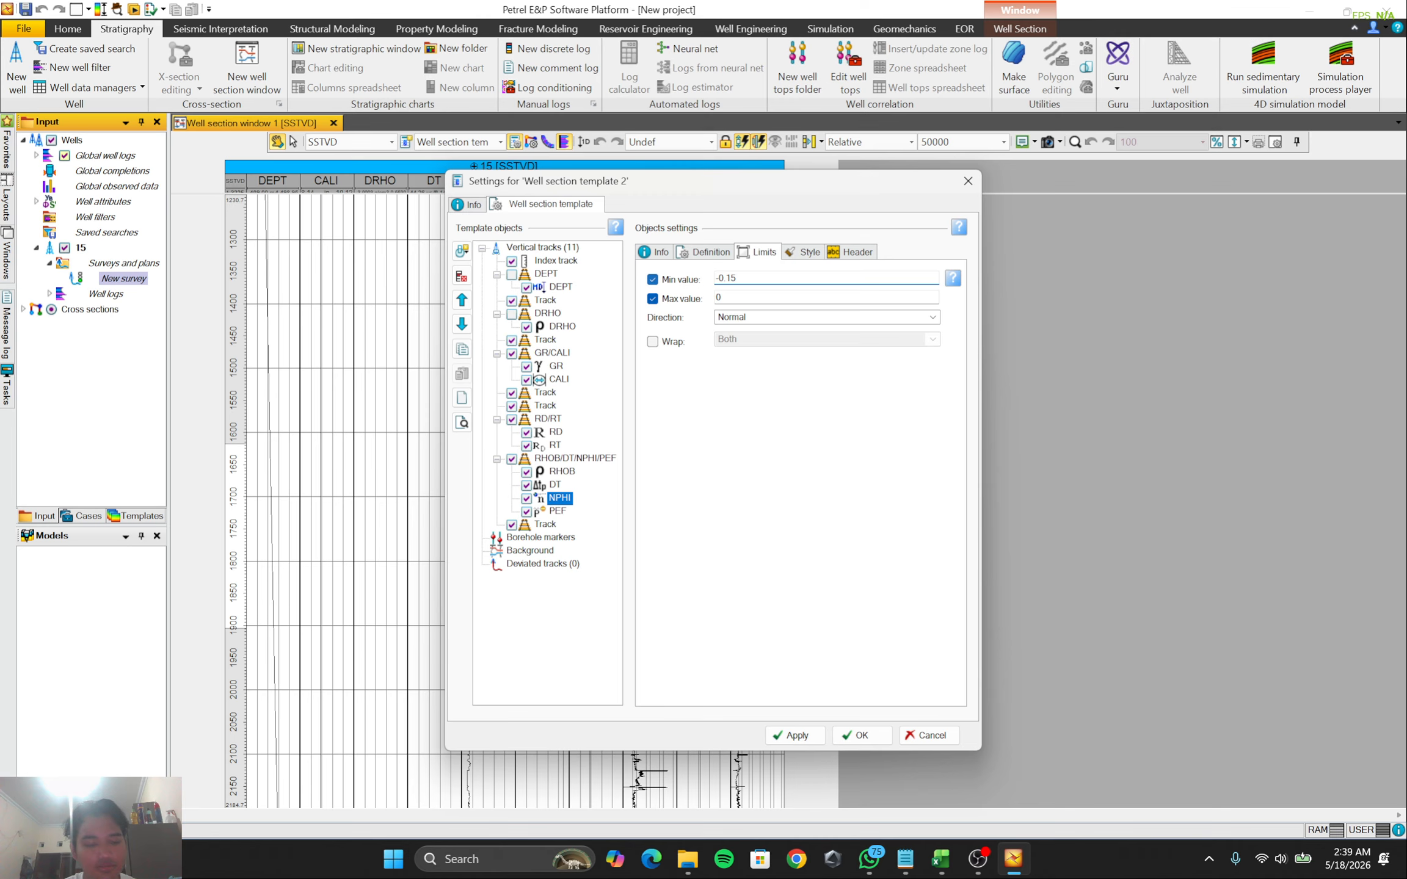
pyautogui.press('Tab')
pyautogui.write('0')
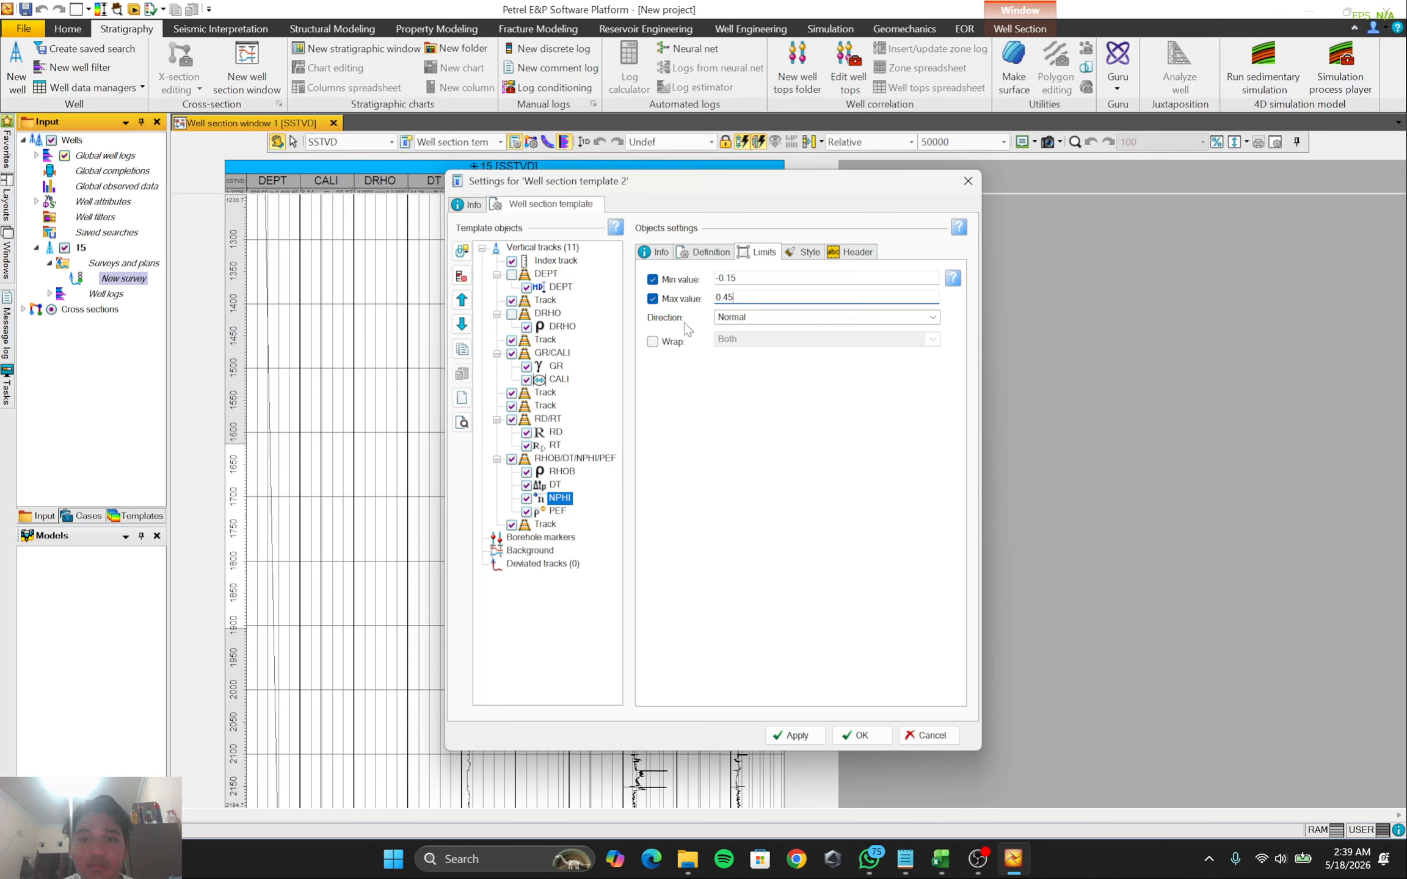
pyautogui.click(750, 318)
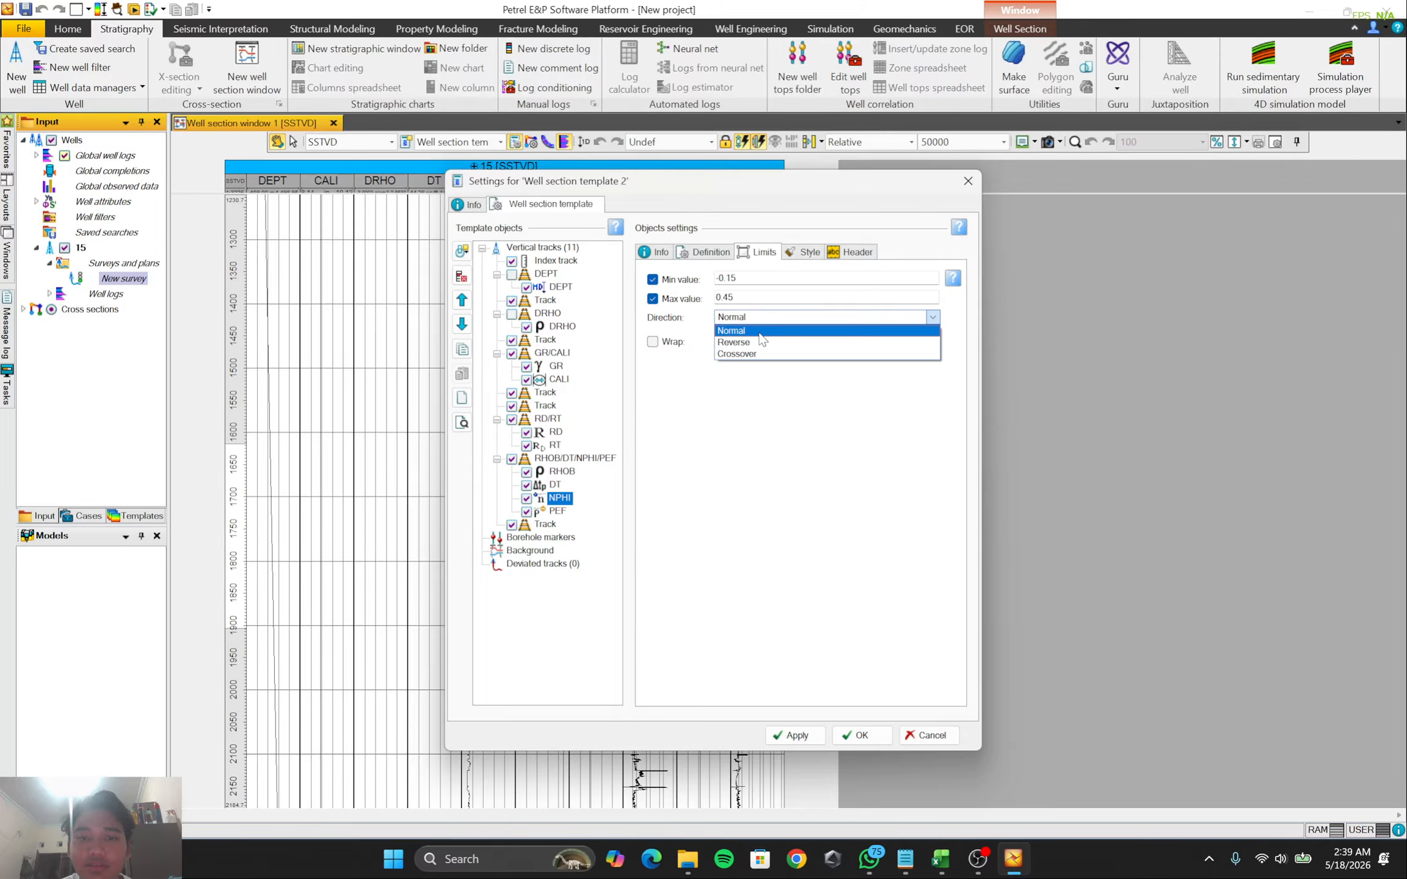
pyautogui.click(761, 343)
# Give the NPHI curve a blue line using the Selected colour option and apply the template settings
pyautogui.click(801, 252)
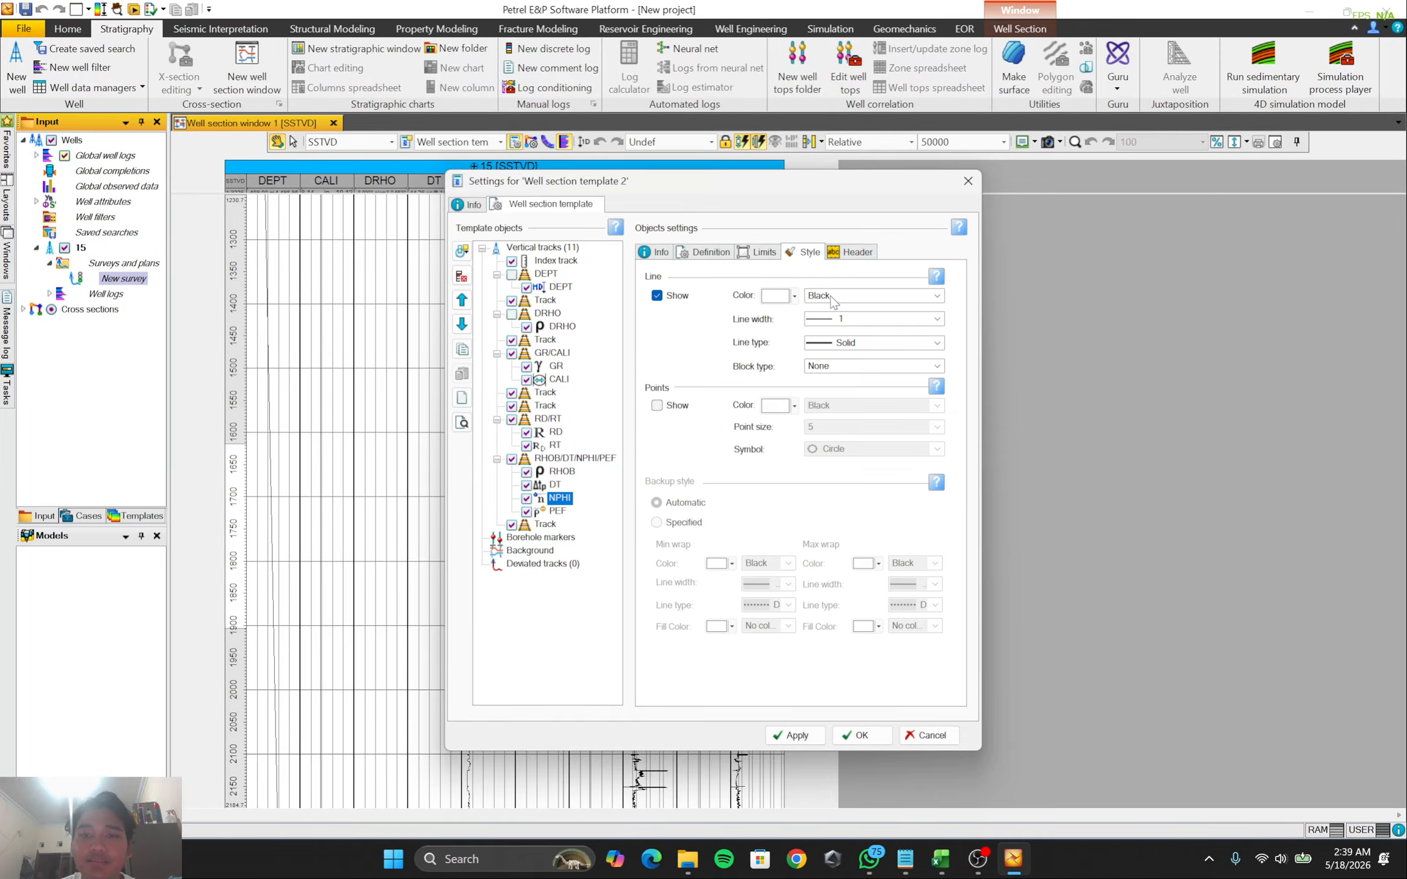
pyautogui.click(832, 297)
pyautogui.click(825, 321)
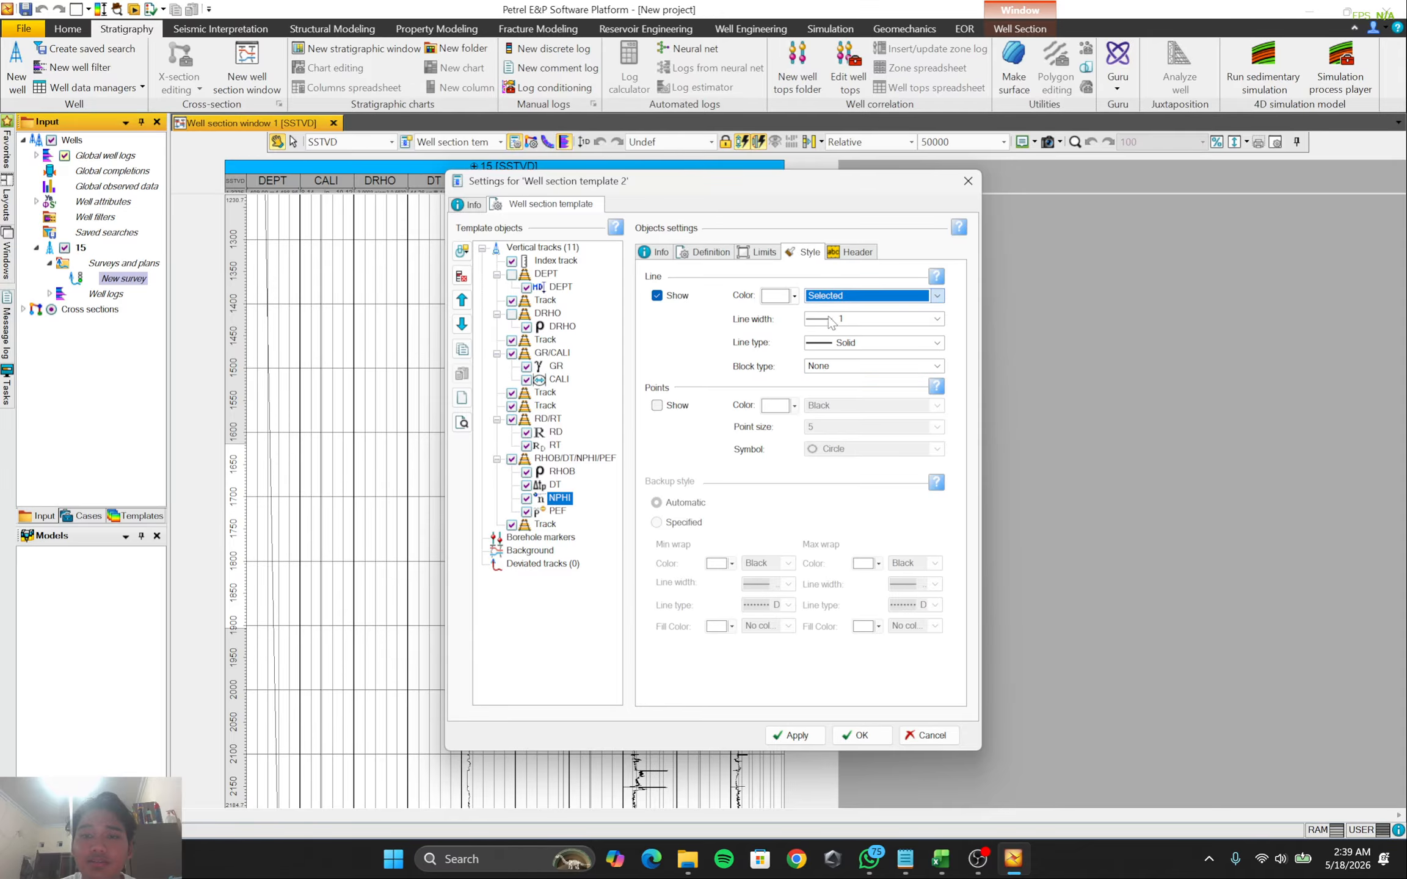
pyautogui.click(794, 296)
pyautogui.click(772, 376)
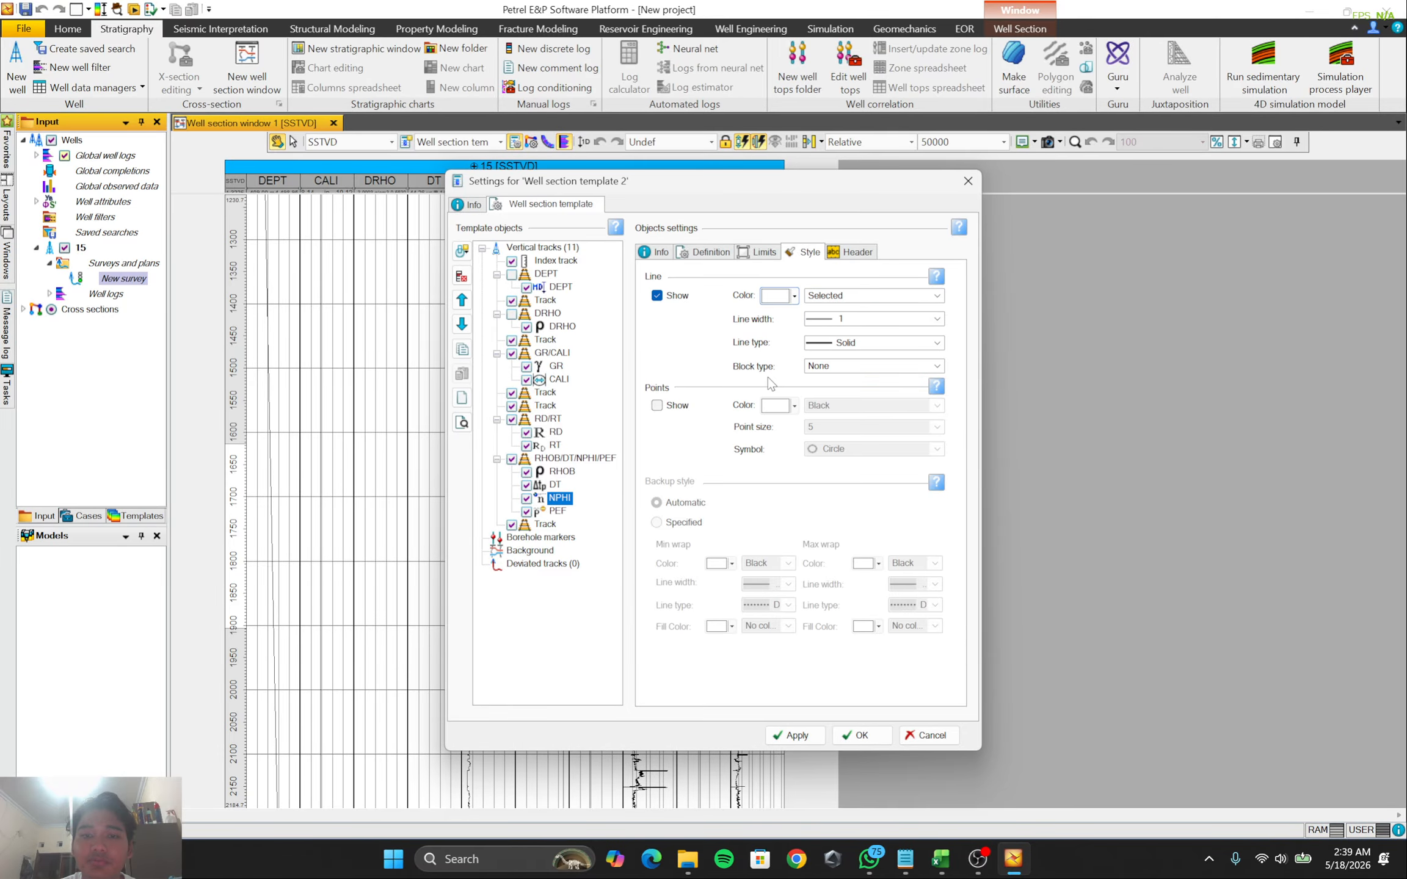
pyautogui.click(815, 735)
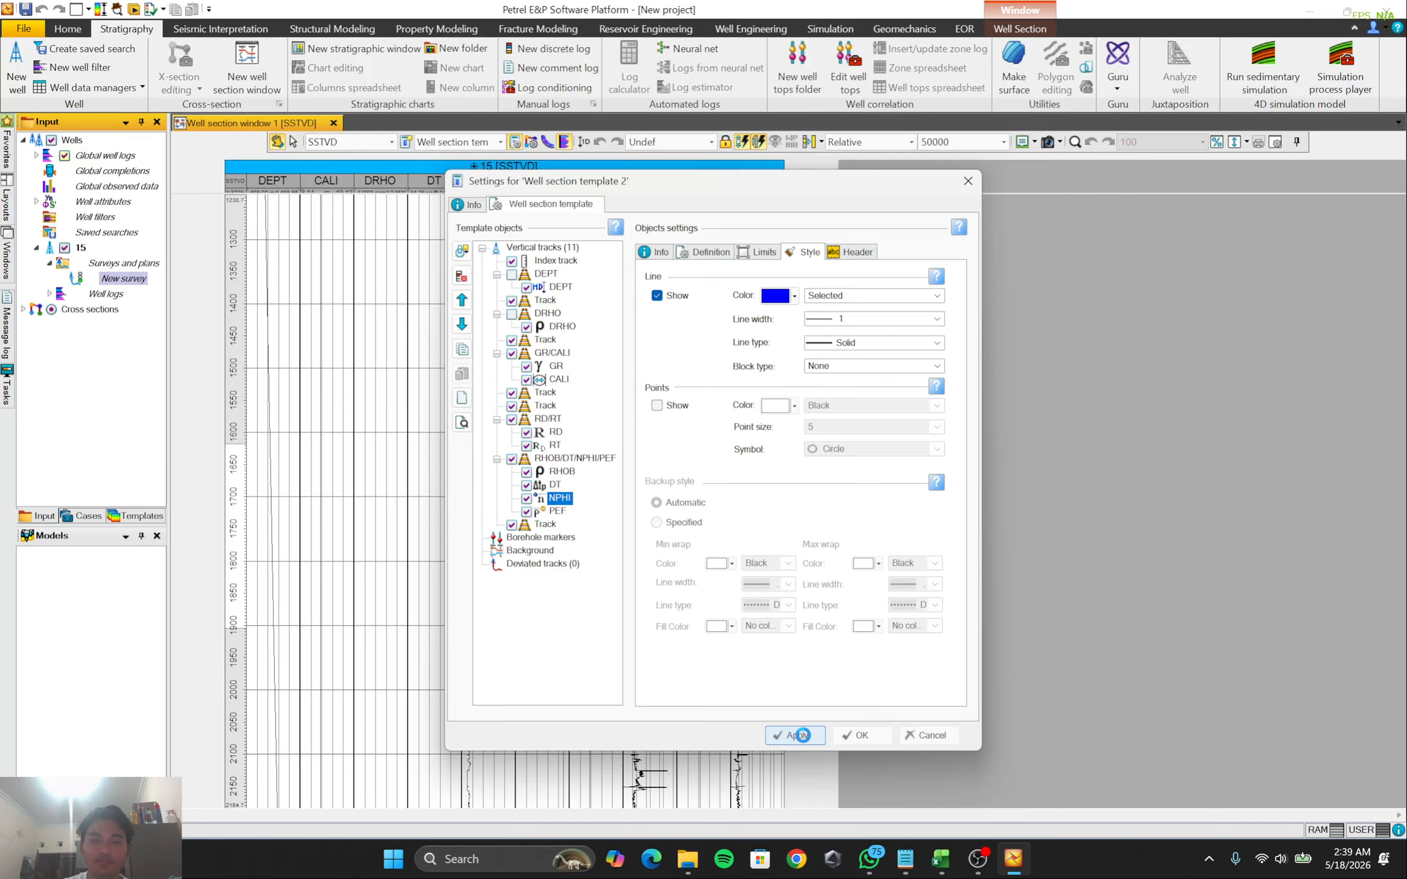
pyautogui.click(862, 735)
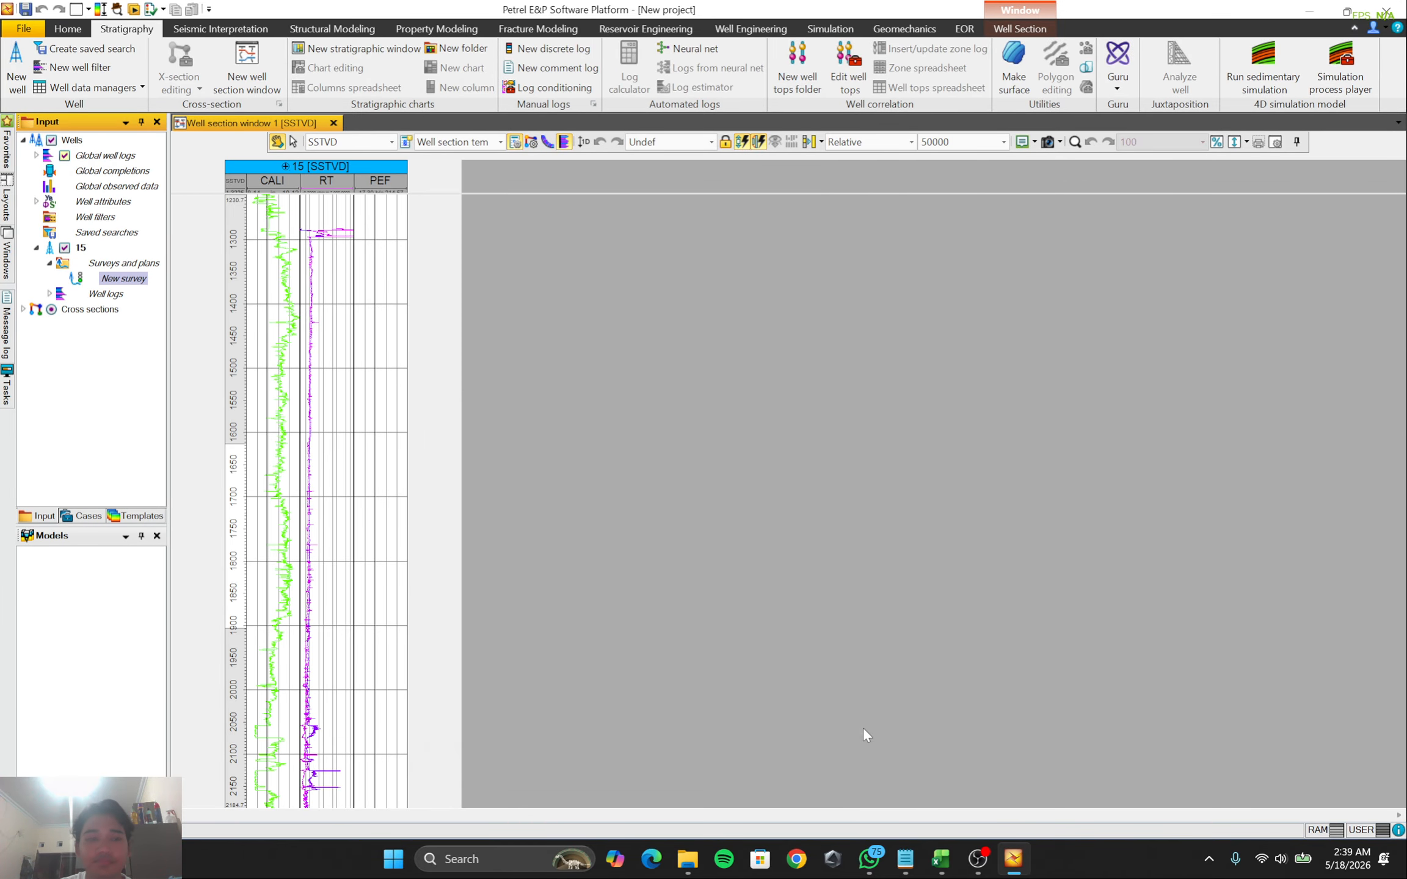
# Enlarge the well section's header area to show the stacked log names and review the curves along the well
pyautogui.click(339, 193)
pyautogui.moveTo(397, 194); pyautogui.dragTo(394, 248)
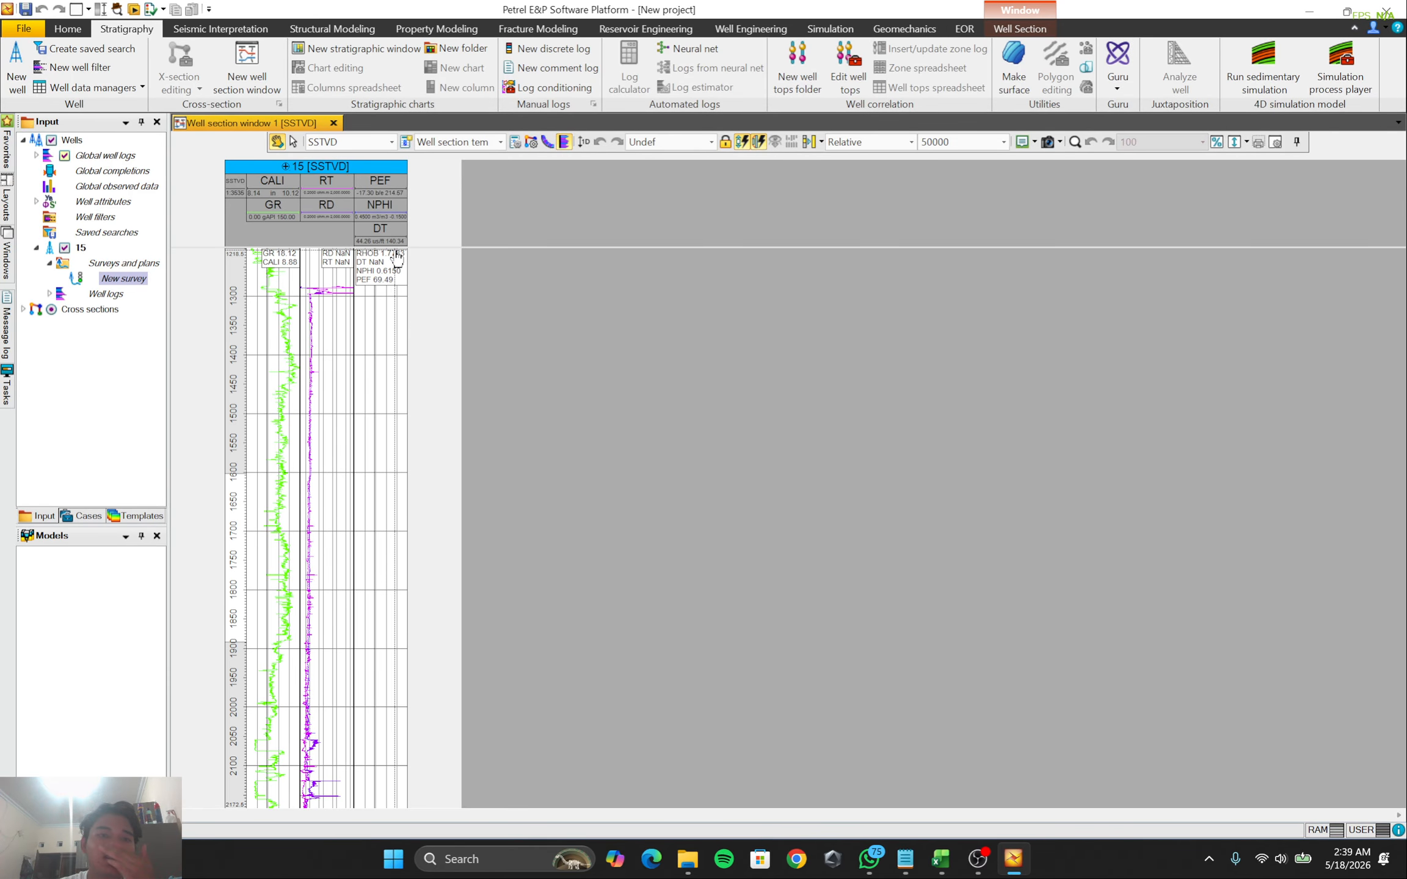
pyautogui.moveTo(357, 248); pyautogui.dragTo(358, 255)
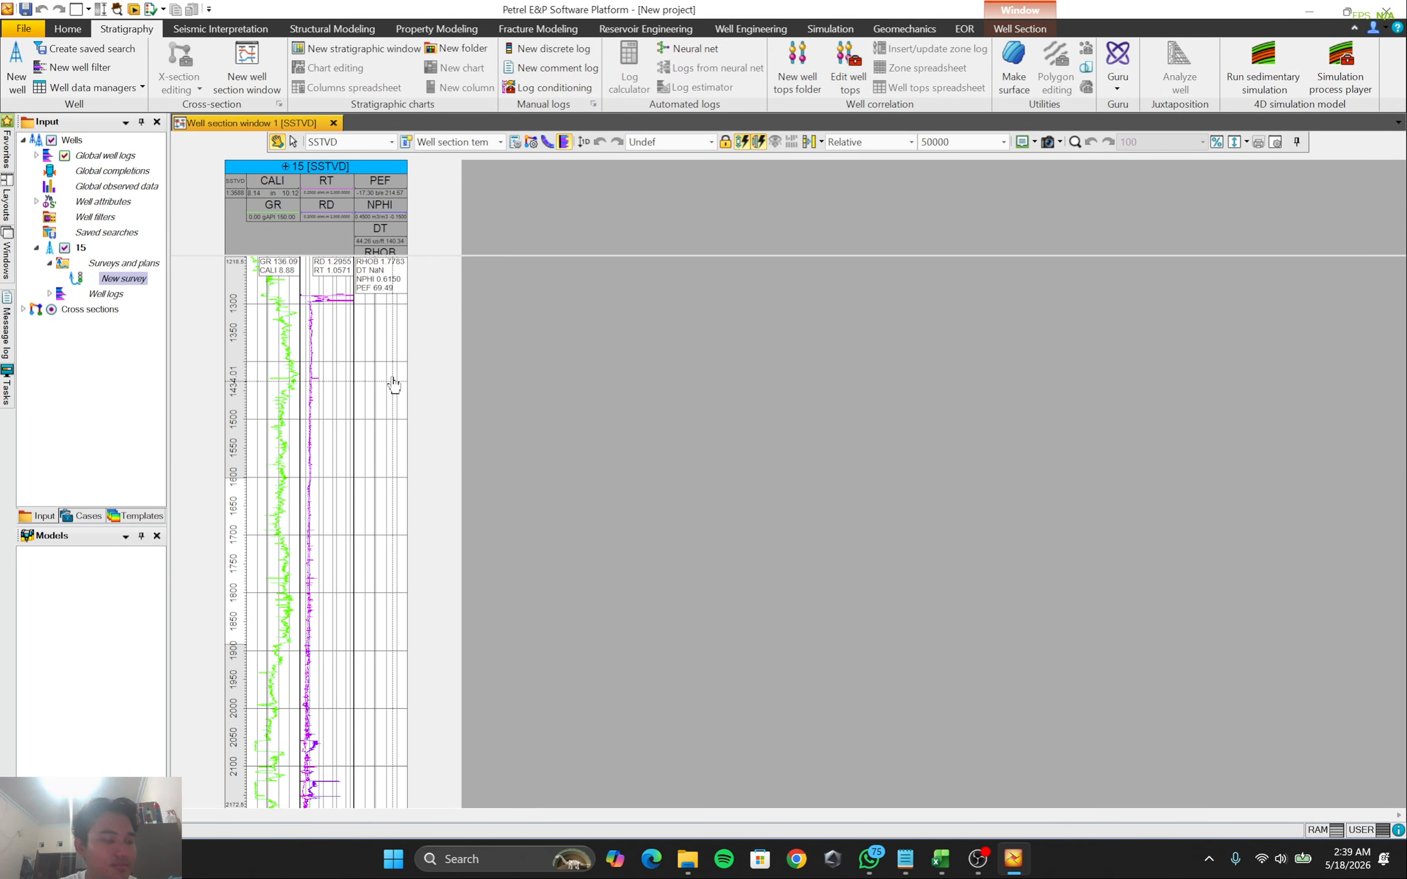
pyautogui.scroll(1, 360, 402)
pyautogui.scroll(7, 354, 405)
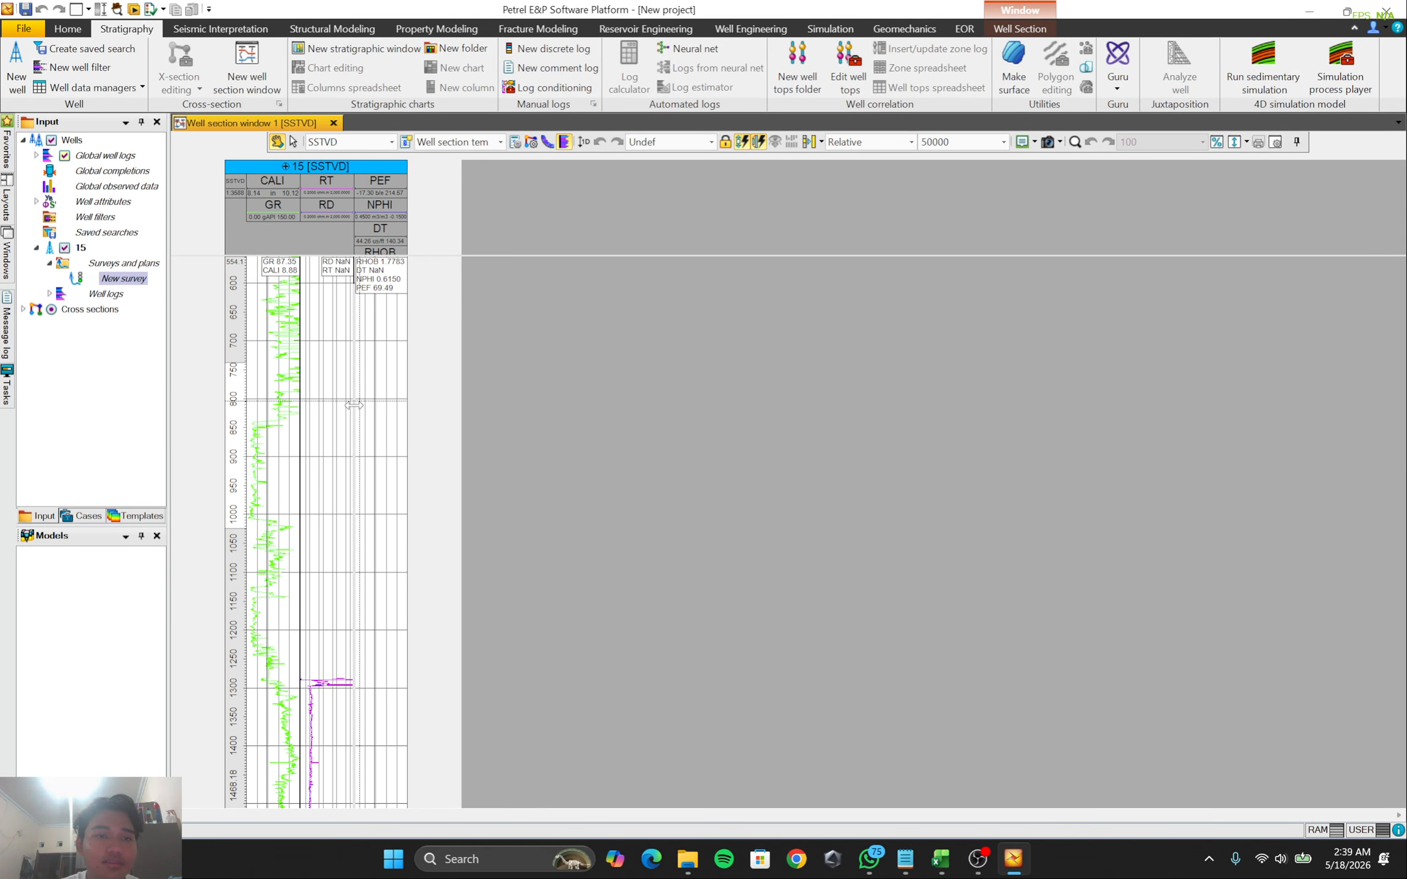
pyautogui.scroll(-15, 350, 408)
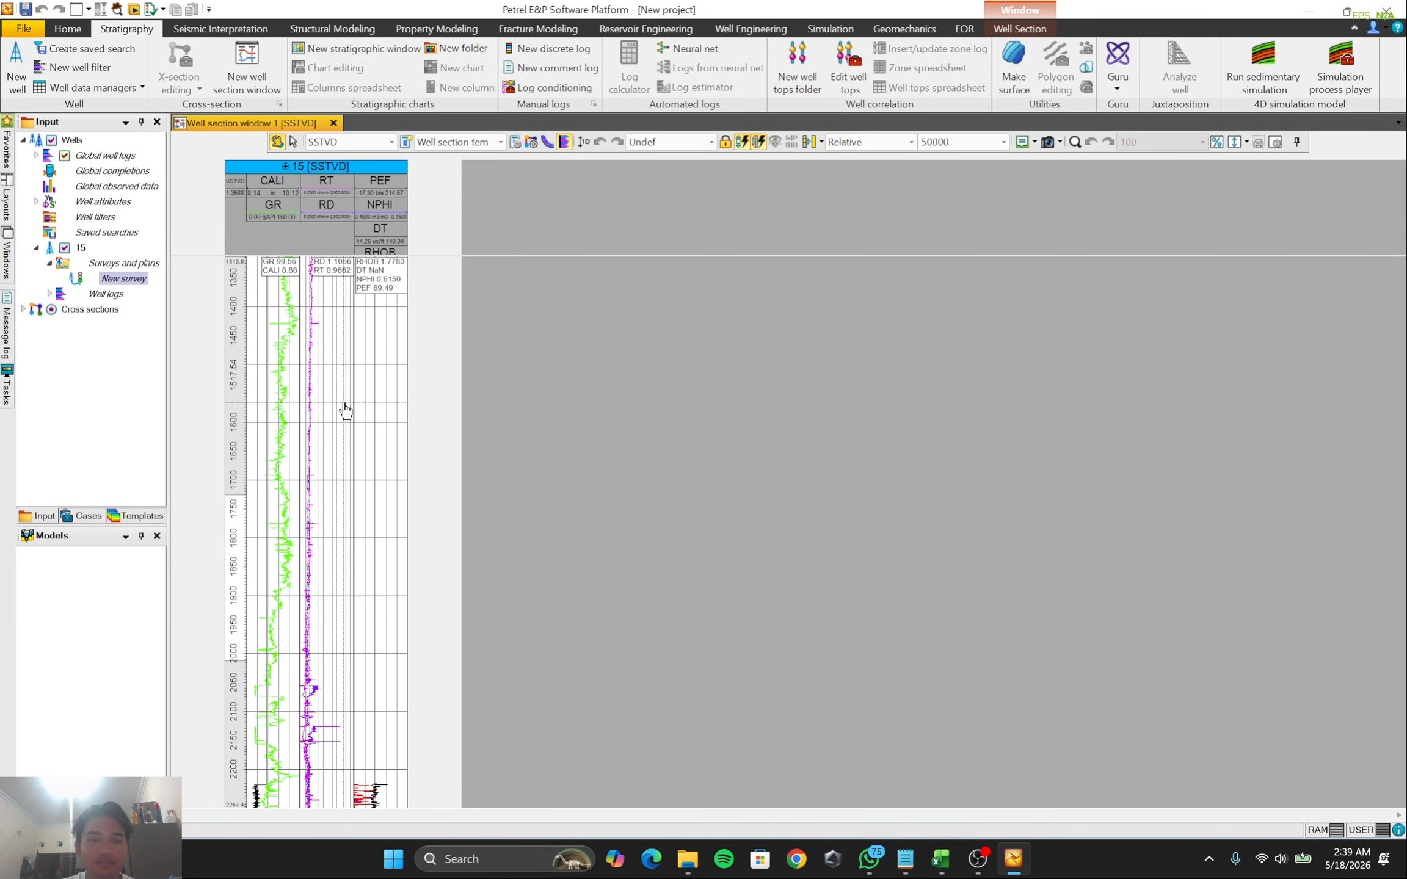
pyautogui.scroll(-4, 337, 480)
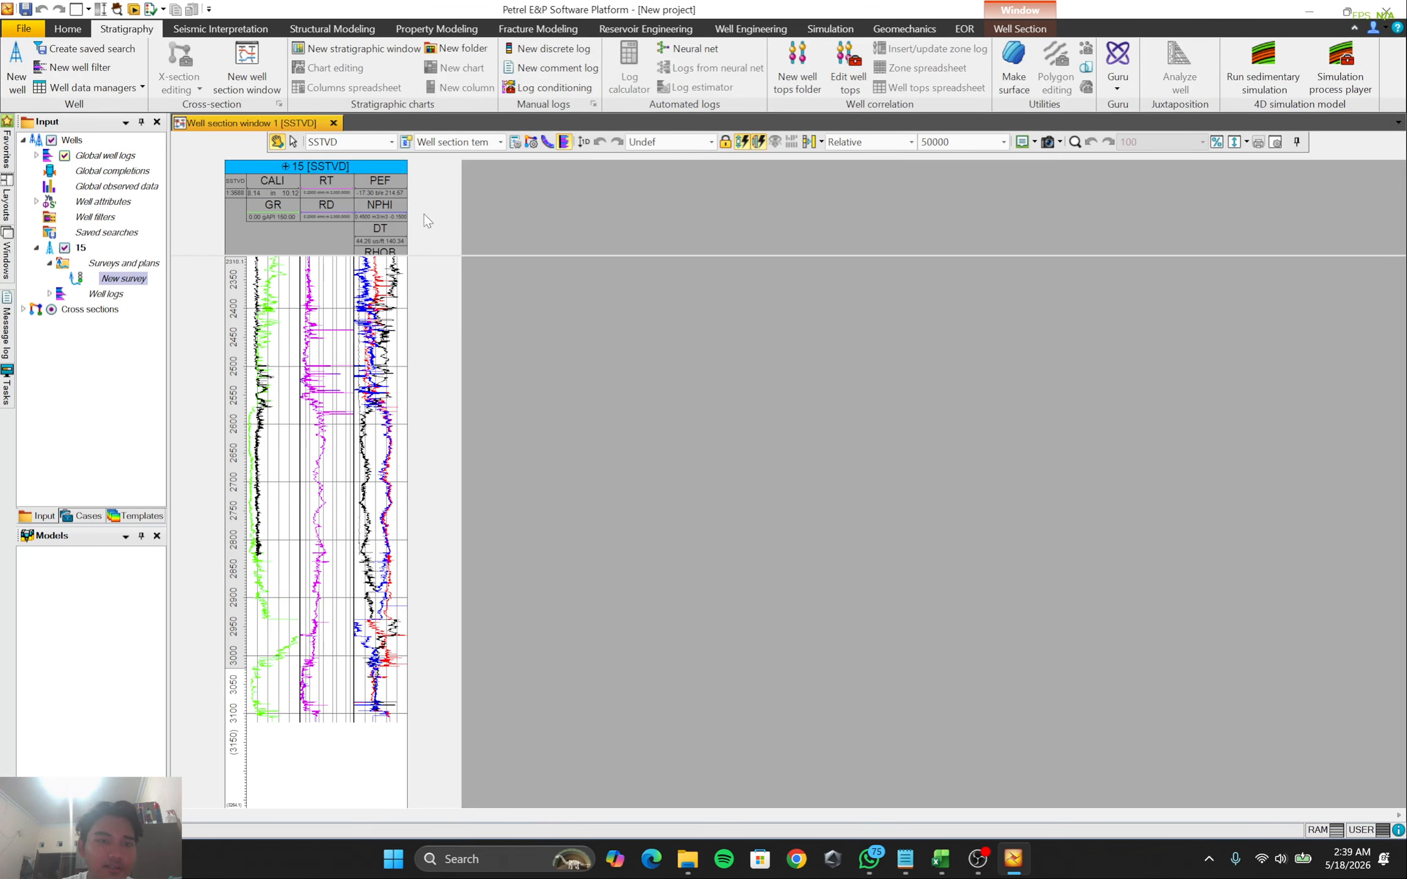
pyautogui.scroll(1, 374, 353)
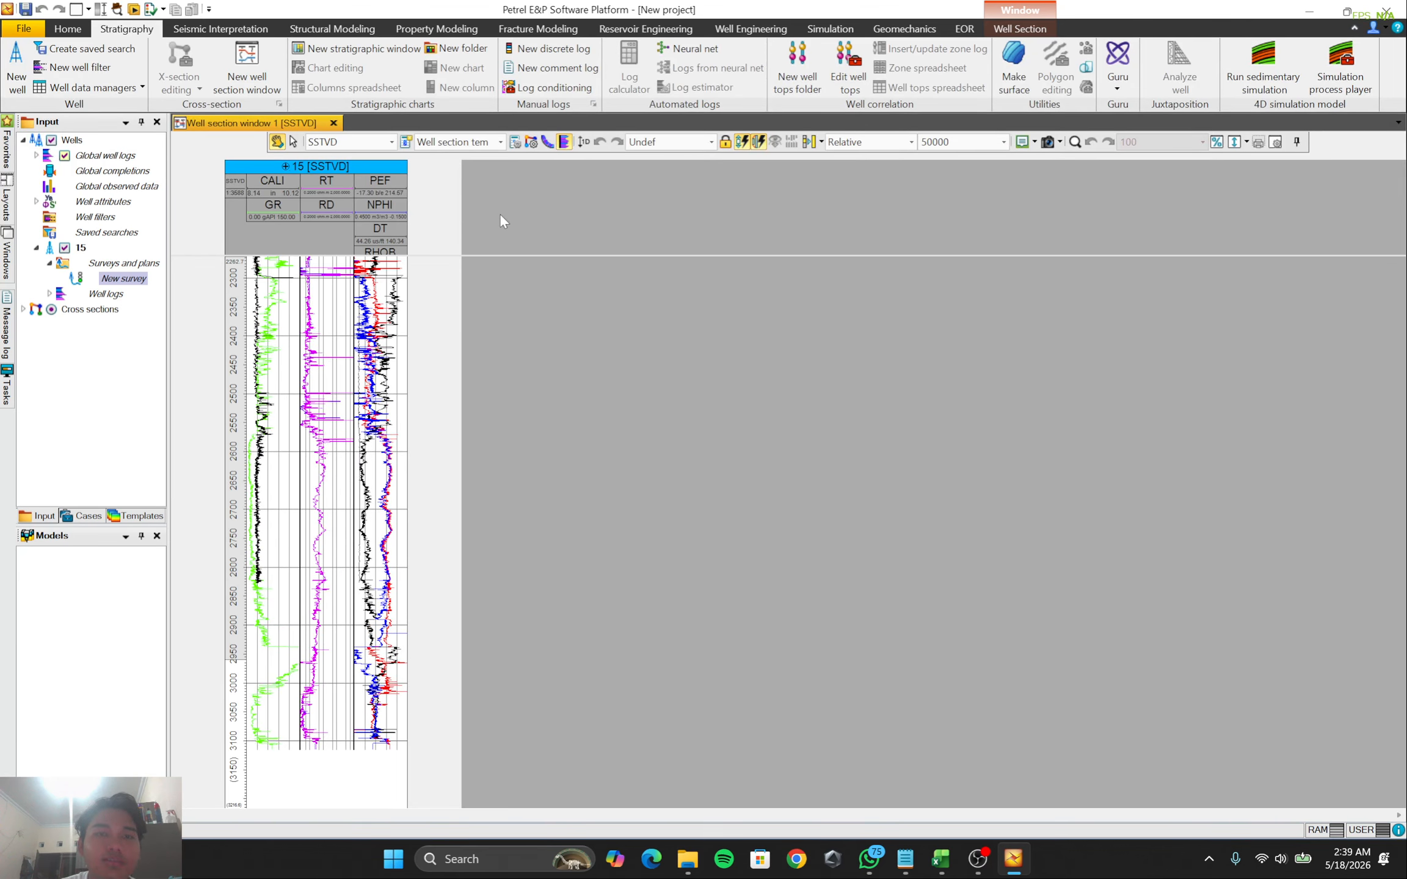
# Add a new color fill to the curve filling of the RHOB/DT/NPHI/PEF track
pyautogui.click(515, 142)
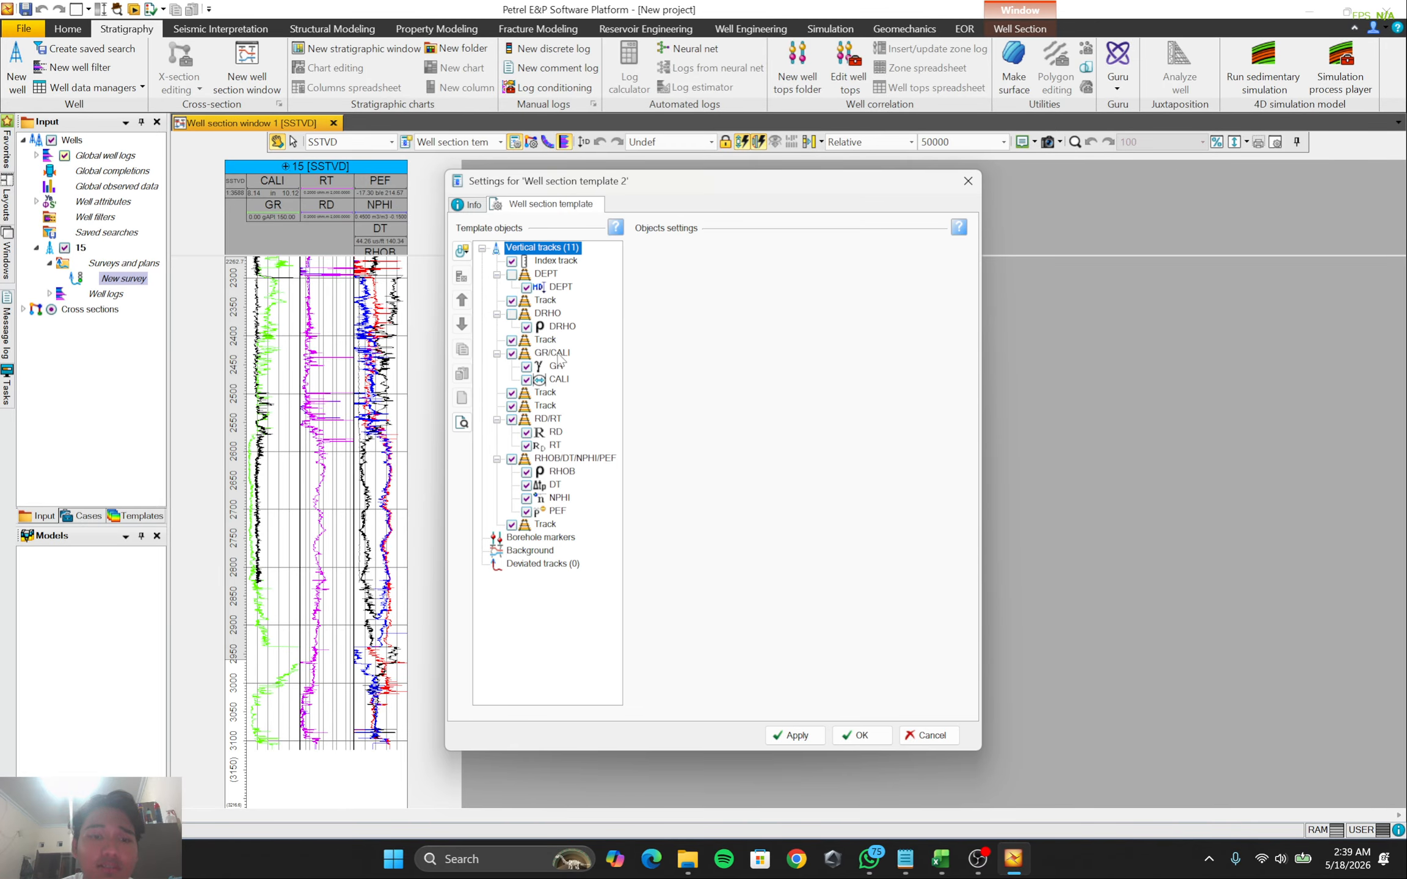
pyautogui.click(576, 458)
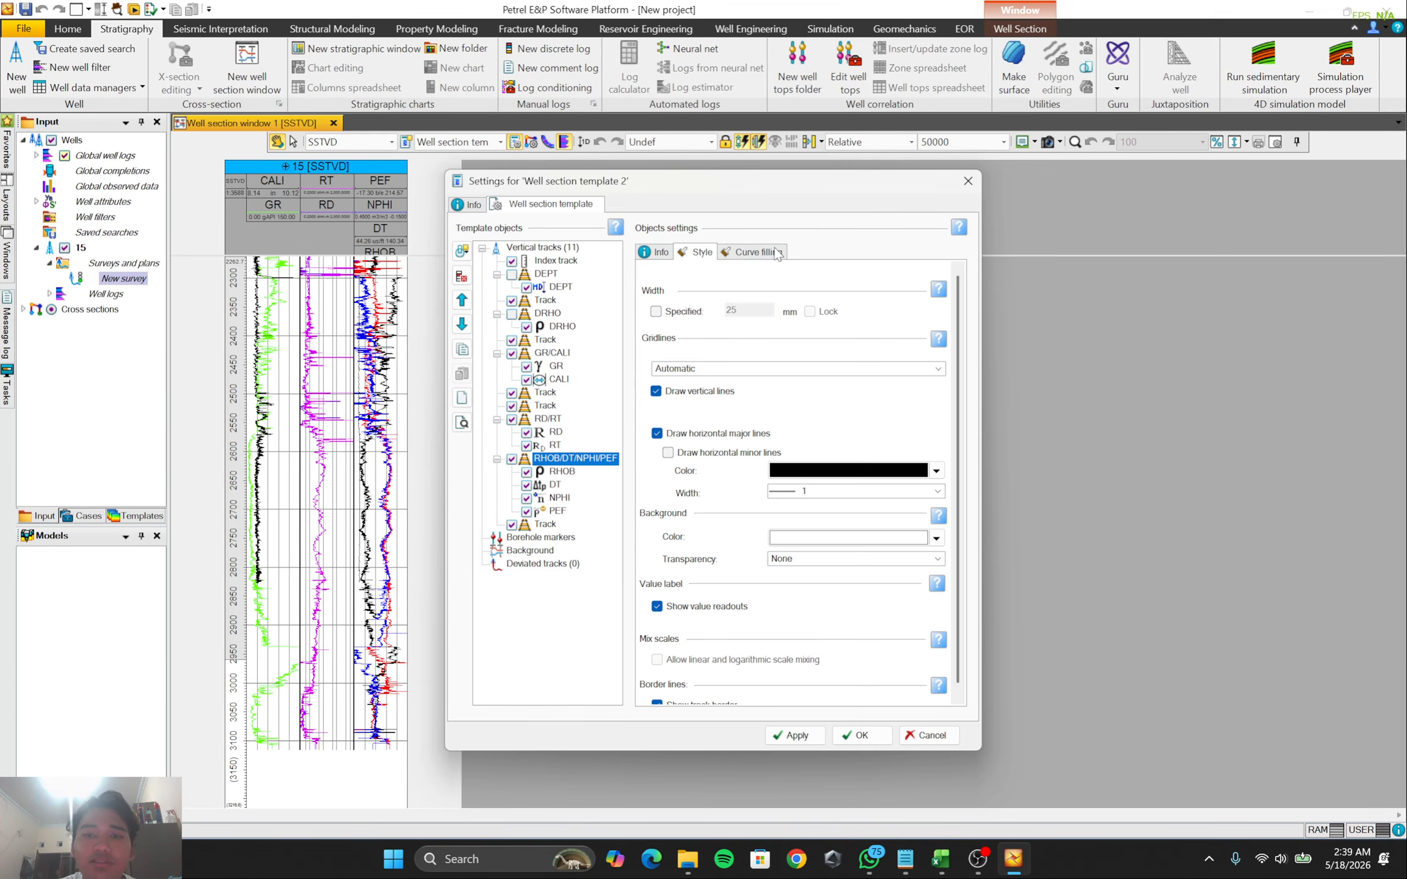
pyautogui.click(755, 252)
pyautogui.click(678, 296)
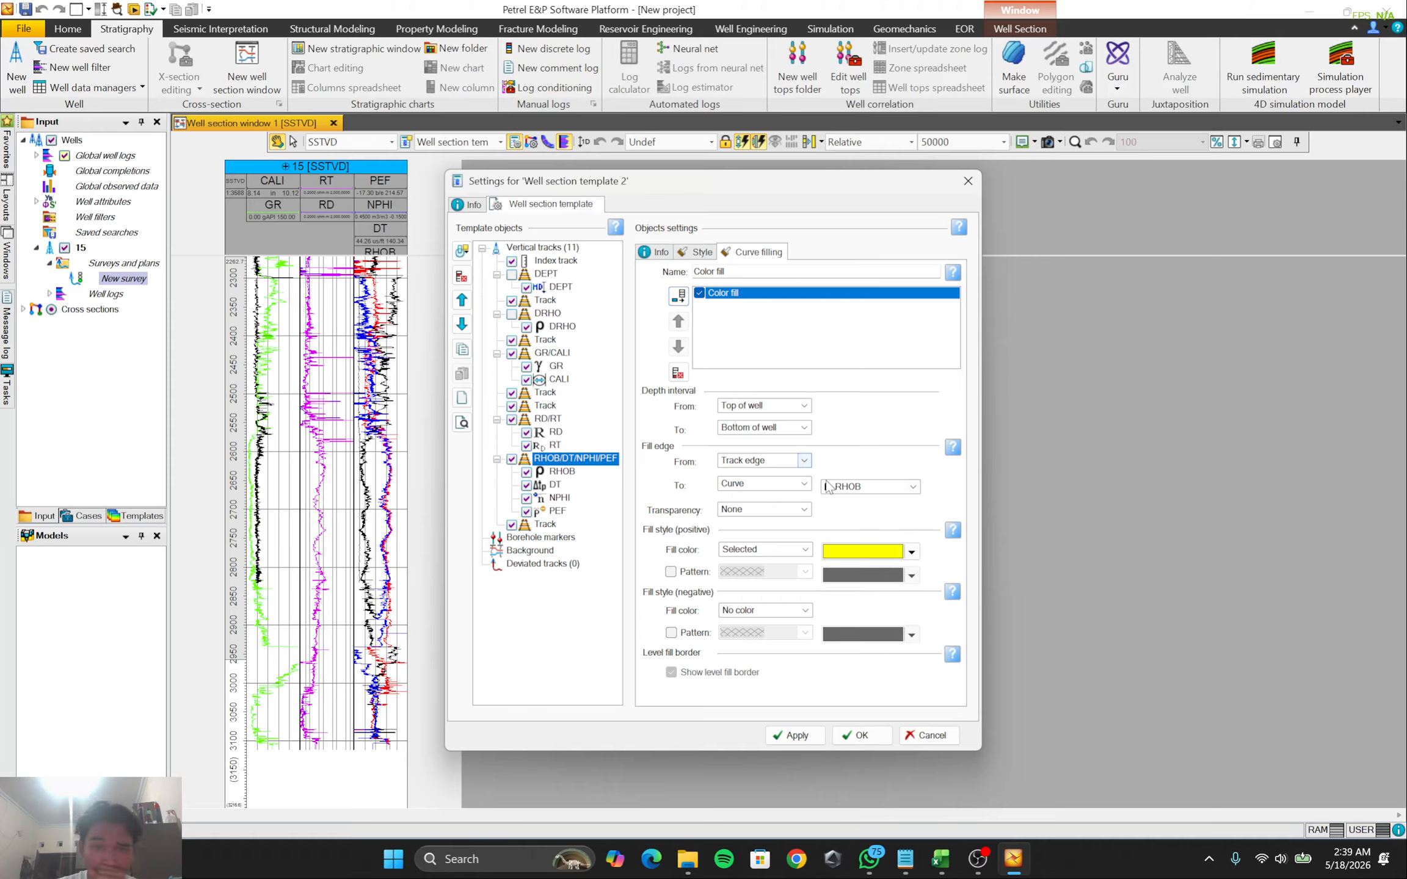
# Set the color fill's edges from the RHOB curve to the NPHI curve and apply the template settings
pyautogui.click(804, 460)
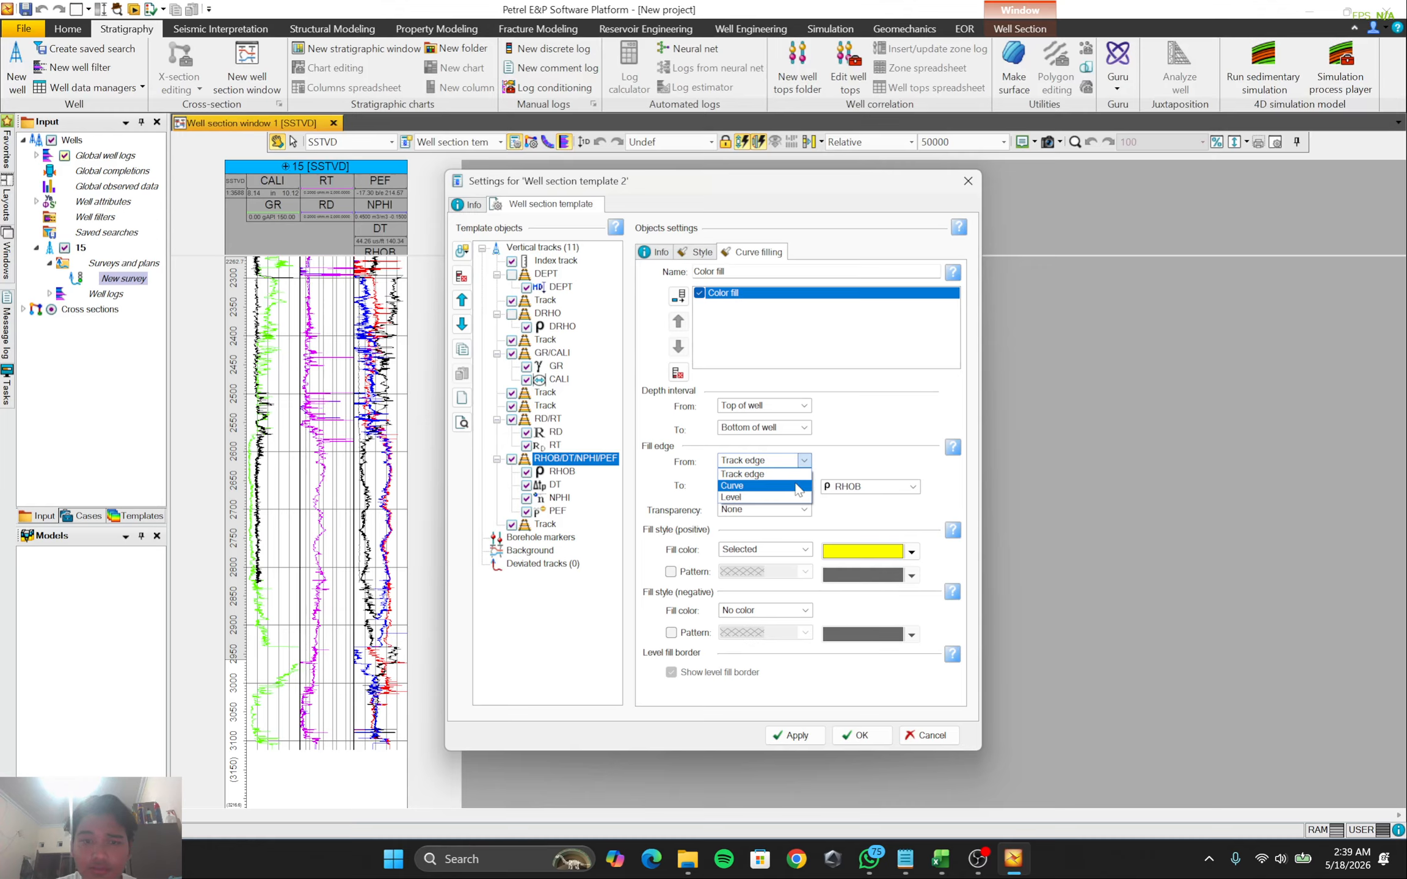
pyautogui.click(797, 487)
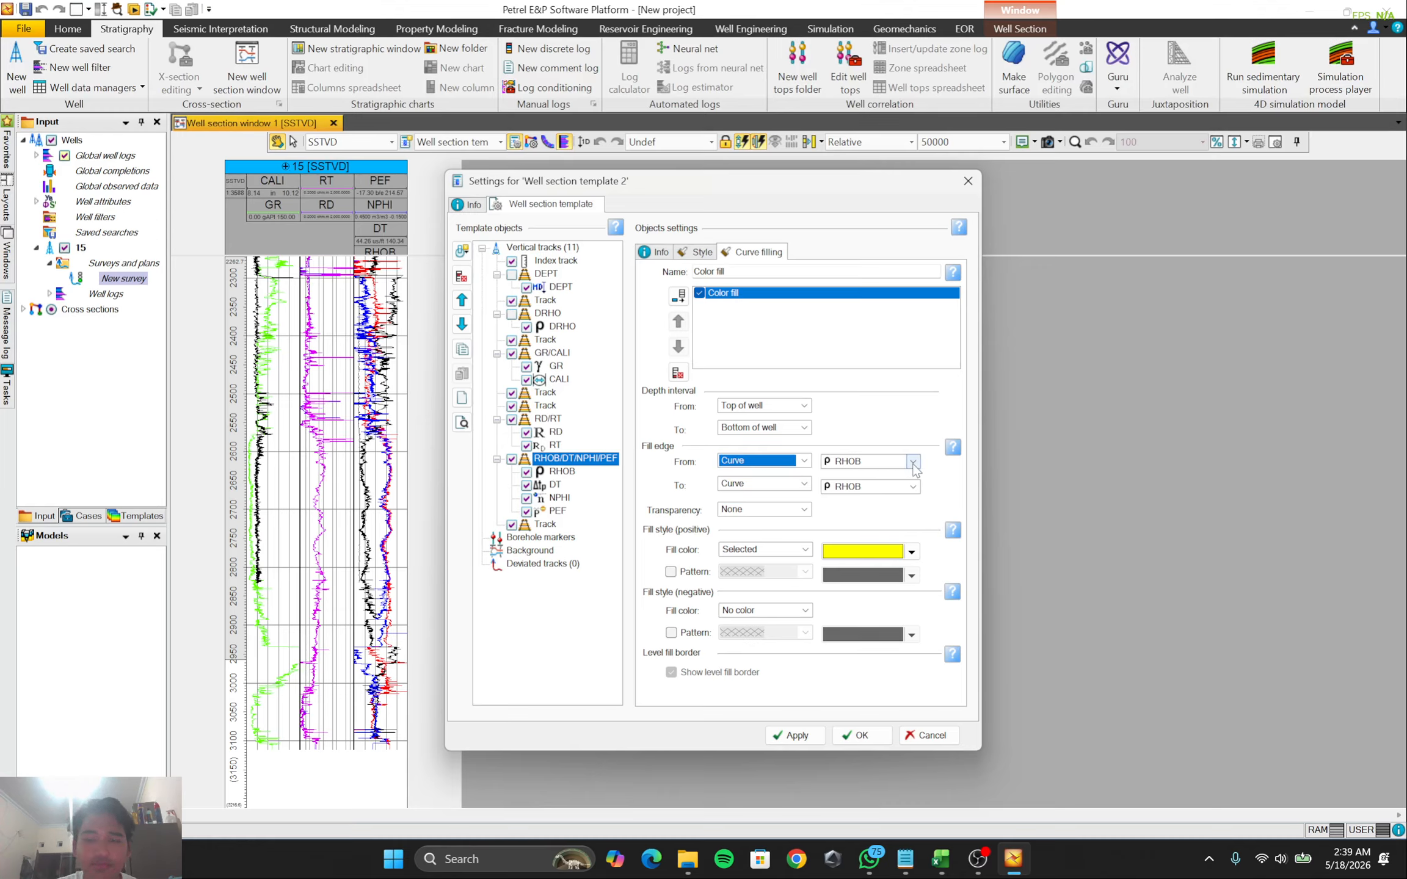
pyautogui.click(912, 487)
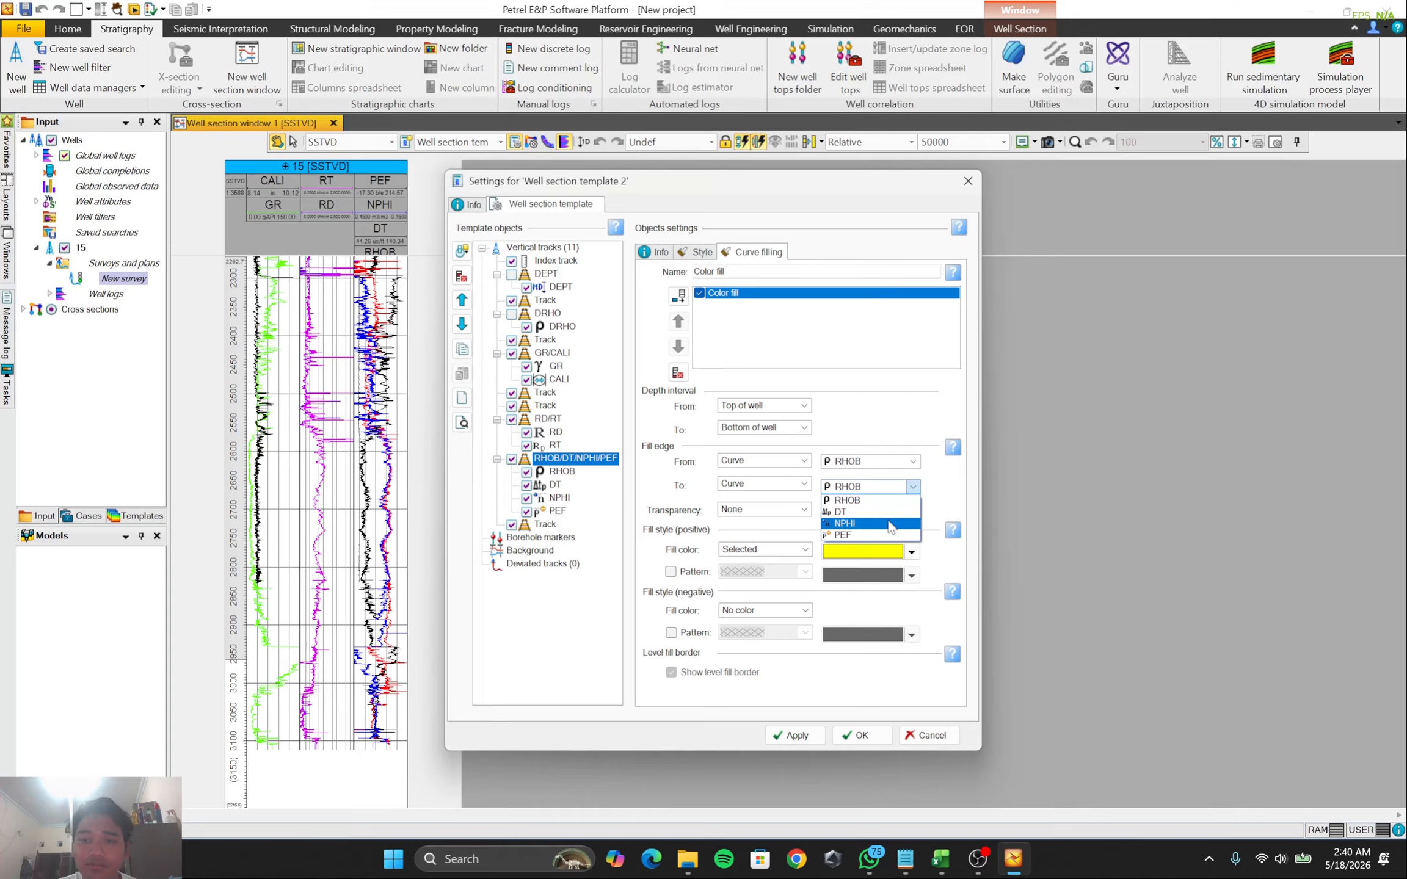
pyautogui.click(891, 524)
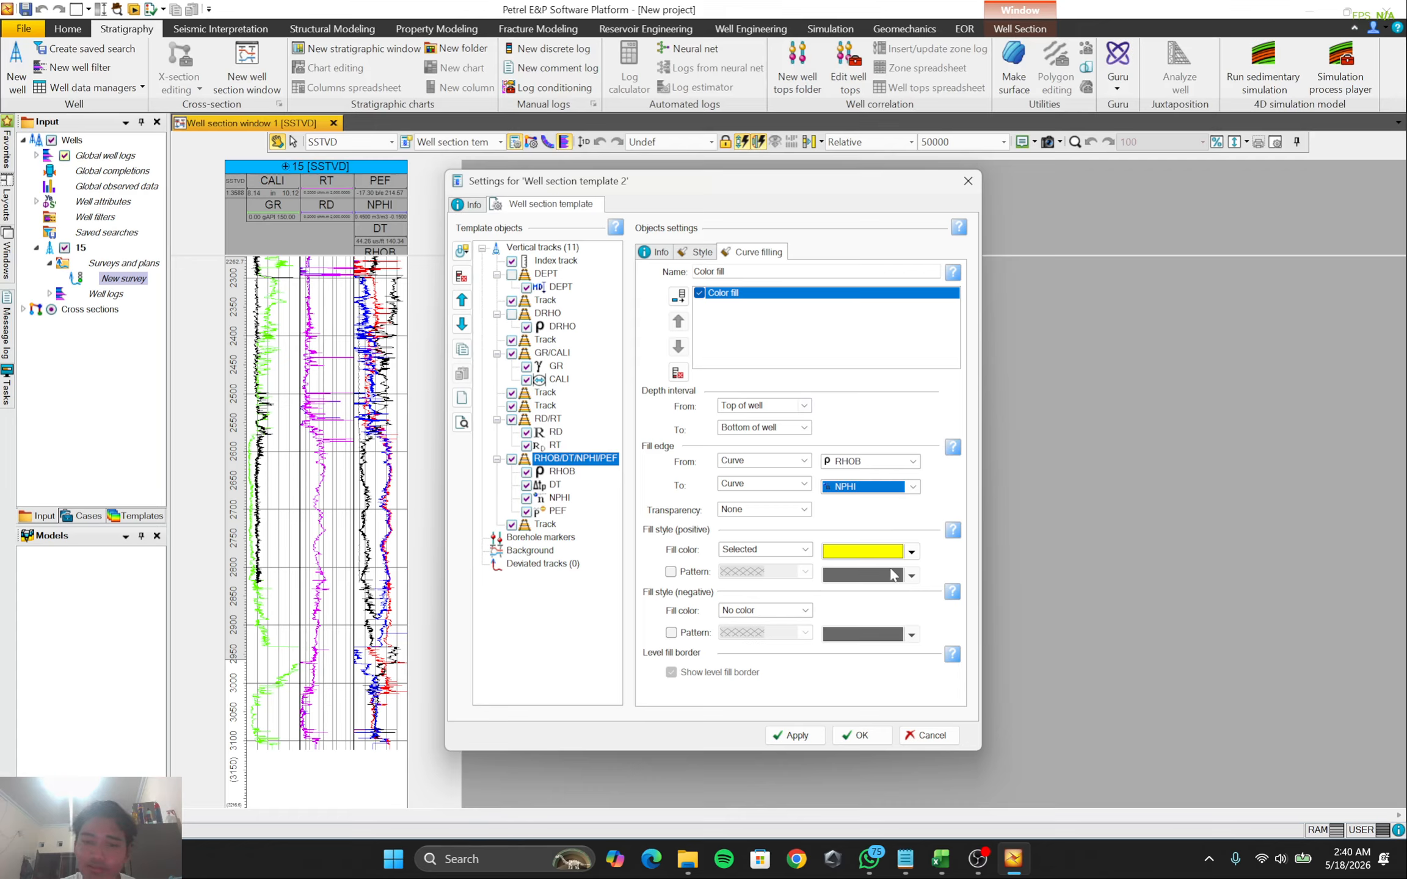
pyautogui.click(796, 735)
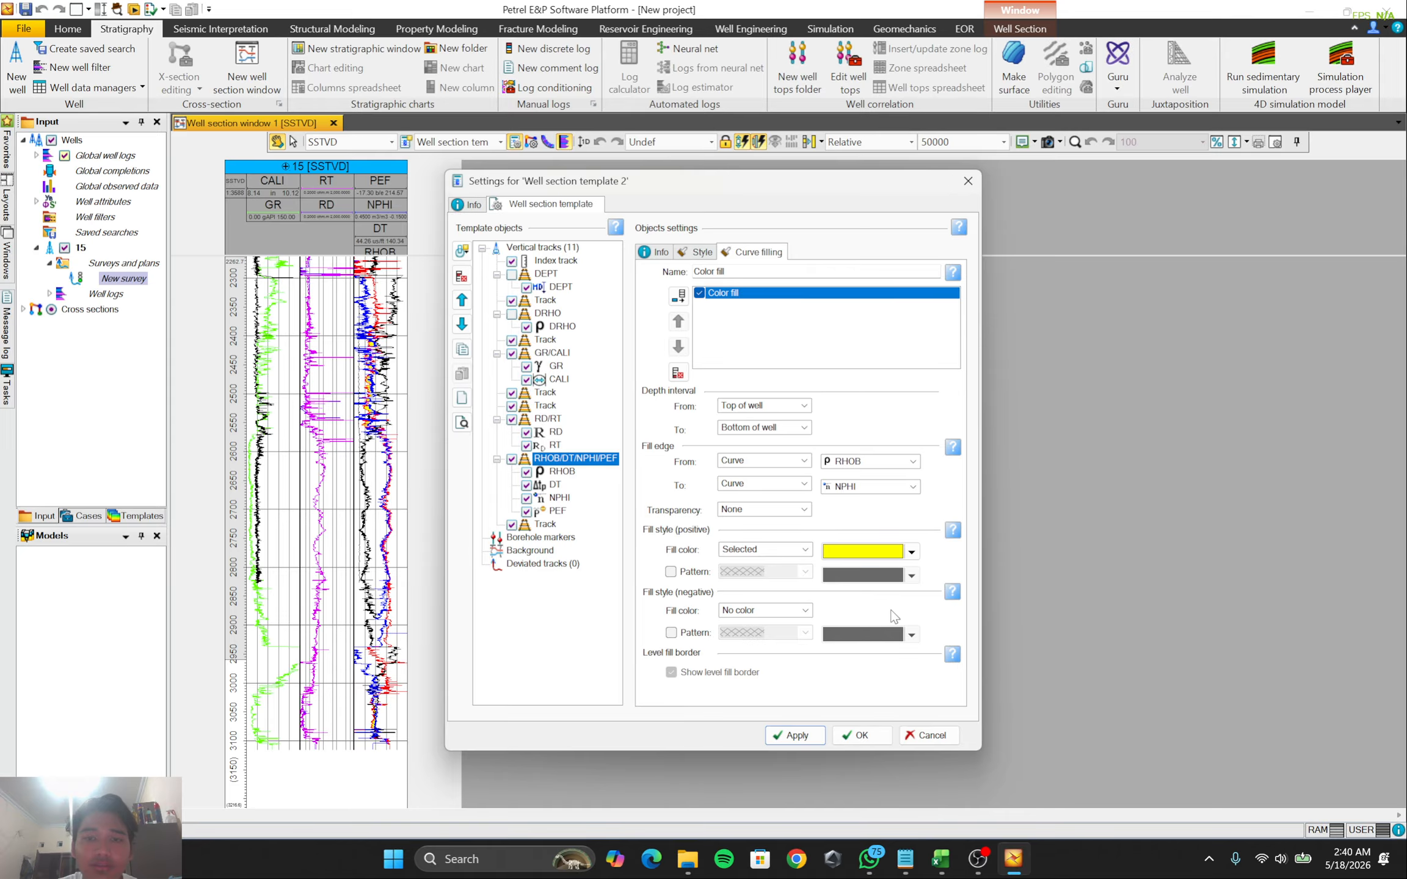
pyautogui.click(850, 735)
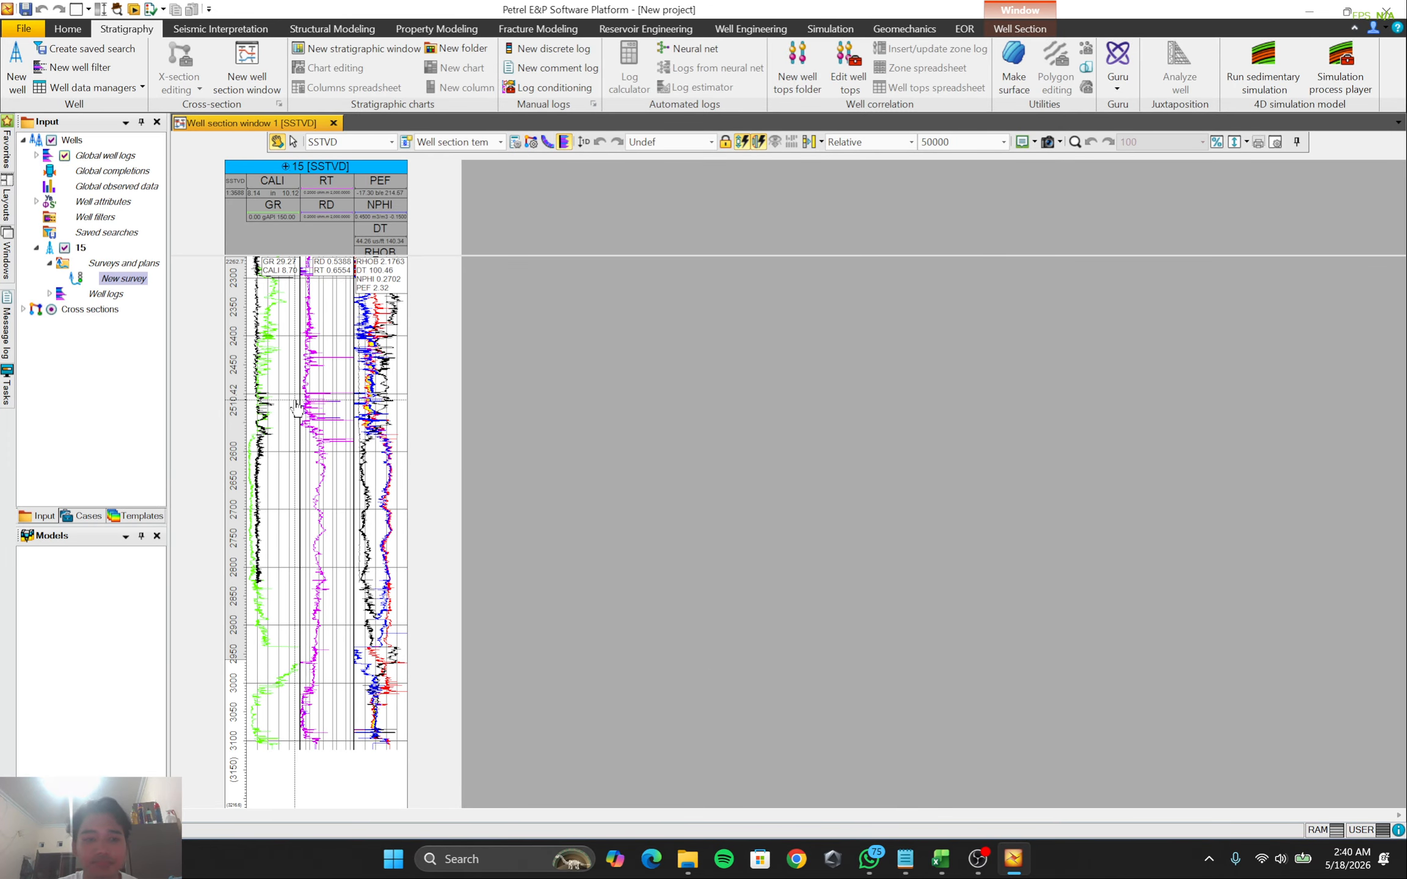
# Enlarge the header area to fit the RHOB and Color fill labels and review the filled curves along the well
pyautogui.scroll(5, 343, 382)
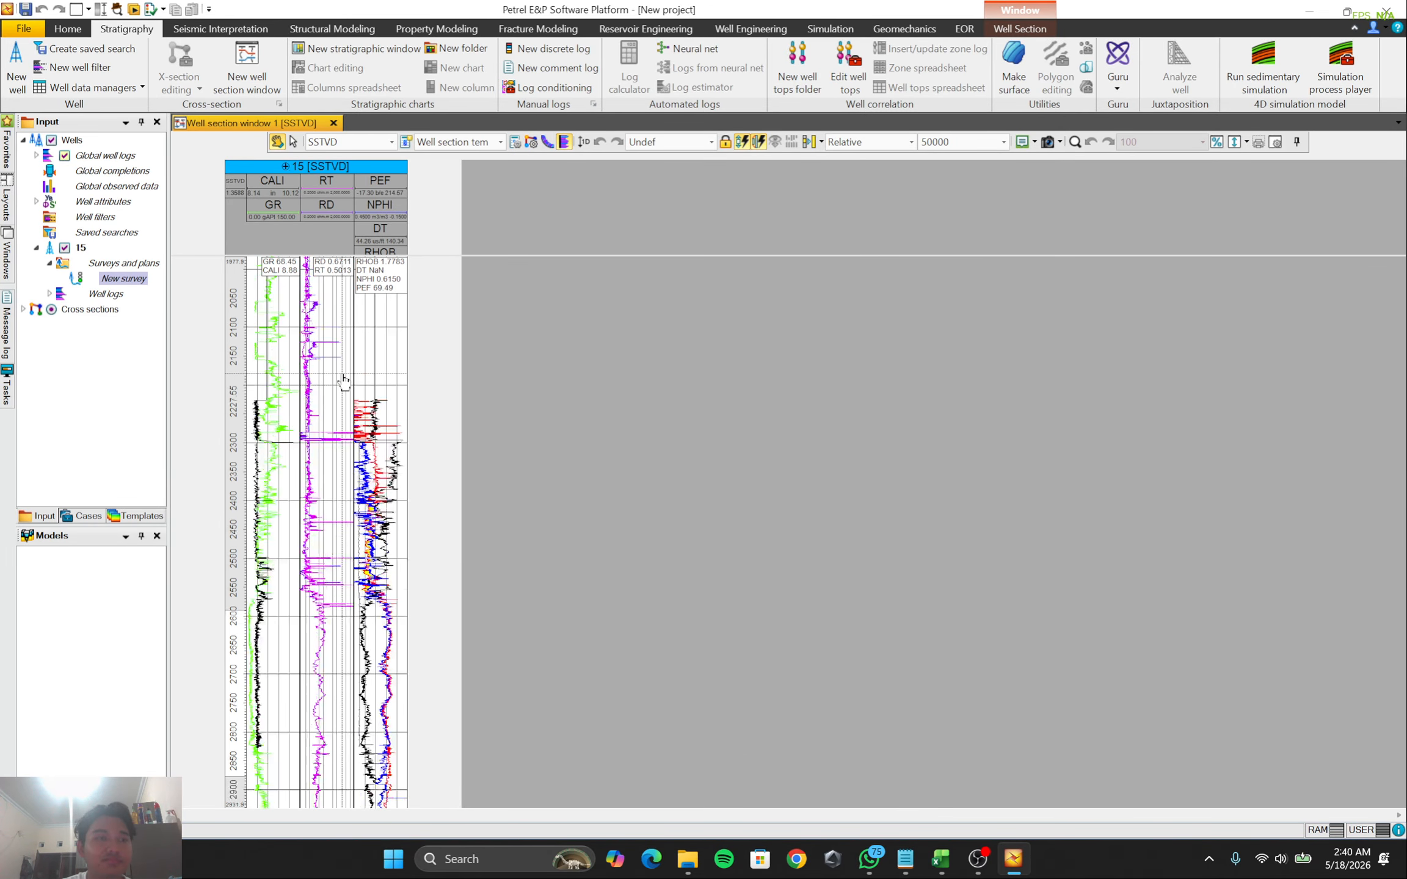
pyautogui.scroll(13, 342, 375)
pyautogui.scroll(-8, 344, 376)
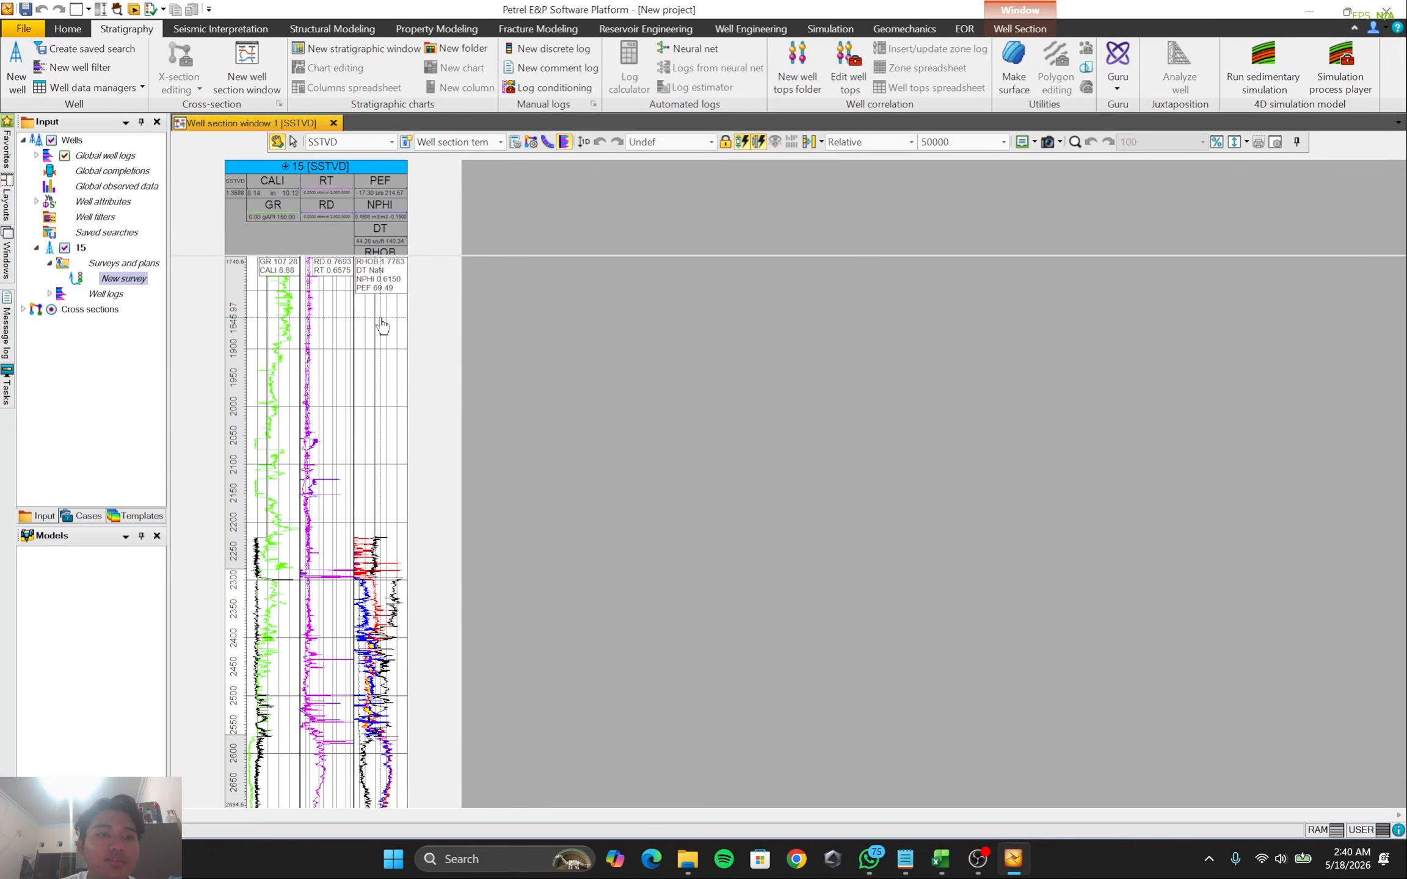
pyautogui.moveTo(325, 256); pyautogui.dragTo(390, 285)
pyautogui.scroll(-3, 401, 325)
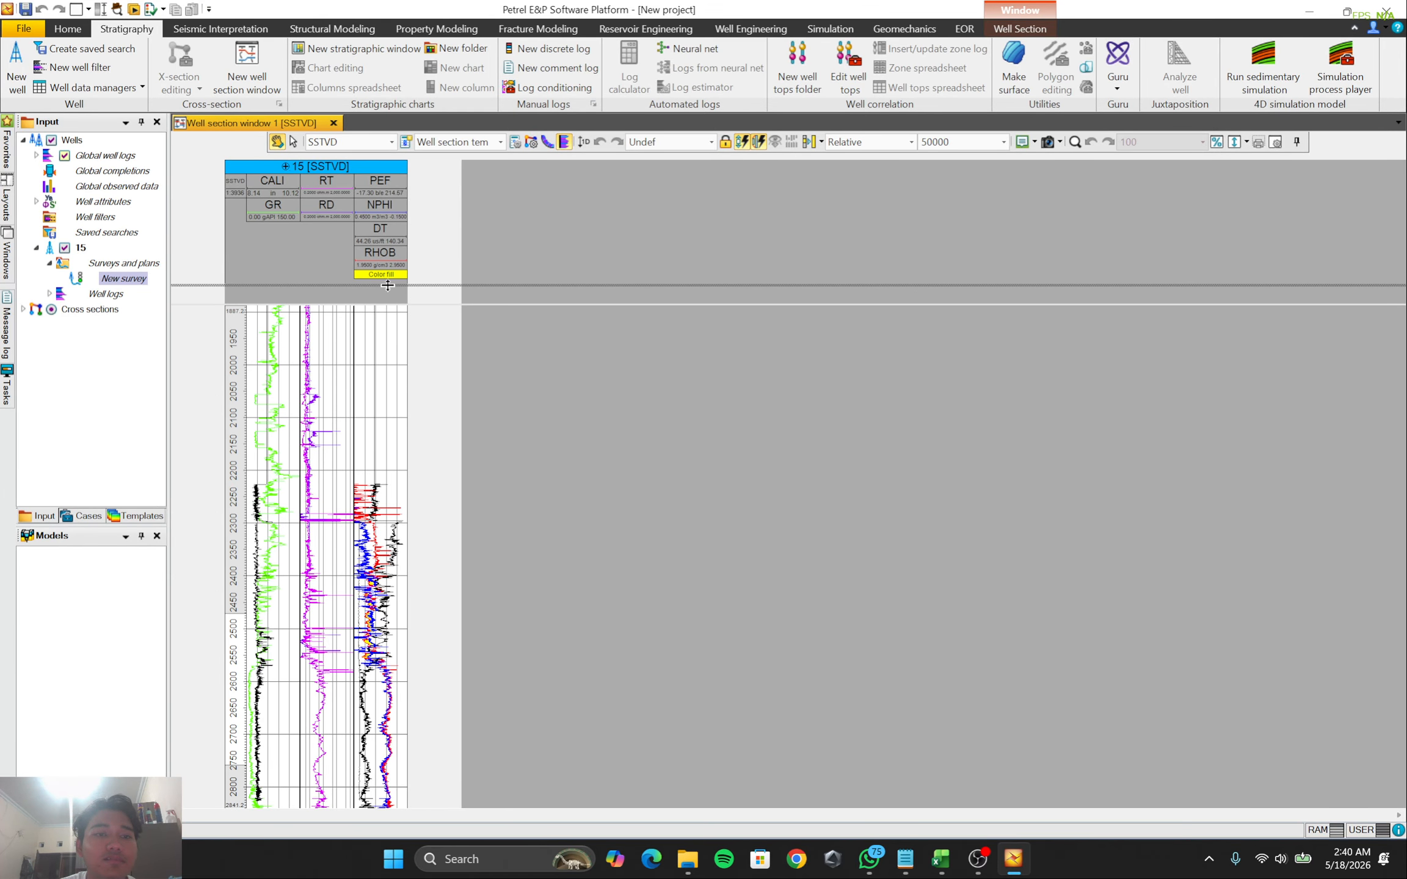
pyautogui.scroll(-2, 404, 428)
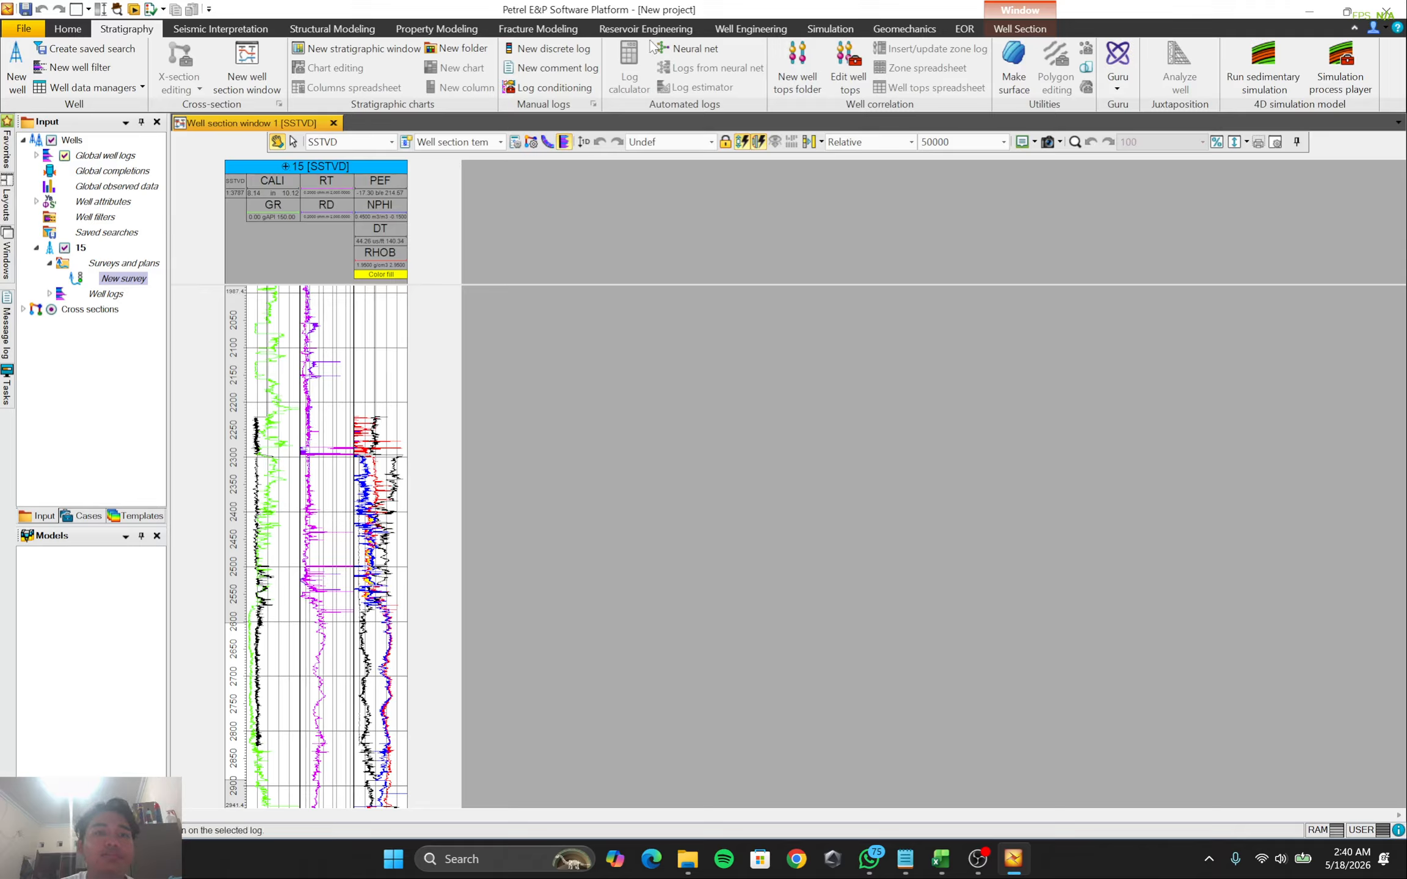
# Add a new discrete log to all wells using the Lithologies template
pyautogui.click(550, 48)
pyautogui.click(386, 179)
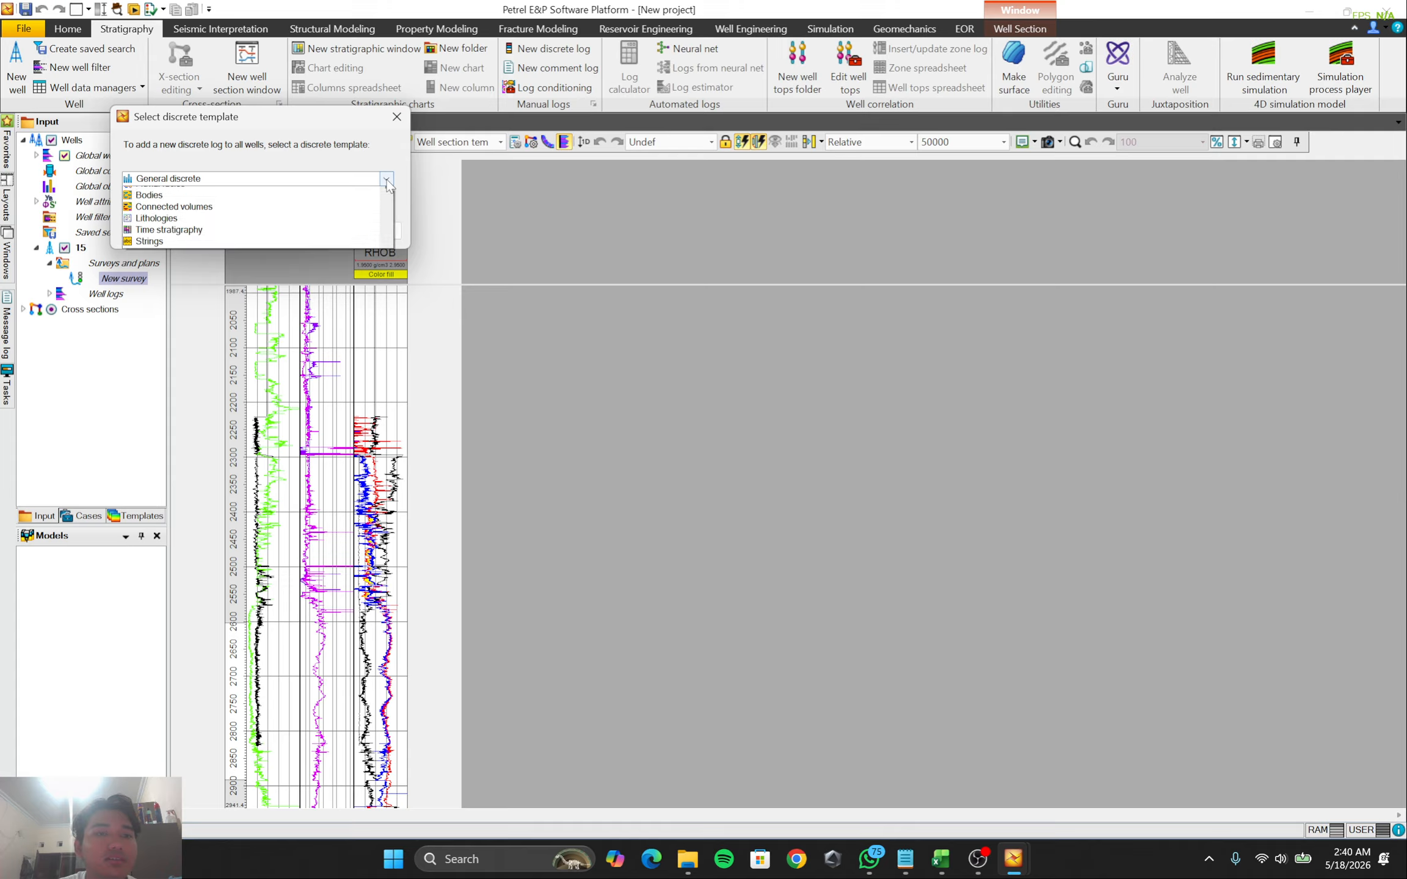
pyautogui.click(328, 251)
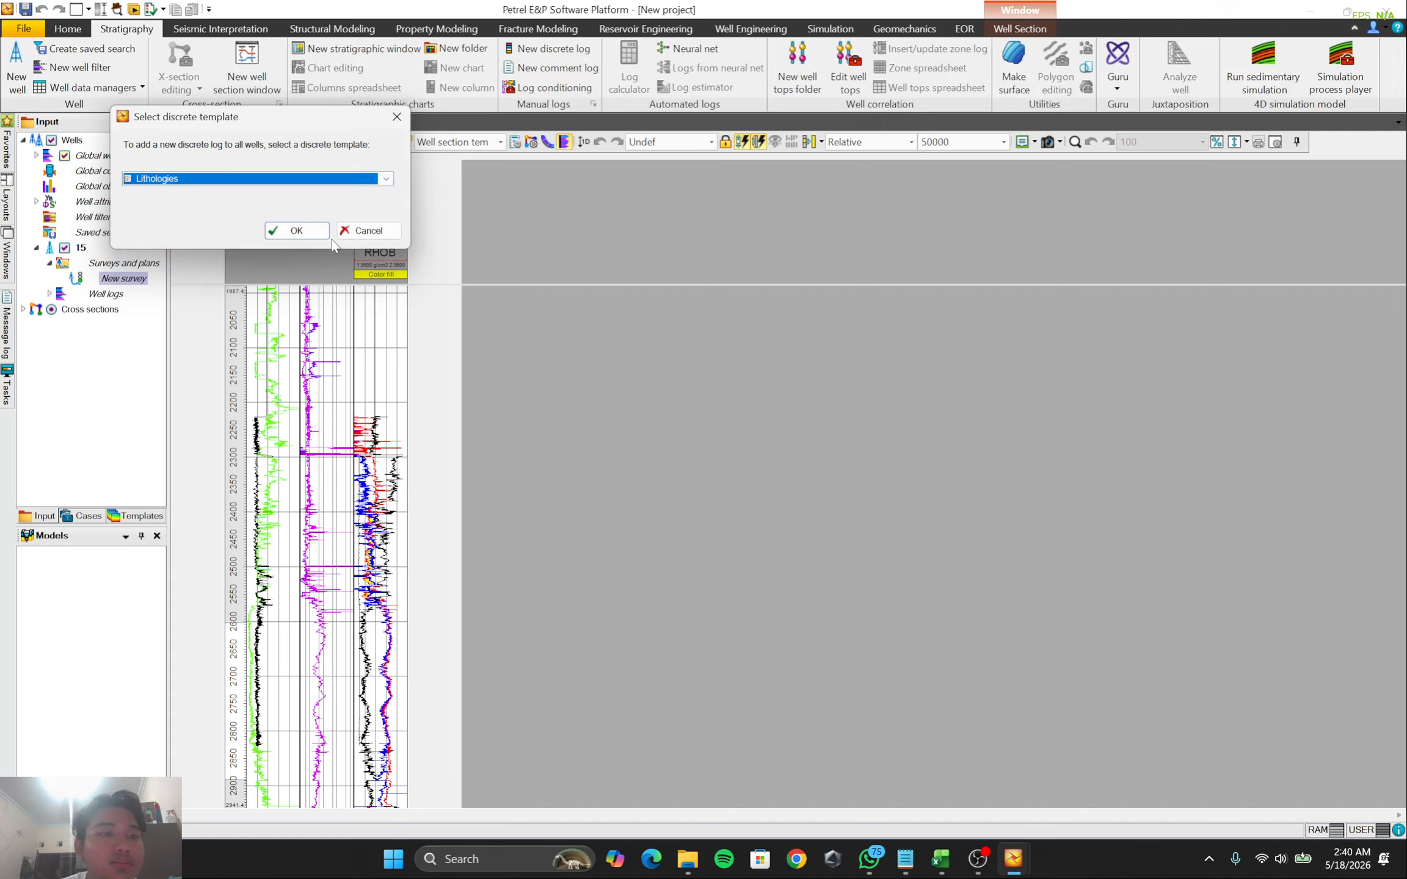
pyautogui.click(284, 229)
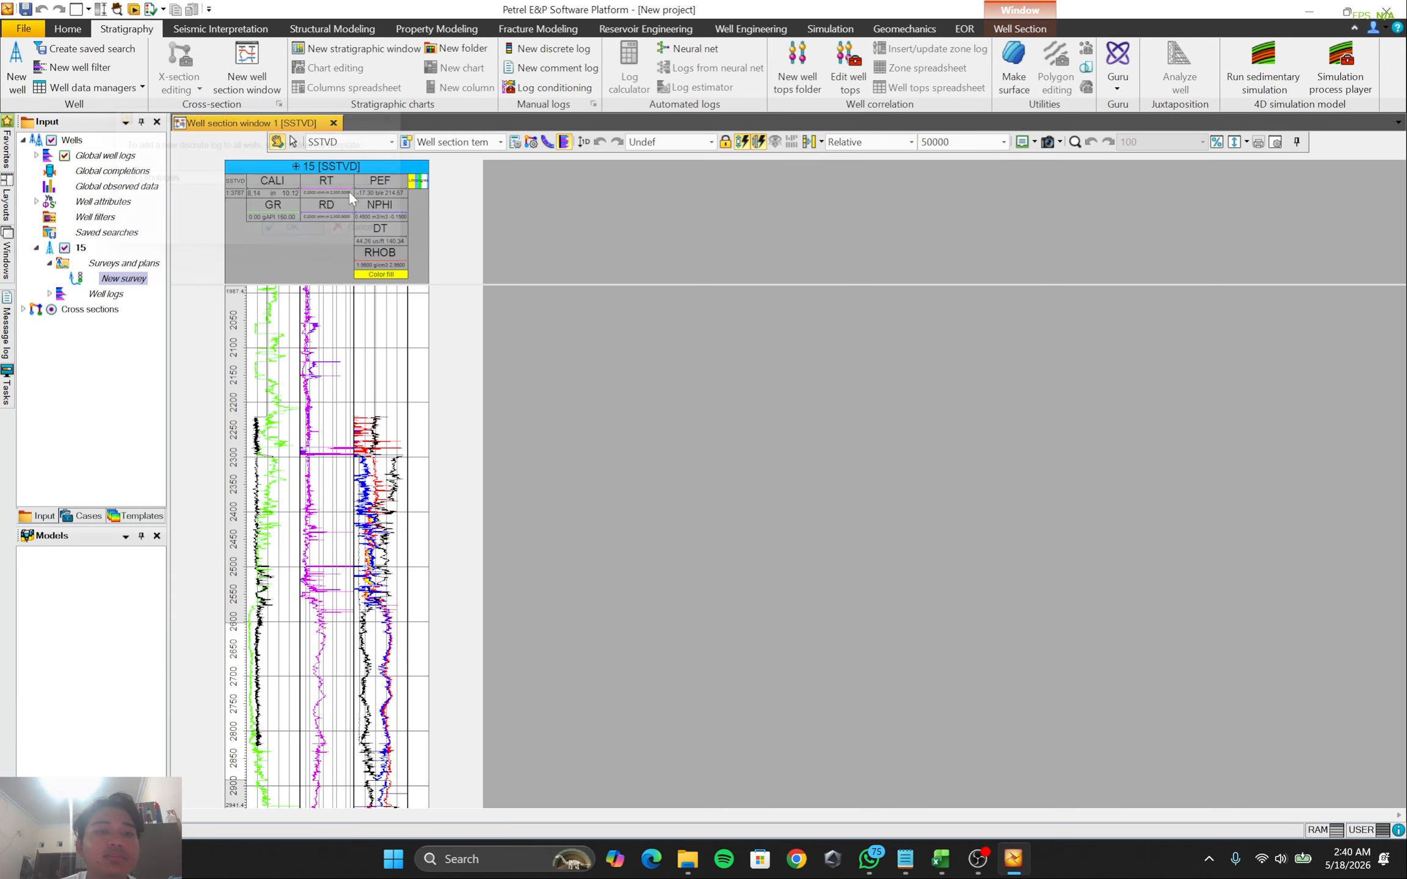
# Add a new discrete log to all wells using the Fluids template
pyautogui.click(546, 48)
pyautogui.click(406, 200)
pyautogui.scroll(-5, 342, 226)
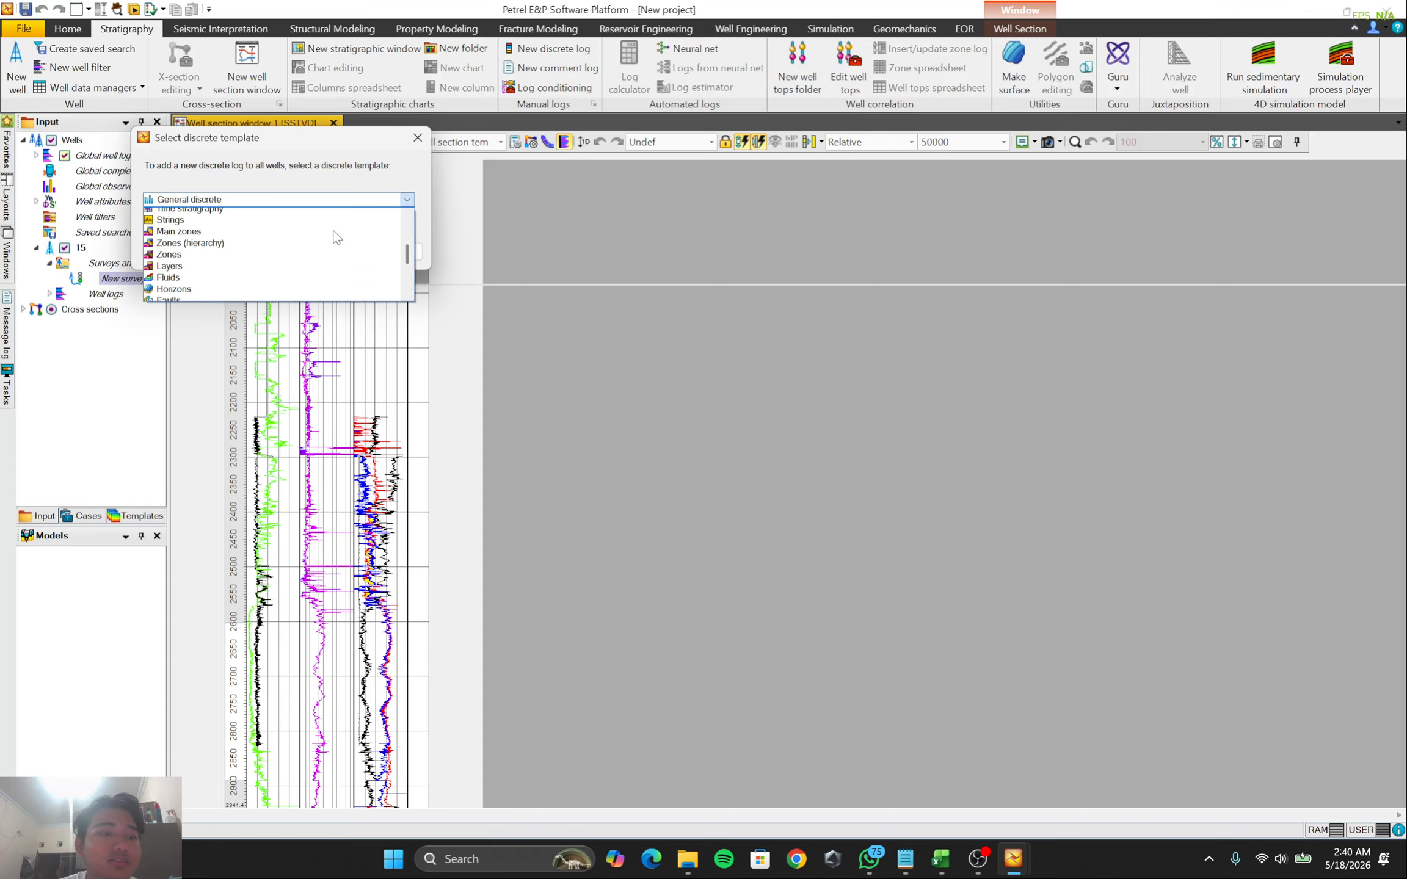
pyautogui.click(310, 226)
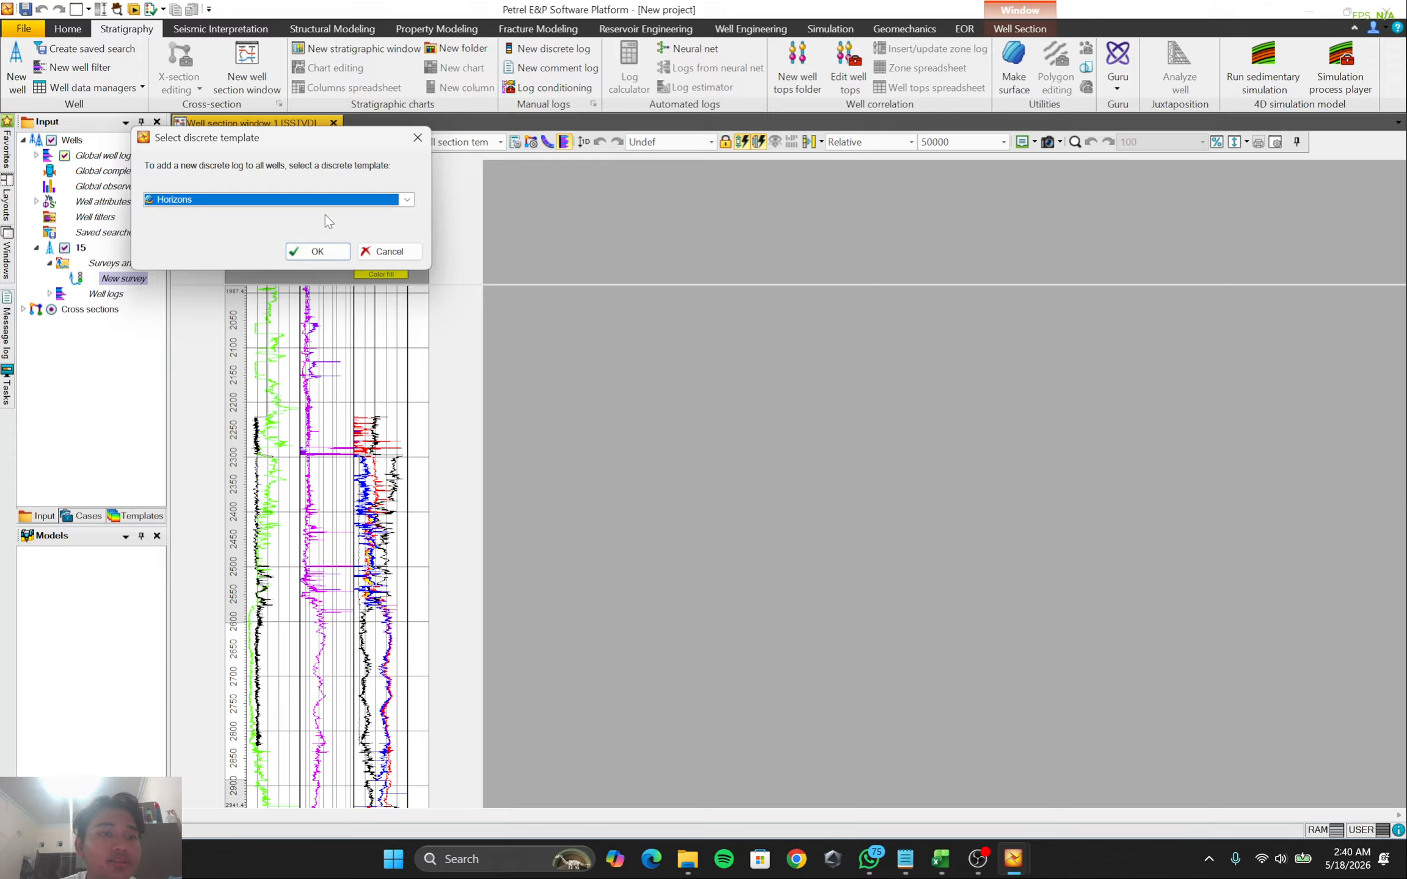
pyautogui.click(407, 200)
pyautogui.scroll(3, 306, 269)
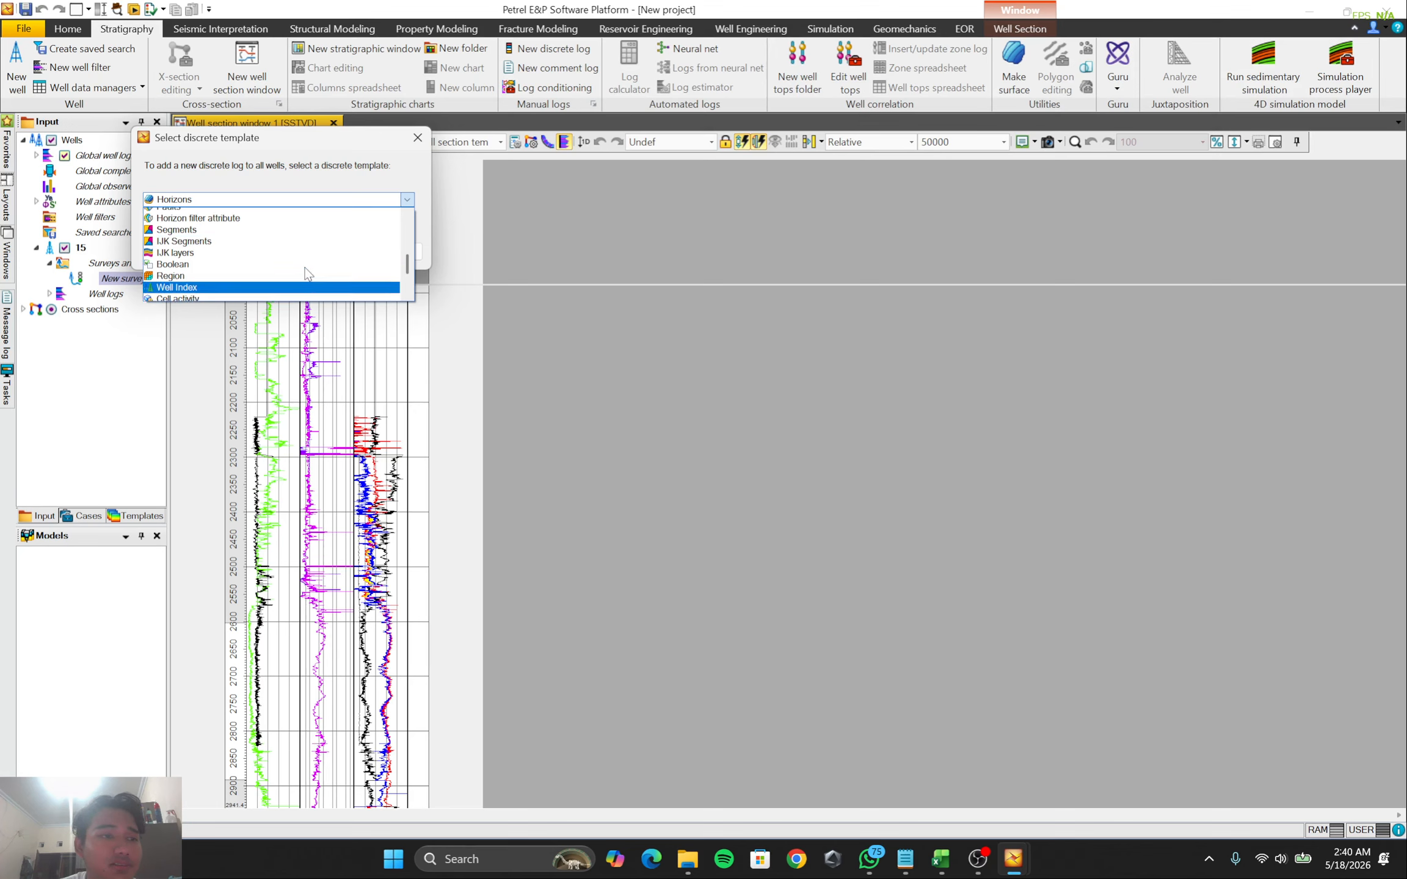
pyautogui.click(305, 271)
pyautogui.click(325, 244)
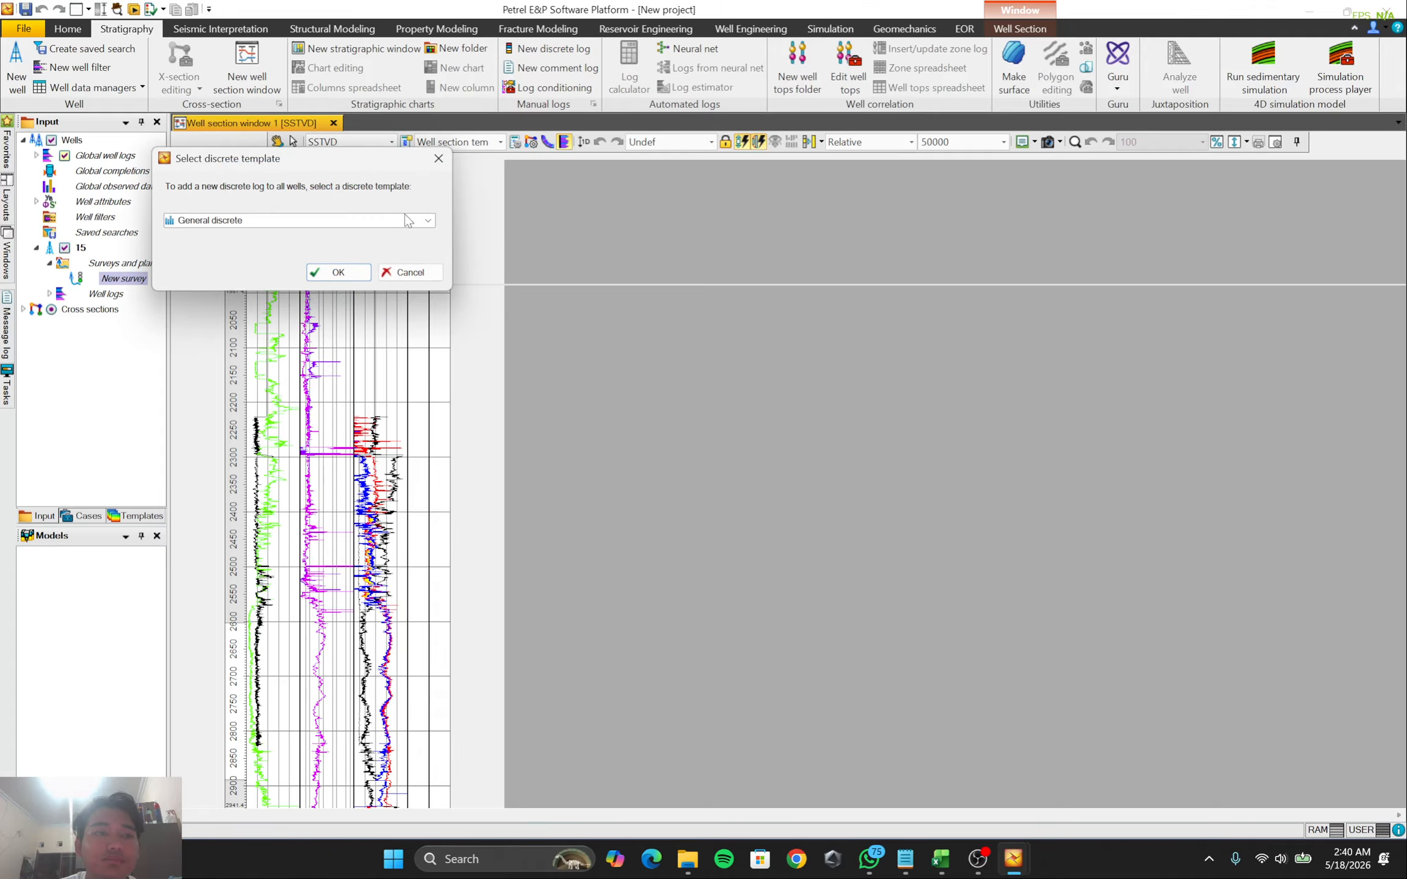
# Add another discrete log to all wells using the Zones template
pyautogui.click(428, 222)
pyautogui.scroll(-3, 368, 257)
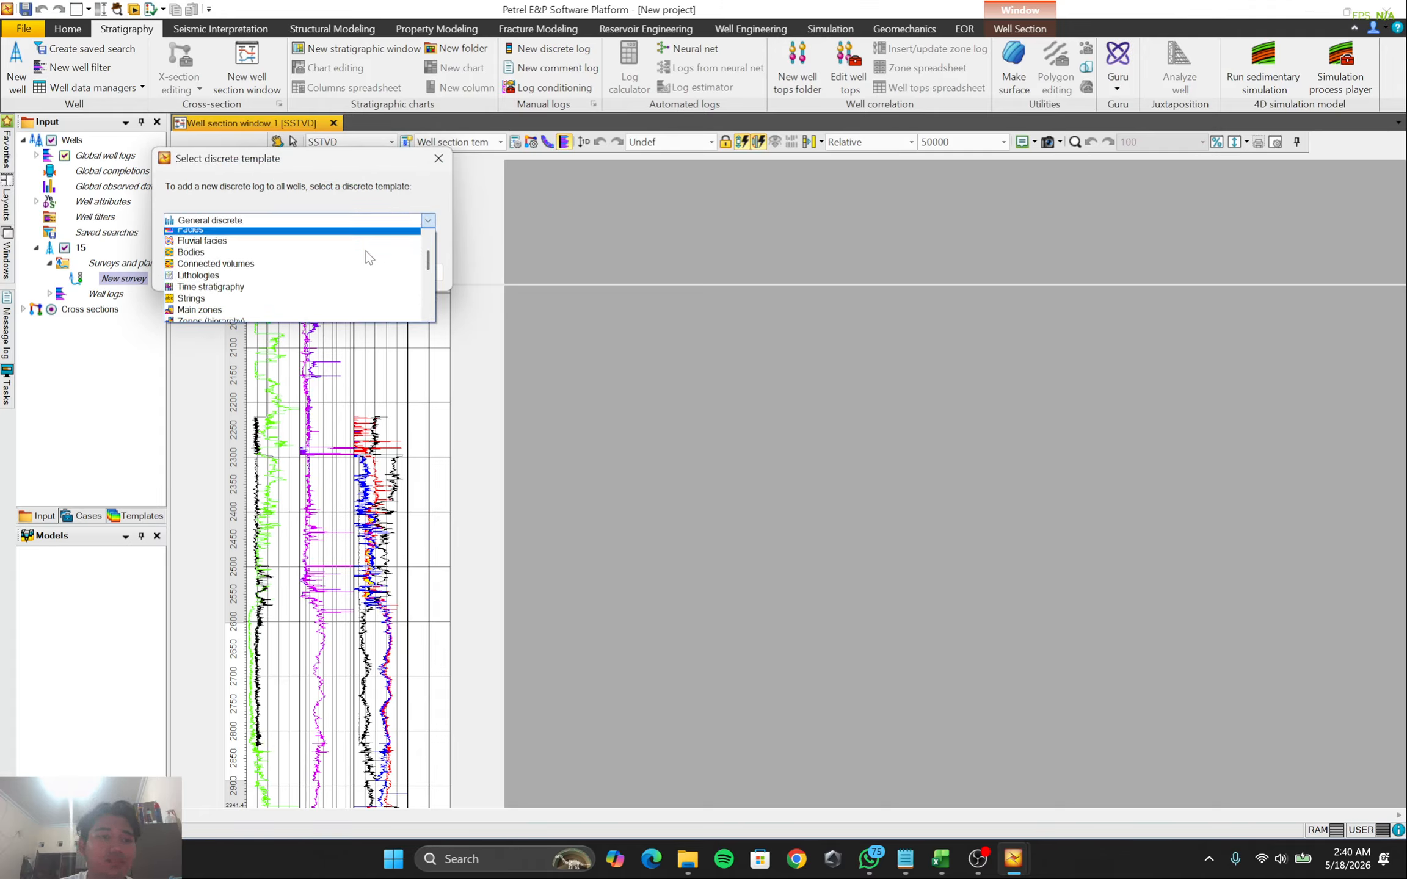
pyautogui.scroll(1, 367, 257)
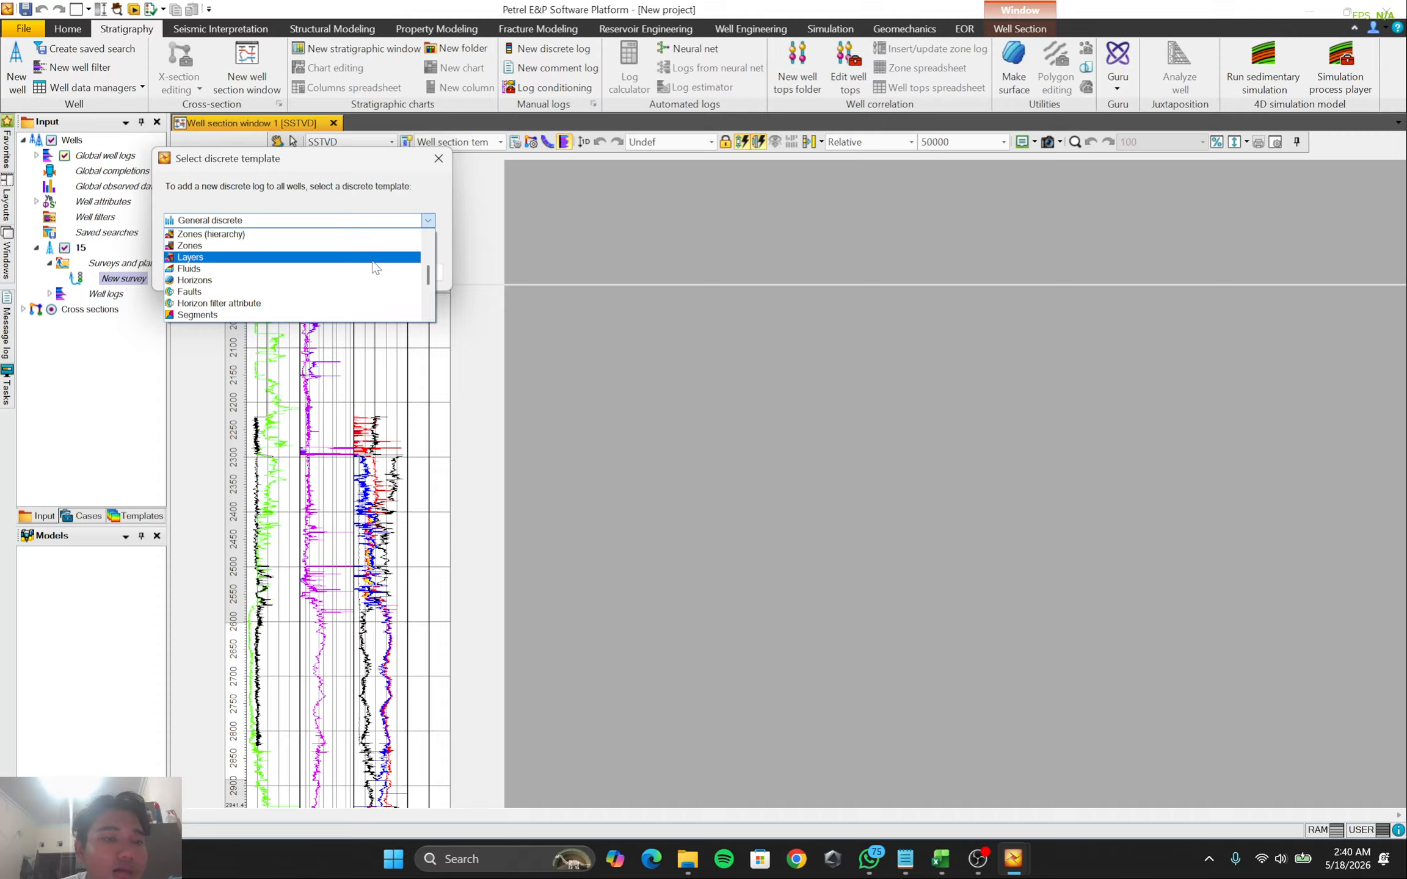
pyautogui.scroll(2, 340, 269)
pyautogui.click(341, 276)
pyautogui.click(351, 275)
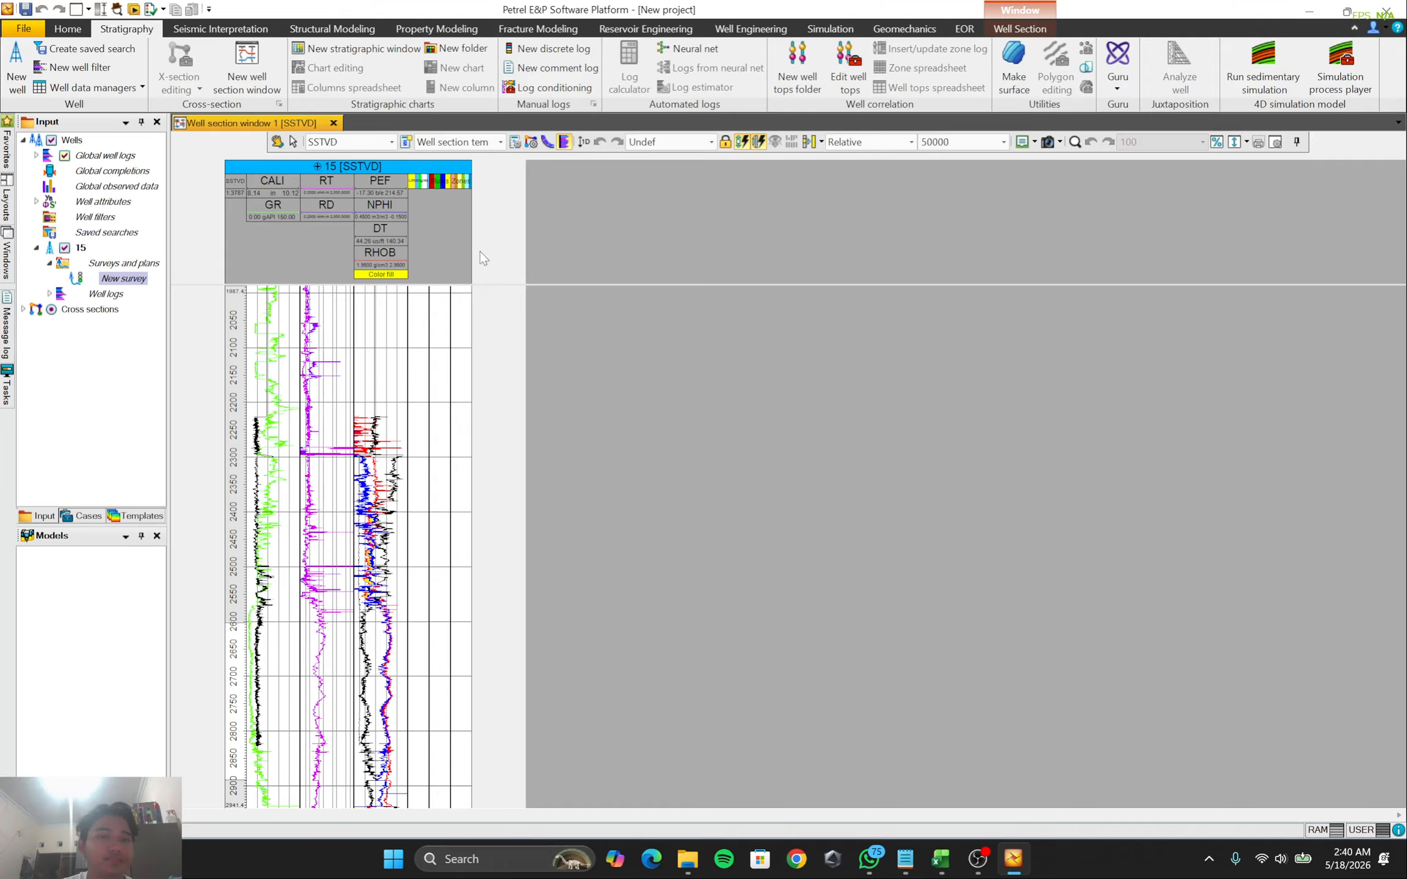
# Expand well 15's logs and open the color table of the Lithologies log for editing
pyautogui.click(23, 309)
pyautogui.click(22, 309)
pyautogui.click(49, 294)
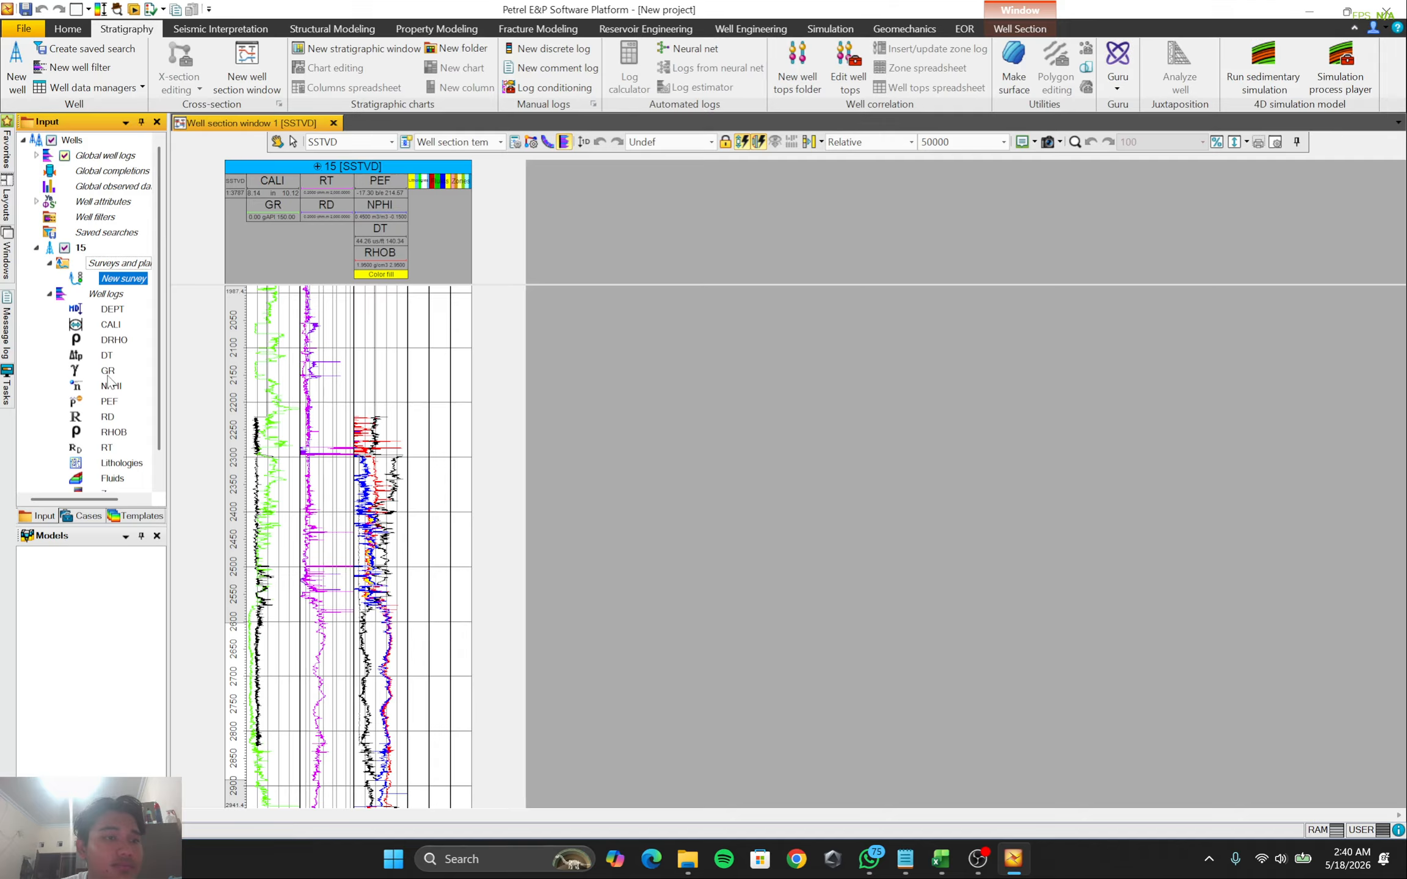
pyautogui.scroll(-1, 109, 380)
pyautogui.click(122, 434)
pyautogui.rightClick(121, 434)
pyautogui.click(184, 441)
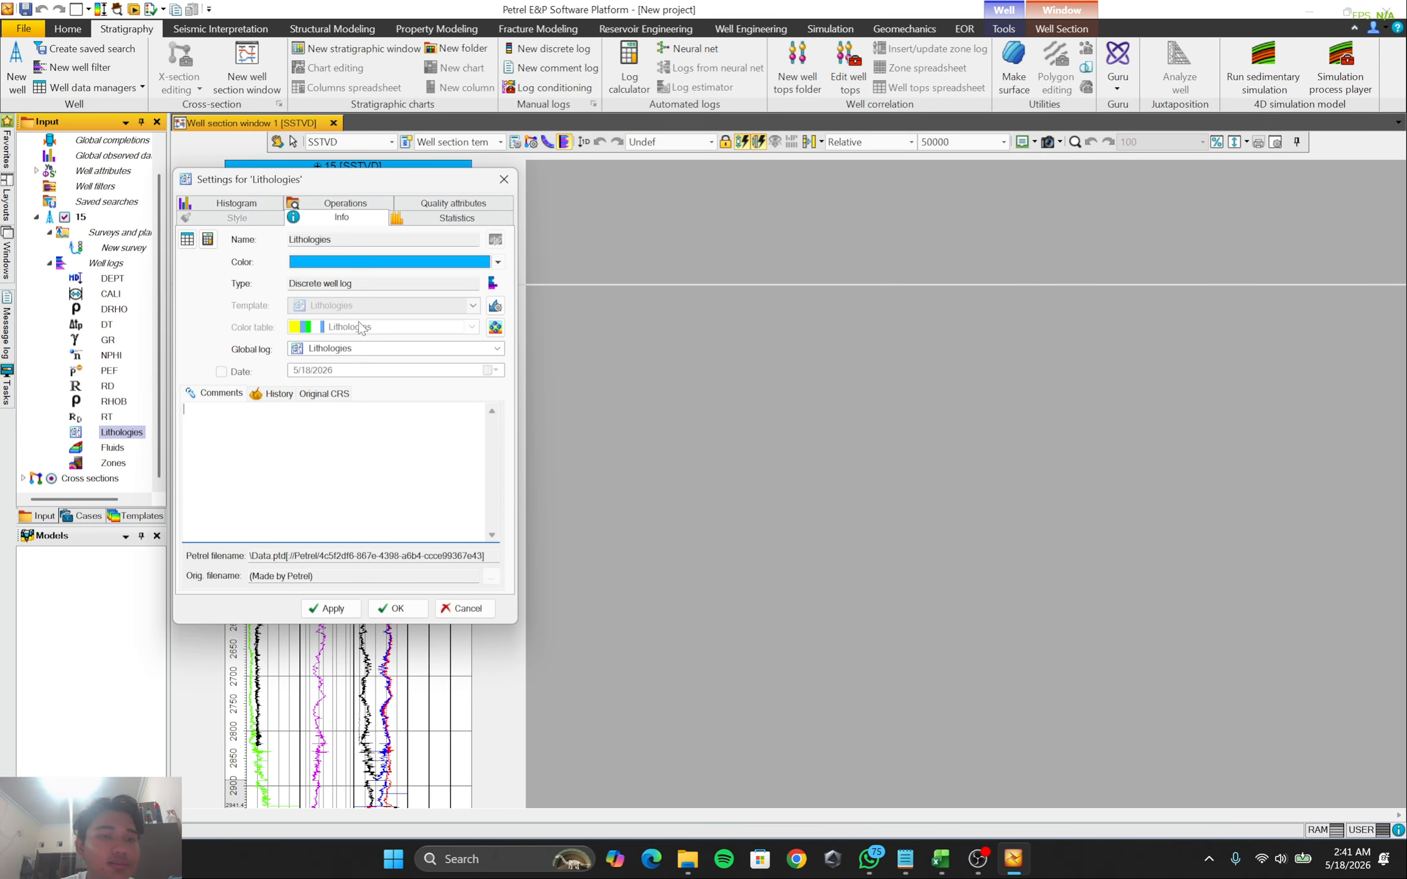
pyautogui.click(496, 327)
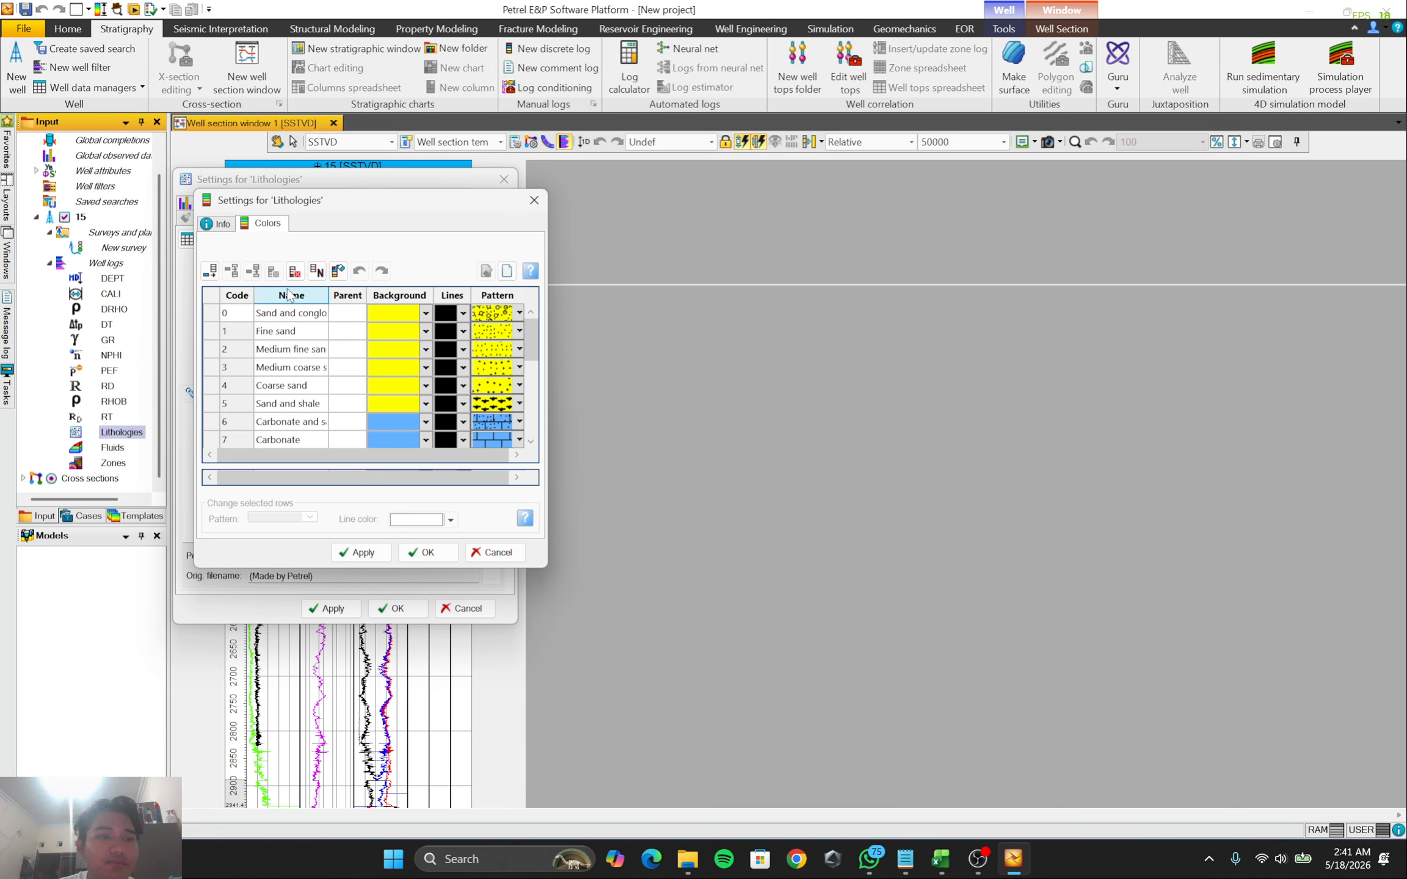
# Delete the last rows of the Lithologies color table, keeping only codes 0, 1 and 2
pyautogui.scroll(-4, 297, 275)
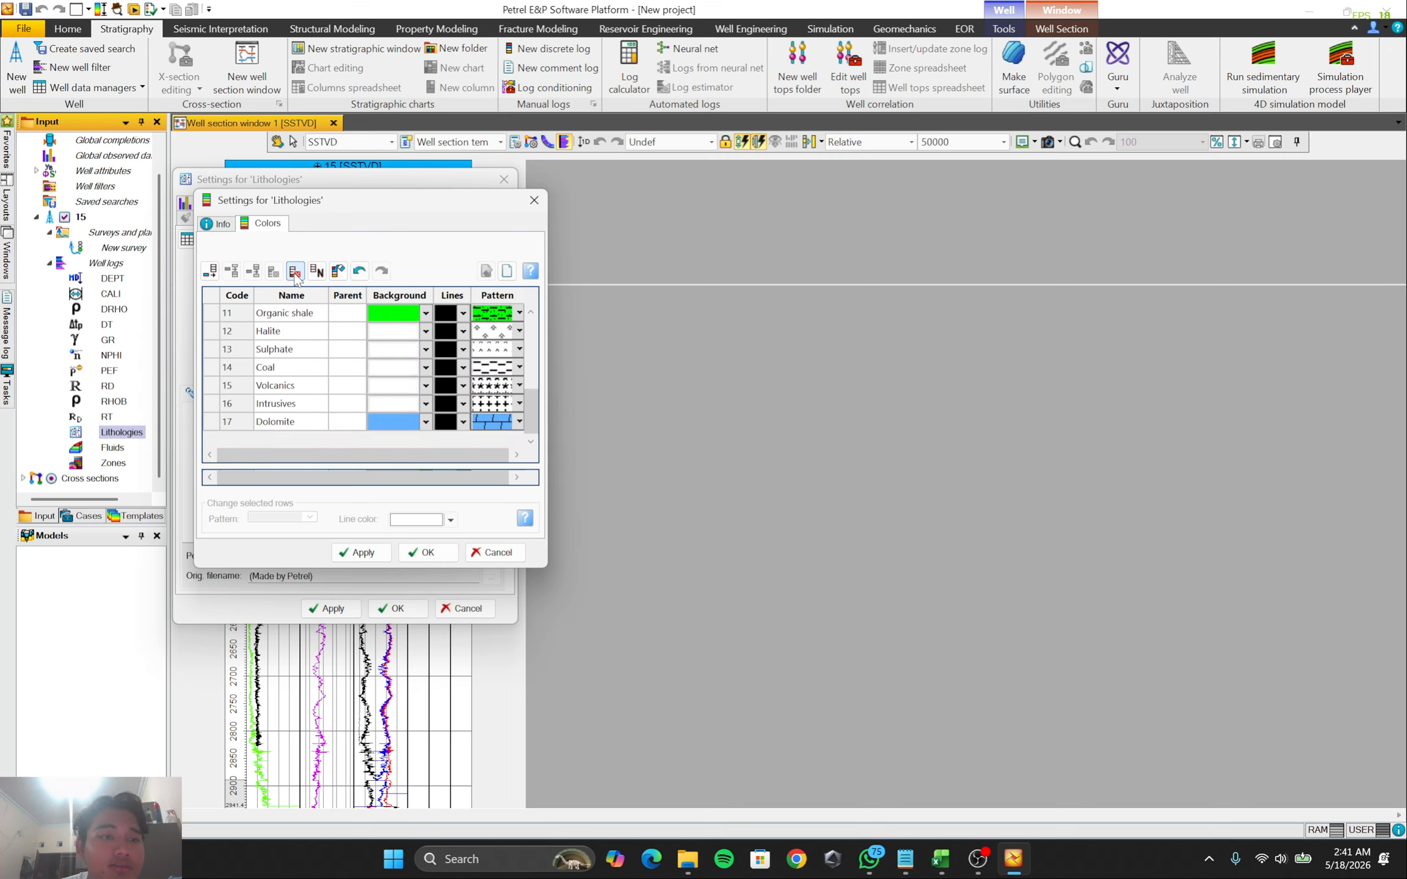
pyautogui.scroll(2, 296, 276)
pyautogui.doubleClick(295, 270)
pyautogui.click(295, 271)
pyautogui.doubleClick(295, 270)
pyautogui.click(295, 270)
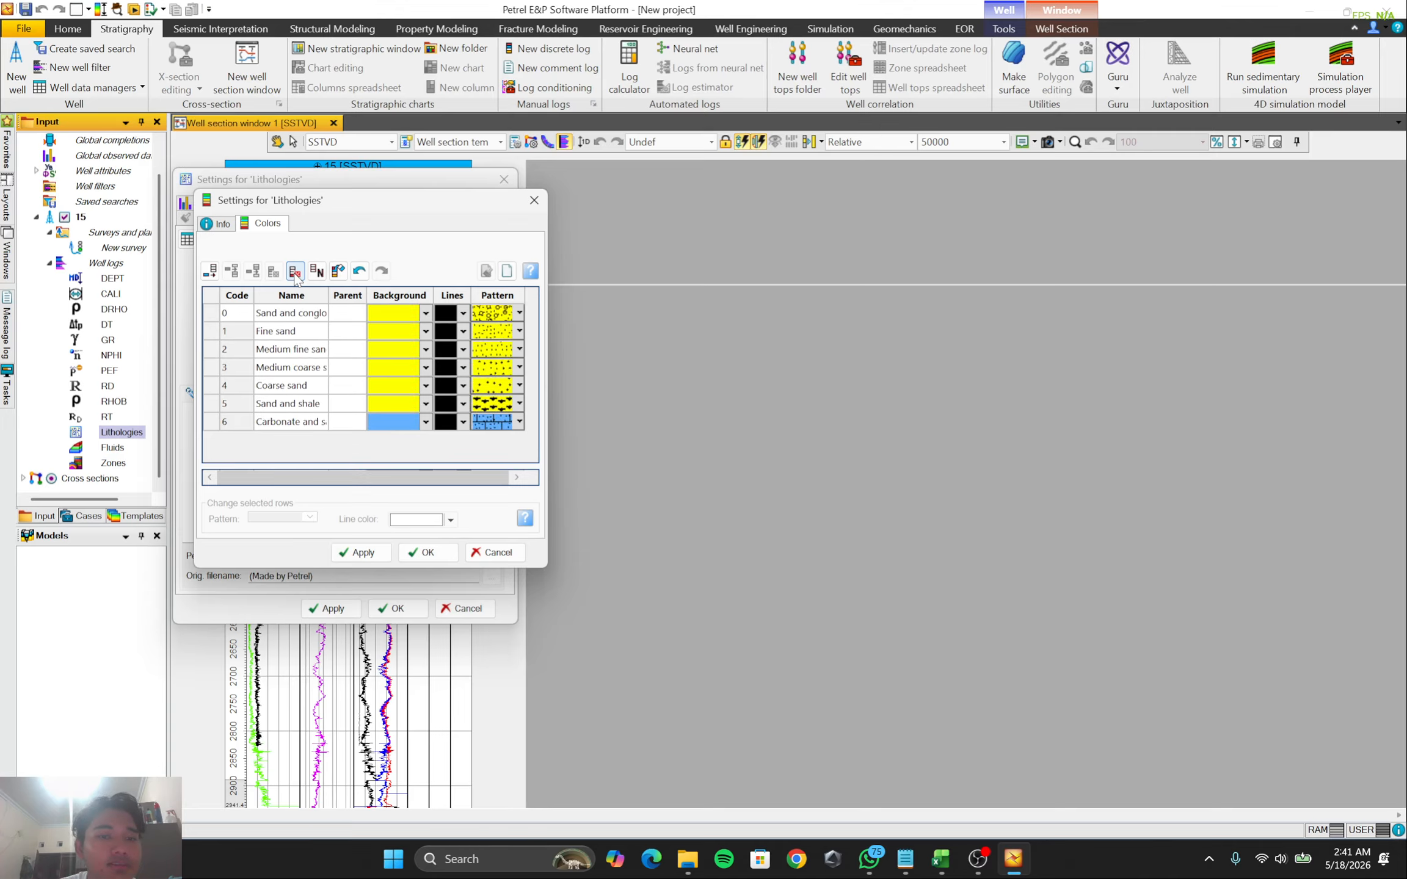
pyautogui.doubleClick(295, 270)
pyautogui.doubleClick(295, 271)
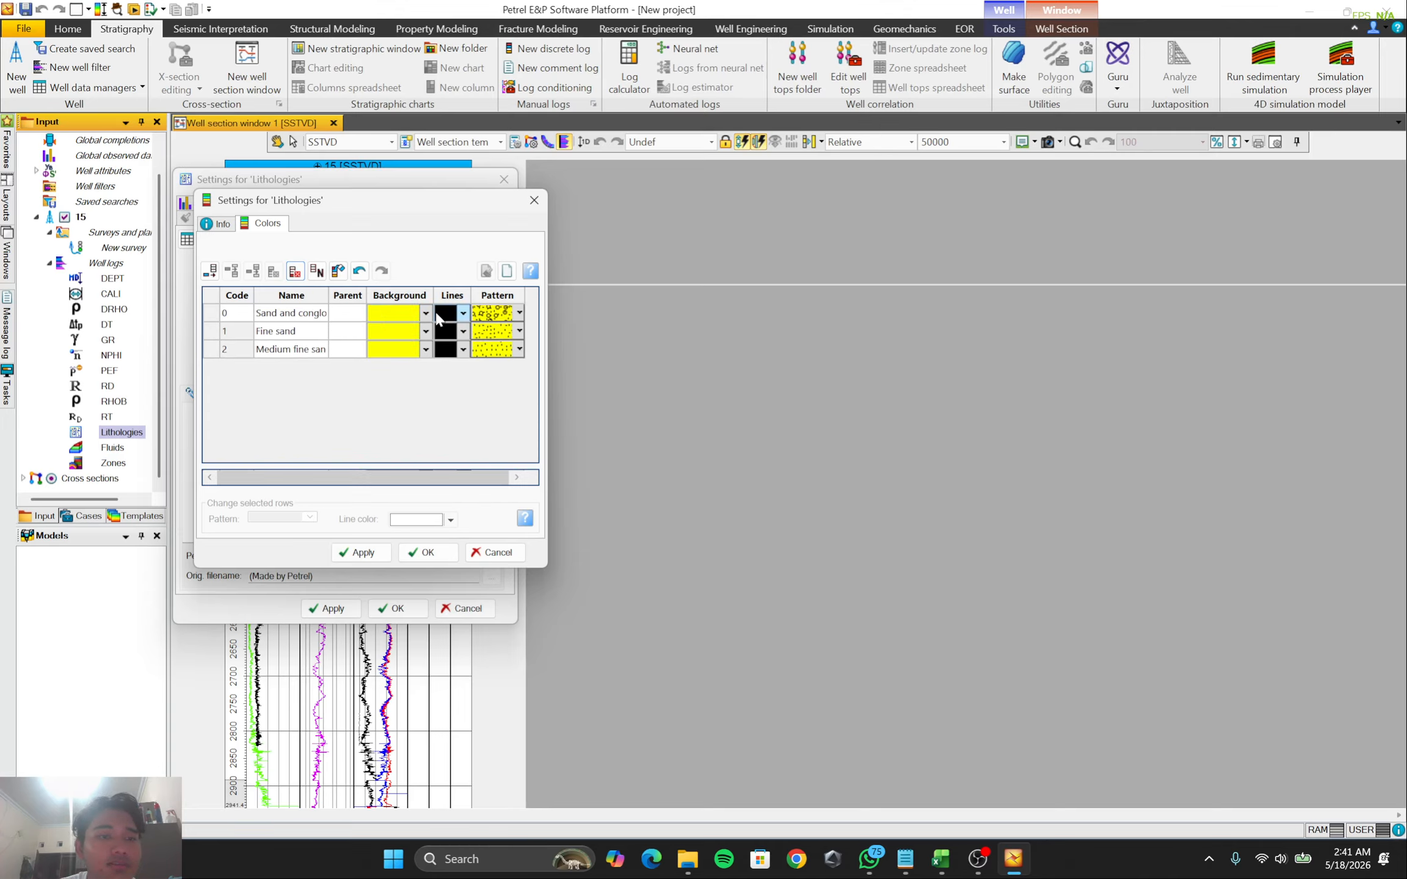
# Set a blank pattern for lithology codes 0 and 1, and give code 1 a green background
pyautogui.click(520, 313)
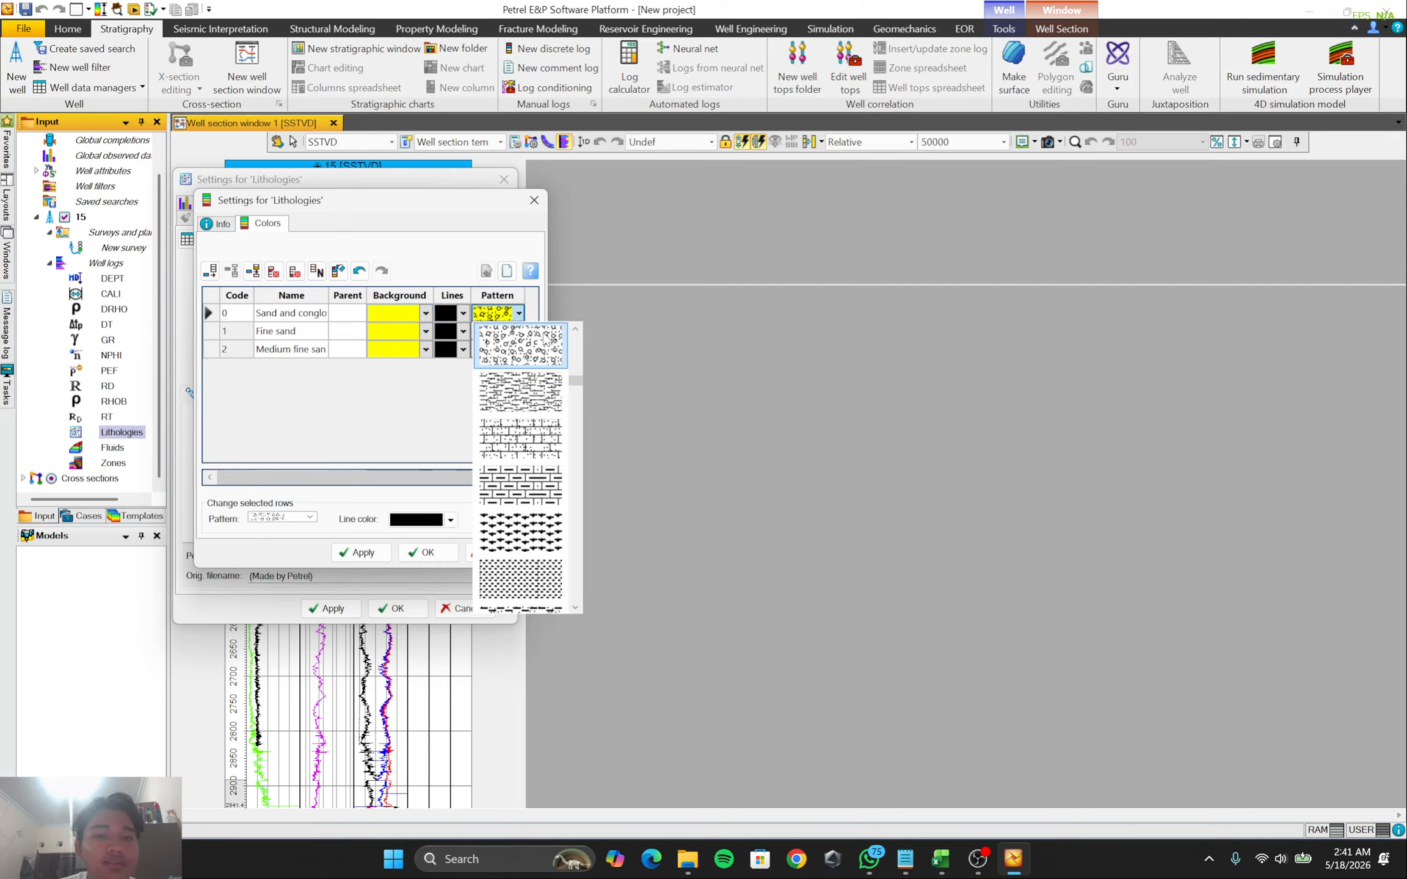
pyautogui.moveTo(578, 377); pyautogui.dragTo(577, 333)
pyautogui.click(525, 346)
pyautogui.click(426, 331)
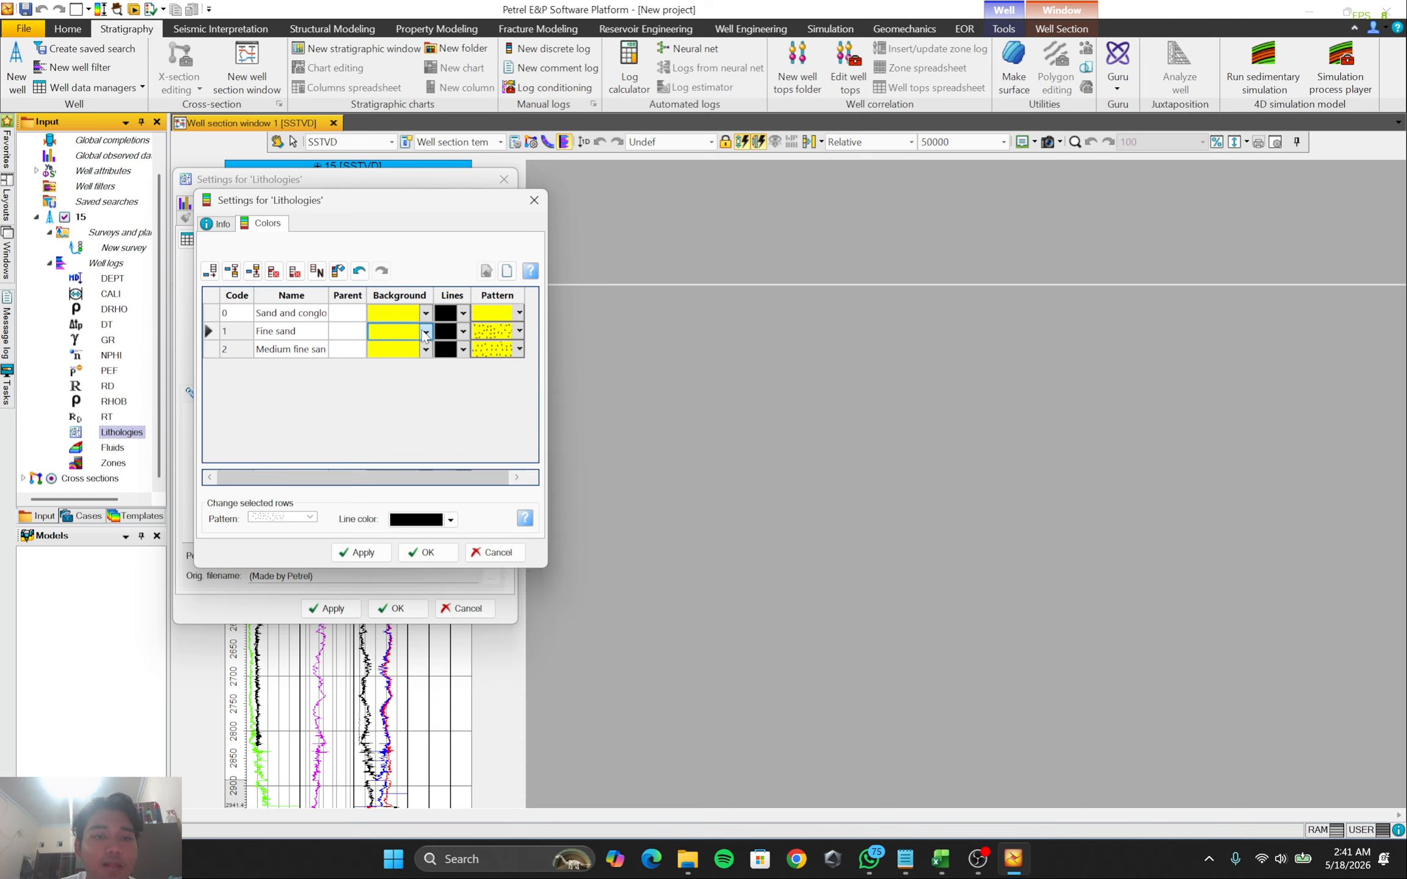
pyautogui.click(529, 407)
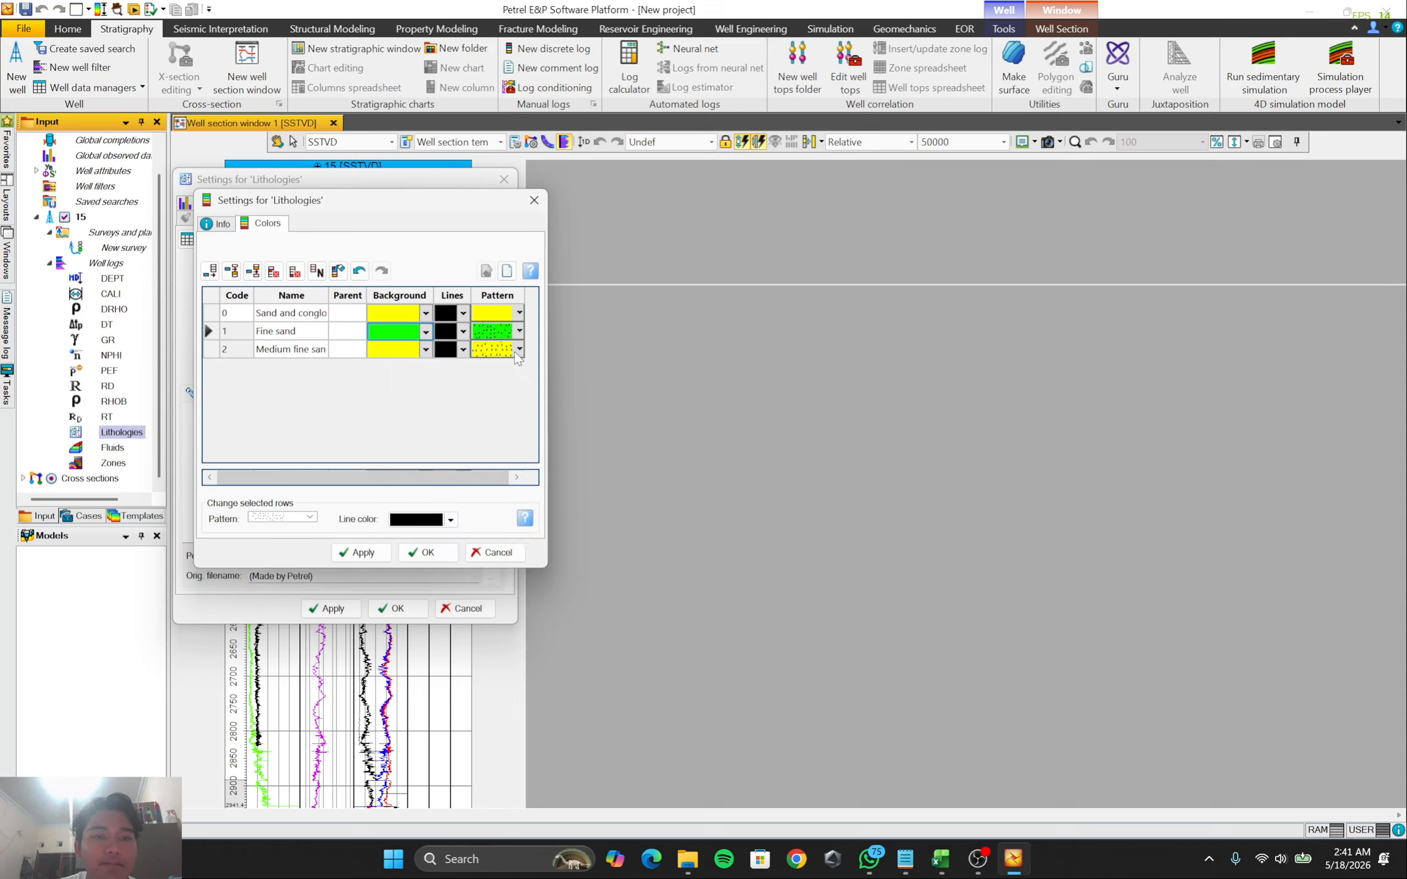
pyautogui.click(520, 331)
pyautogui.moveTo(569, 377); pyautogui.dragTo(574, 342)
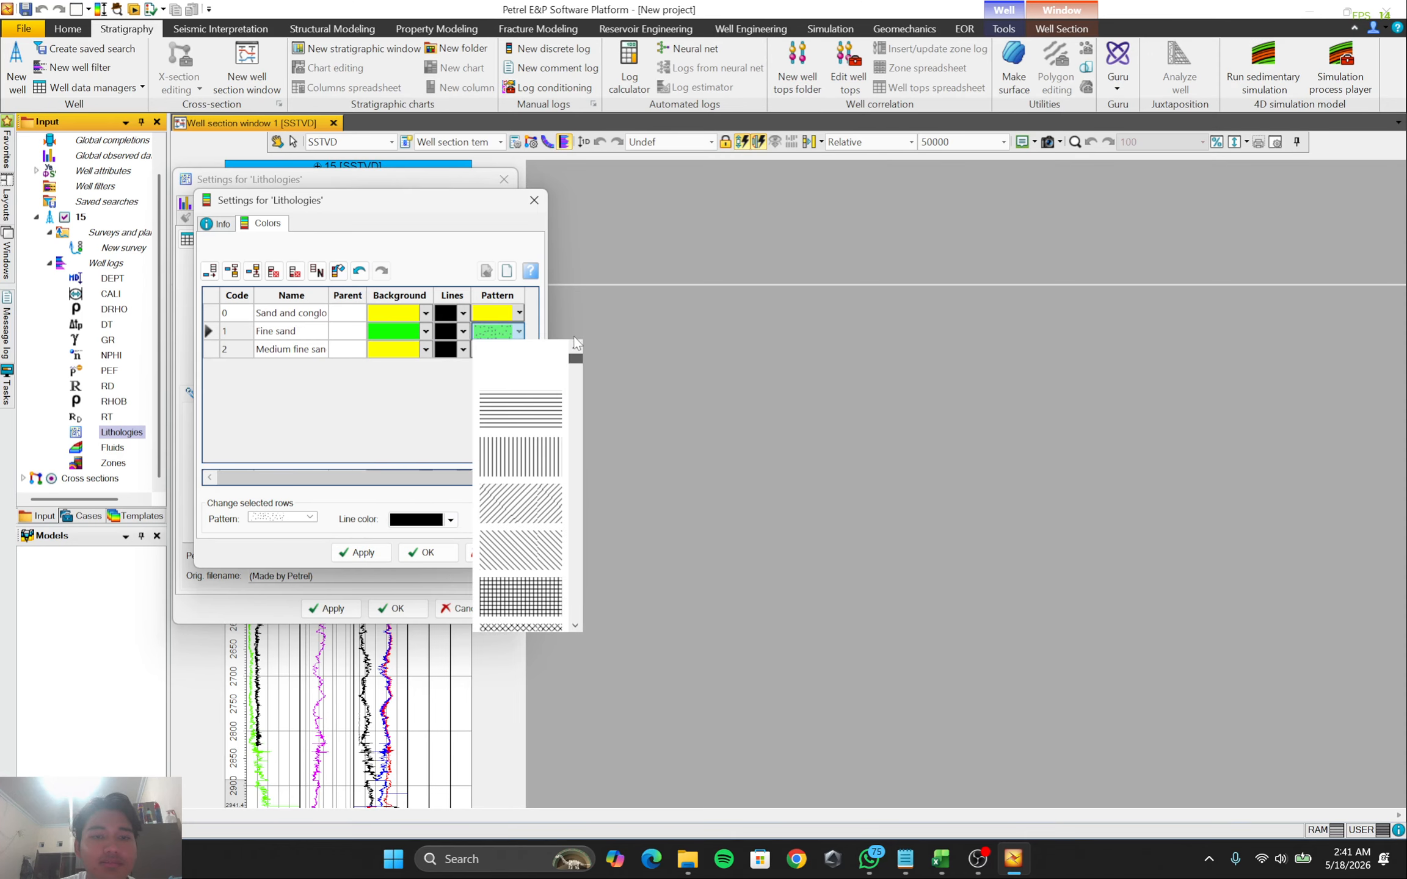
pyautogui.click(518, 361)
# Give lithology code 2 a light blue background and a blank pattern
pyautogui.click(426, 349)
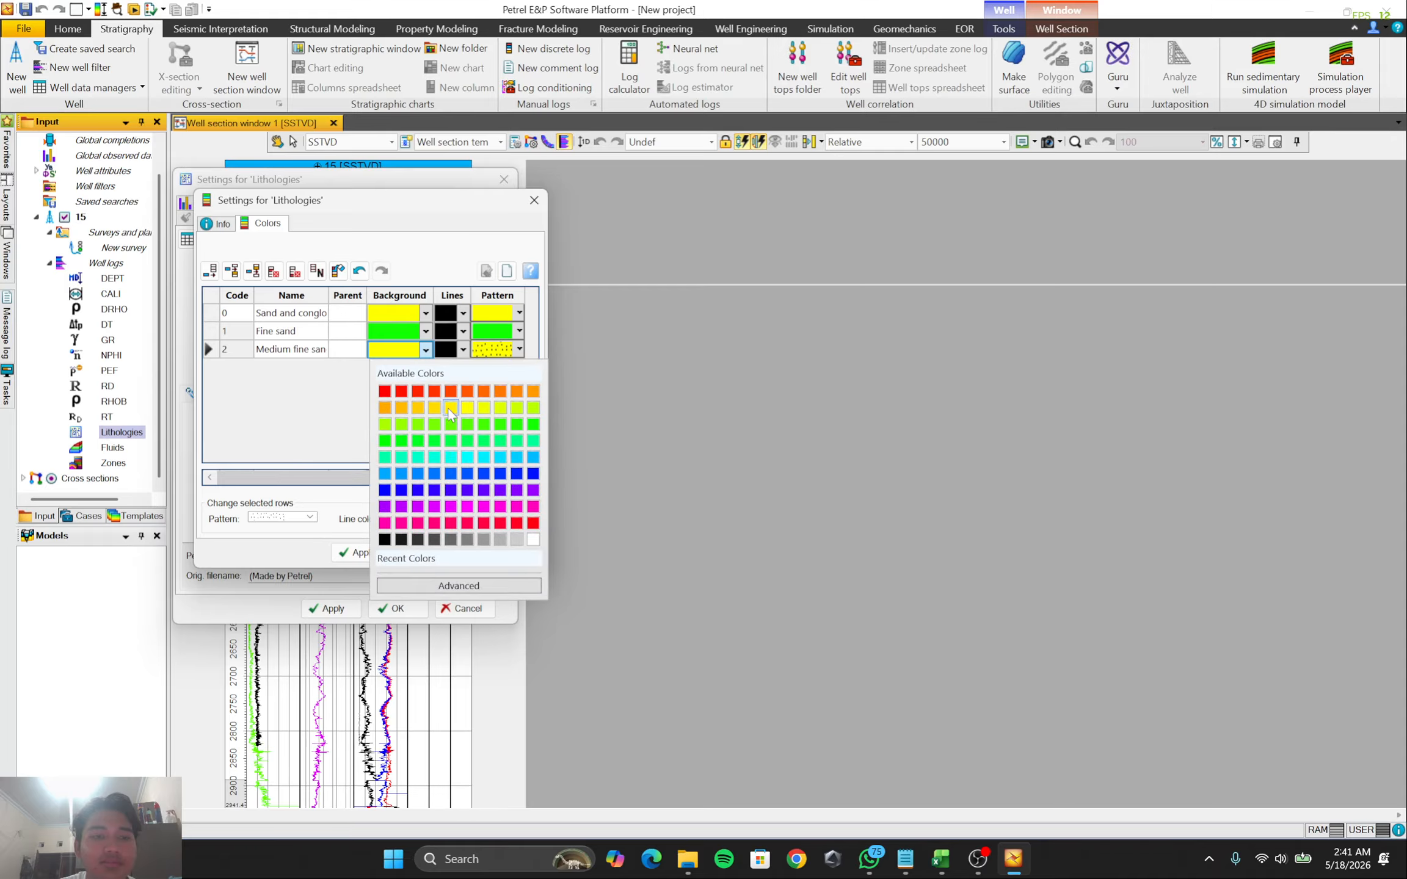
pyautogui.click(384, 491)
pyautogui.click(426, 351)
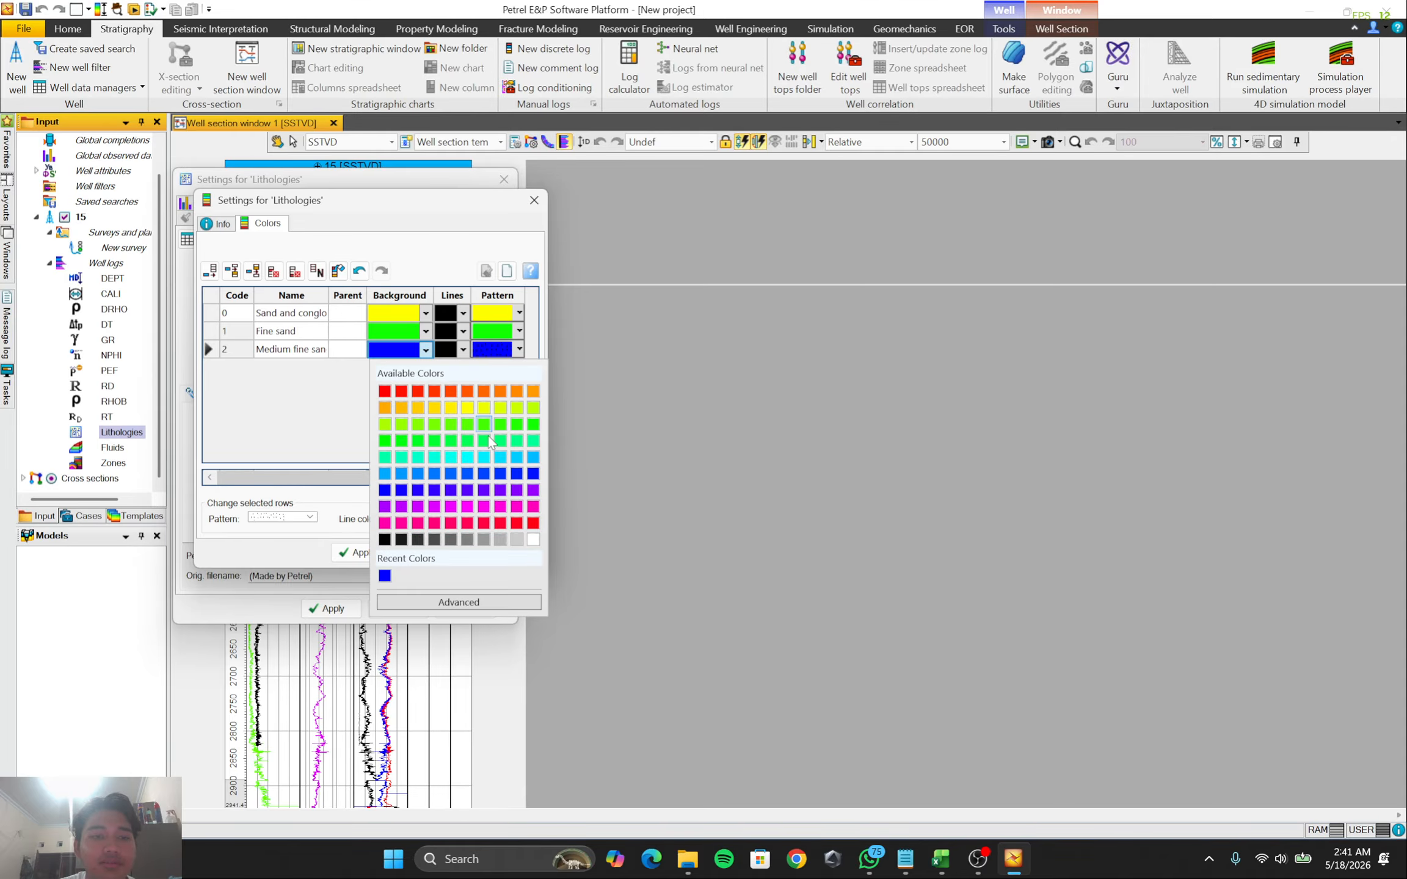
pyautogui.click(516, 458)
pyautogui.click(518, 350)
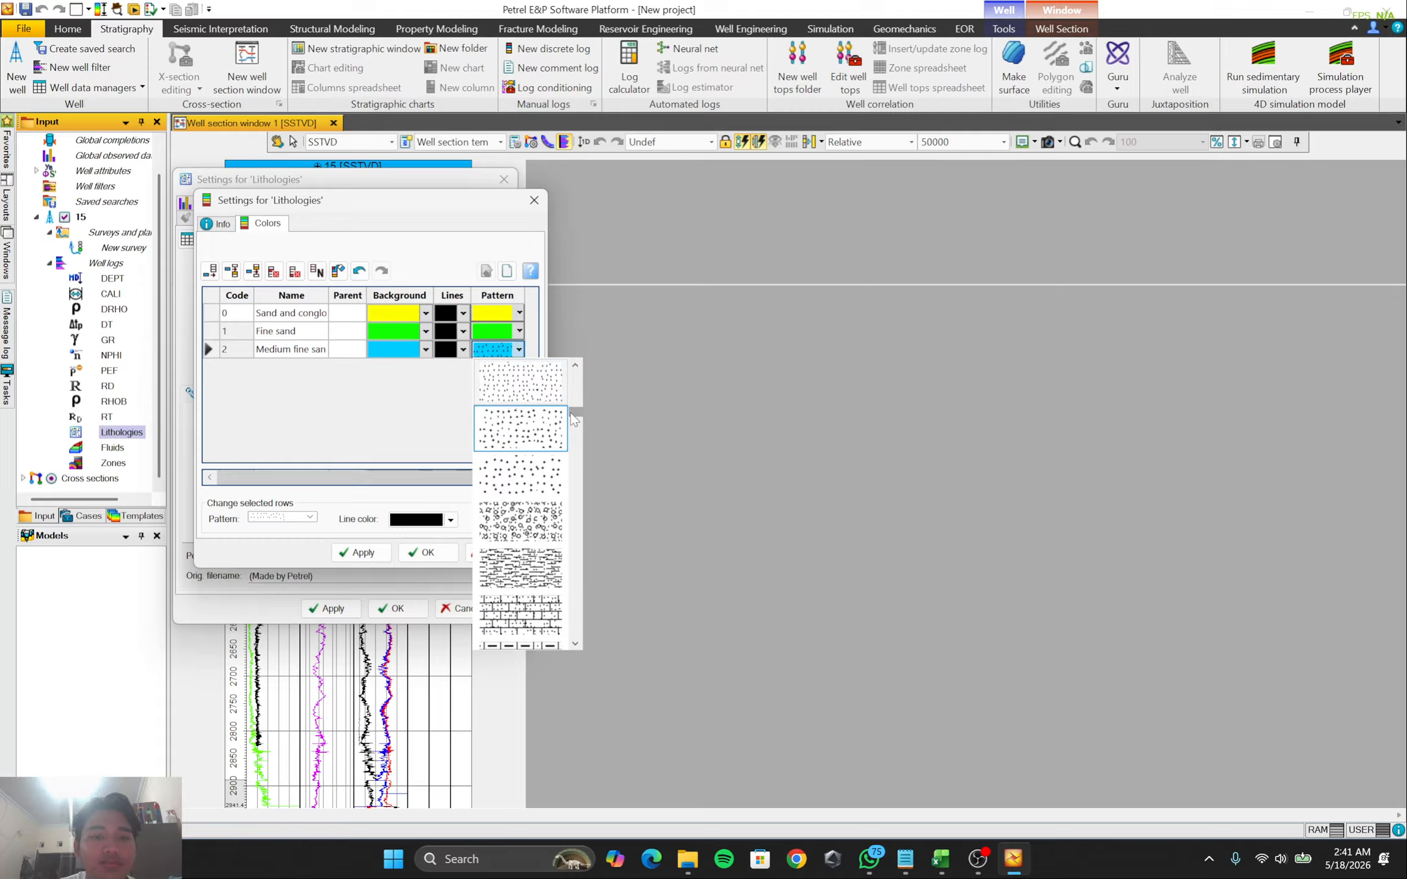
pyautogui.scroll(2, 574, 420)
pyautogui.click(519, 379)
# Rename lithology codes 0, 1 and 2 as SANDSTONE, SHALE and LIMESTONE and accept the Lithologies settings
pyautogui.doubleClick(292, 313)
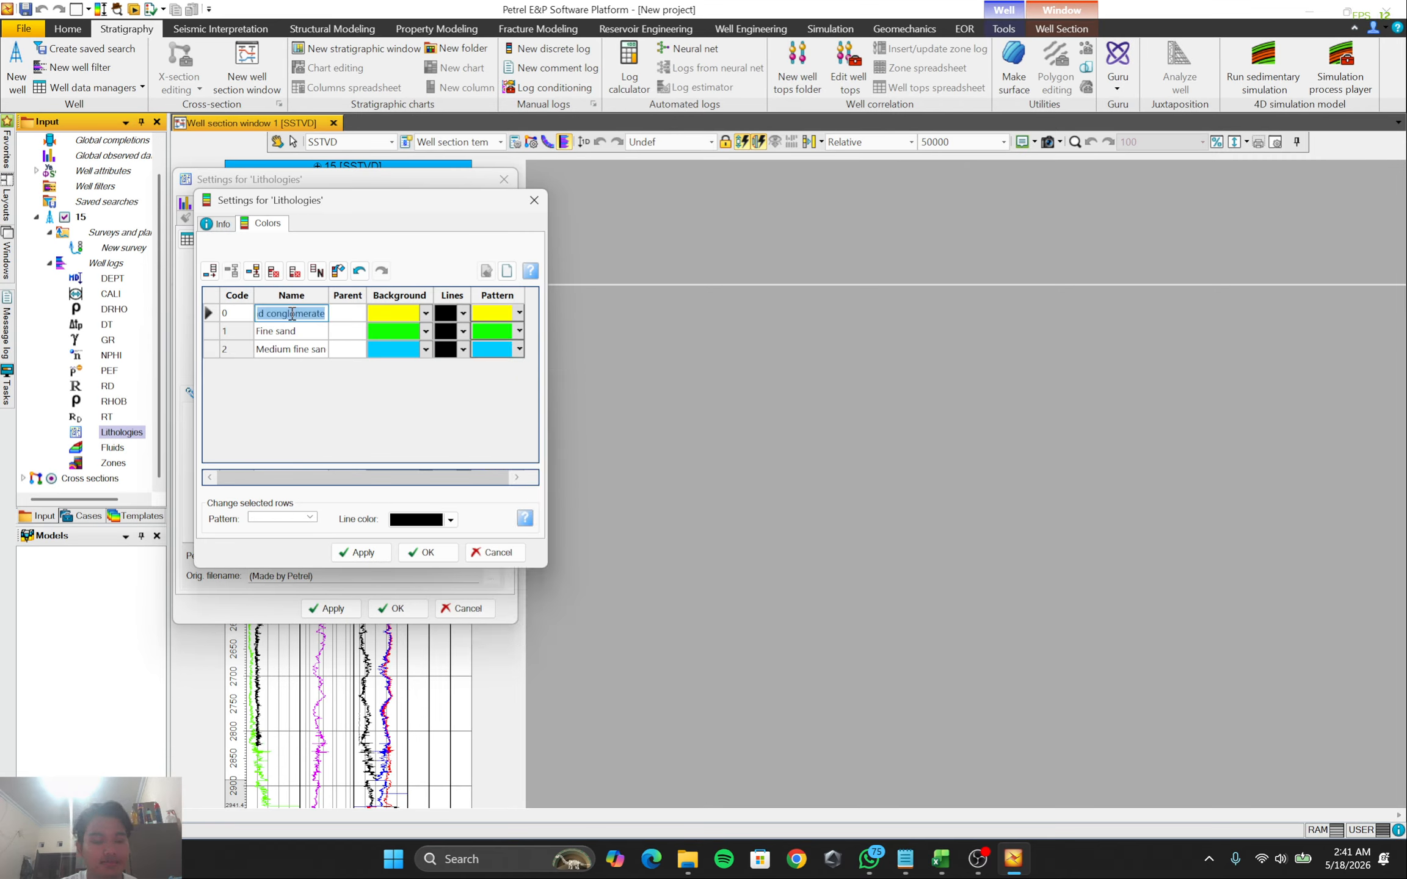
pyautogui.write('SANDSTONE')
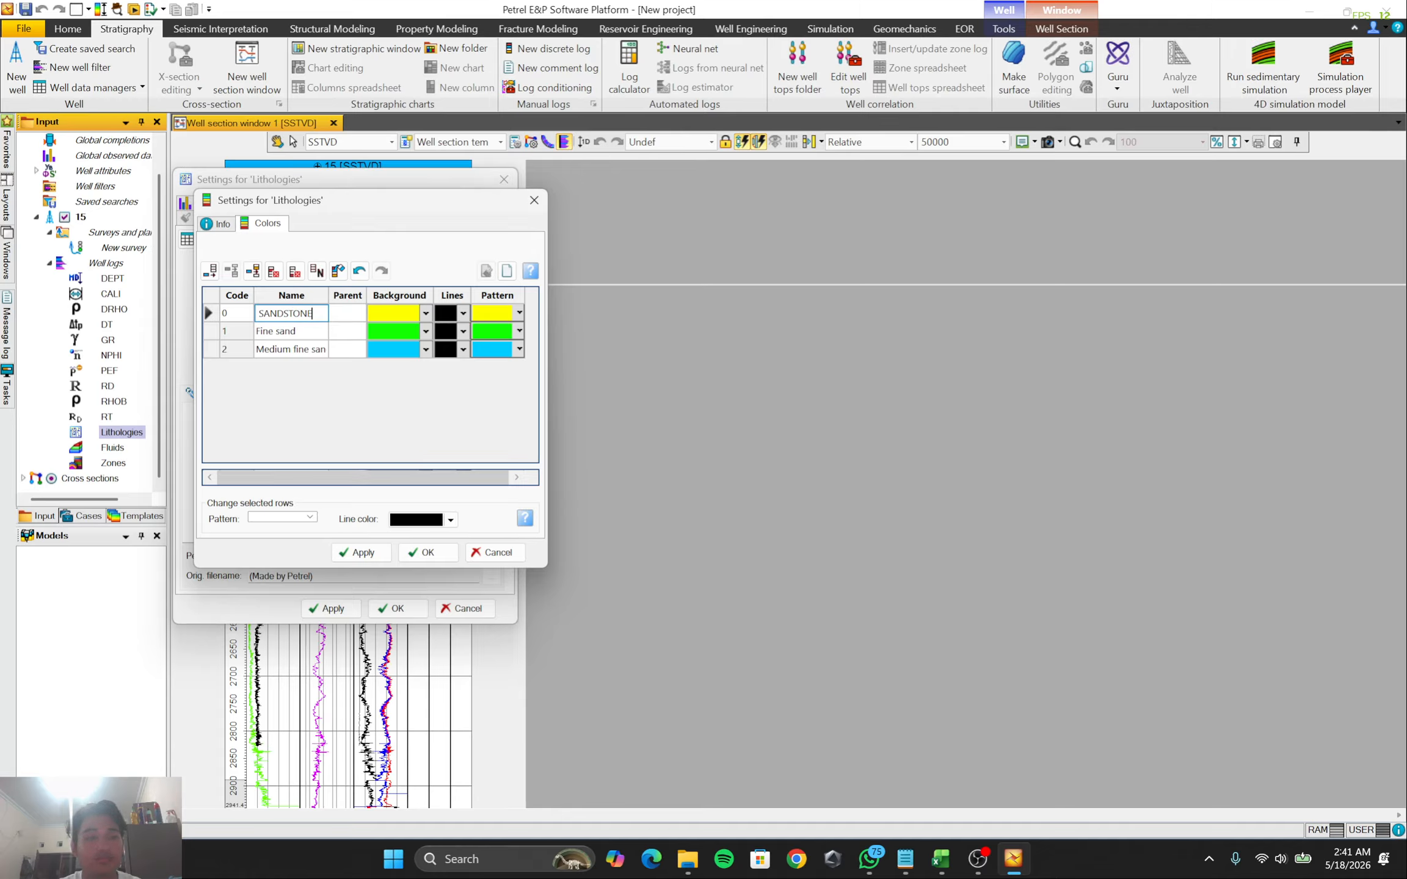
pyautogui.press('Tab')
pyautogui.doubleClick(295, 331)
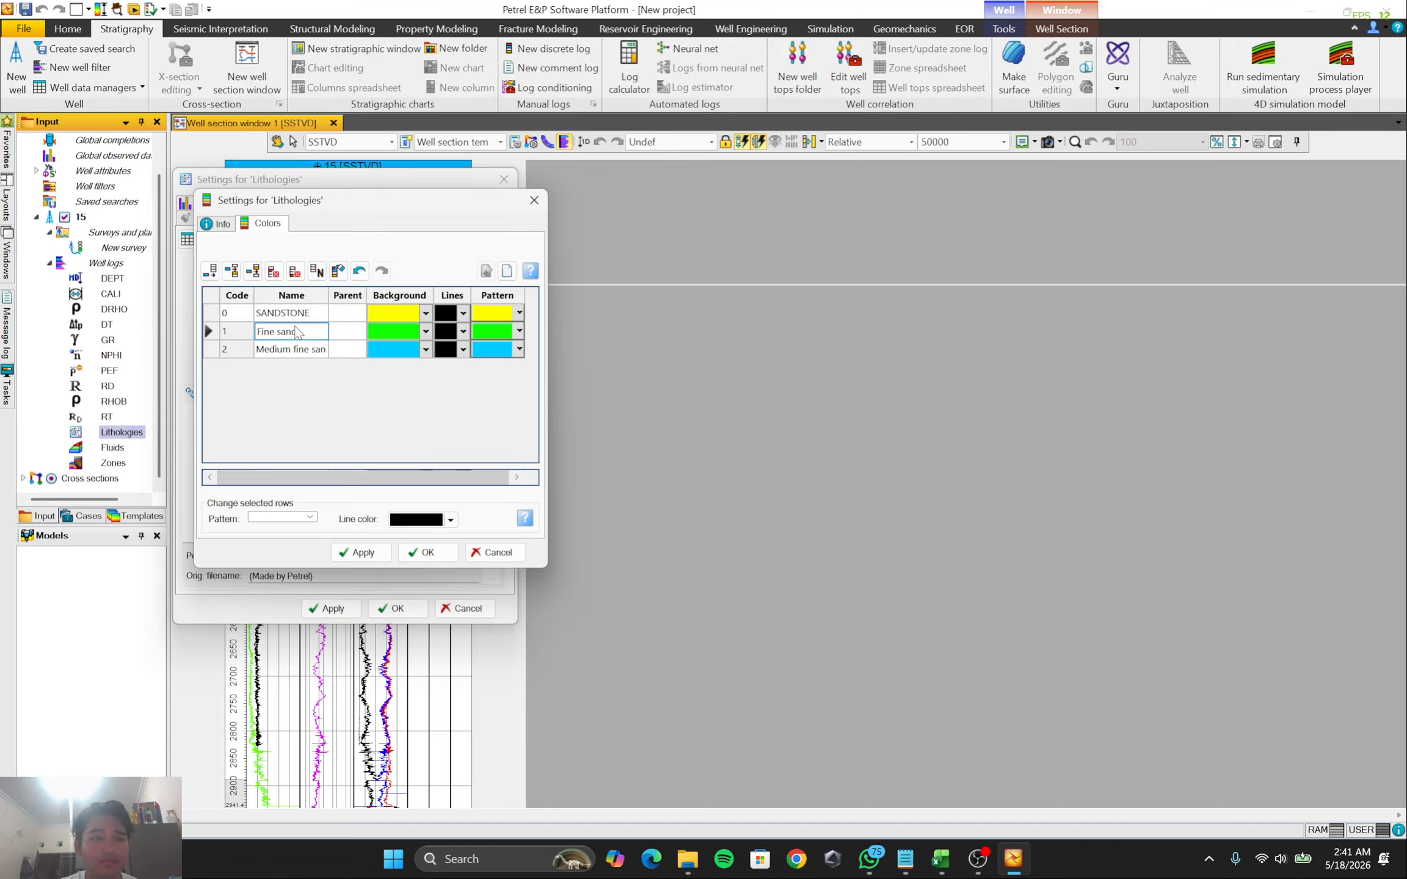
pyautogui.write('SHALE')
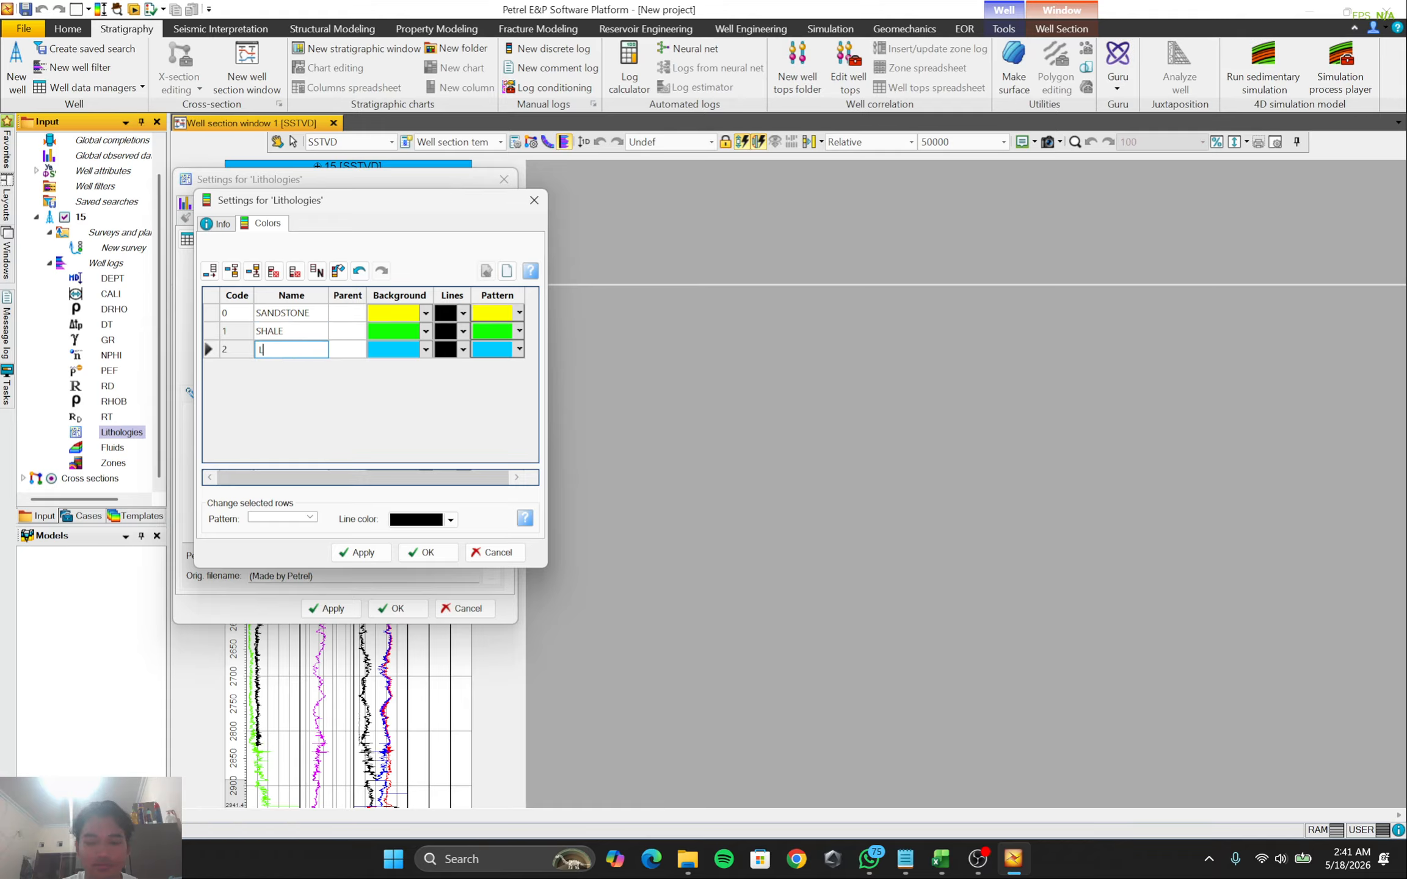
pyautogui.click(282, 349)
pyautogui.write('LIMESTONE')
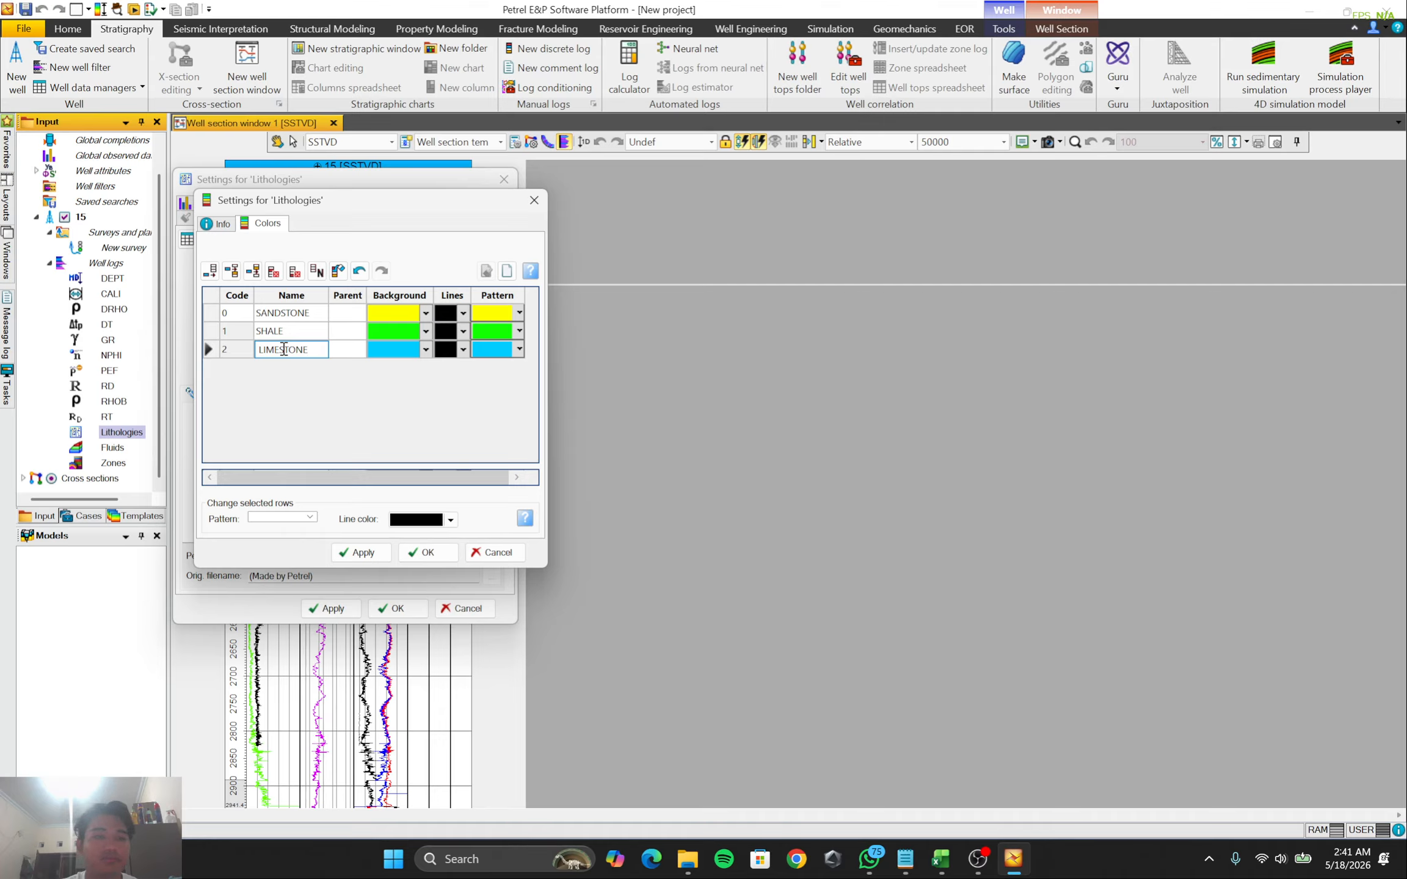
pyautogui.click(428, 552)
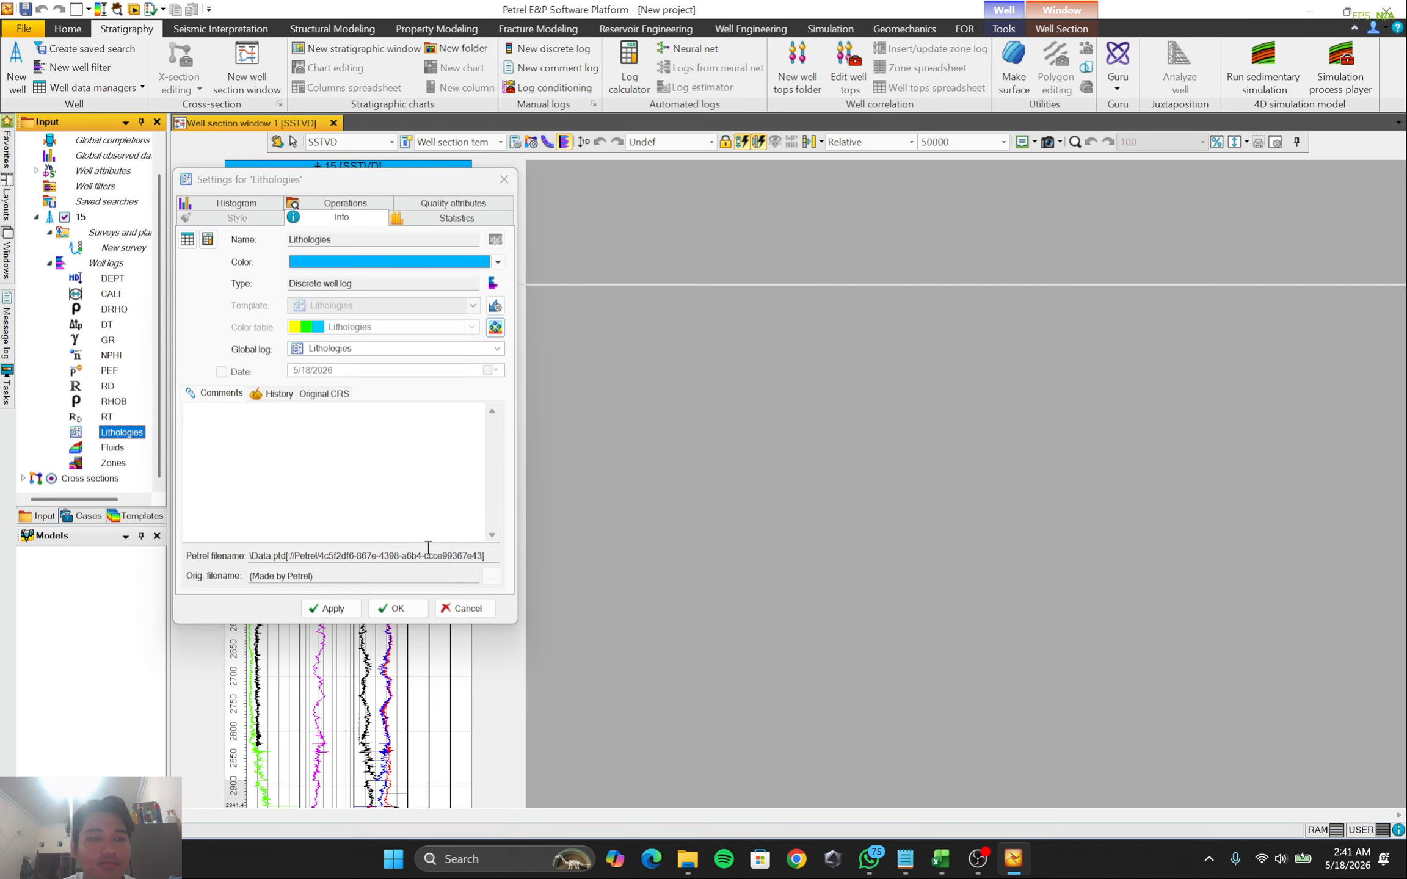
pyautogui.click(394, 609)
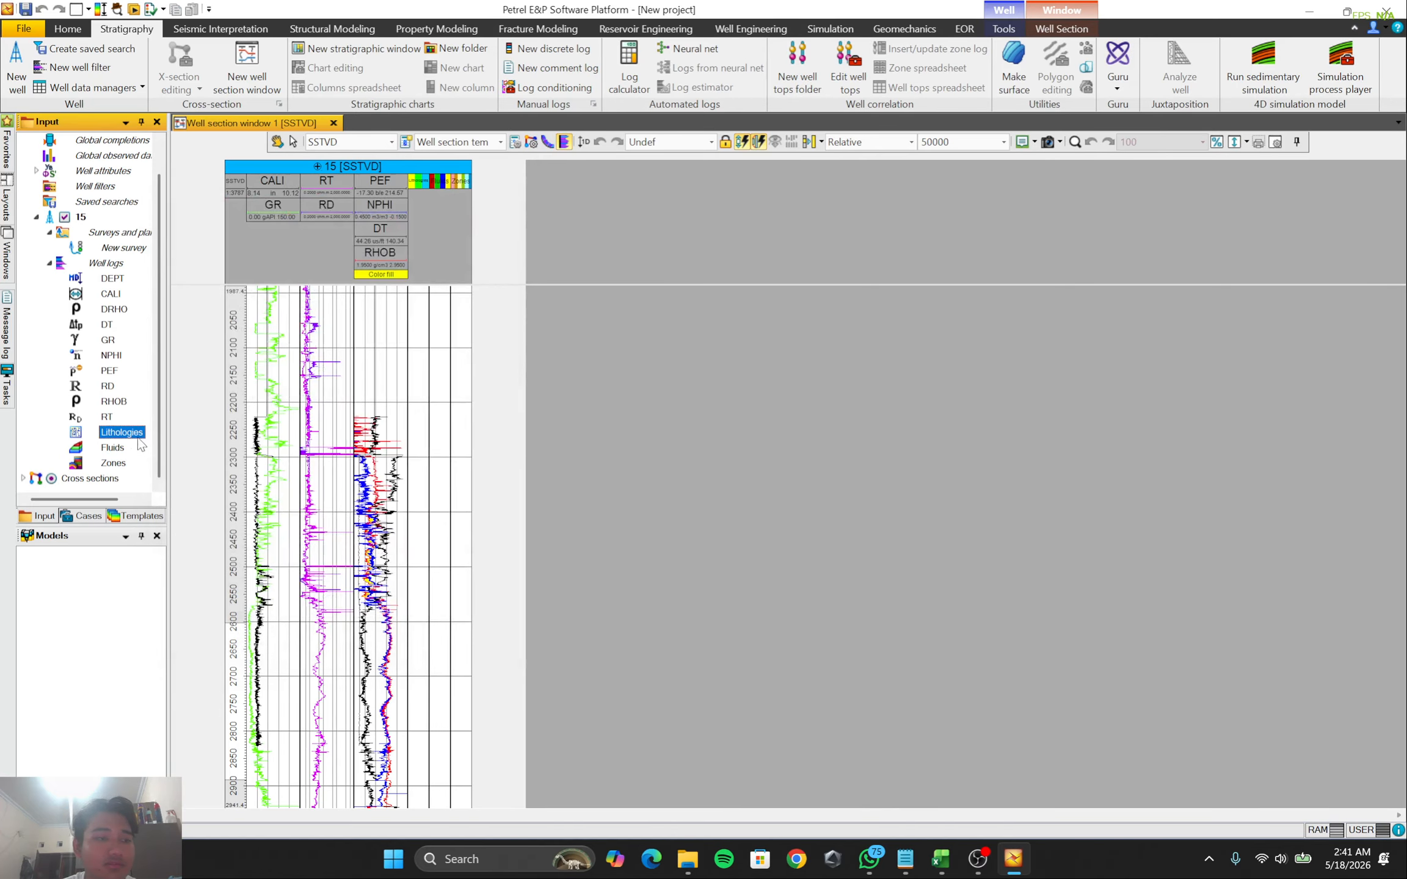
# Open the Fluids log's color table and delete the Undifferentiated row
pyautogui.rightClick(120, 447)
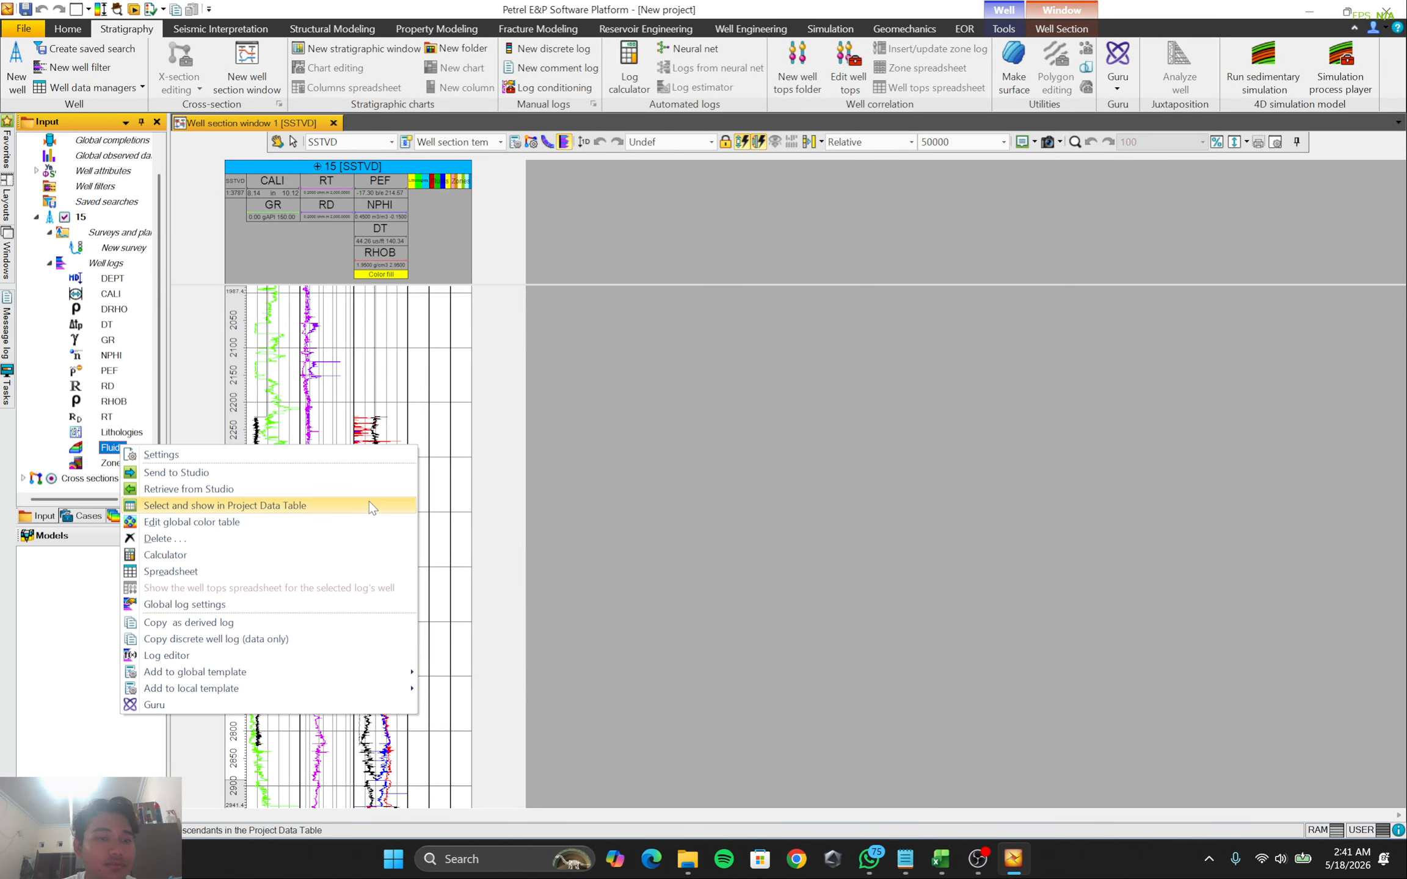
pyautogui.click(241, 459)
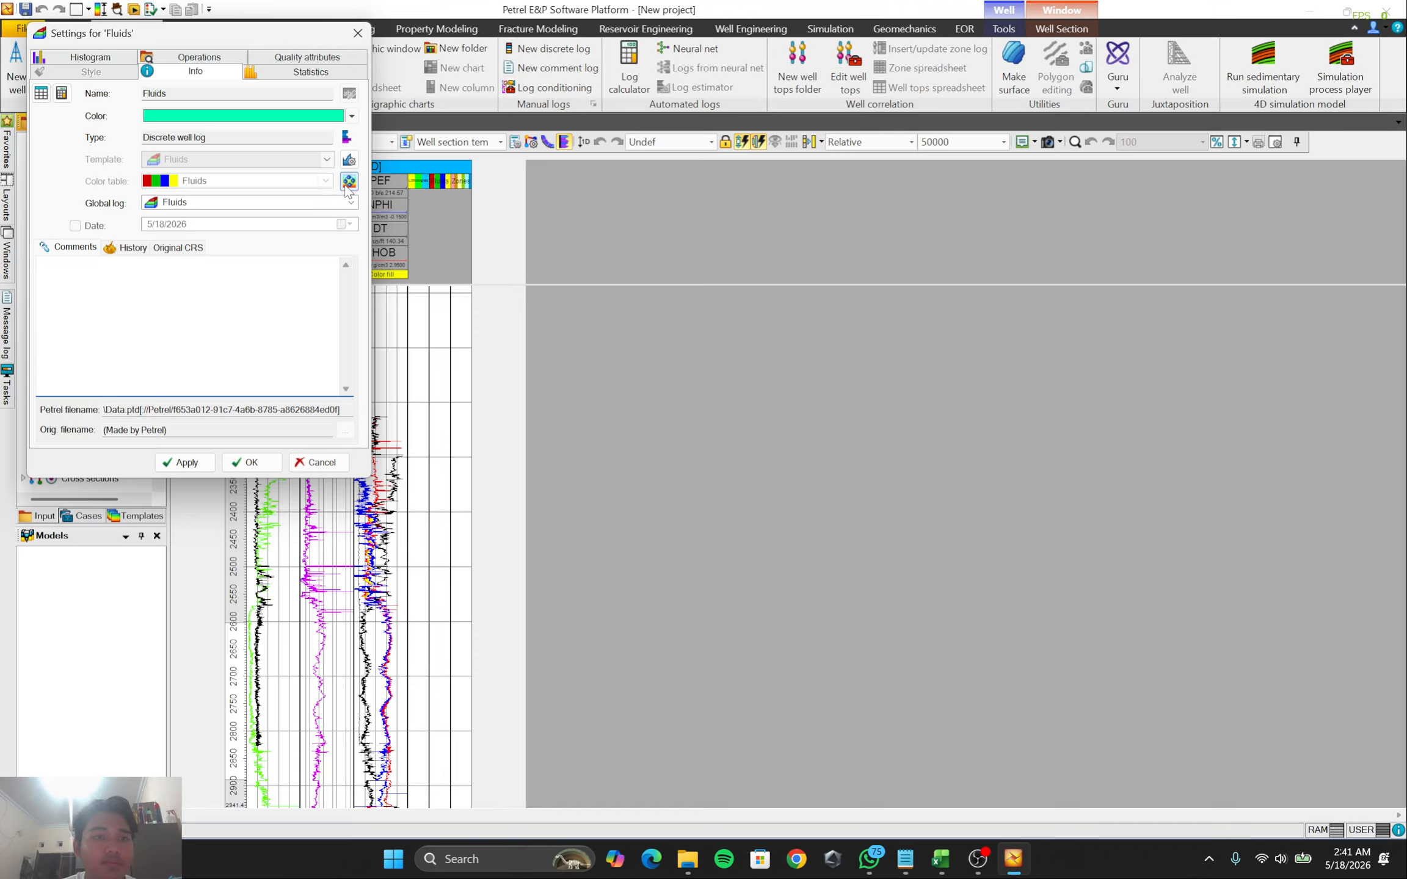
pyautogui.click(347, 191)
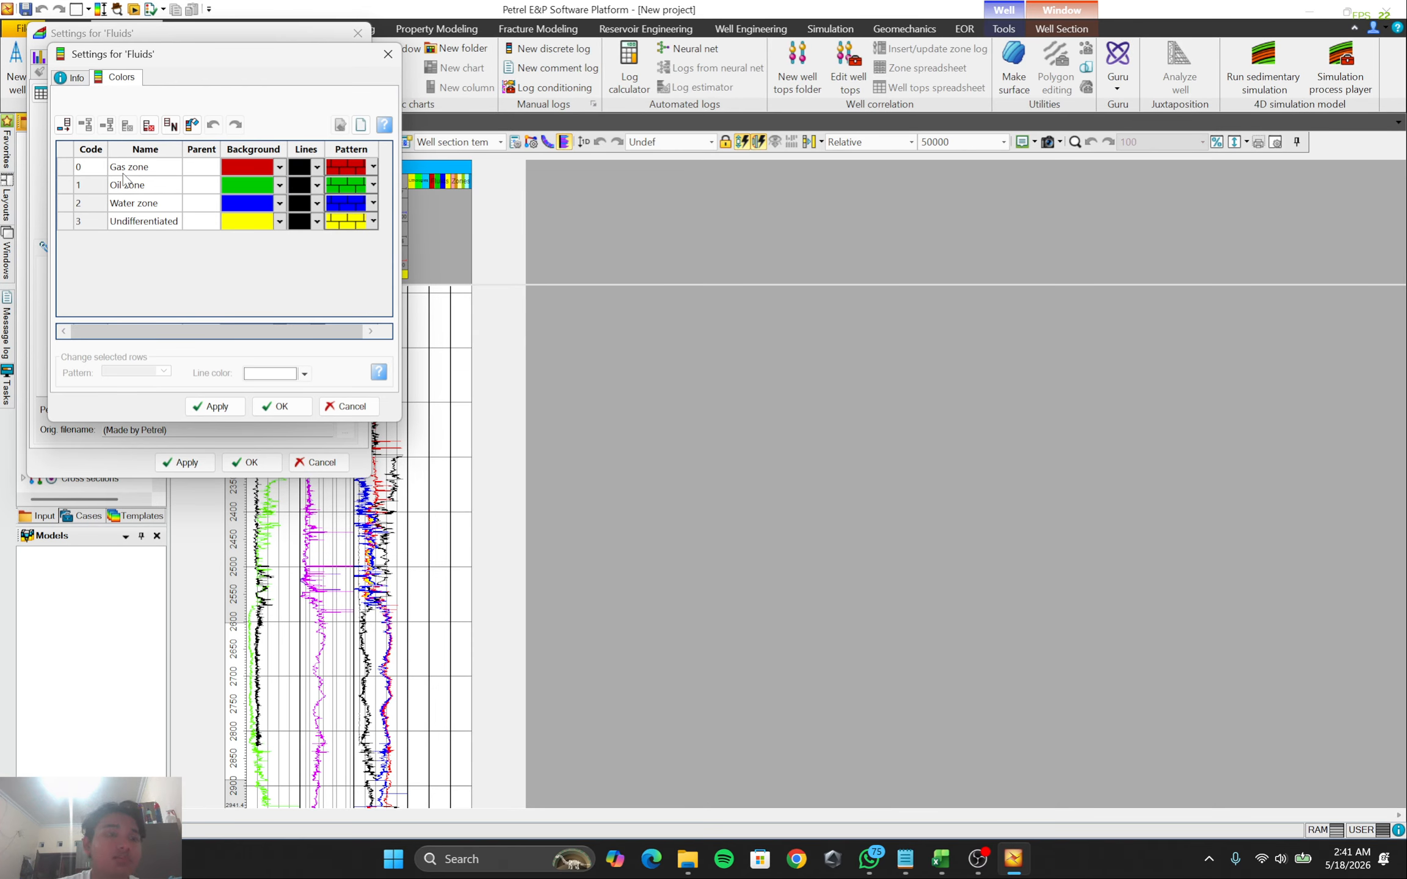
pyautogui.click(100, 224)
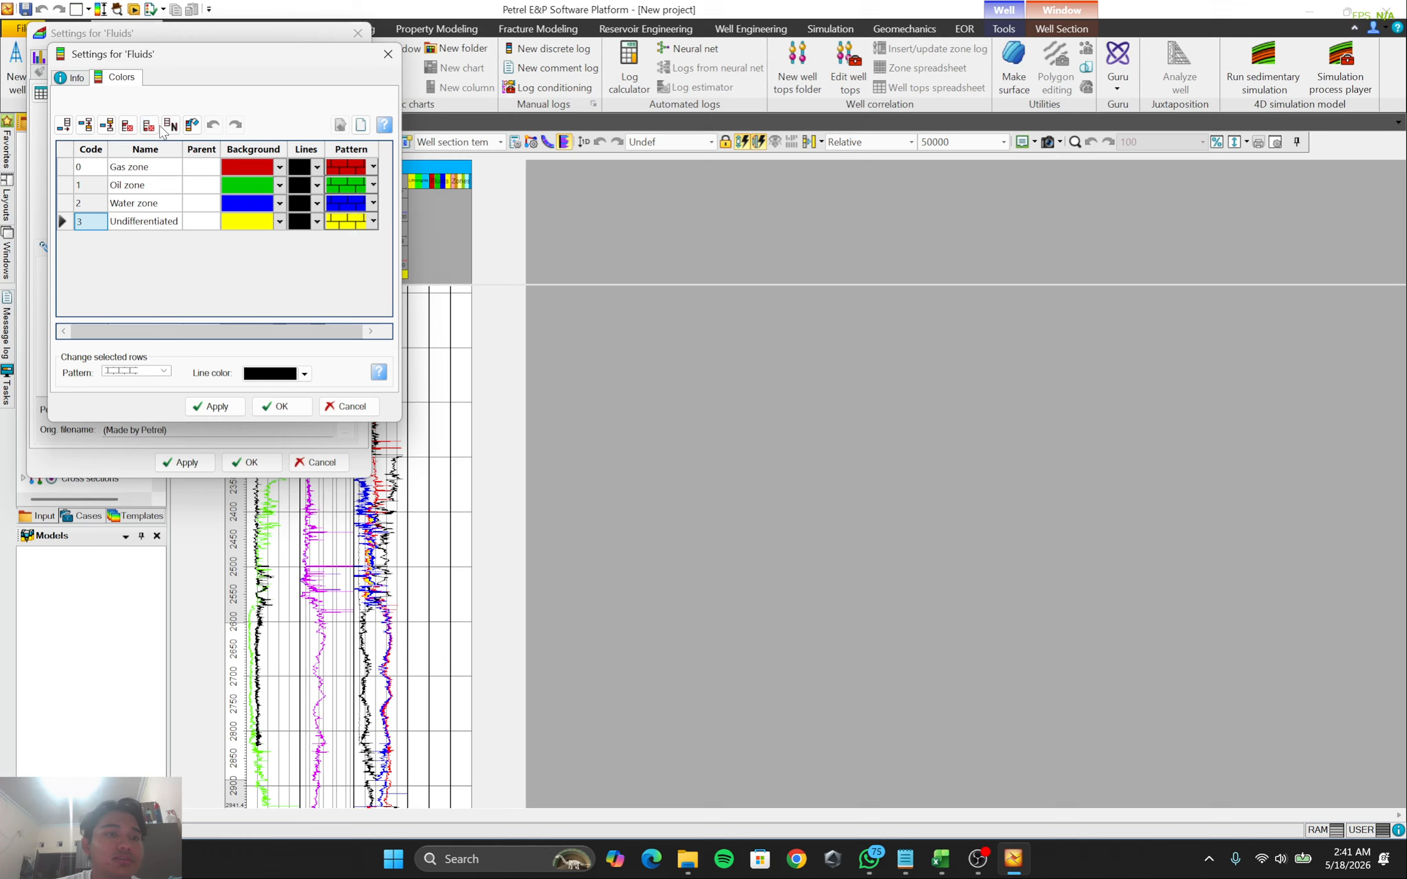
pyautogui.click(149, 126)
# Set a blank pattern for the Gas zone, Oil zone and Water zone rows of the Fluids color table
pyautogui.click(373, 167)
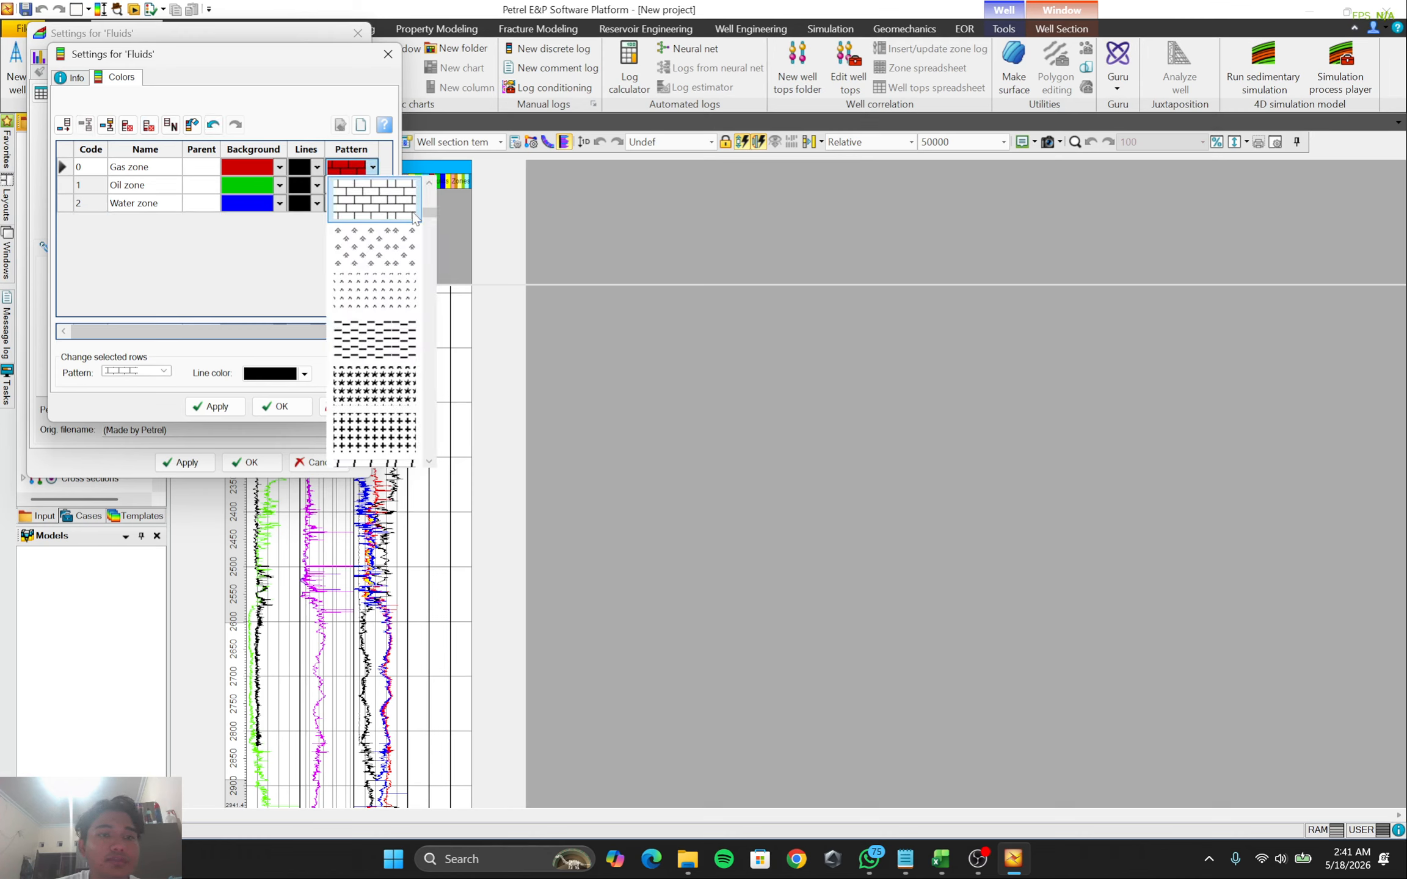
pyautogui.scroll(5, 400, 199)
pyautogui.click(400, 198)
pyautogui.click(372, 185)
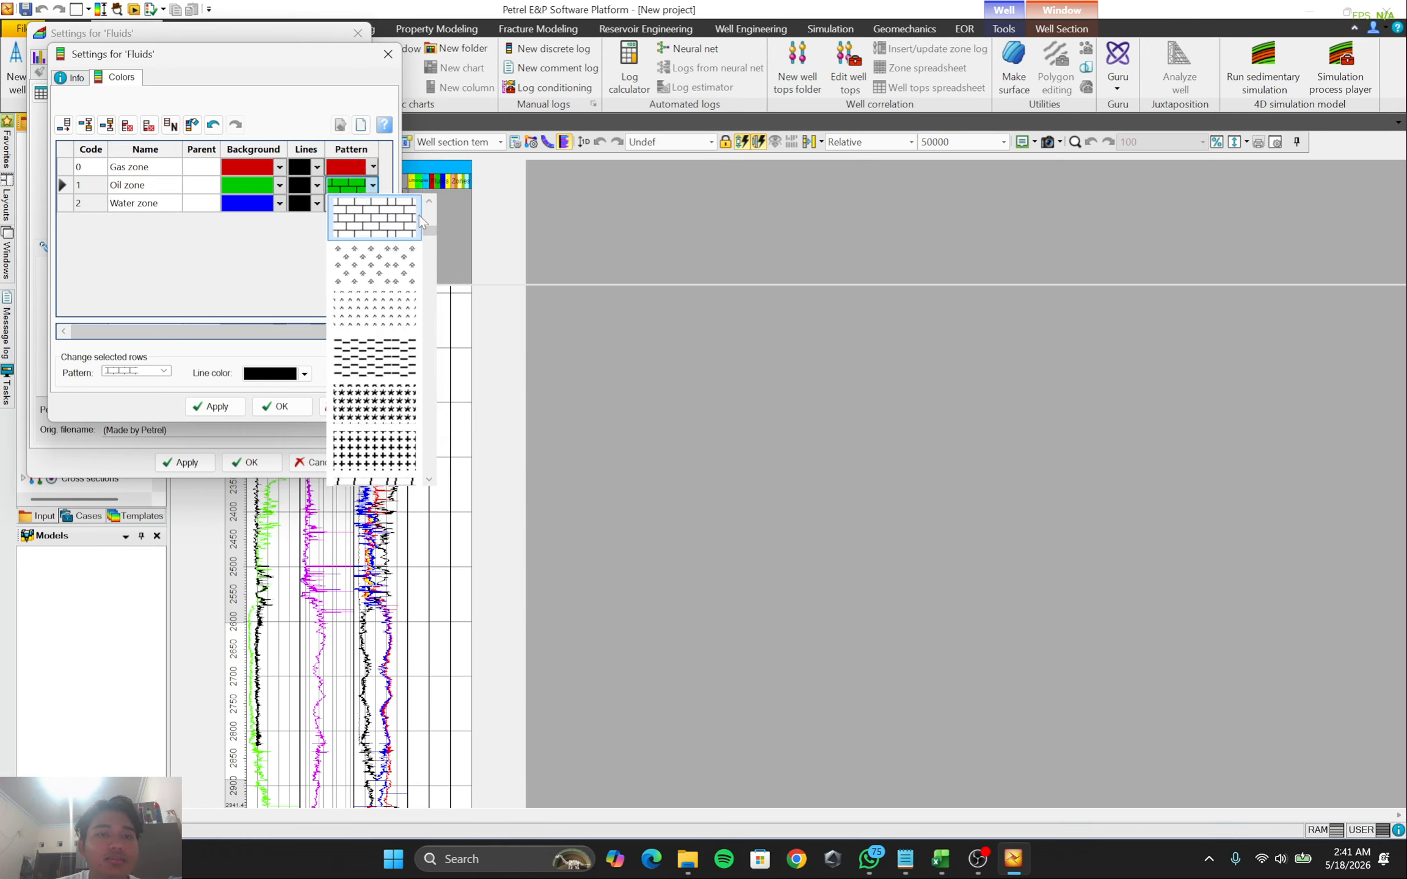
pyautogui.click(377, 208)
pyautogui.click(374, 204)
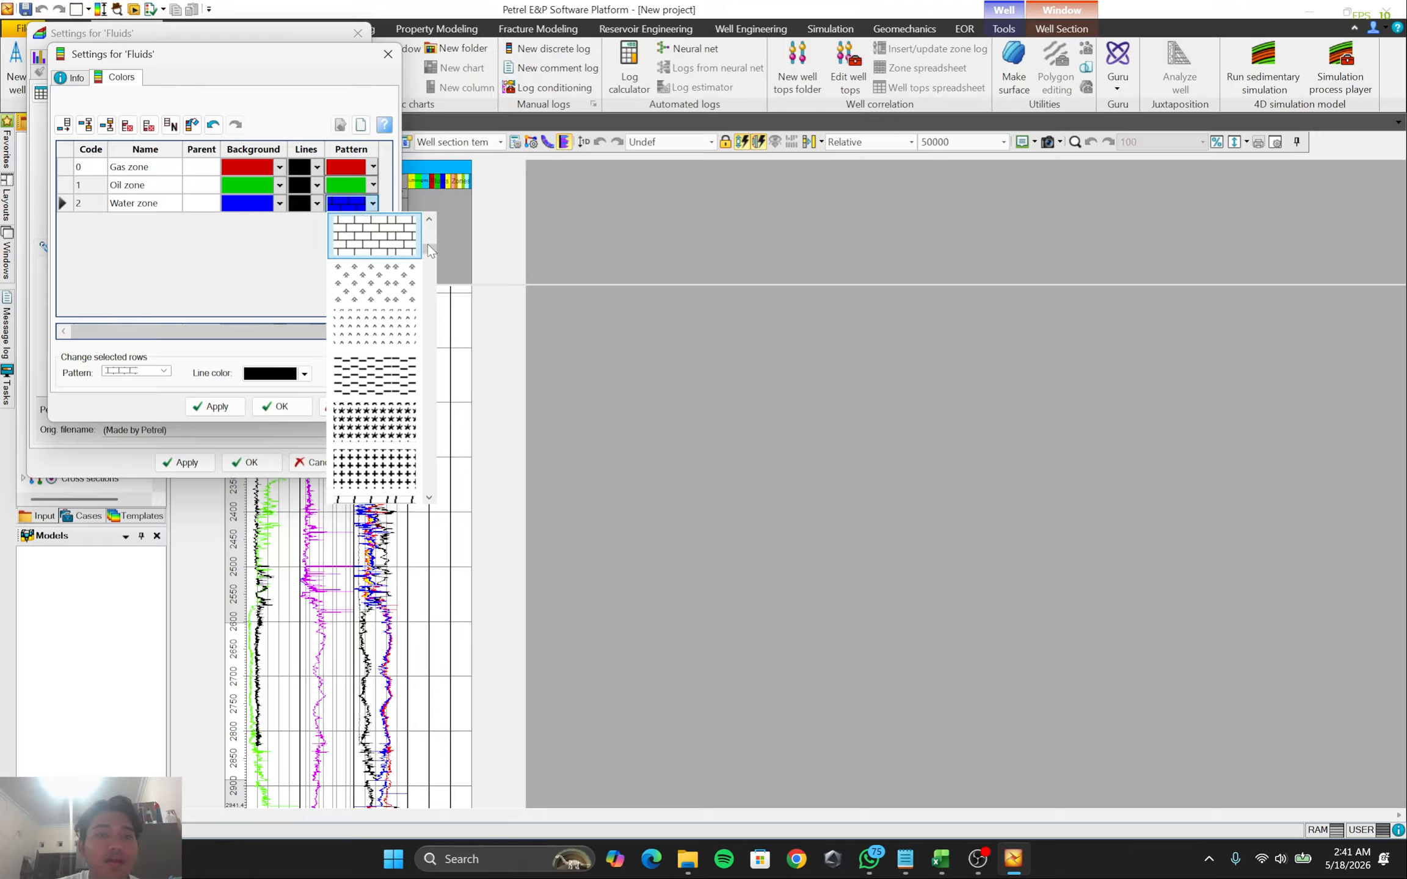
pyautogui.scroll(5, 427, 244)
pyautogui.click(375, 235)
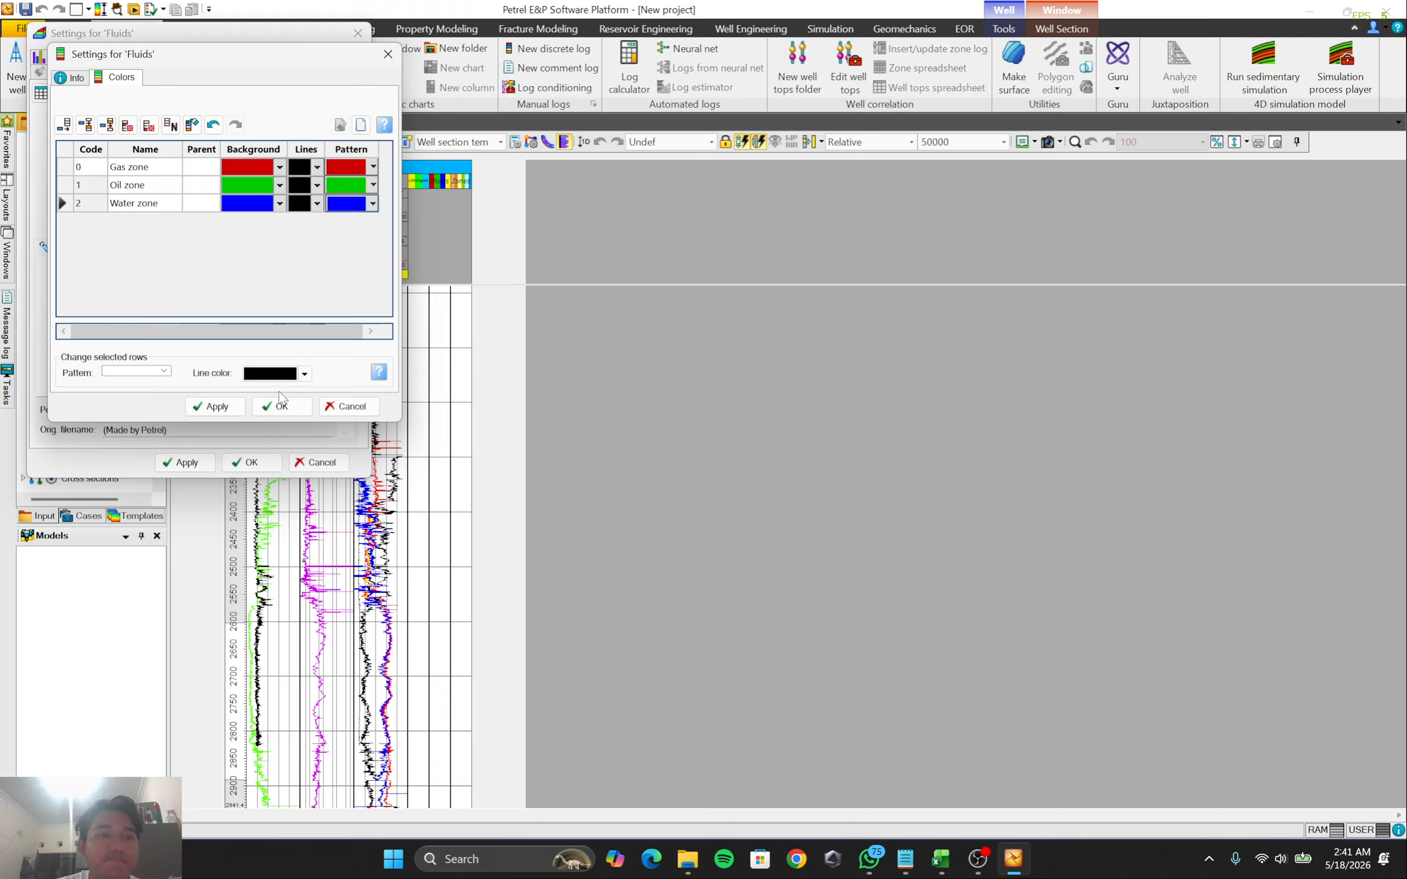
# Accept the Fluids settings and open the Zones log's color table
pyautogui.click(295, 408)
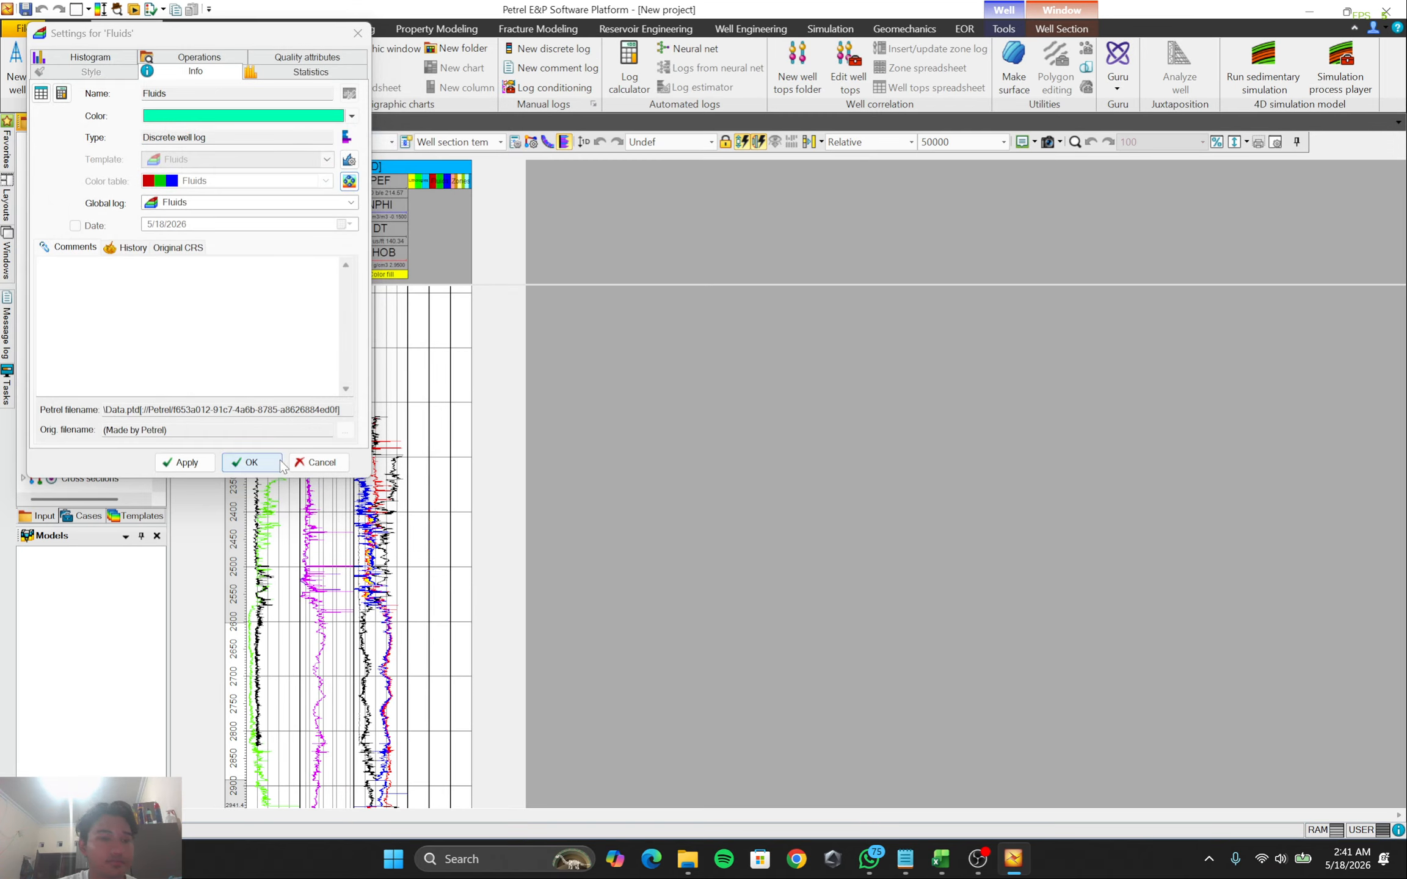
pyautogui.click(256, 461)
pyautogui.rightClick(113, 464)
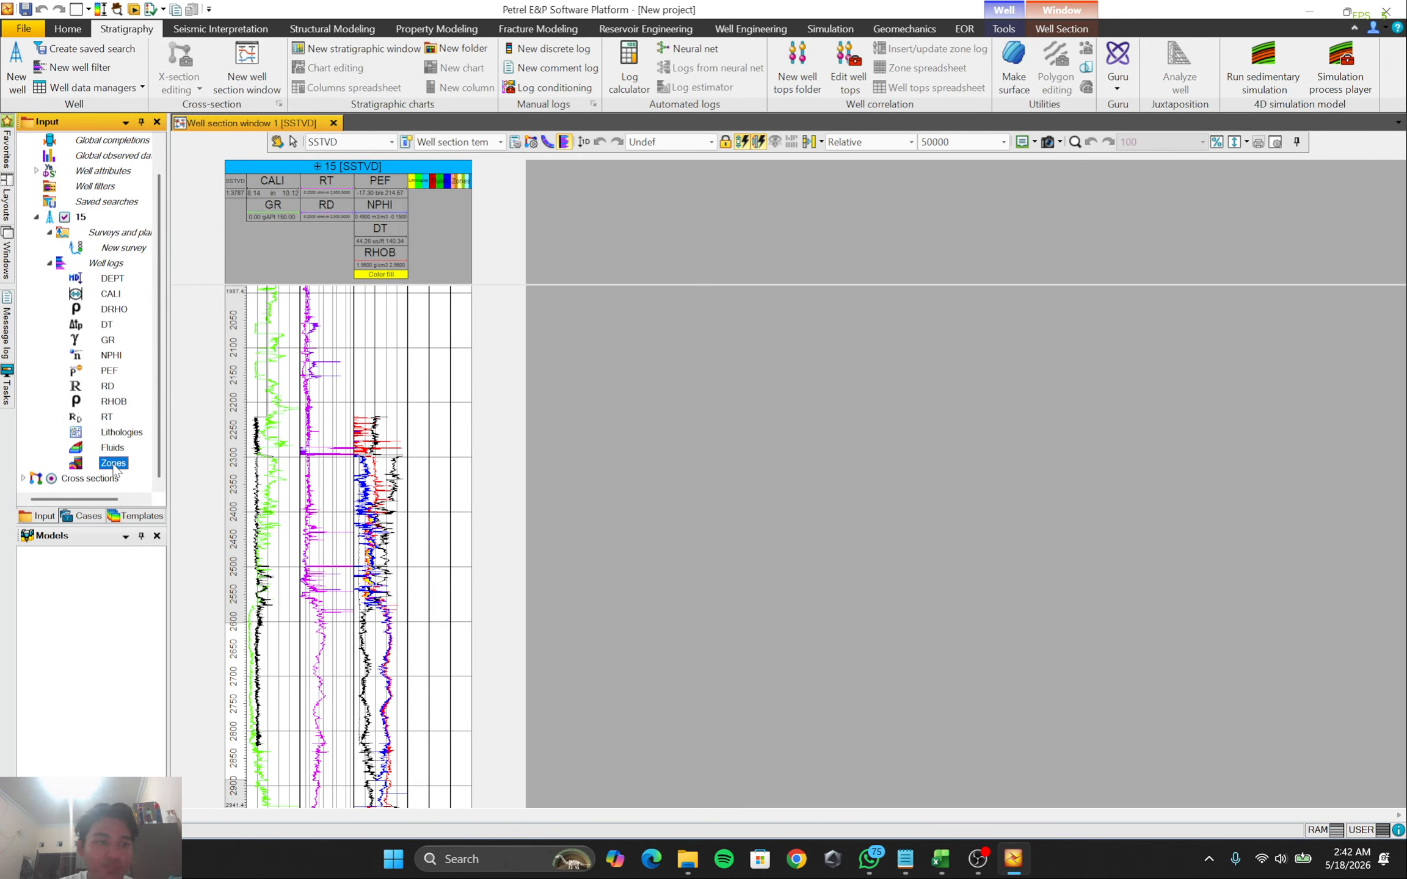
pyautogui.click(154, 474)
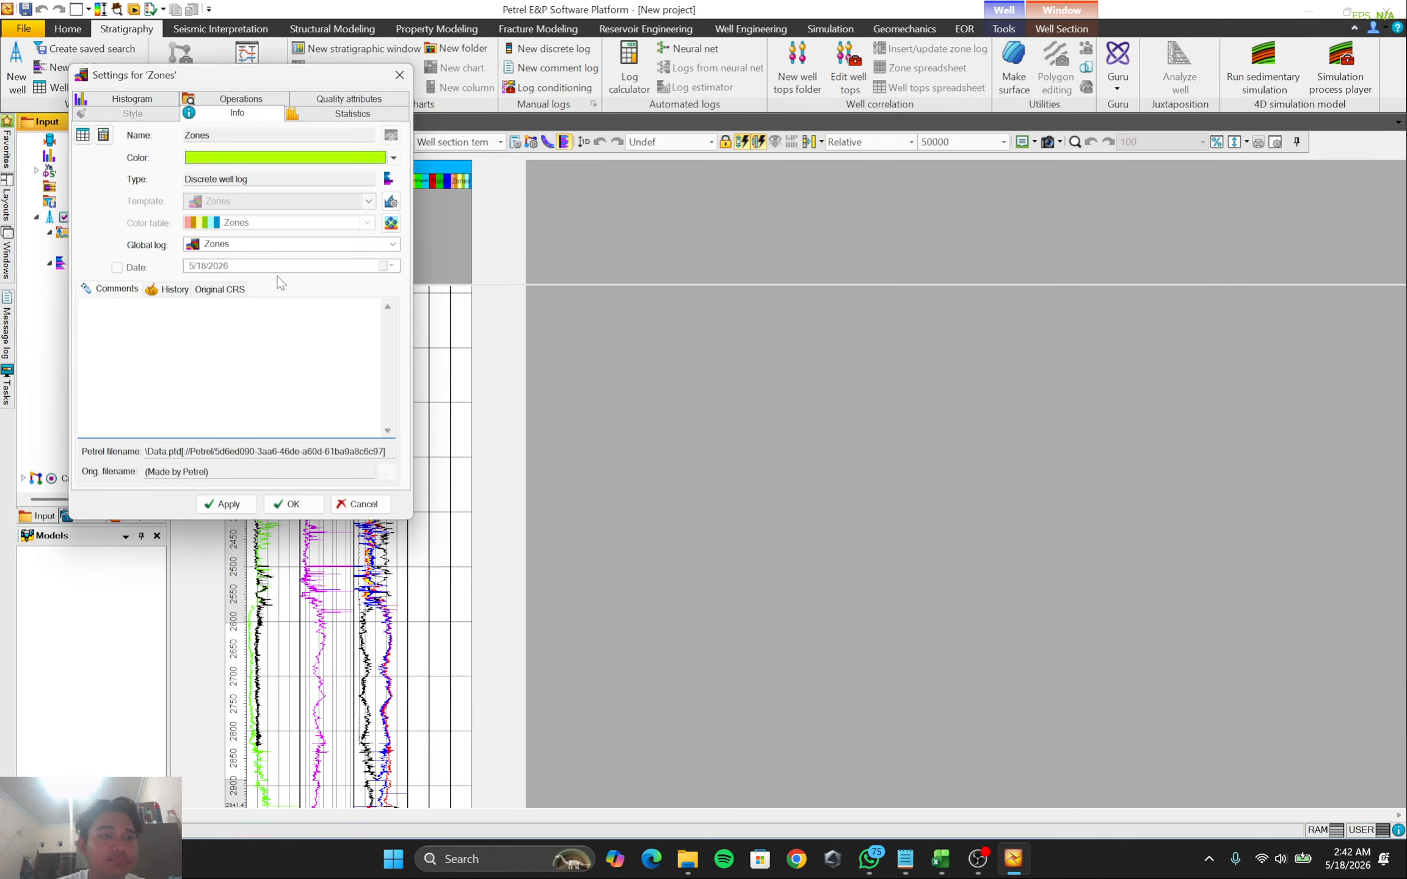
pyautogui.click(390, 223)
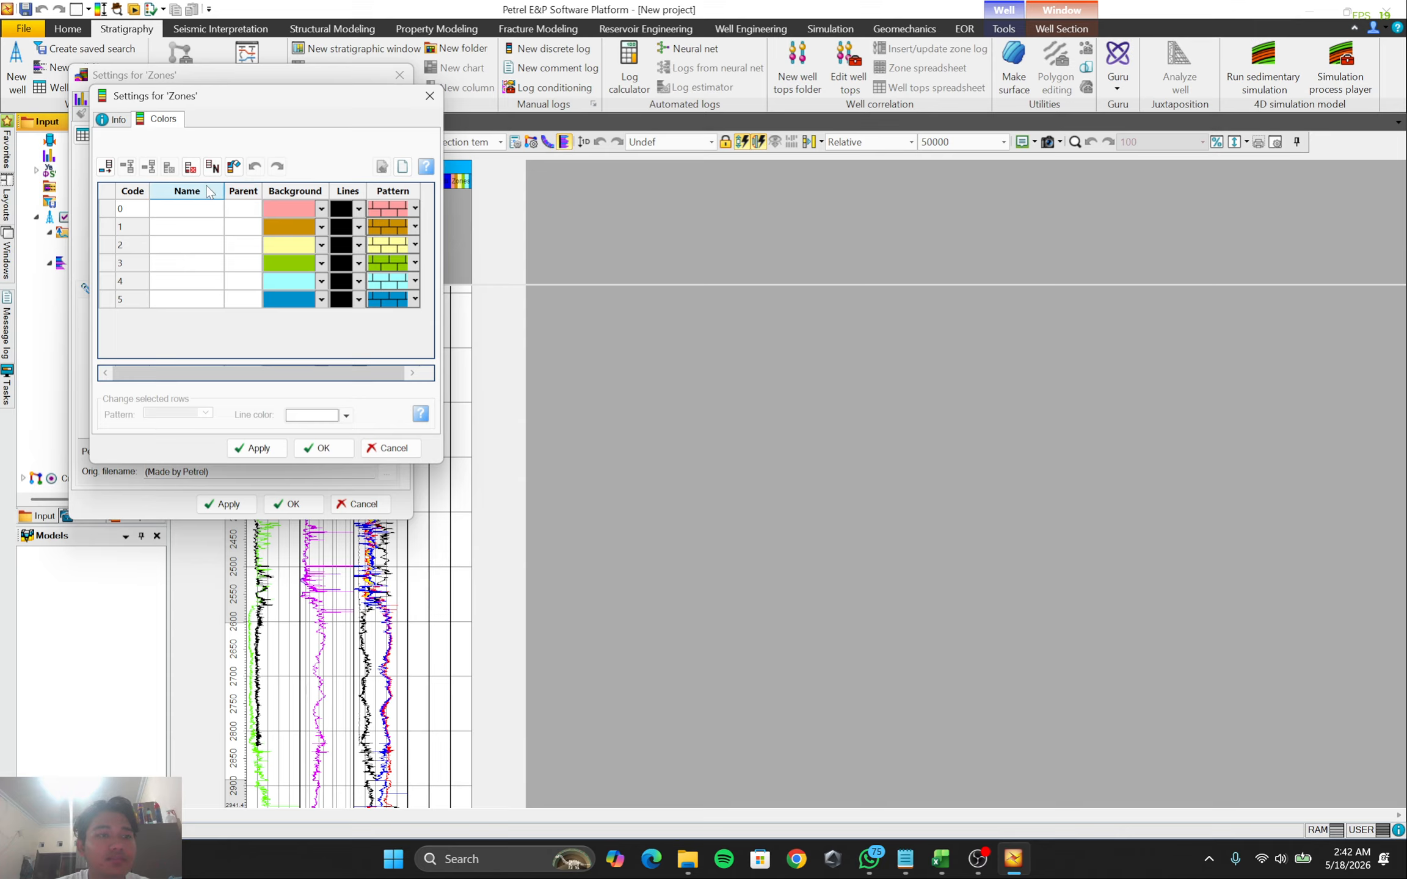
# Delete codes 3, 4 and 5 from the Zones color table
pyautogui.click(200, 170)
pyautogui.click(200, 171)
pyautogui.click(200, 171)
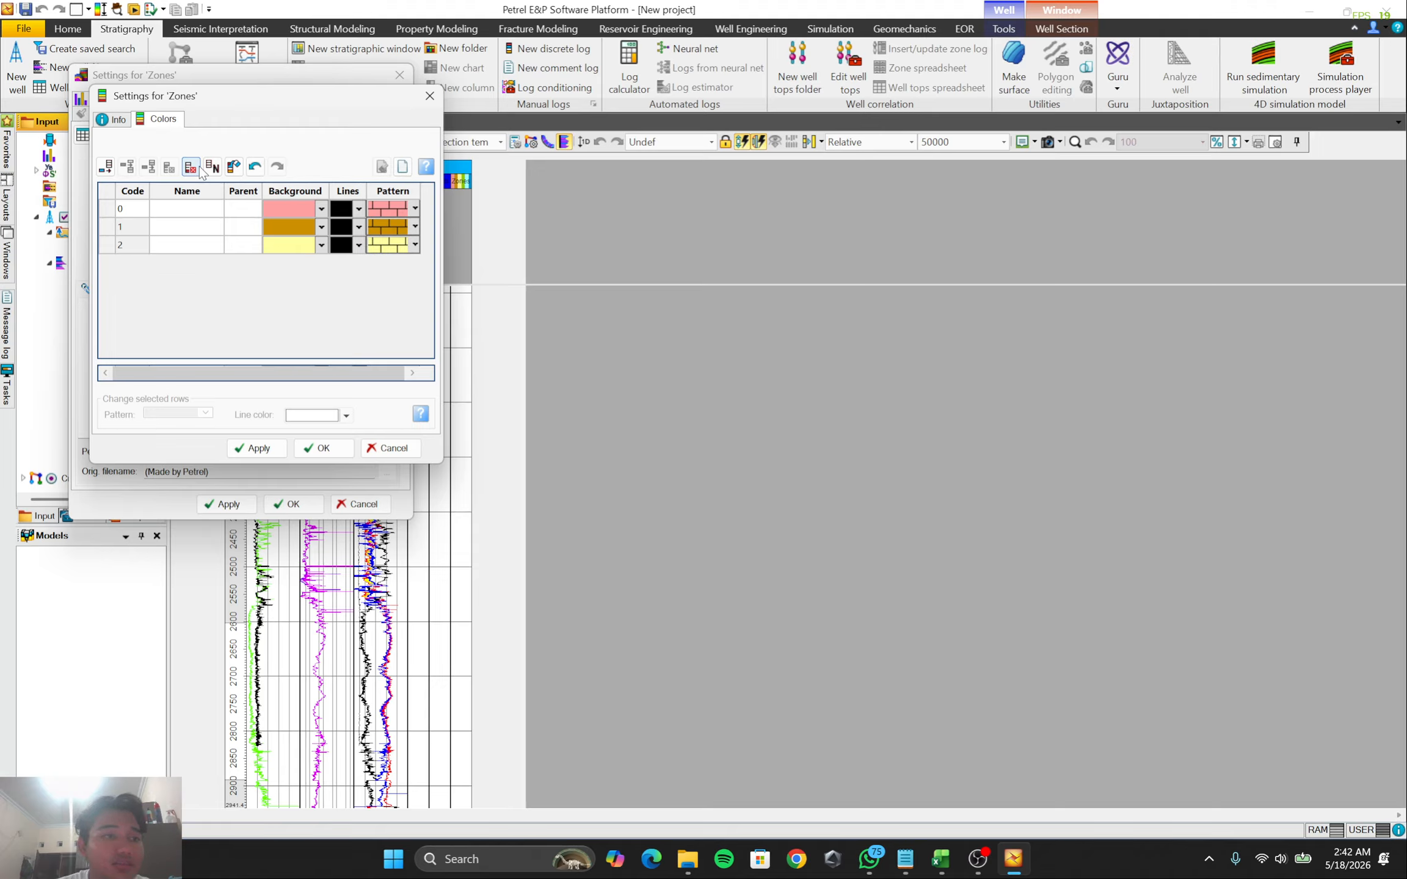
# Name Zones codes 0, 1 and 2 as HST, TST and LST
pyautogui.click(179, 209)
pyautogui.write('HA')
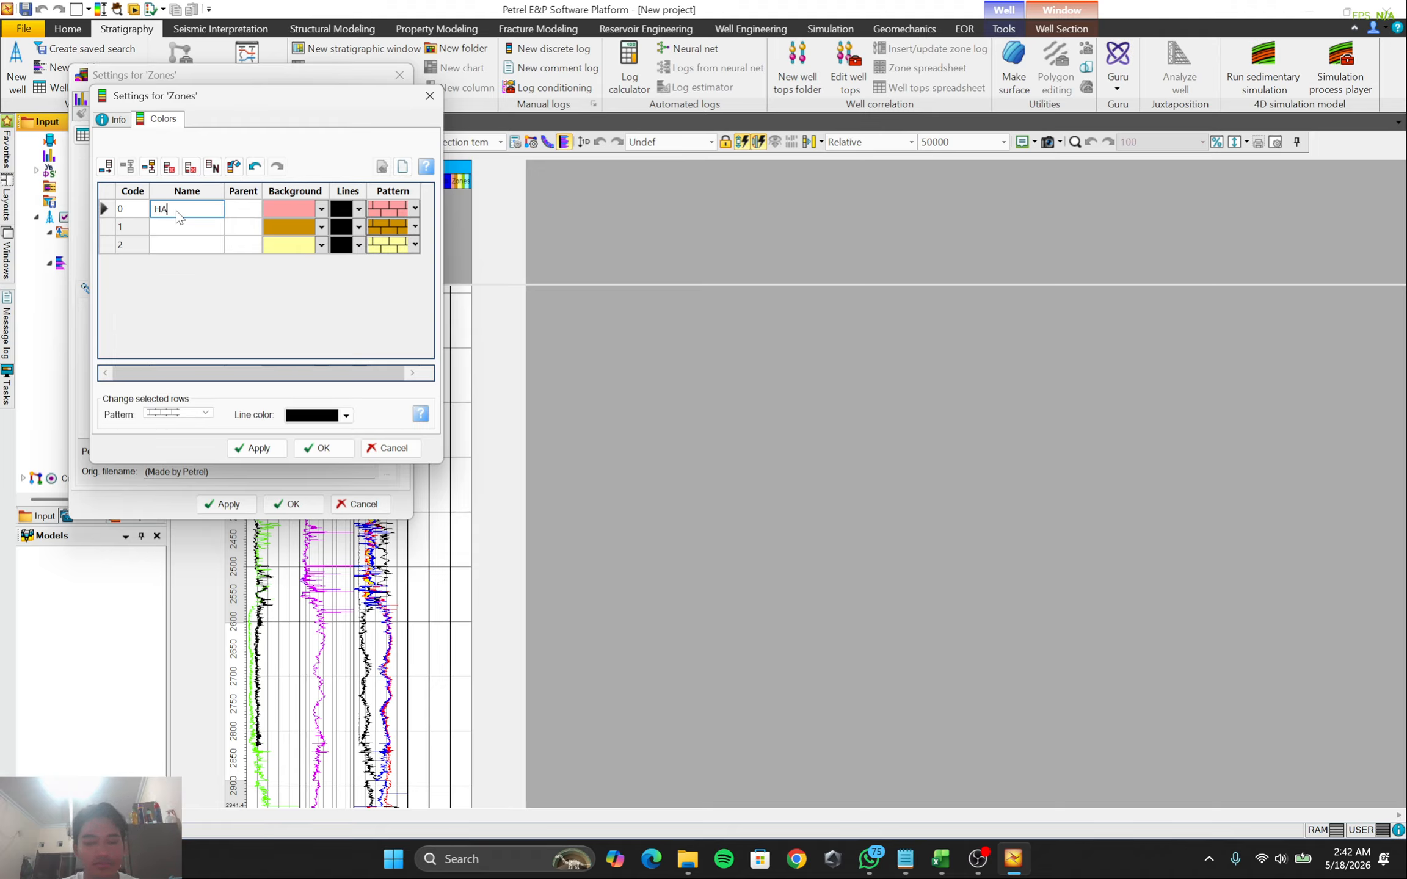
pyautogui.write('ST')
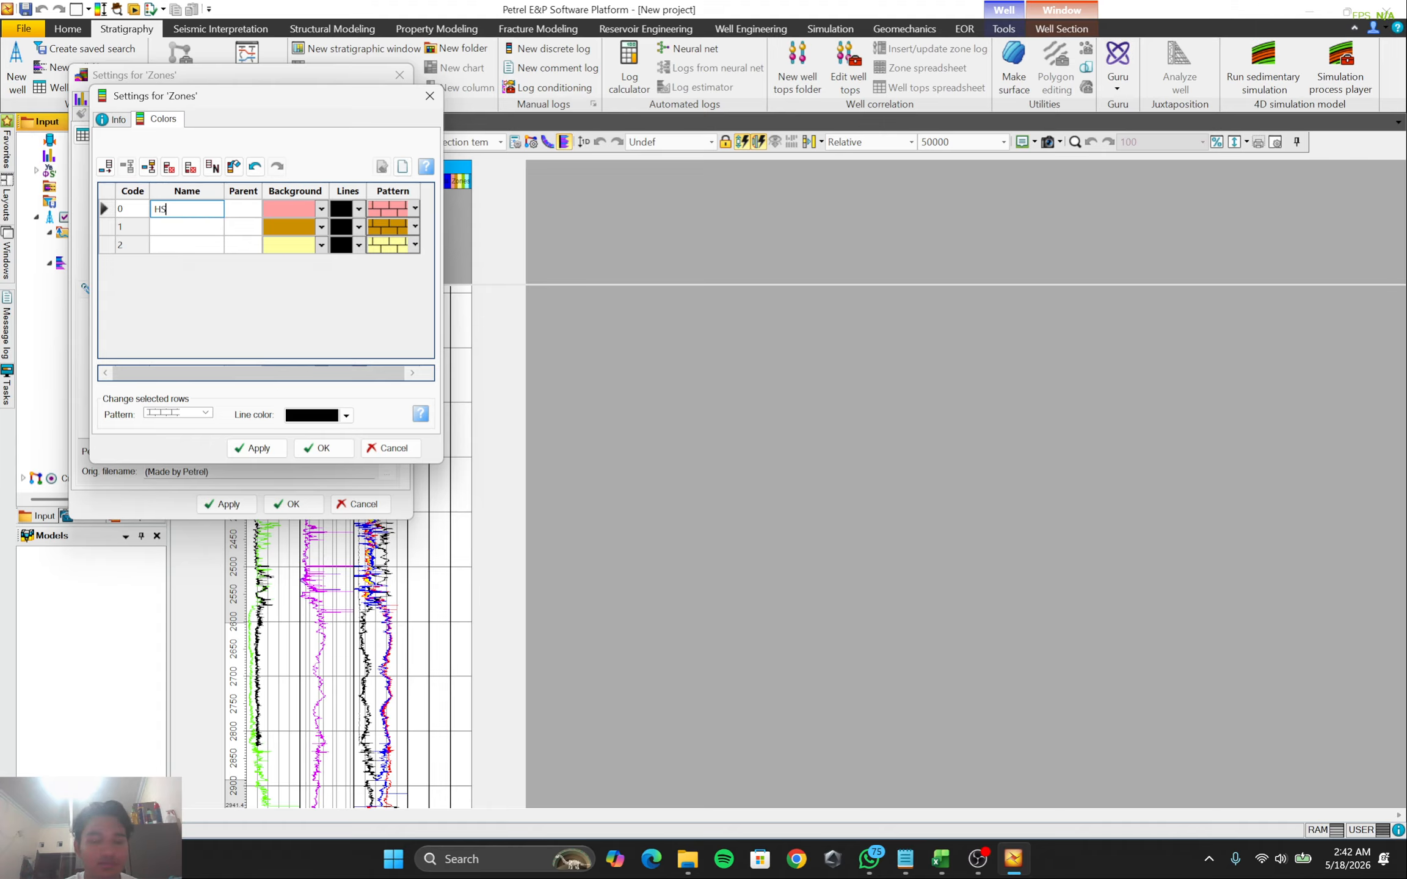
pyautogui.click(179, 228)
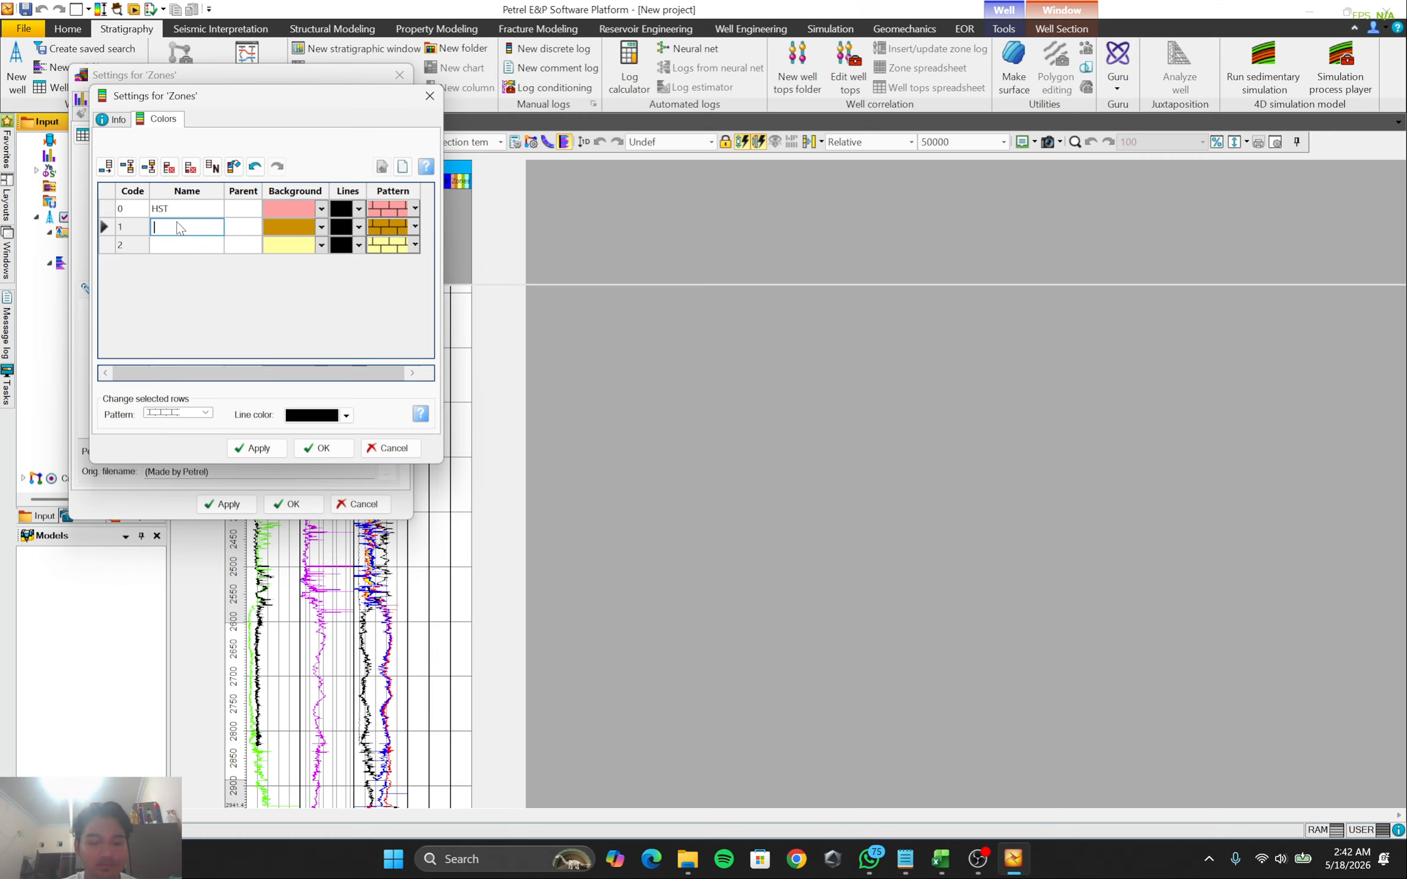
pyautogui.write('TST')
pyautogui.click(186, 245)
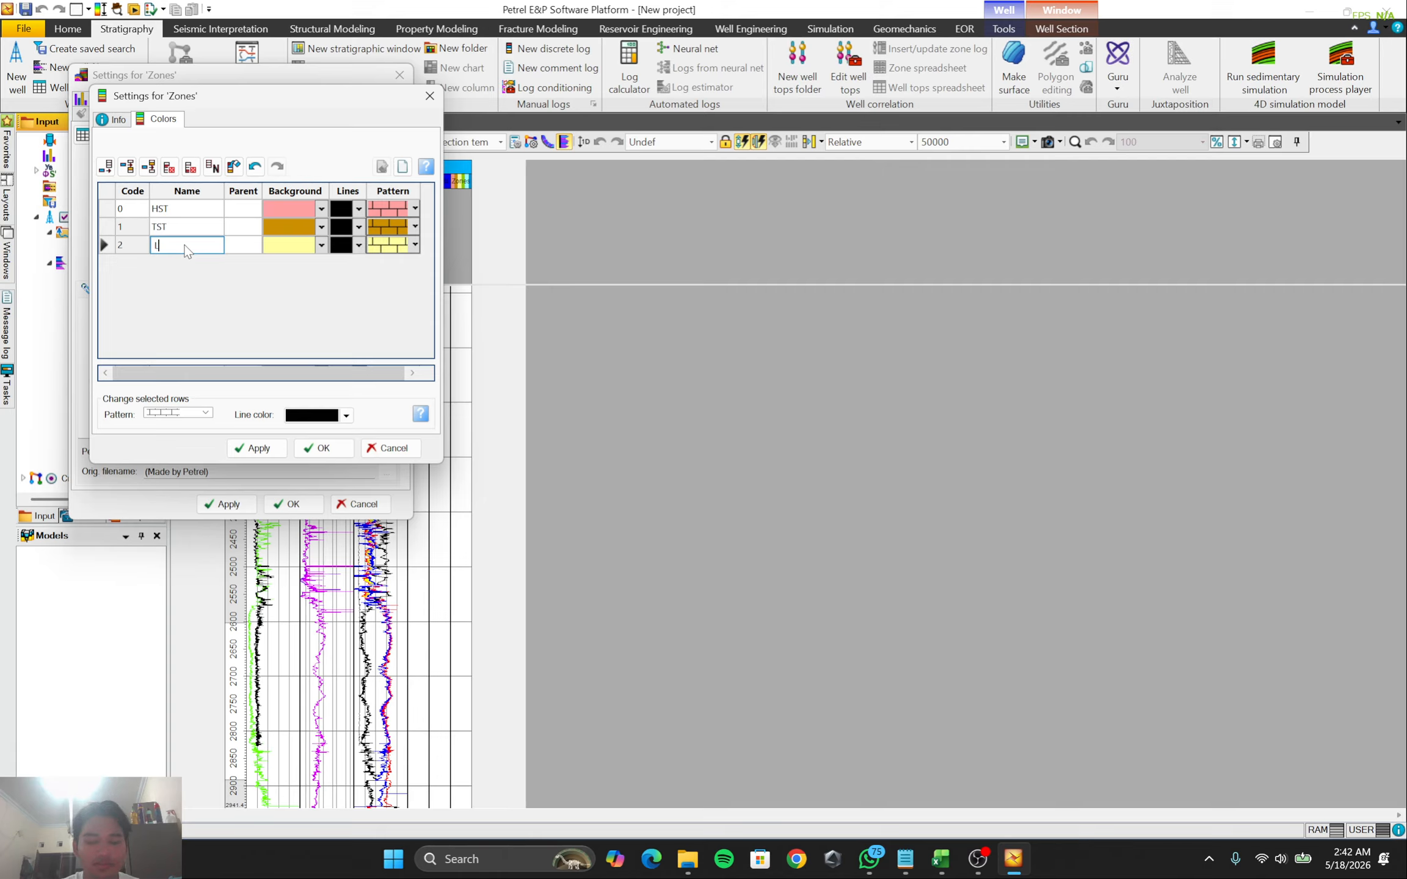
pyautogui.write('LST')
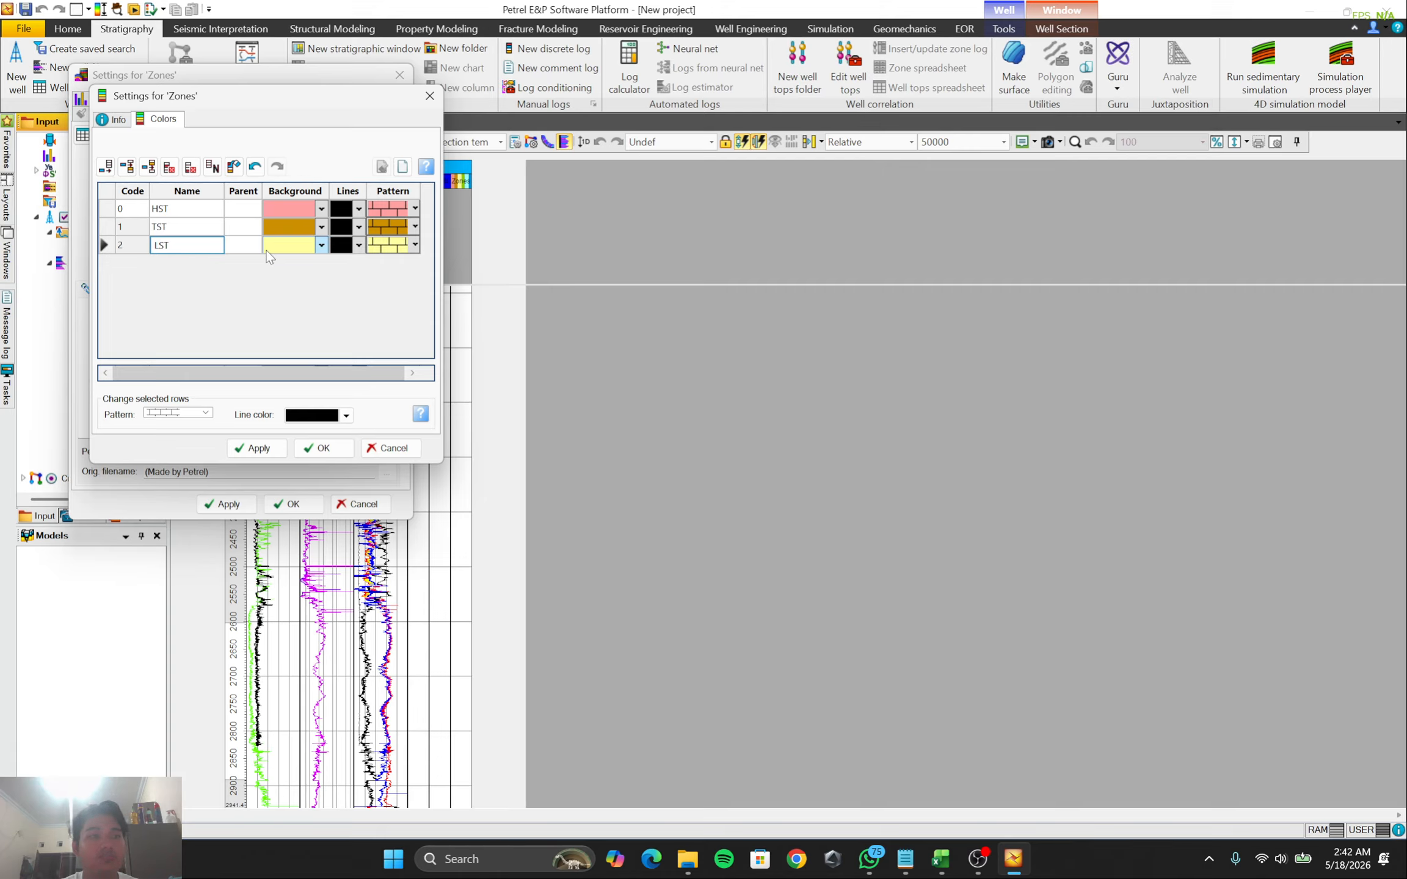
# Set a blank pattern for the HST, TST and LST rows of the Zones color table
pyautogui.click(415, 208)
pyautogui.moveTo(467, 252)
pyautogui.mouseDown()
pyautogui.moveTo(470, 230)
pyautogui.moveTo(465, 261)
pyautogui.mouseUp()
pyautogui.click(436, 228)
pyautogui.click(416, 227)
pyautogui.click(436, 249)
pyautogui.click(415, 245)
pyautogui.click(371, 259)
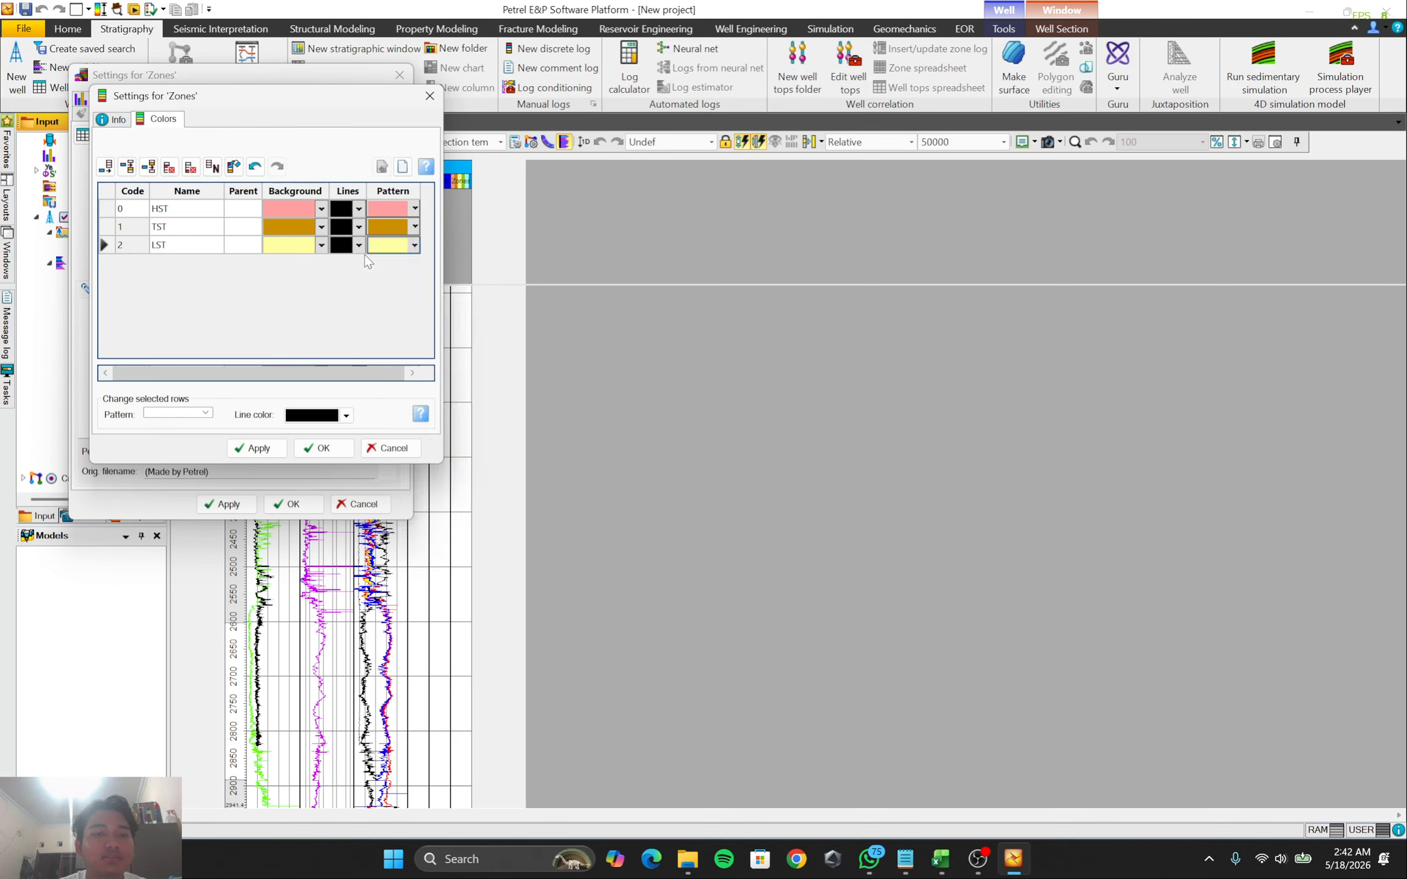
# Set the HST, TST and LST backgrounds to red, blue and orange and accept the Zones settings
pyautogui.click(321, 209)
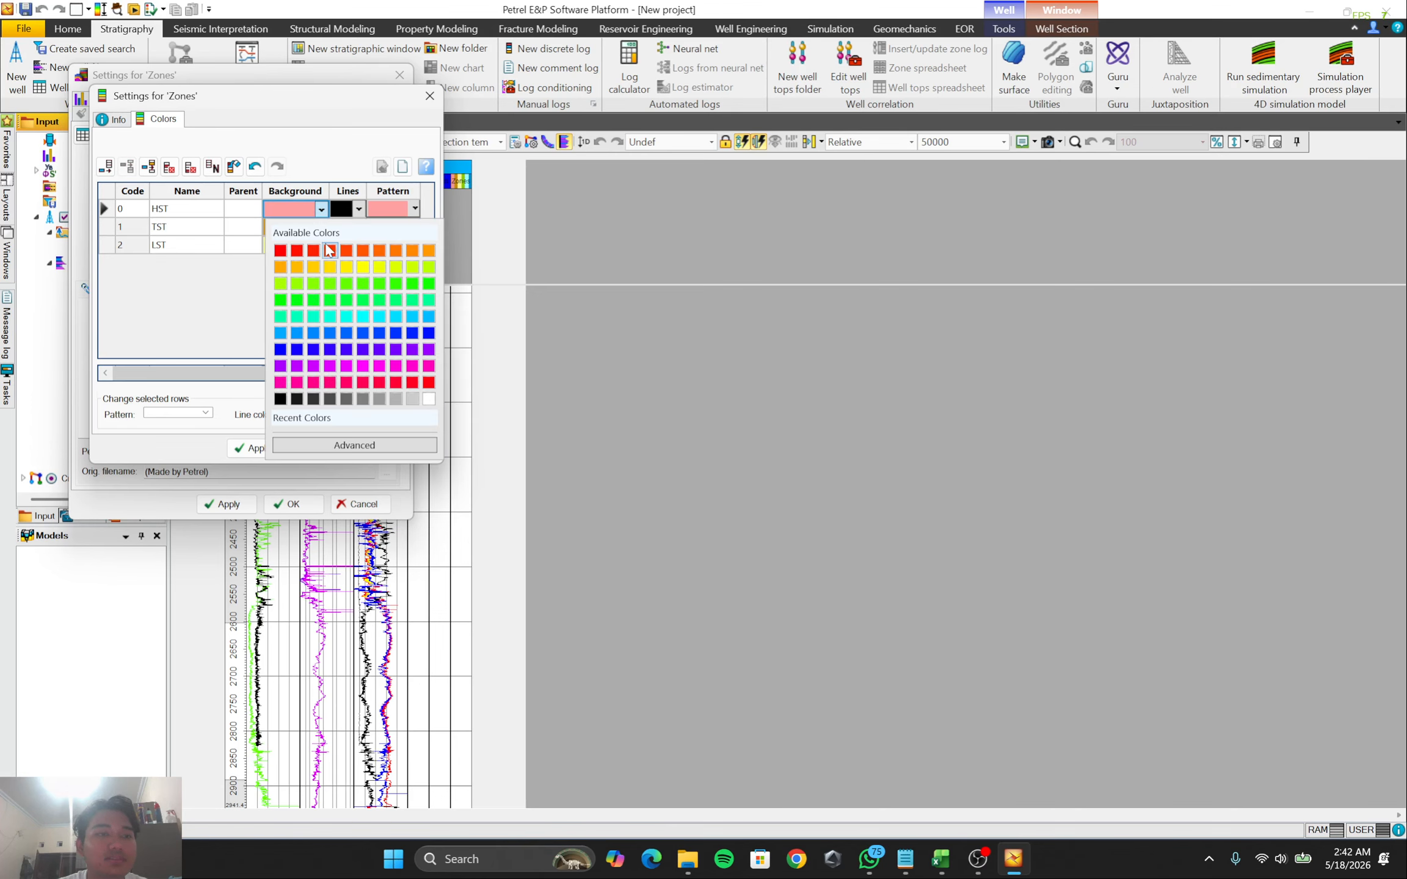
pyautogui.click(279, 251)
pyautogui.click(322, 228)
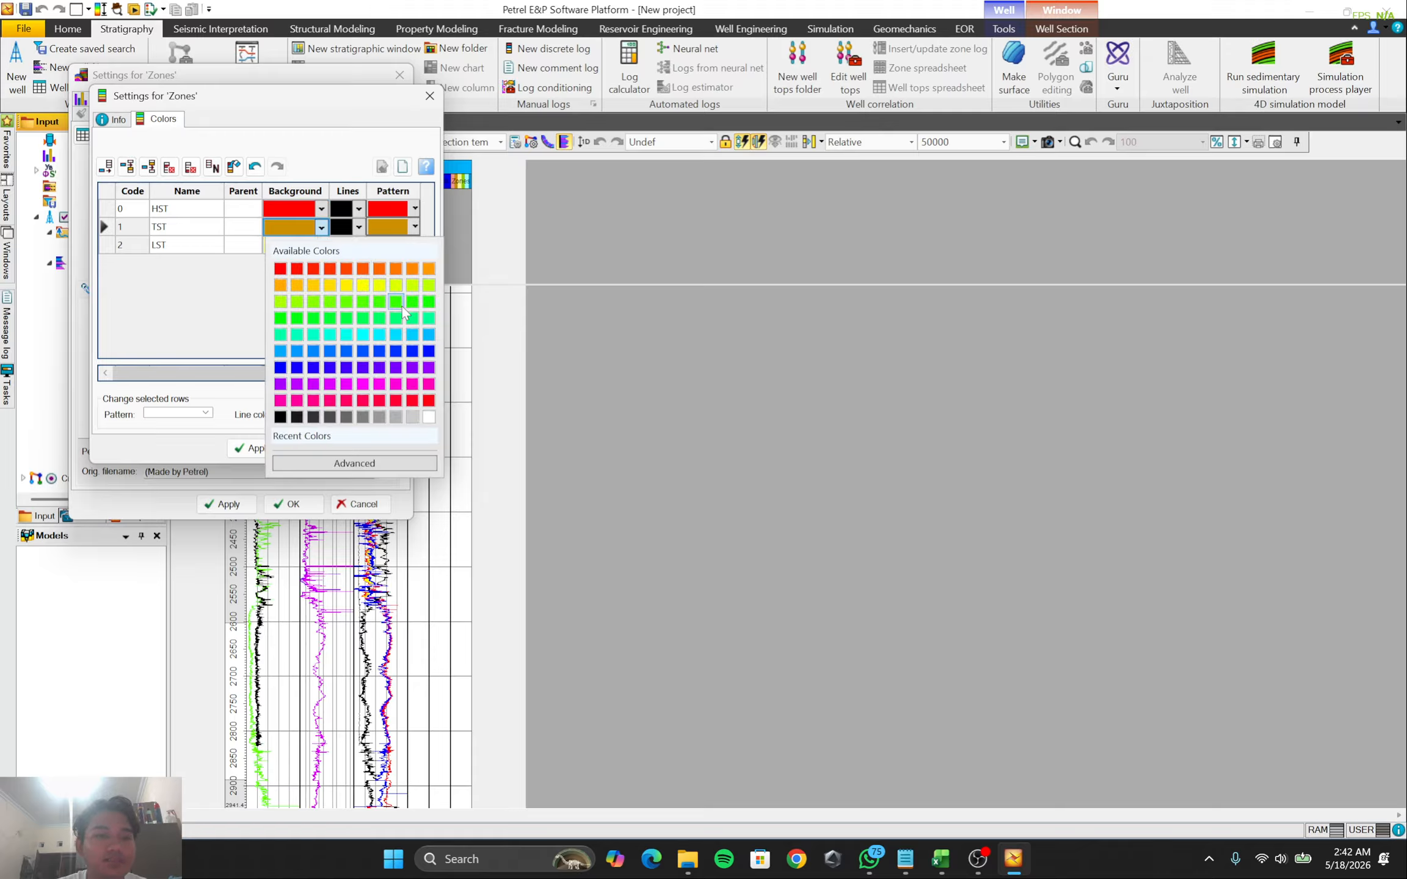
pyautogui.click(281, 369)
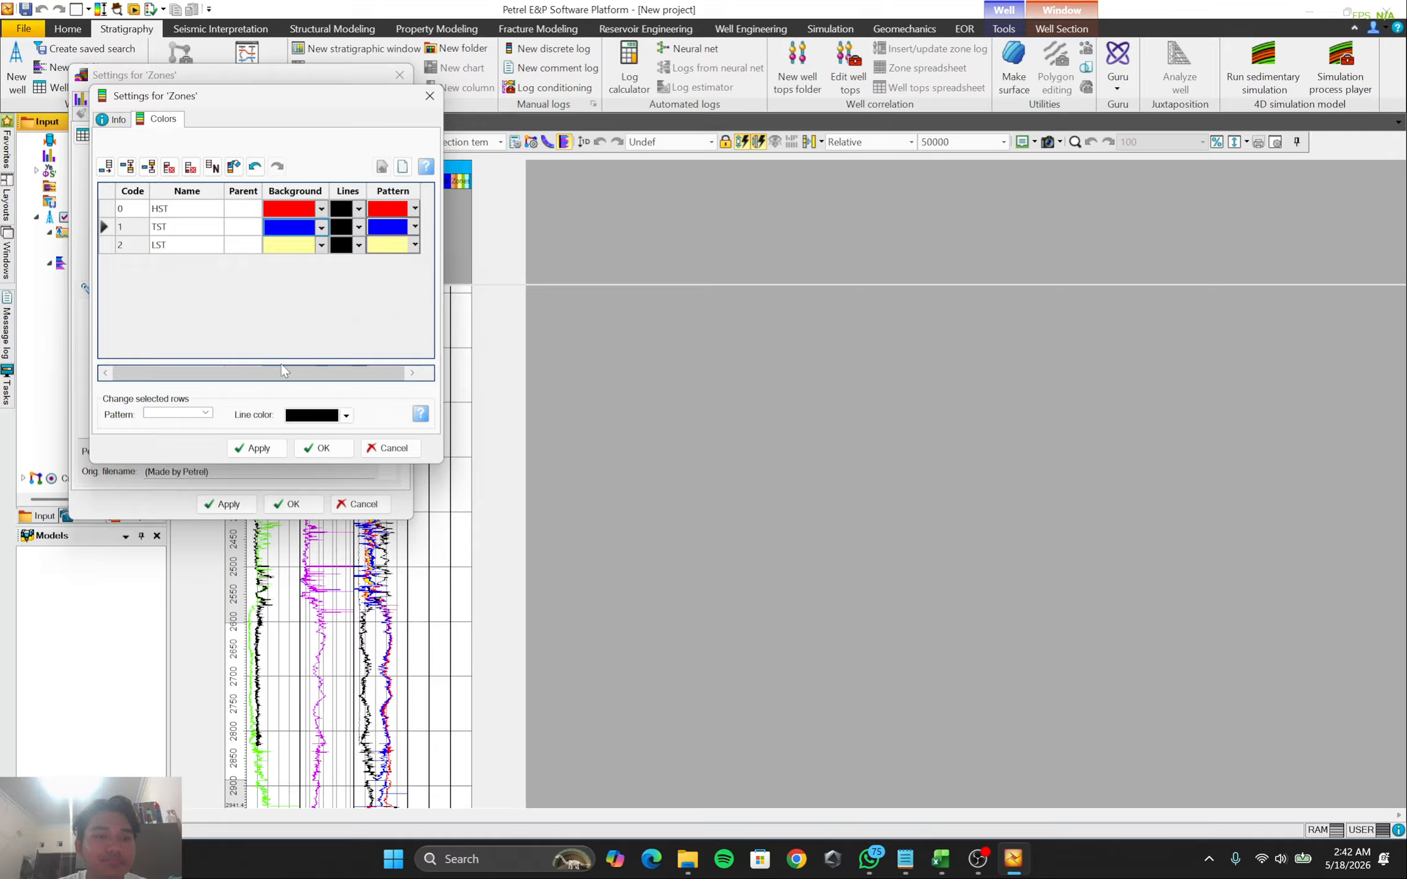
pyautogui.click(321, 245)
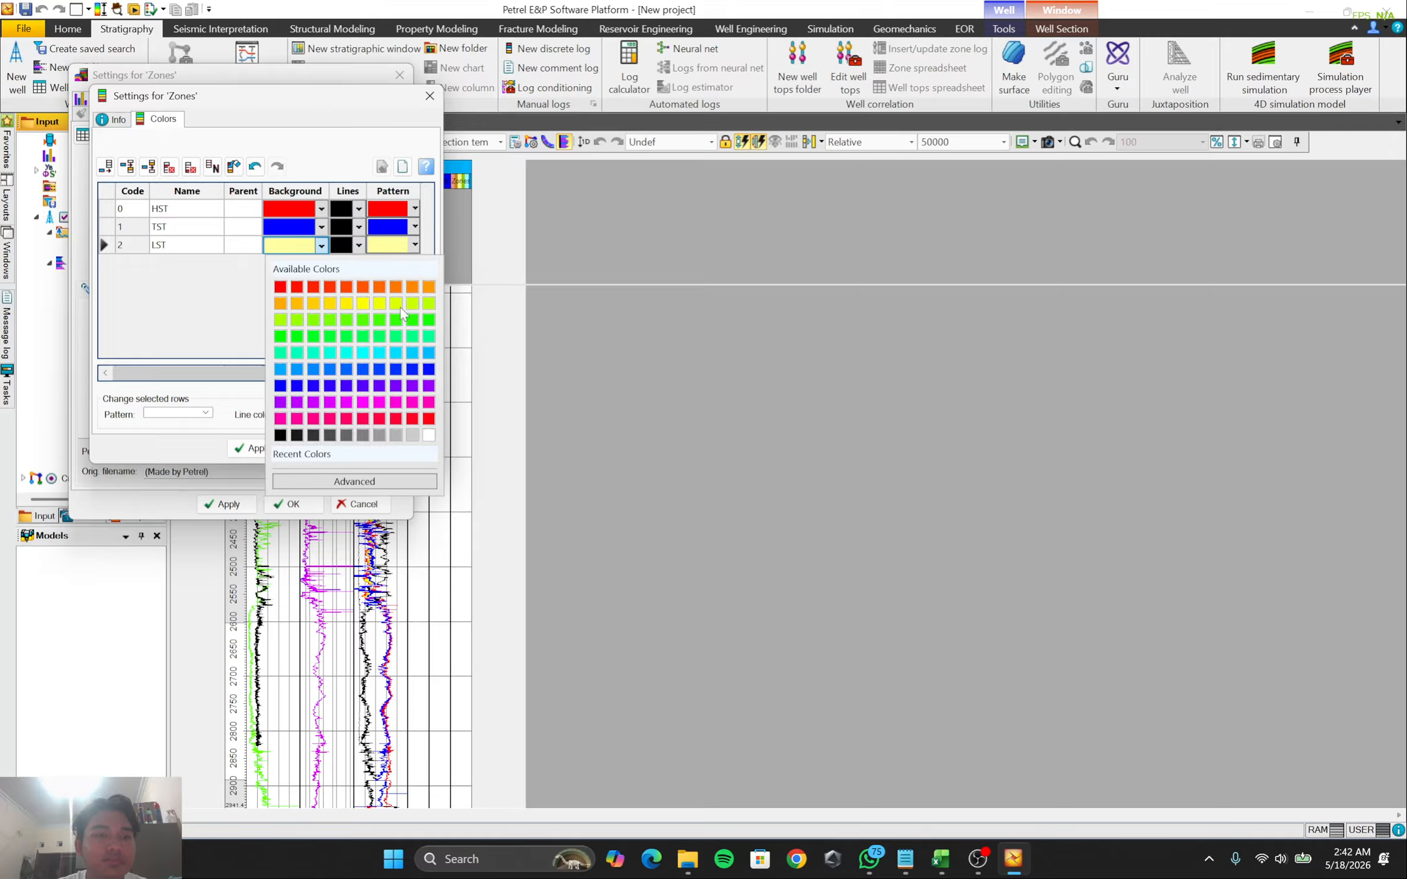
pyautogui.click(429, 287)
pyautogui.click(321, 208)
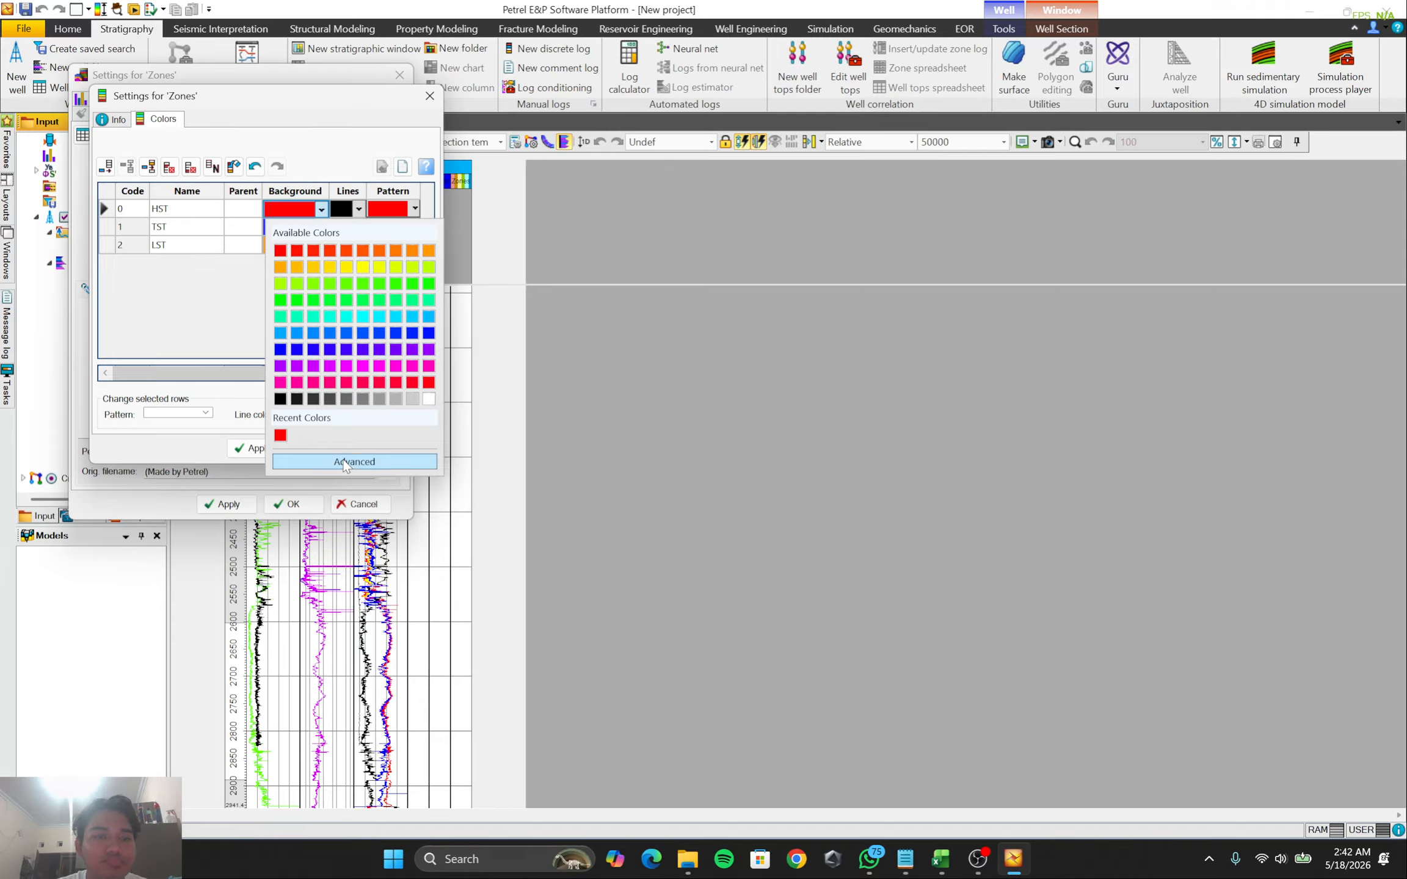
pyautogui.click(212, 301)
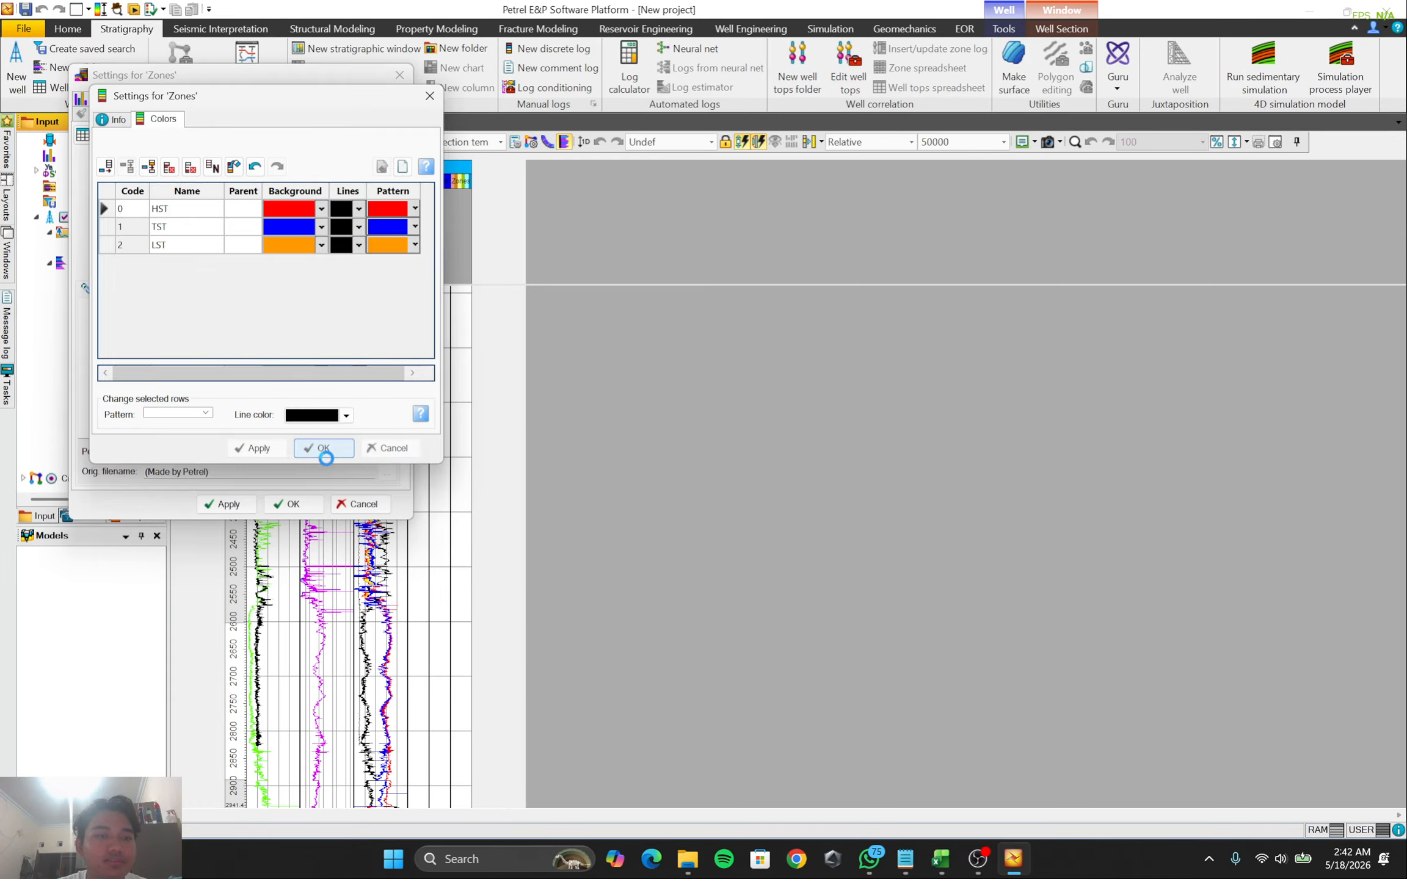
pyautogui.click(293, 504)
# Examine well 15's GR, resistivity and density-neutron curves along the logged depth for lithology changes
pyautogui.scroll(-5, 452, 390)
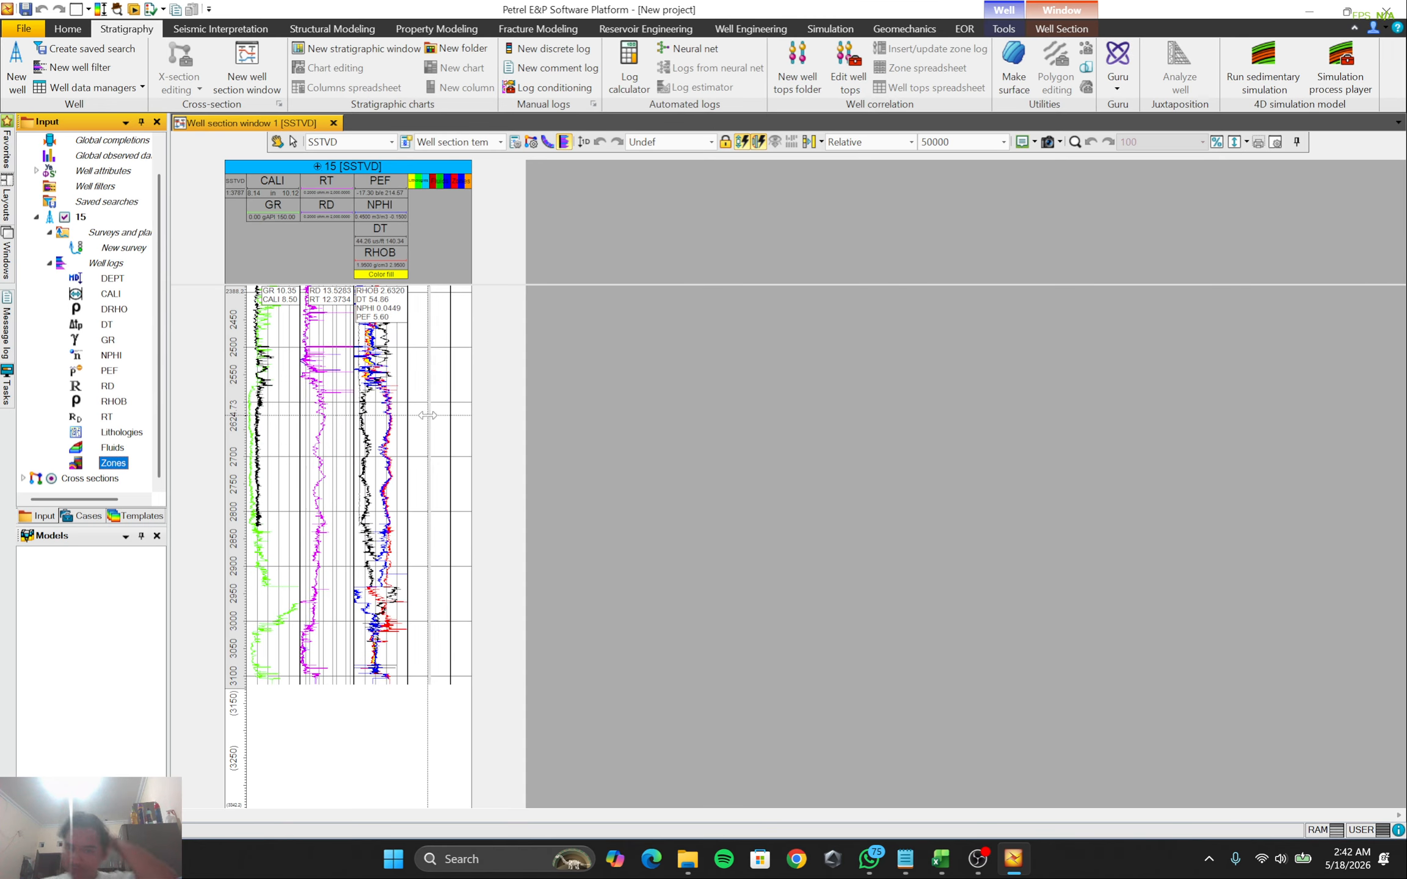
pyautogui.scroll(-1, 402, 443)
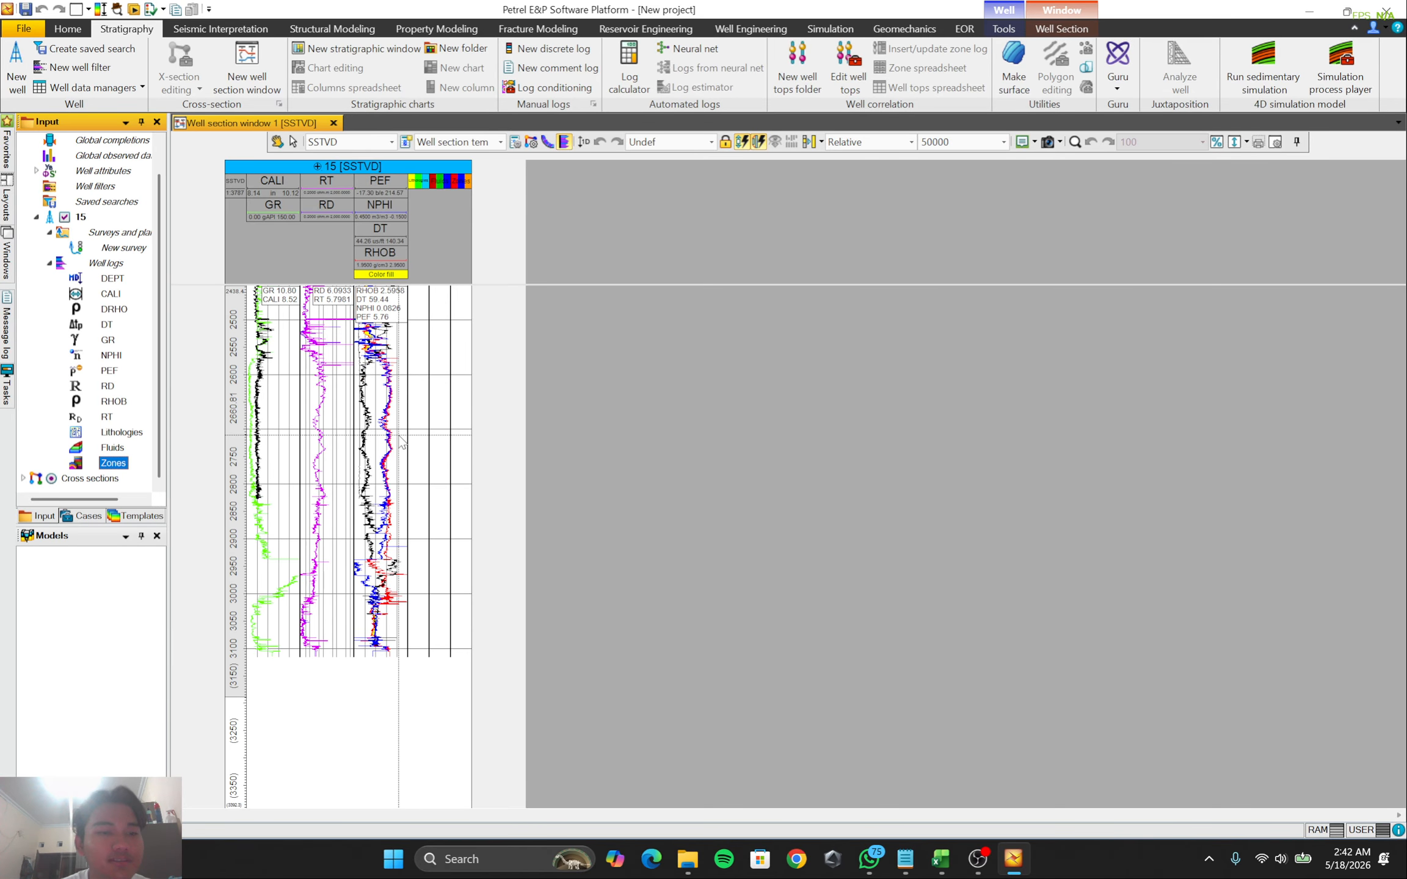
pyautogui.scroll(1, 336, 507)
pyautogui.scroll(5, 271, 574)
pyautogui.scroll(-3, 293, 554)
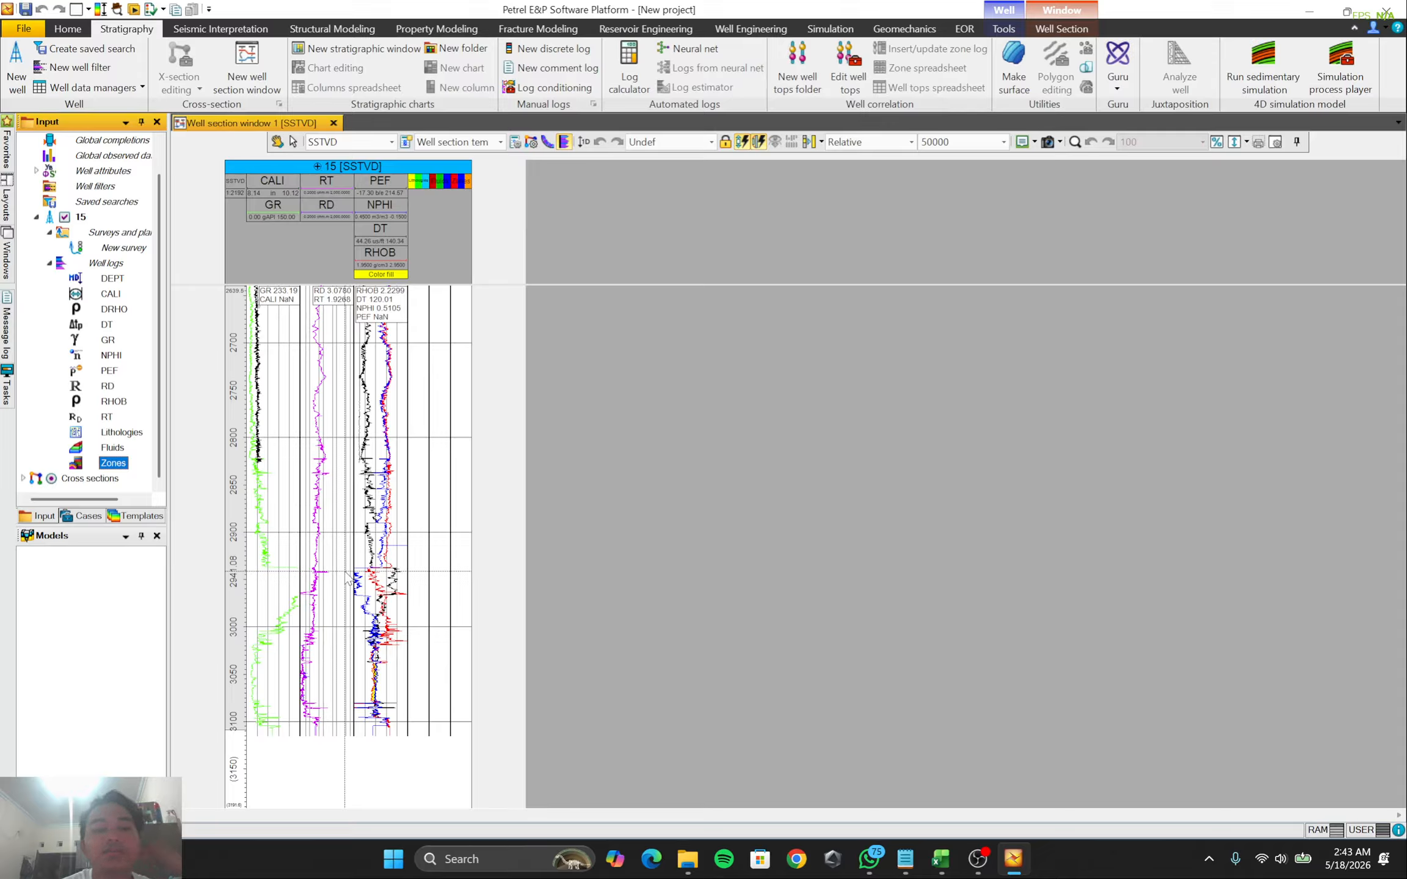
pyautogui.scroll(2, 407, 647)
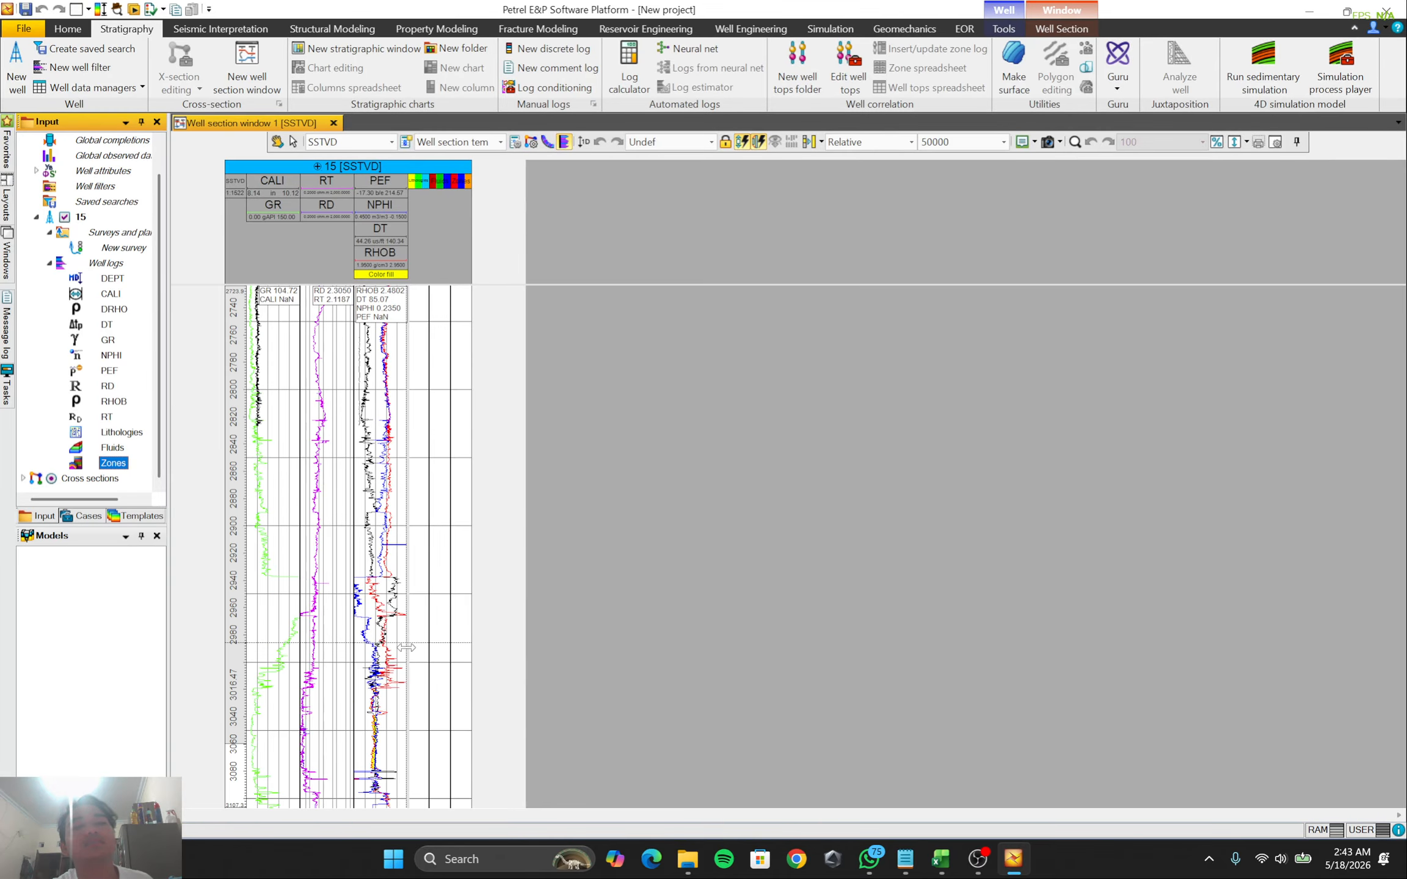
pyautogui.scroll(2, 407, 648)
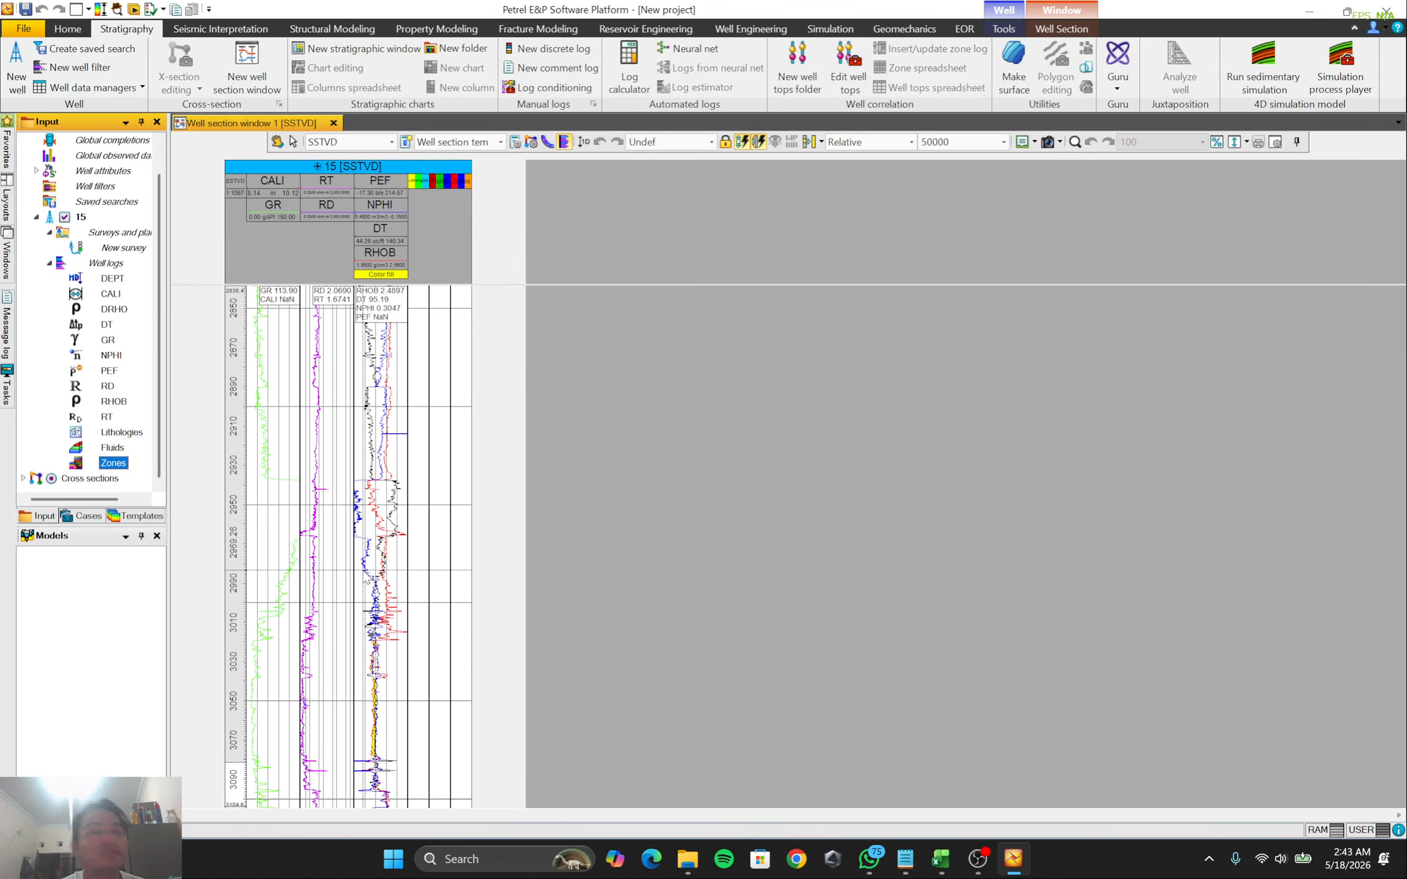
pyautogui.scroll(1, 365, 580)
pyautogui.scroll(1, 385, 634)
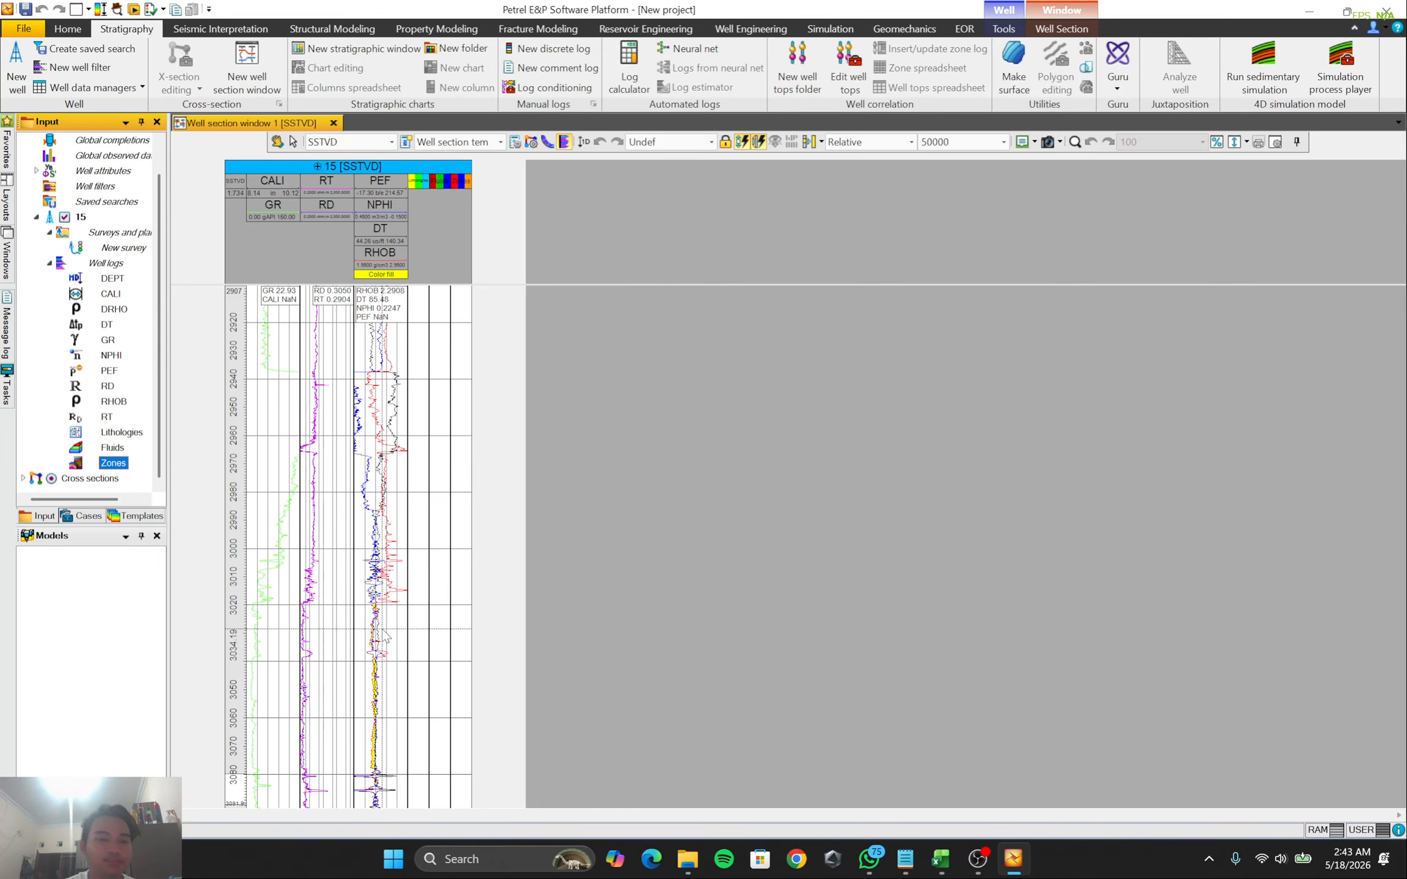
pyautogui.scroll(-3, 384, 635)
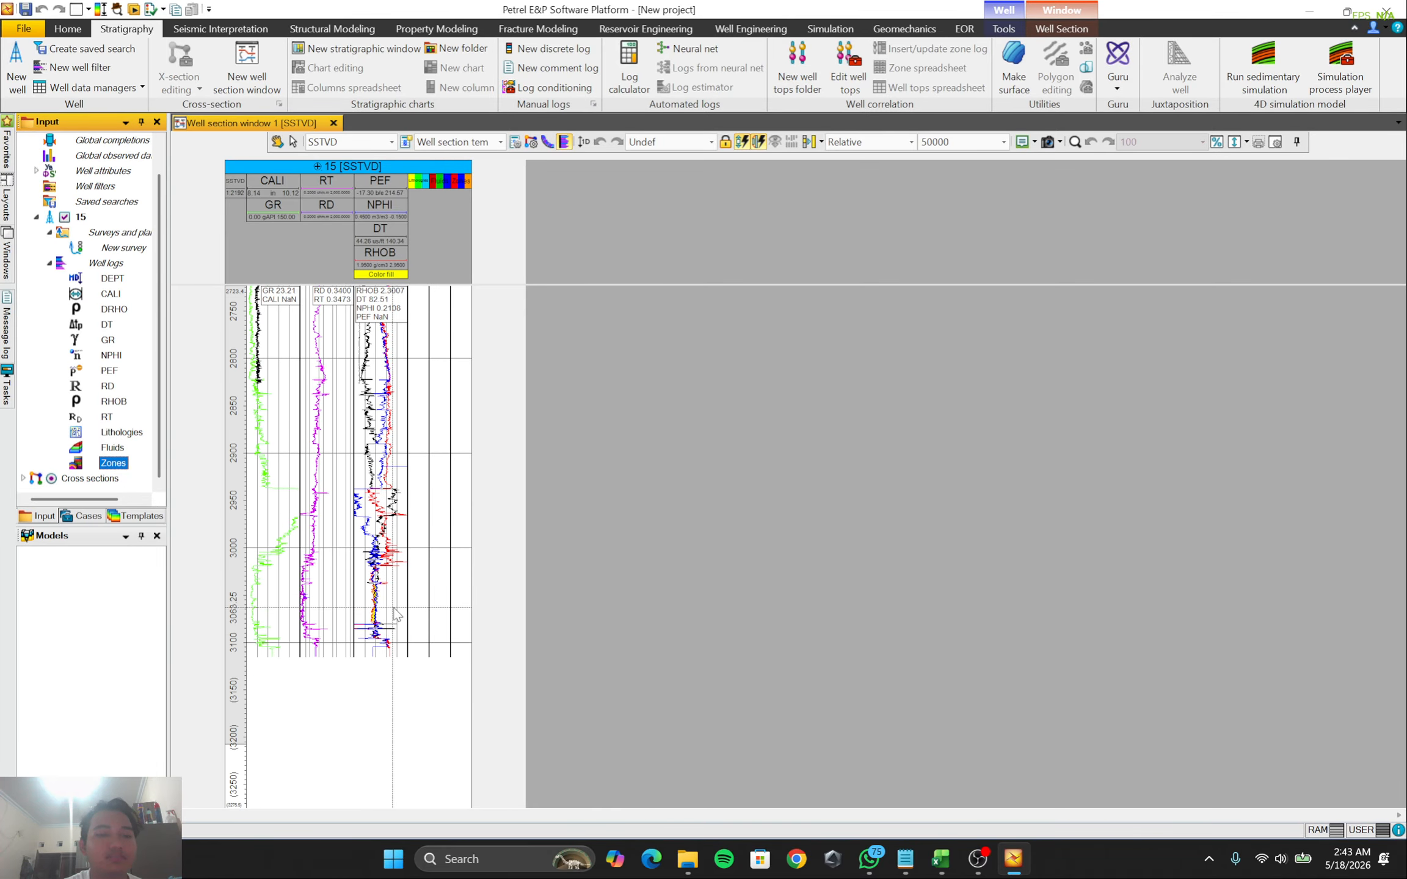
pyautogui.scroll(1, 396, 614)
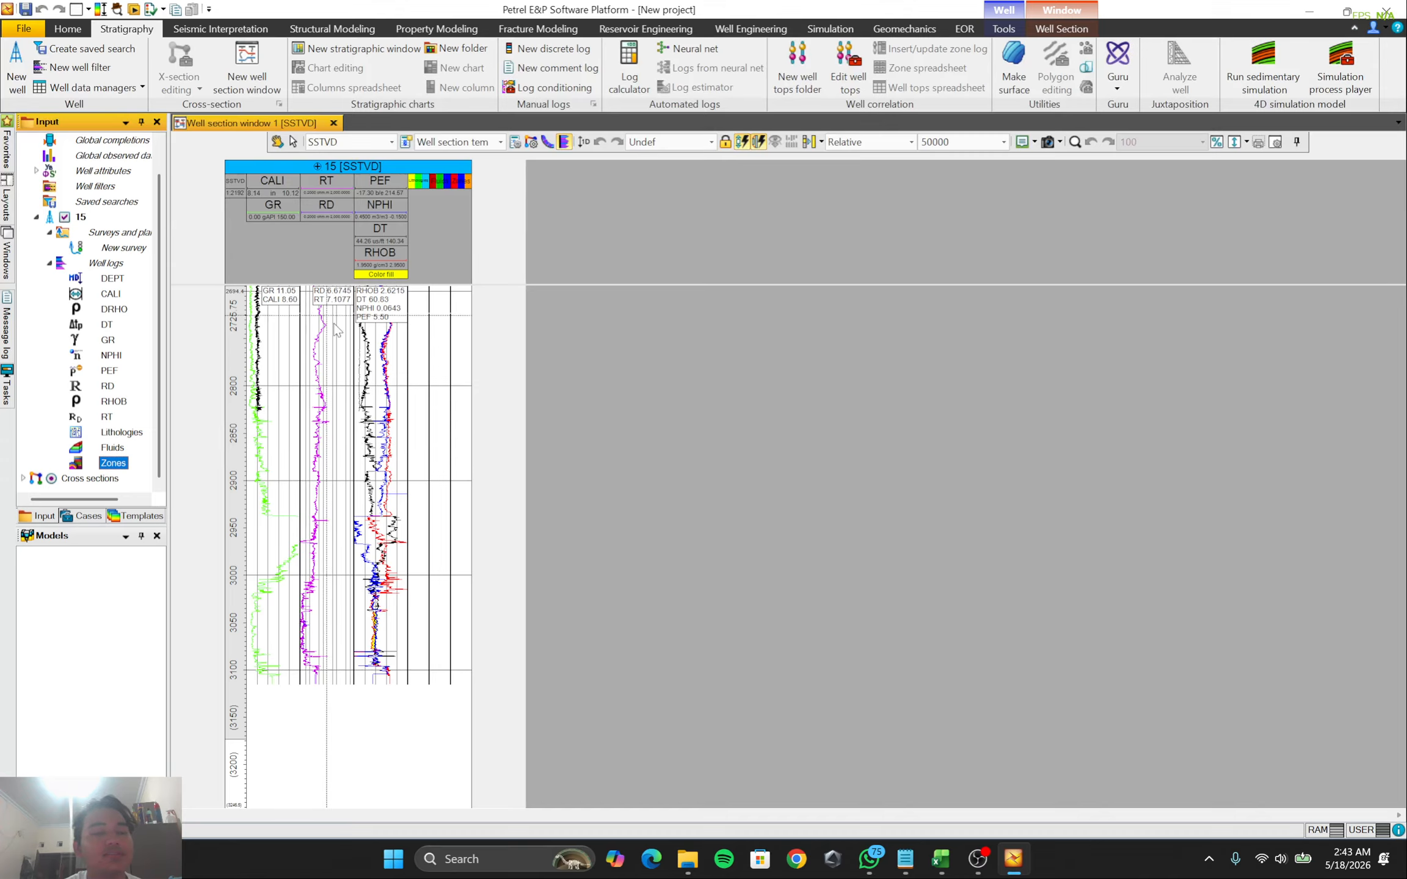
pyautogui.scroll(7, 365, 418)
pyautogui.scroll(7, 367, 419)
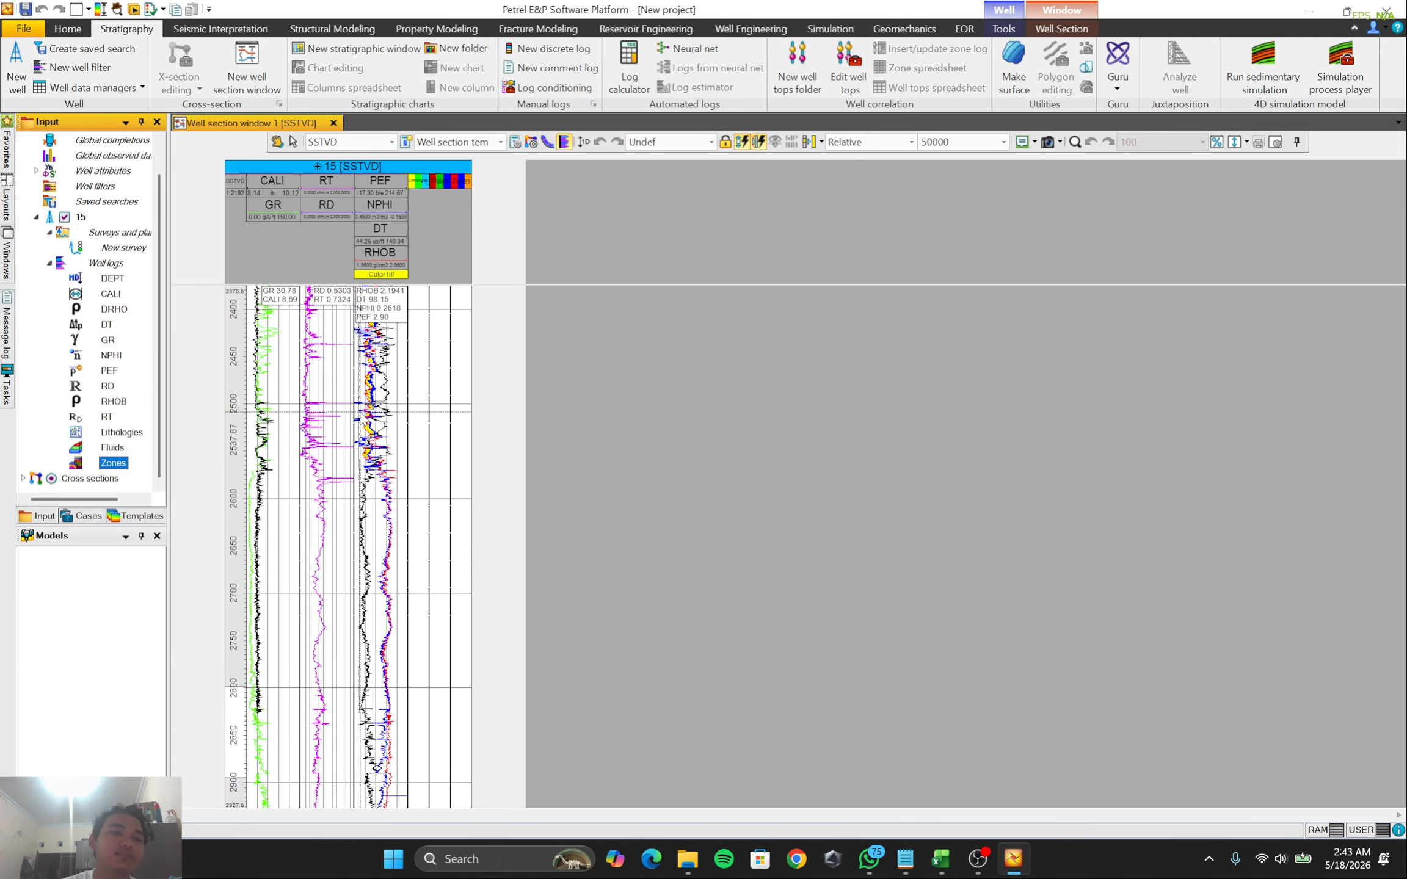
pyautogui.scroll(-7, 366, 414)
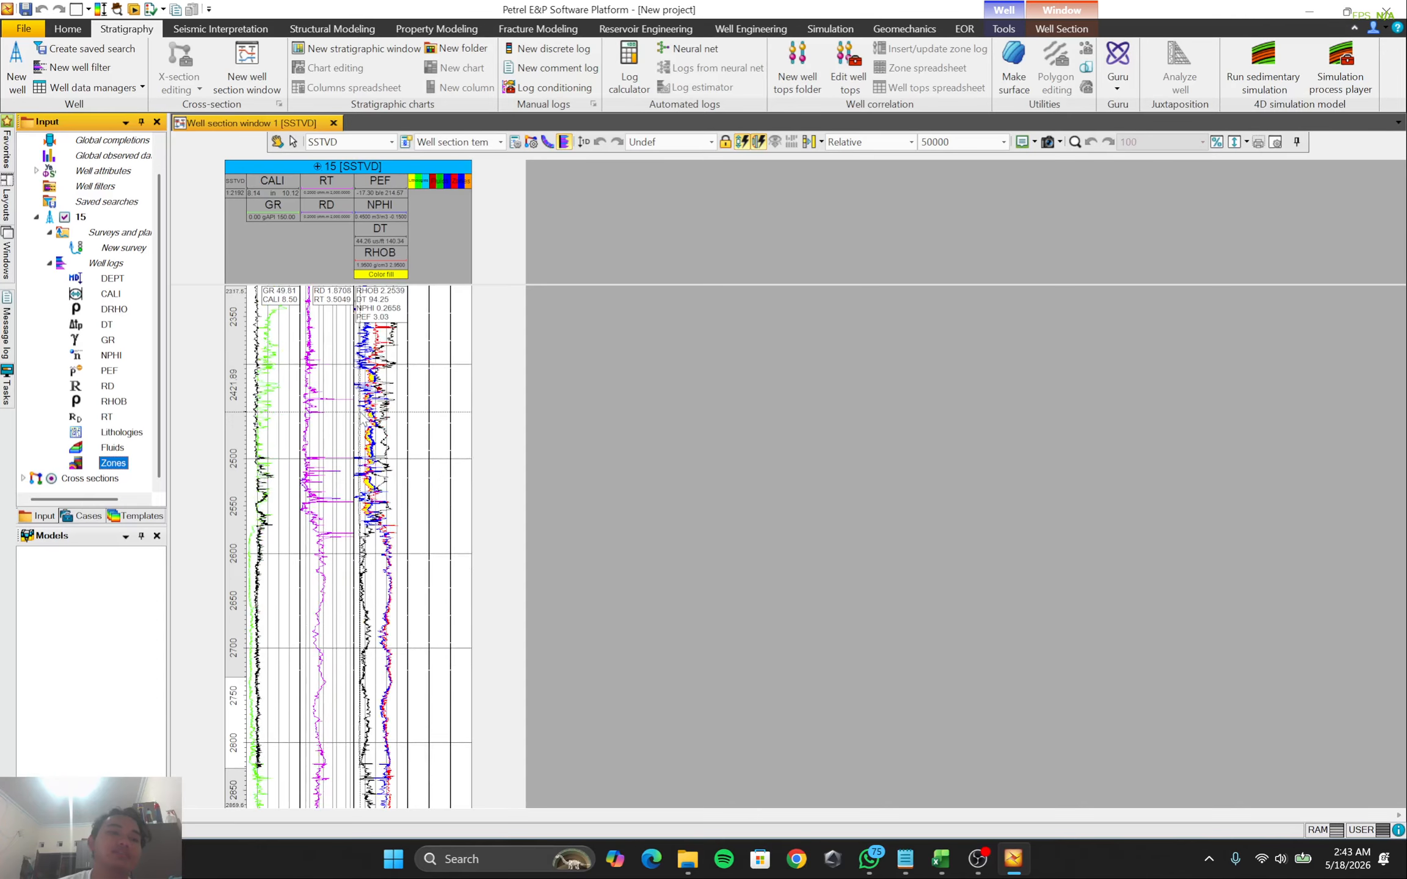
pyautogui.scroll(-4, 347, 574)
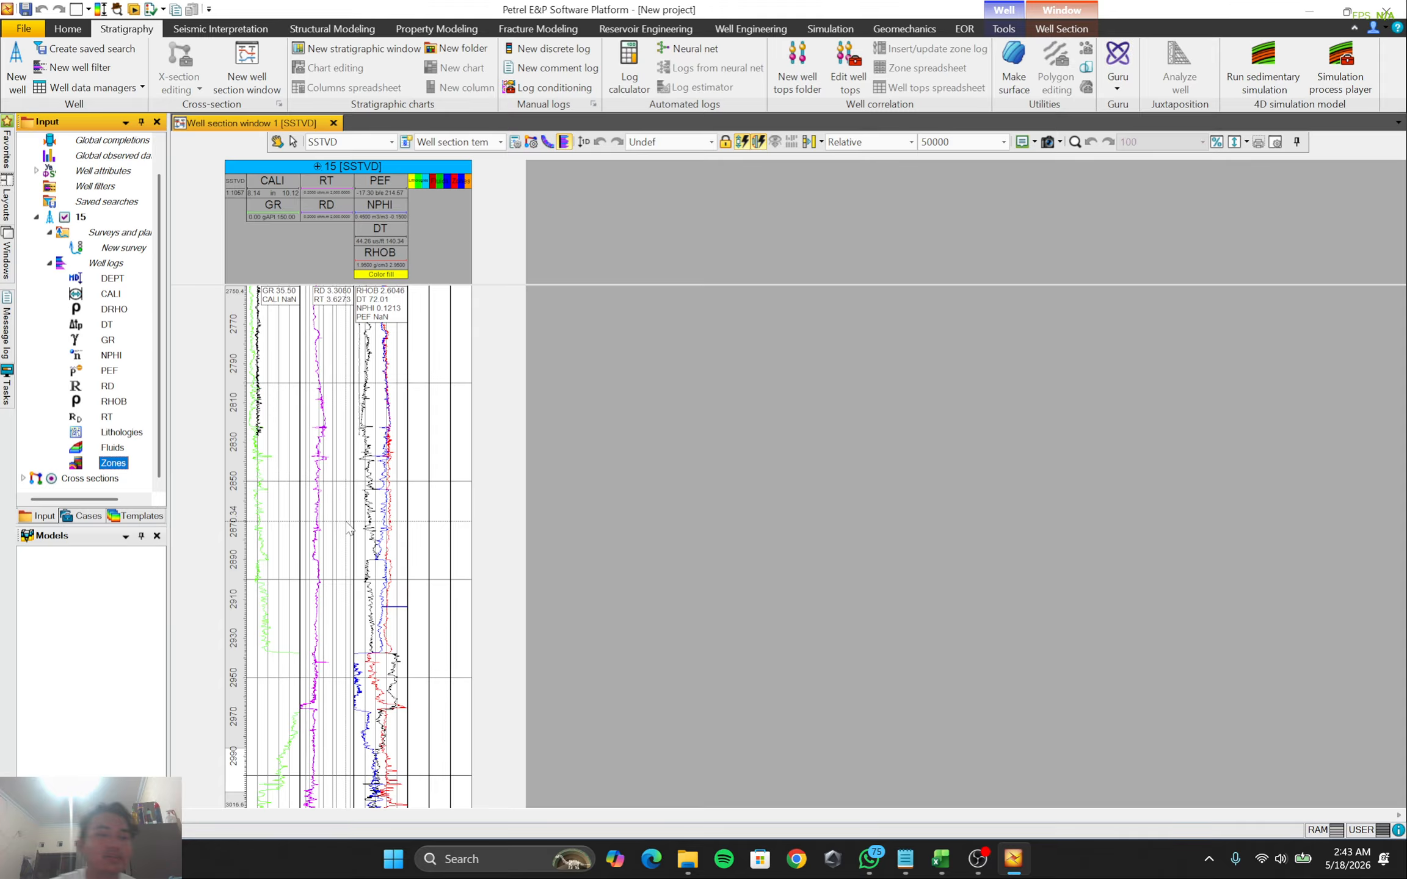
# Paint a LIMESTONE interval in the Lithologies track of well 15 from about 2580 to 2935 SSTVD
pyautogui.scroll(-2, 353, 516)
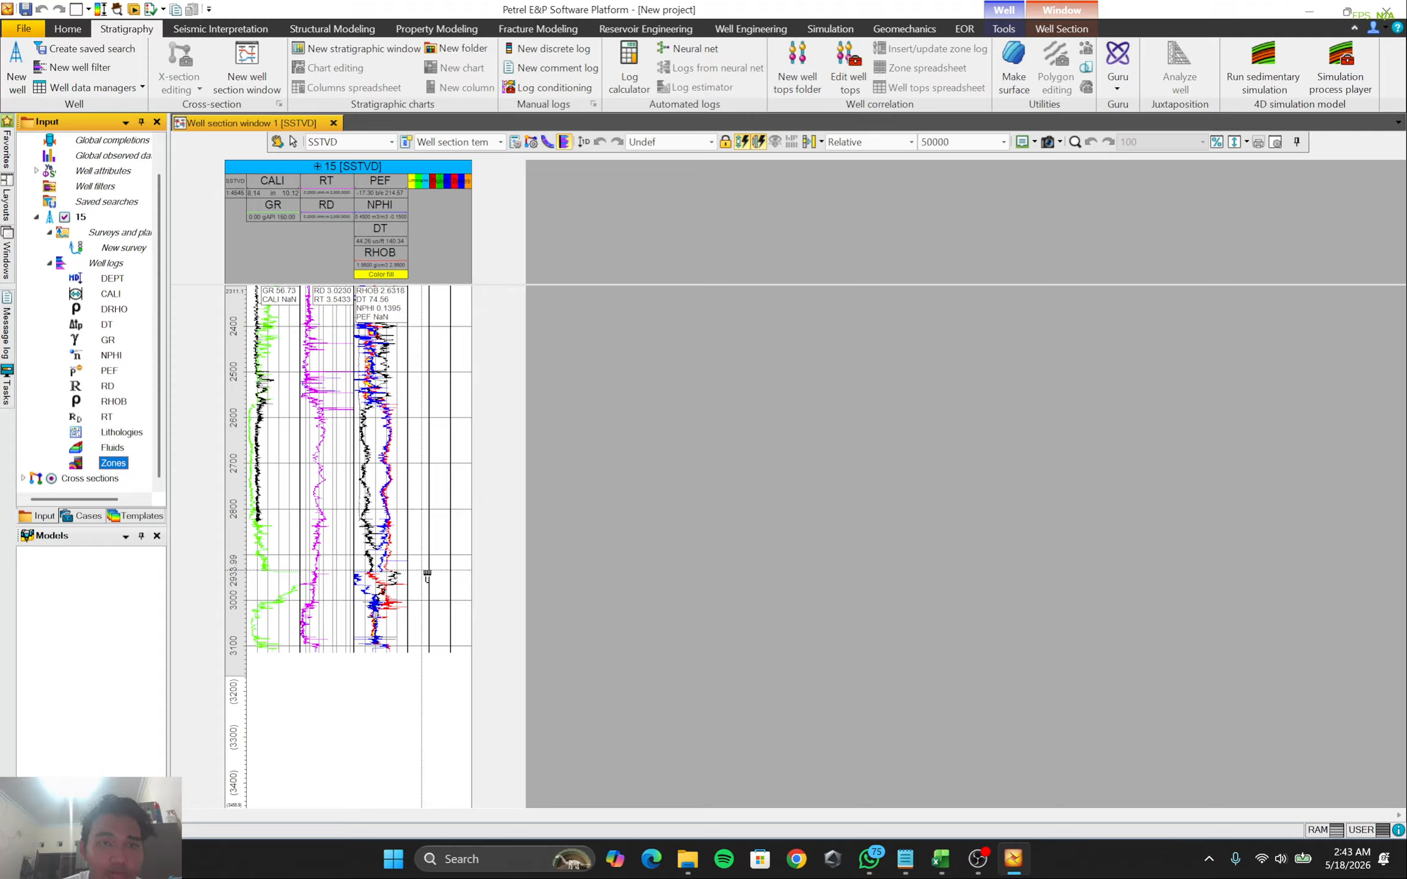
pyautogui.rightClick(416, 572)
pyautogui.click(455, 618)
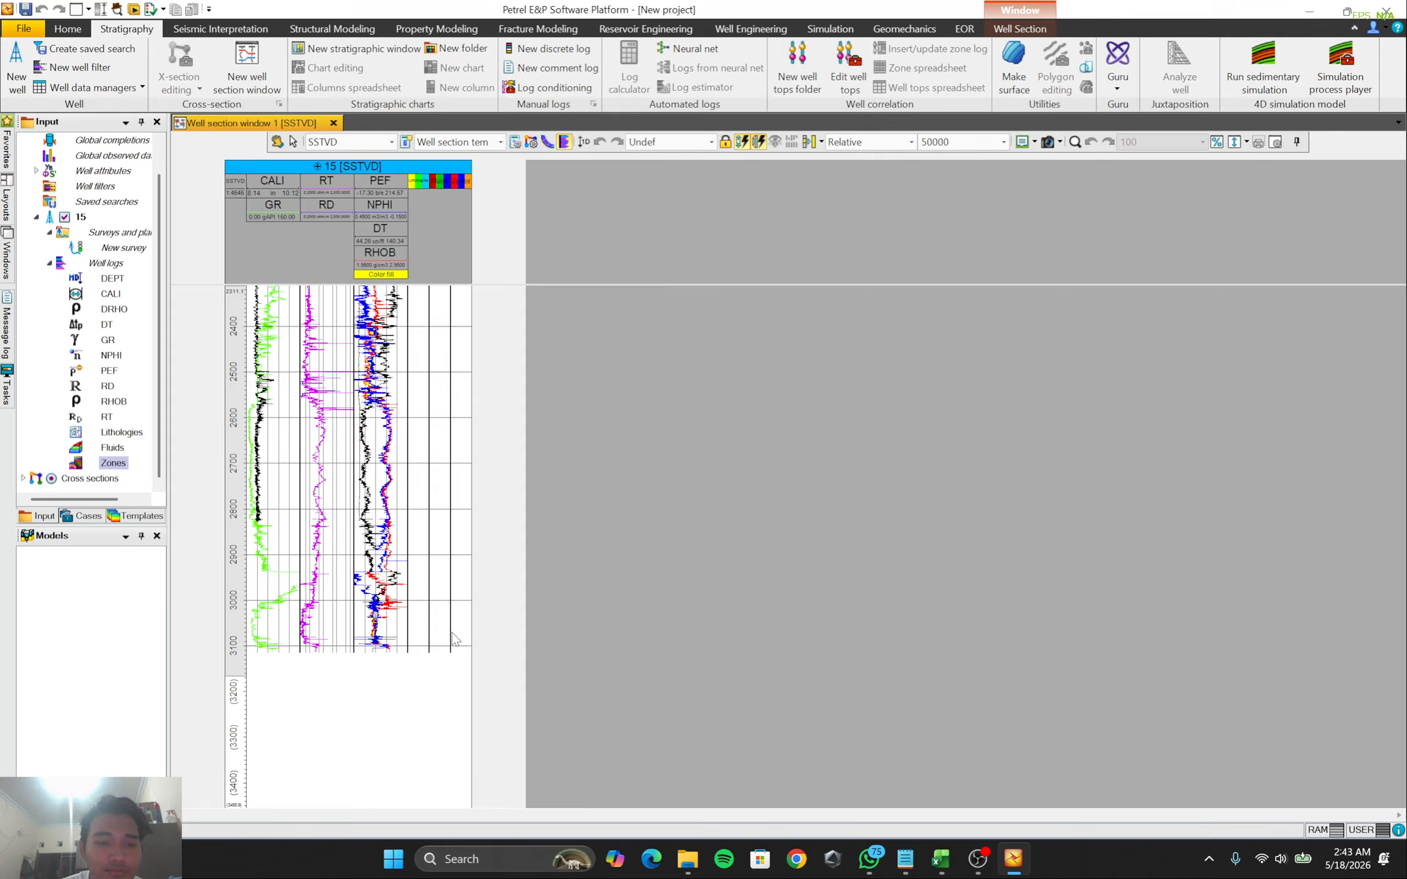
pyautogui.moveTo(419, 573); pyautogui.dragTo(421, 410)
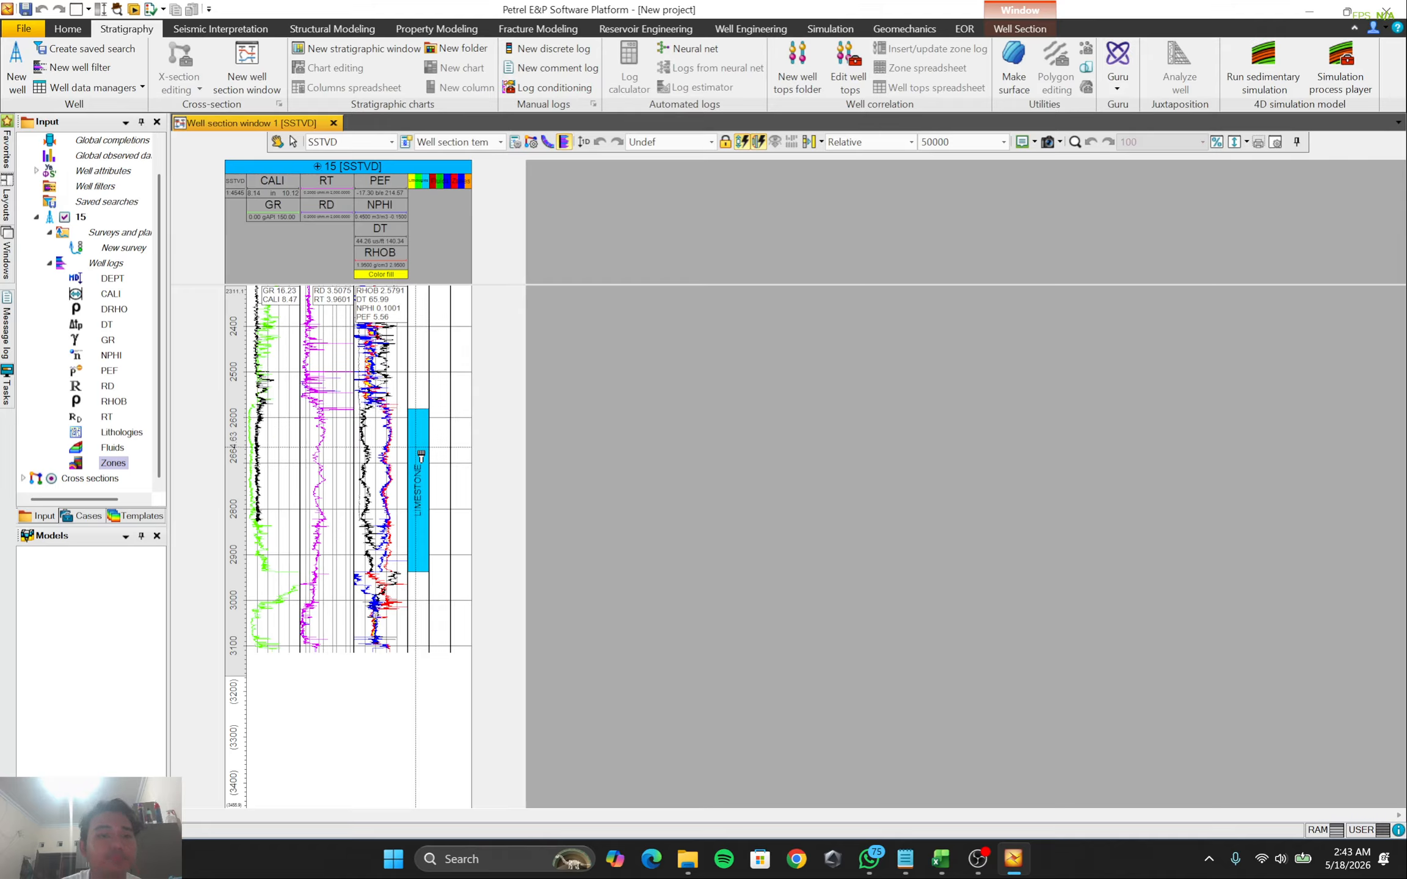
# Paint a SHALE interval below the limestone in the Lithologies track, from about 2930 to 2990 SSTVD
pyautogui.scroll(2, 414, 506)
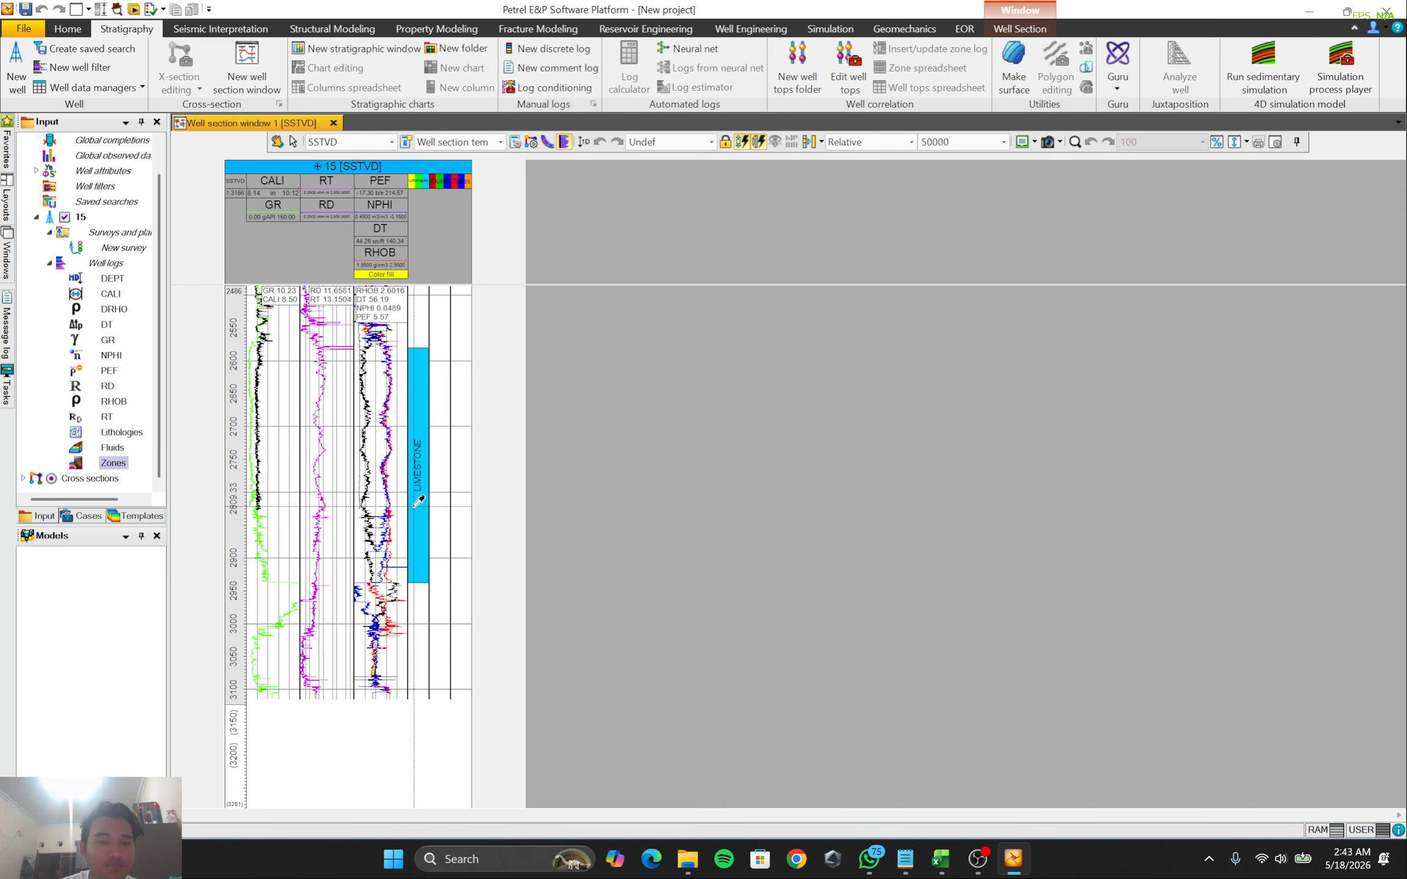
pyautogui.scroll(-5, 415, 506)
pyautogui.scroll(-2, 408, 501)
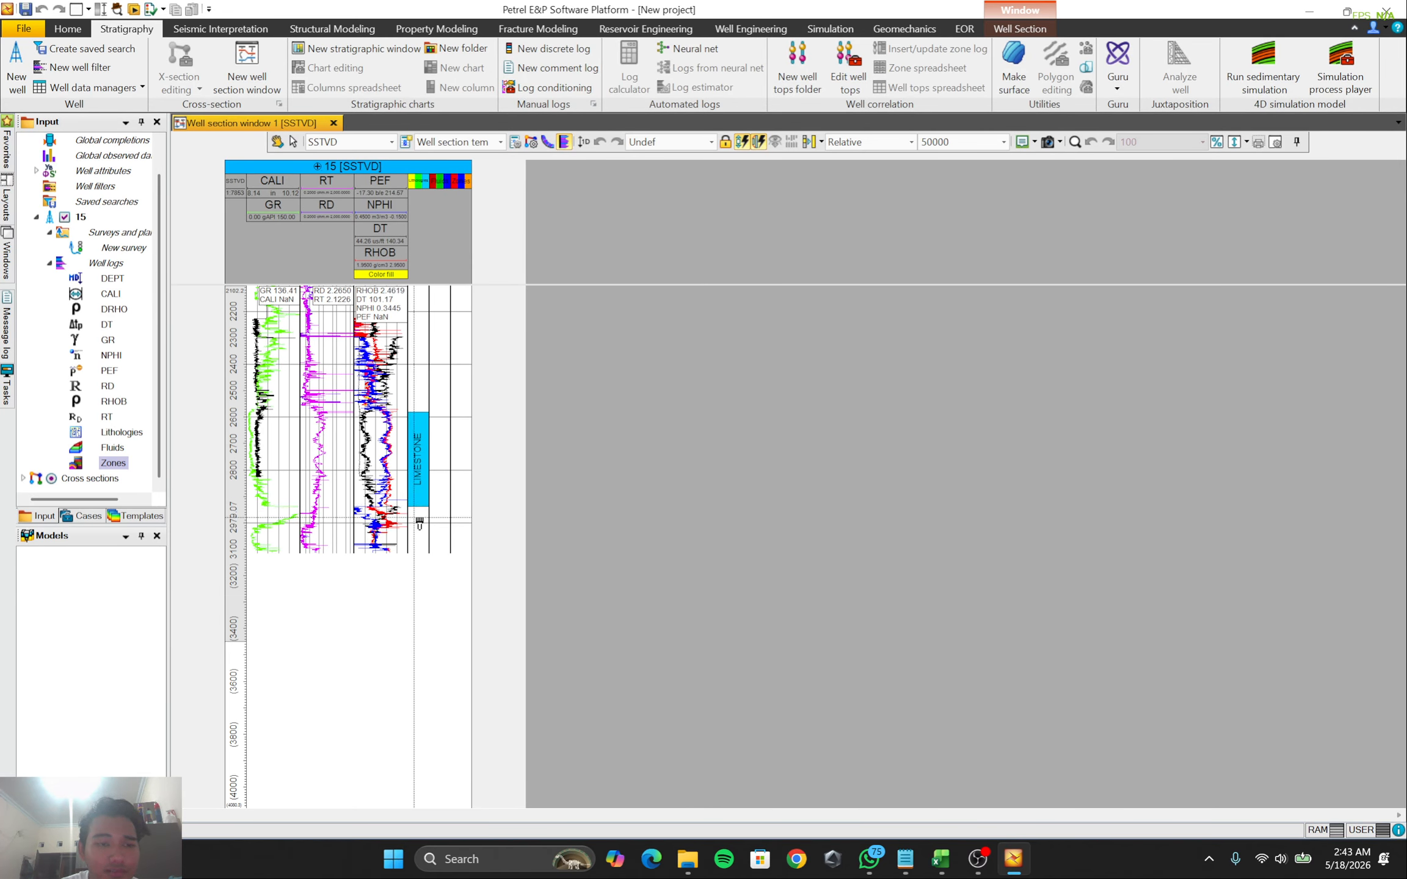
pyautogui.rightClick(415, 517)
pyautogui.click(427, 549)
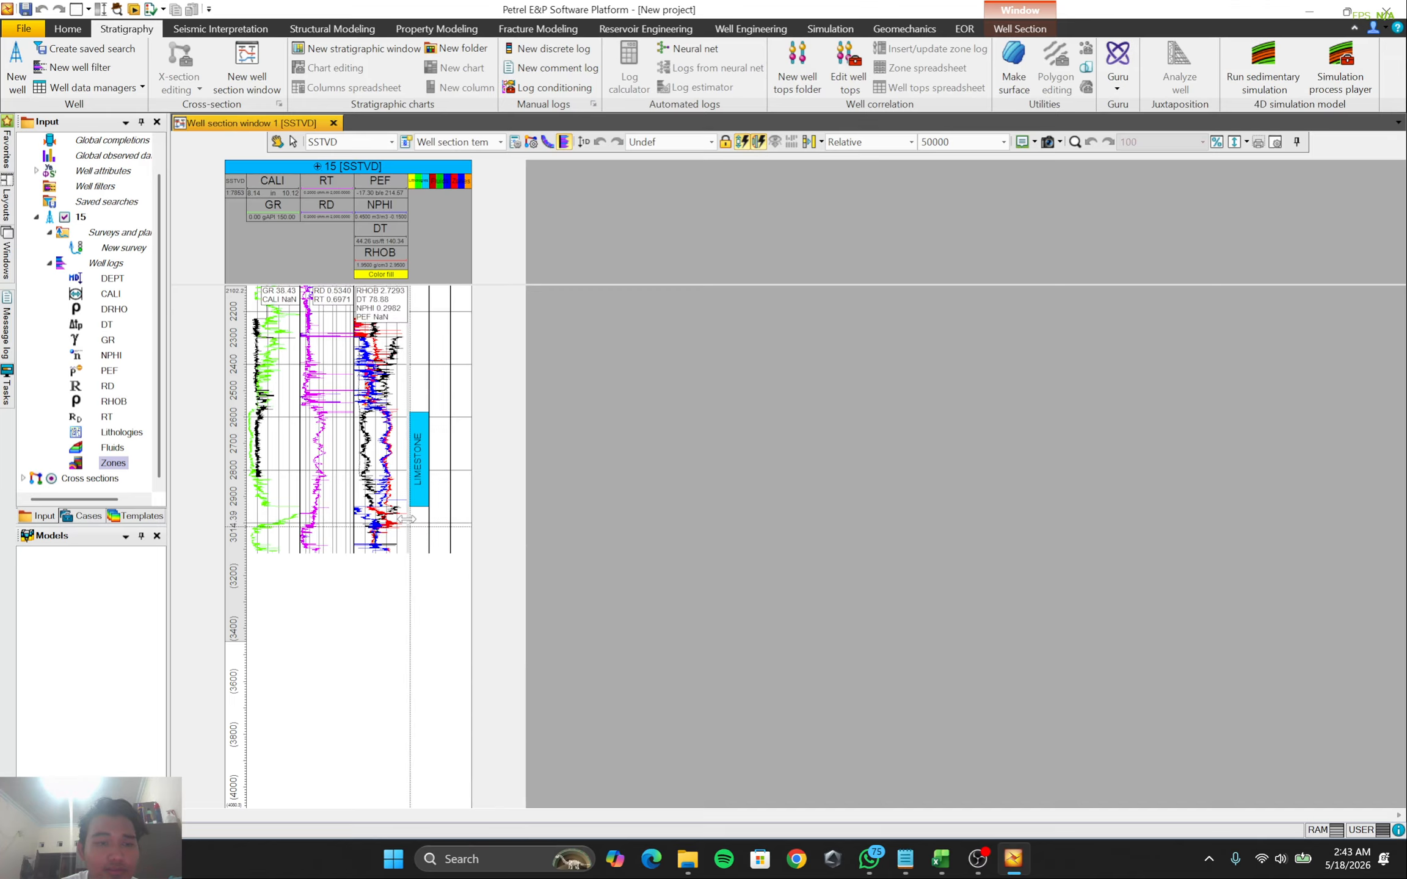
pyautogui.moveTo(421, 521); pyautogui.dragTo(420, 504)
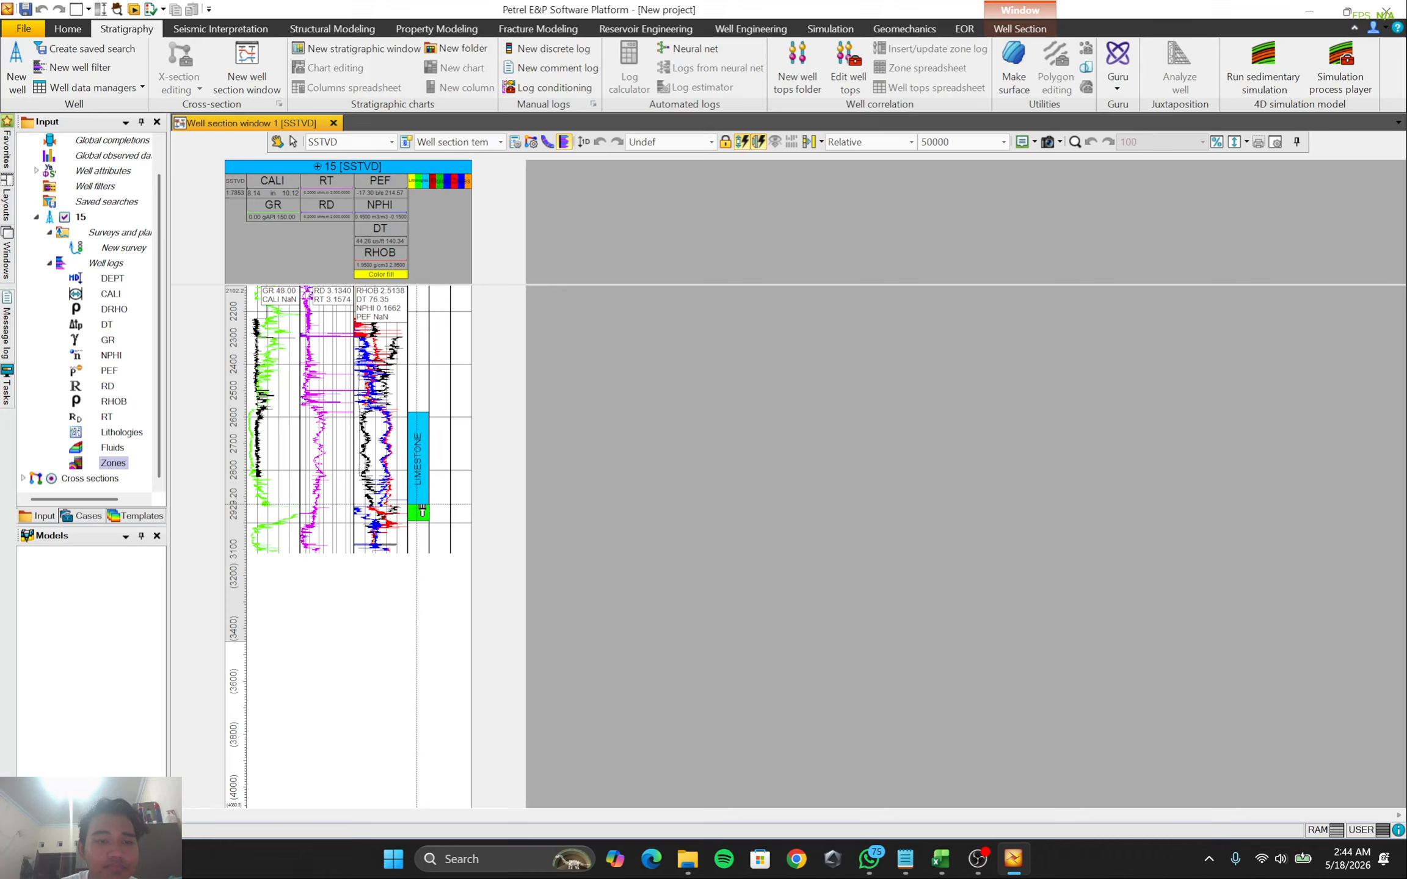
# Inspect the log curves around and below the base of the SHALE interval
pyautogui.scroll(5, 422, 523)
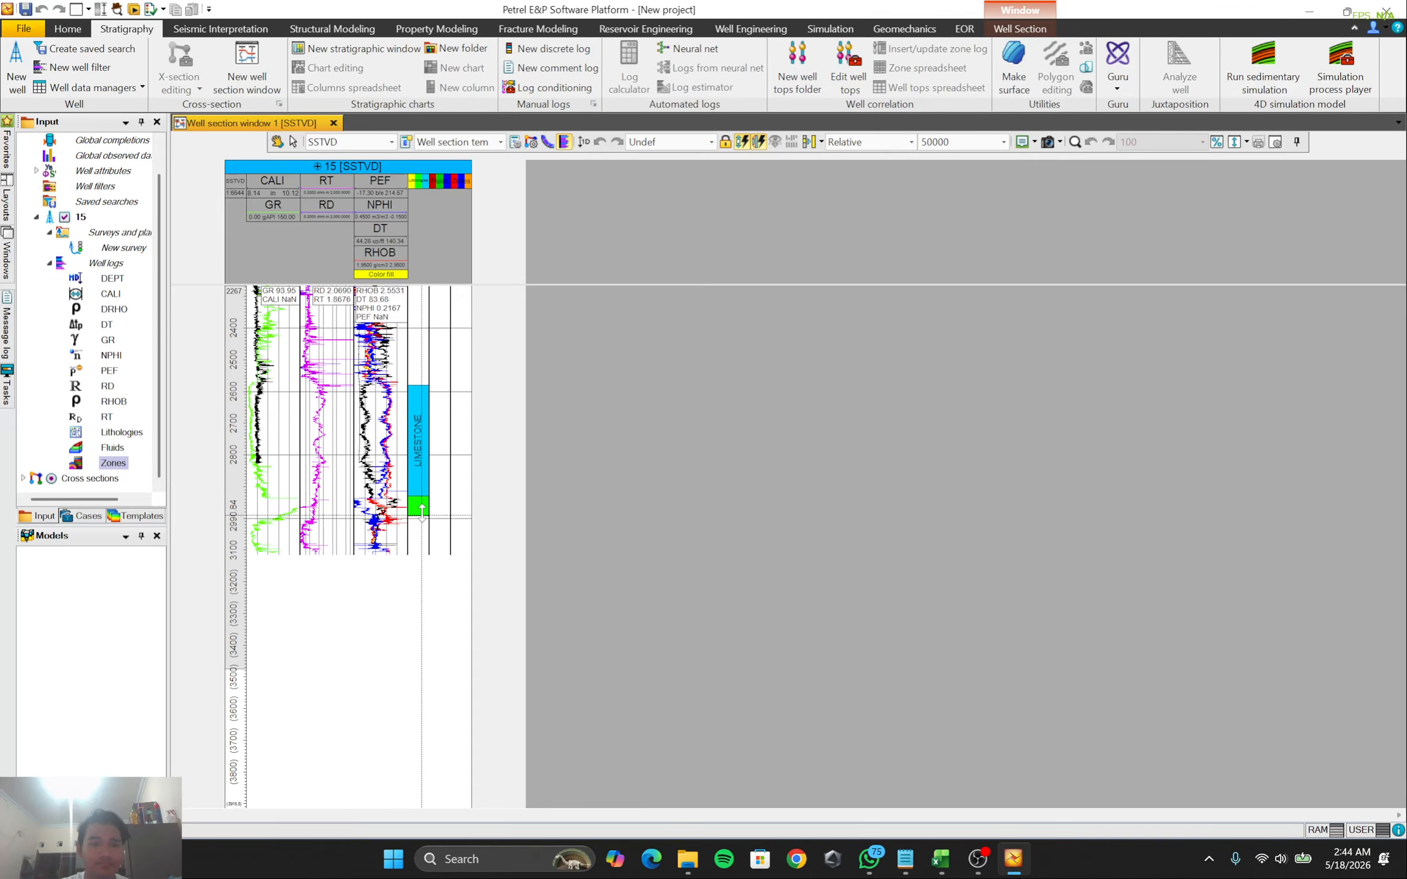
pyautogui.scroll(4, 422, 470)
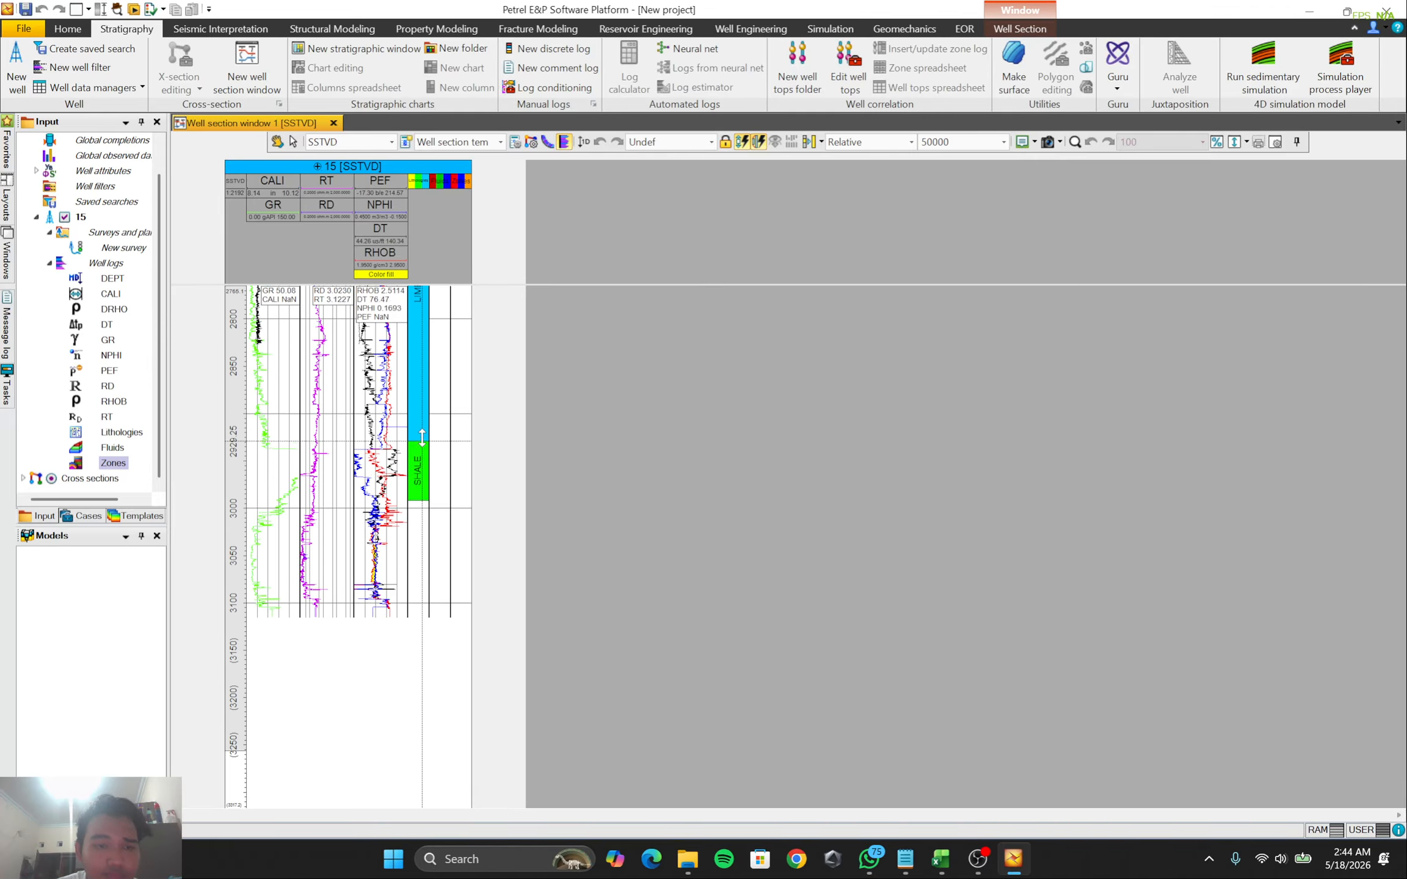
pyautogui.scroll(2, 430, 432)
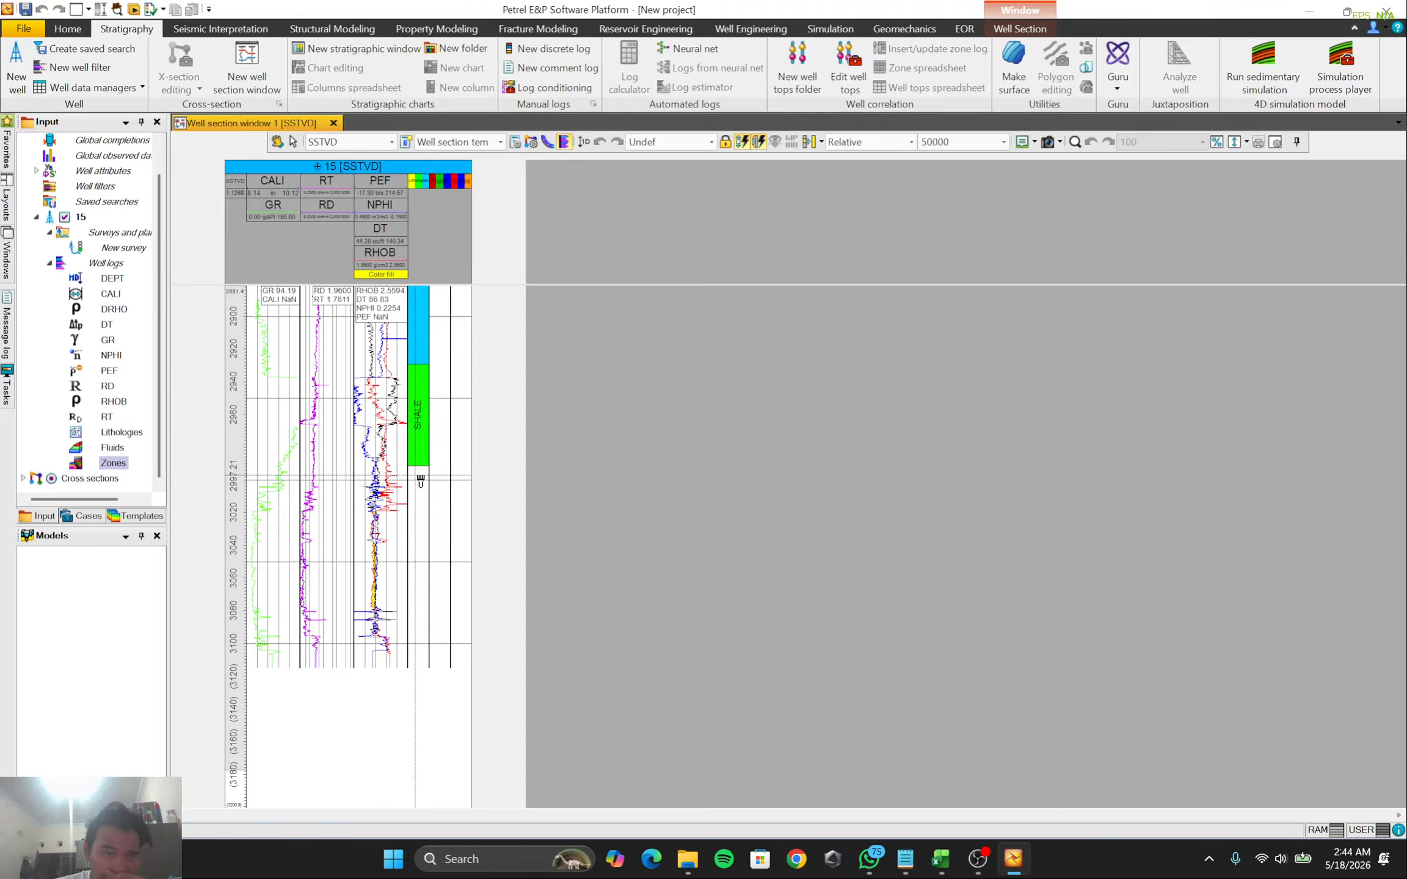
pyautogui.scroll(3, 420, 479)
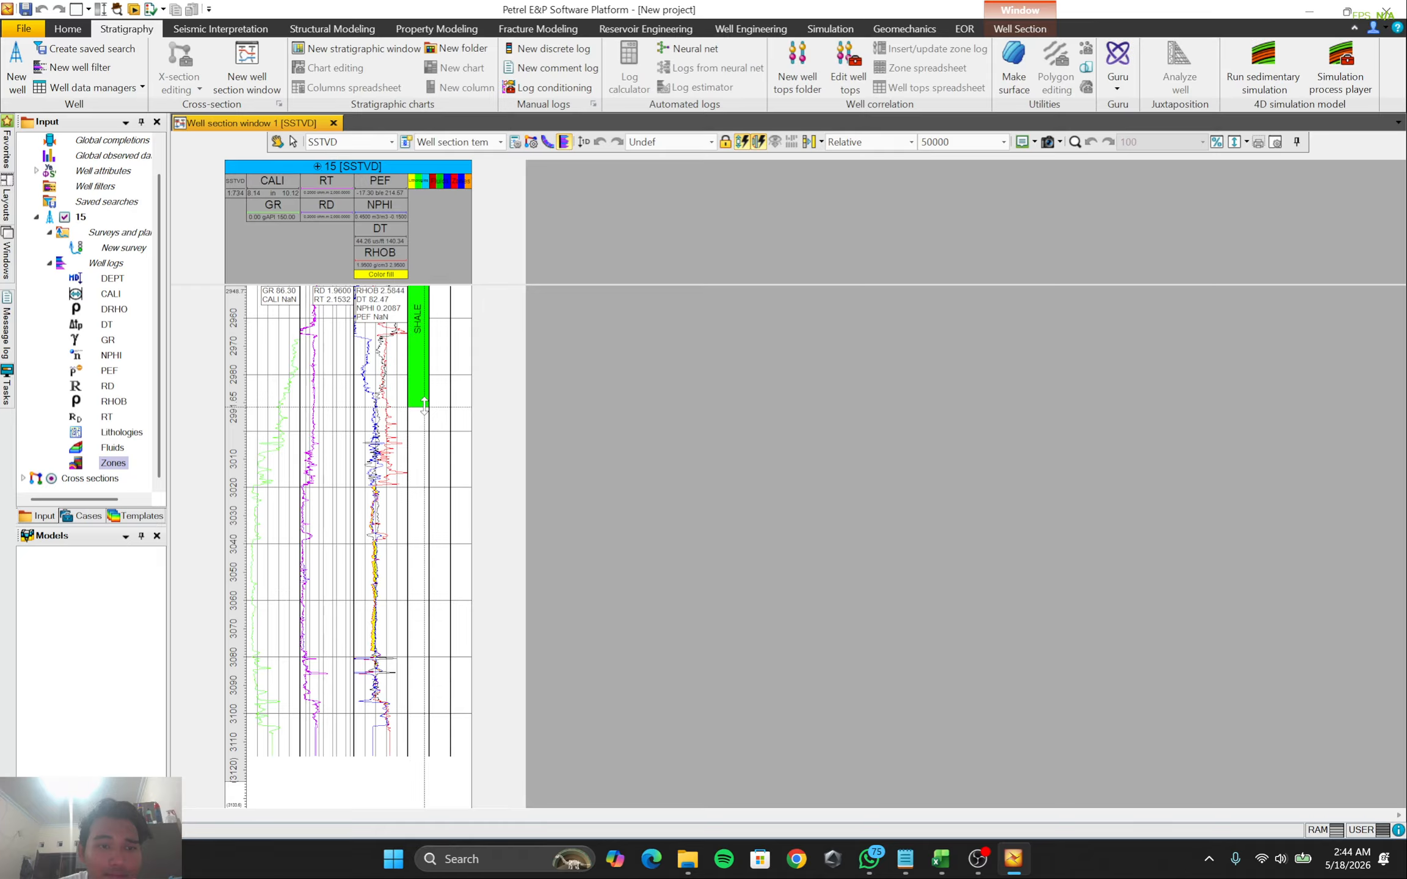
# Extend the shale interval in the lithology track down to about 3000 SSTVD and widen the well log tracks
pyautogui.moveTo(420, 406); pyautogui.dragTo(421, 430)
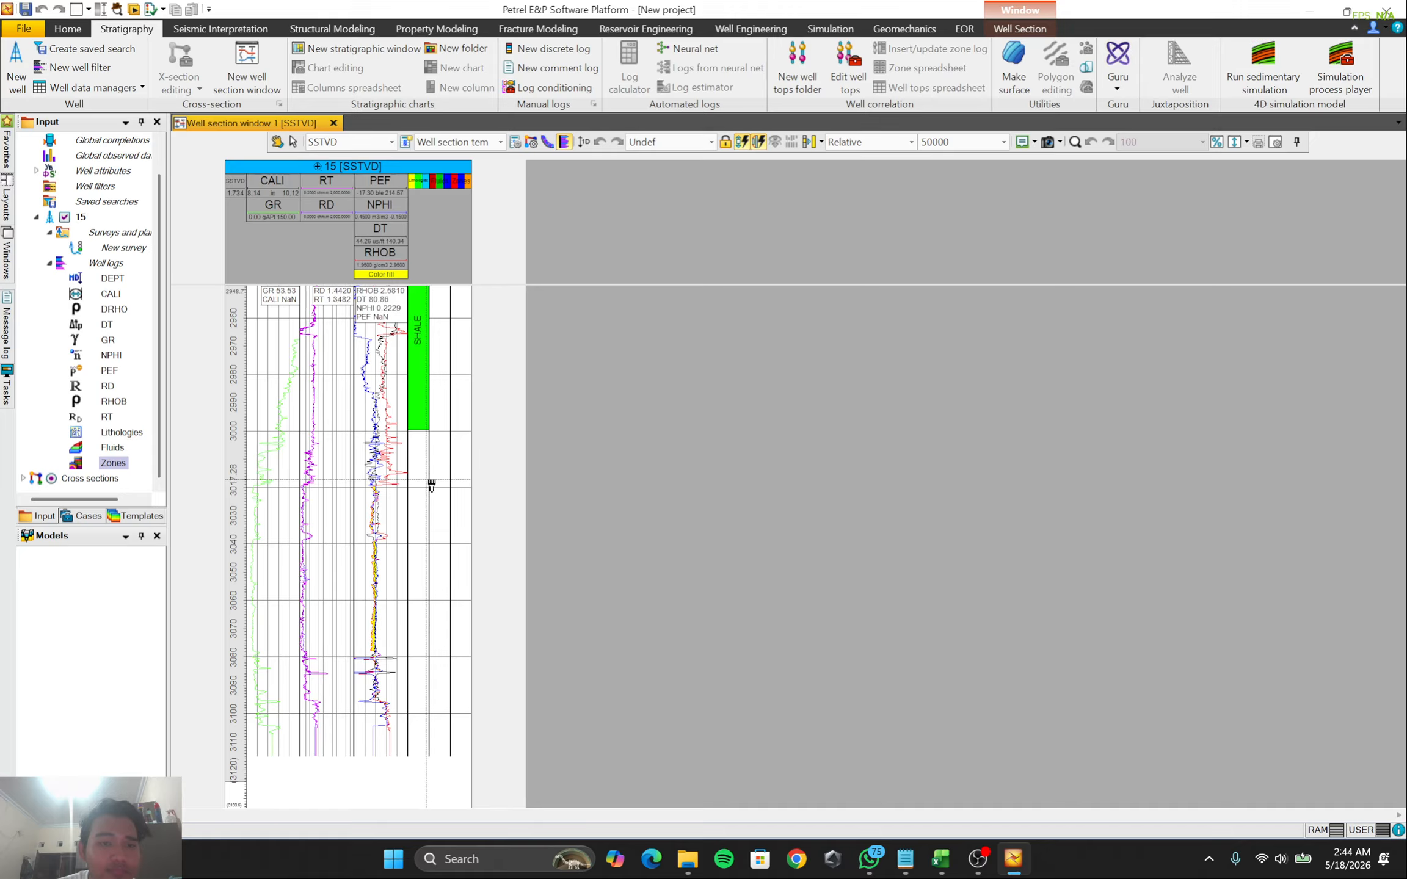
pyautogui.scroll(5, 434, 463)
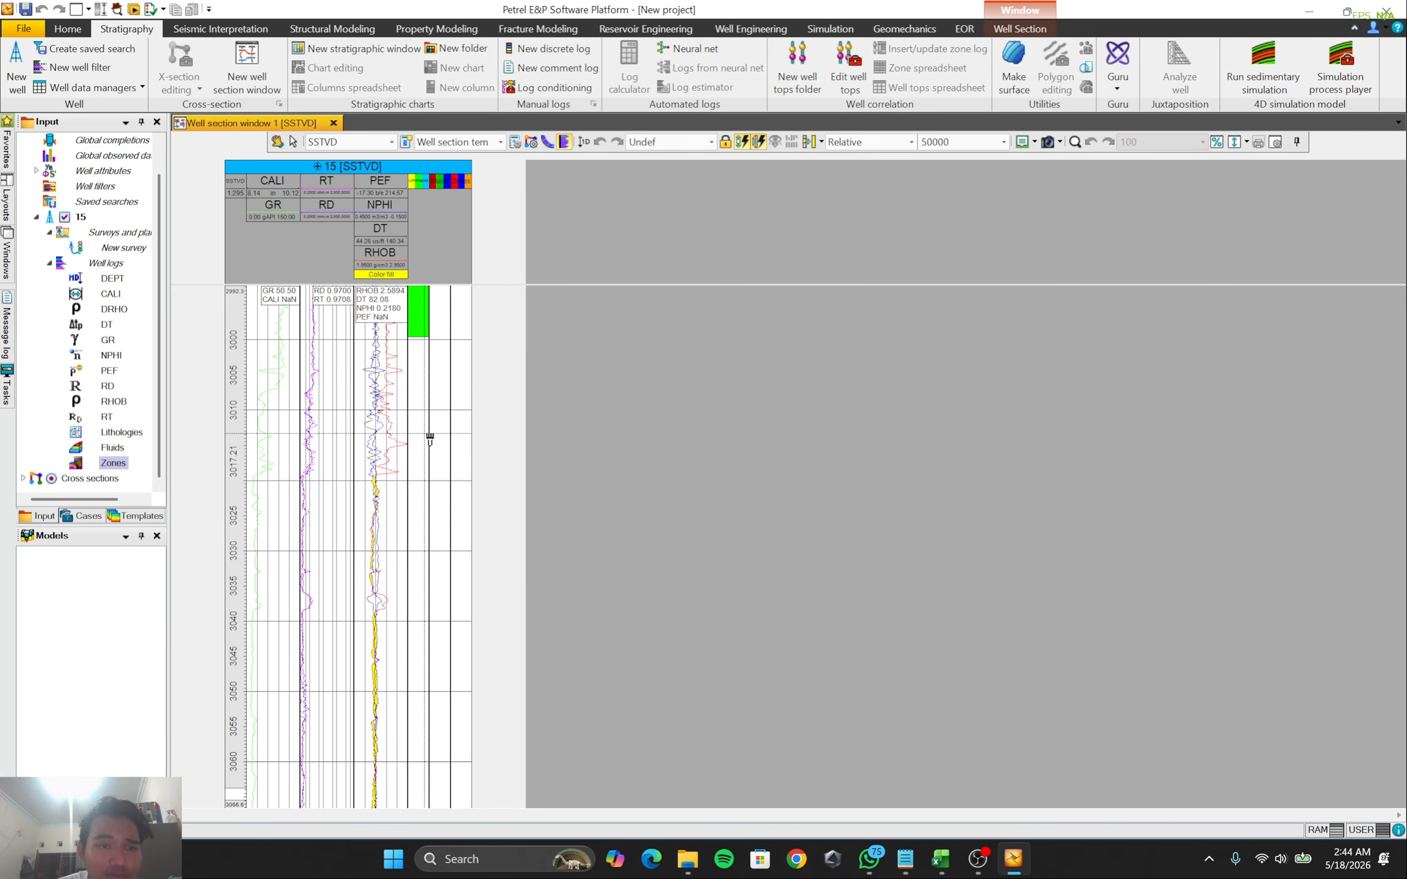
pyautogui.scroll(1, 430, 437)
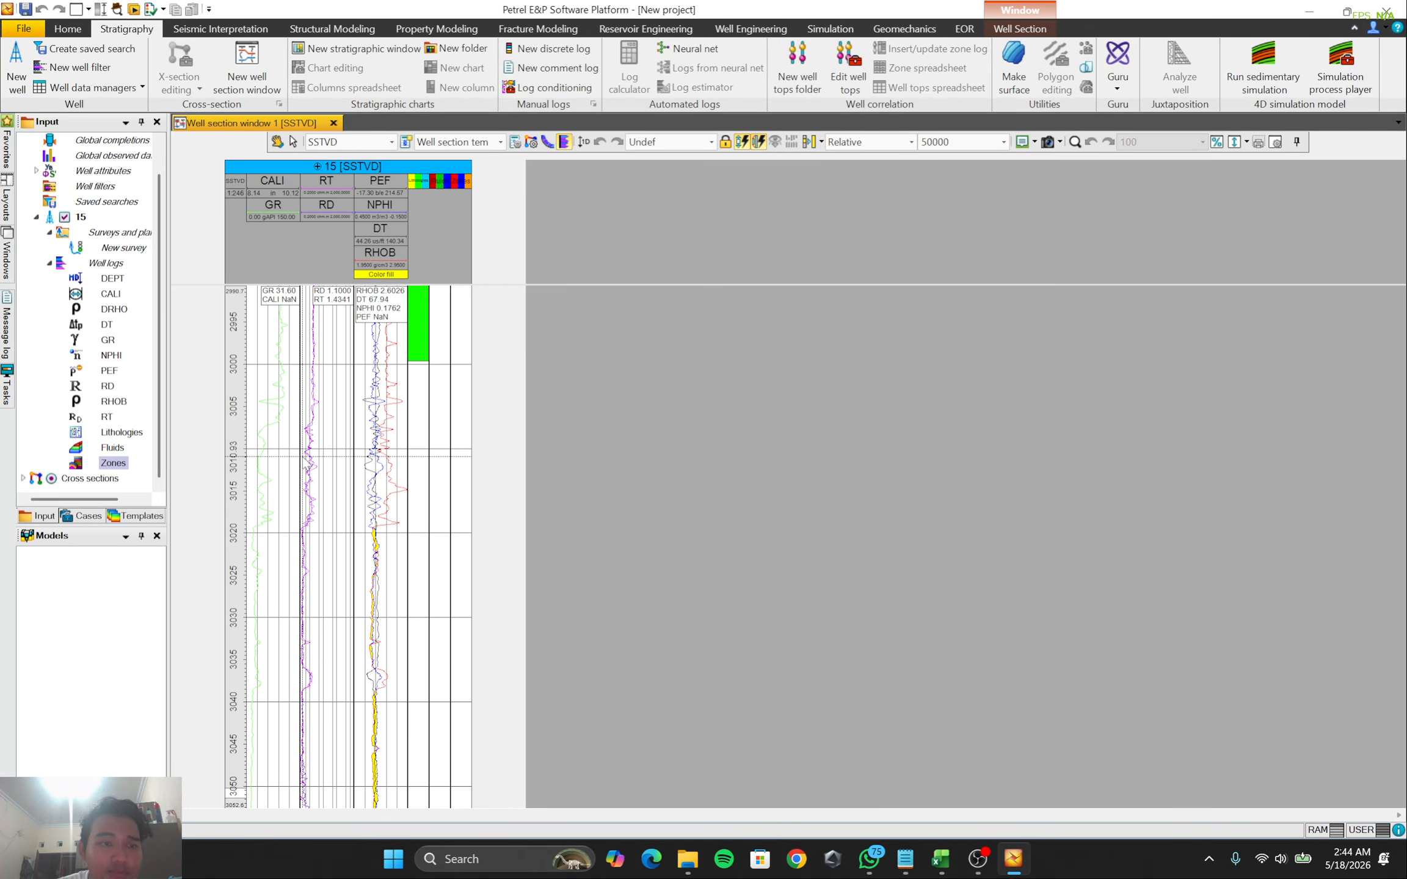
pyautogui.moveTo(300, 455); pyautogui.dragTo(341, 457)
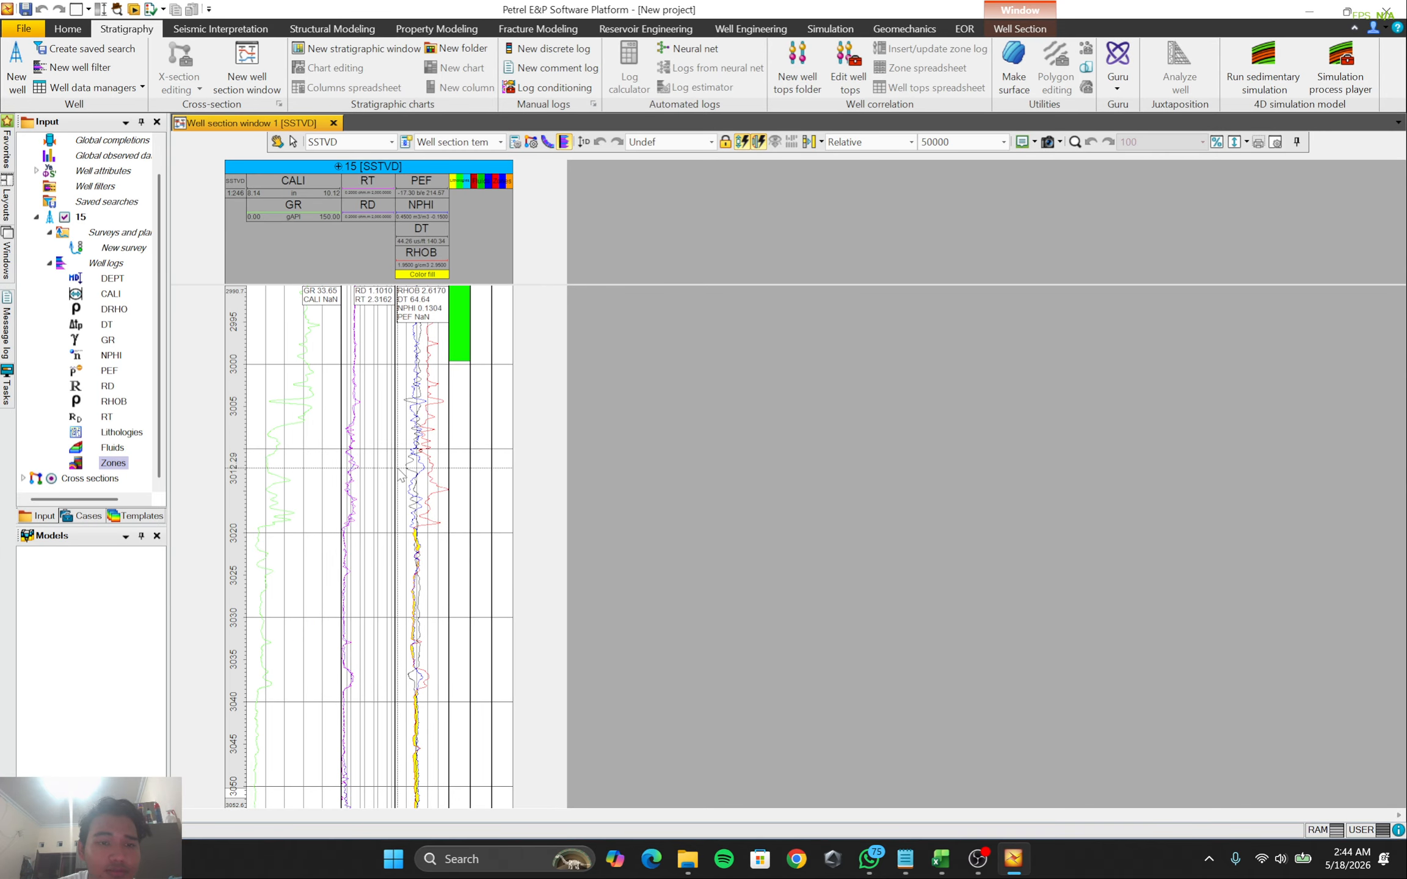
pyautogui.moveTo(432, 474); pyautogui.dragTo(516, 470)
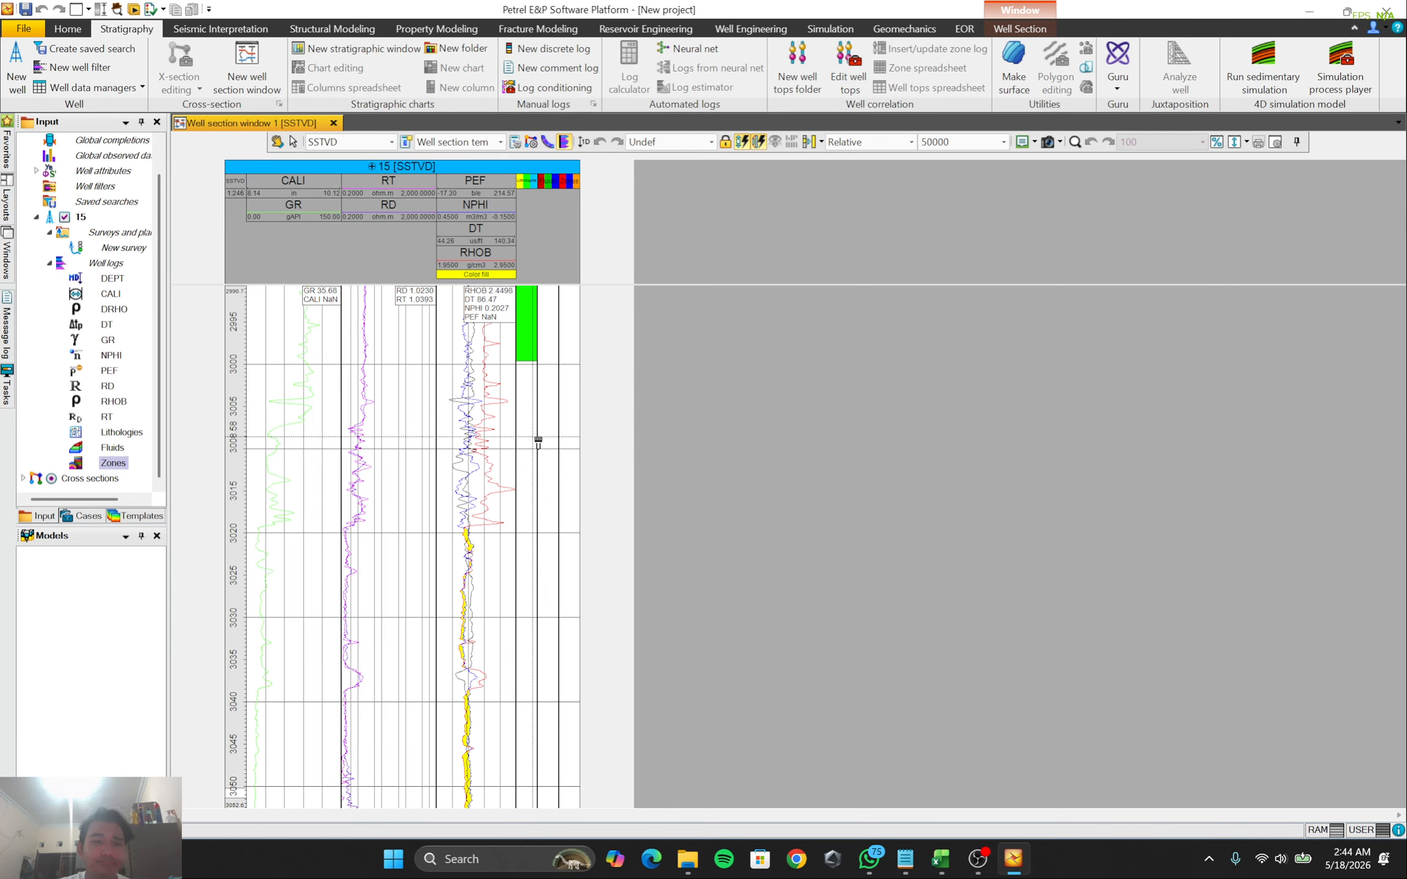
# Extend the shale interval in the lithology track further down to about 3007 SSTVD
pyautogui.scroll(-2, 537, 432)
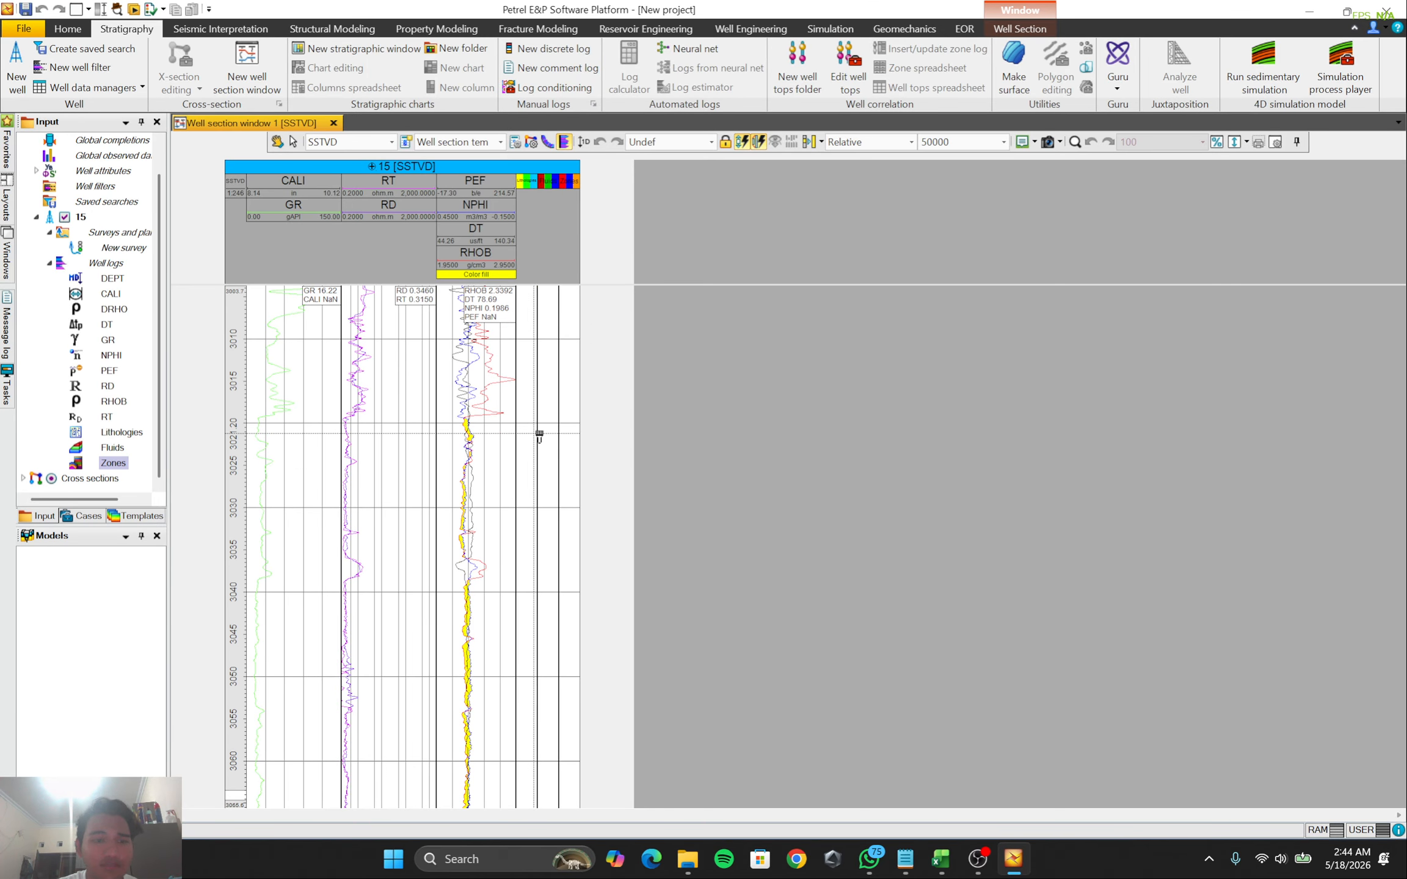
pyautogui.scroll(-2, 535, 426)
pyautogui.moveTo(527, 342); pyautogui.dragTo(527, 384)
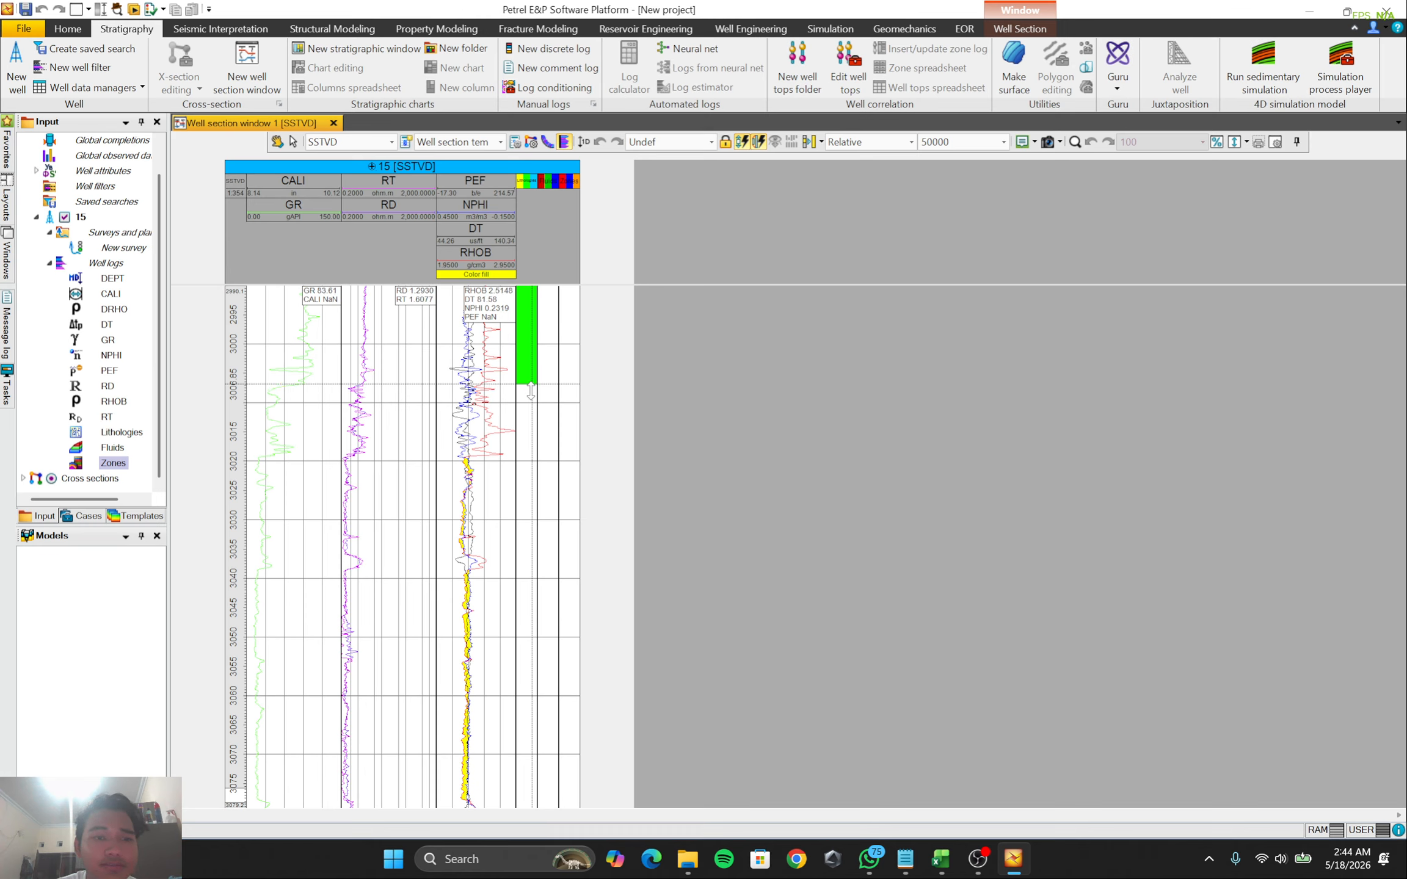
# Paint a sandstone interval in the lithology track from about 3019 to 3064 SSTVD
pyautogui.scroll(2, 521, 452)
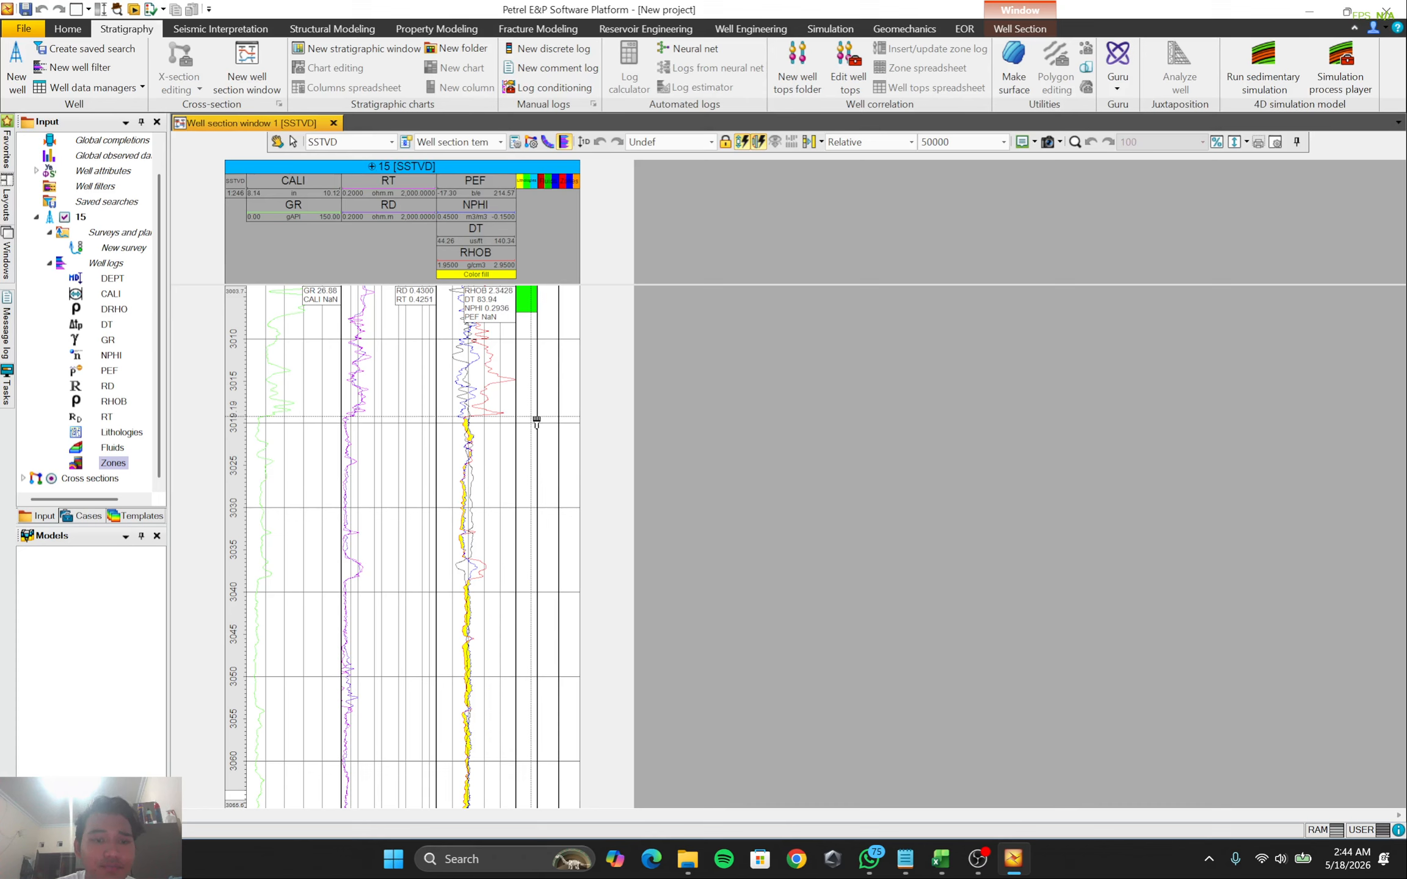
pyautogui.rightClick(533, 419)
pyautogui.click(568, 446)
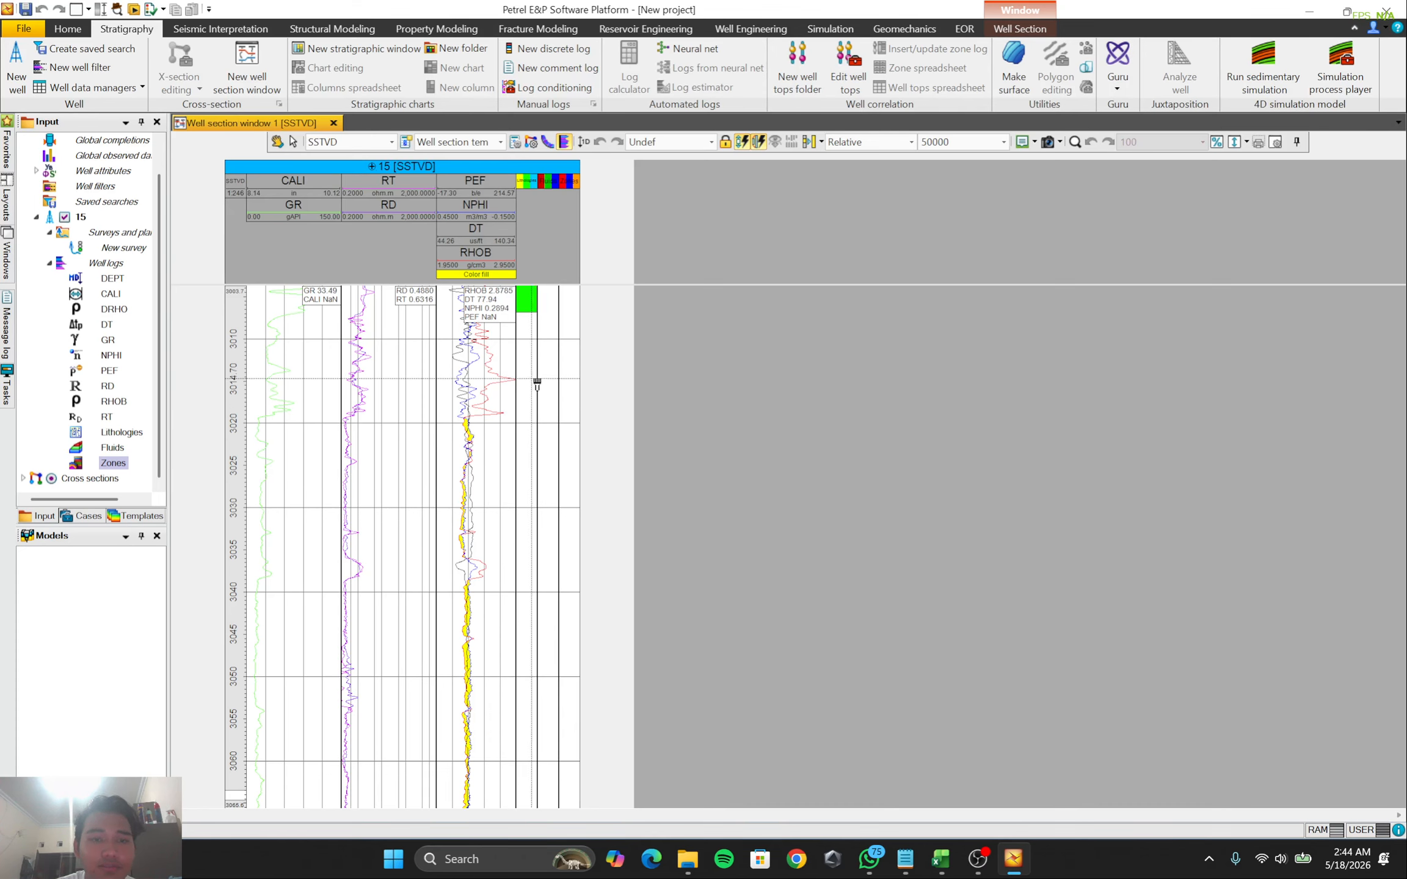
pyautogui.moveTo(525, 417); pyautogui.dragTo(531, 445)
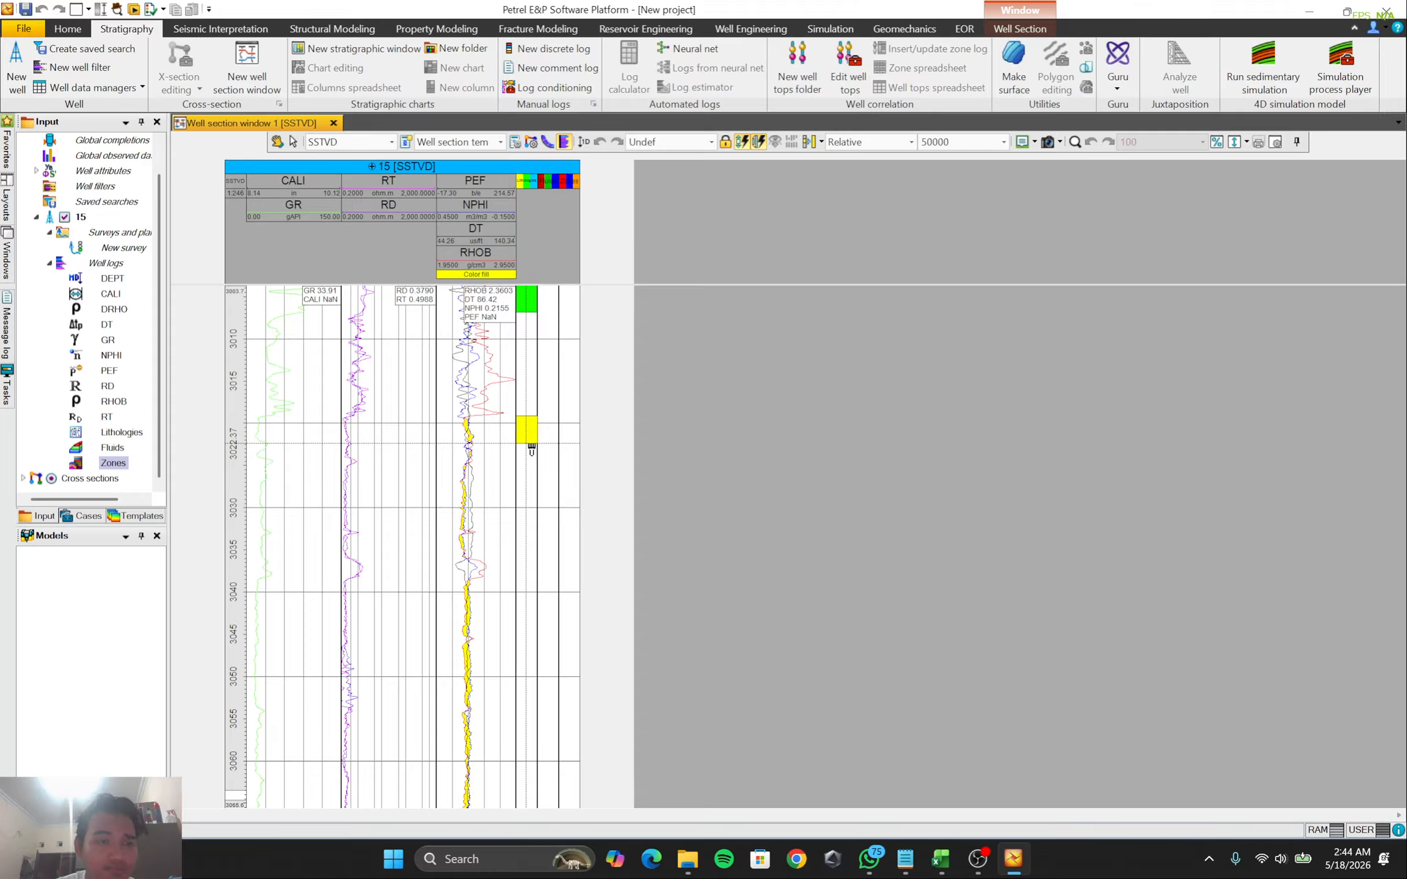
pyautogui.moveTo(531, 449)
pyautogui.mouseDown()
pyautogui.moveTo(529, 757)
pyautogui.moveTo(529, 723)
pyautogui.mouseUp()
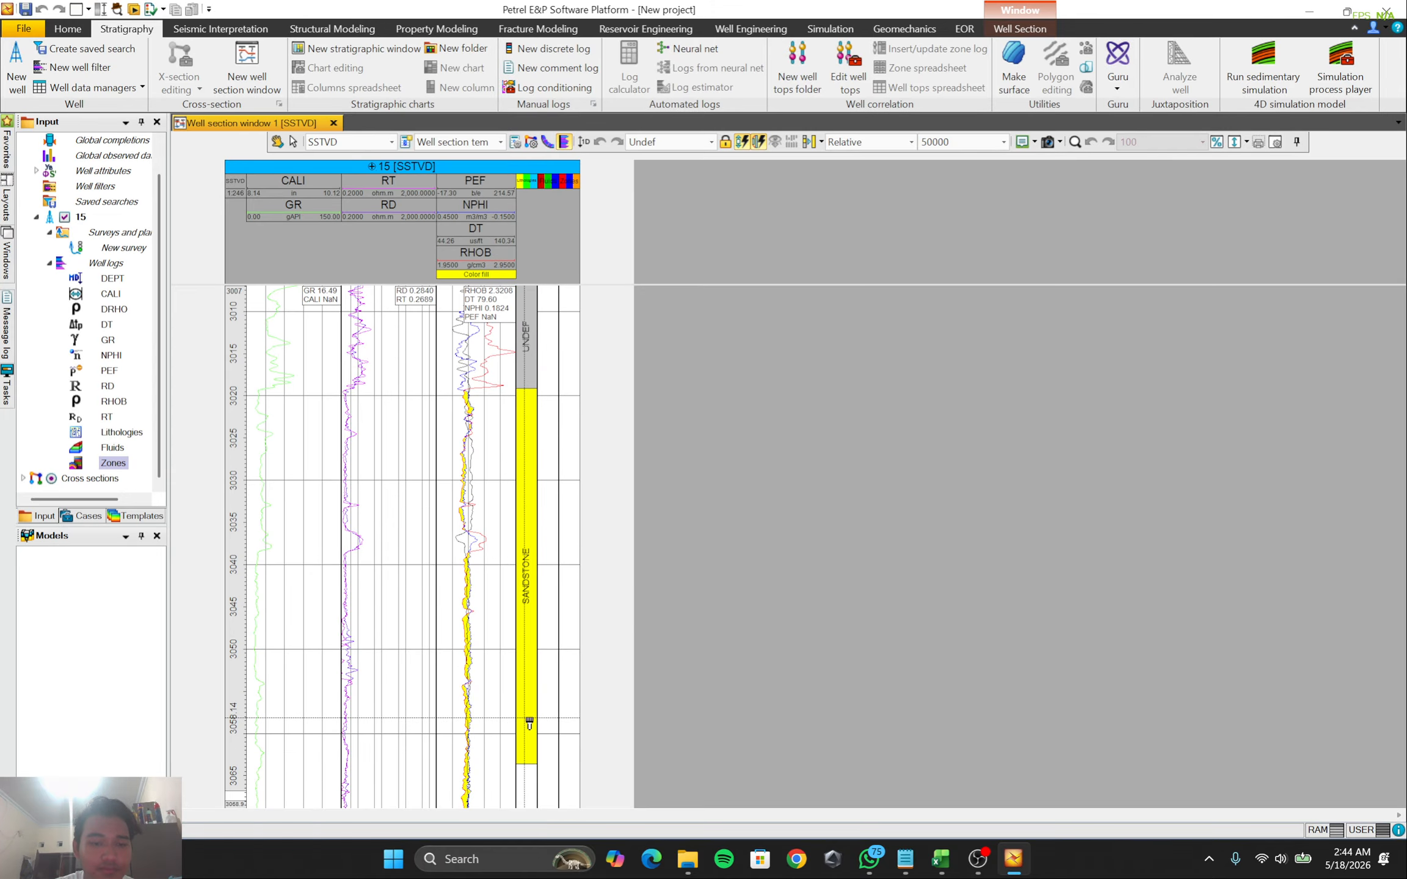
# Extend the sandstone interval in the lithology track down to about 3080 SSTVD
pyautogui.scroll(-7, 526, 711)
pyautogui.scroll(1, 513, 671)
pyautogui.scroll(-3, 513, 669)
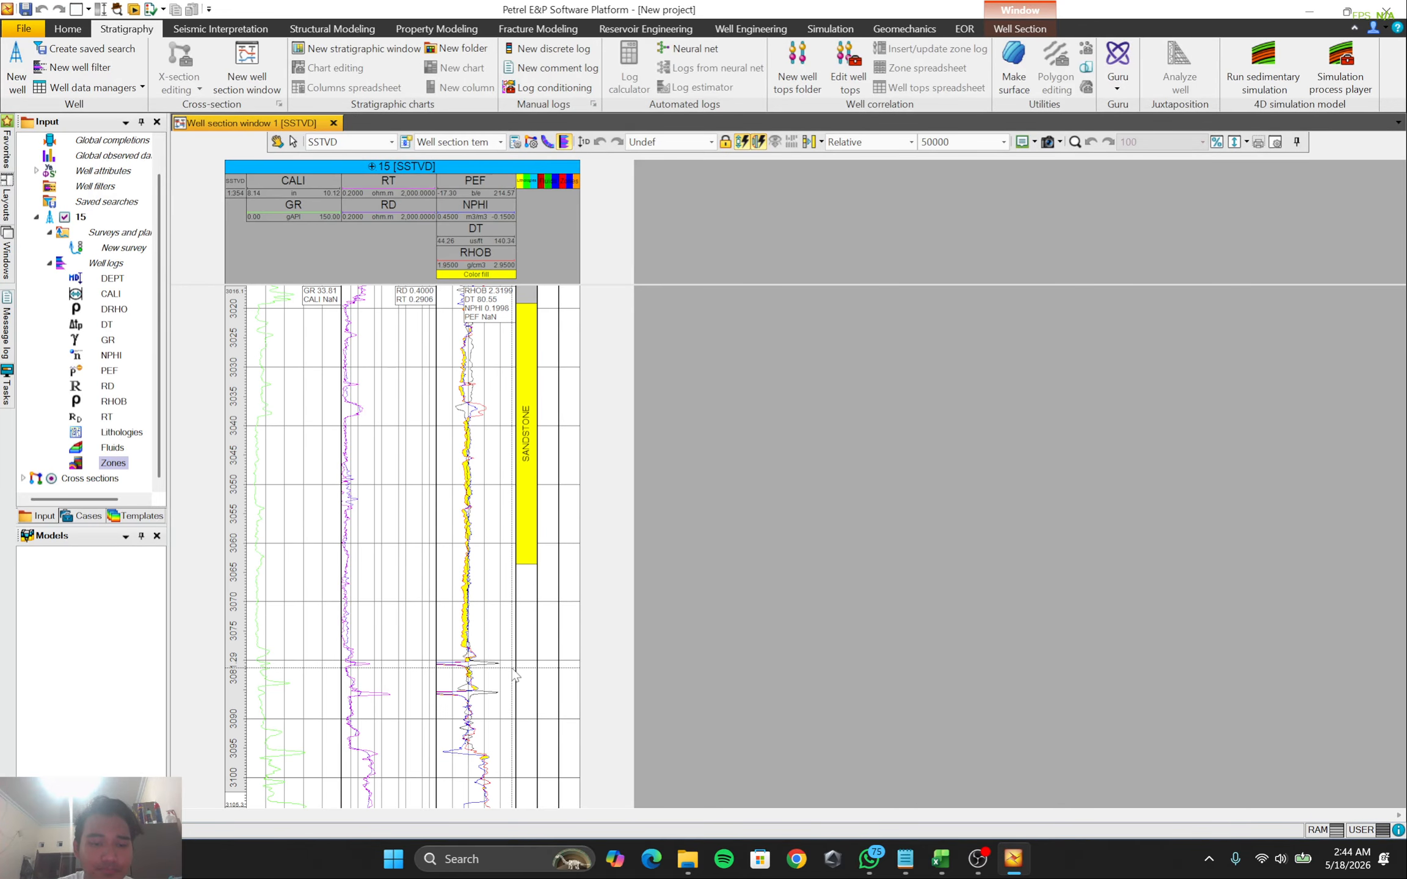
pyautogui.scroll(-3, 513, 669)
pyautogui.moveTo(527, 557); pyautogui.dragTo(527, 613)
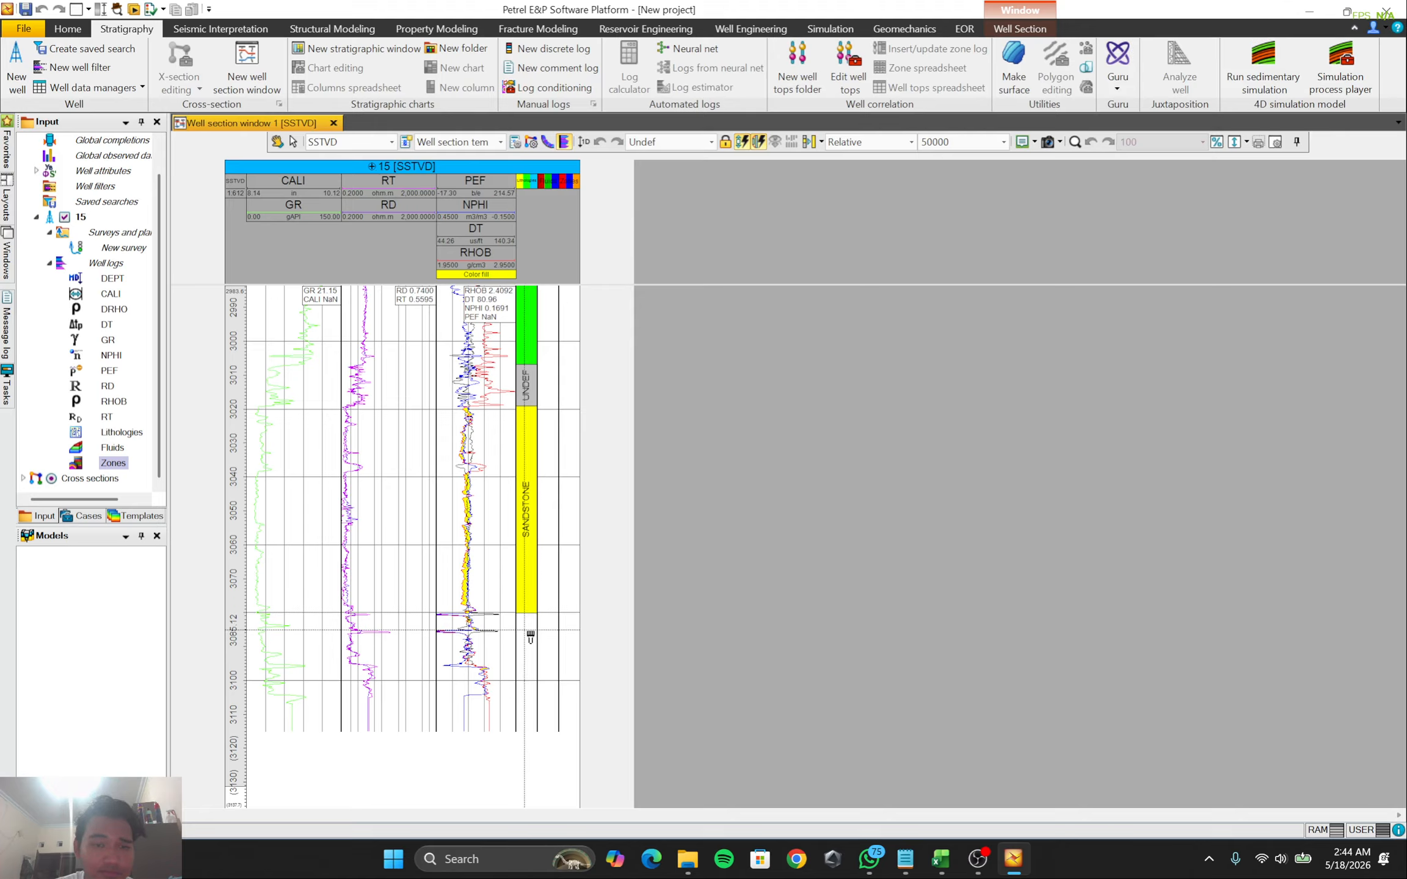
# Paint shale from about 3079 to 3085 SSTVD and sandstone directly below it to about 3095 in the lithology track
pyautogui.rightClick(525, 632)
pyautogui.click(541, 678)
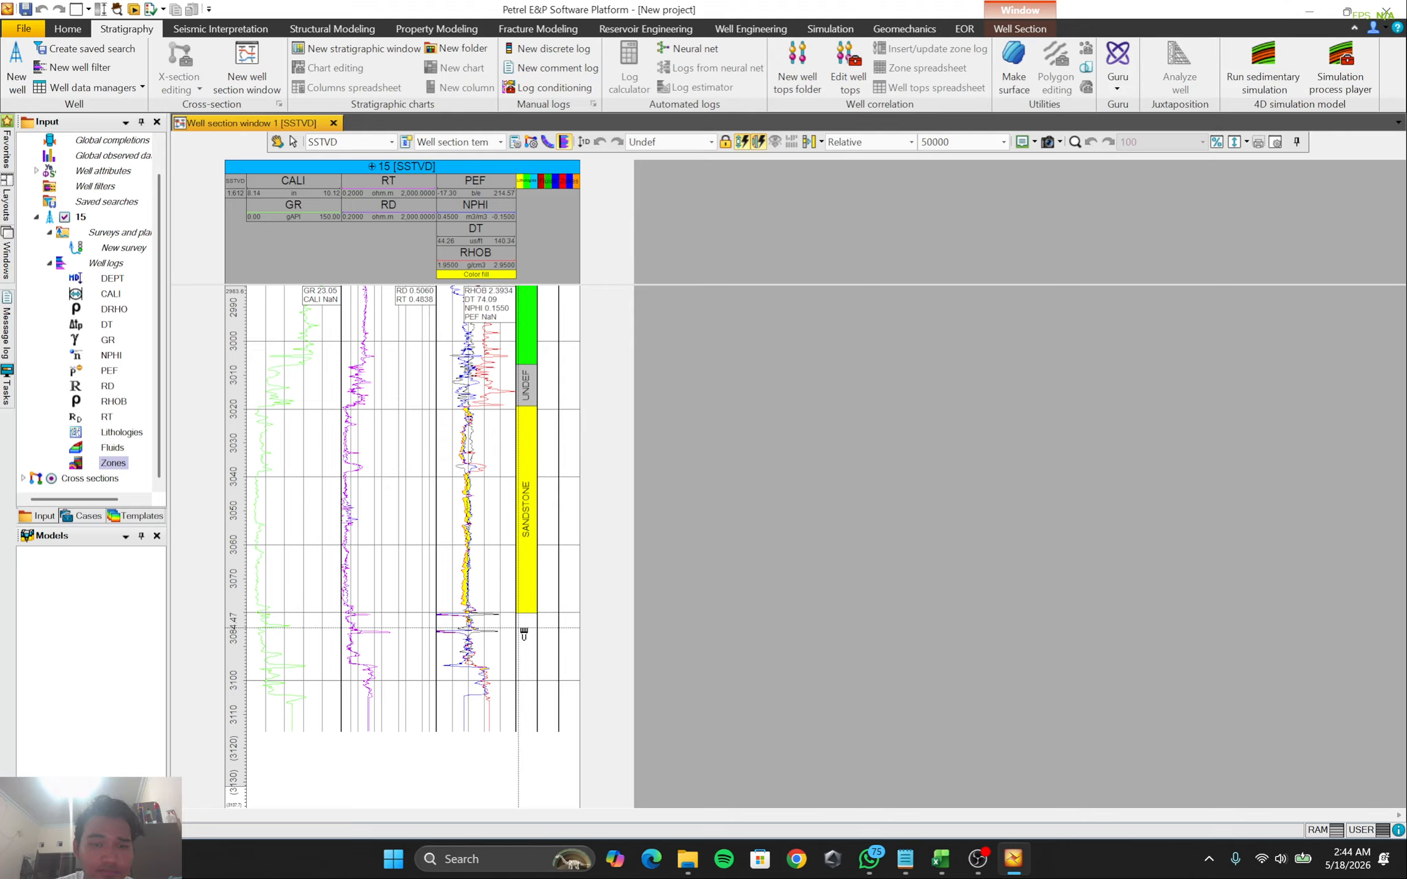
pyautogui.moveTo(521, 629); pyautogui.dragTo(526, 610)
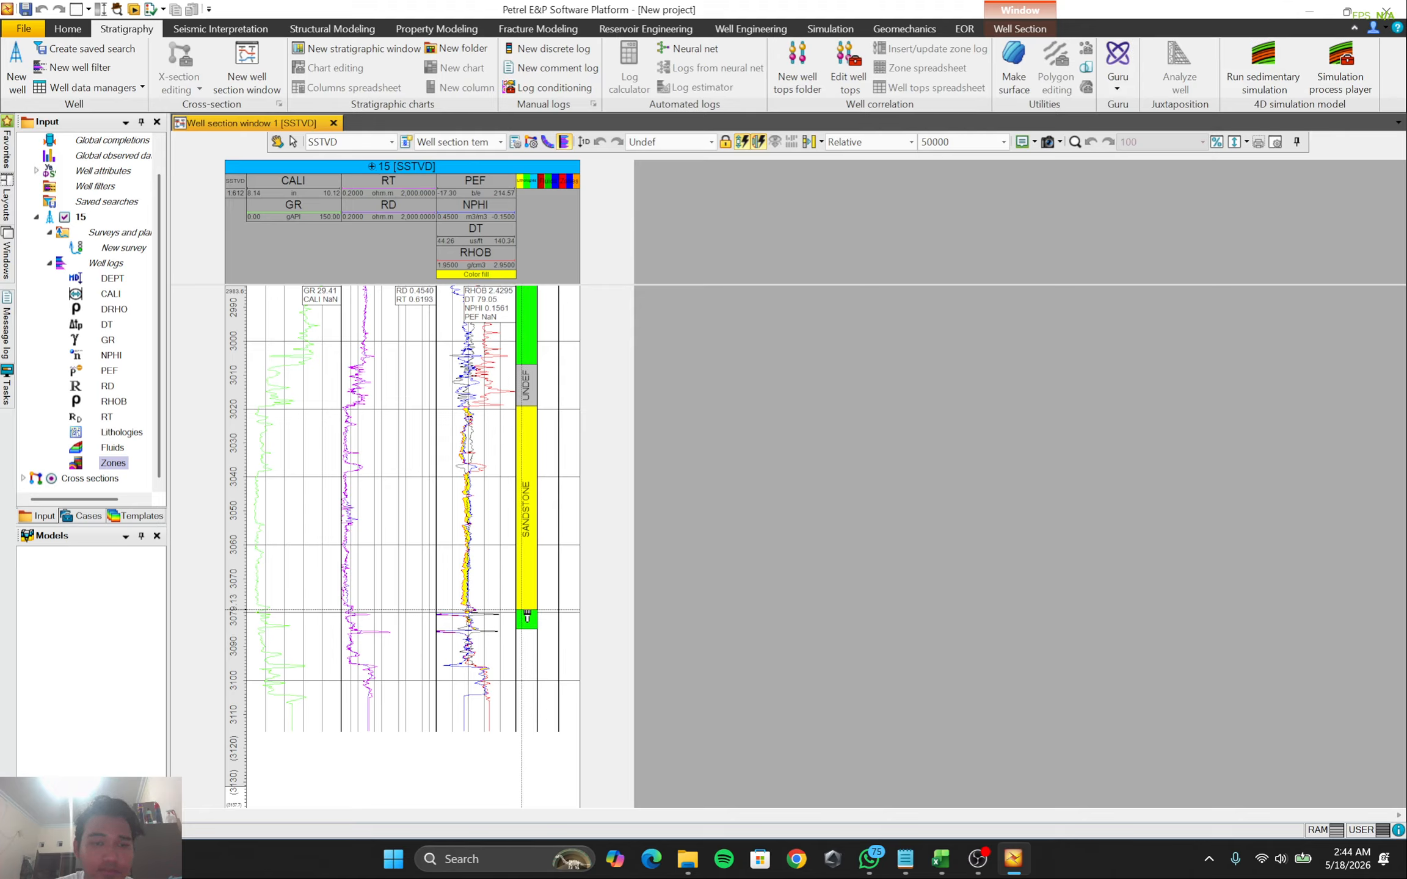
pyautogui.rightClick(524, 641)
pyautogui.click(553, 668)
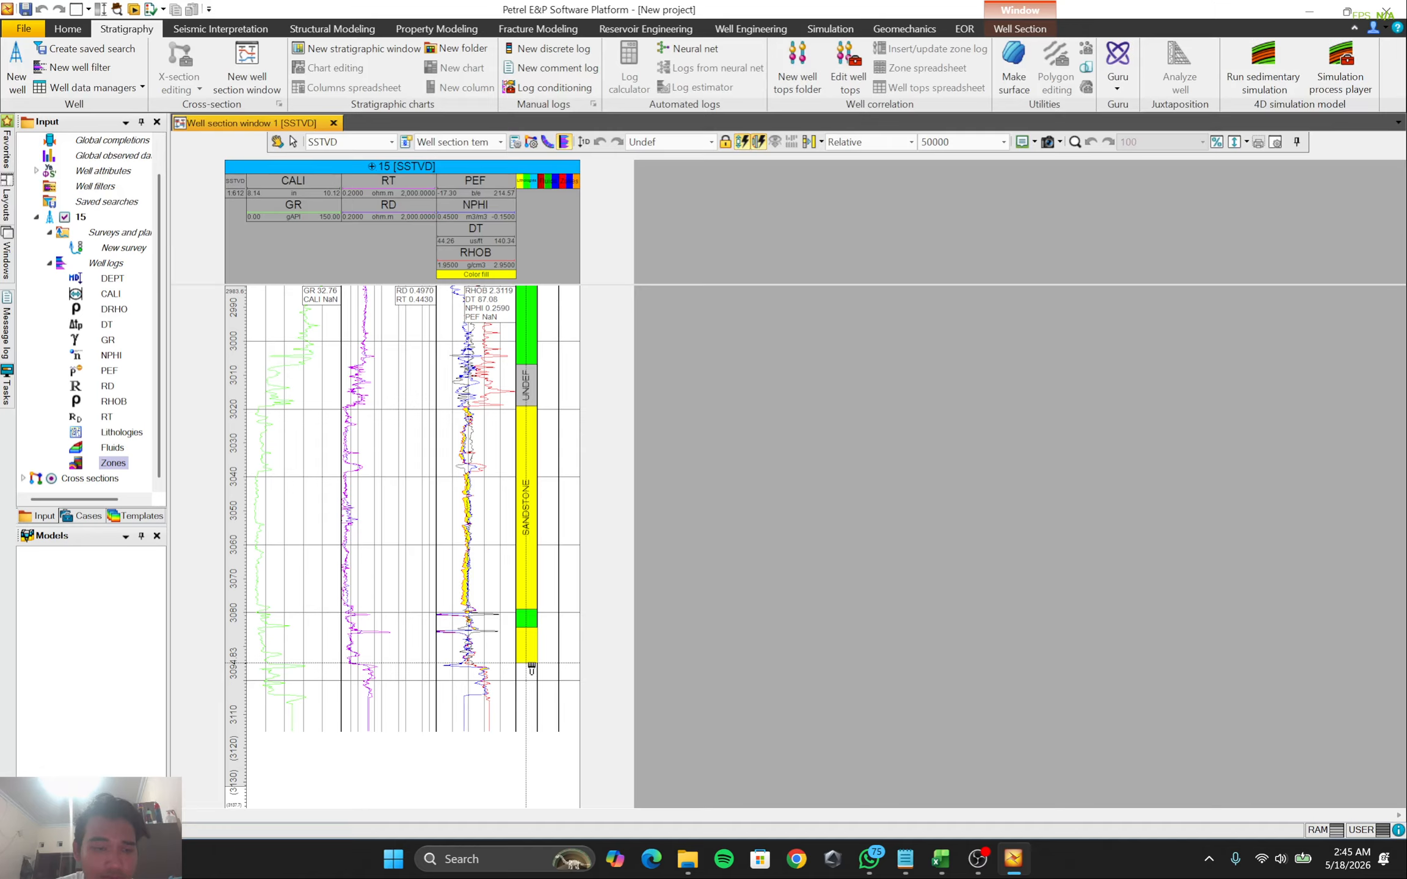
# Paint a shale interval below the lowest sandstone, down to about 3105 SSTVD
pyautogui.rightClick(527, 670)
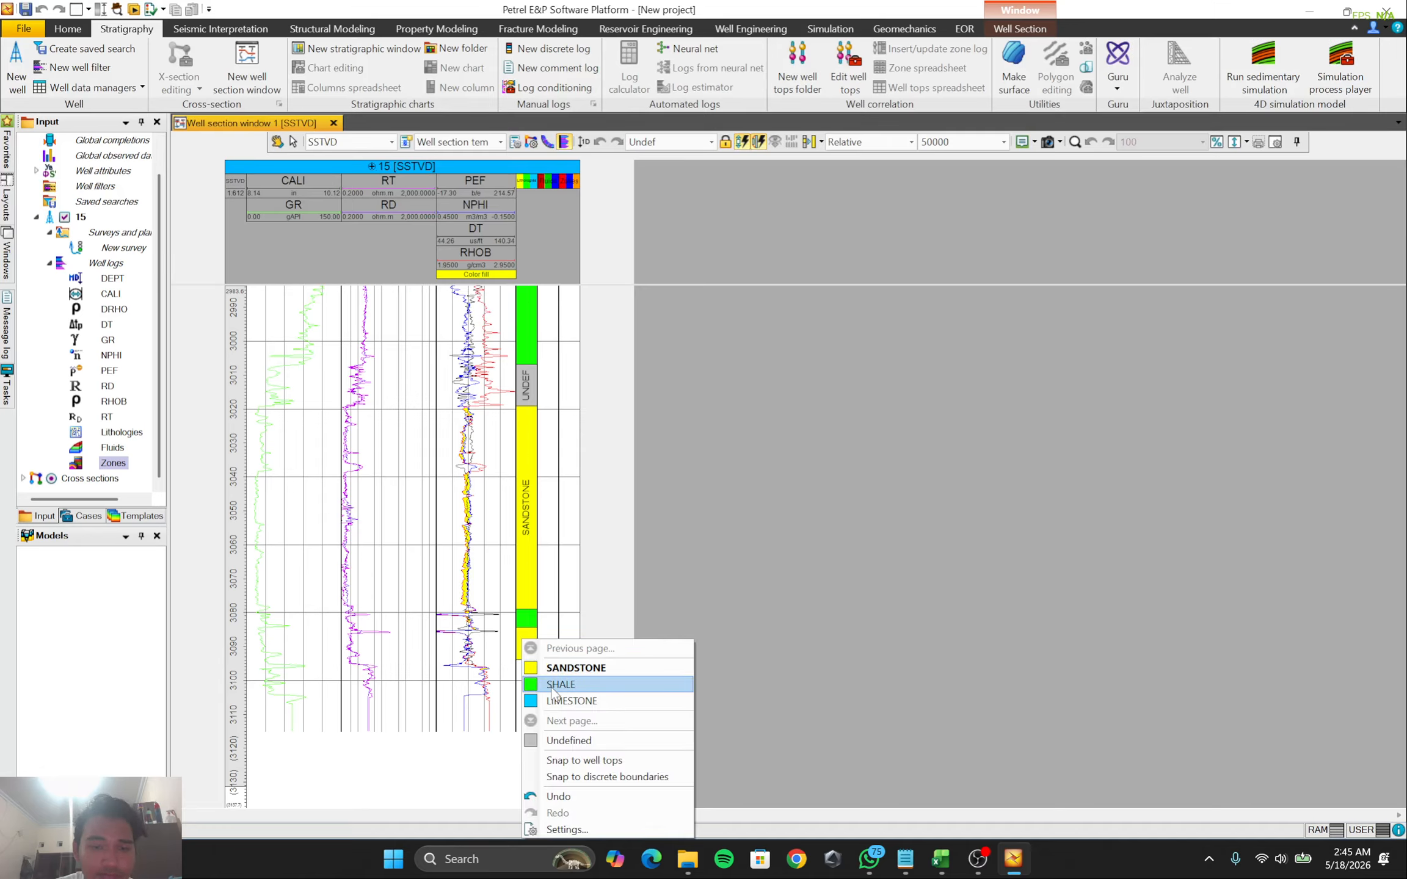
pyautogui.click(556, 685)
pyautogui.moveTo(530, 664)
pyautogui.mouseDown()
pyautogui.moveTo(527, 716)
pyautogui.moveTo(522, 698)
pyautogui.mouseUp()
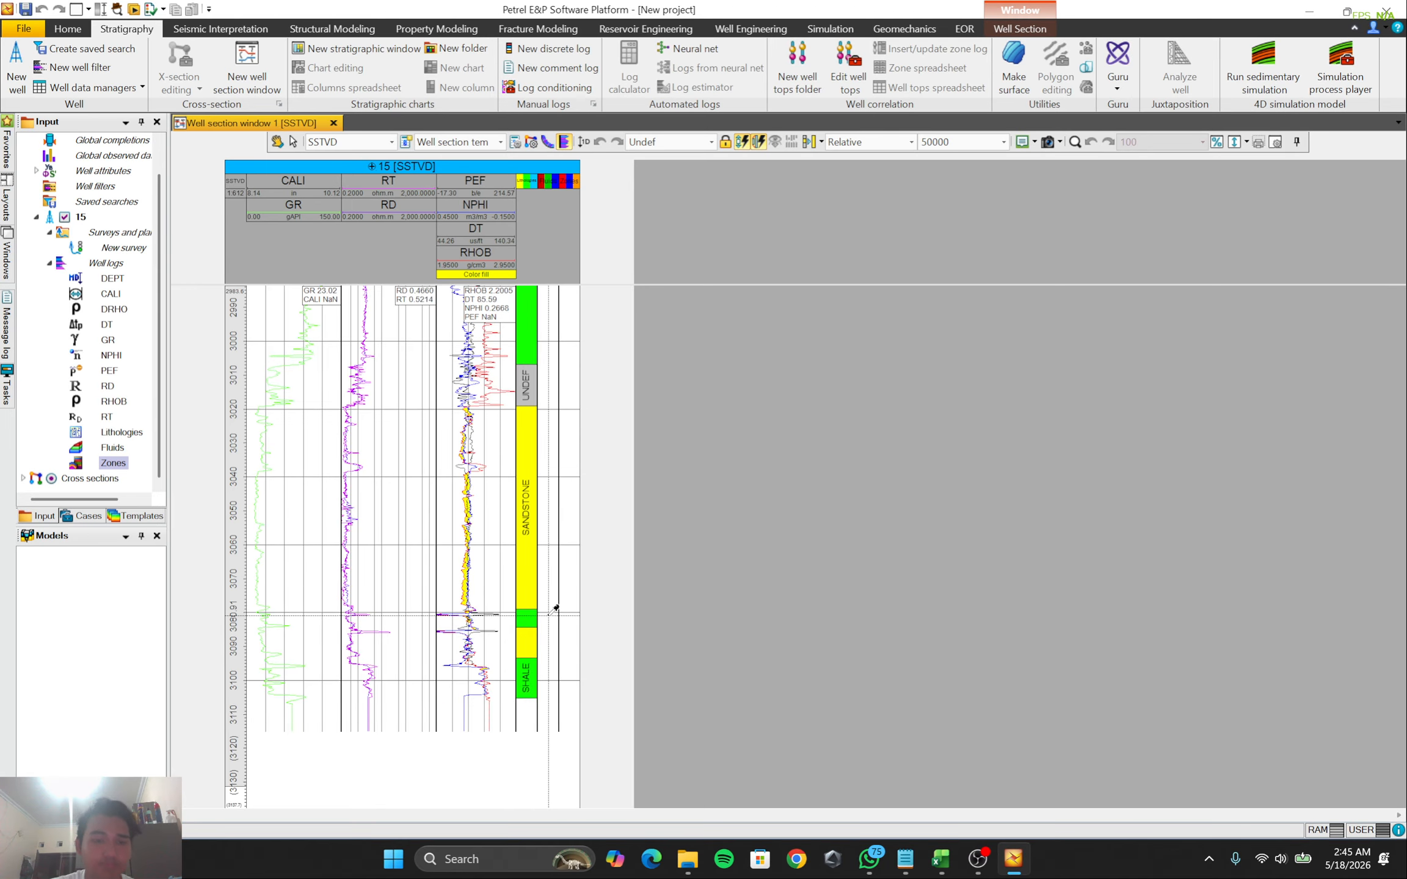
# Extend the upper shale interval over the undefined section down to the top of the sandstone at about 3019 SSTVD
pyautogui.scroll(1, 548, 615)
pyautogui.scroll(-2, 548, 616)
pyautogui.scroll(2, 536, 454)
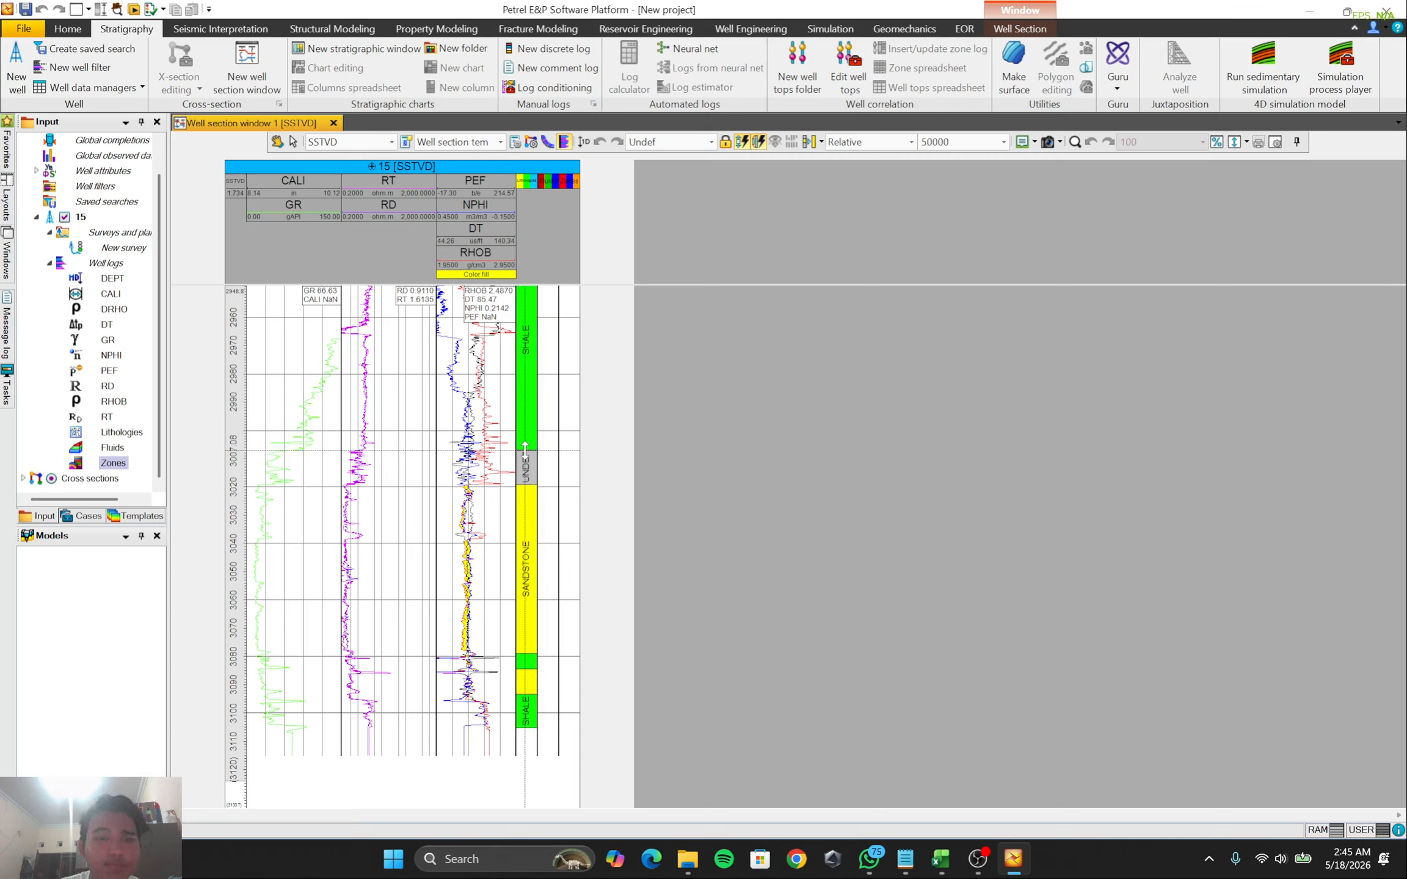
pyautogui.moveTo(525, 451); pyautogui.dragTo(526, 487)
# Paint a shale interval directly above the limestone, from about 2582 up to 2558 SSTVD
pyautogui.scroll(3, 536, 456)
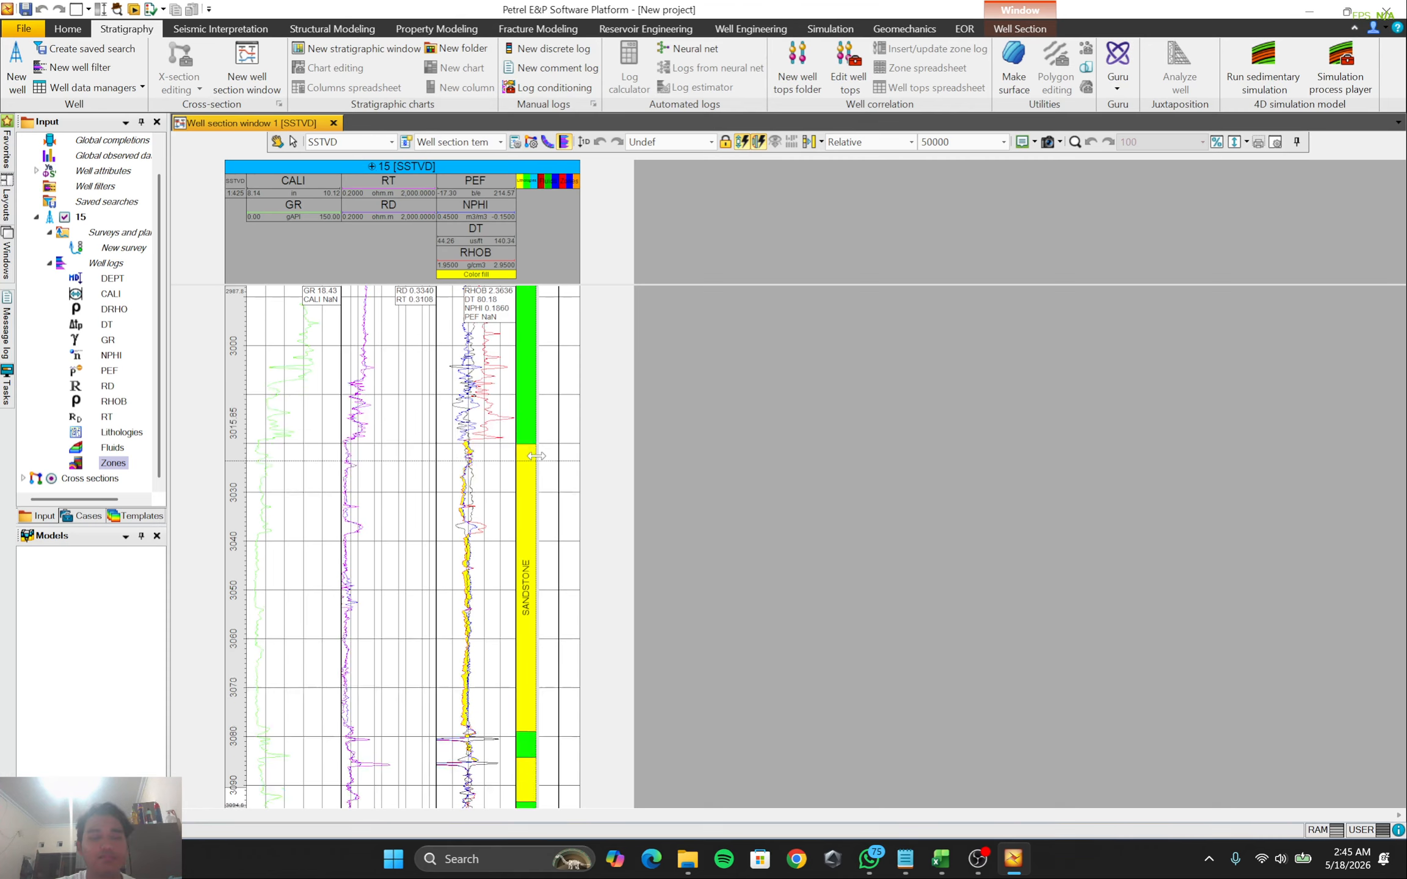
pyautogui.scroll(-6, 536, 456)
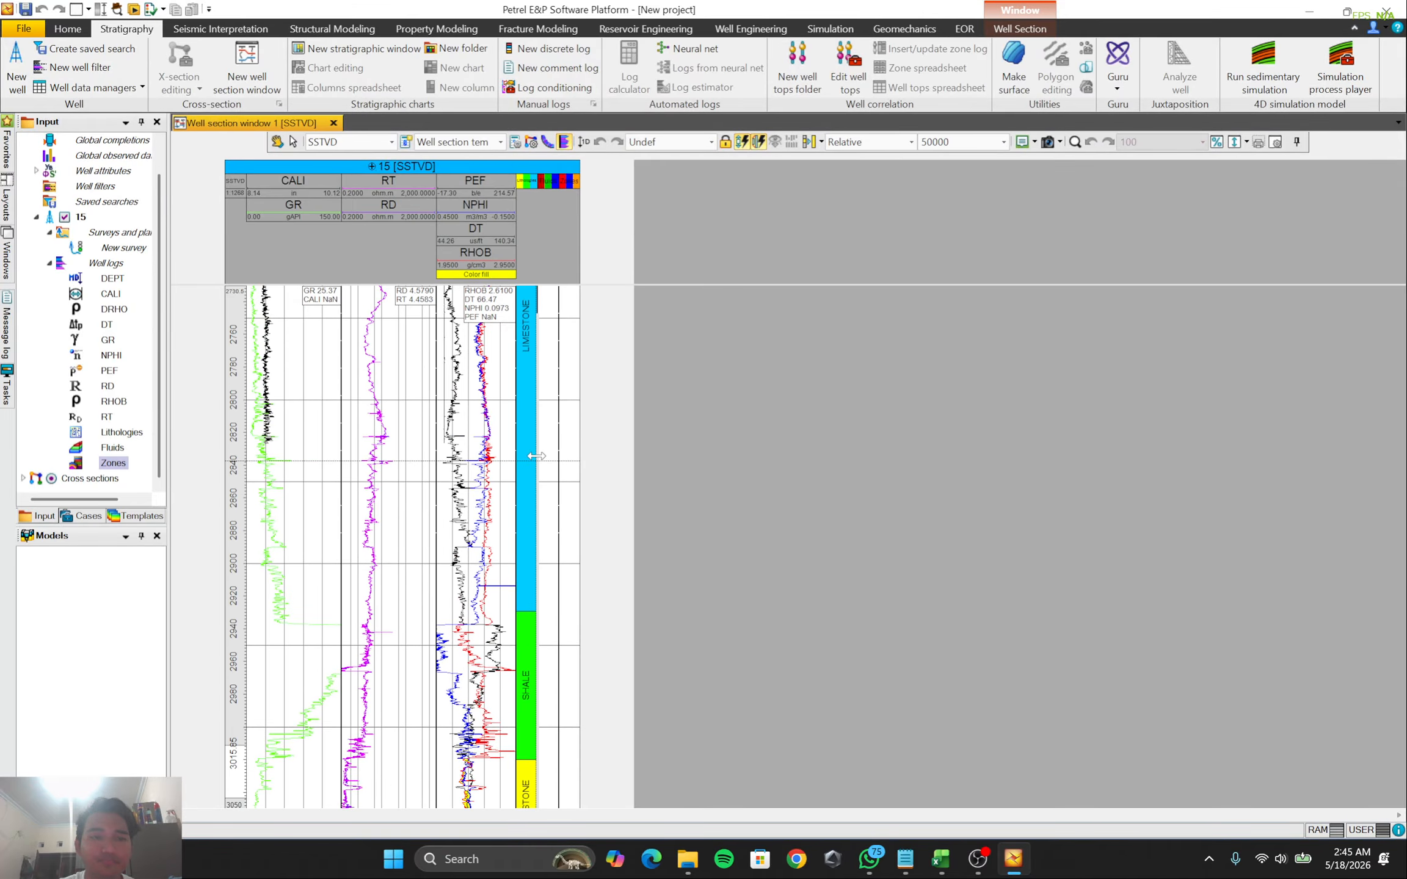
pyautogui.scroll(10, 536, 456)
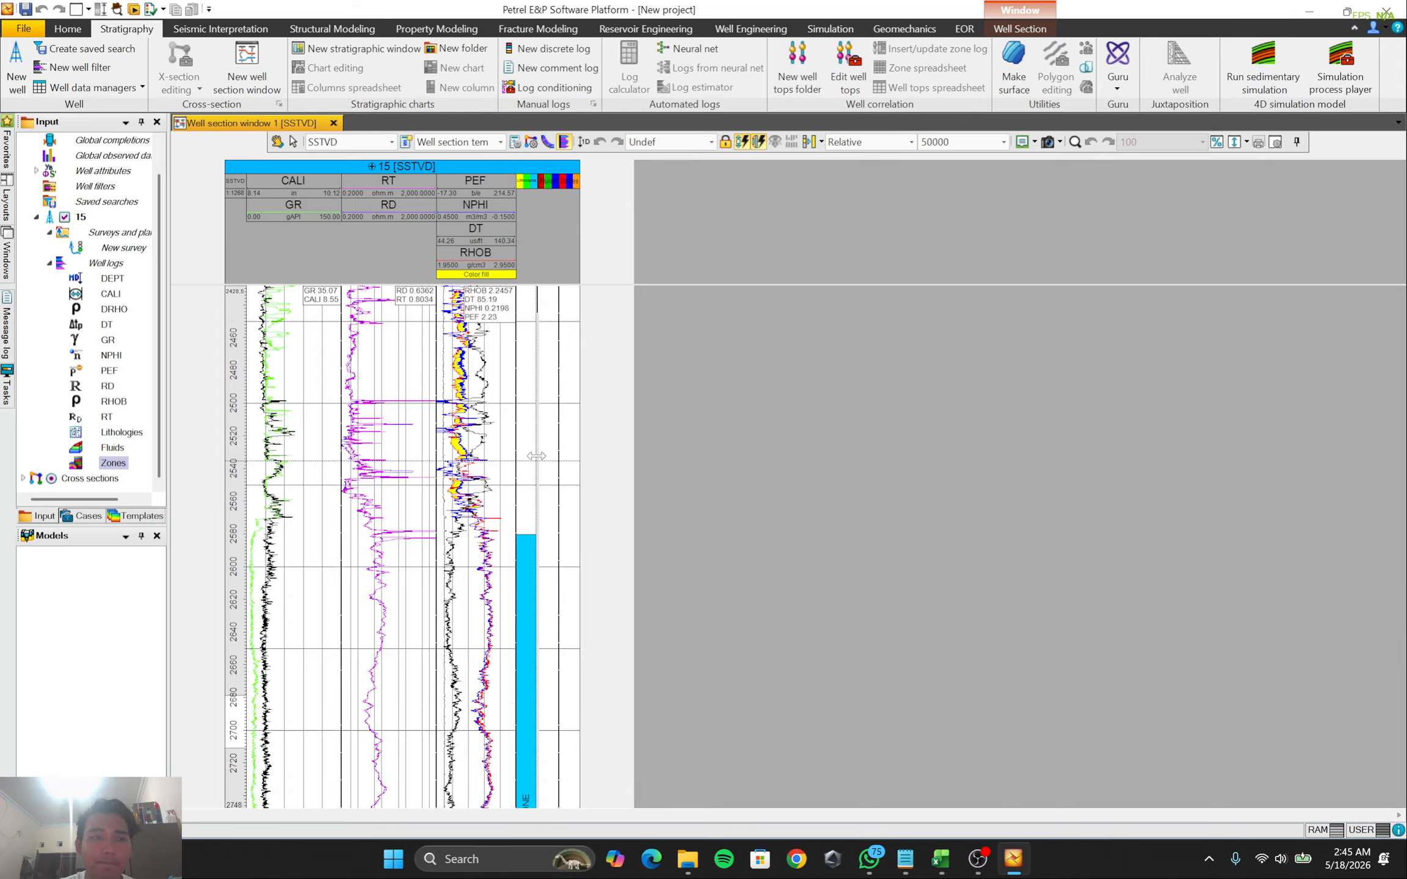
pyautogui.scroll(2, 536, 457)
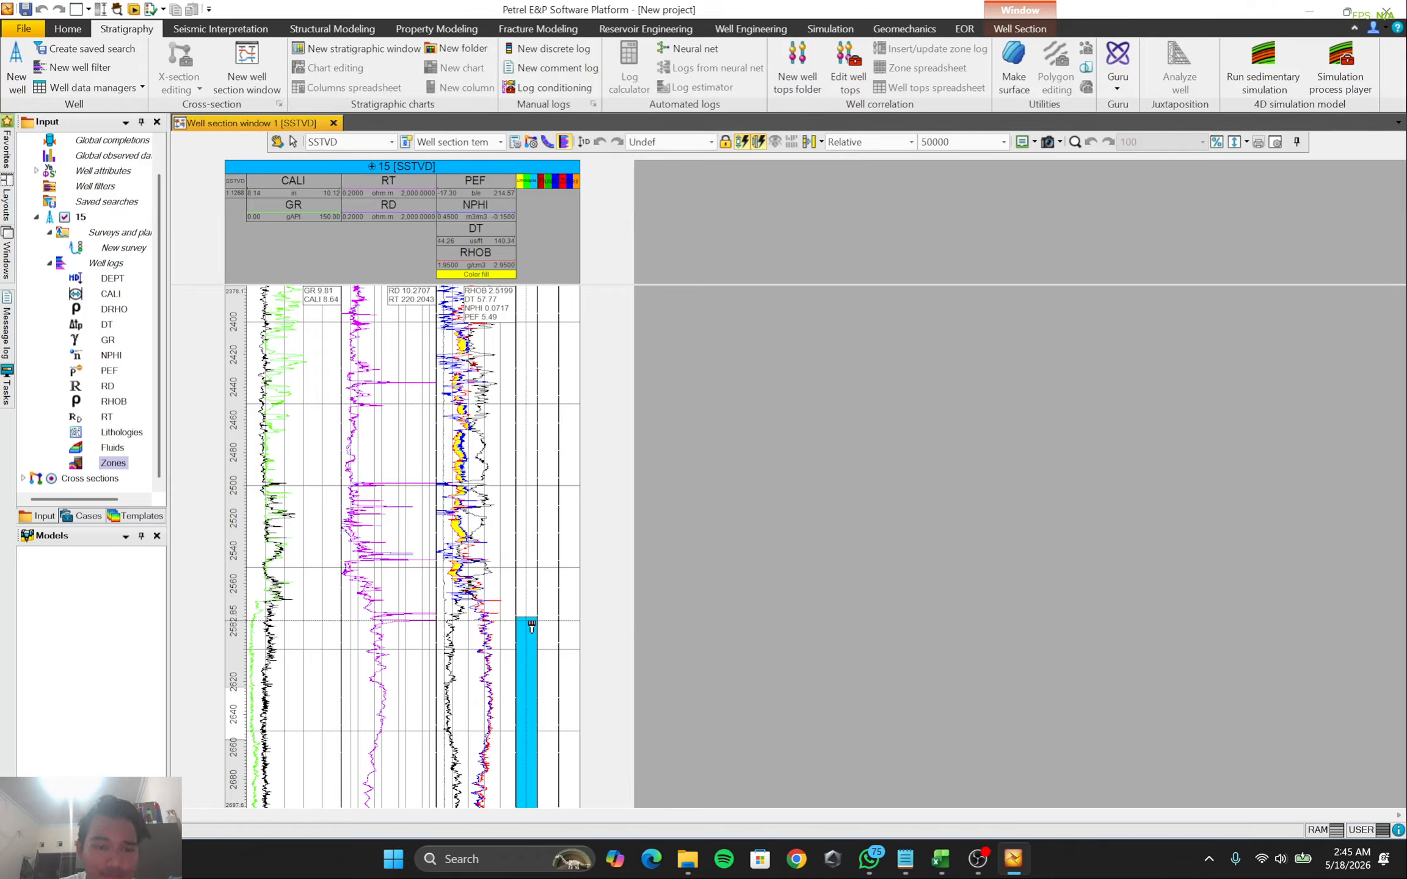
pyautogui.rightClick(529, 610)
pyautogui.click(559, 653)
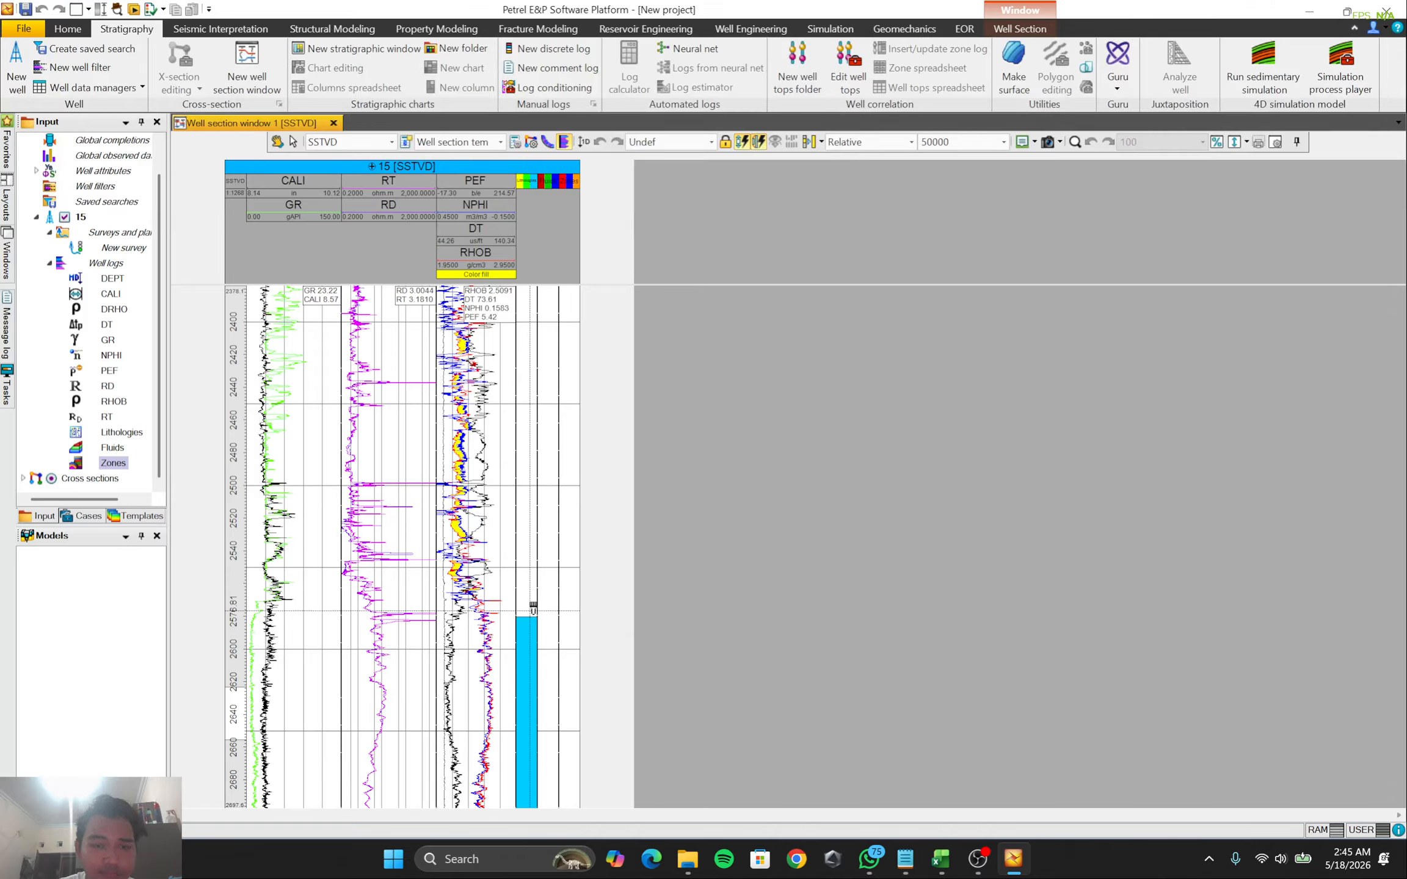
pyautogui.click(534, 595)
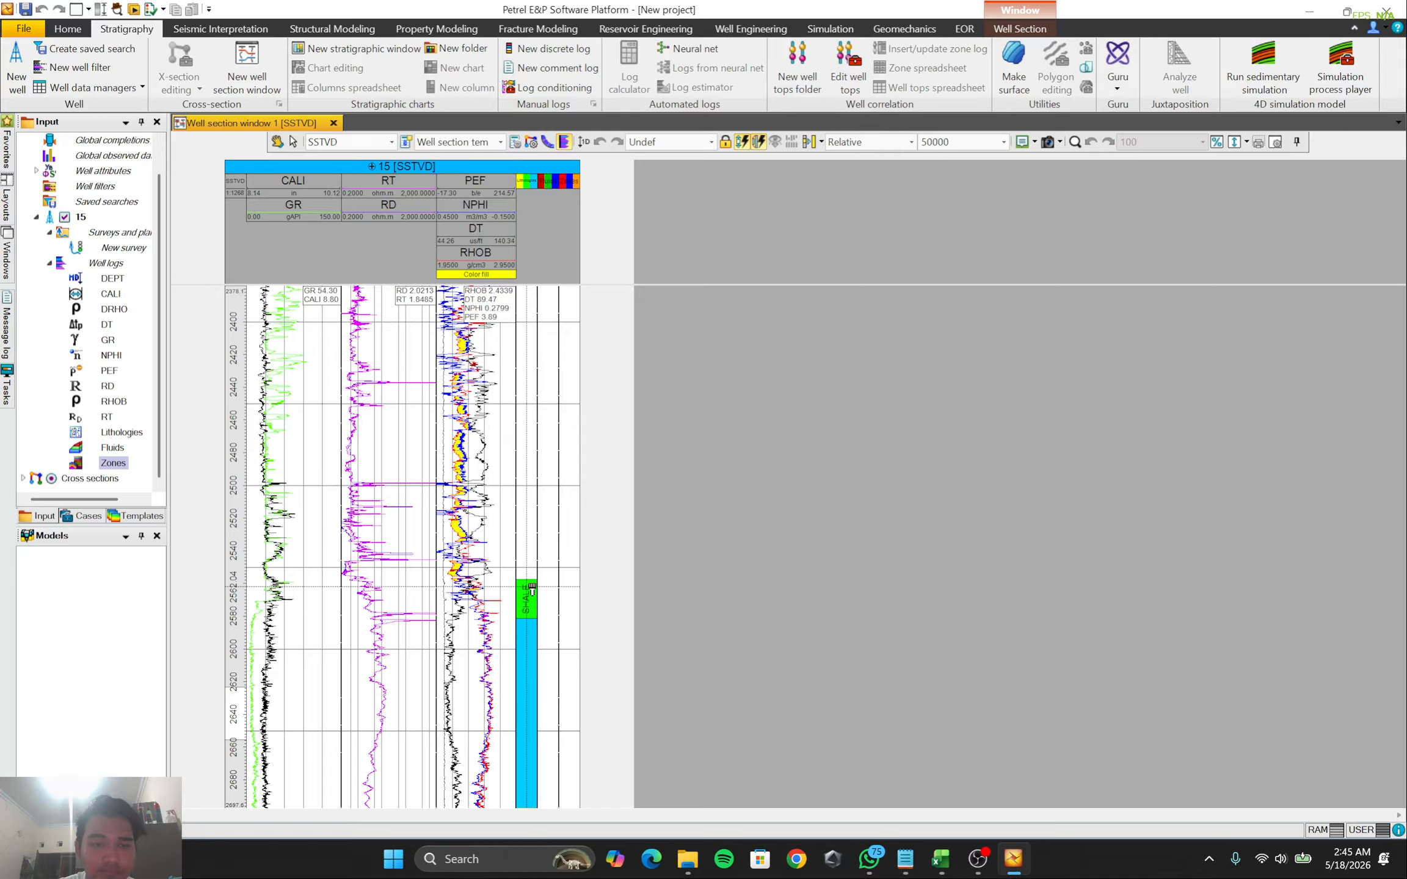
# Paint two sandstone intervals above the new shale, at about 2547–2558 and 2519–2536 SSTVD
pyautogui.rightClick(527, 566)
pyautogui.click(543, 595)
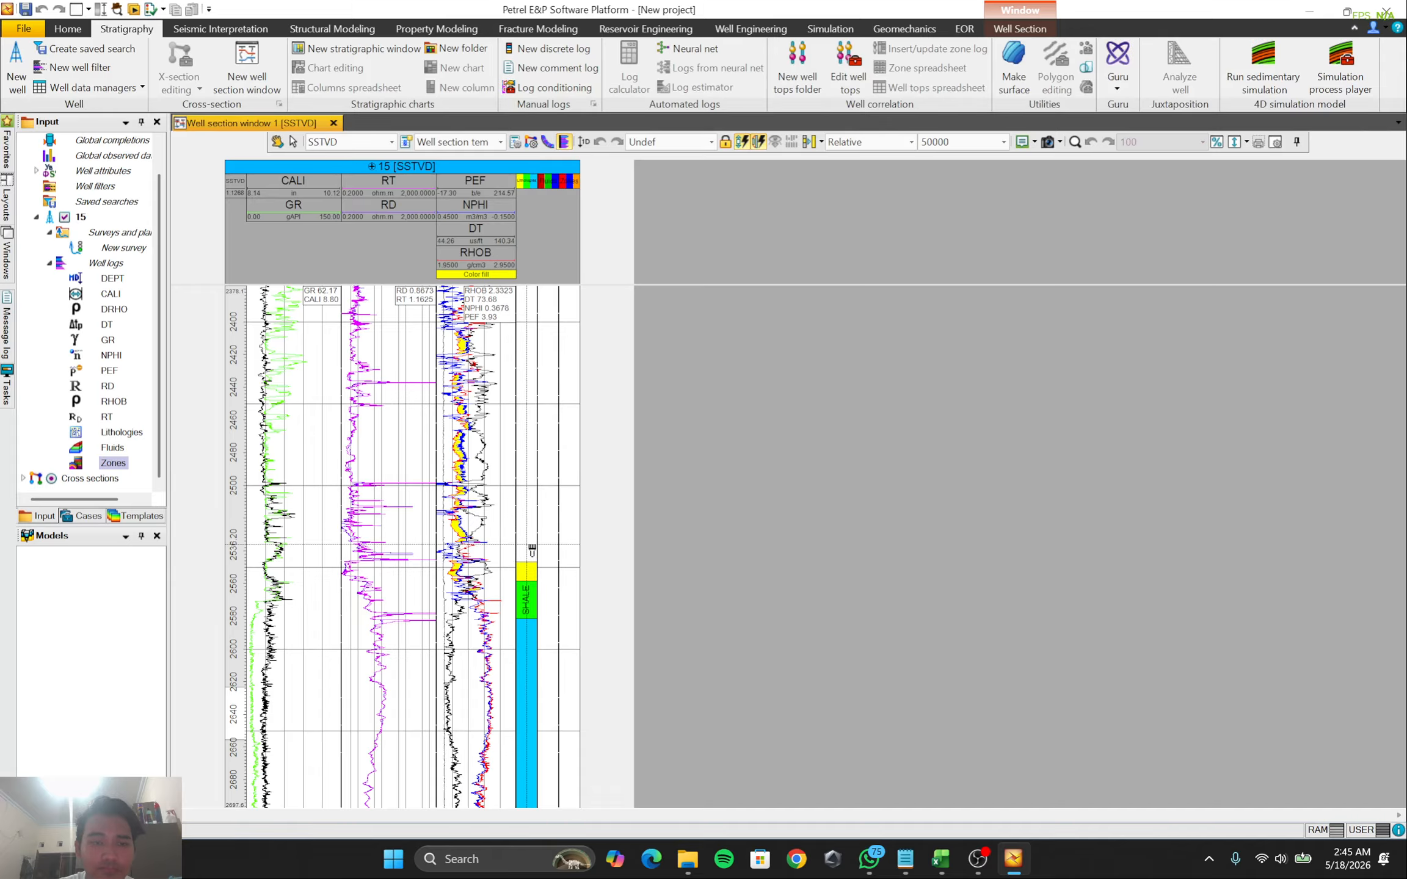
pyautogui.moveTo(526, 545)
pyautogui.mouseDown()
pyautogui.moveTo(524, 343)
pyautogui.moveTo(531, 530)
pyautogui.mouseUp()
# Fill the undefined gap between the two upper sandstone intervals with shale, from about 2536 to 2547 SSTVD
pyautogui.rightClick(522, 550)
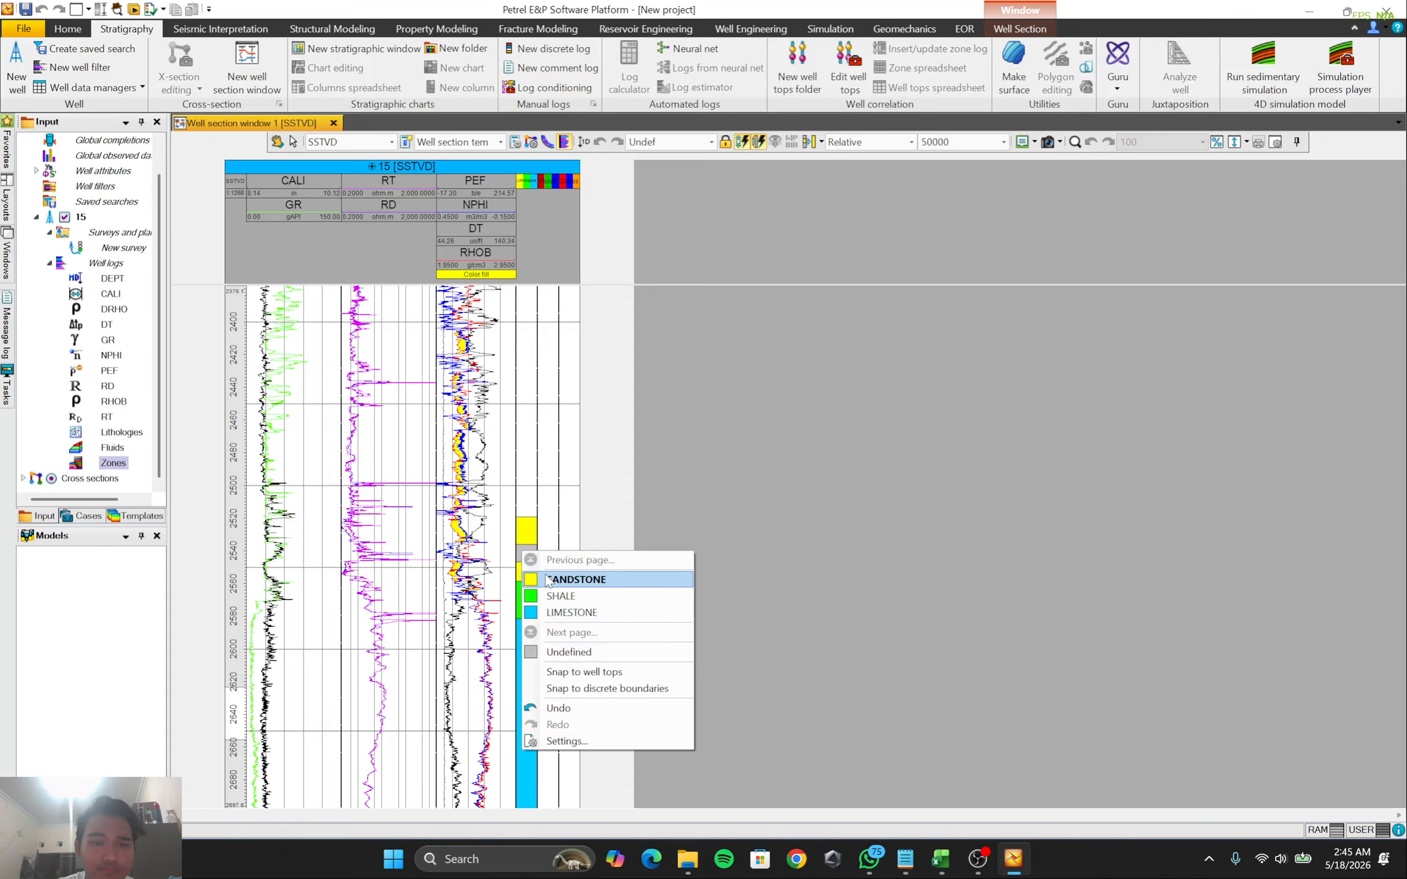
pyautogui.click(551, 586)
pyautogui.rightClick(526, 549)
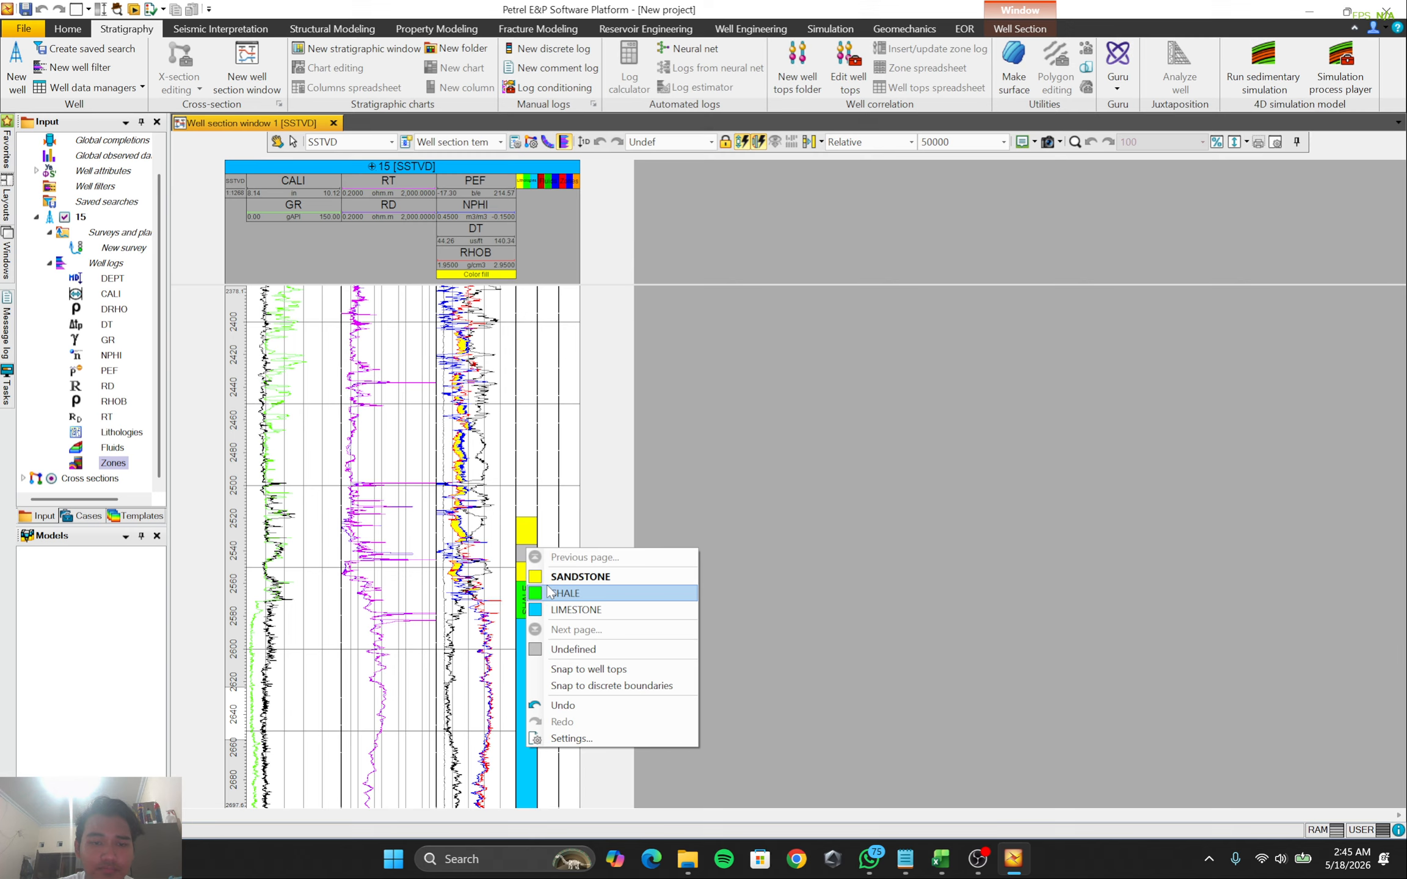
pyautogui.click(545, 593)
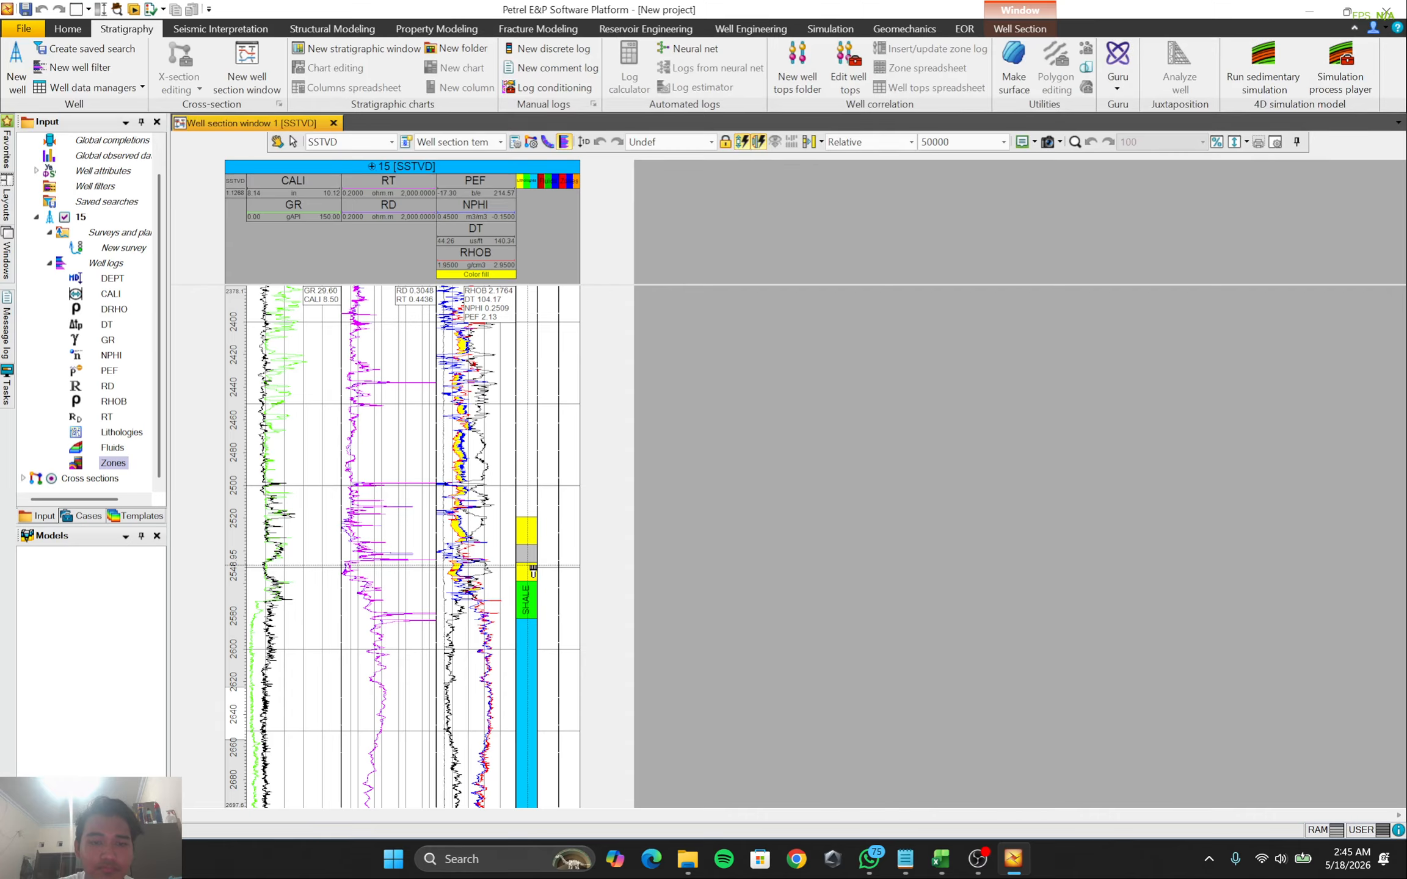
# Paint sandstone in the lithology track from the top of the uppermost sandstone up to about 2405 SSTVD
pyautogui.scroll(-6, 548, 469)
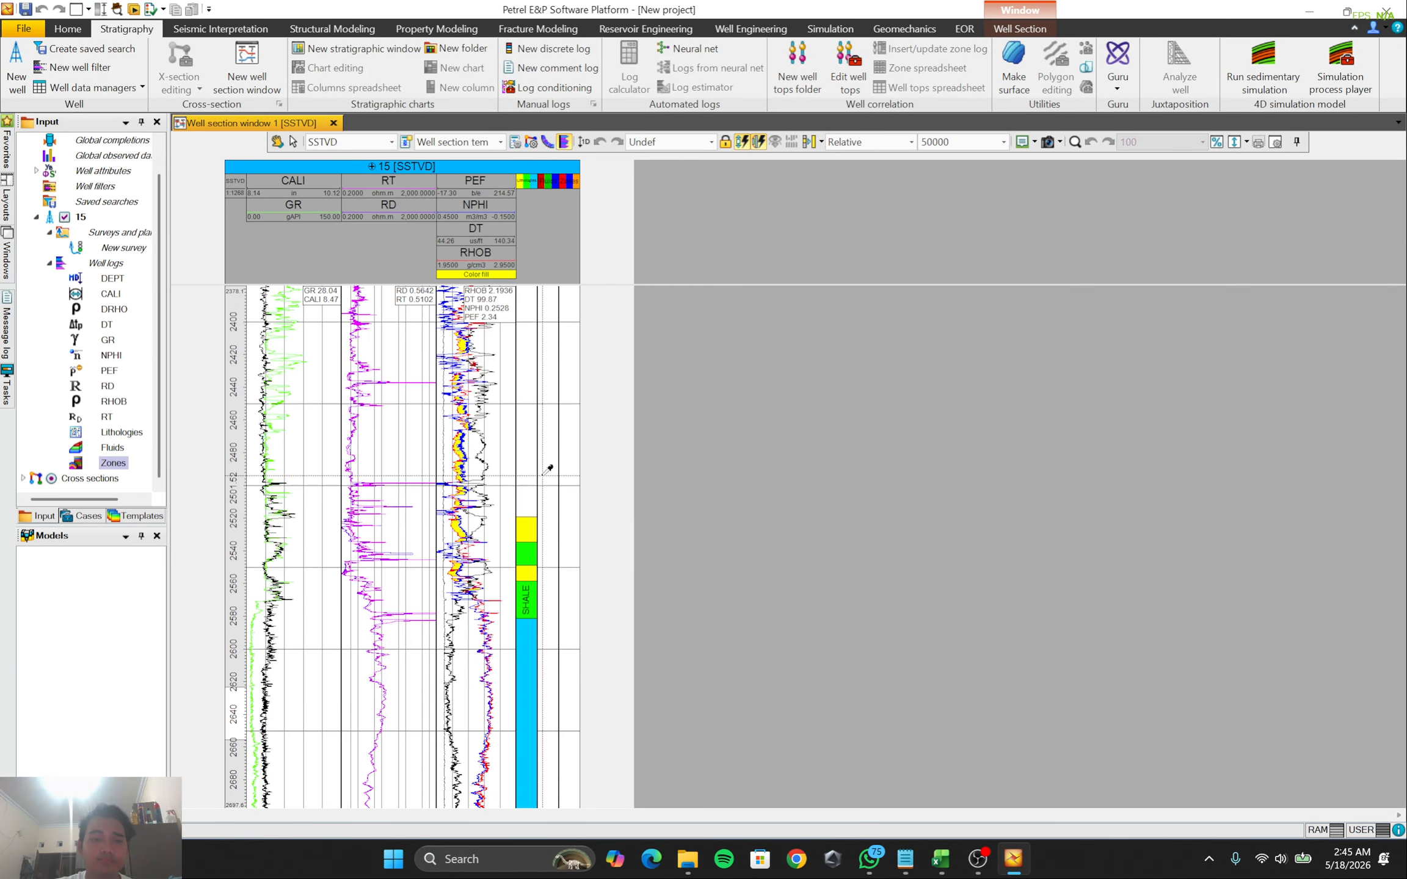
pyautogui.scroll(3, 548, 469)
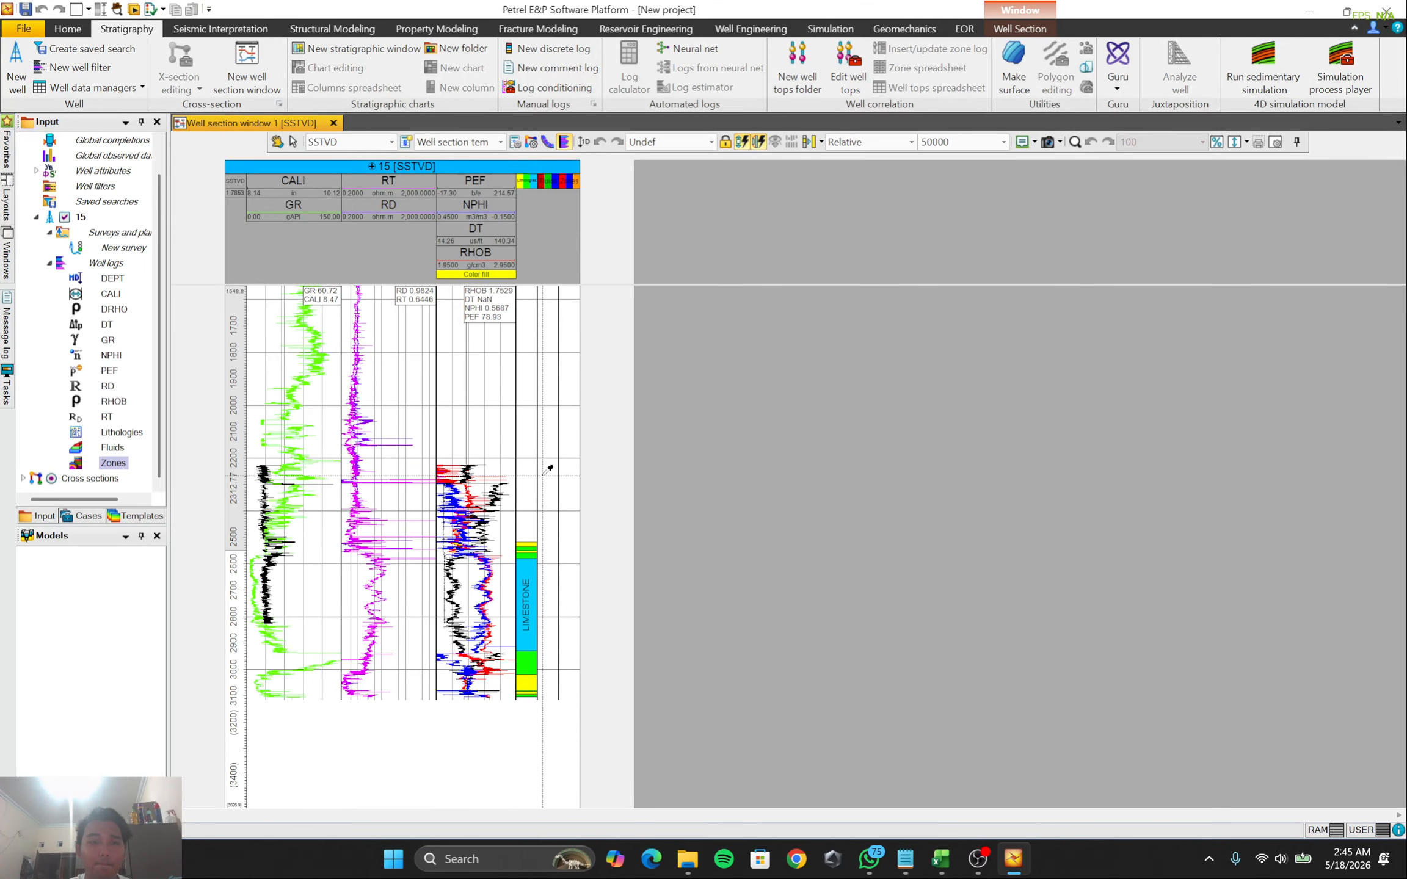
pyautogui.scroll(1, 533, 512)
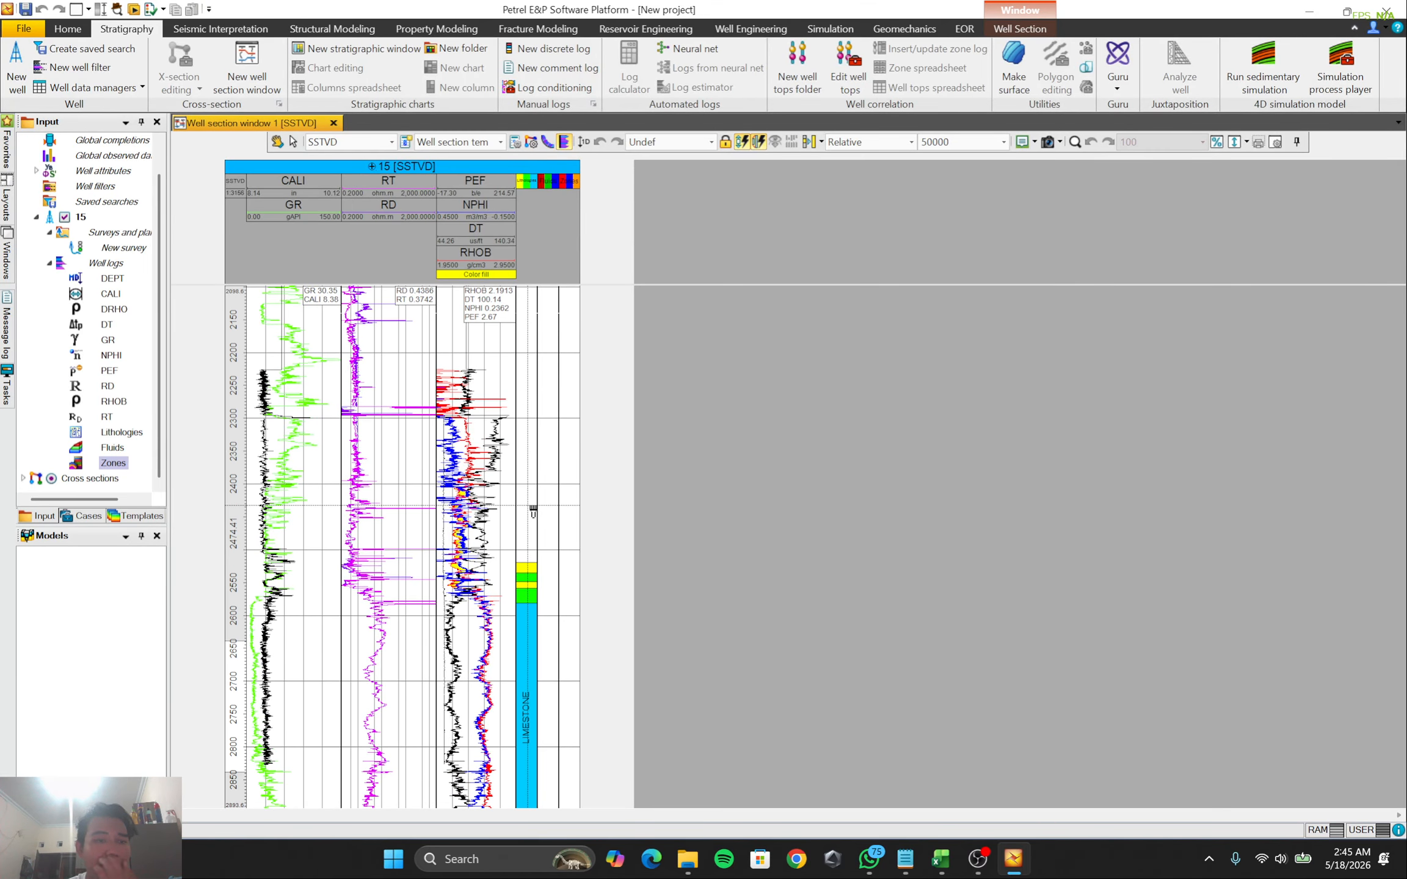
pyautogui.rightClick(527, 553)
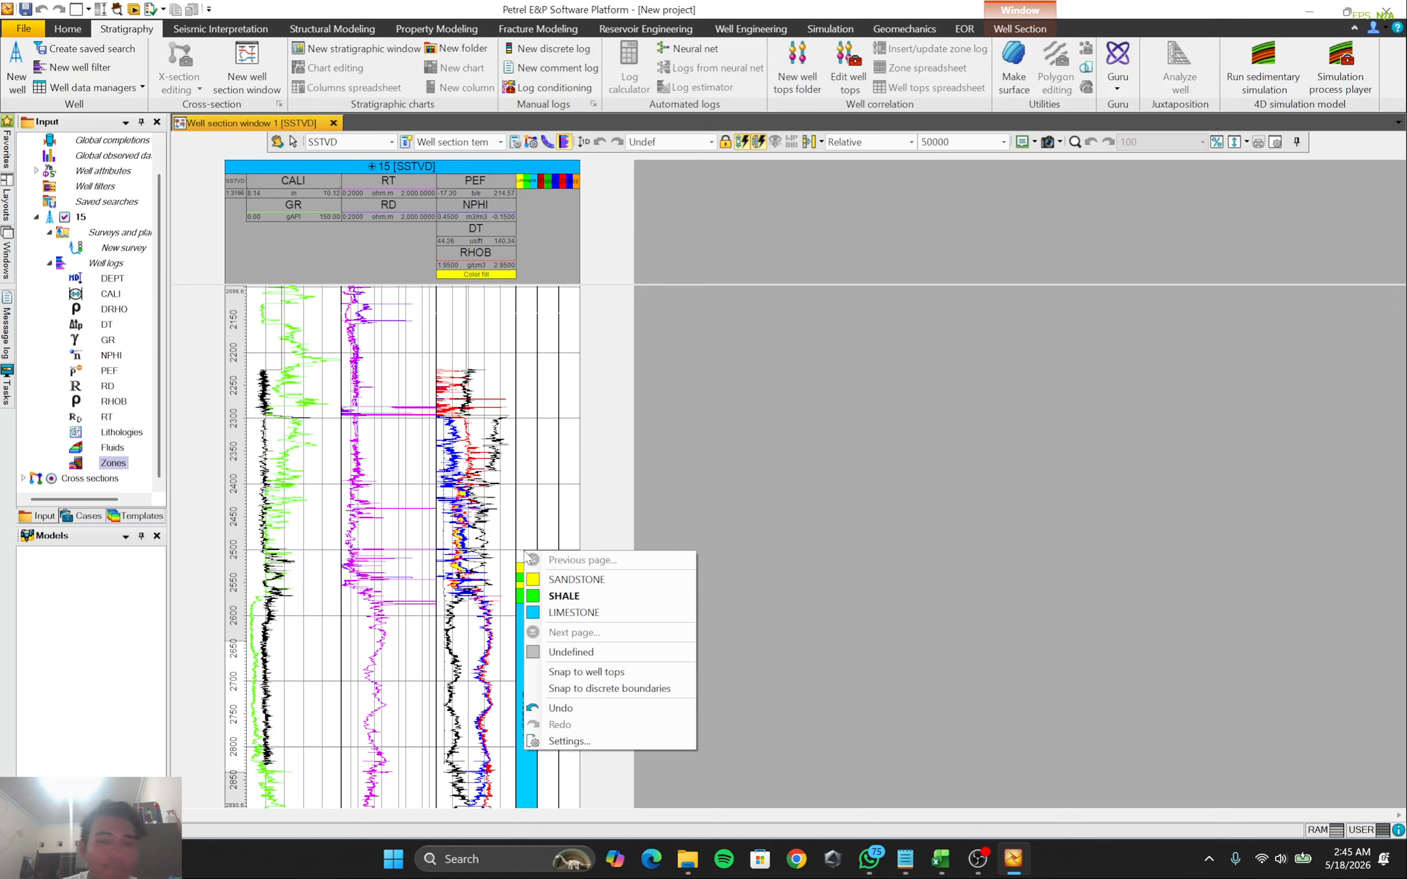
pyautogui.click(557, 578)
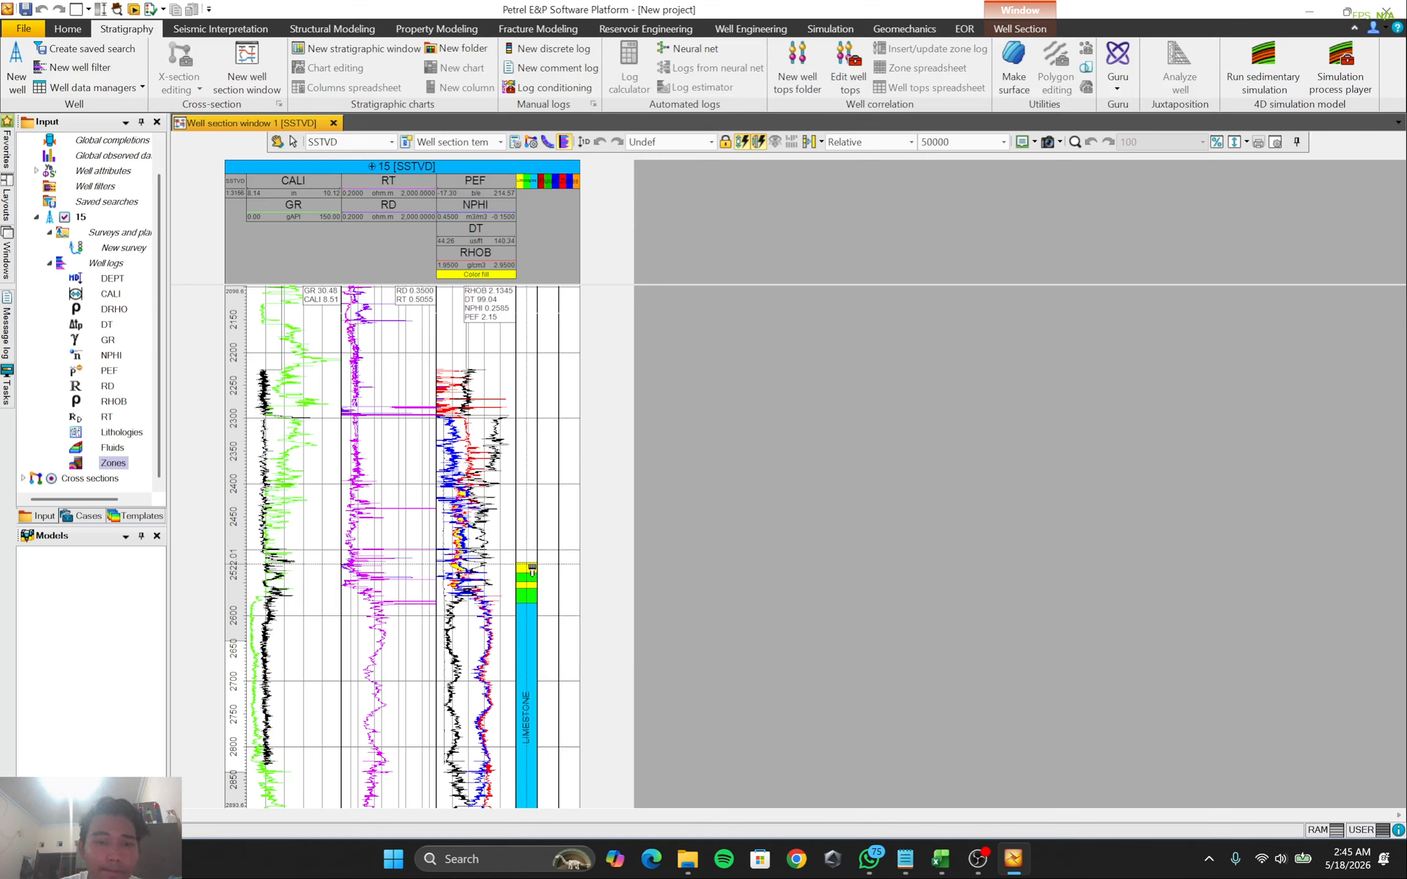
pyautogui.moveTo(526, 522); pyautogui.dragTo(525, 527)
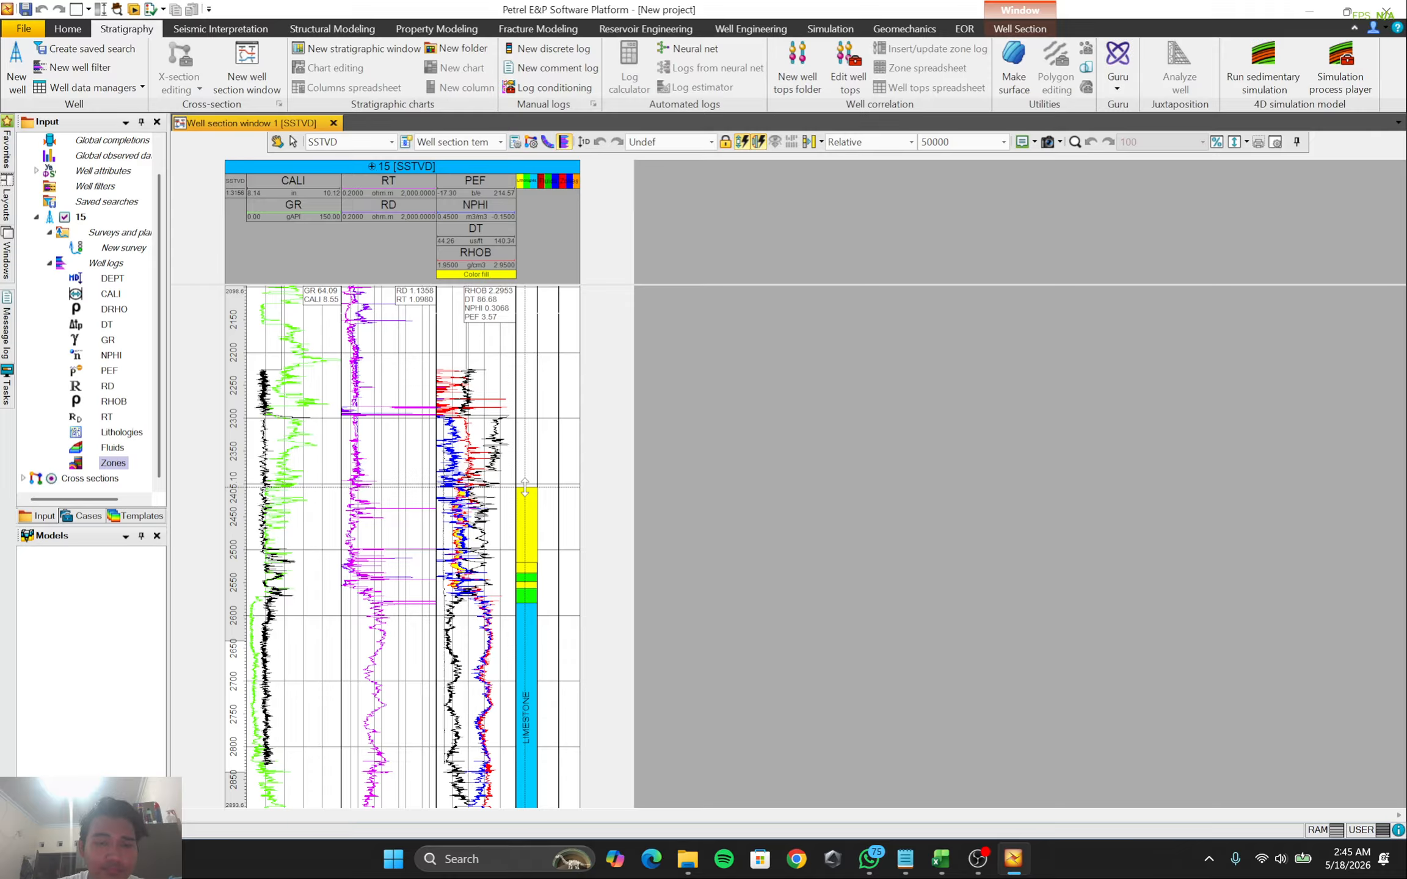
# Paint a sandstone interval at about 2276–2300 SSTVD and fill the undefined gap below it with shale down to the thick sandstone
pyautogui.scroll(3, 525, 488)
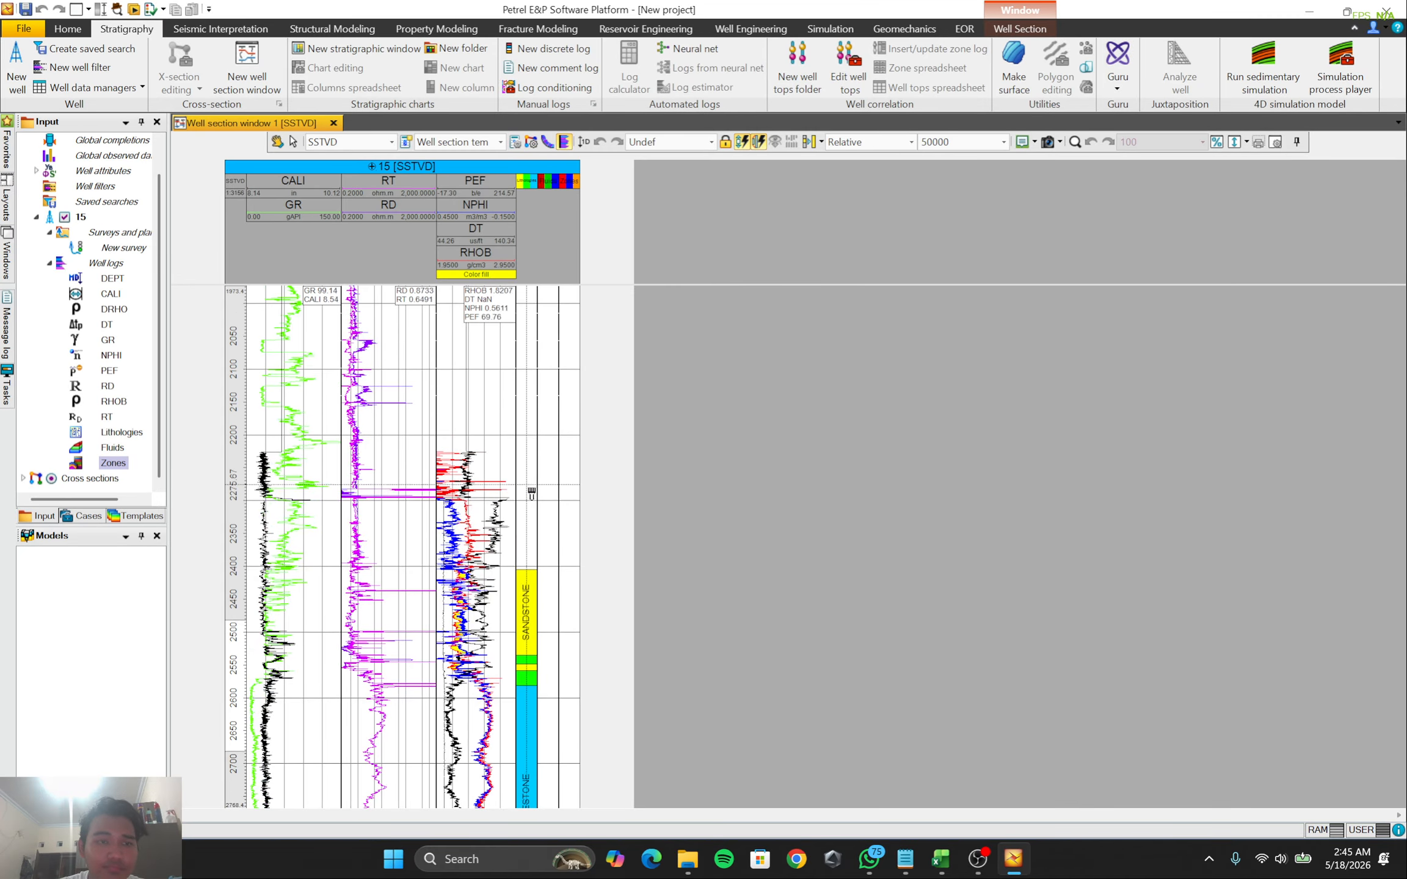
pyautogui.moveTo(535, 498); pyautogui.dragTo(529, 488)
pyautogui.rightClick(524, 524)
pyautogui.click(536, 566)
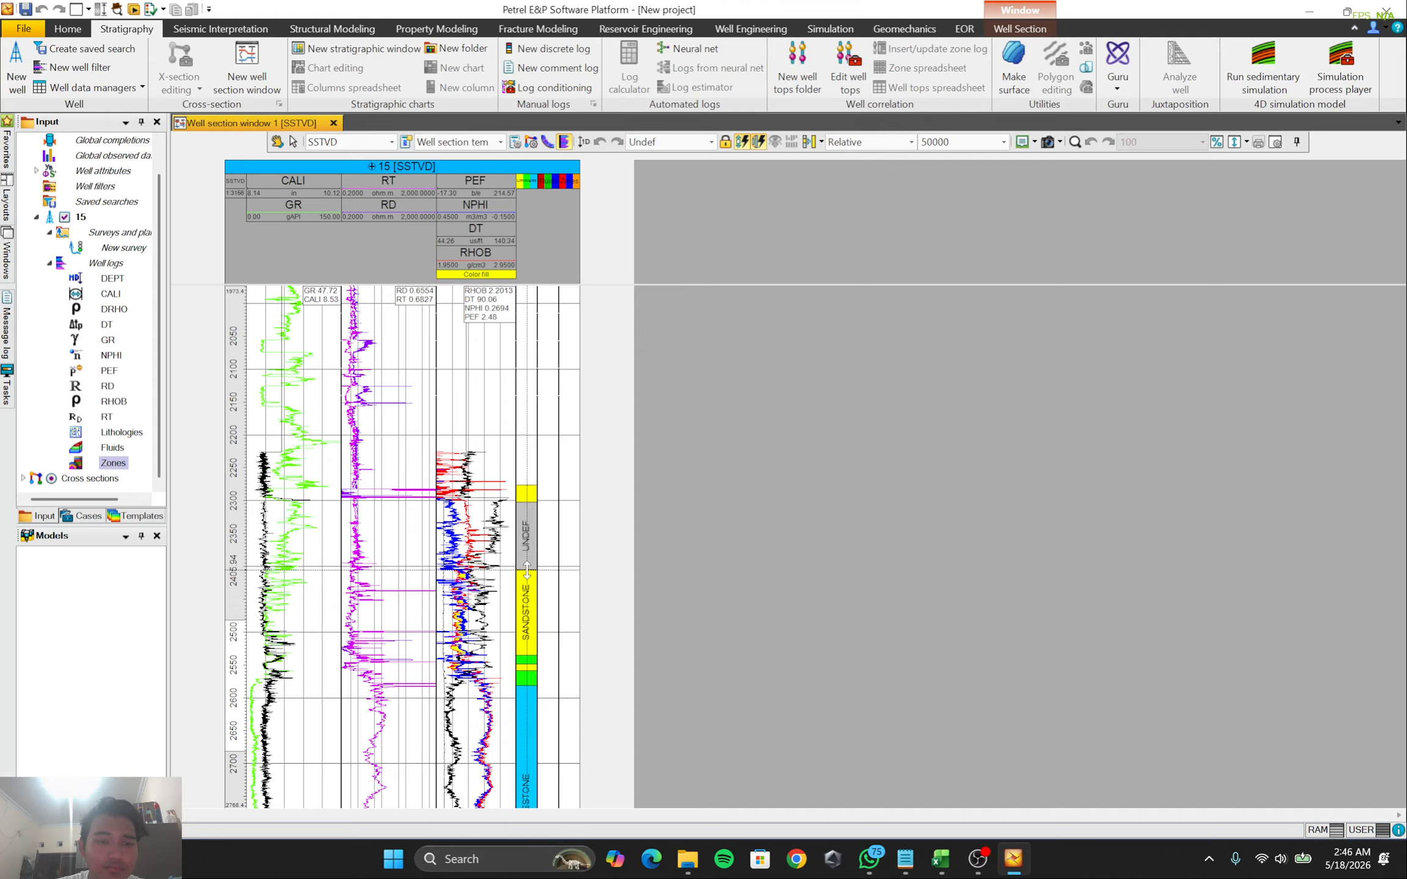
pyautogui.moveTo(532, 578); pyautogui.dragTo(524, 511)
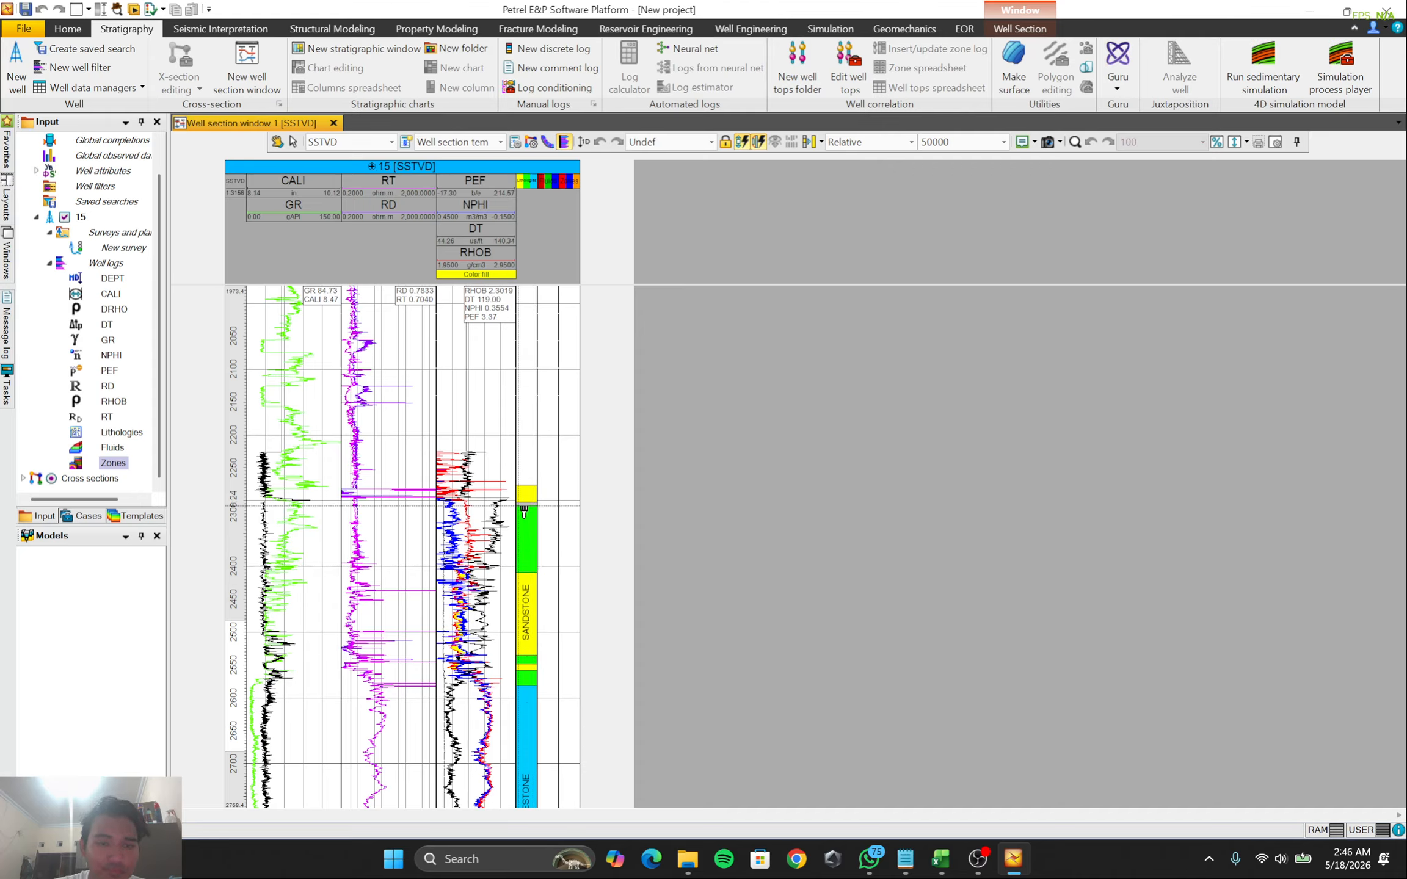
# Paint a shale interval in the lithology track from about 1300 to 1490 SSTVD, starting where the resistivity curves begin
pyautogui.scroll(1, 524, 505)
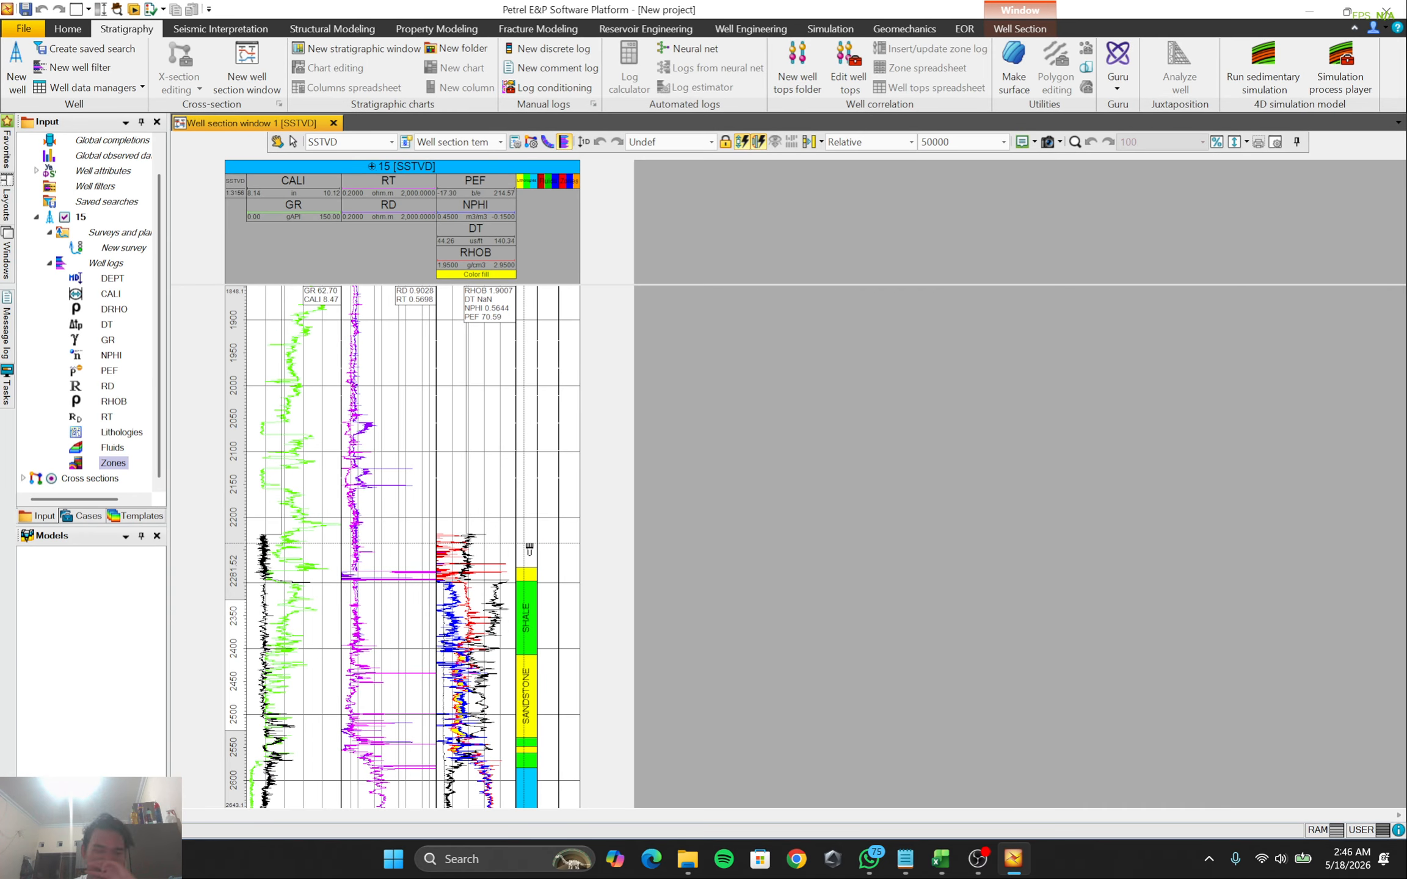
pyautogui.scroll(-1, 519, 541)
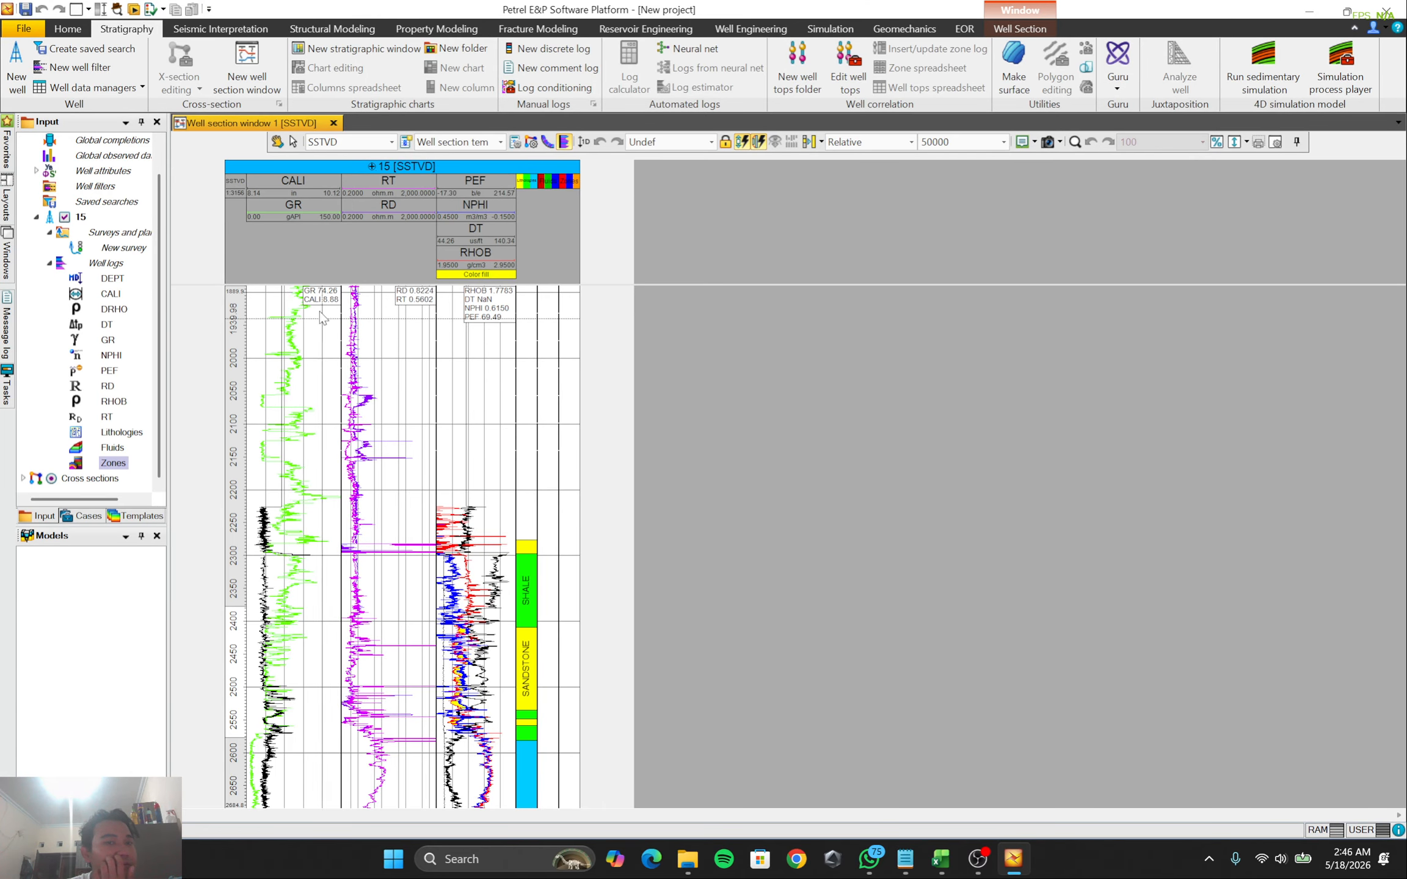
pyautogui.scroll(1, 360, 462)
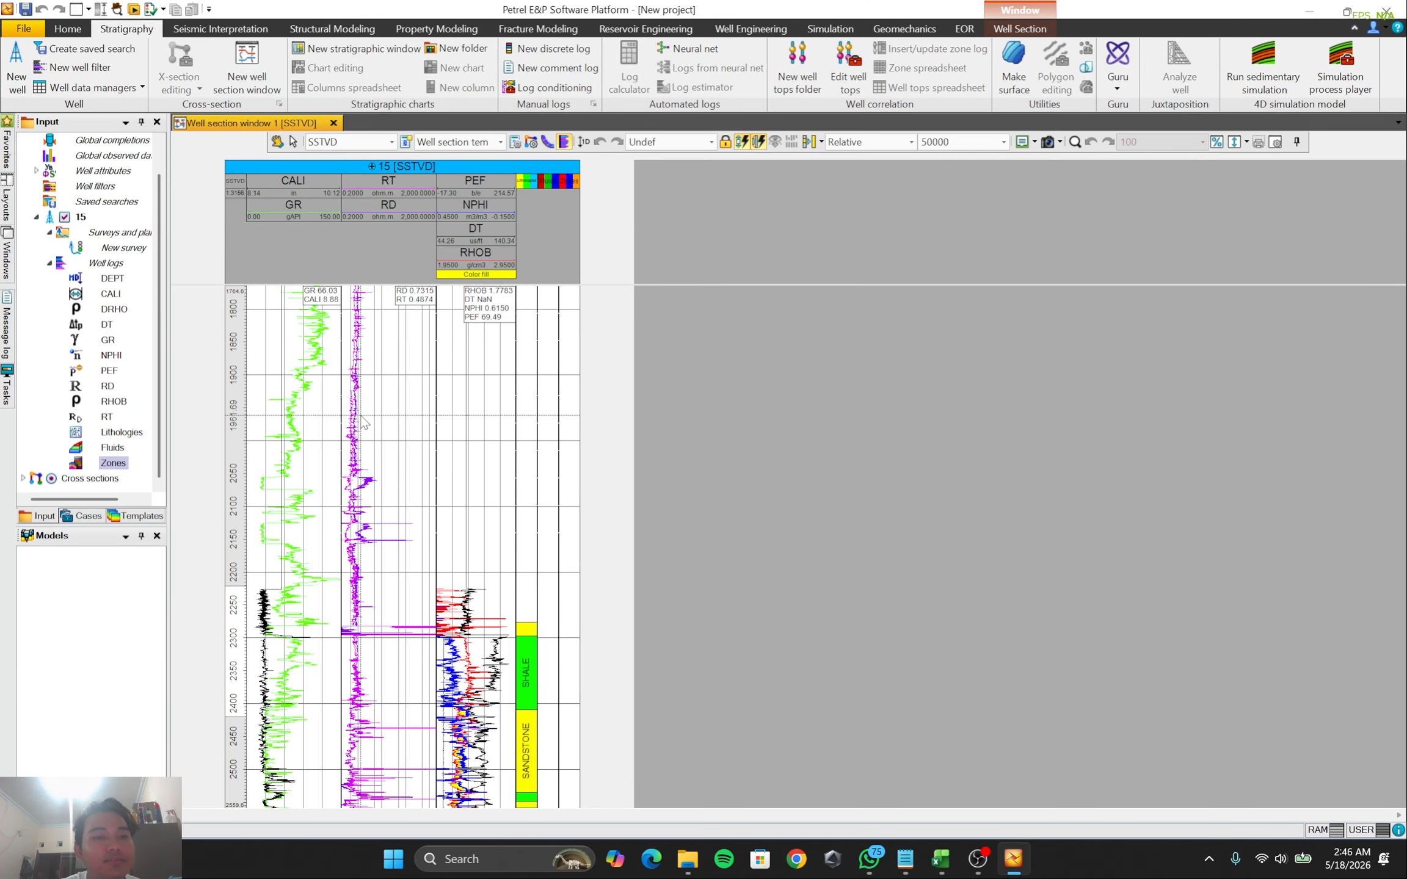
pyautogui.scroll(-1, 509, 550)
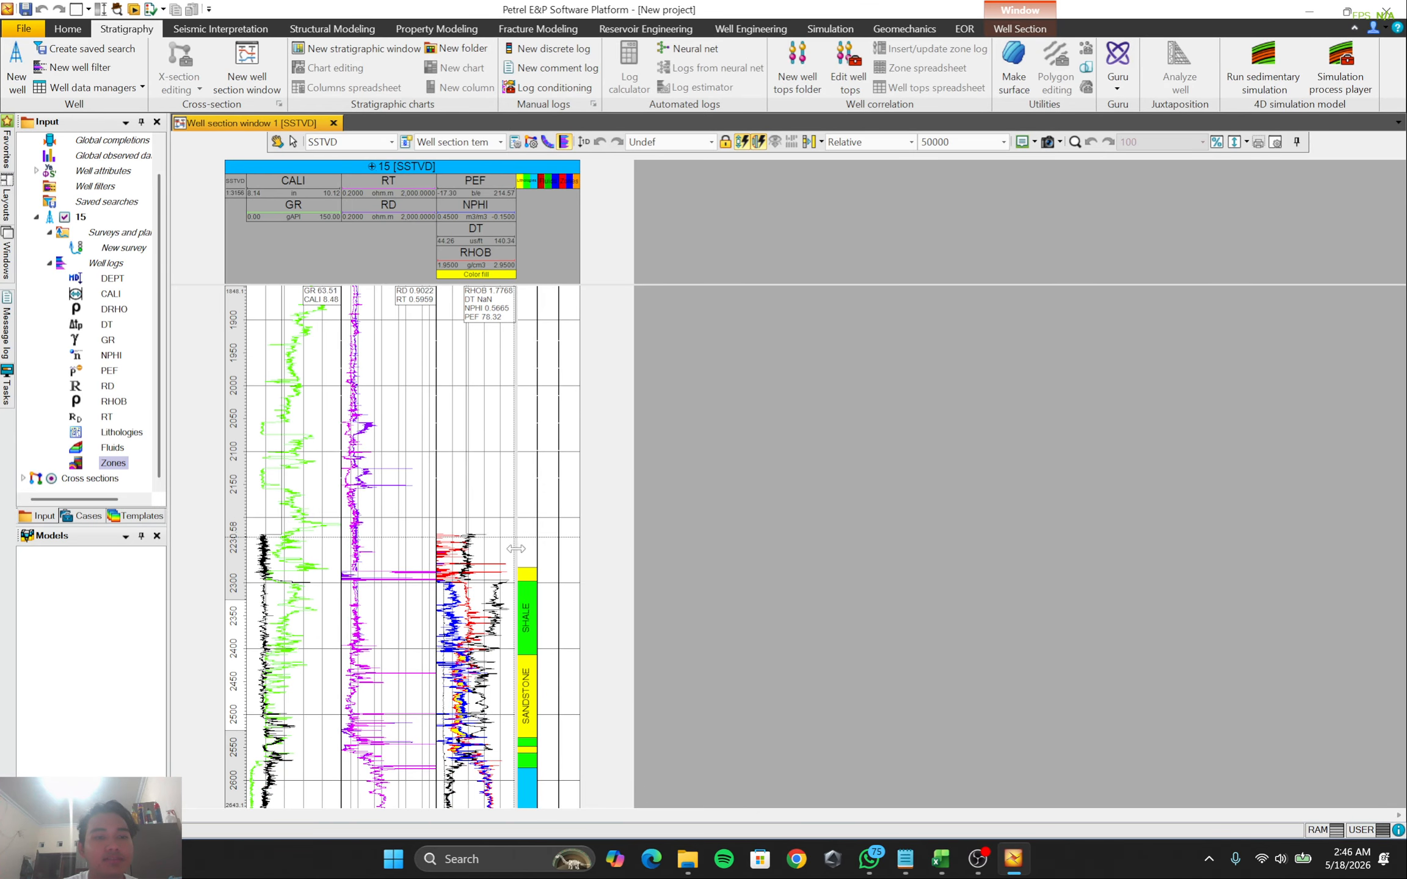
pyautogui.scroll(5, 519, 544)
pyautogui.scroll(5, 528, 533)
pyautogui.scroll(3, 526, 526)
pyautogui.scroll(-7, 527, 526)
pyautogui.scroll(-4, 527, 527)
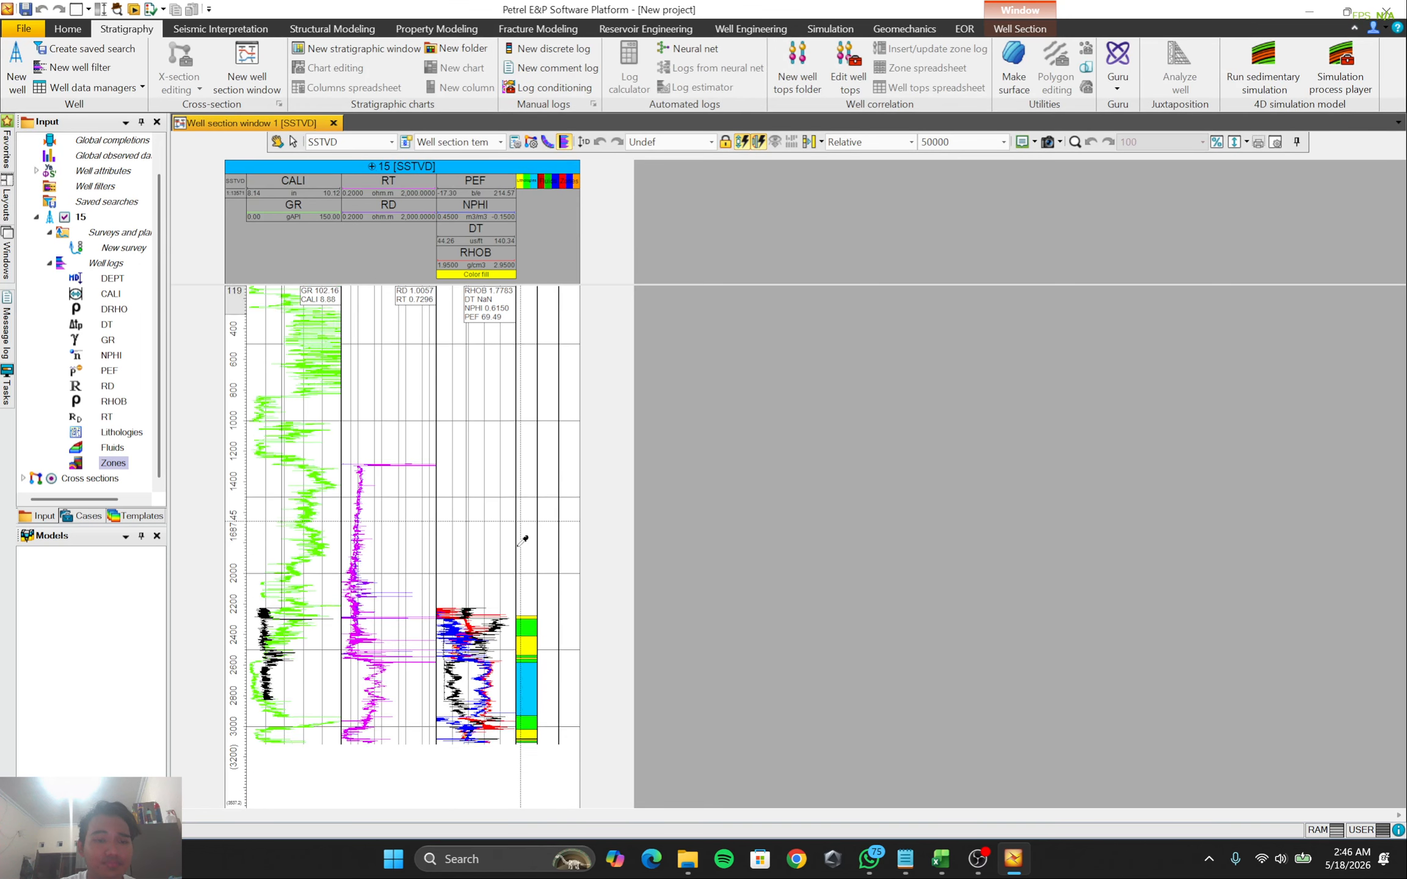
pyautogui.scroll(1, 510, 543)
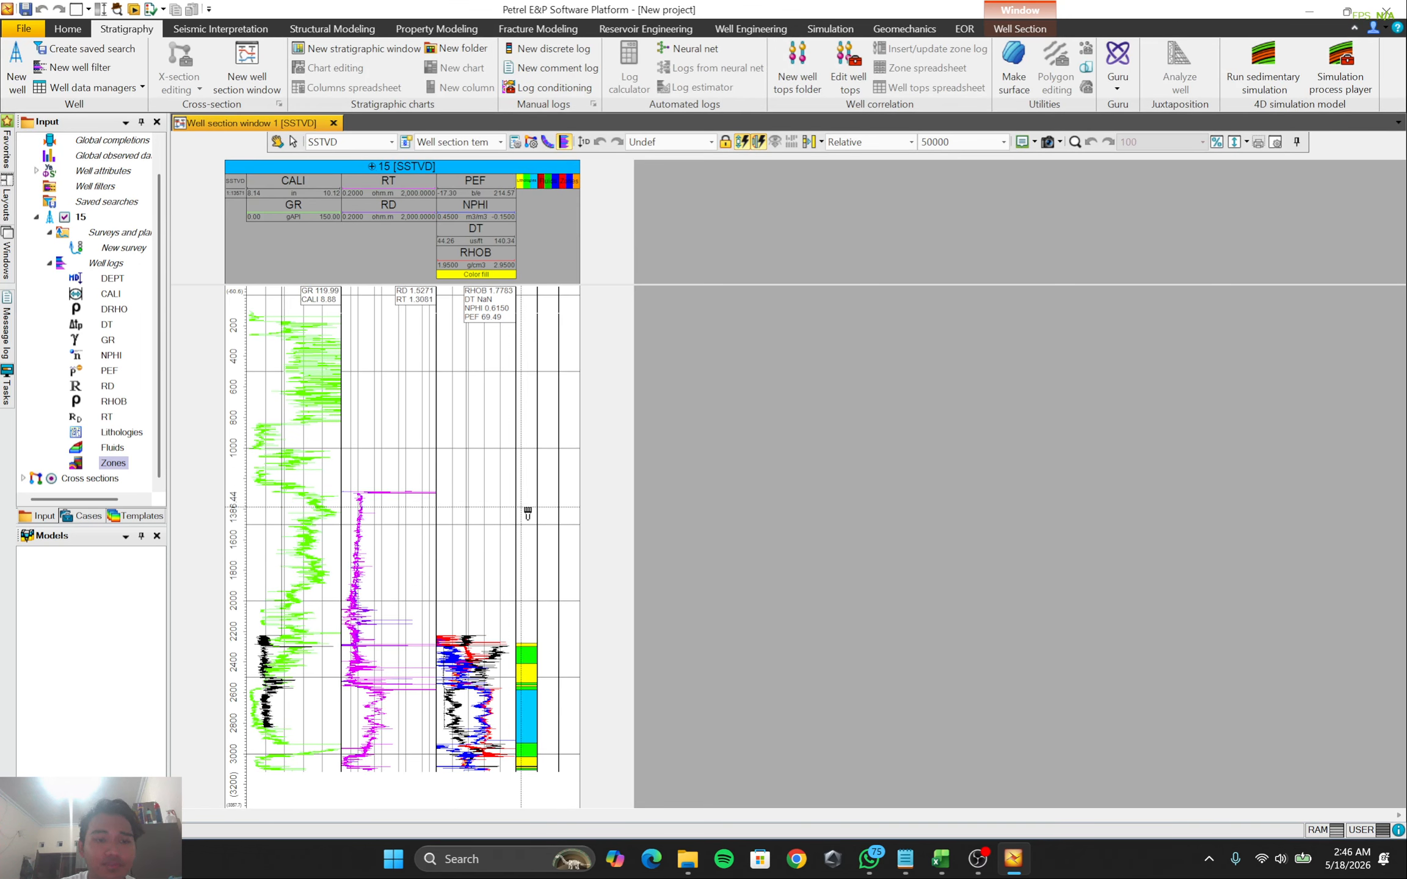
pyautogui.rightClick(524, 509)
pyautogui.click(563, 555)
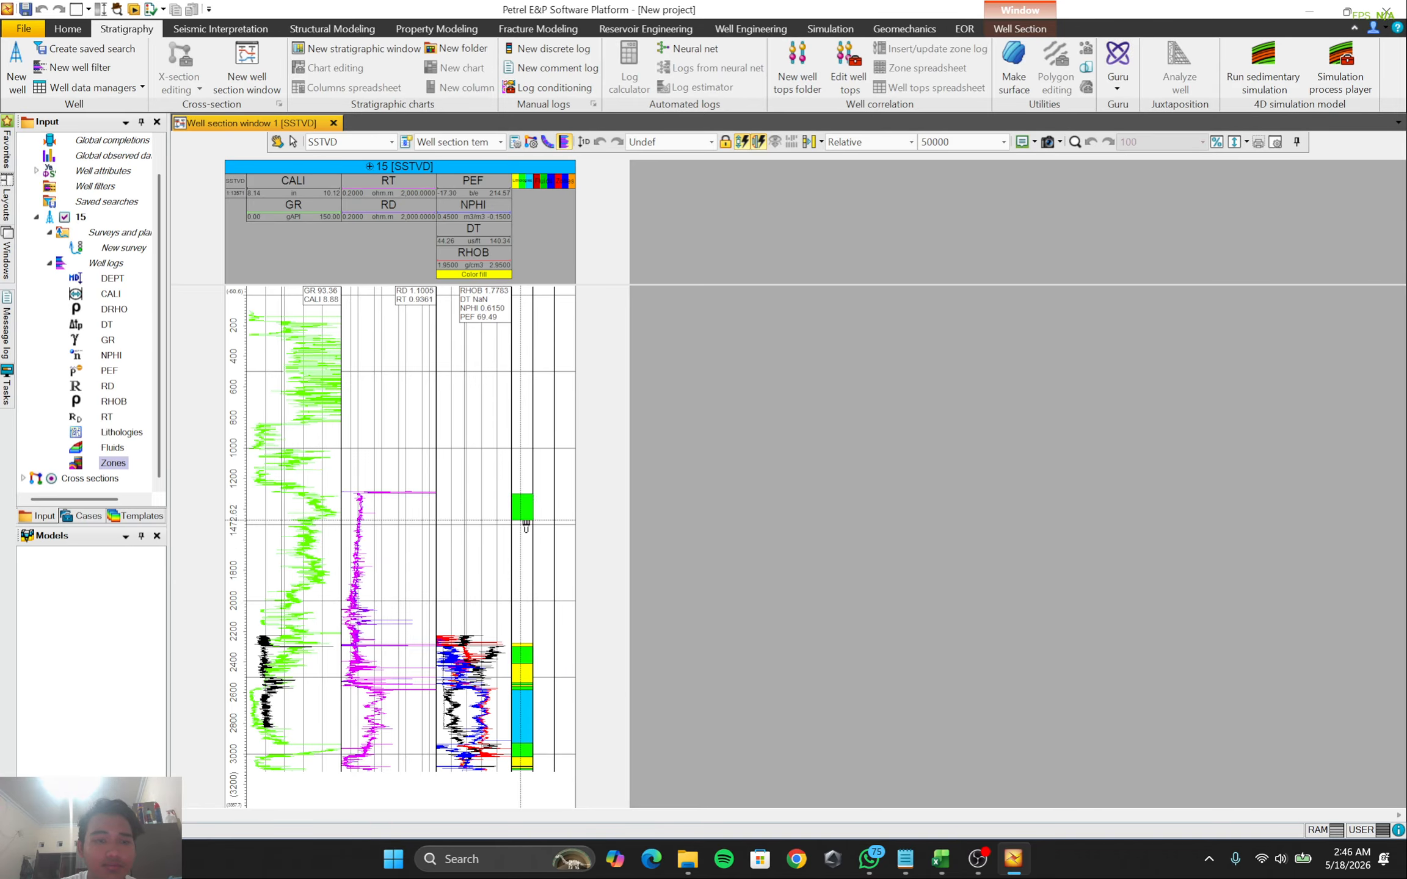
# Fill the undefined interval below the new shale with sandstone, from about 1490 down to 2276 SSTVD
pyautogui.rightClick(514, 544)
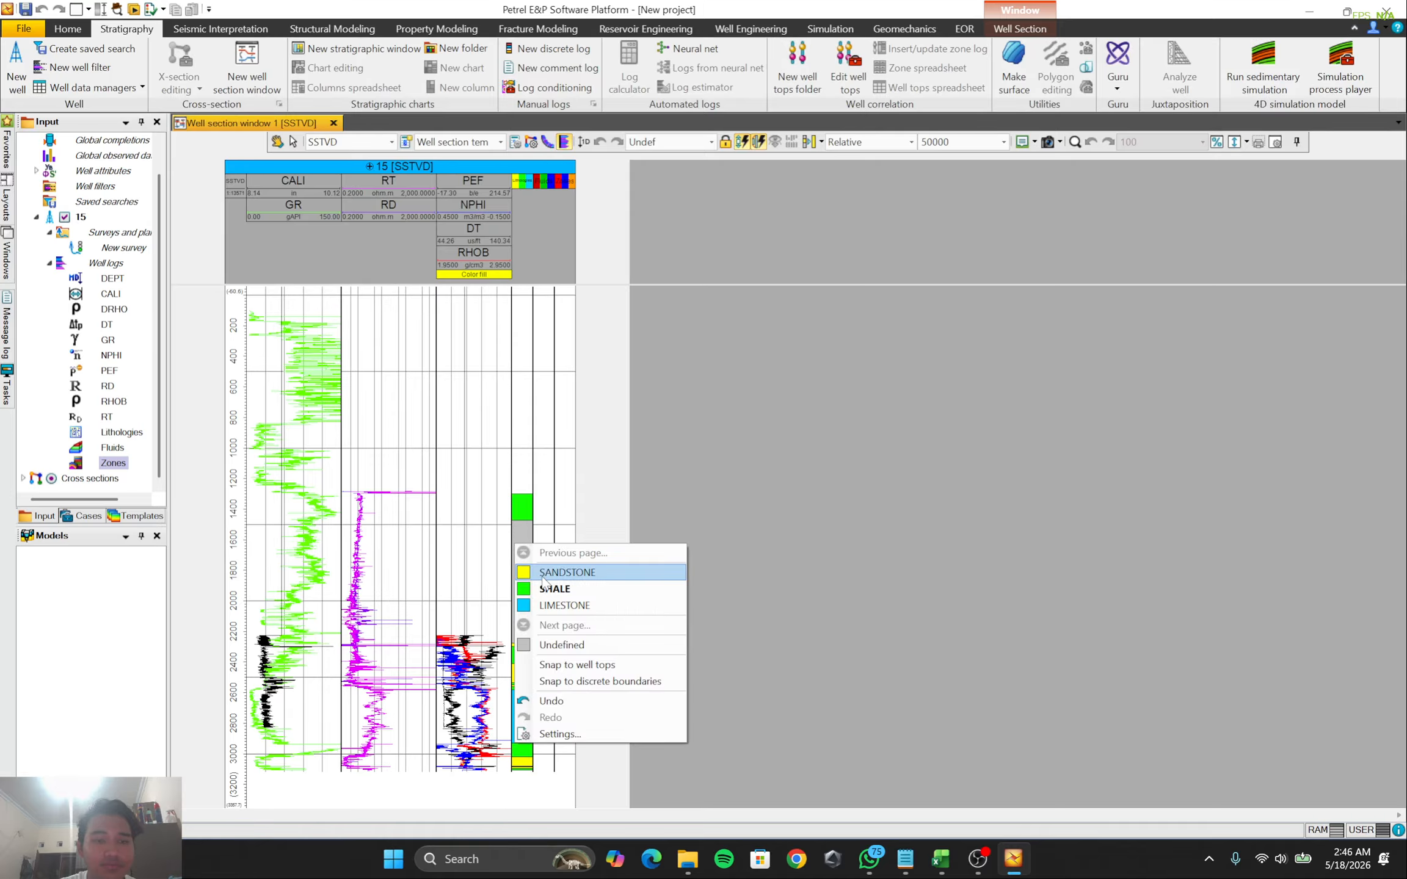
pyautogui.click(543, 578)
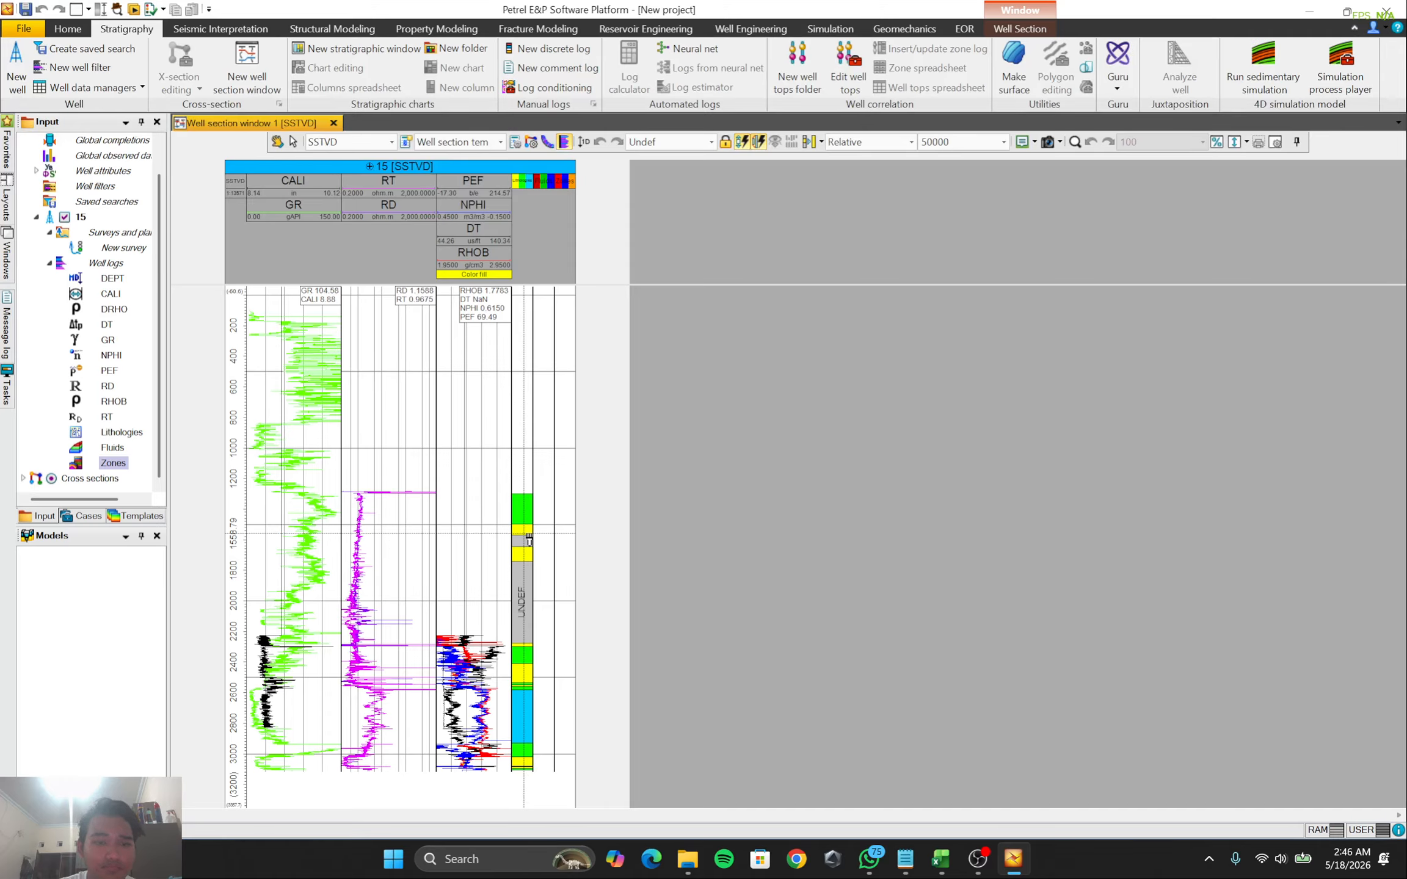
pyautogui.moveTo(525, 536); pyautogui.dragTo(521, 645)
# Paint sandstone above the uppermost shale interval, from about 1300 up to 800 SSTVD
pyautogui.scroll(2, 521, 644)
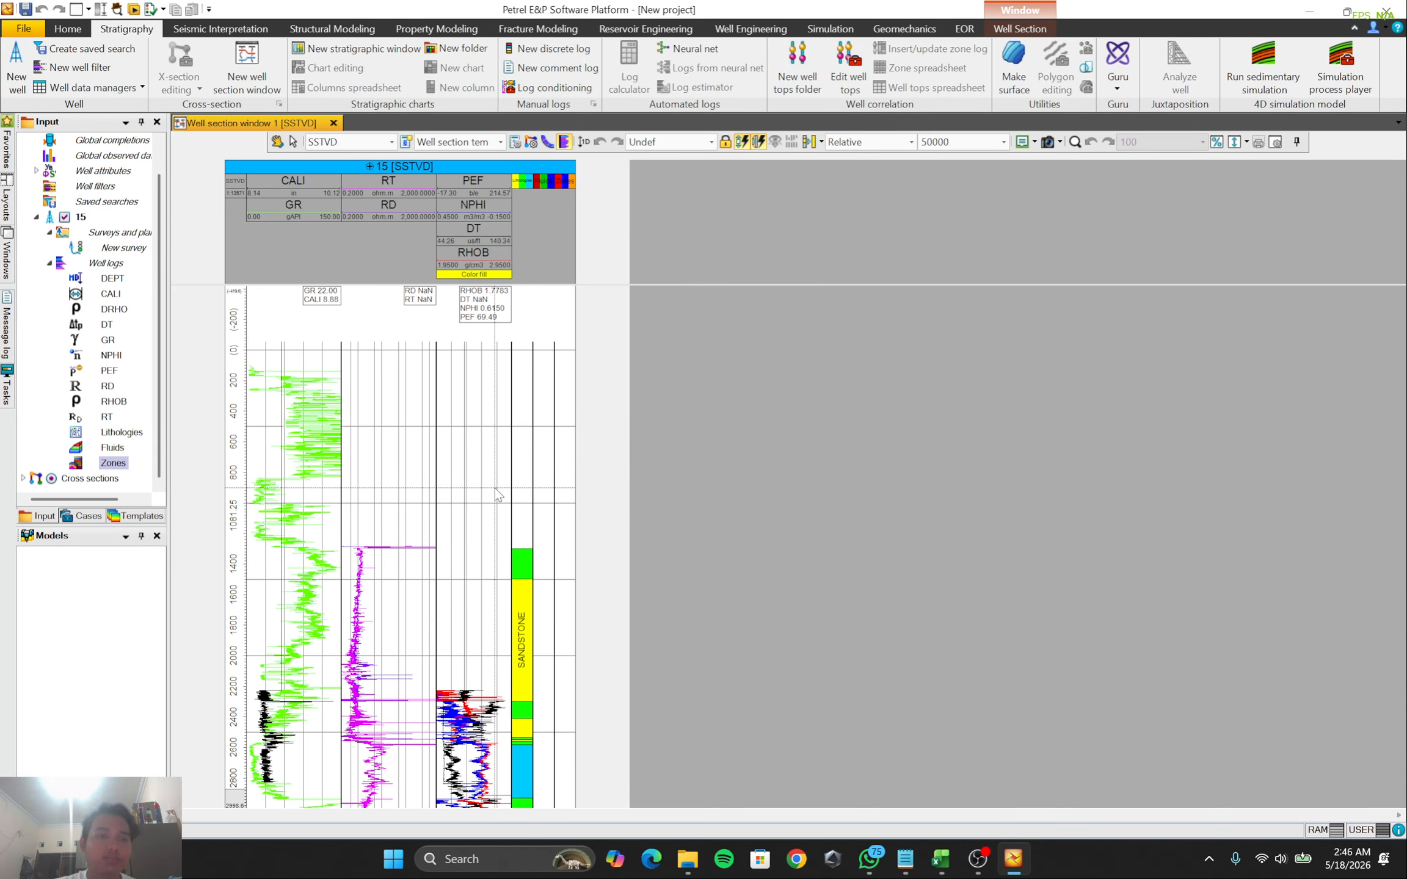
pyautogui.scroll(-4, 525, 487)
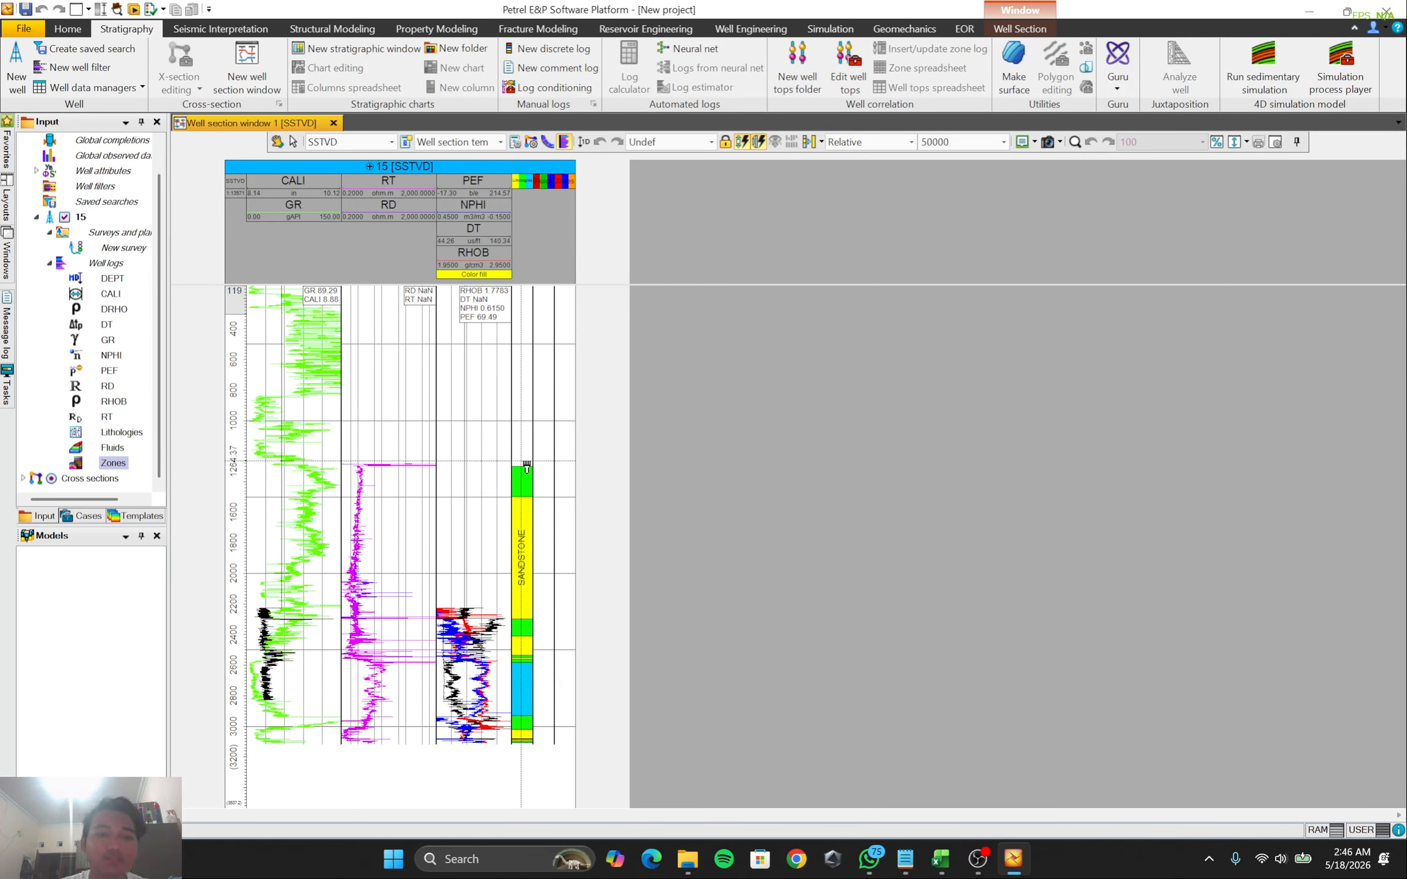
pyautogui.rightClick(521, 464)
pyautogui.click(547, 493)
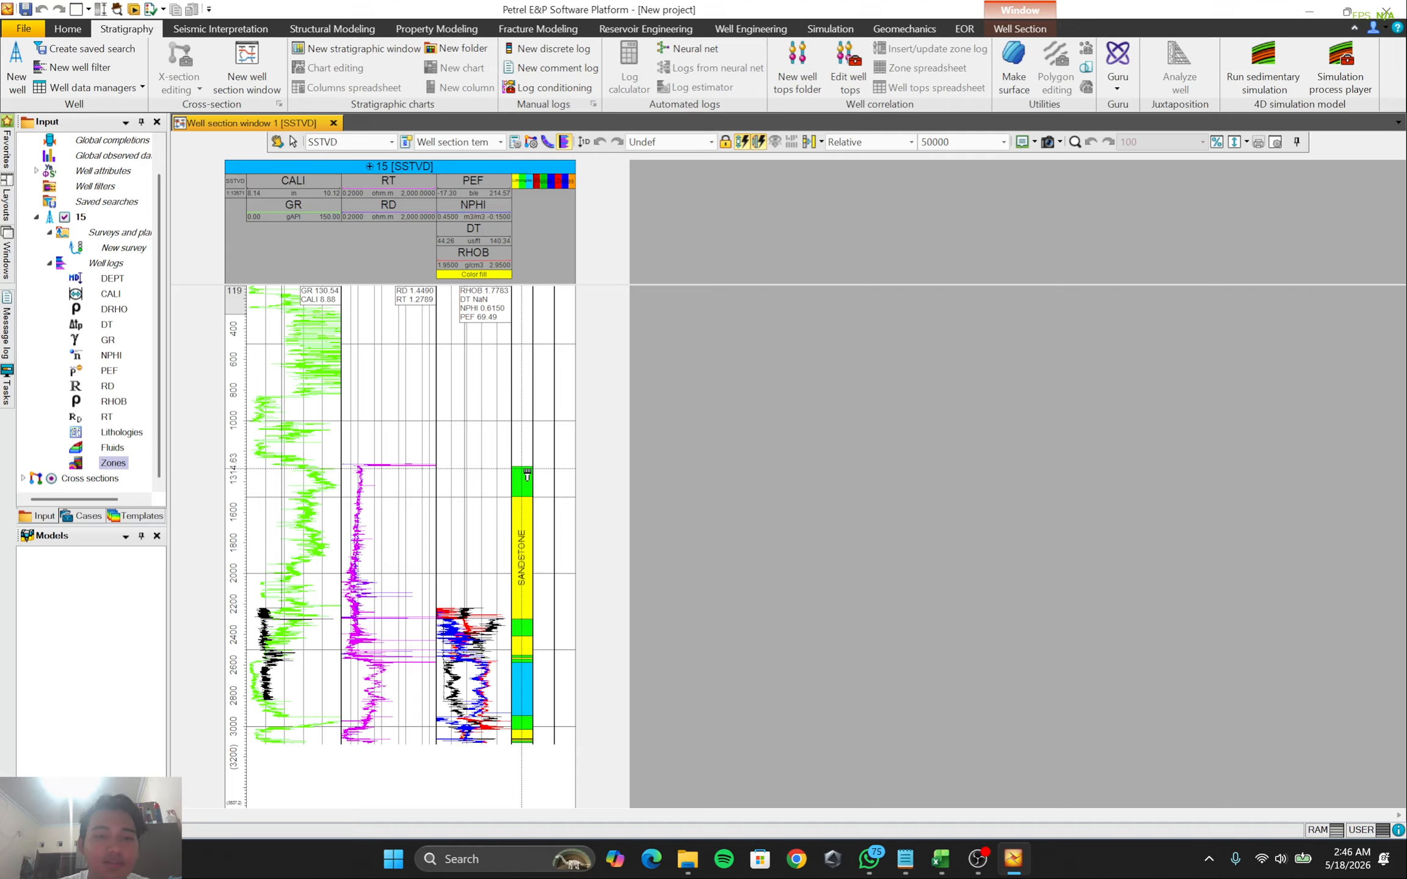
pyautogui.moveTo(525, 428); pyautogui.dragTo(524, 398)
# Paint a thin shale interval inside the uppermost sandstone at about 1055–1125 SSTVD and another shale from about 800 up to 273 SSTVD
pyautogui.rightClick(527, 445)
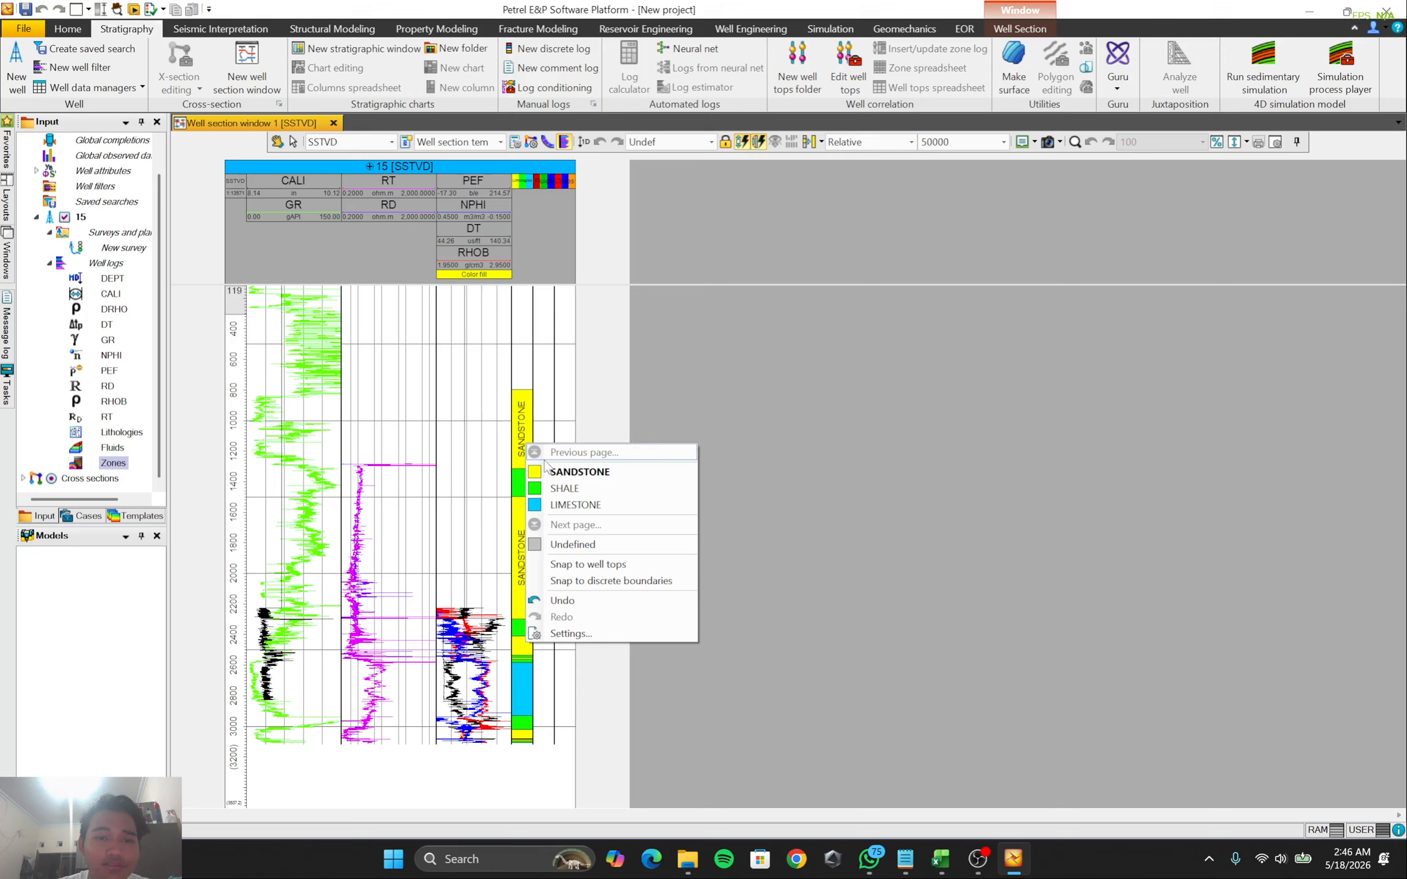
pyautogui.click(552, 489)
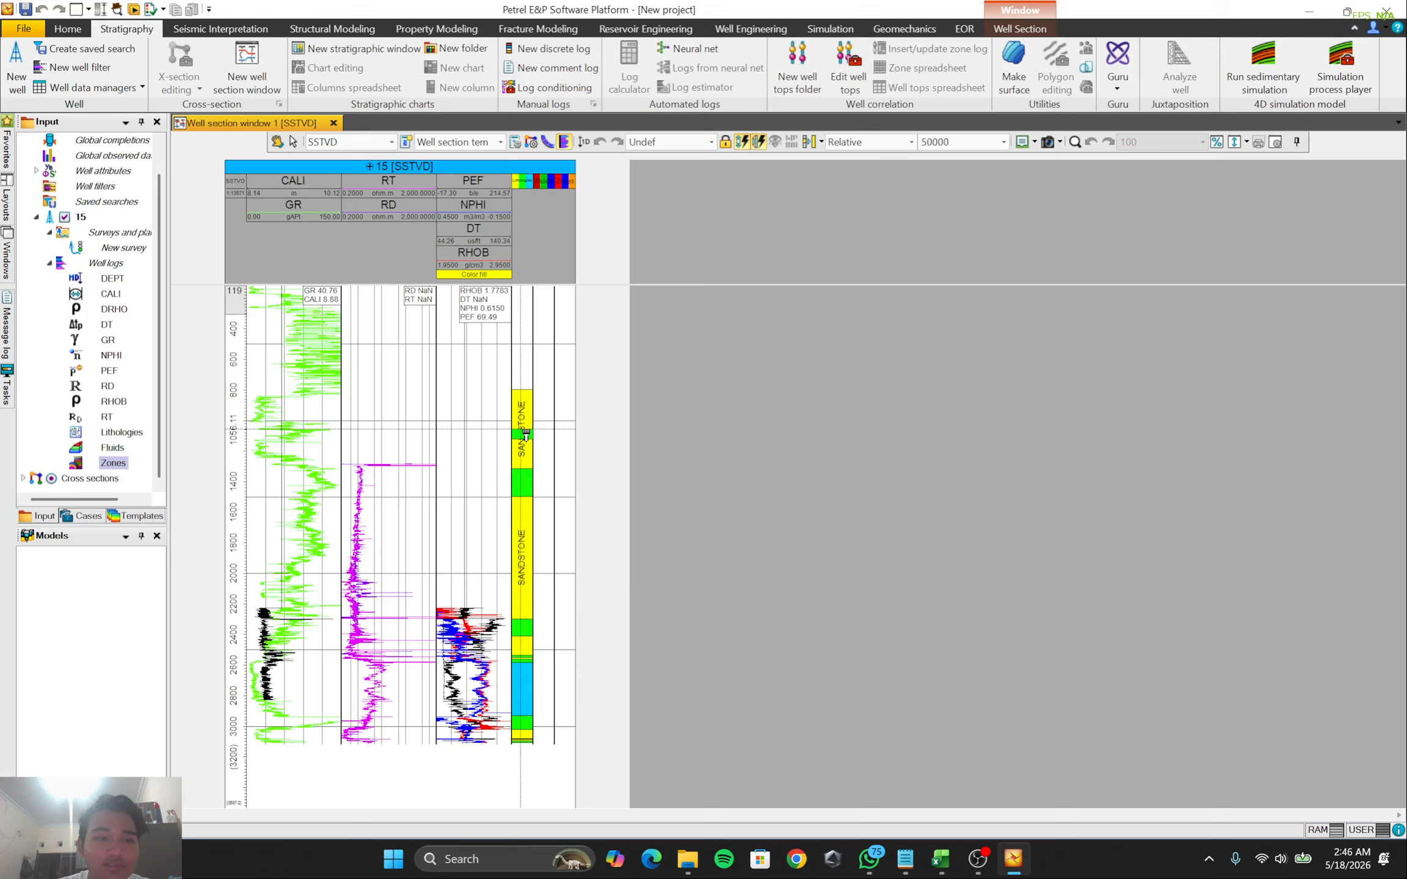
pyautogui.scroll(1, 526, 435)
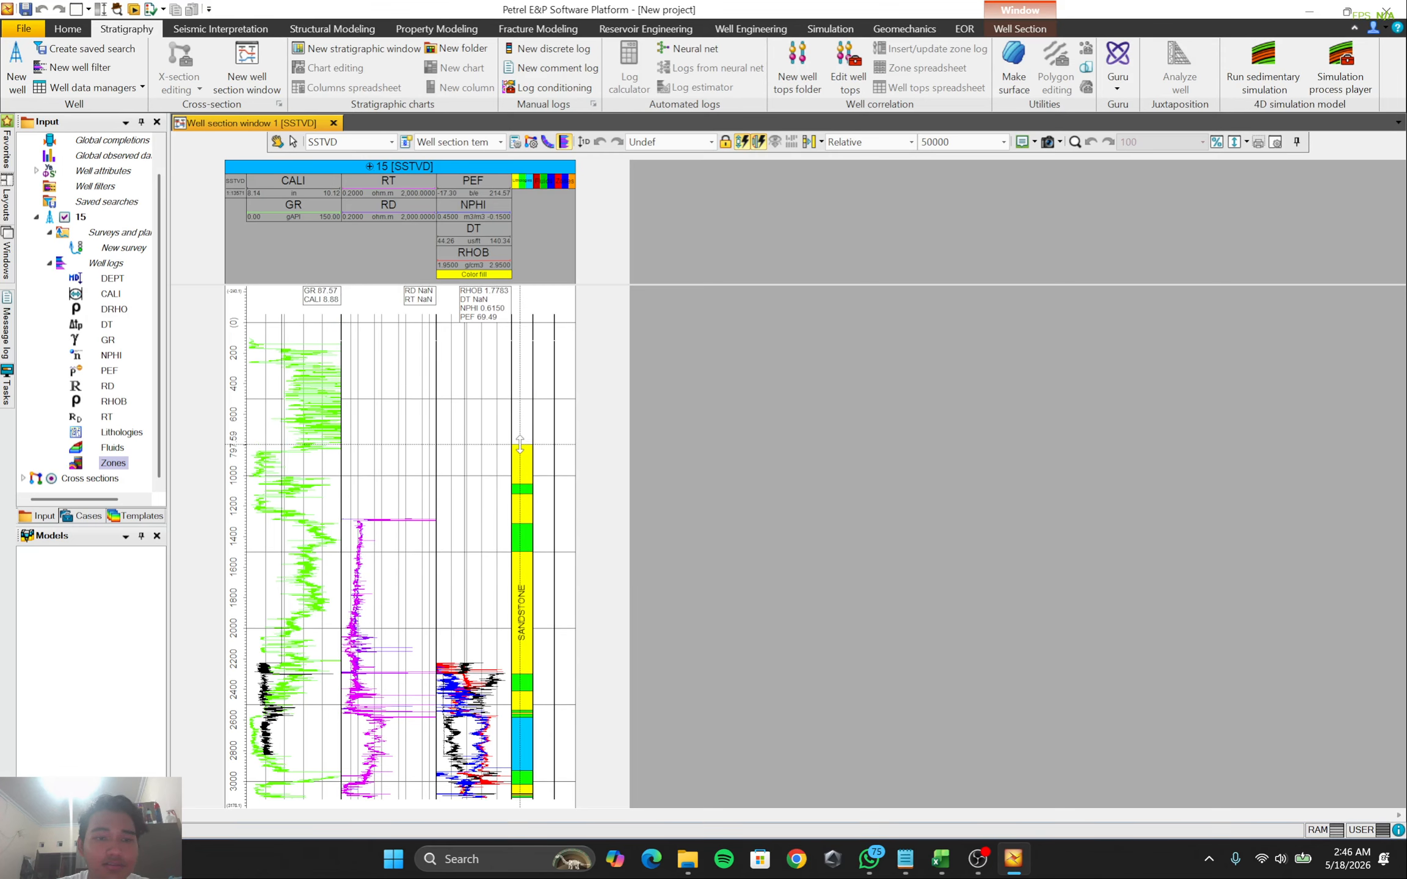
pyautogui.moveTo(527, 451); pyautogui.dragTo(523, 374)
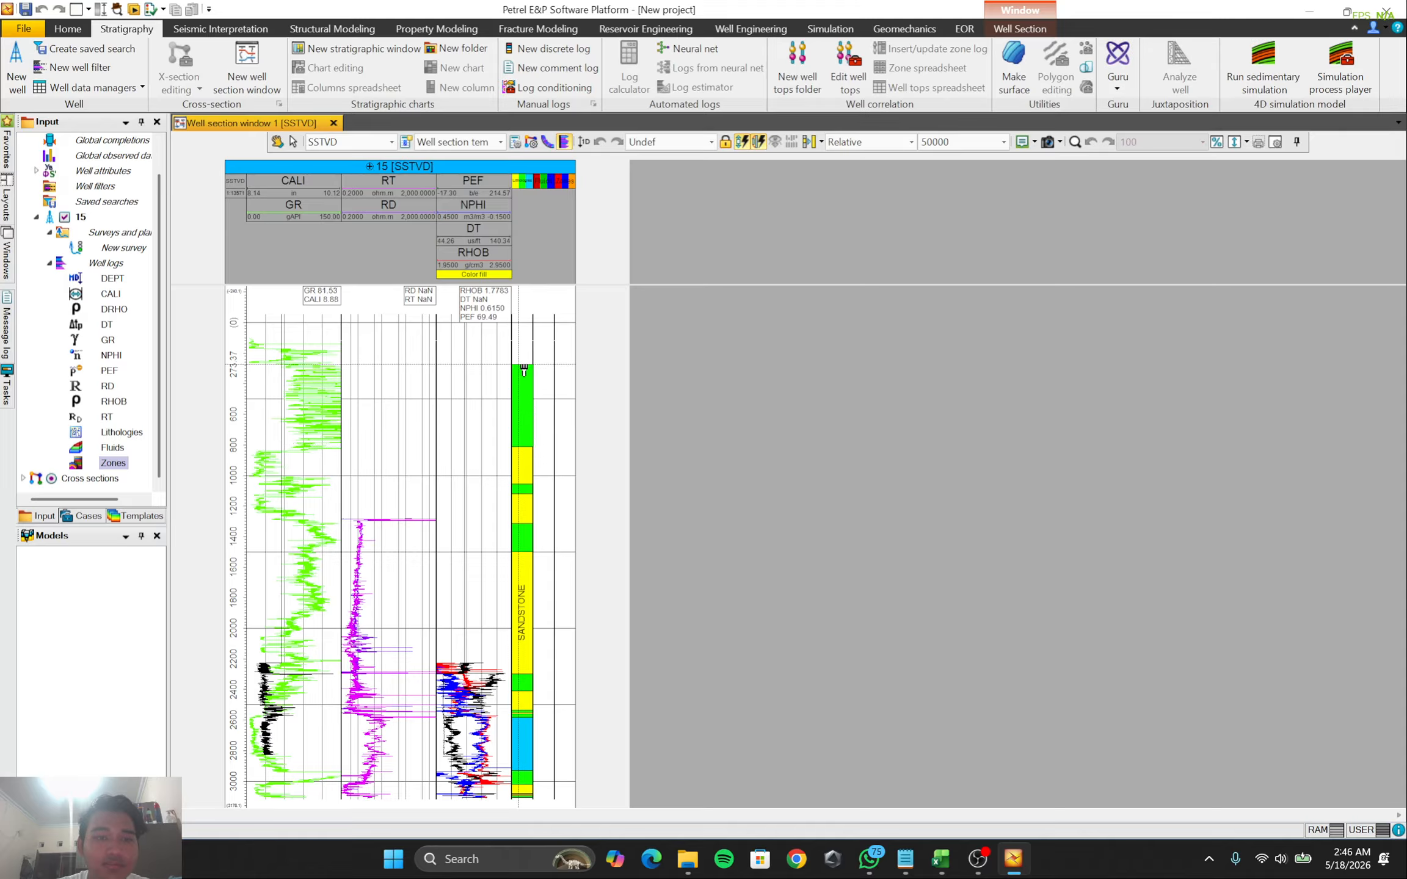
# Paint sandstone at about 100–315 SSTVD over the top of the uppermost shale and add thin shale inside it at about 170–240 SSTVD
pyautogui.rightClick(523, 370)
pyautogui.click(568, 393)
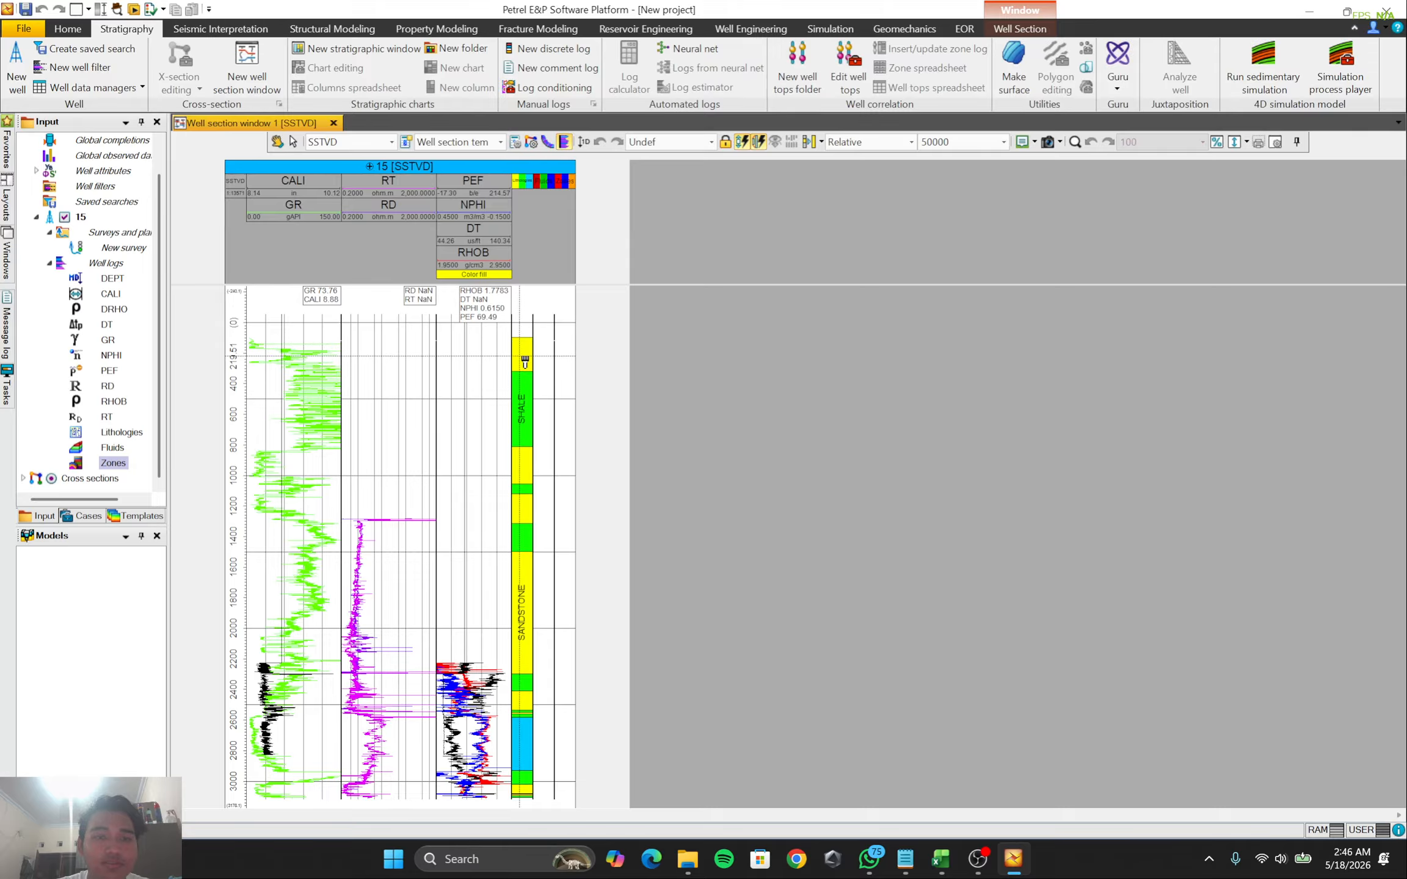
pyautogui.rightClick(521, 368)
pyautogui.click(565, 400)
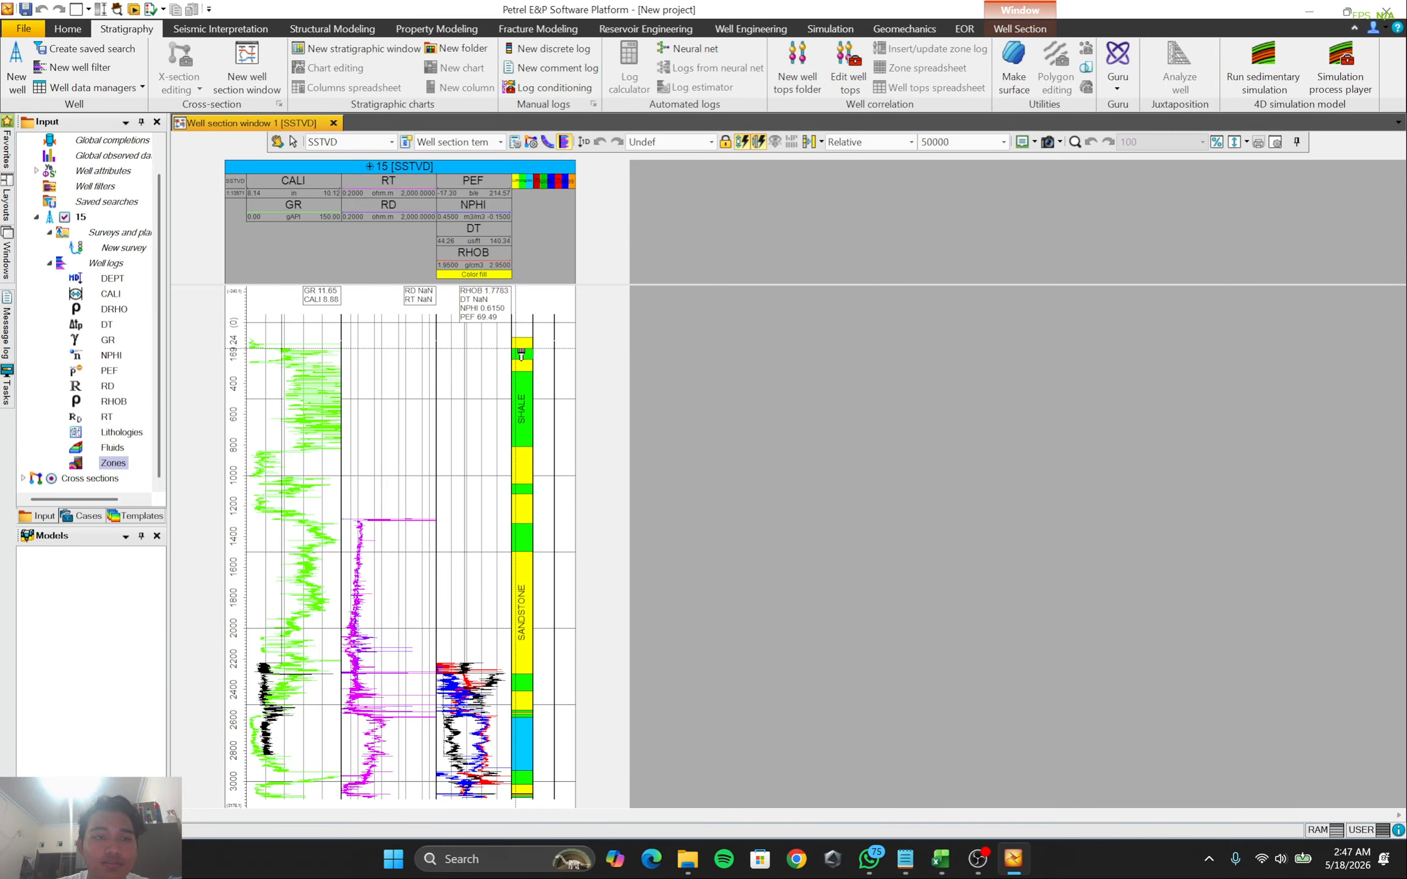
# Review the painted lithology against the log curves in detail, from about 2375 SSTVD down to the base of the well
pyautogui.scroll(-3, 587, 440)
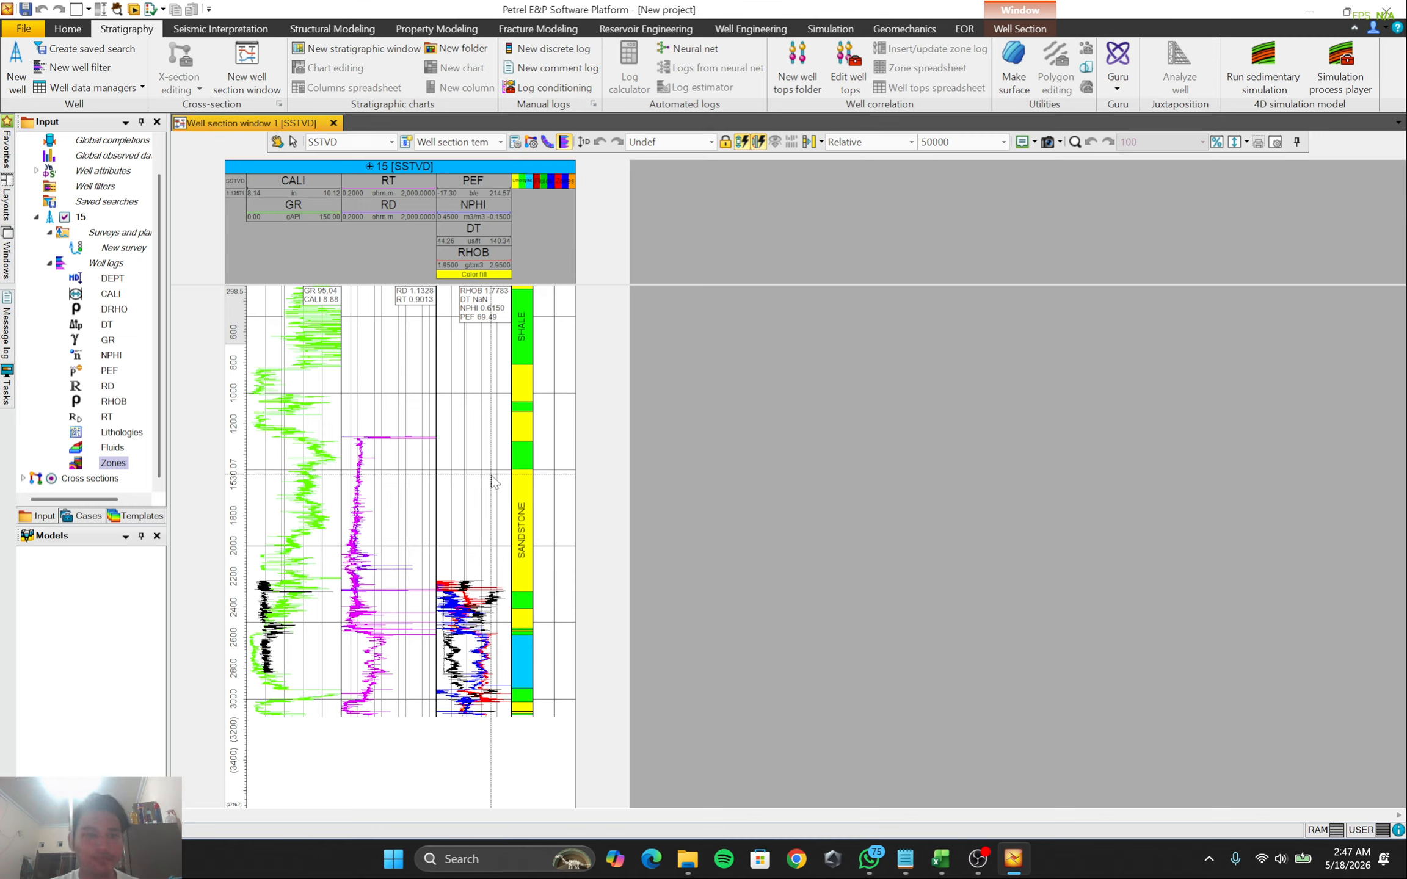
pyautogui.scroll(5, 494, 482)
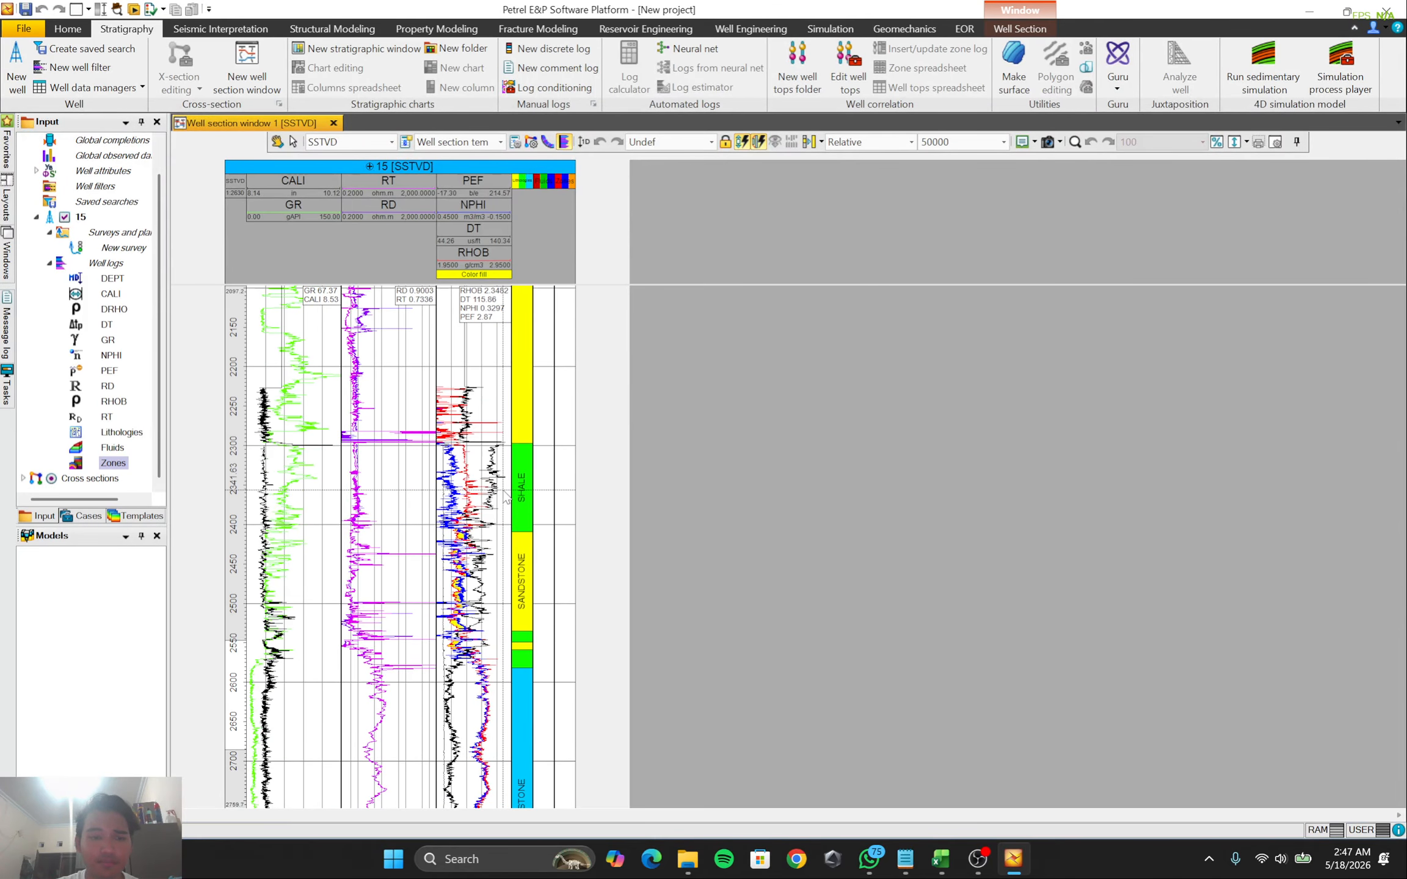
pyautogui.scroll(6, 507, 498)
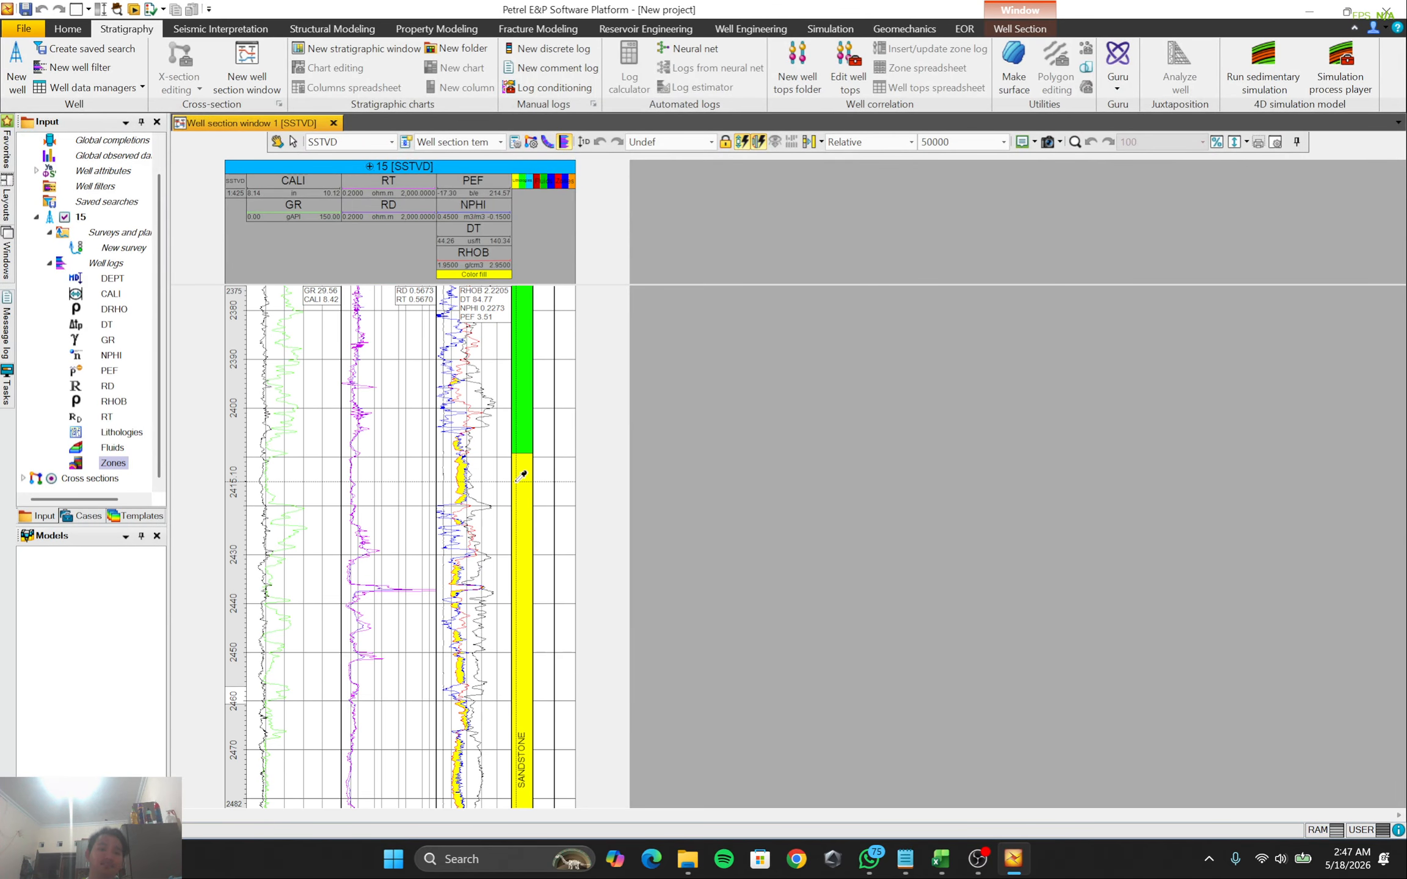
pyautogui.scroll(-2, 522, 482)
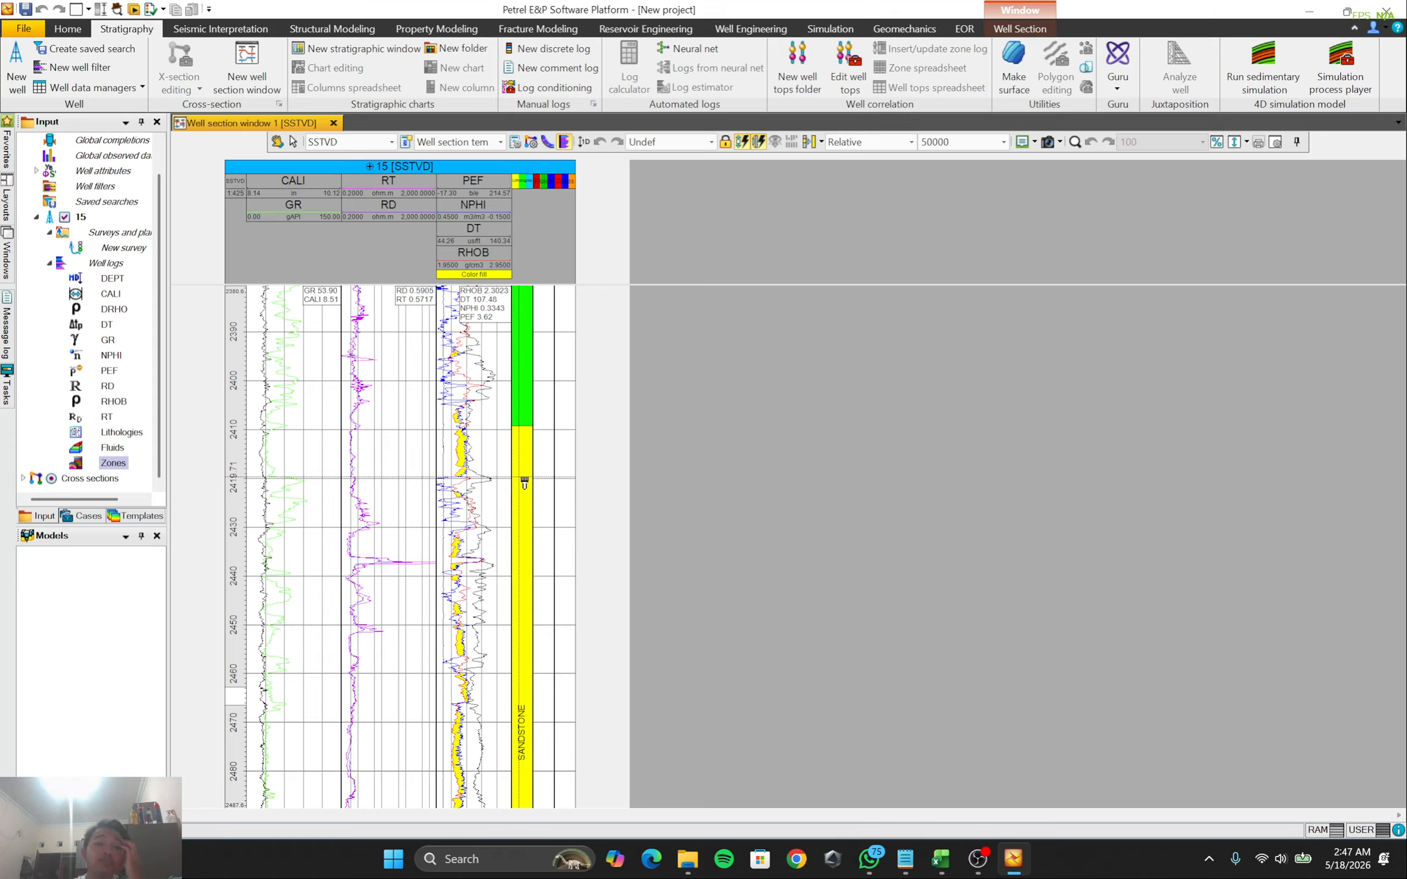
pyautogui.scroll(-20, 524, 483)
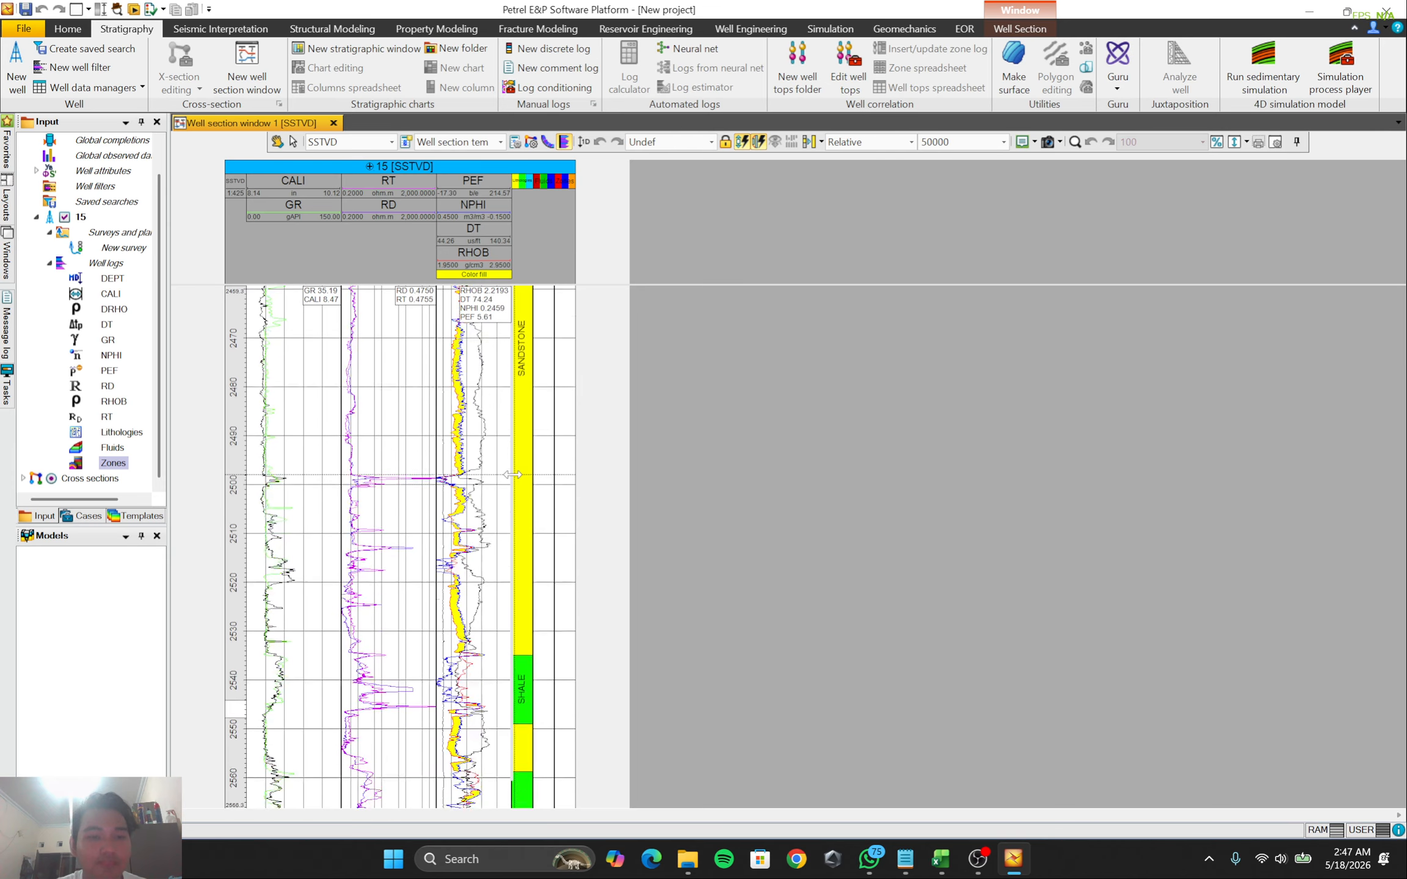
pyautogui.scroll(-18, 513, 475)
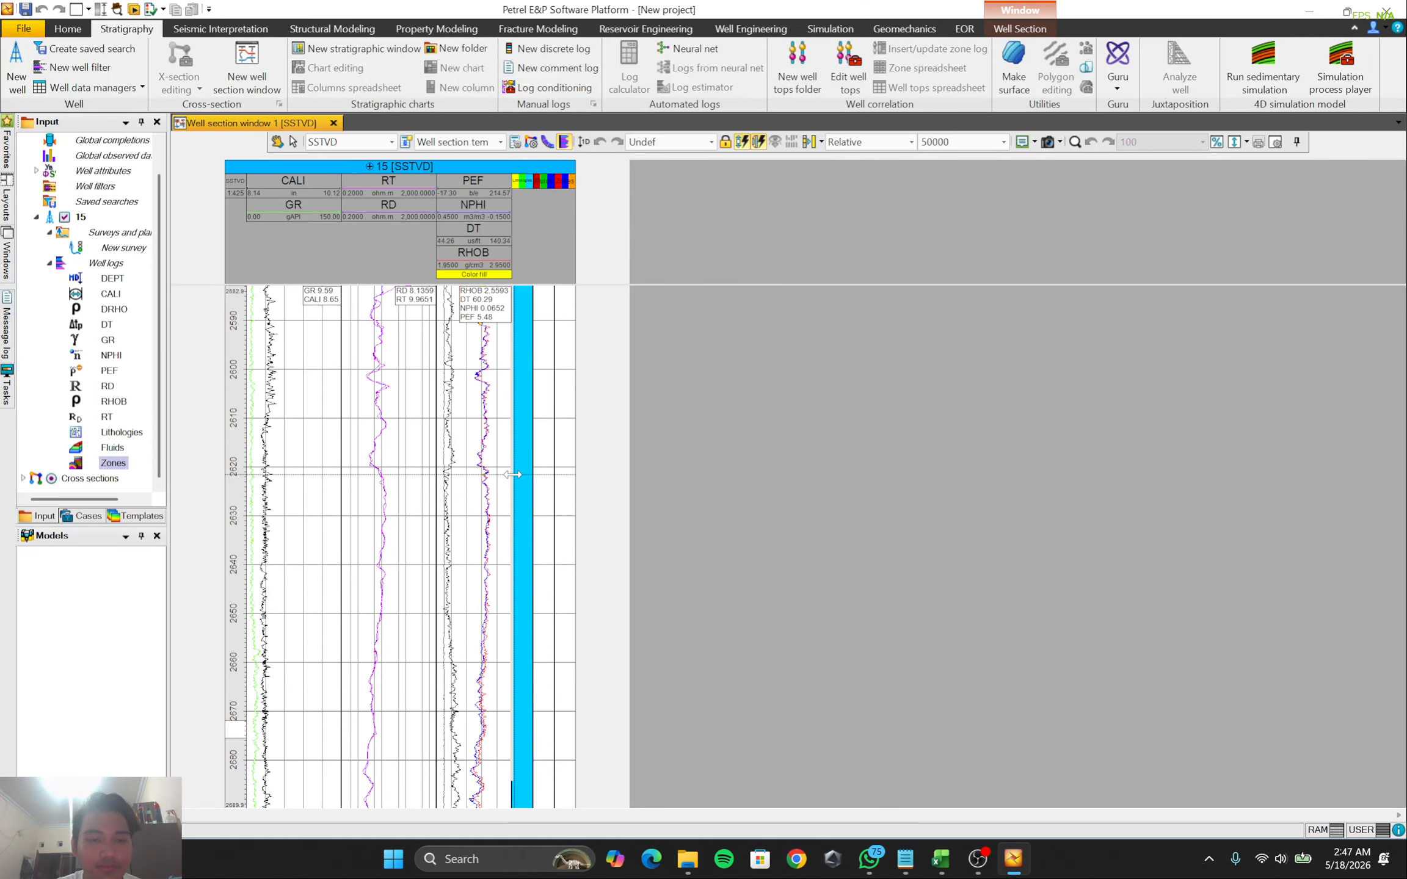
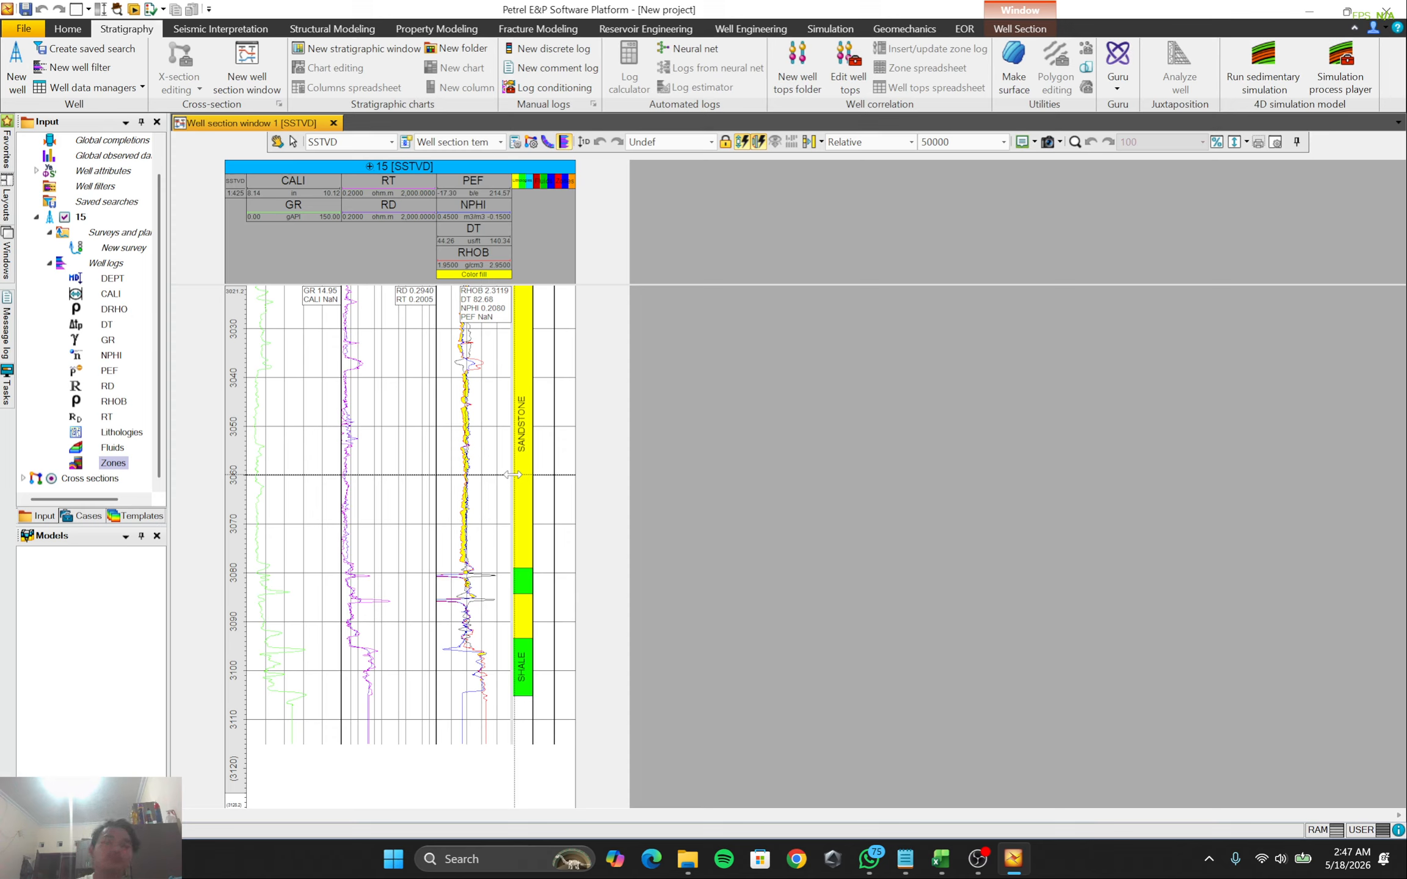
pyautogui.scroll(-5, 498, 482)
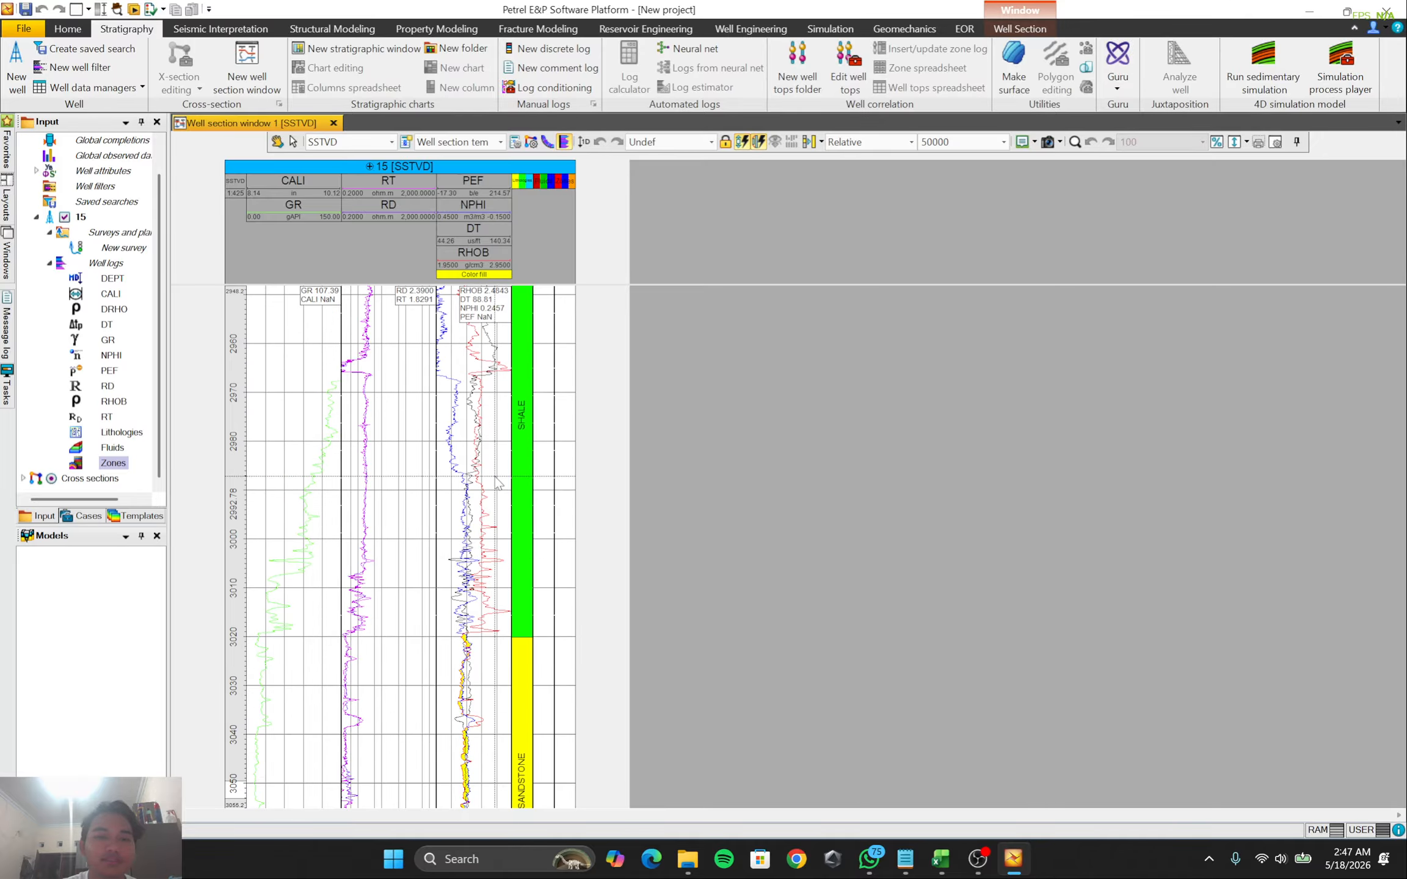
# Compare the gamma ray, resistivity and density-neutron responses across the sandstone, shale and limestone intervals between about 2300 and 2900 SSTVD
pyautogui.scroll(5, 498, 482)
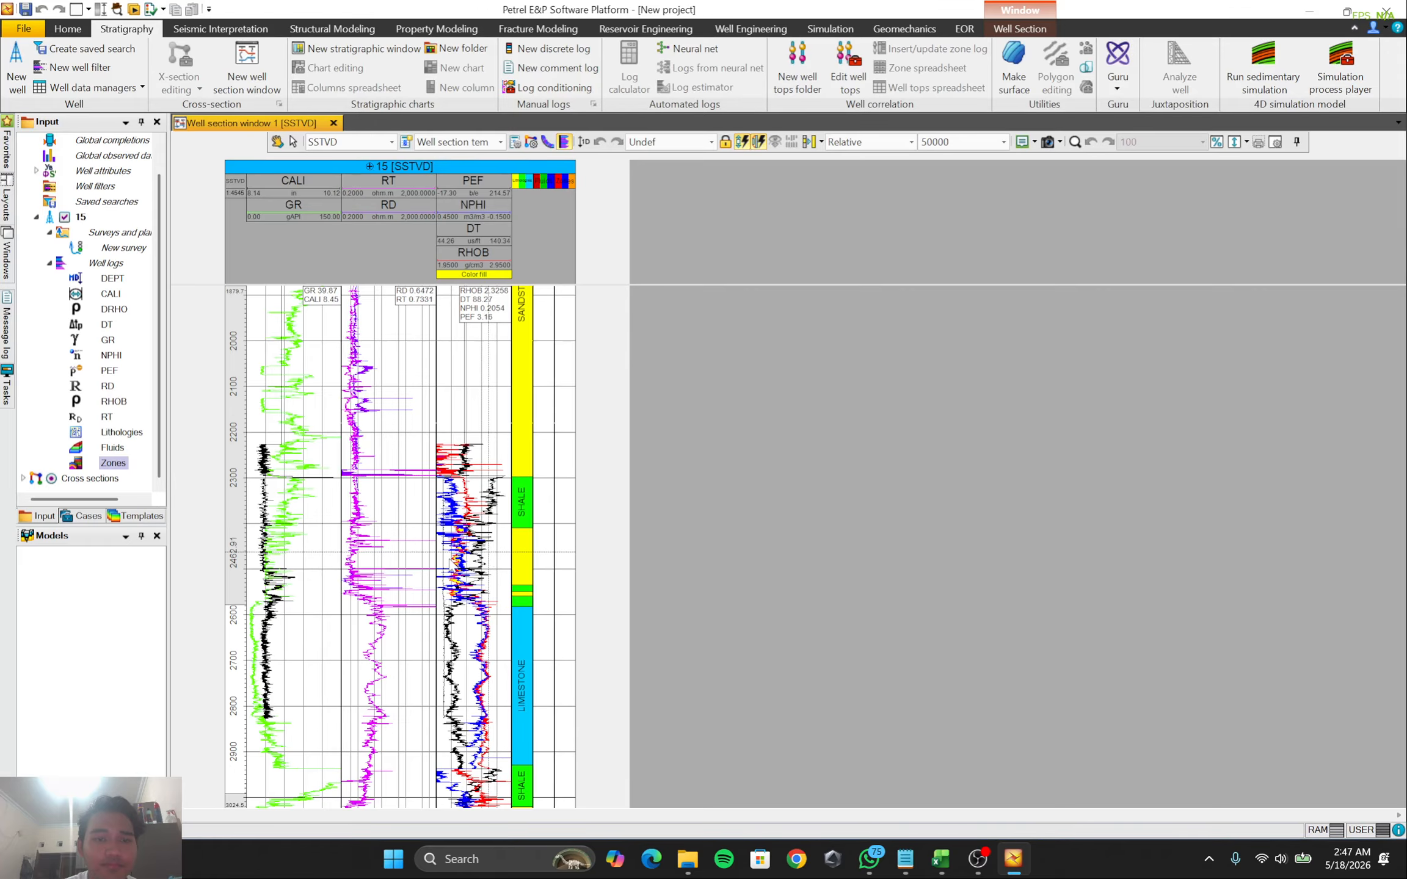
pyautogui.scroll(5, 463, 567)
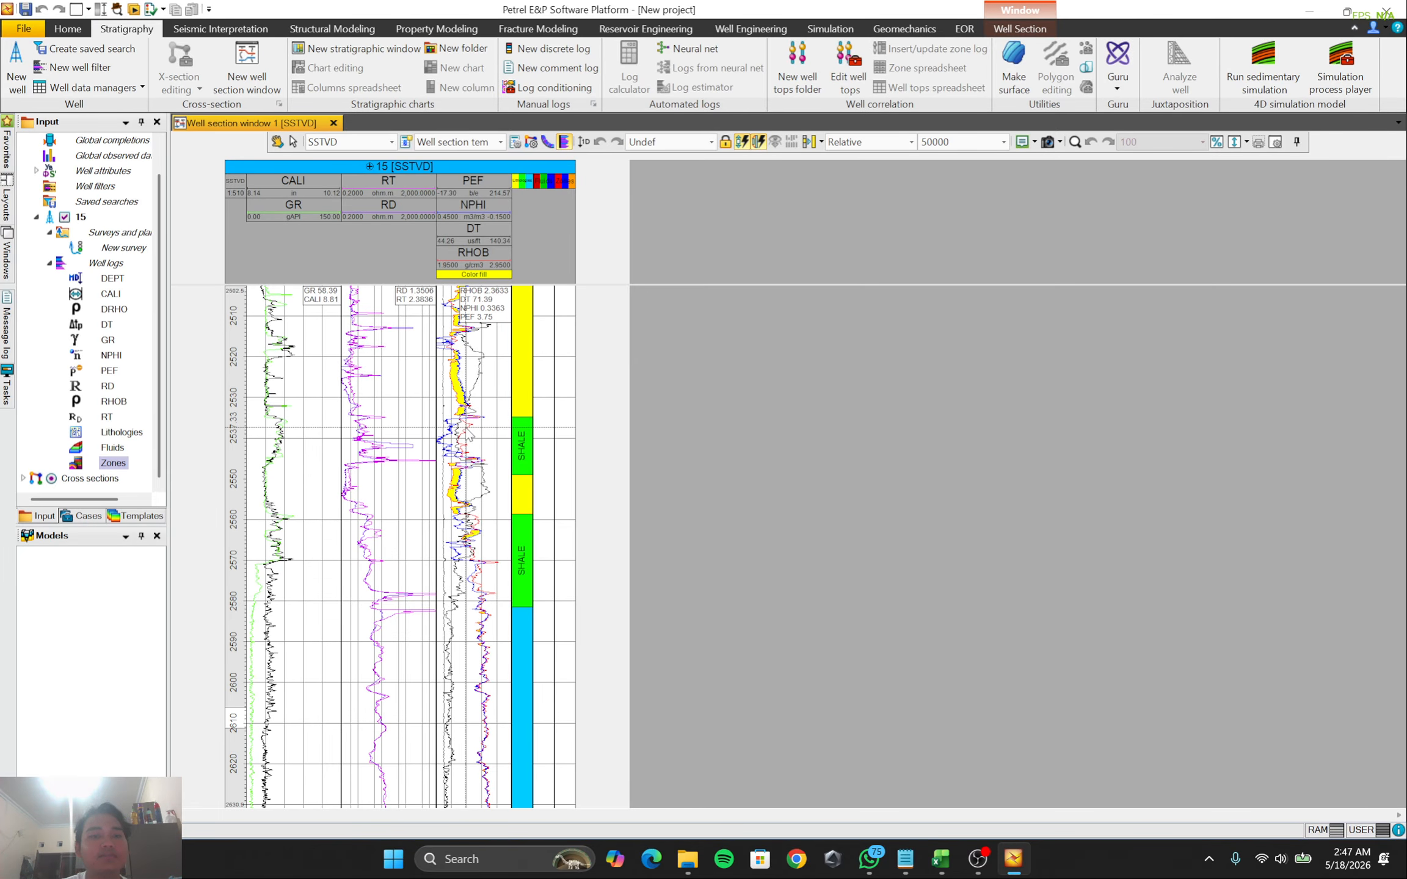
pyautogui.scroll(-5, 467, 432)
pyautogui.scroll(-1, 487, 461)
pyautogui.scroll(-6, 488, 459)
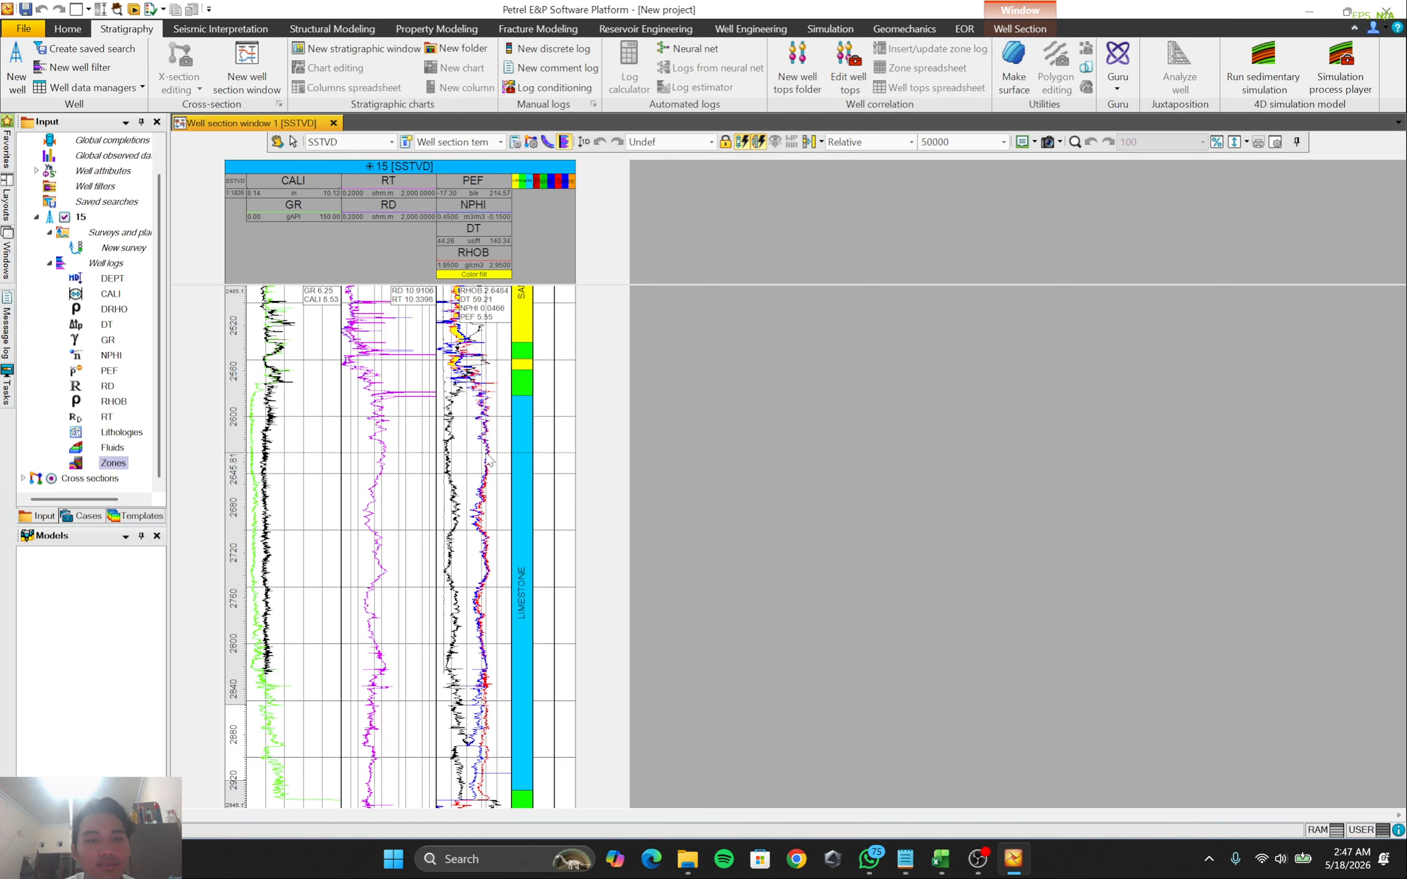
pyautogui.scroll(3, 489, 459)
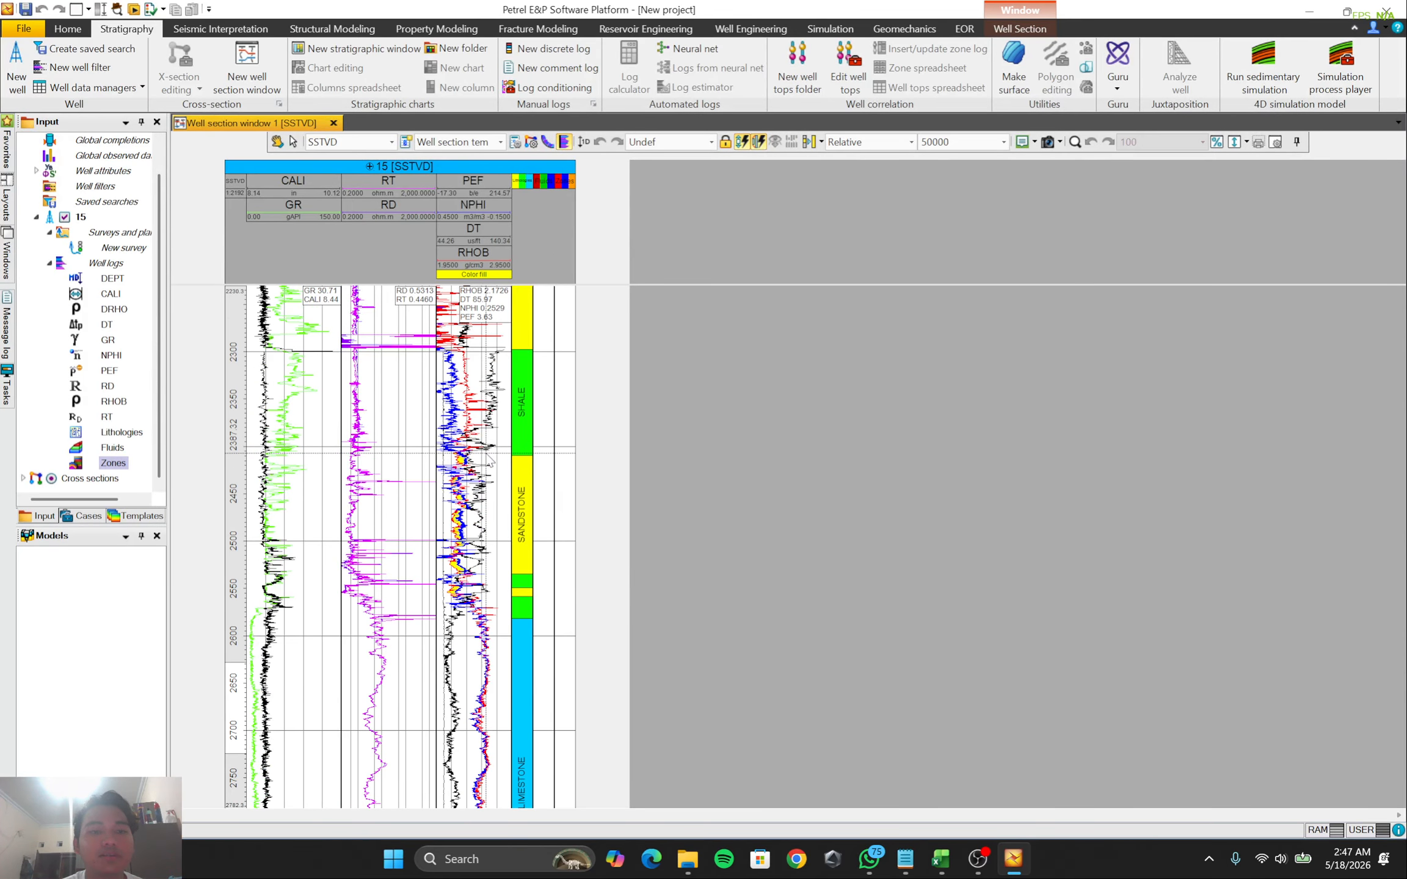
pyautogui.scroll(-5, 479, 505)
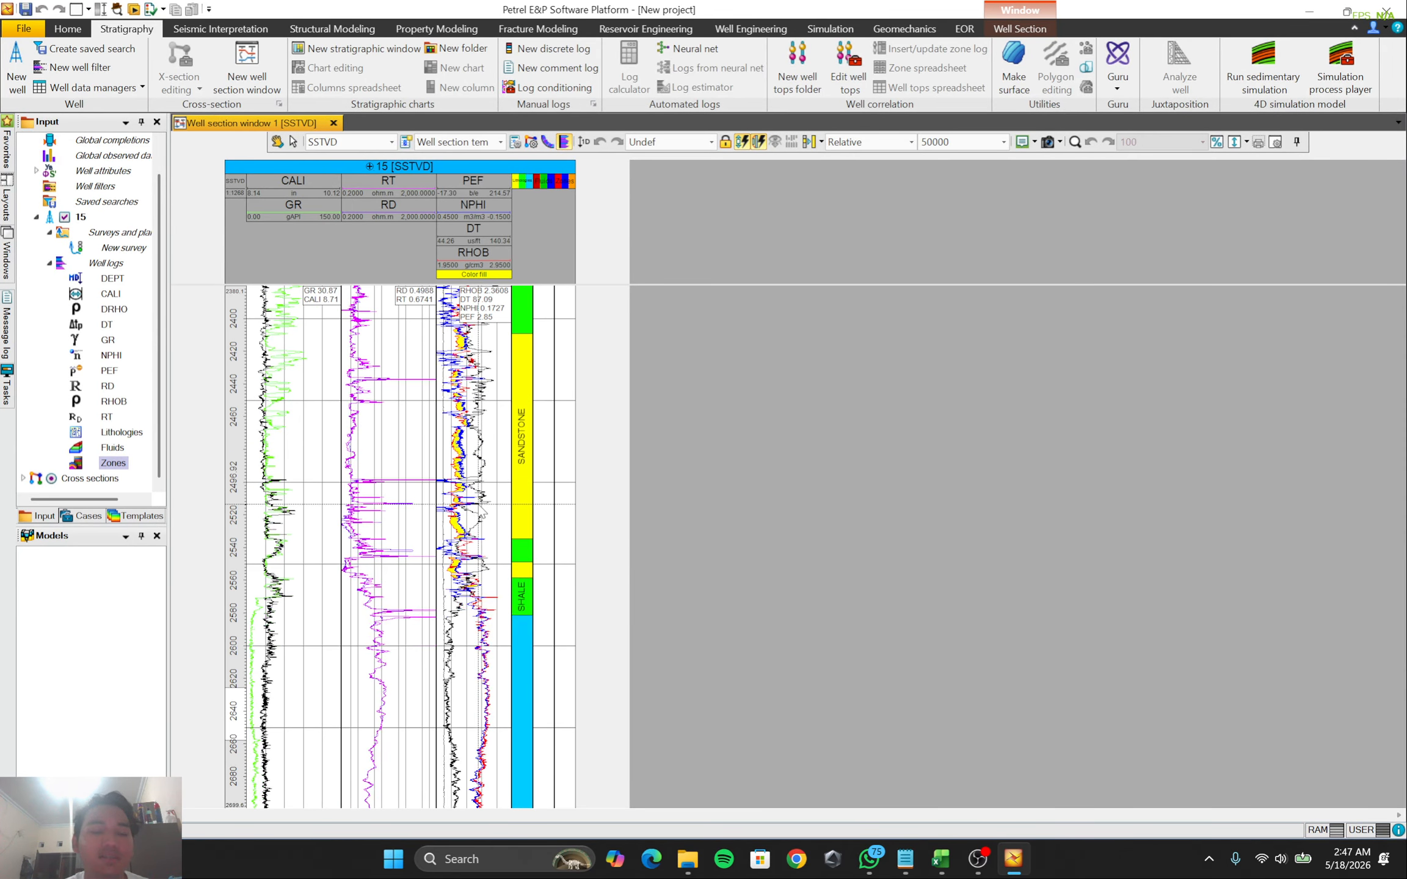
pyautogui.scroll(6, 479, 505)
pyautogui.scroll(-8, 481, 512)
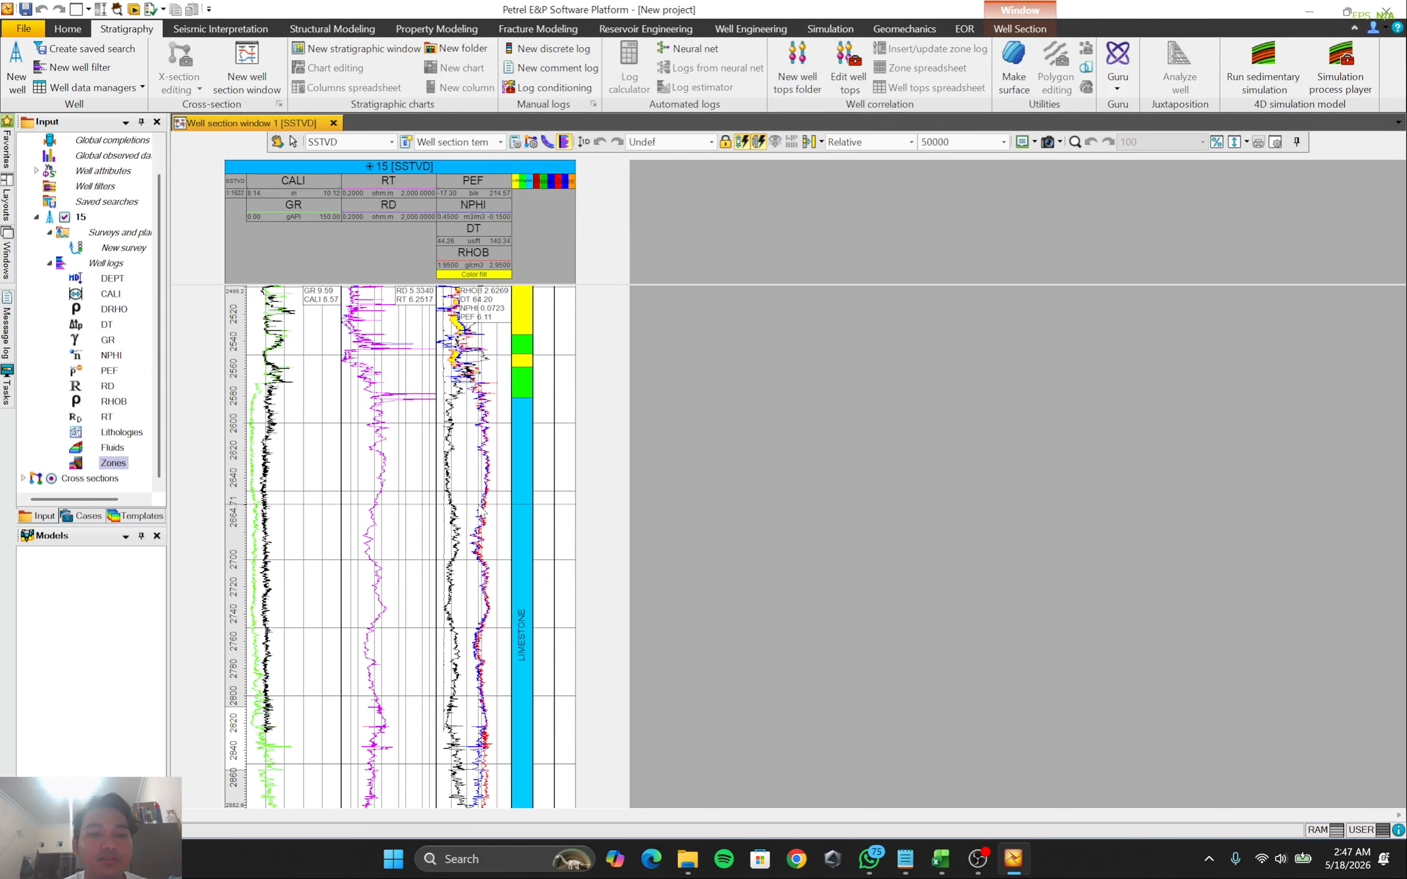
# Paint water zone in the Fluids log over the lower sandstone at about 3039–3078 SSTVD and about 3020–3035 SSTVD
pyautogui.scroll(4, 479, 508)
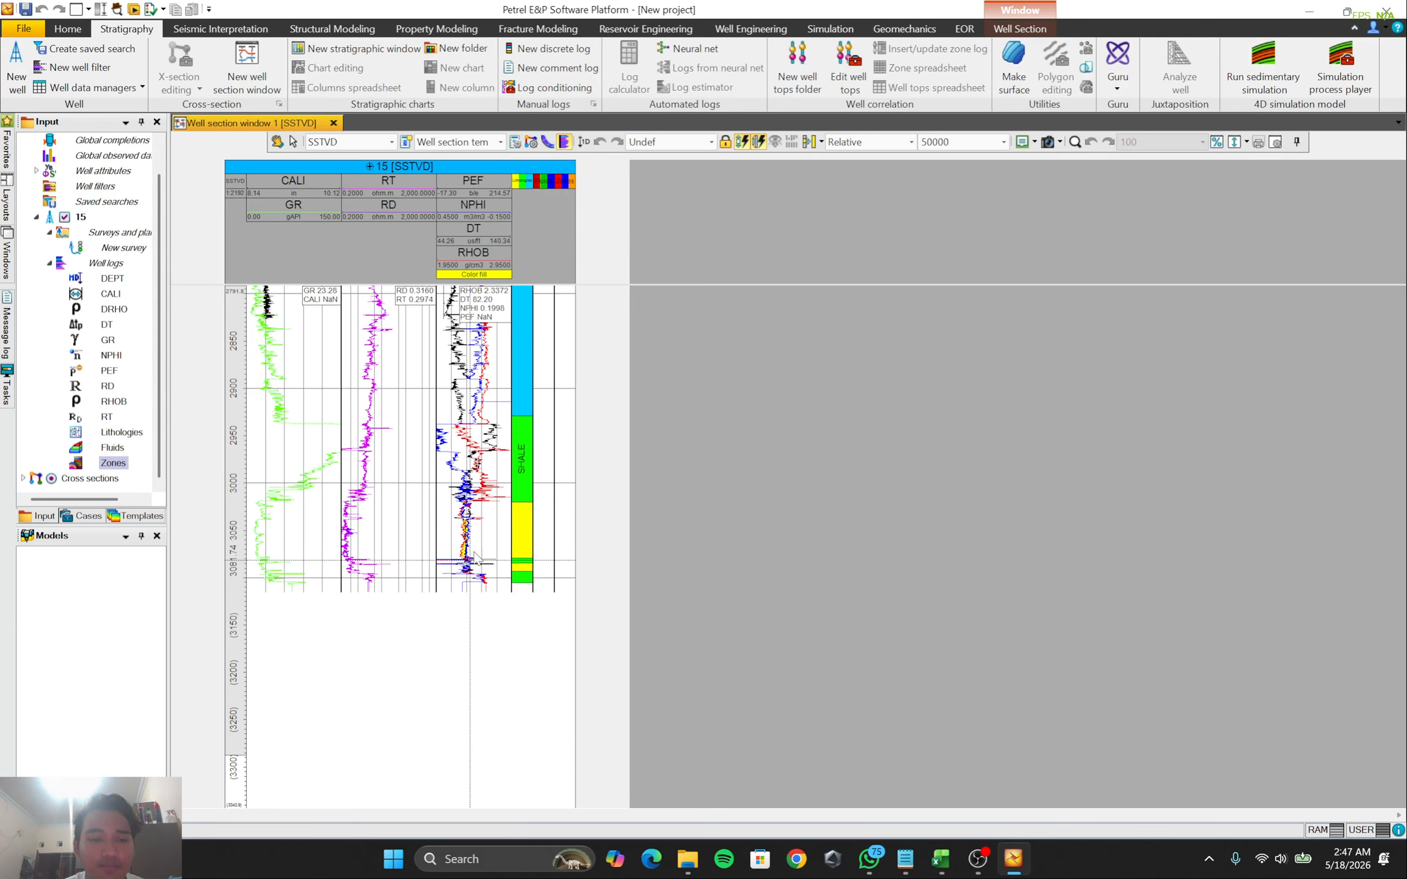
pyautogui.scroll(4, 511, 553)
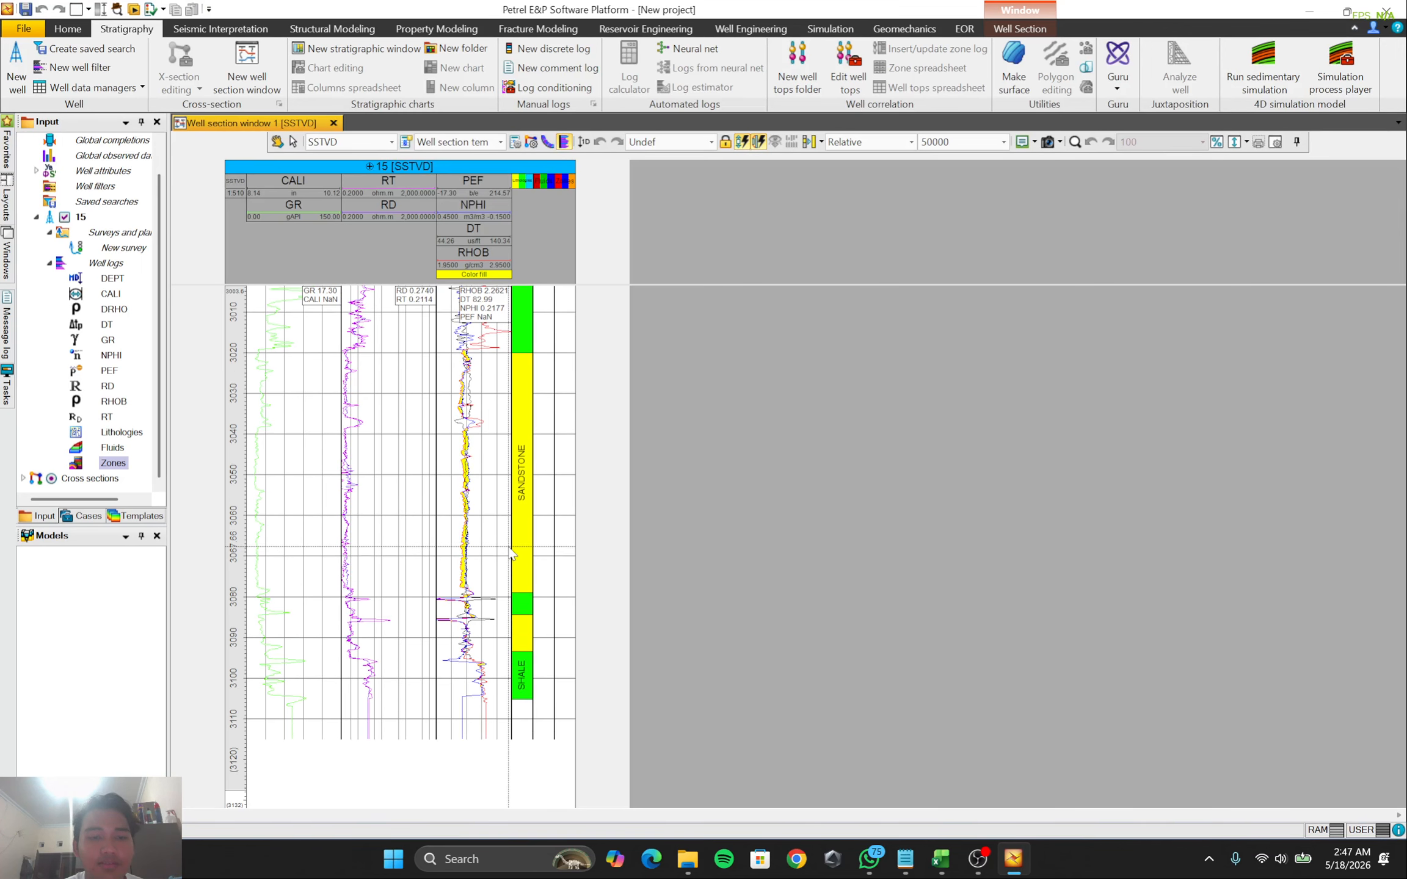
pyautogui.scroll(2, 510, 368)
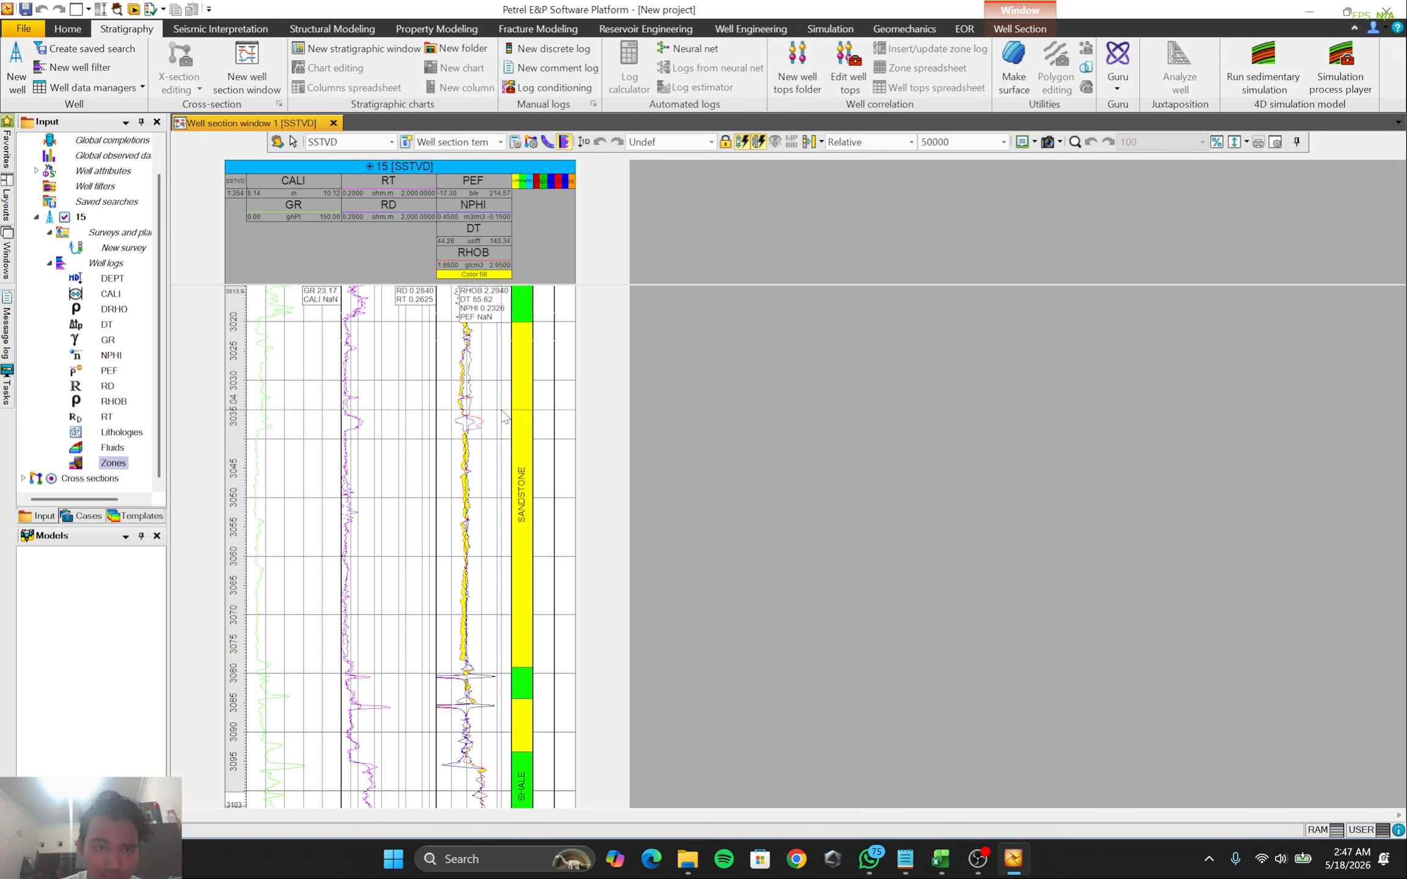
pyautogui.rightClick(537, 640)
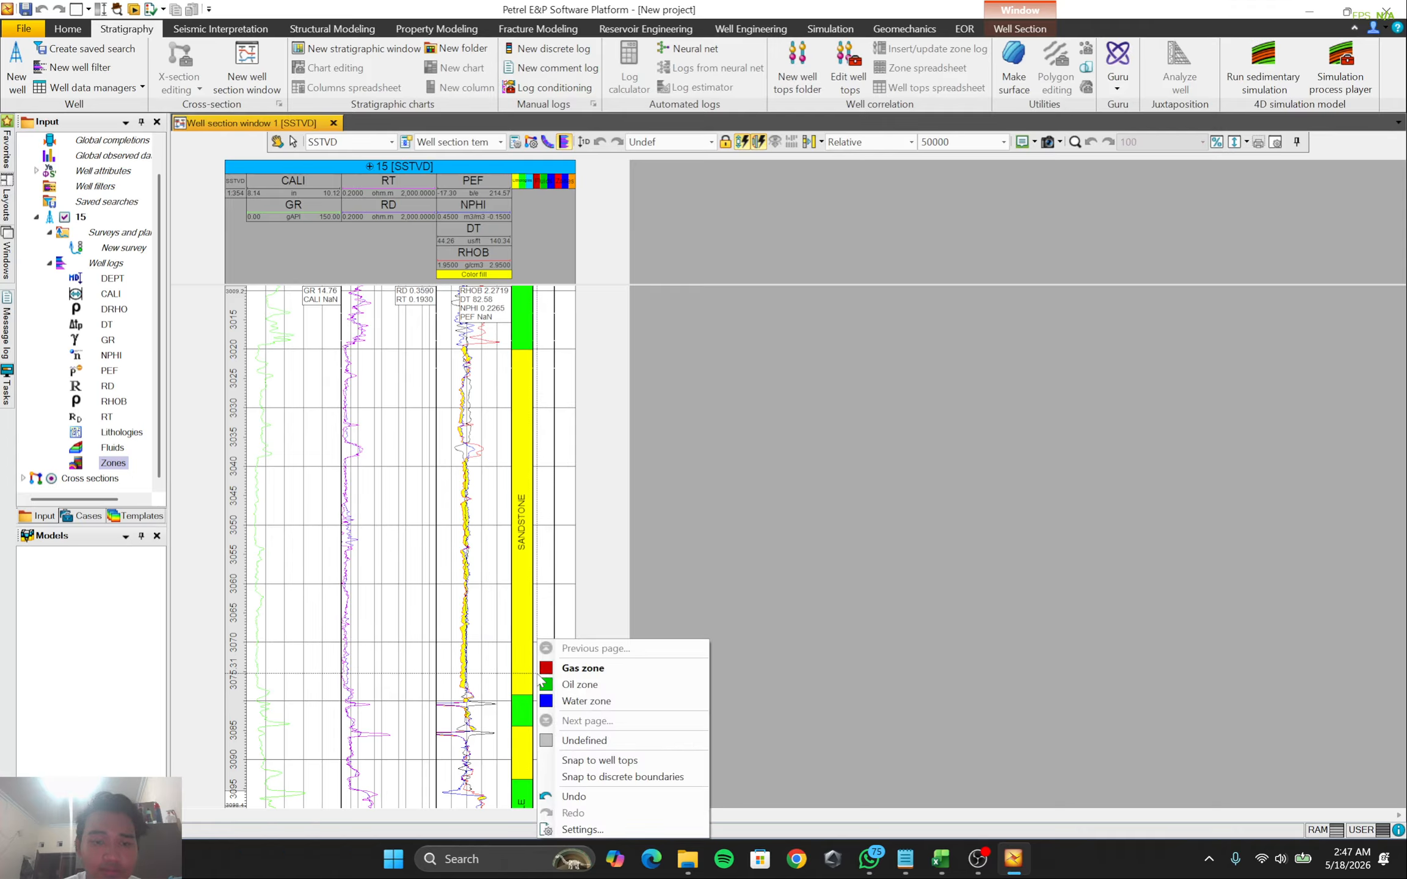
pyautogui.click(583, 701)
pyautogui.moveTo(554, 694); pyautogui.dragTo(547, 345)
# Paint water zone in the Fluids log at about 3081–3085 SSTVD and as a thin band at about 3080 SSTVD
pyautogui.scroll(-3, 546, 450)
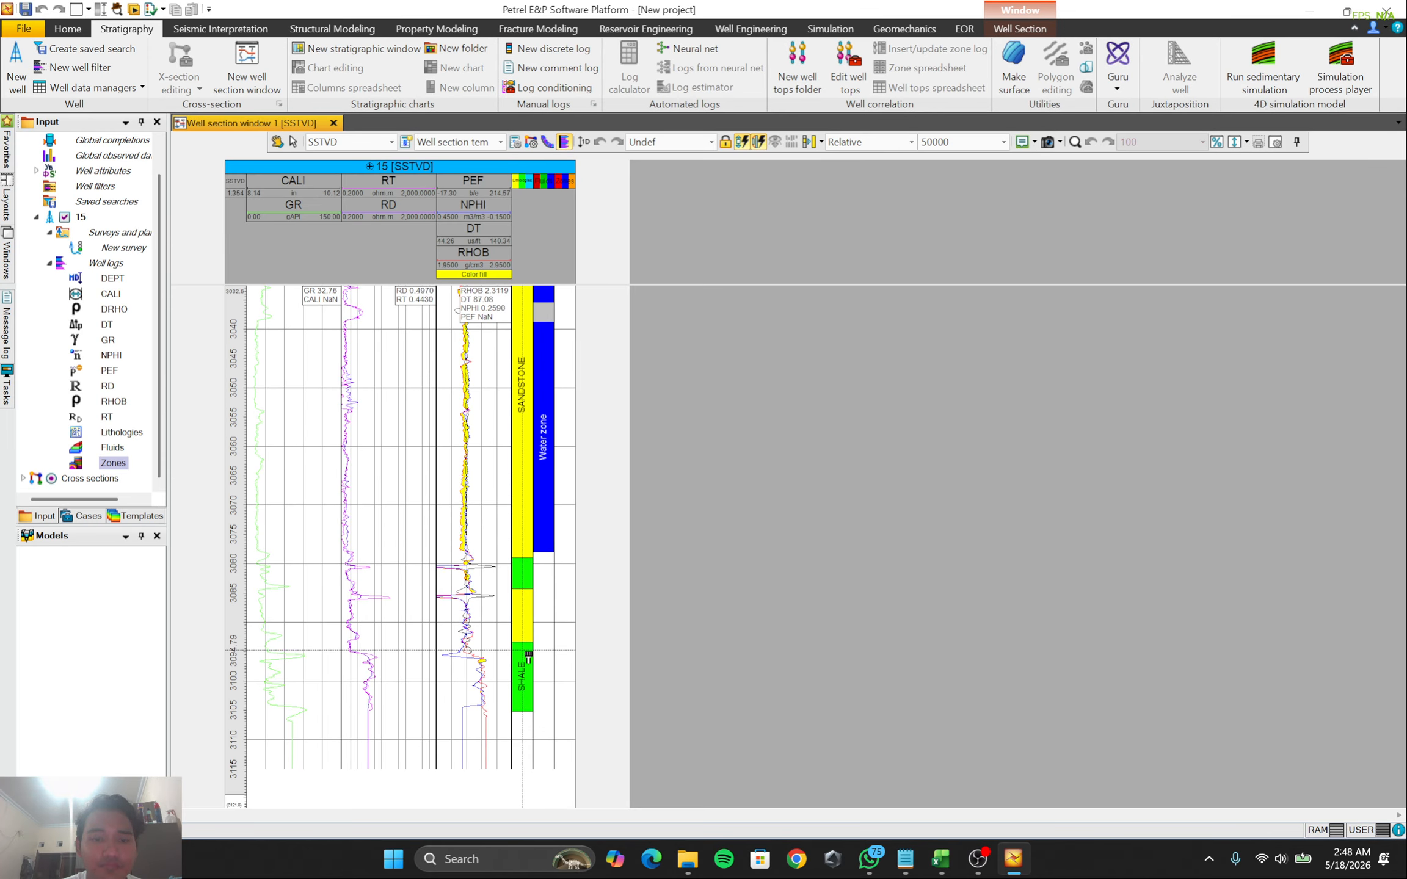
pyautogui.moveTo(552, 594); pyautogui.dragTo(547, 572)
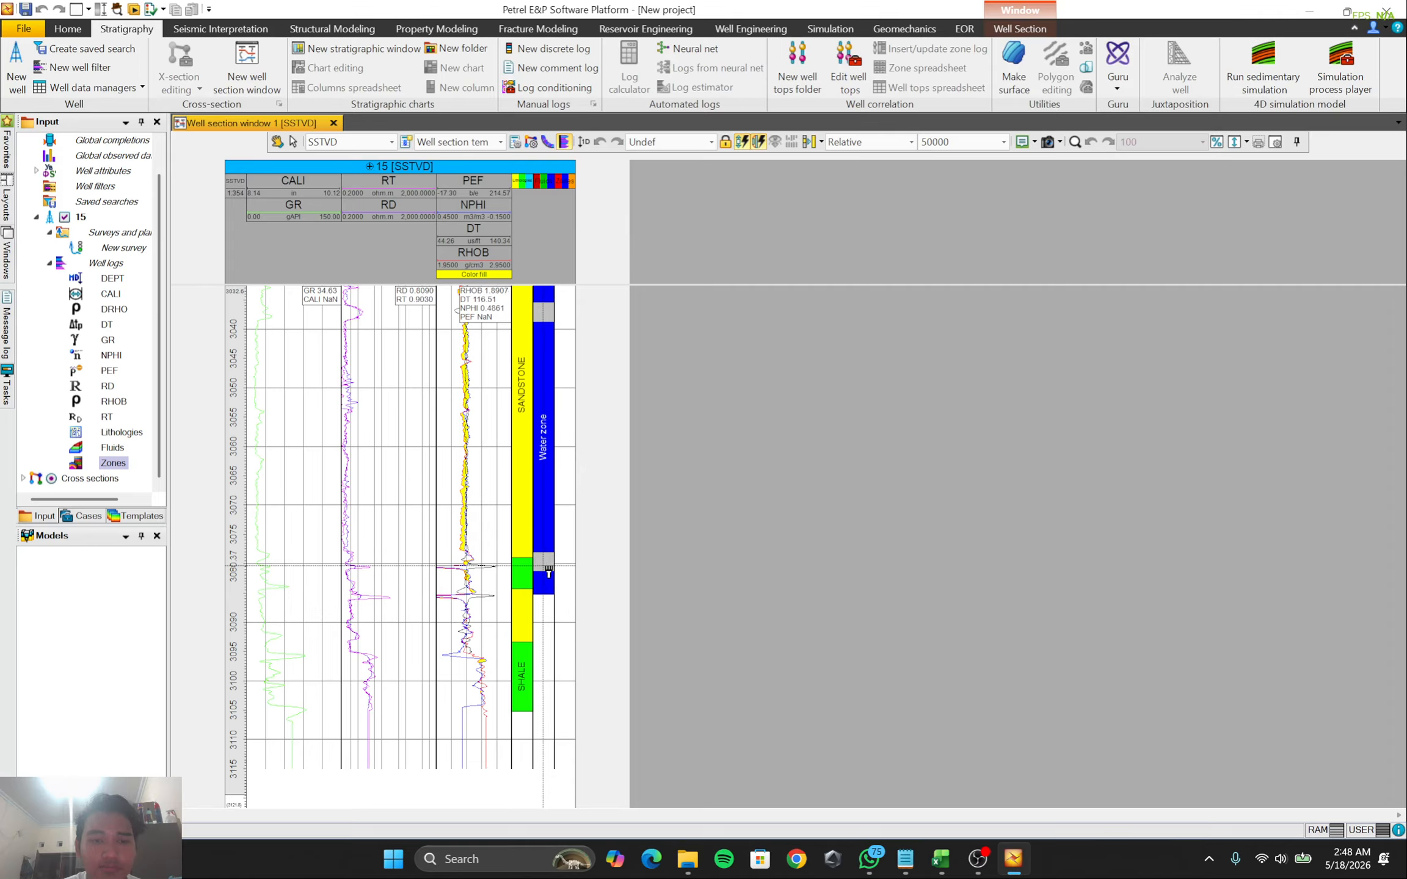
pyautogui.scroll(4, 553, 559)
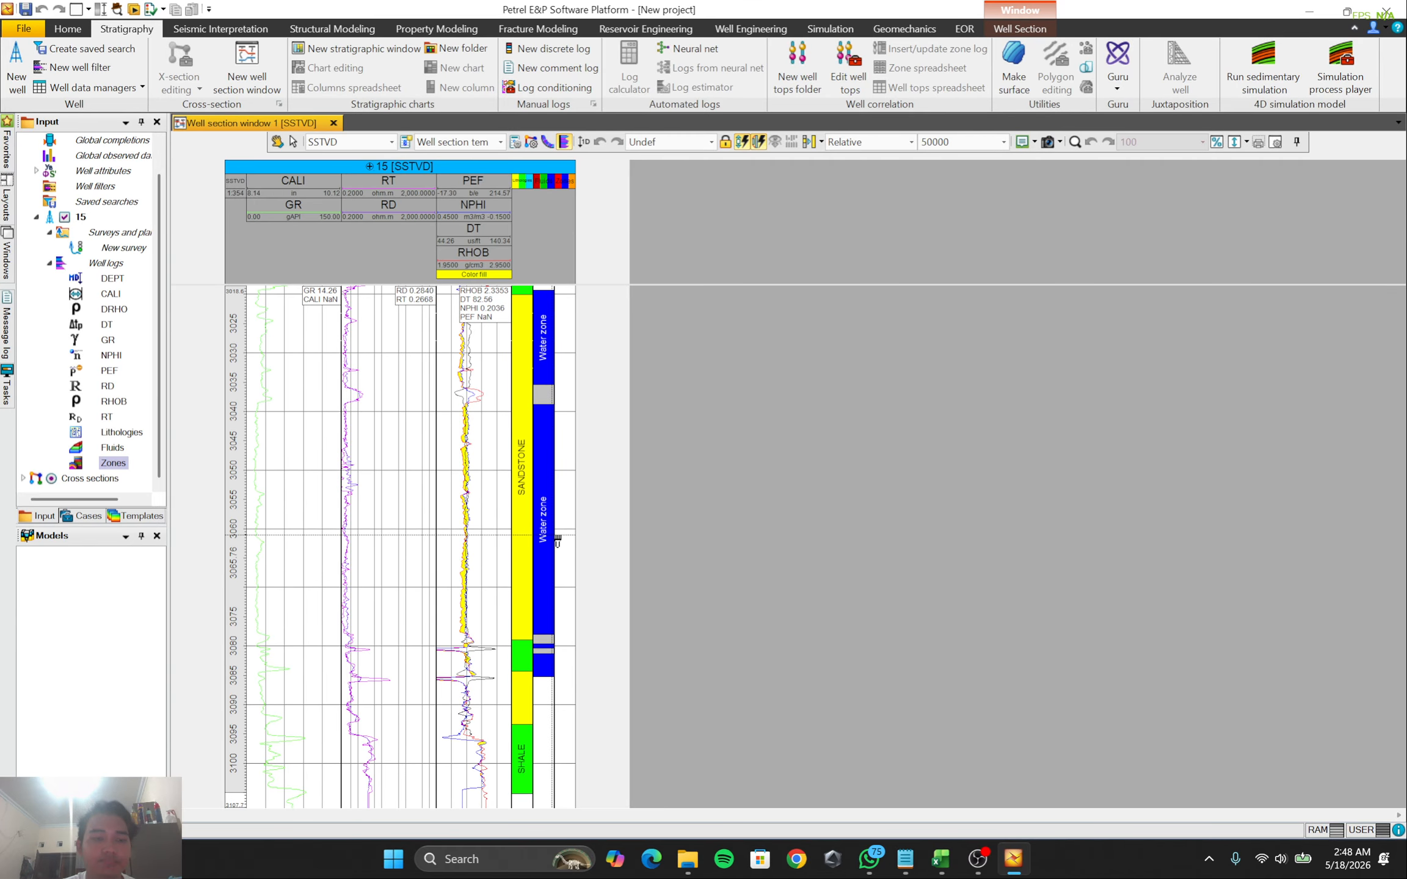
pyautogui.scroll(1, 557, 540)
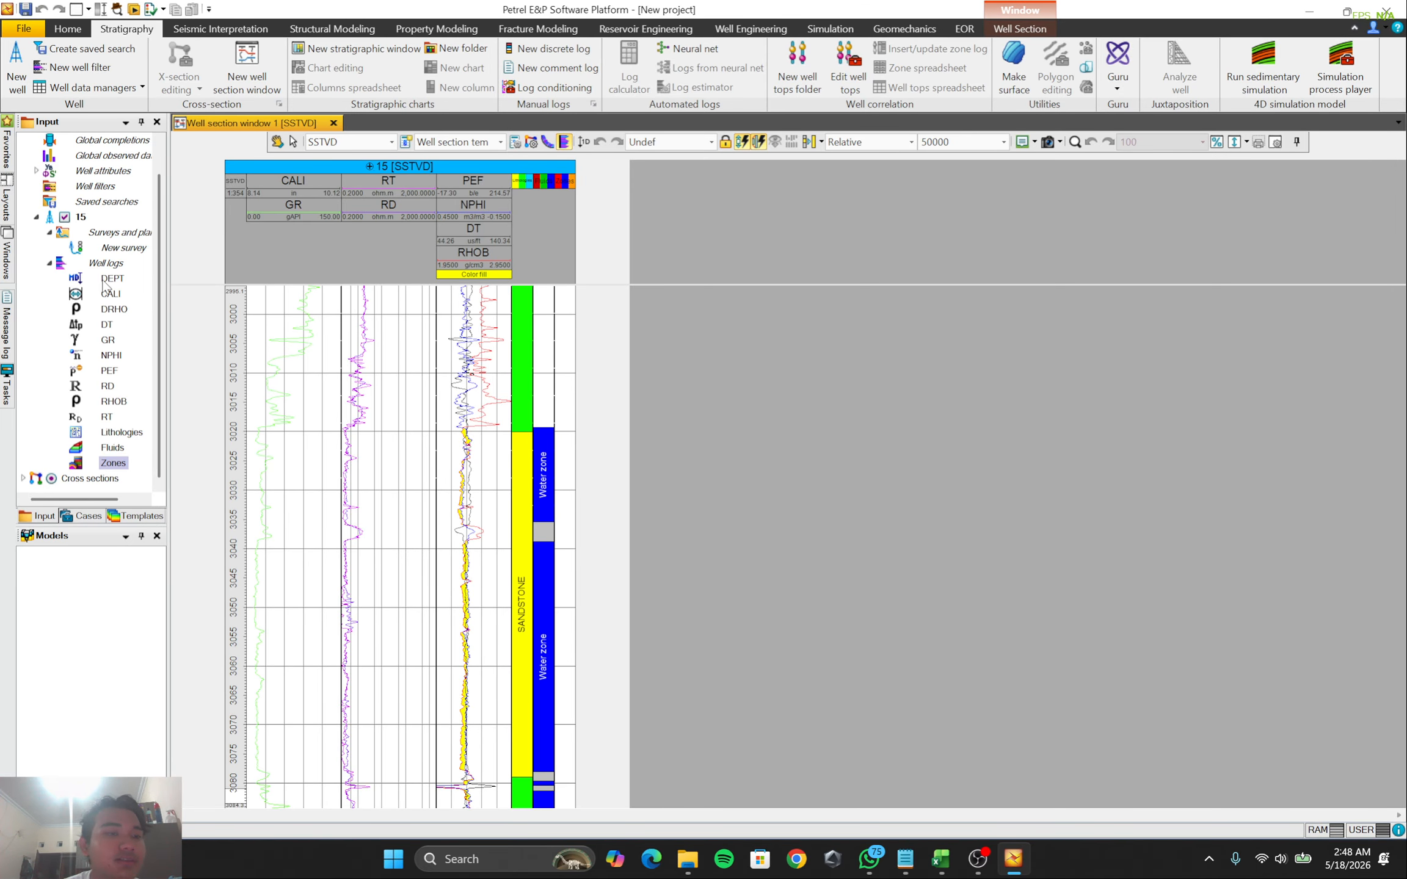
# Add a new color fill to the GR/CALI track in the well section template settings
pyautogui.click(119, 233)
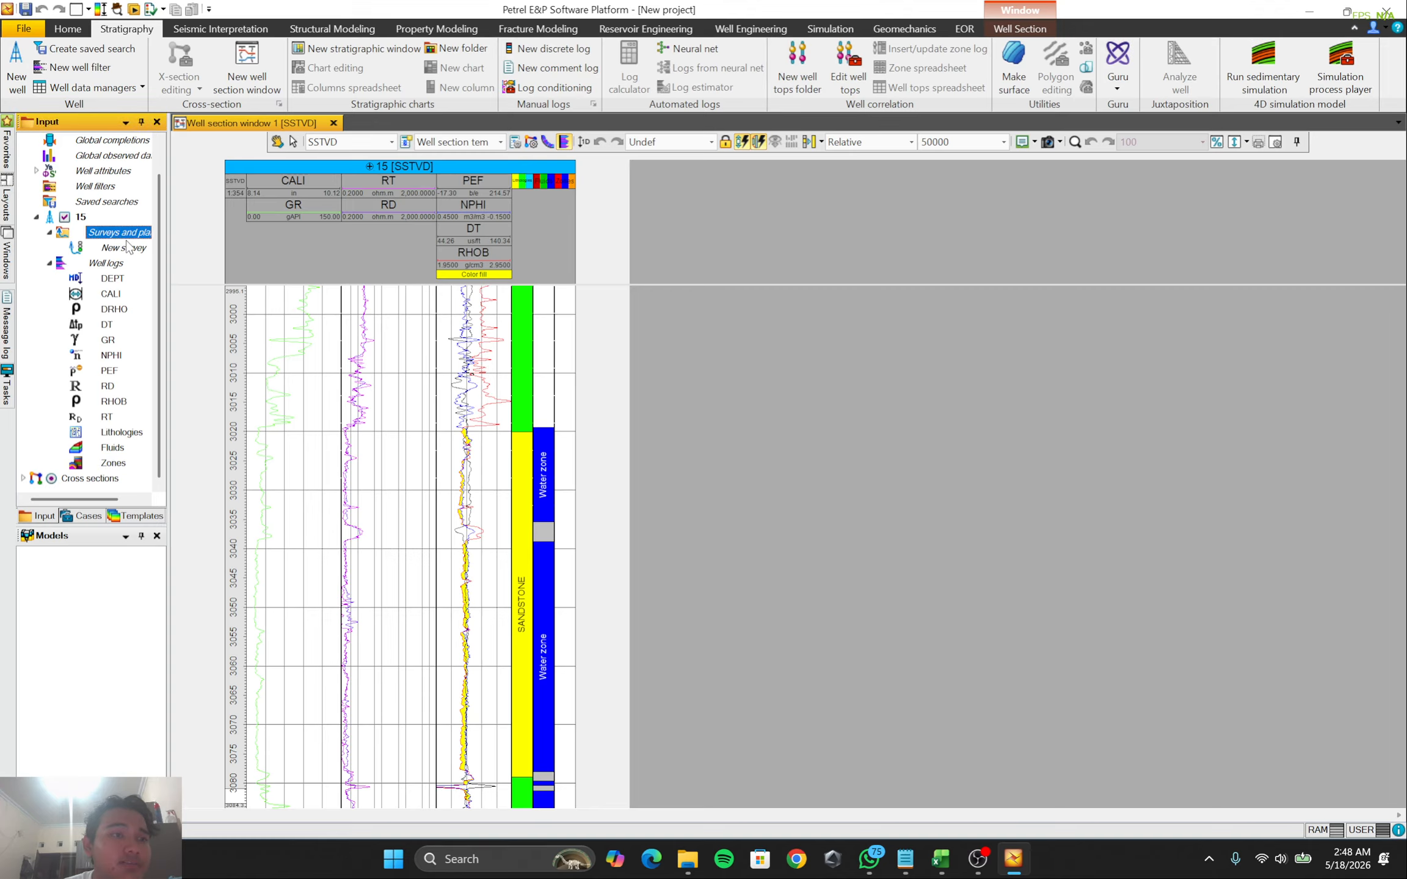
pyautogui.click(515, 142)
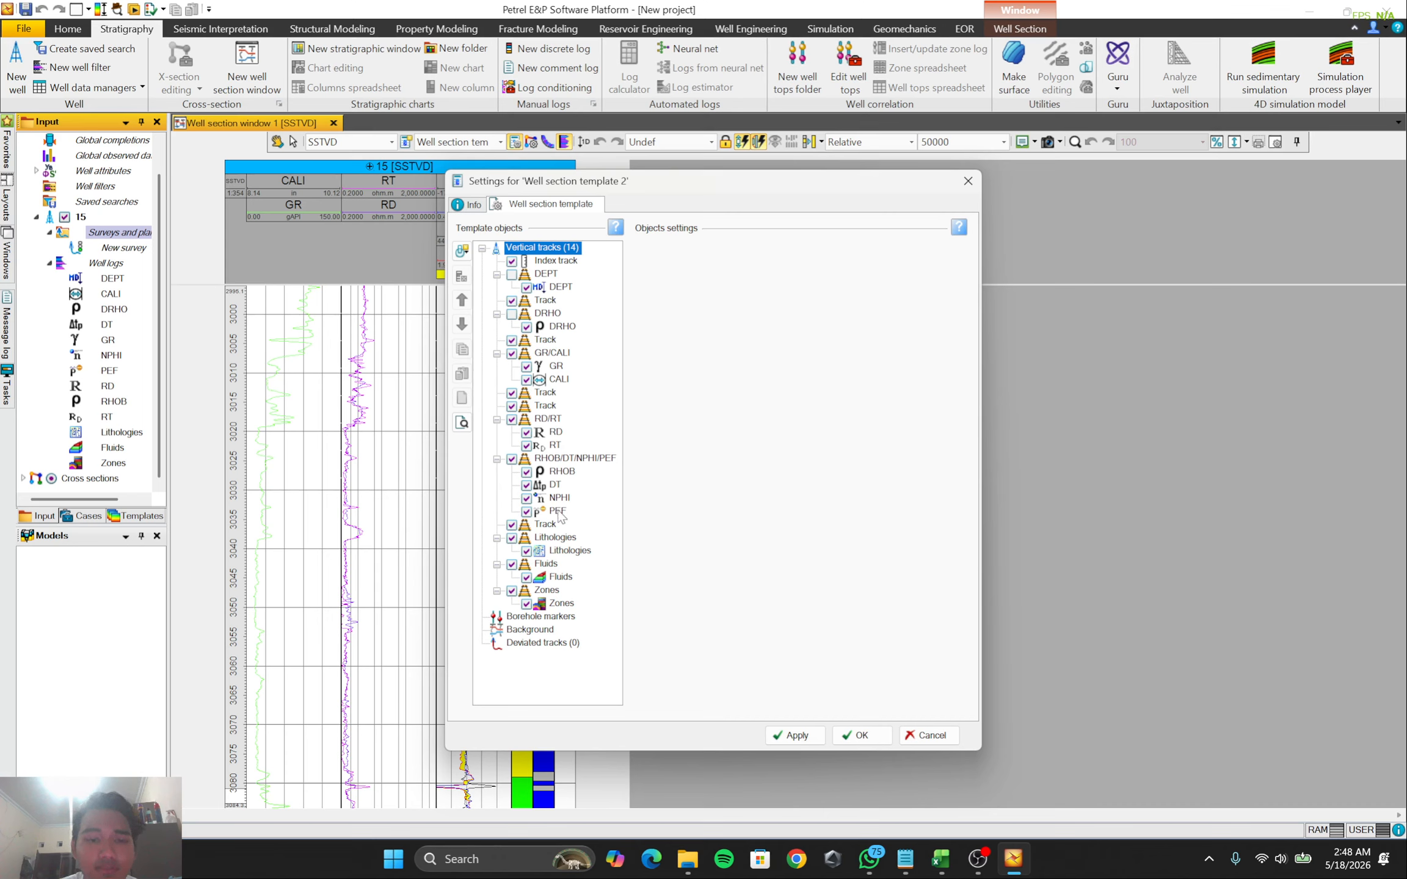
pyautogui.click(556, 367)
pyautogui.click(805, 253)
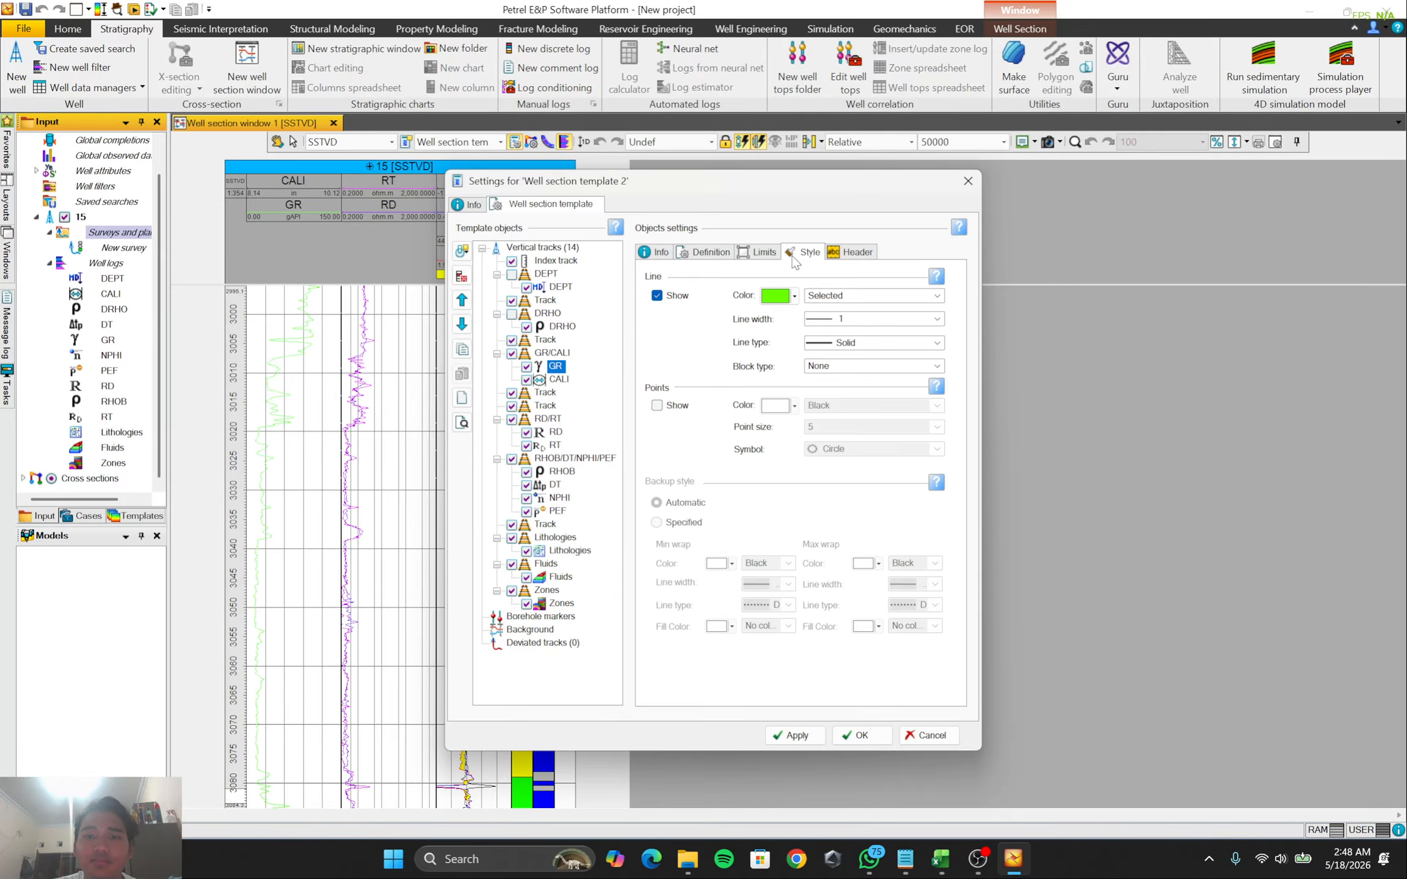
pyautogui.click(551, 353)
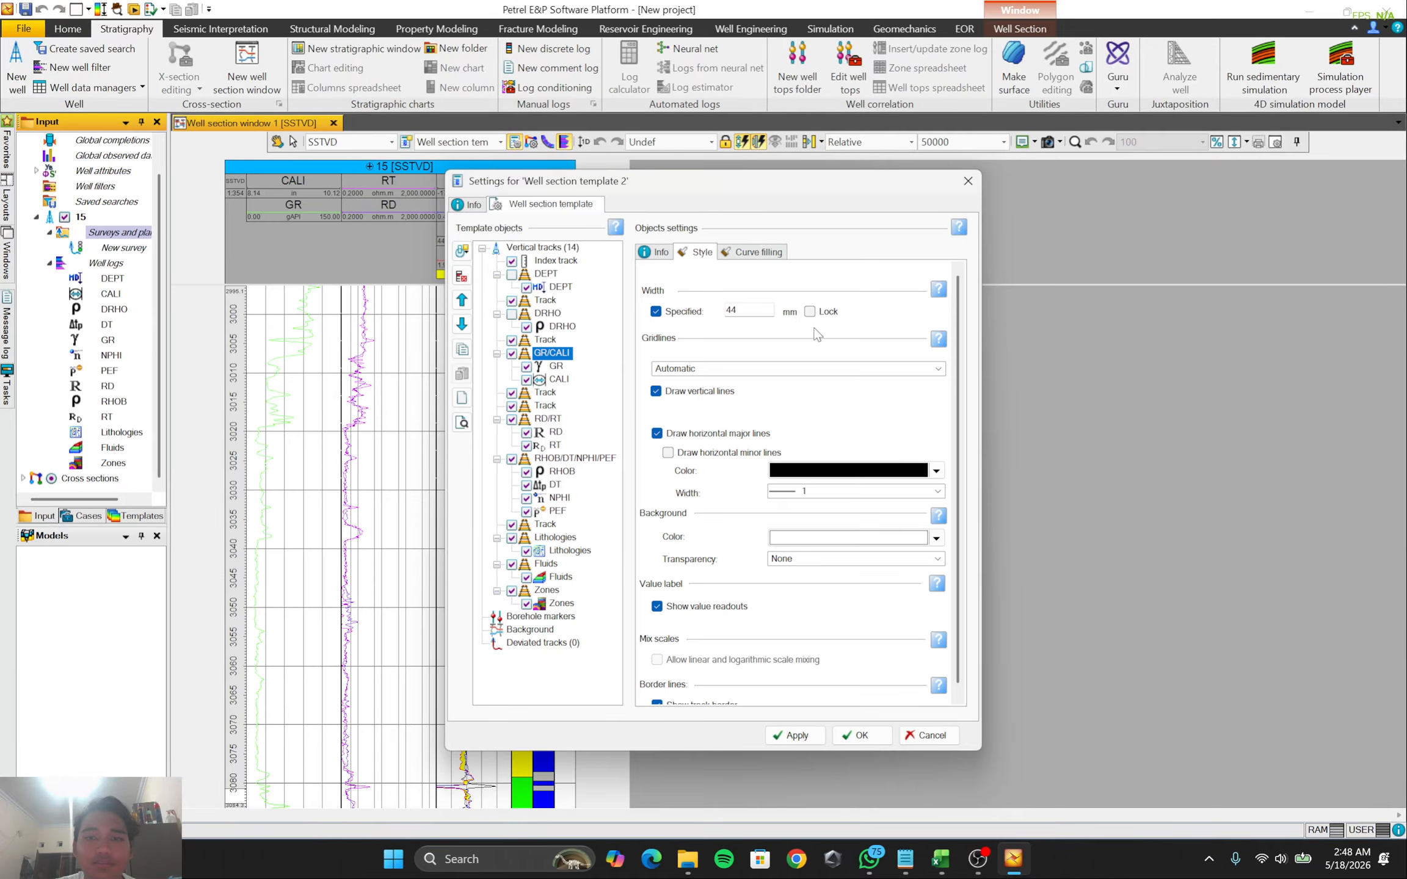
pyautogui.click(766, 256)
pyautogui.click(685, 296)
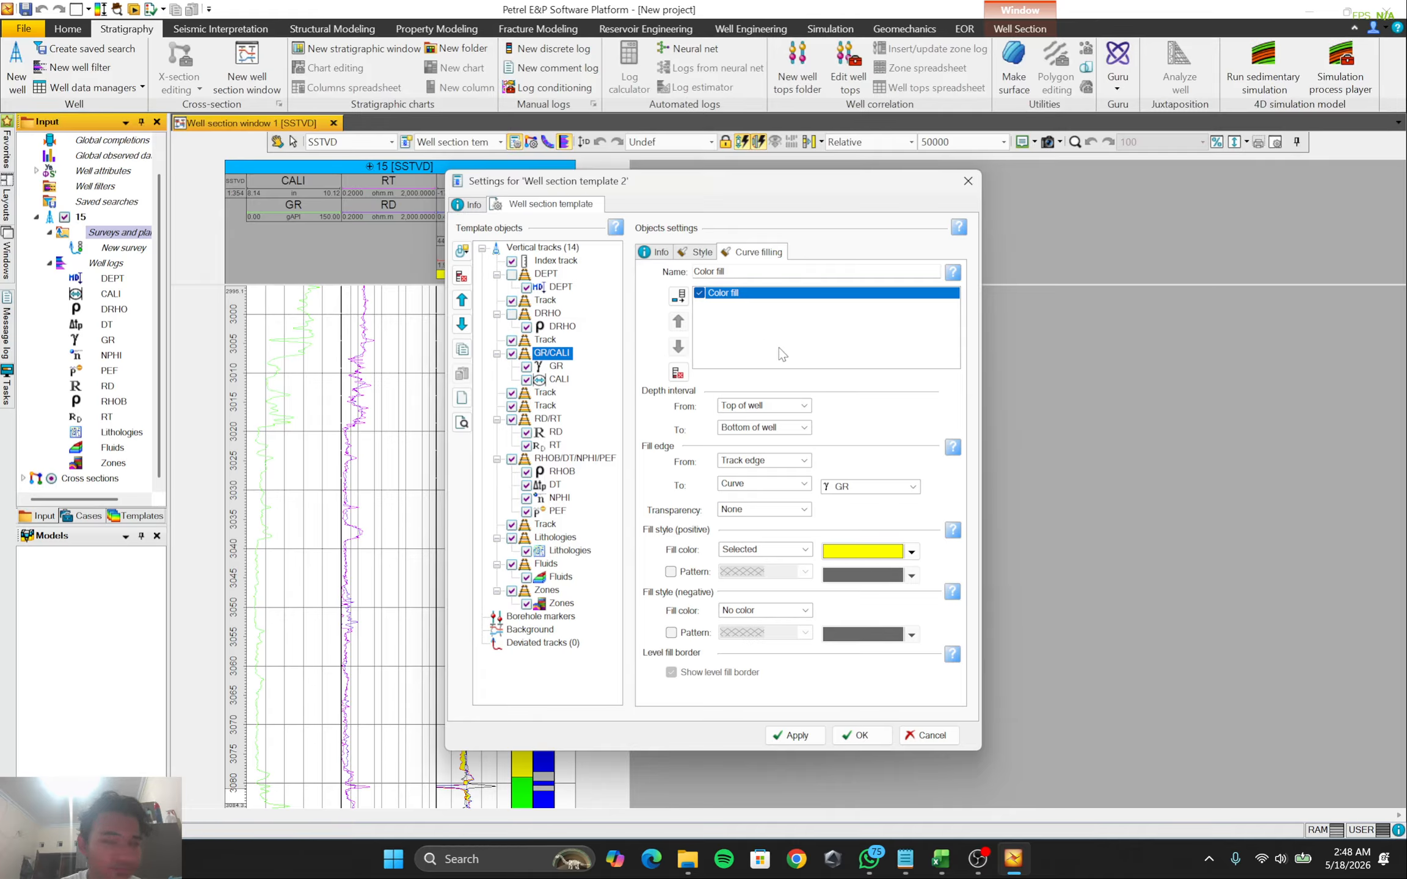
# Start the fill's depth interval at Specific MD 0 and set its edges from the GR curve to the track edge
pyautogui.click(805, 406)
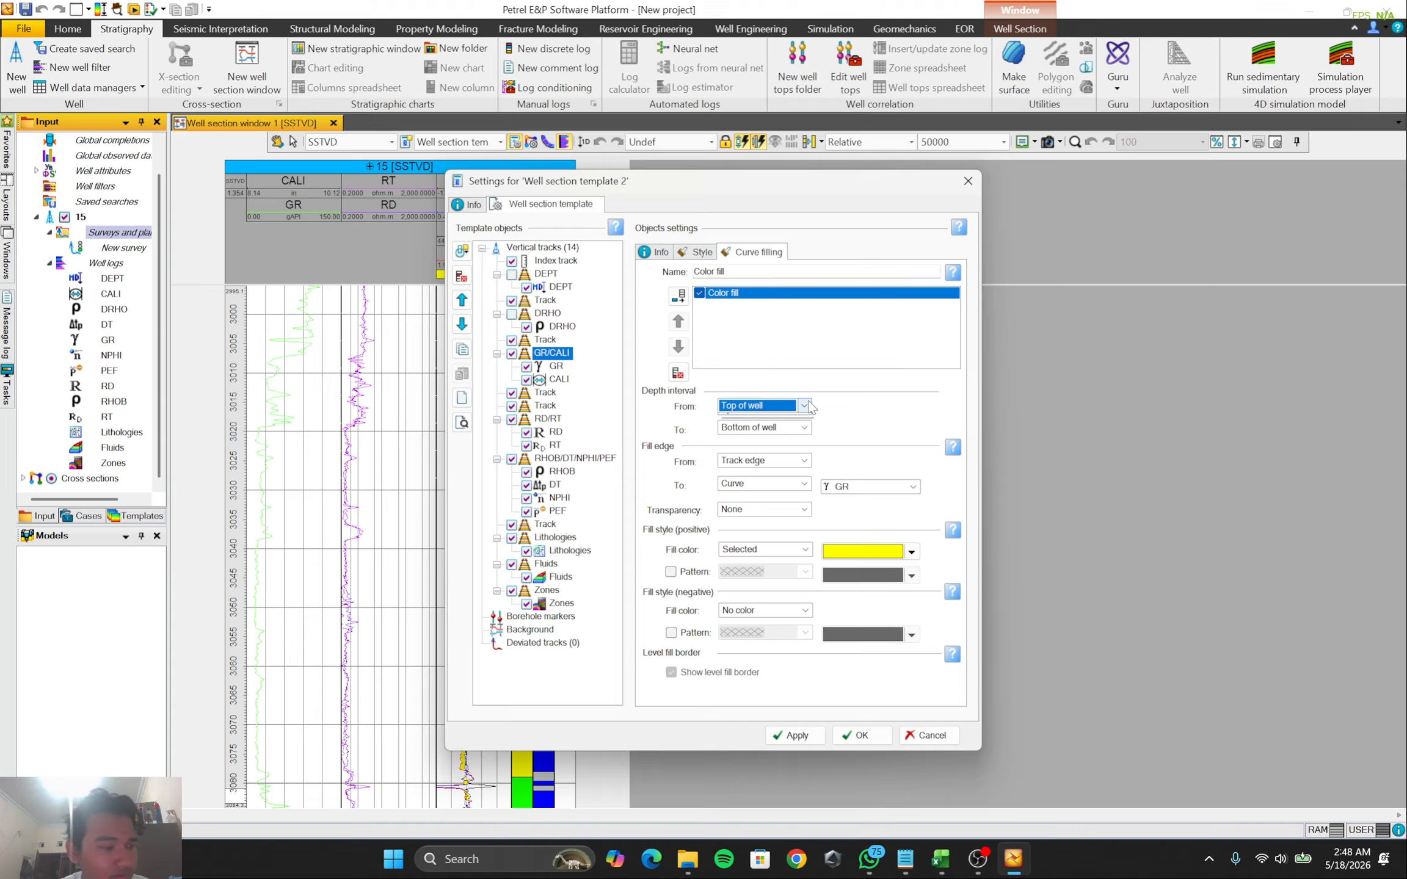
pyautogui.click(805, 428)
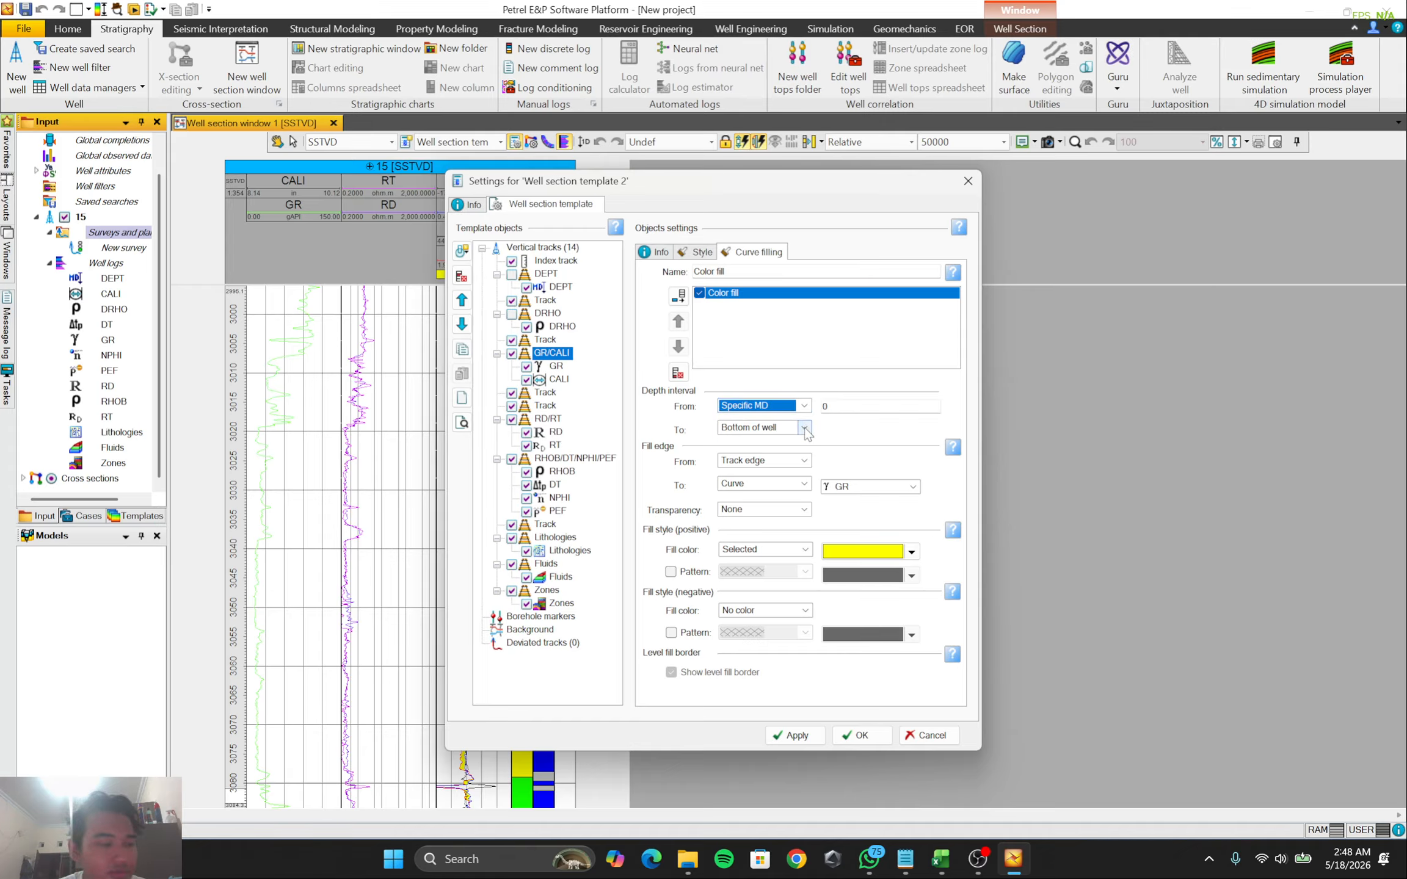
pyautogui.click(805, 462)
pyautogui.click(801, 485)
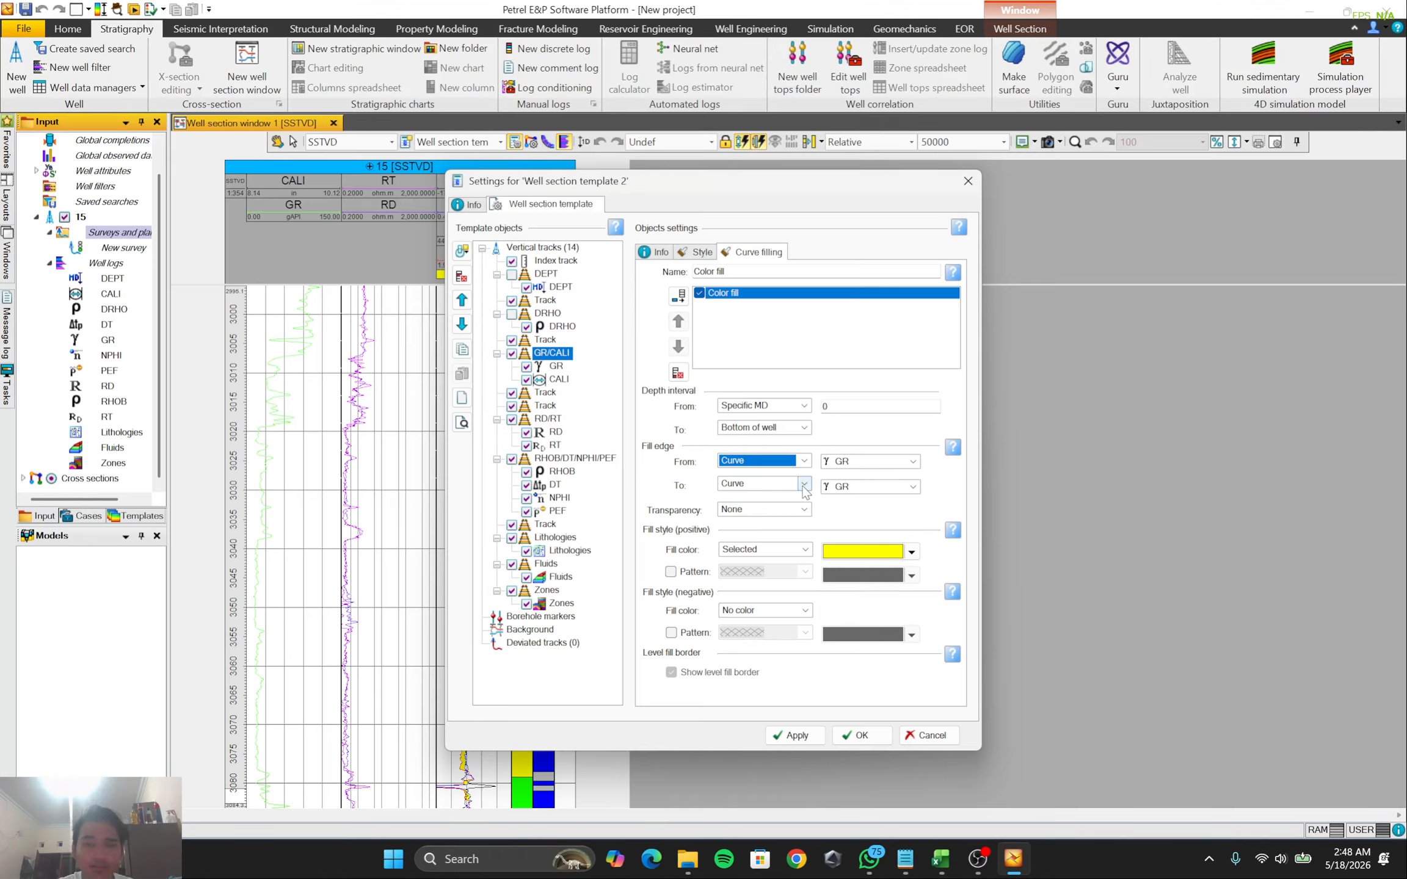
pyautogui.click(804, 484)
pyautogui.click(751, 499)
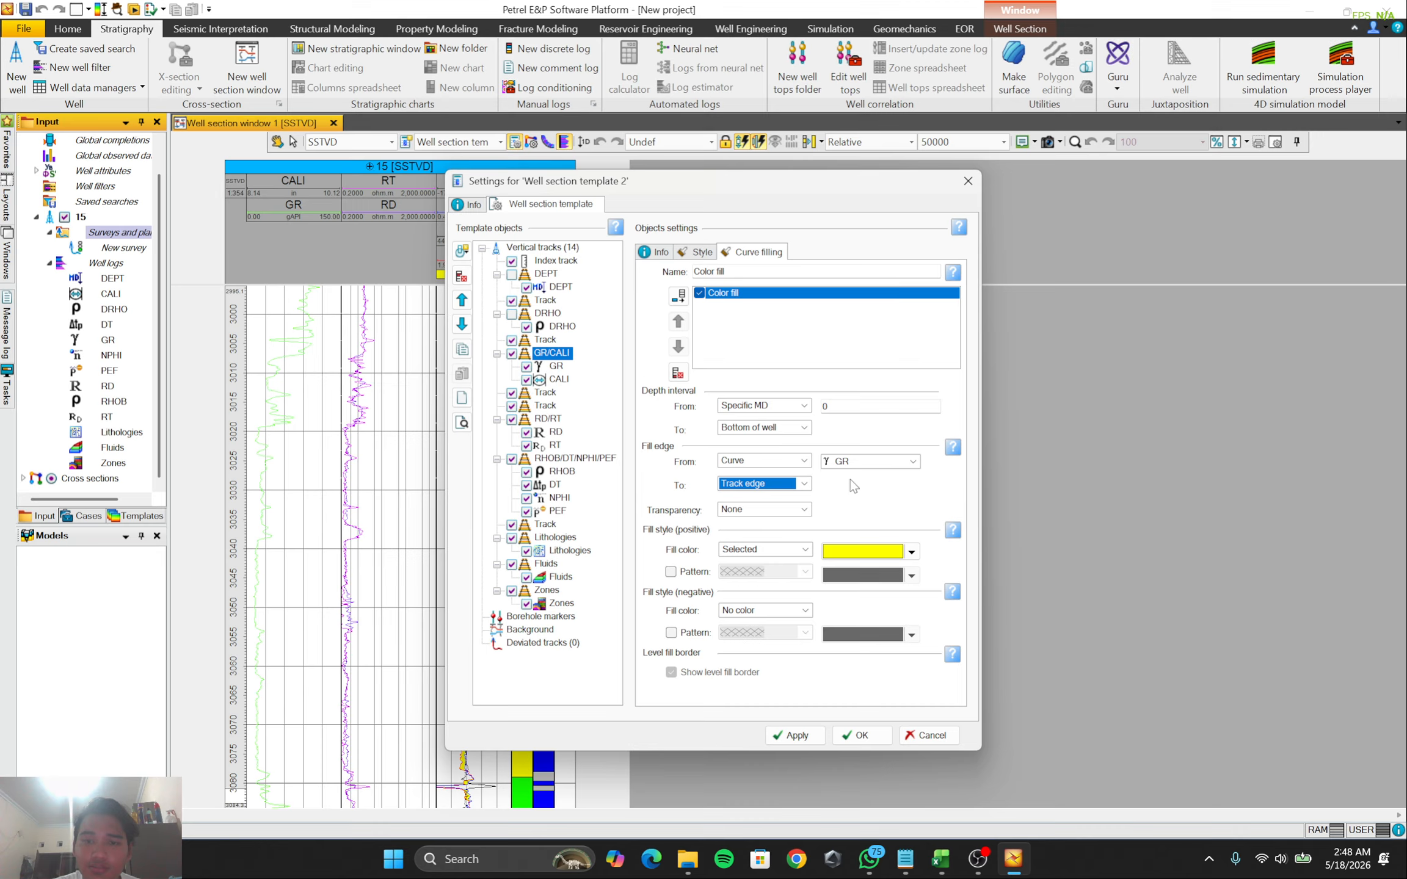
# Color the positive fill by the Lithologies property and apply the template settings
pyautogui.click(806, 550)
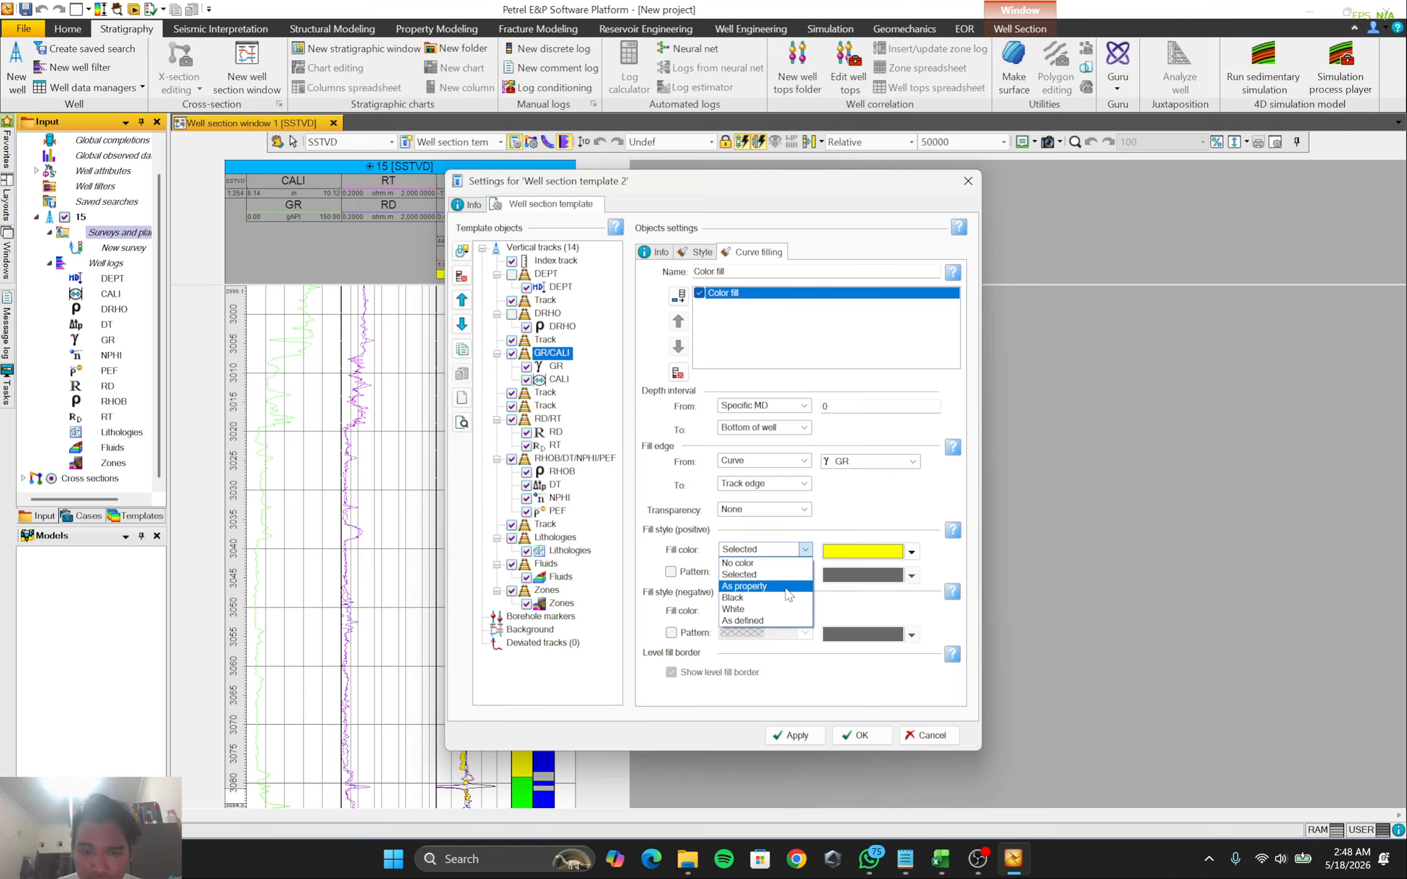
pyautogui.click(787, 587)
pyautogui.click(914, 552)
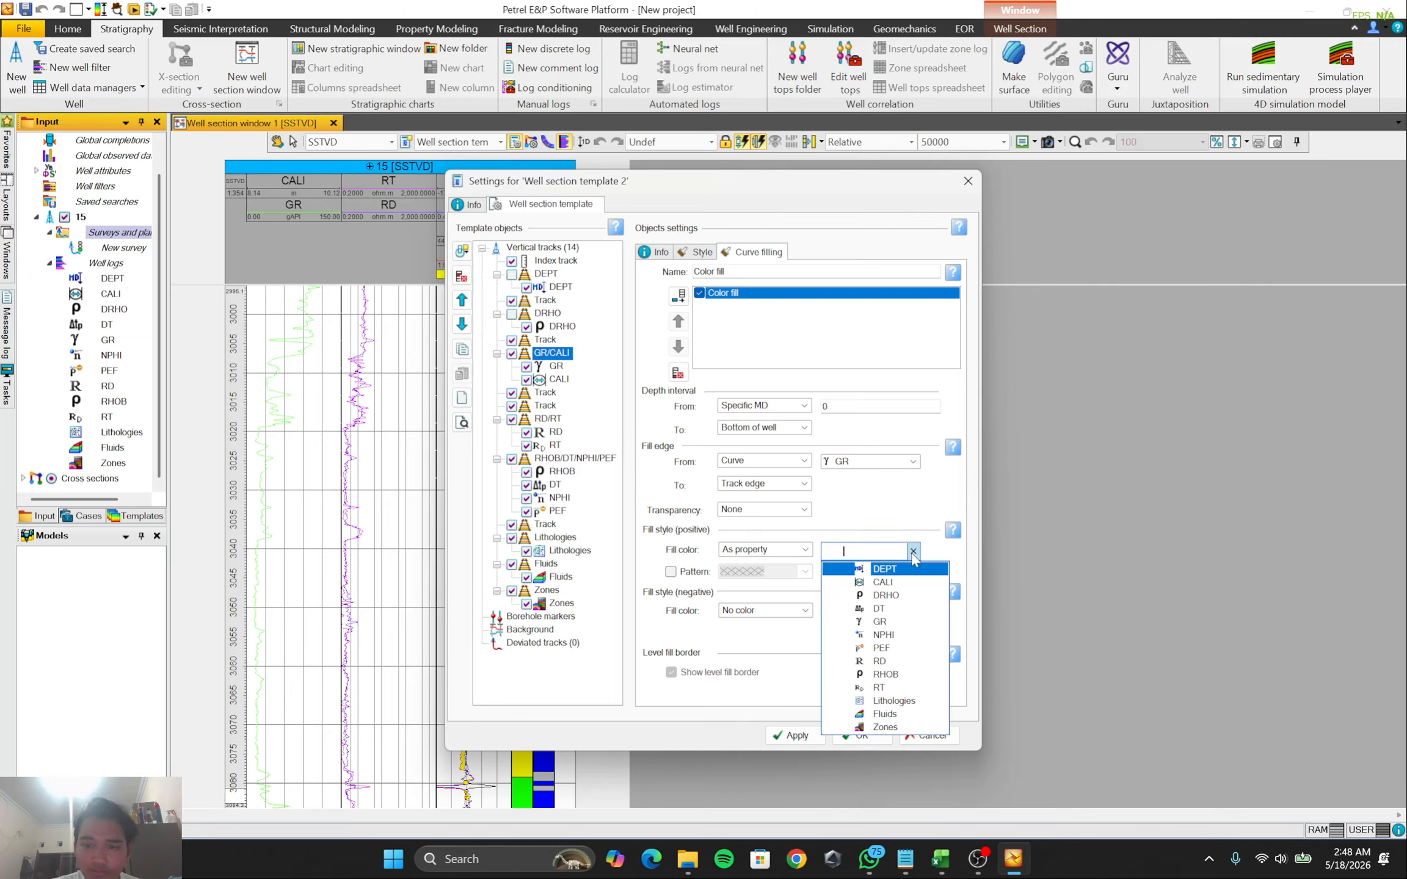
pyautogui.click(904, 683)
pyautogui.click(823, 739)
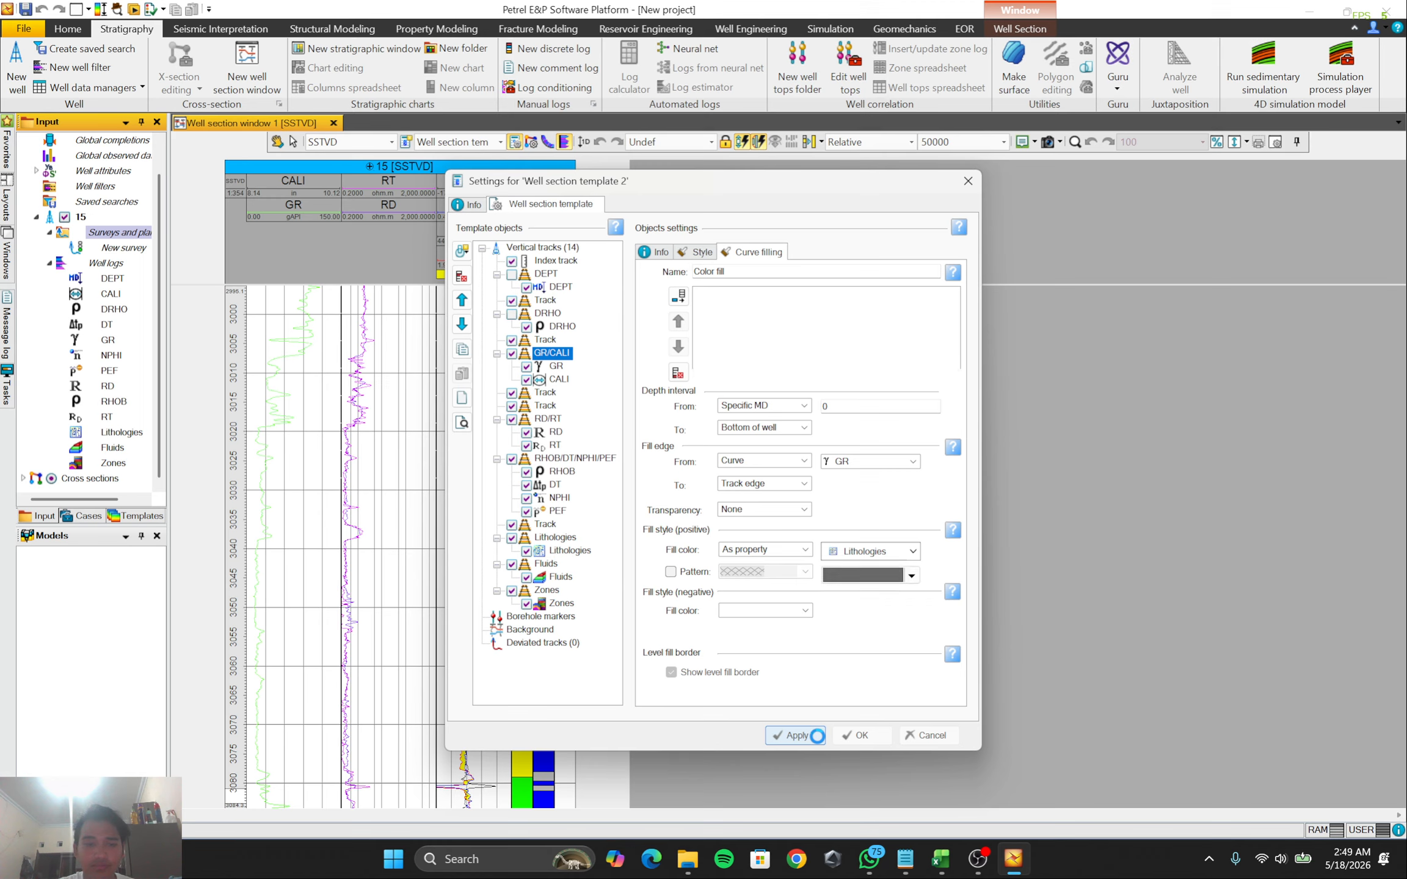
pyautogui.click(841, 733)
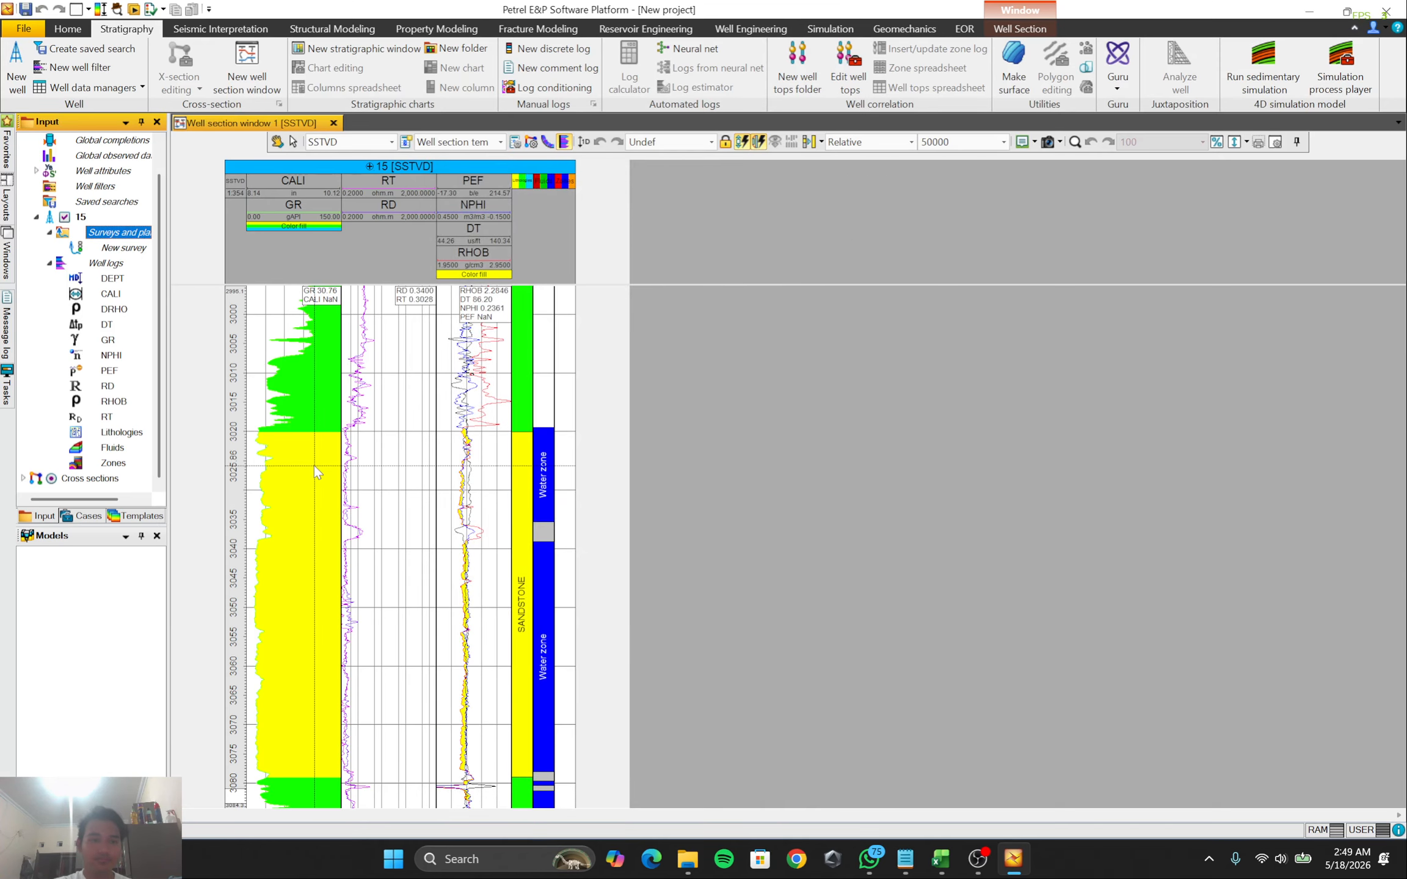
# Extend the top of the lower sandstone in the Lithologies log slightly upward to about 3019 SSTVD
pyautogui.scroll(-3, 314, 461)
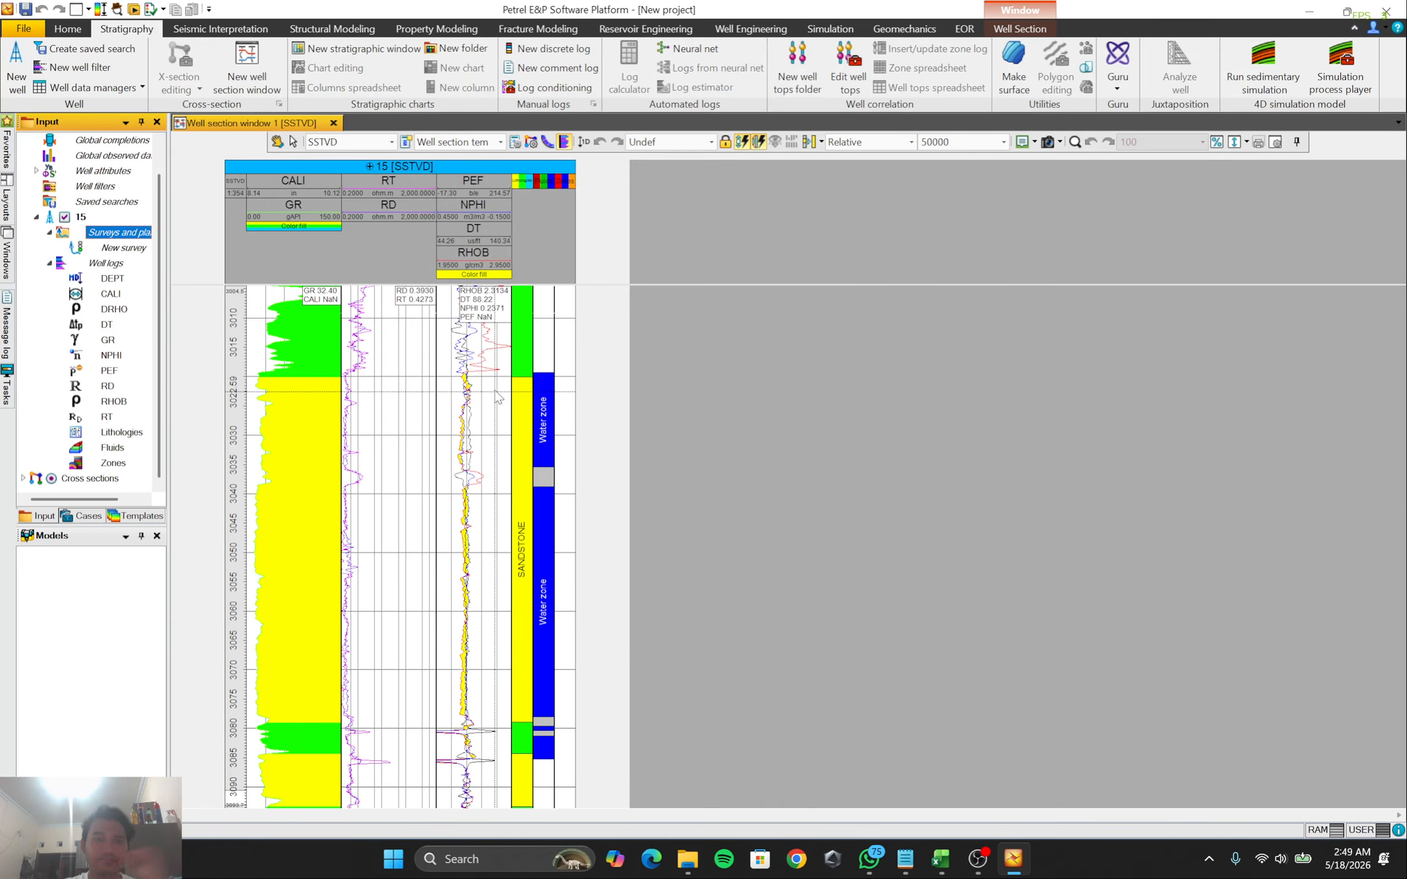
pyautogui.moveTo(524, 380); pyautogui.dragTo(524, 367)
# Review the lithology-filled gamma ray track against the other logs from the base of the well up to about 2200 SSTVD
pyautogui.scroll(-7, 504, 449)
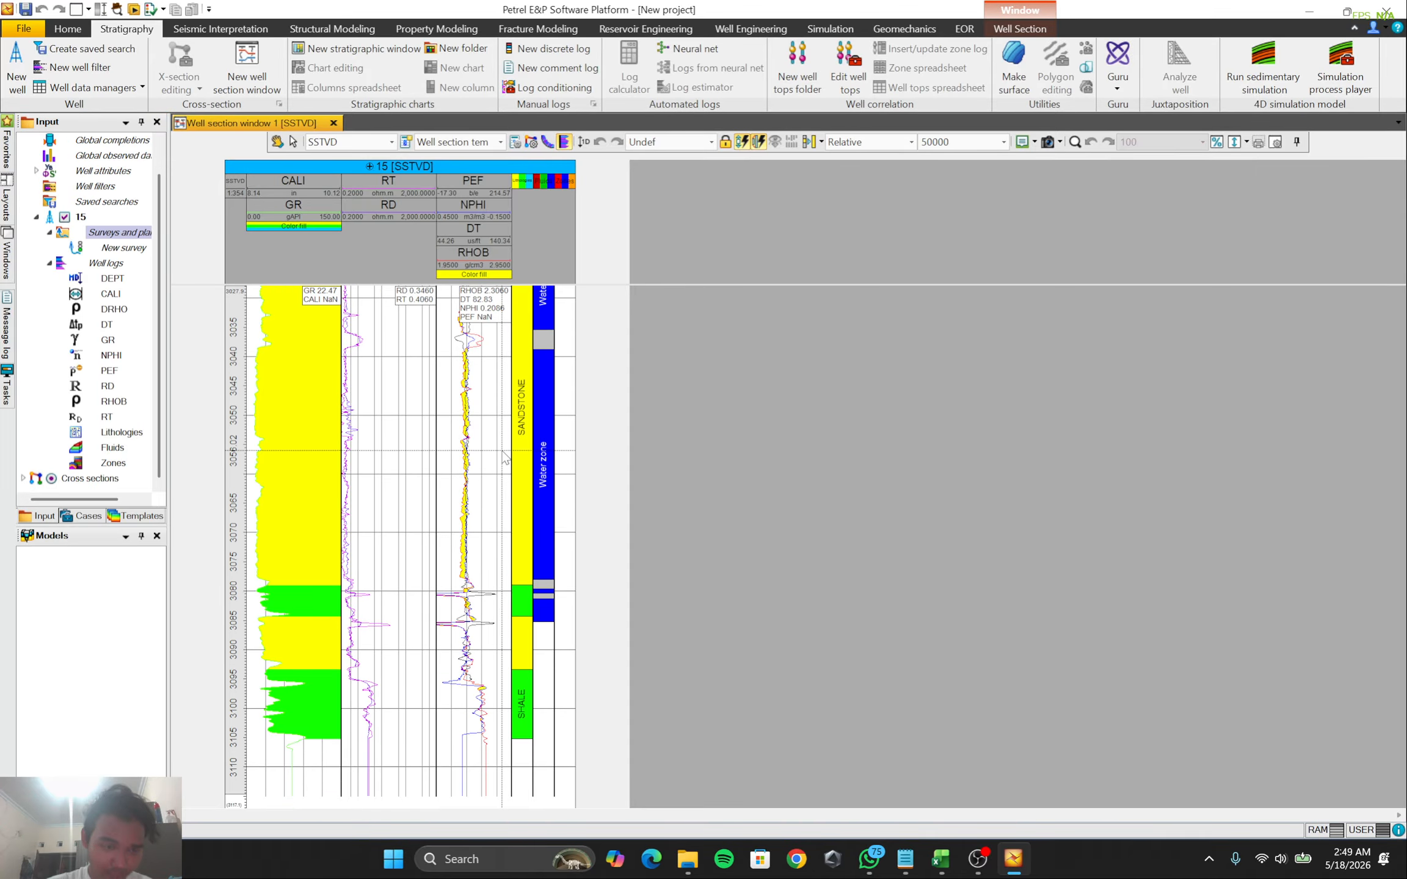
pyautogui.scroll(-3, 500, 568)
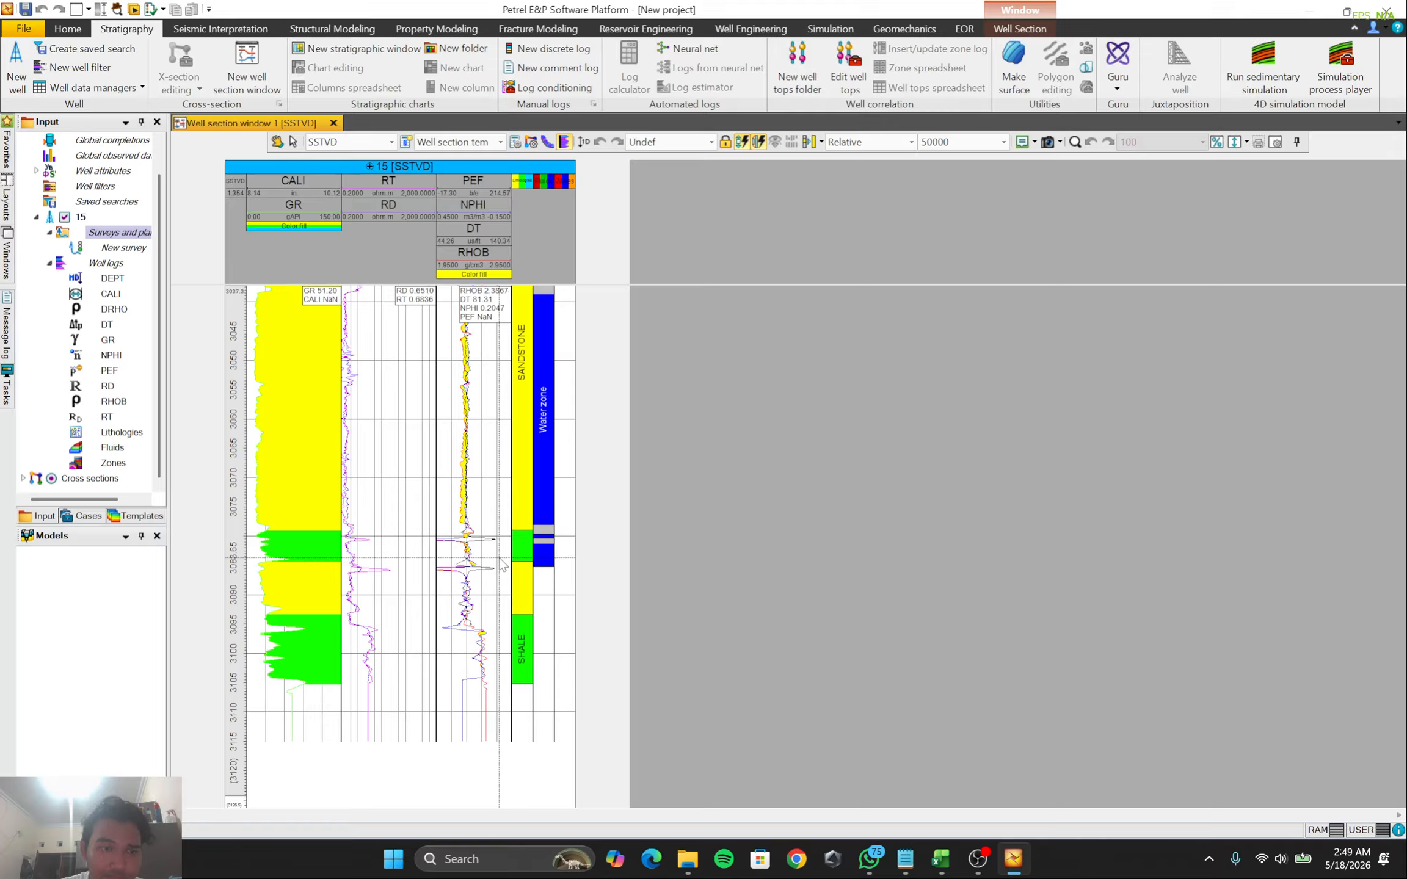
pyautogui.scroll(-3, 510, 556)
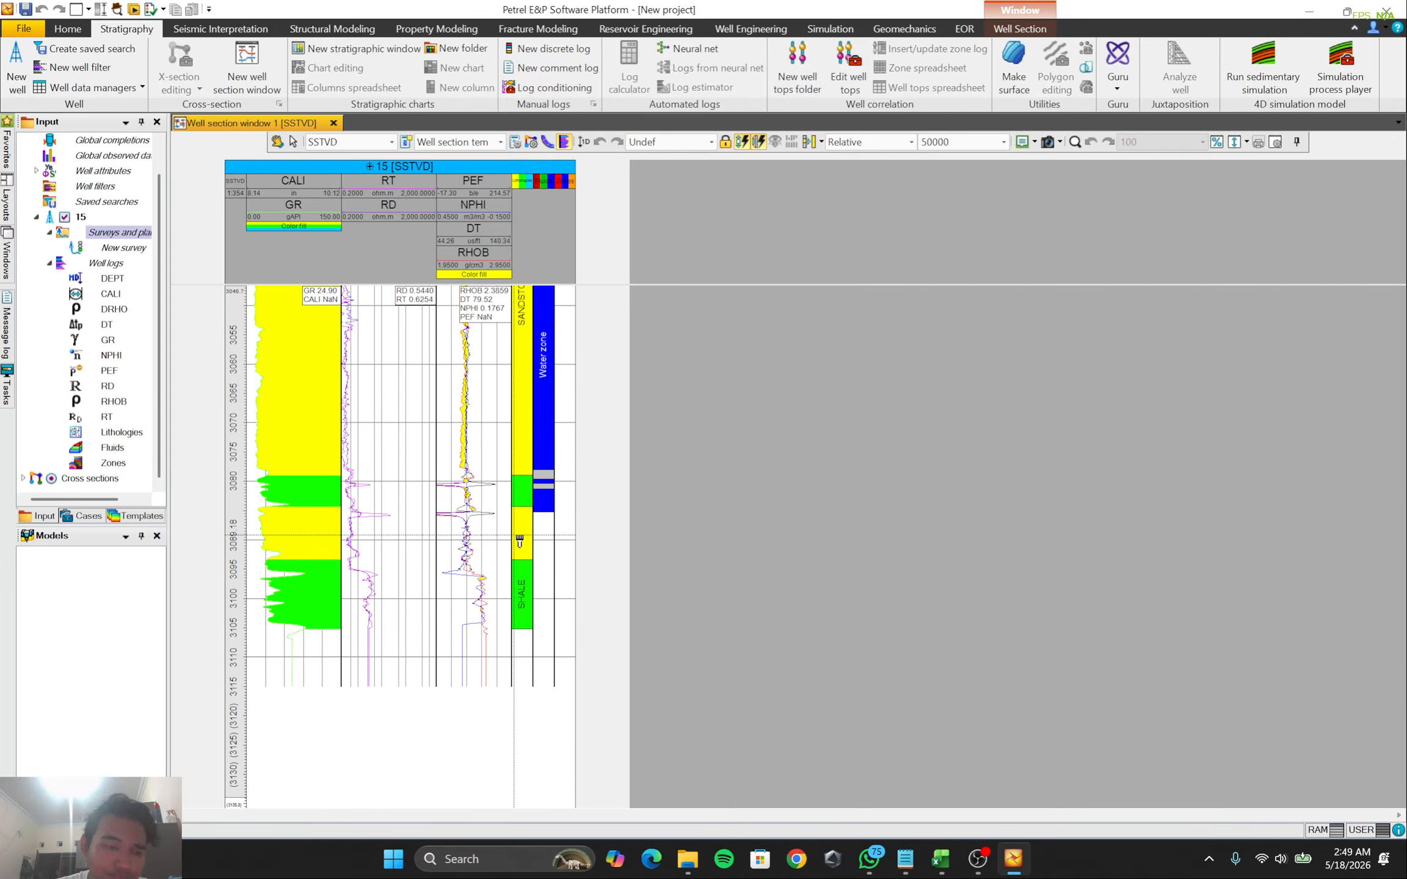
pyautogui.scroll(7, 520, 541)
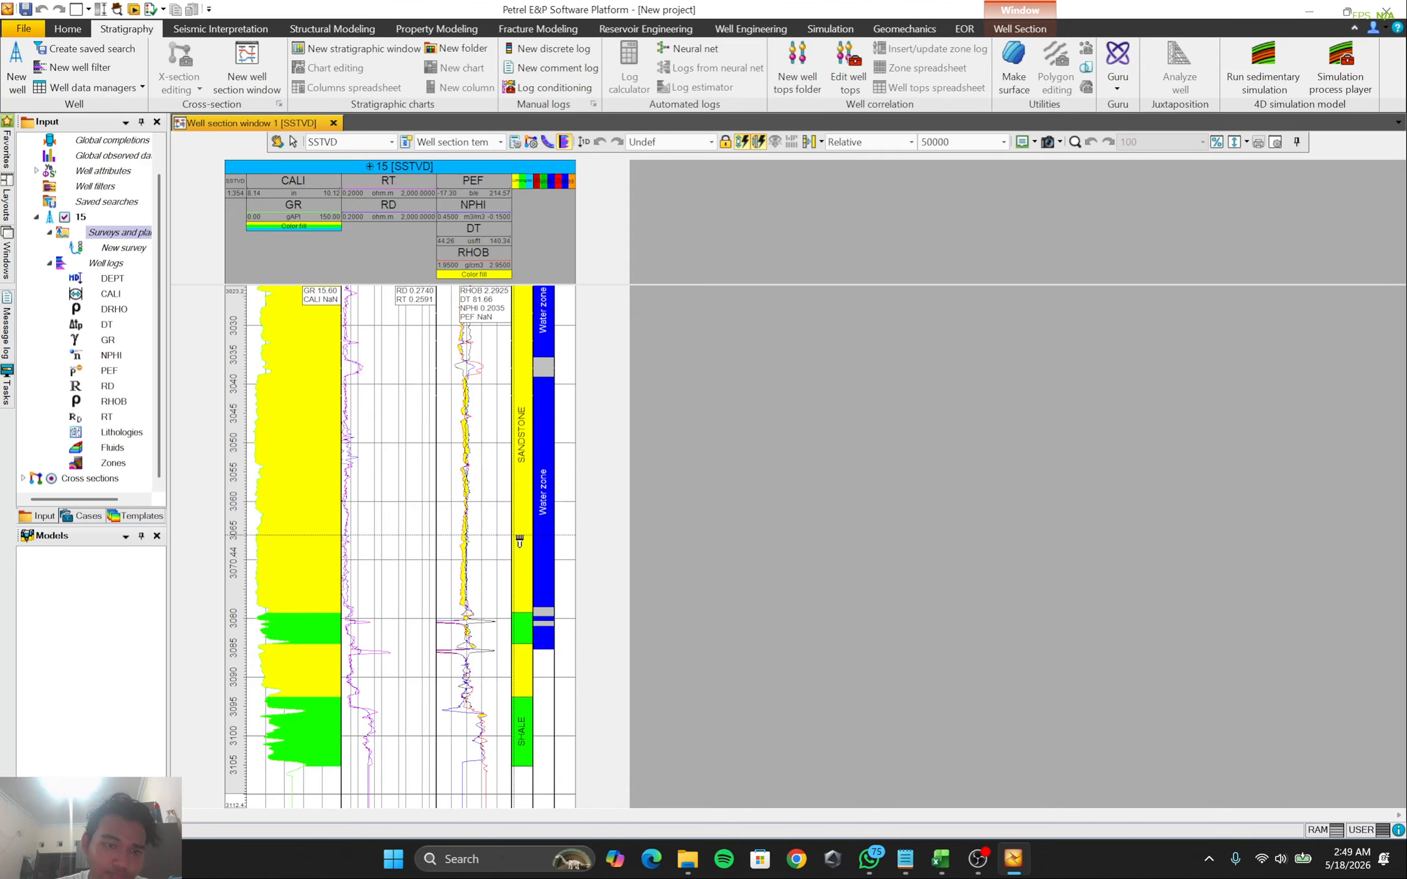
pyautogui.scroll(8, 520, 541)
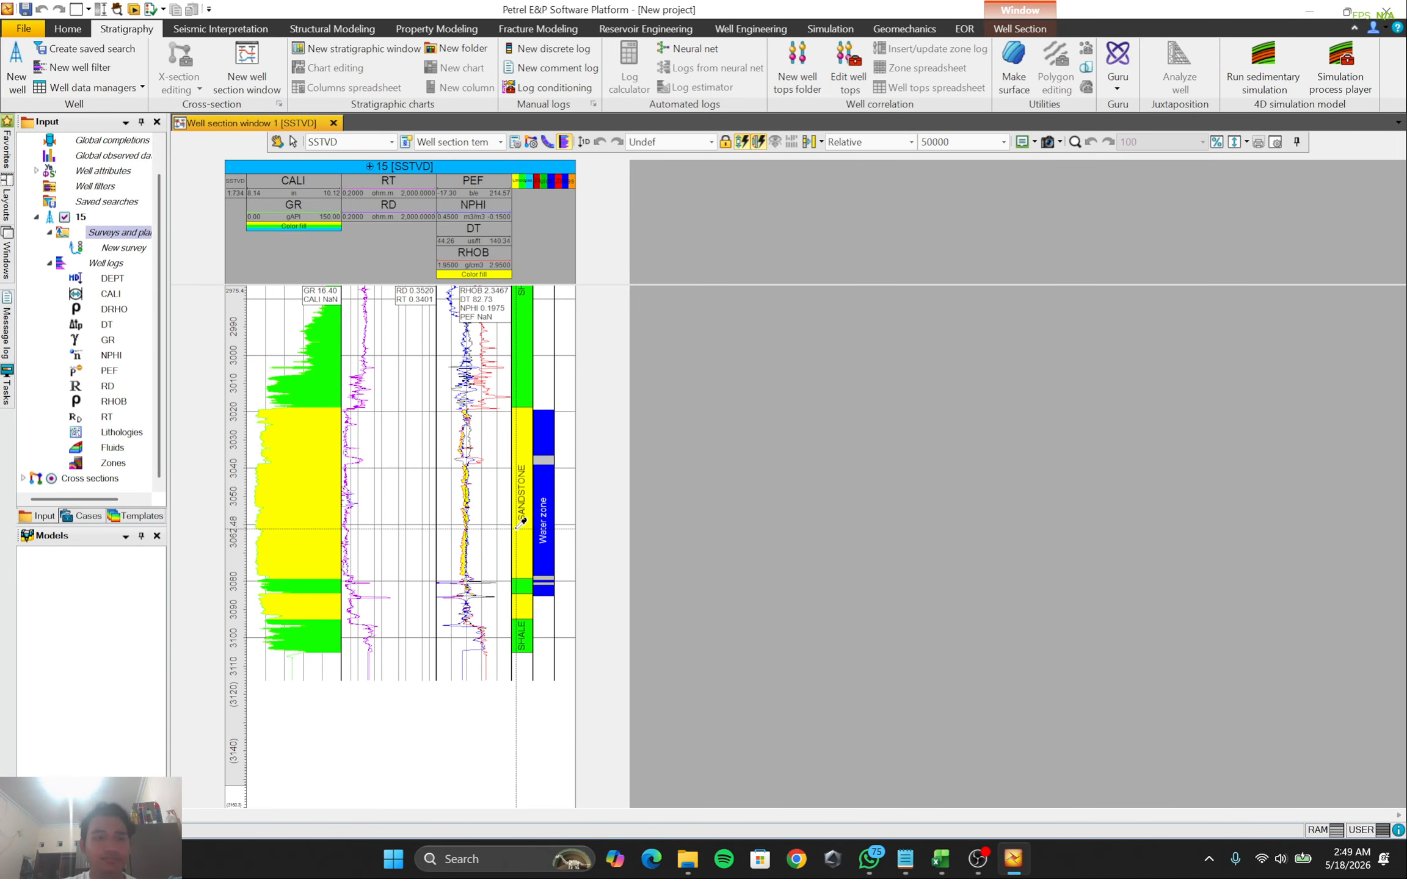
pyautogui.scroll(5, 521, 523)
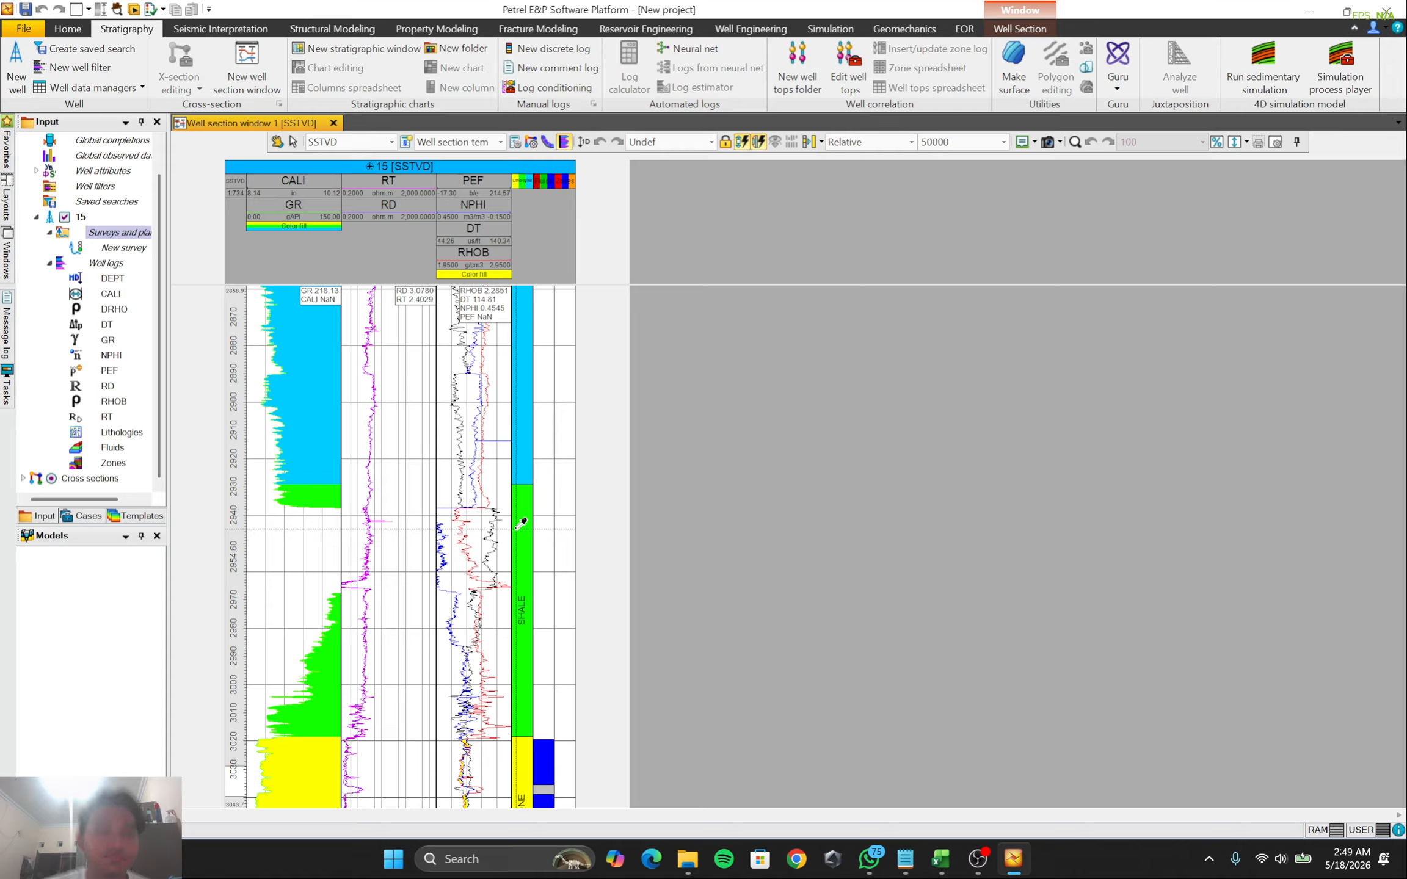
pyautogui.scroll(5, 521, 523)
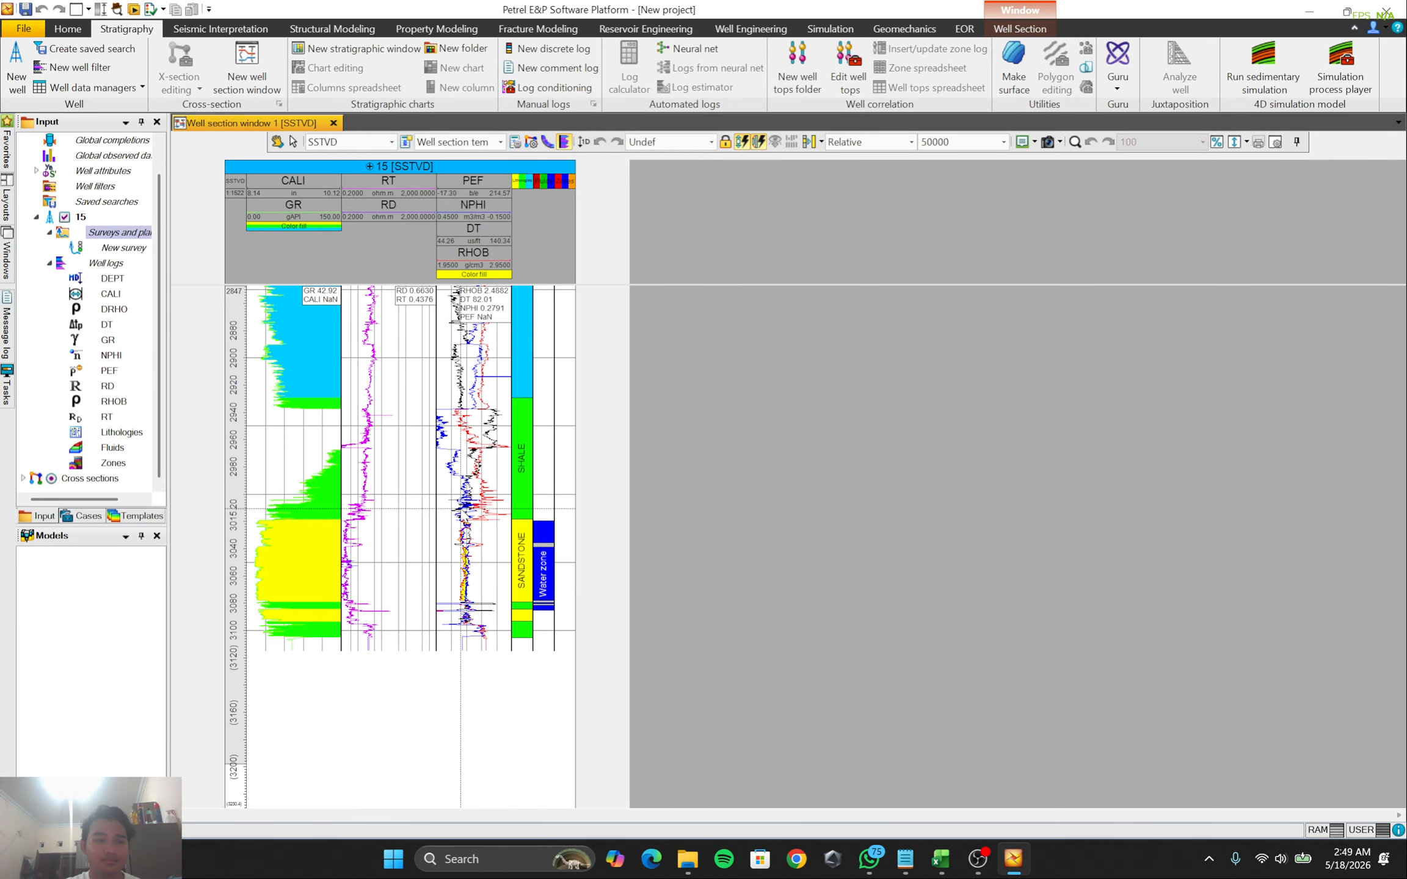
pyautogui.scroll(10, 461, 511)
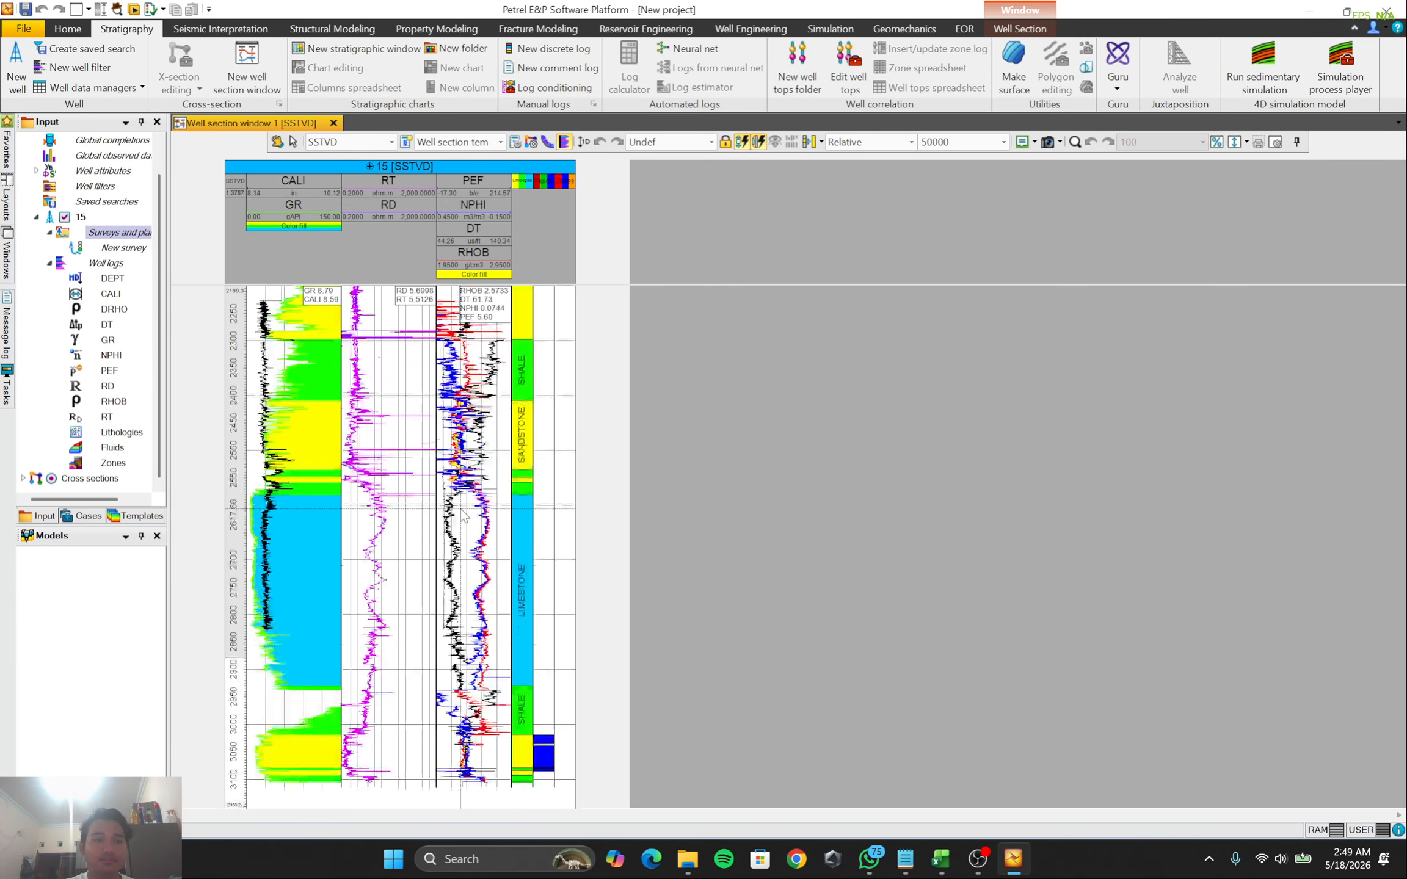
# In the Fluids log, paint a short water zone at about 2562–2565 SSTVD and an oil zone over the thin sandstone at about 2548–2559 SSTVD
pyautogui.scroll(-7, 463, 516)
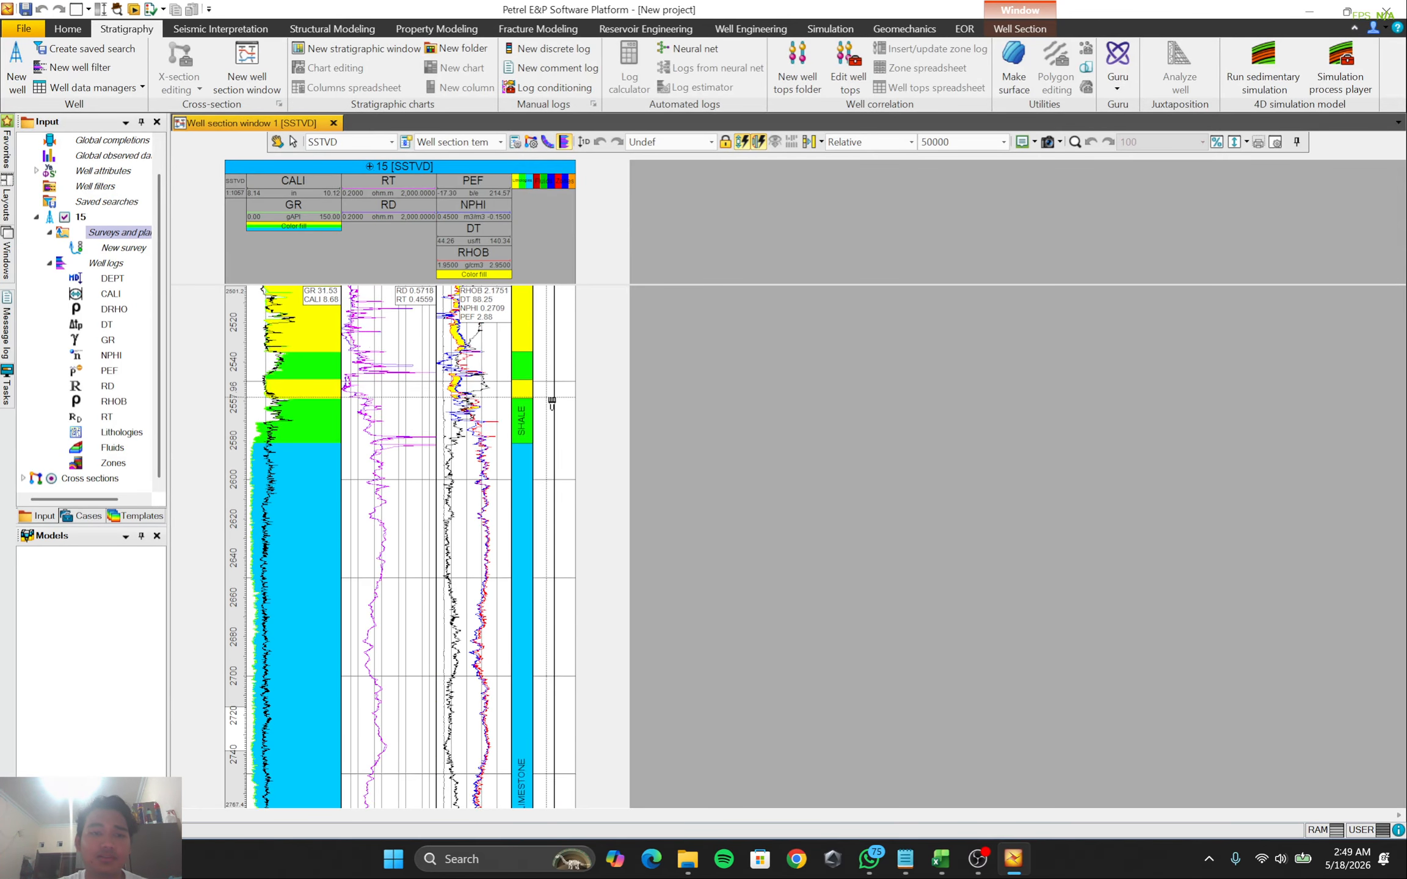
pyautogui.scroll(3, 552, 403)
pyautogui.scroll(-3, 544, 409)
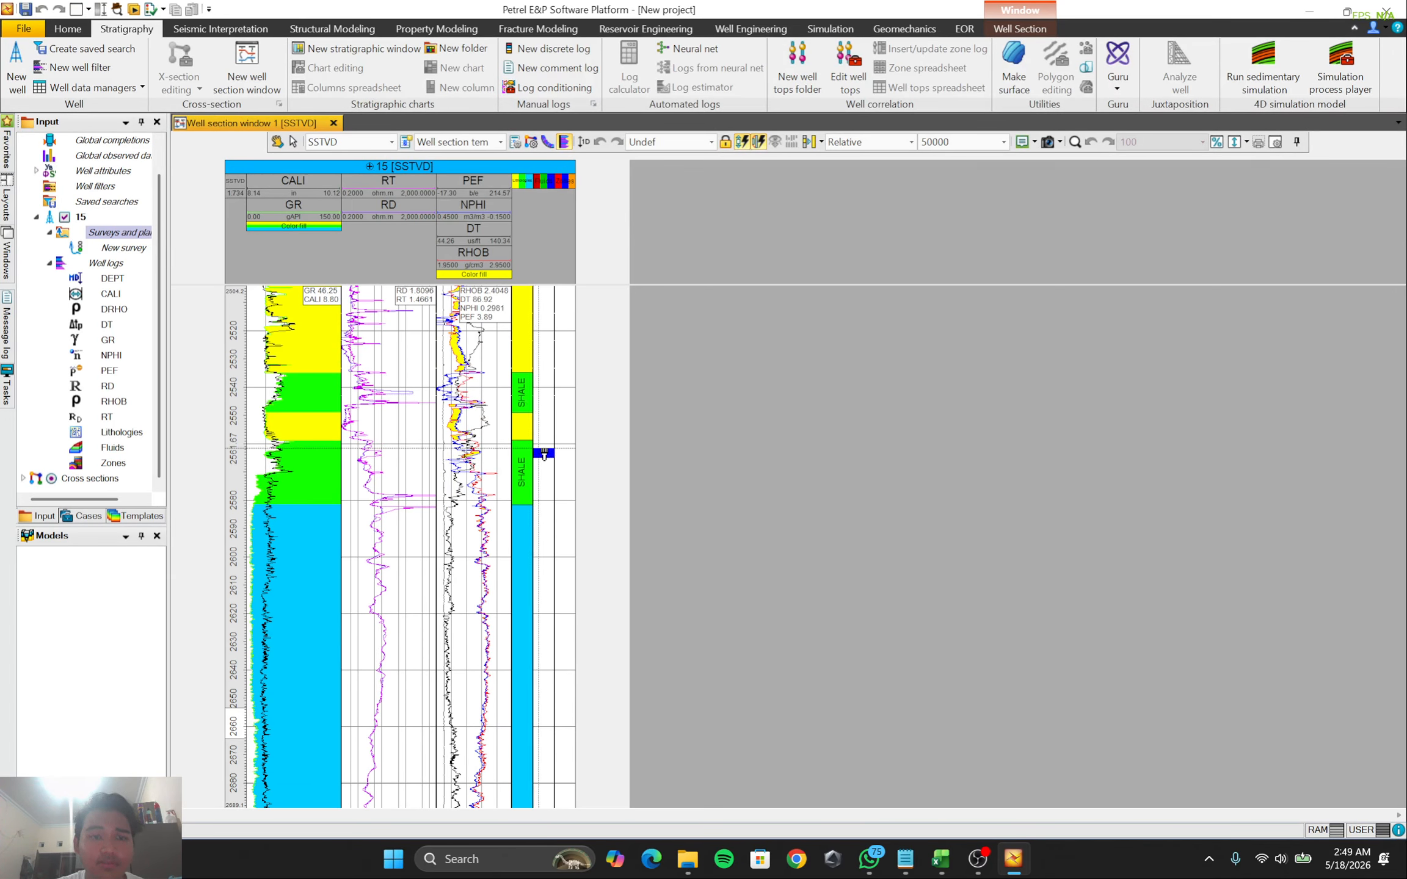
pyautogui.rightClick(540, 440)
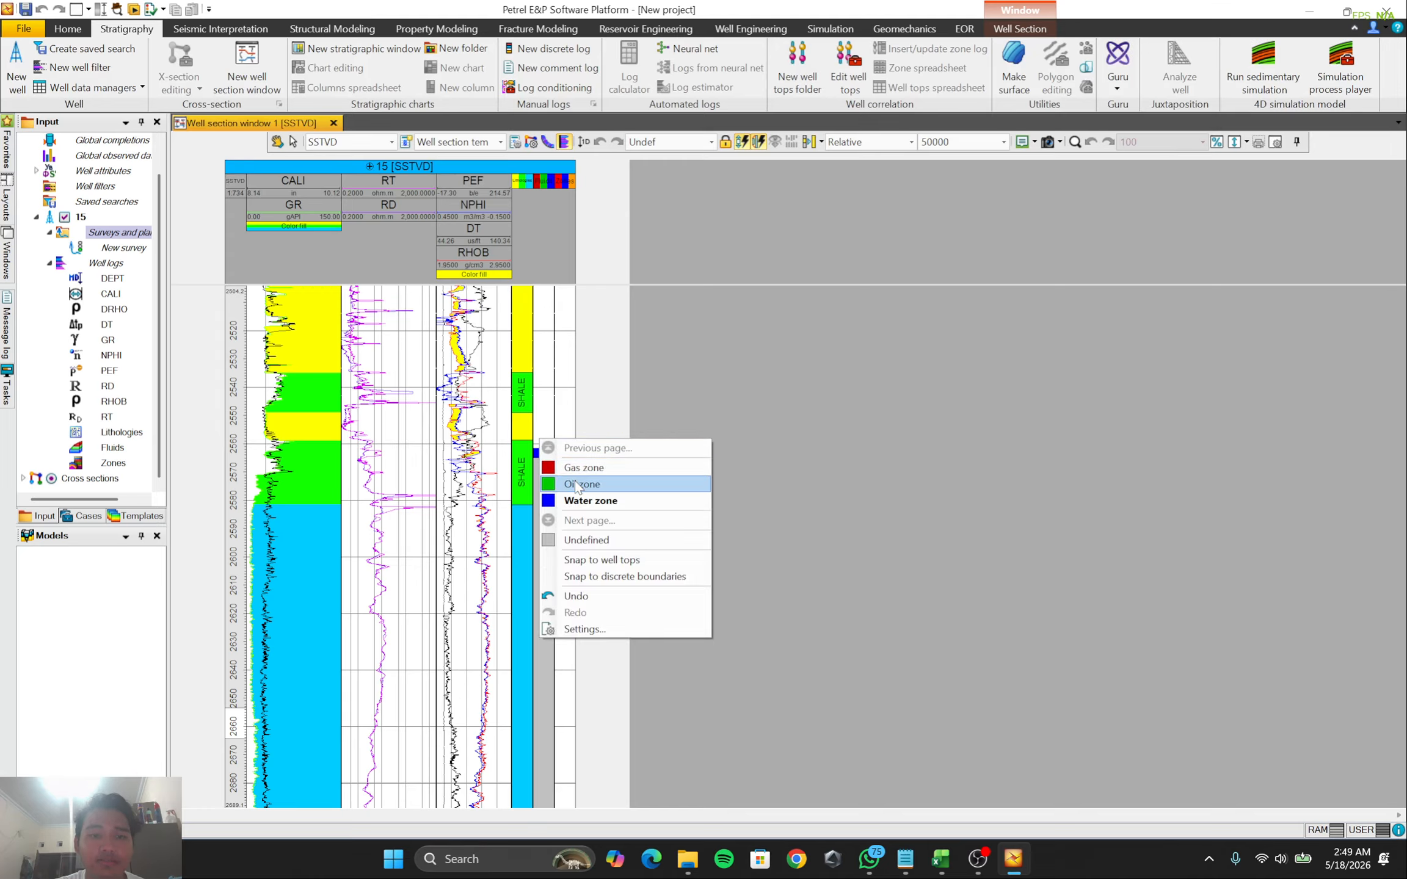
pyautogui.click(576, 483)
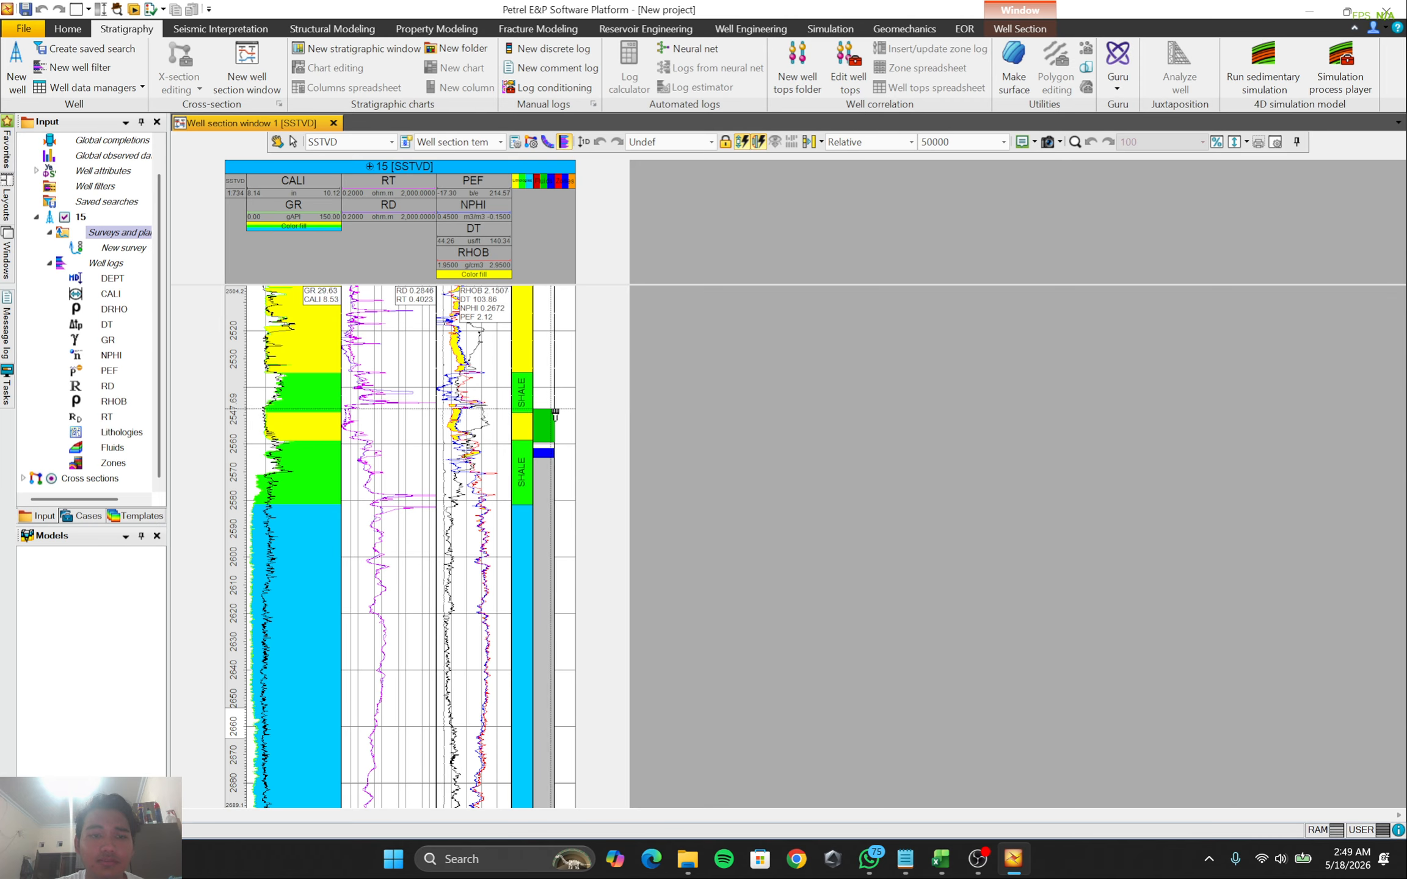
pyautogui.scroll(3, 554, 436)
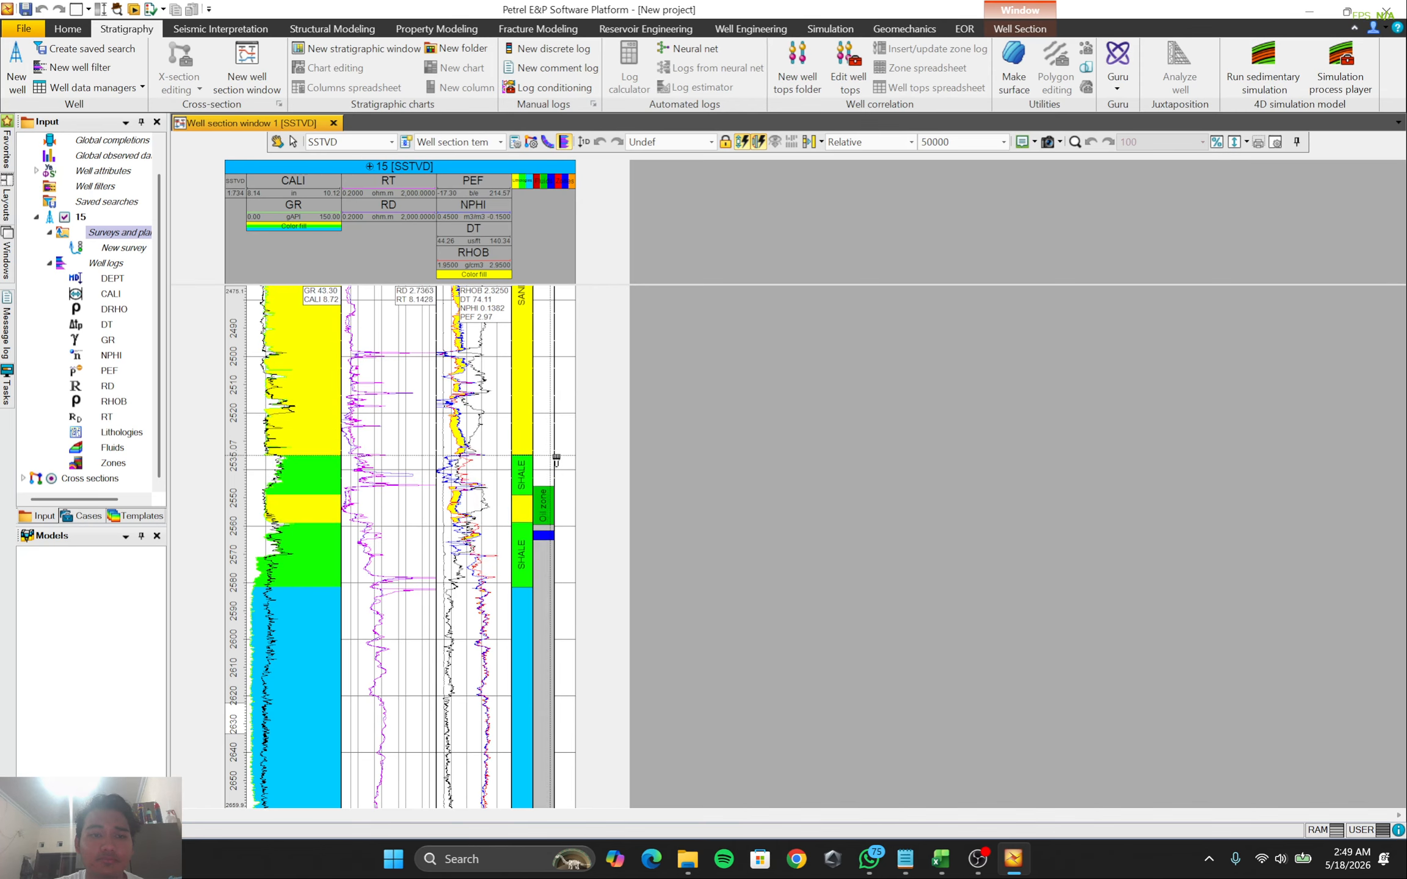
# In the Fluids log, paint oil zones at about 2519–2535, 2509–2515 and 2501–2506 SSTVD in the sandstone's lower part
pyautogui.scroll(2, 554, 458)
pyautogui.click(552, 459)
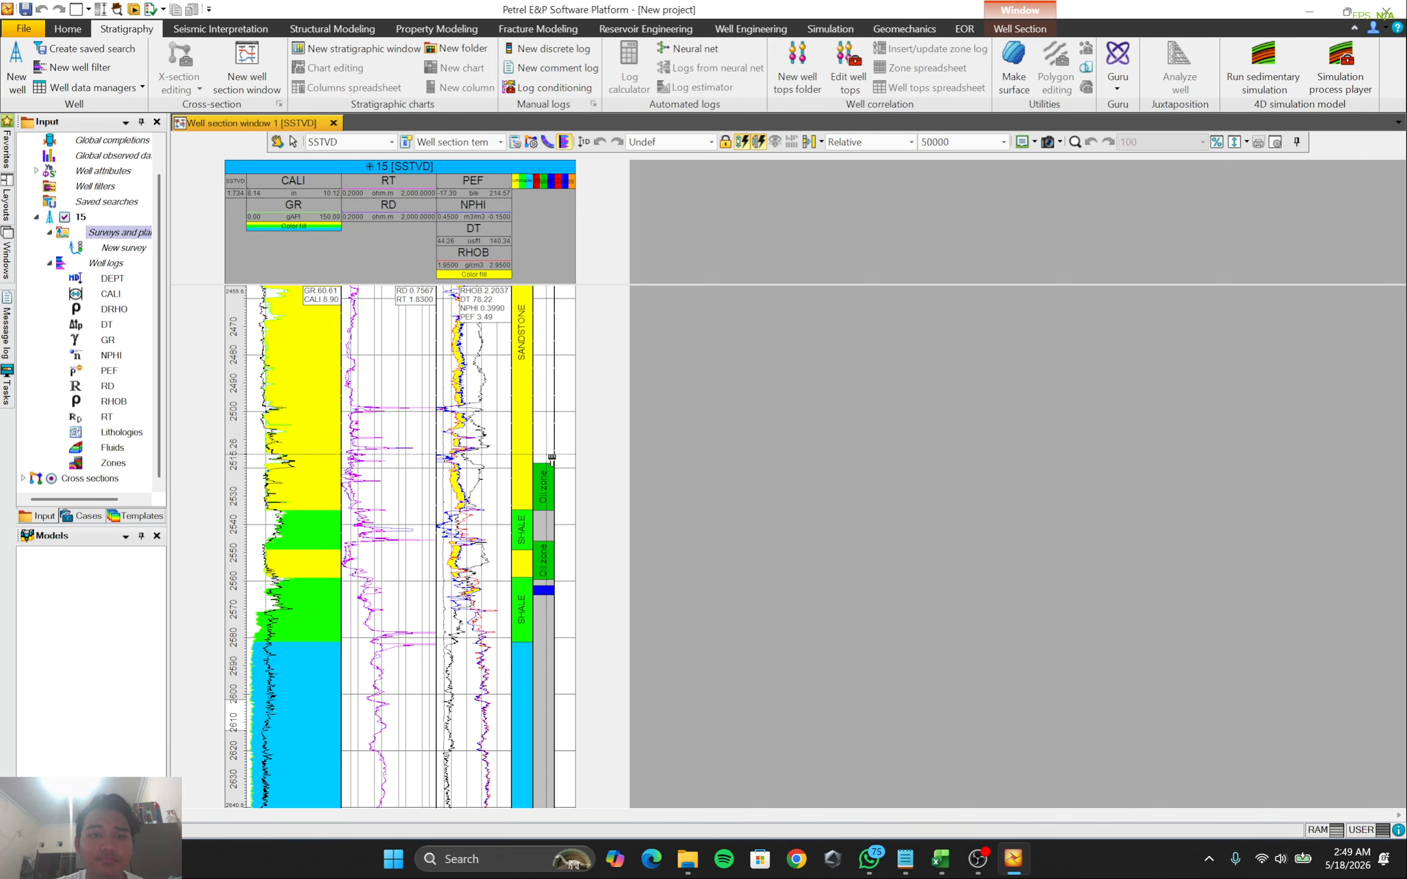
pyautogui.click(549, 443)
pyautogui.click(549, 423)
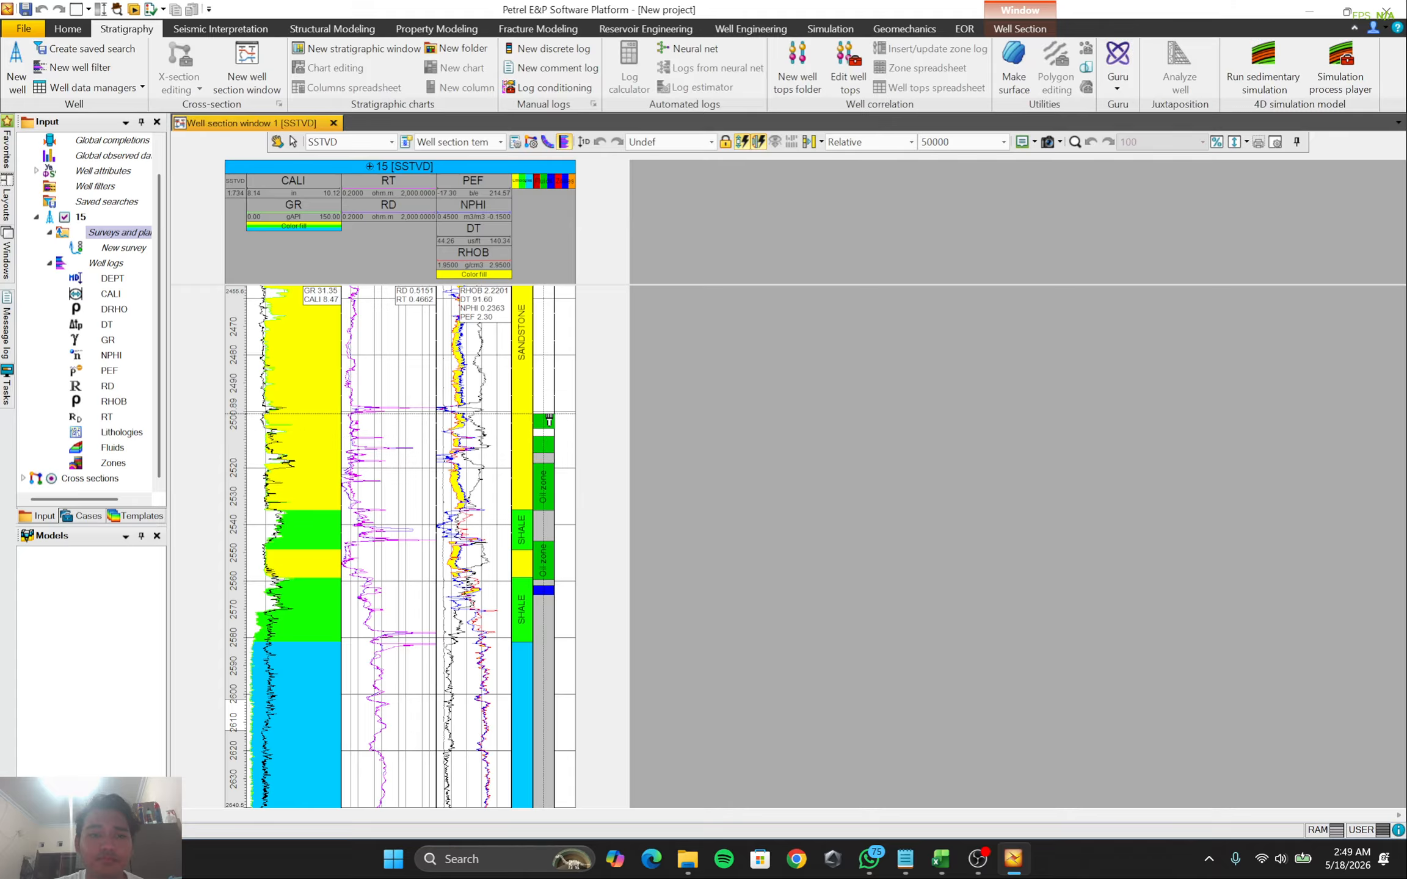
# Paint further oil zones up the same sandstone at about 2466–2498, 2460–2465, 2450–2456, 2432–2437 and 2410–2420 SSTVD
pyautogui.scroll(2, 549, 420)
pyautogui.click(548, 426)
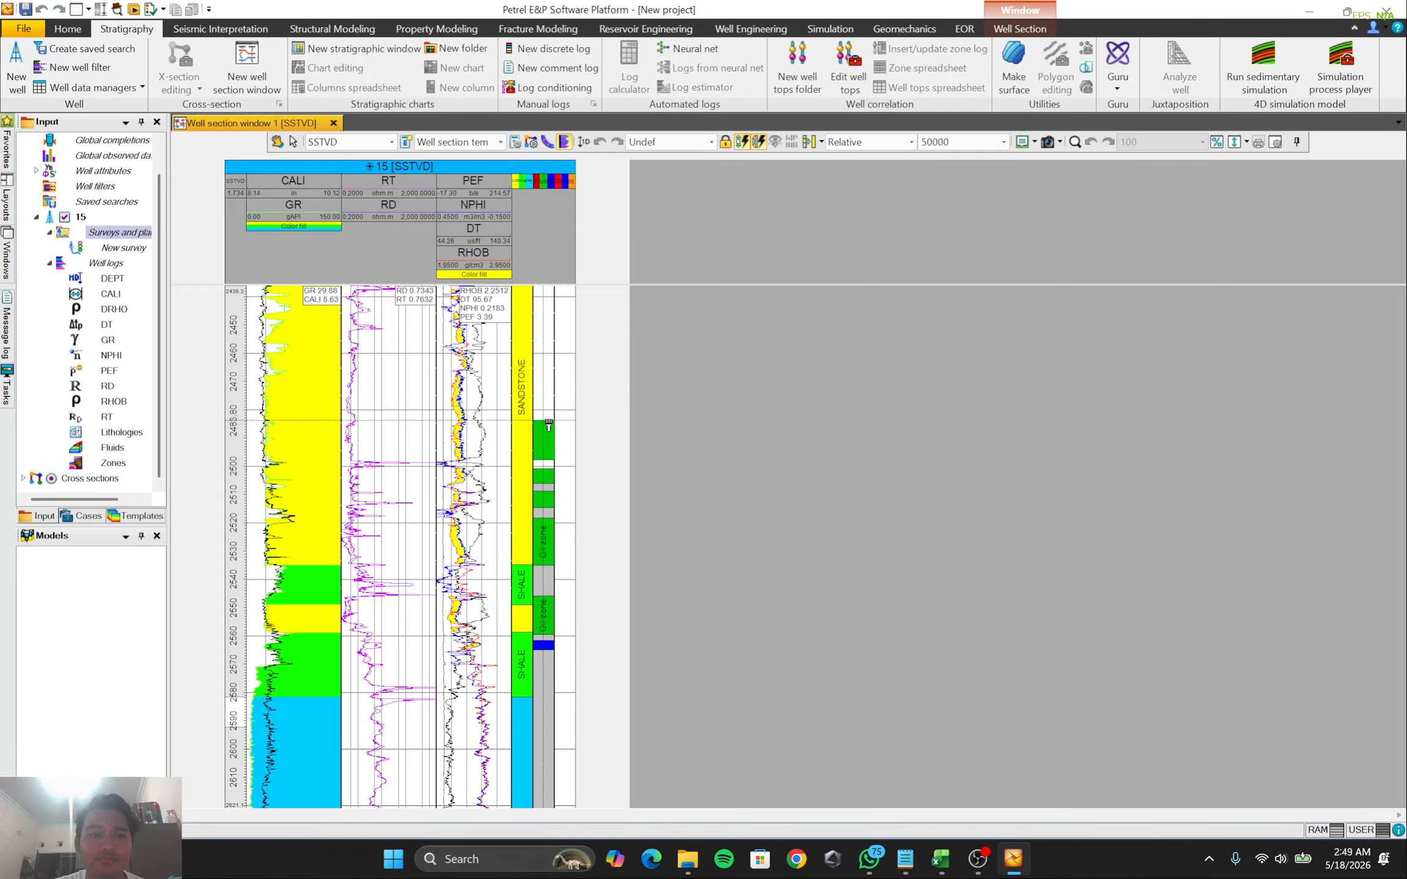
pyautogui.moveTo(548, 422); pyautogui.dragTo(548, 371)
pyautogui.scroll(1, 548, 372)
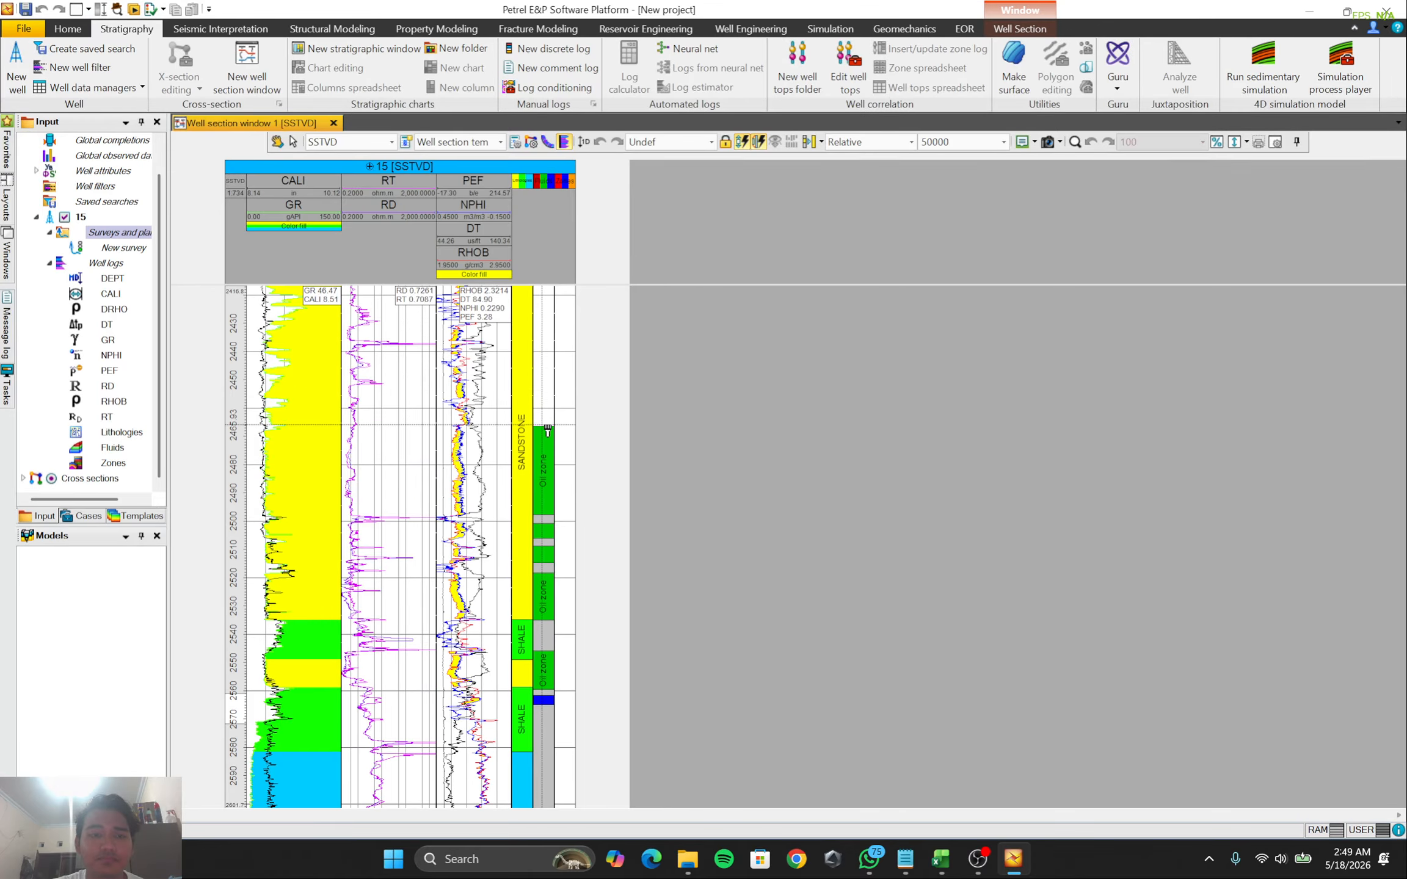
pyautogui.moveTo(547, 422); pyautogui.dragTo(543, 352)
pyautogui.scroll(3, 543, 386)
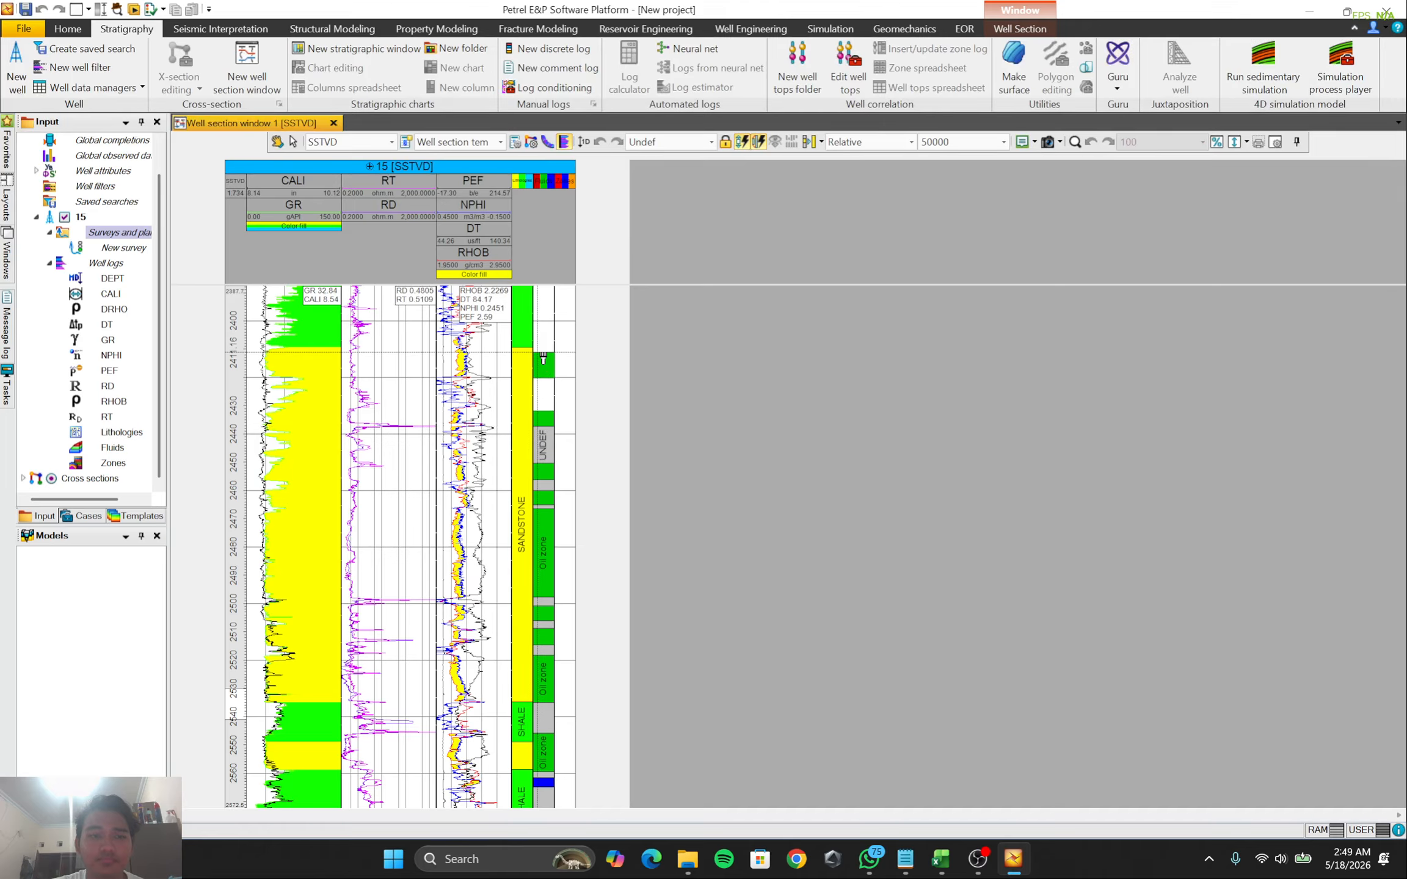
pyautogui.scroll(3, 543, 359)
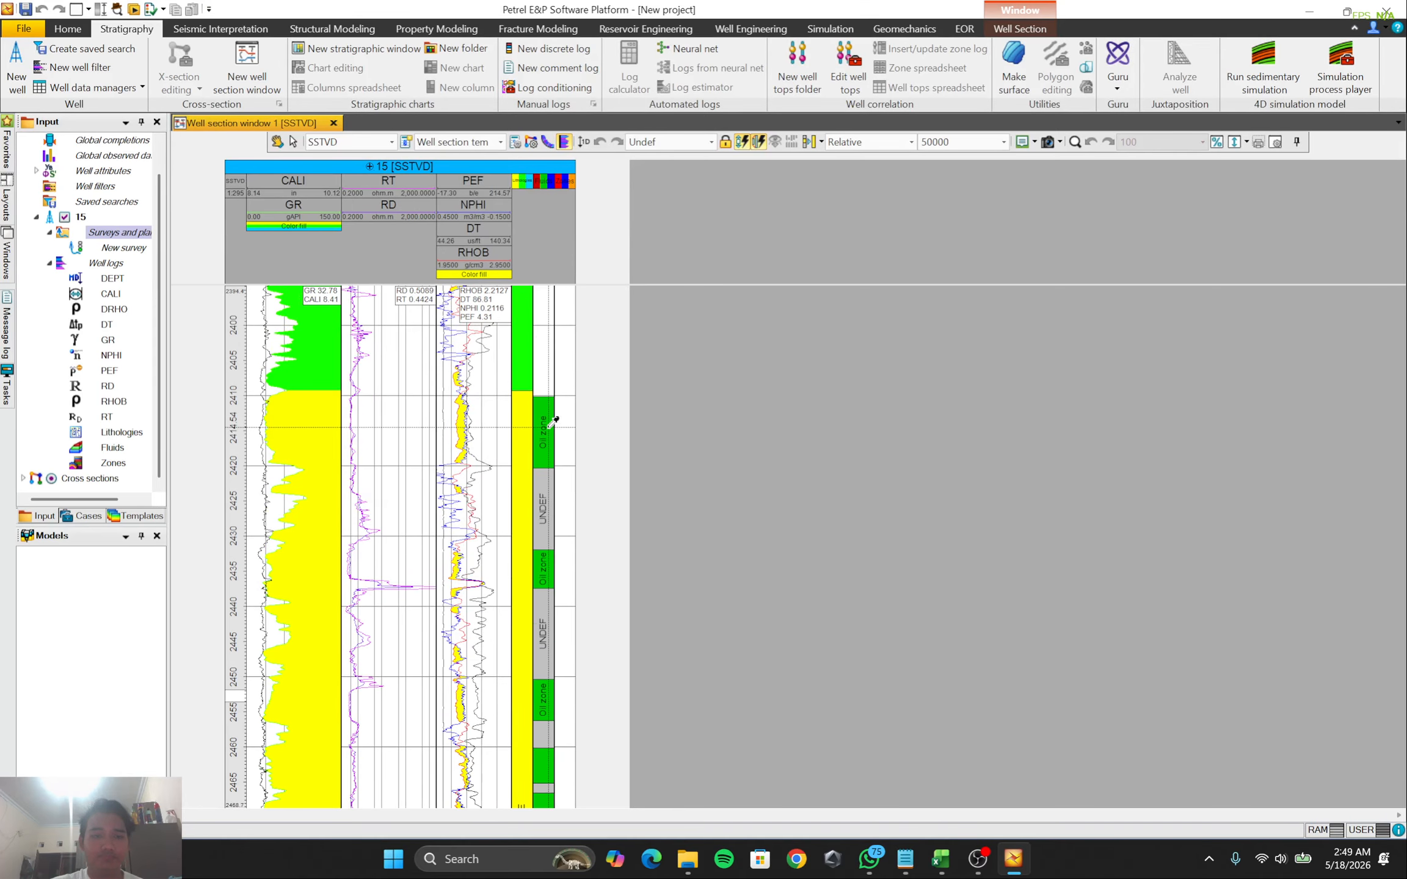
# Paint a short LST interval in the Zones log at the base of the well
pyautogui.scroll(-5, 553, 421)
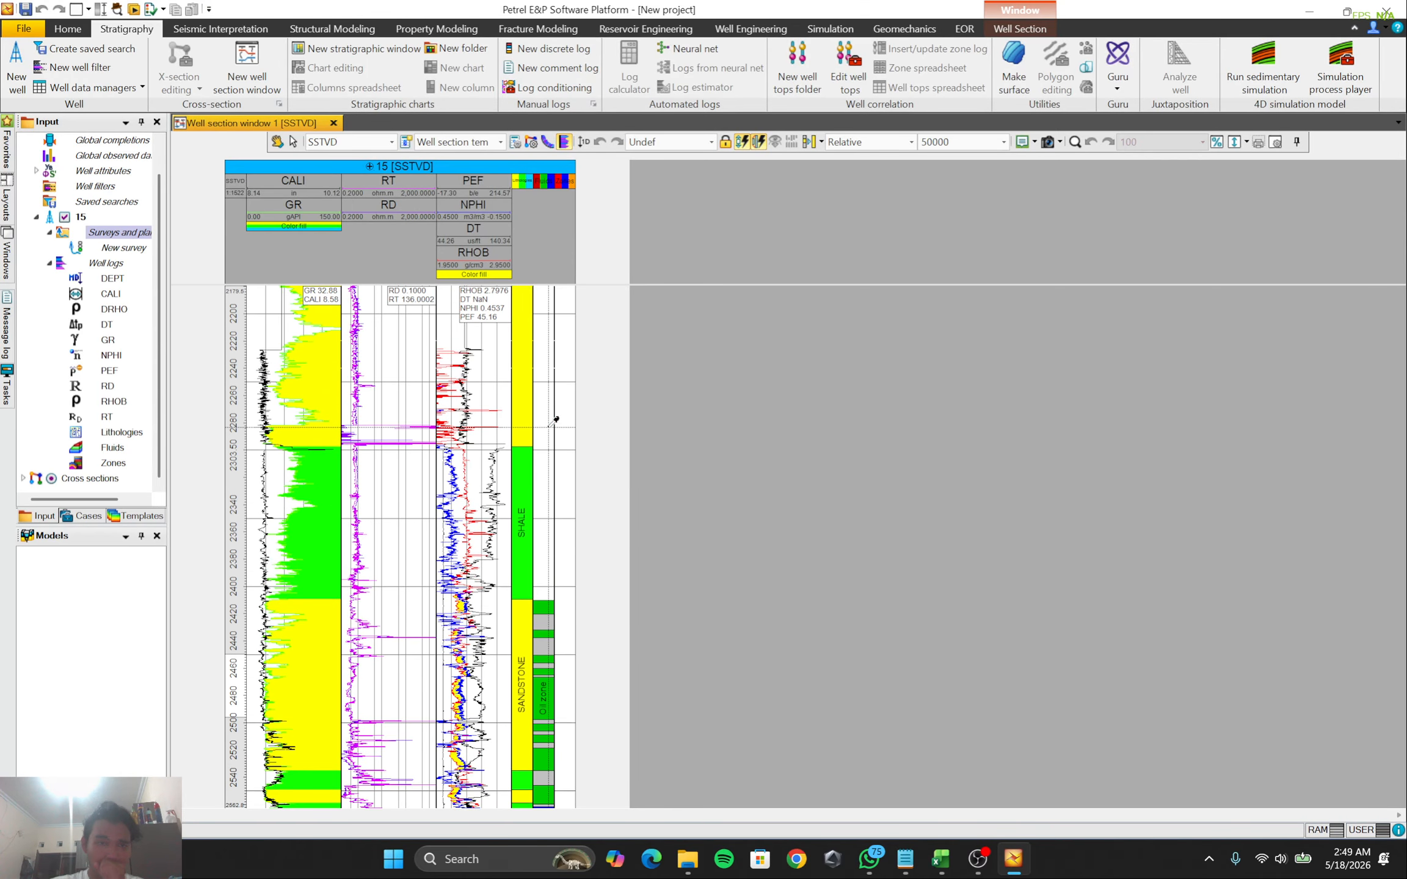
pyautogui.scroll(-3, 556, 420)
pyautogui.scroll(-2, 571, 427)
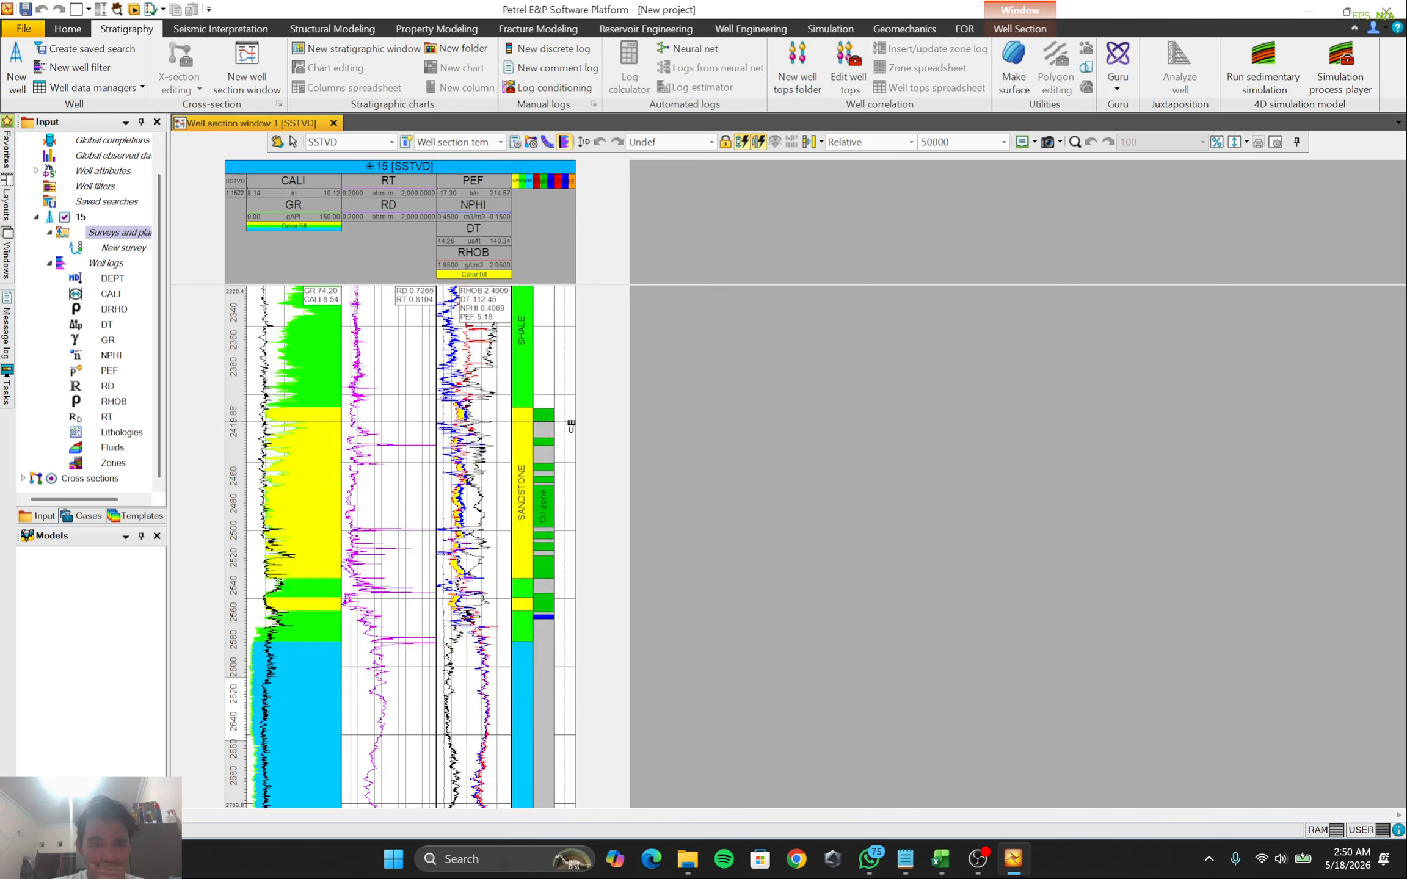
pyautogui.scroll(-3, 431, 551)
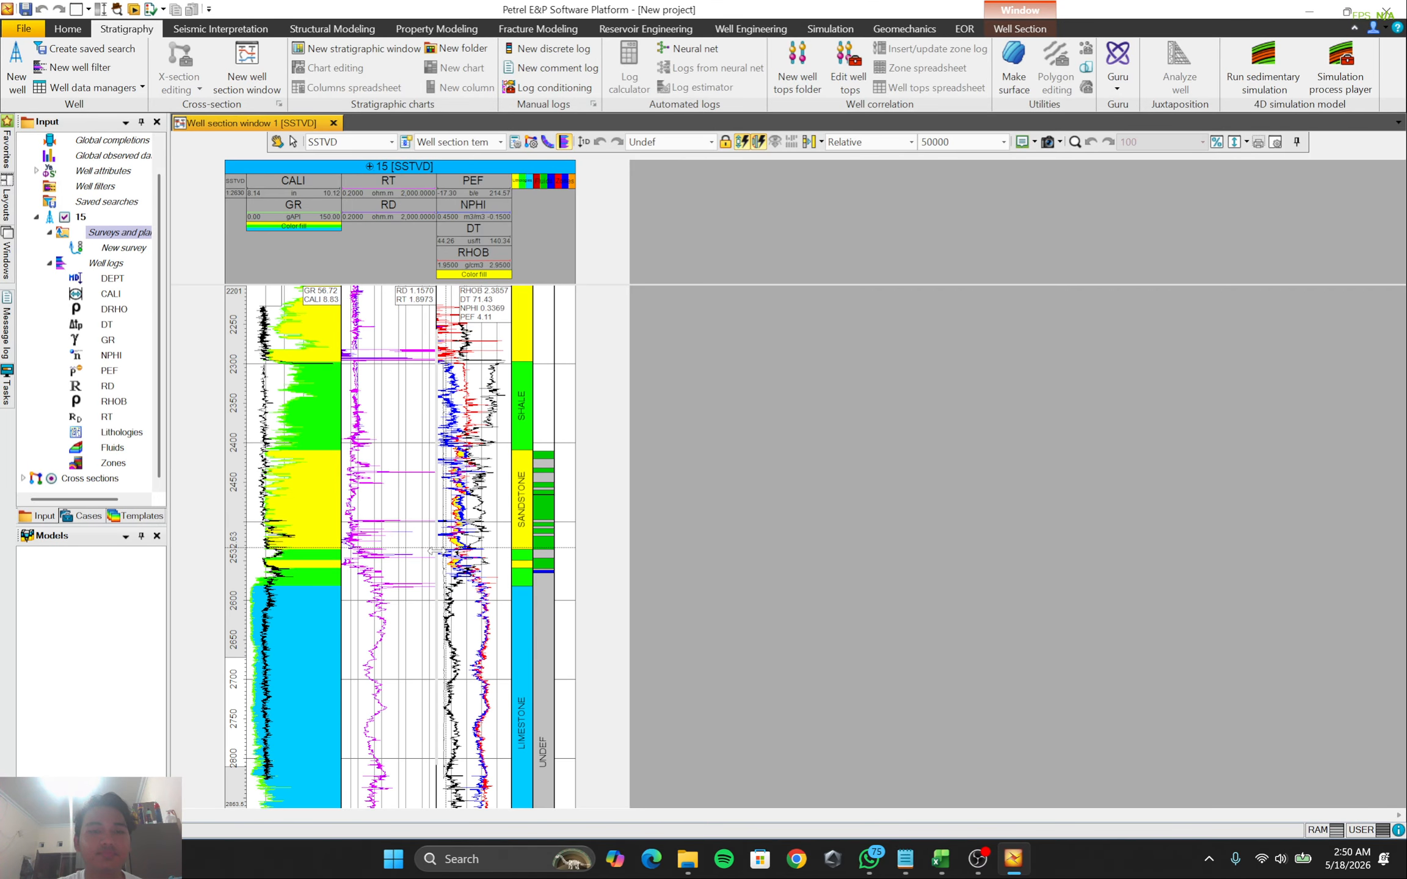
pyautogui.scroll(-4, 433, 550)
pyautogui.scroll(-4, 432, 552)
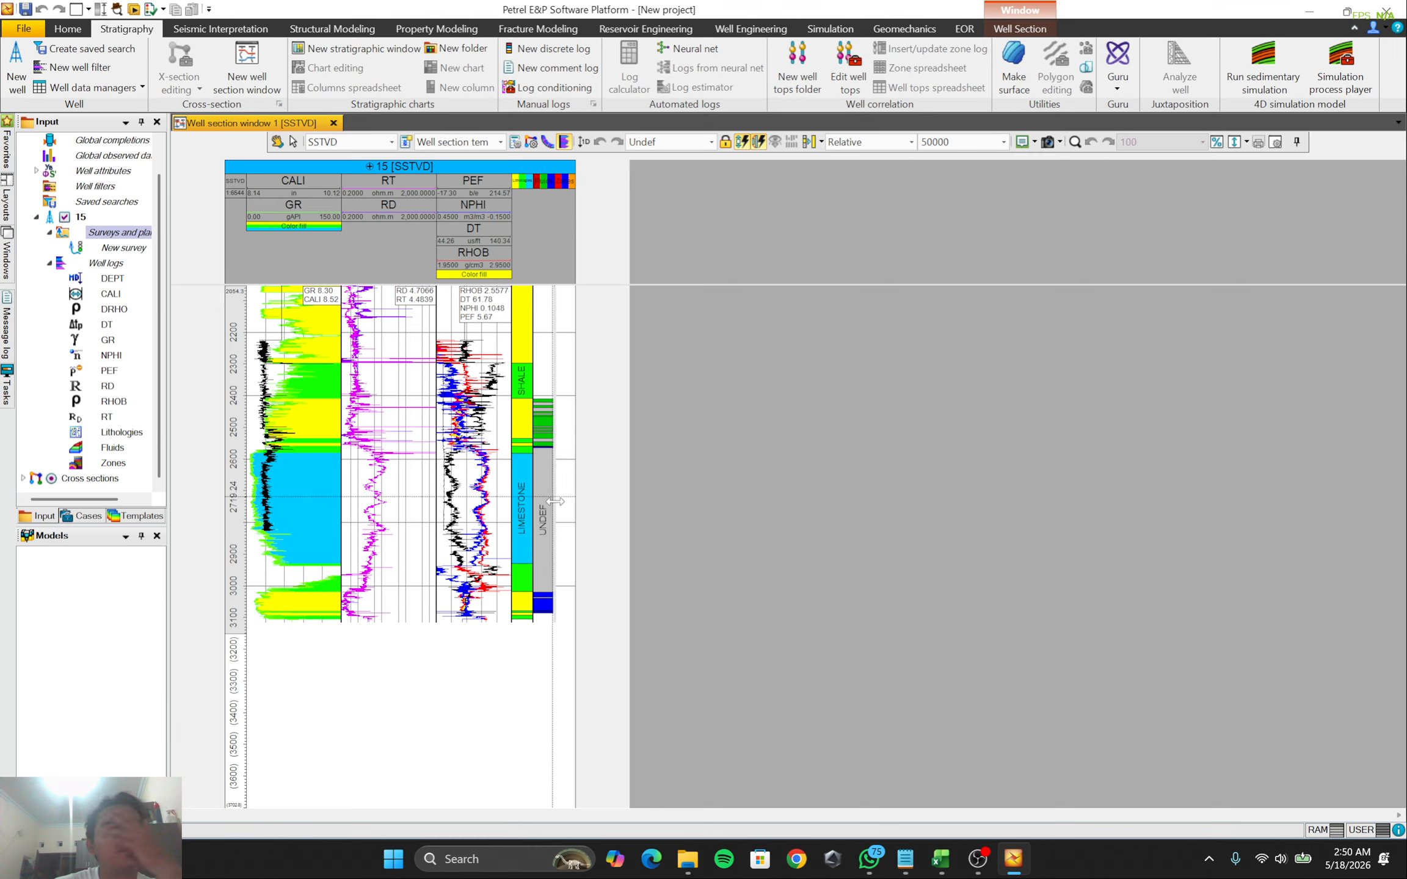
pyautogui.rightClick(564, 618)
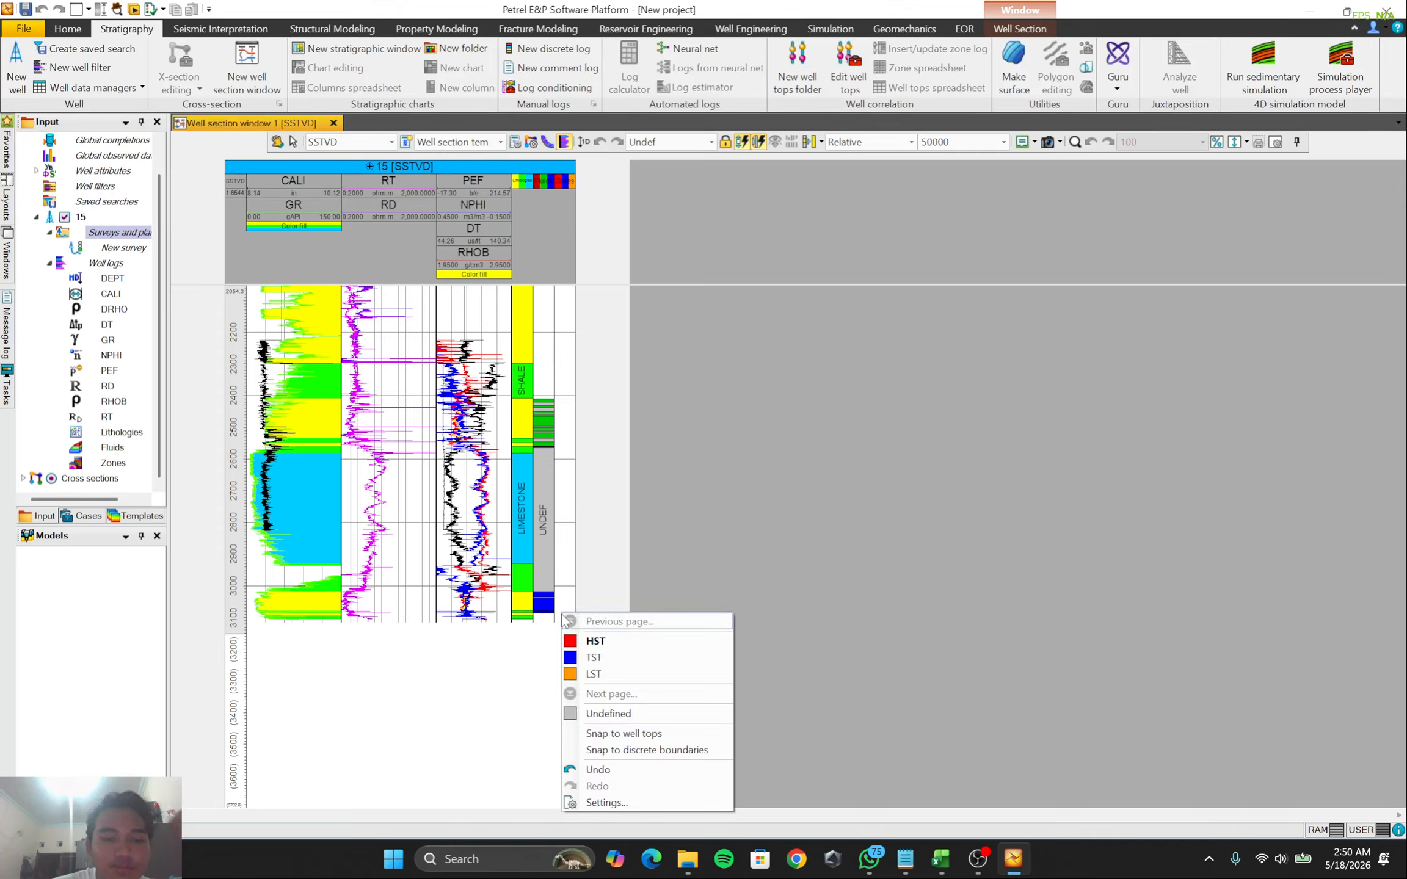
pyautogui.click(668, 673)
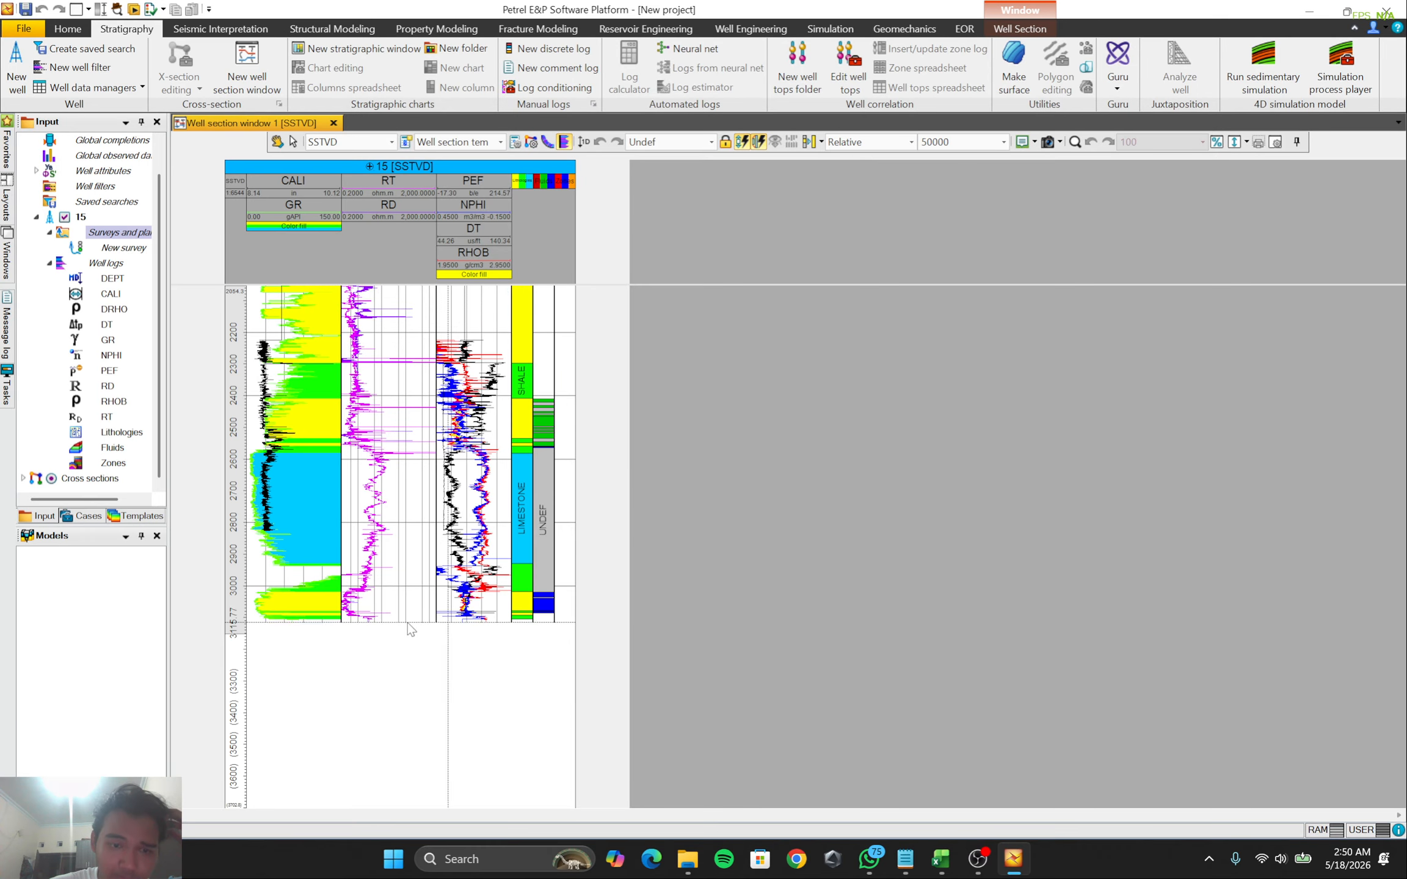
pyautogui.moveTo(564, 620)
pyautogui.mouseDown()
pyautogui.moveTo(561, 572)
pyautogui.moveTo(558, 607)
pyautogui.mouseUp()
# In the Zones log, paint TST from the well base up to about 2935 SSTVD and HST above it up to about 2575 SSTVD
pyautogui.rightClick(562, 611)
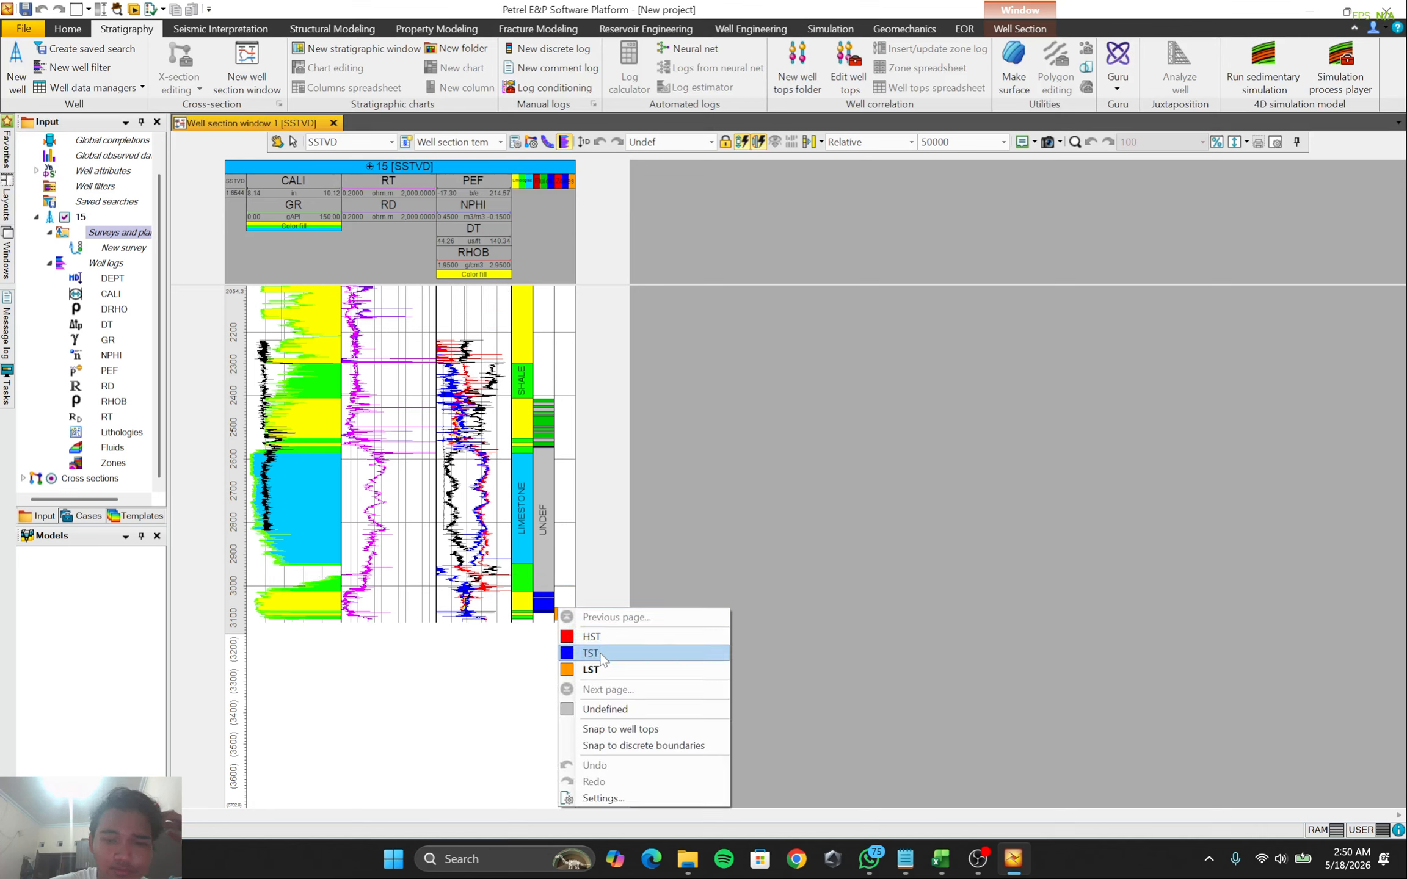
pyautogui.click(592, 669)
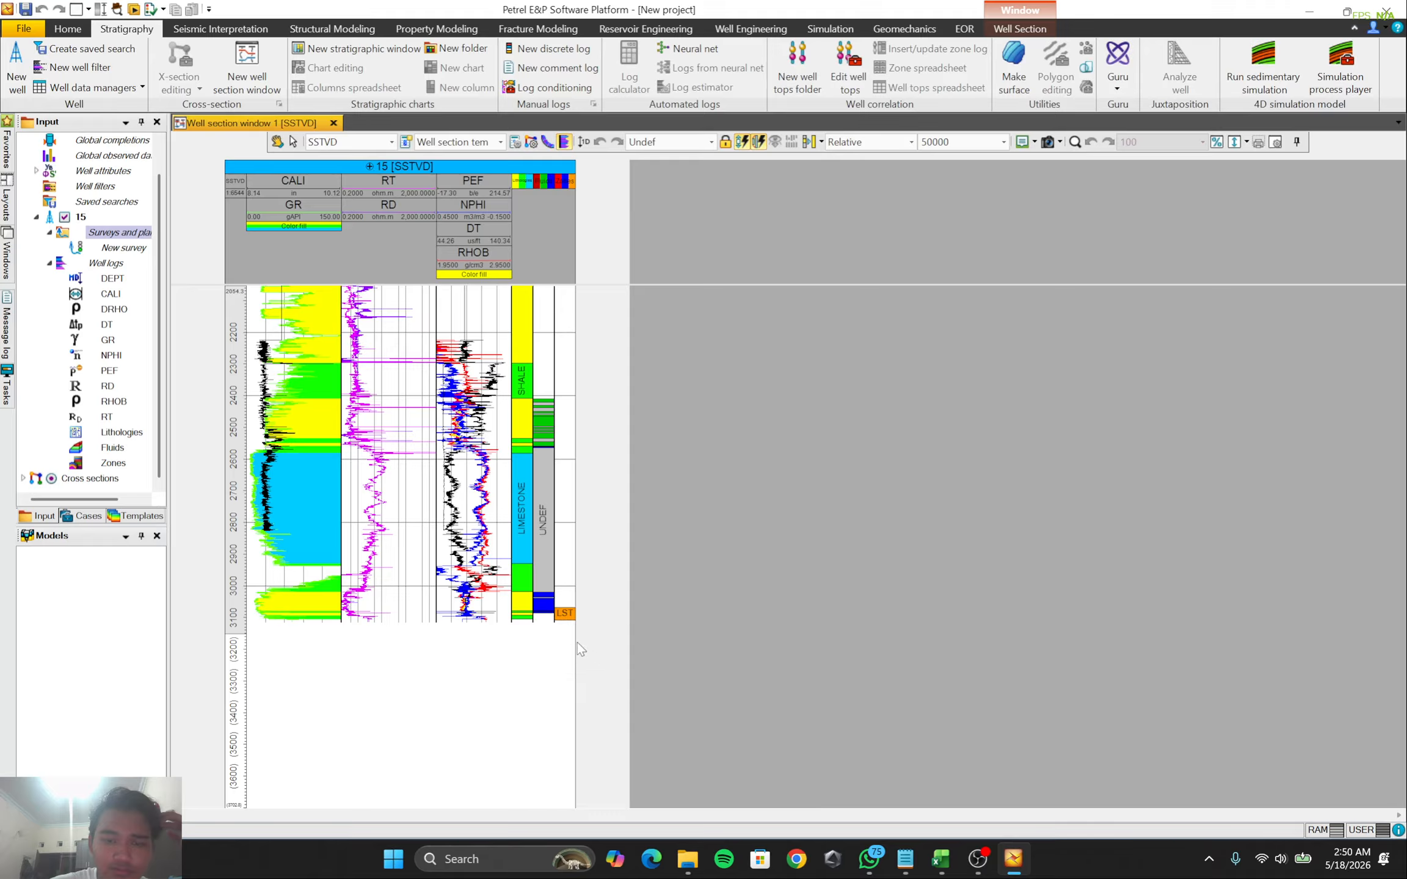
pyautogui.moveTo(566, 617); pyautogui.dragTo(563, 559)
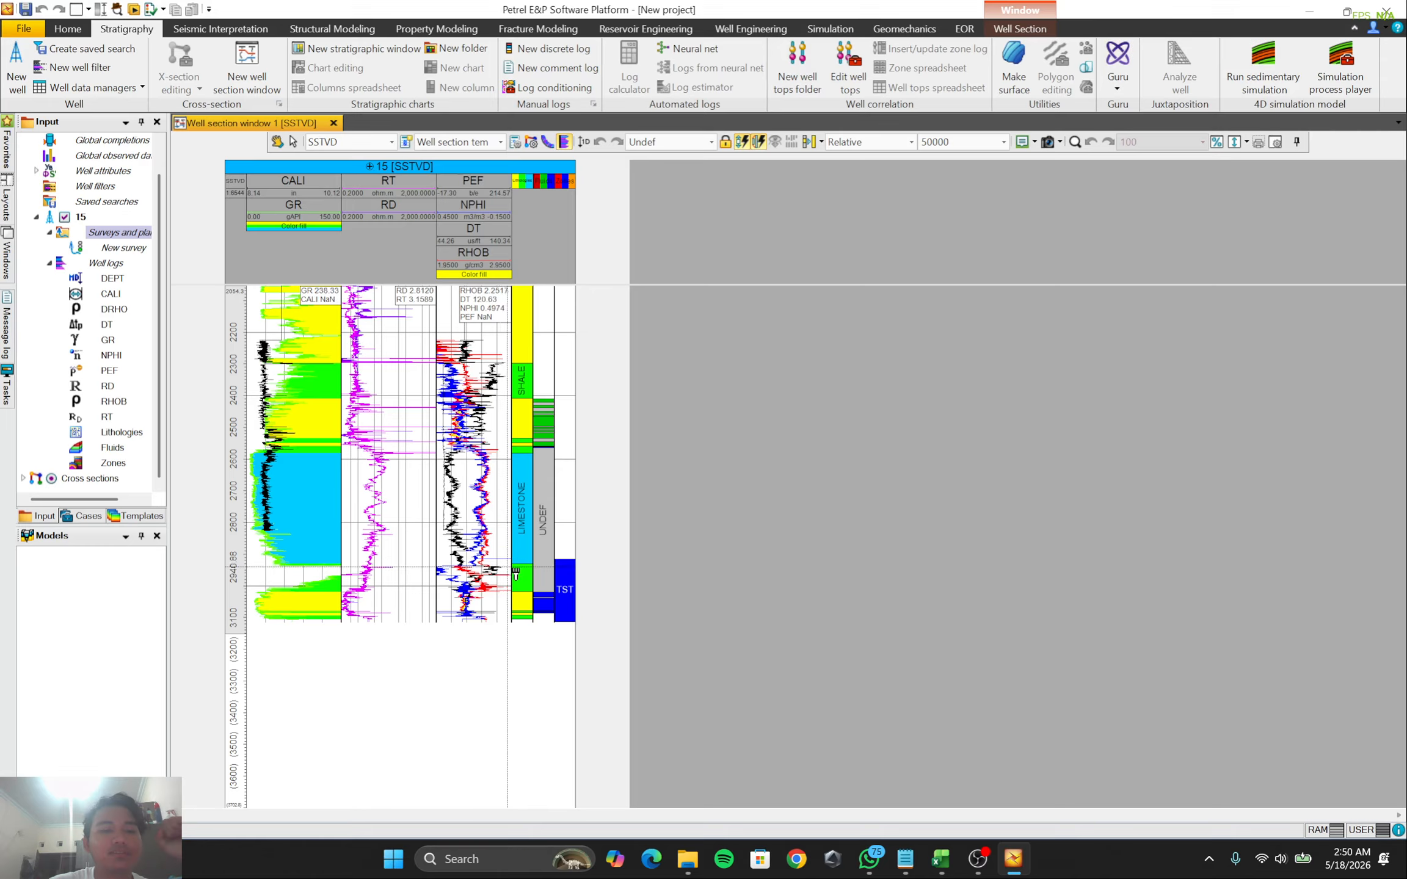
pyautogui.rightClick(574, 569)
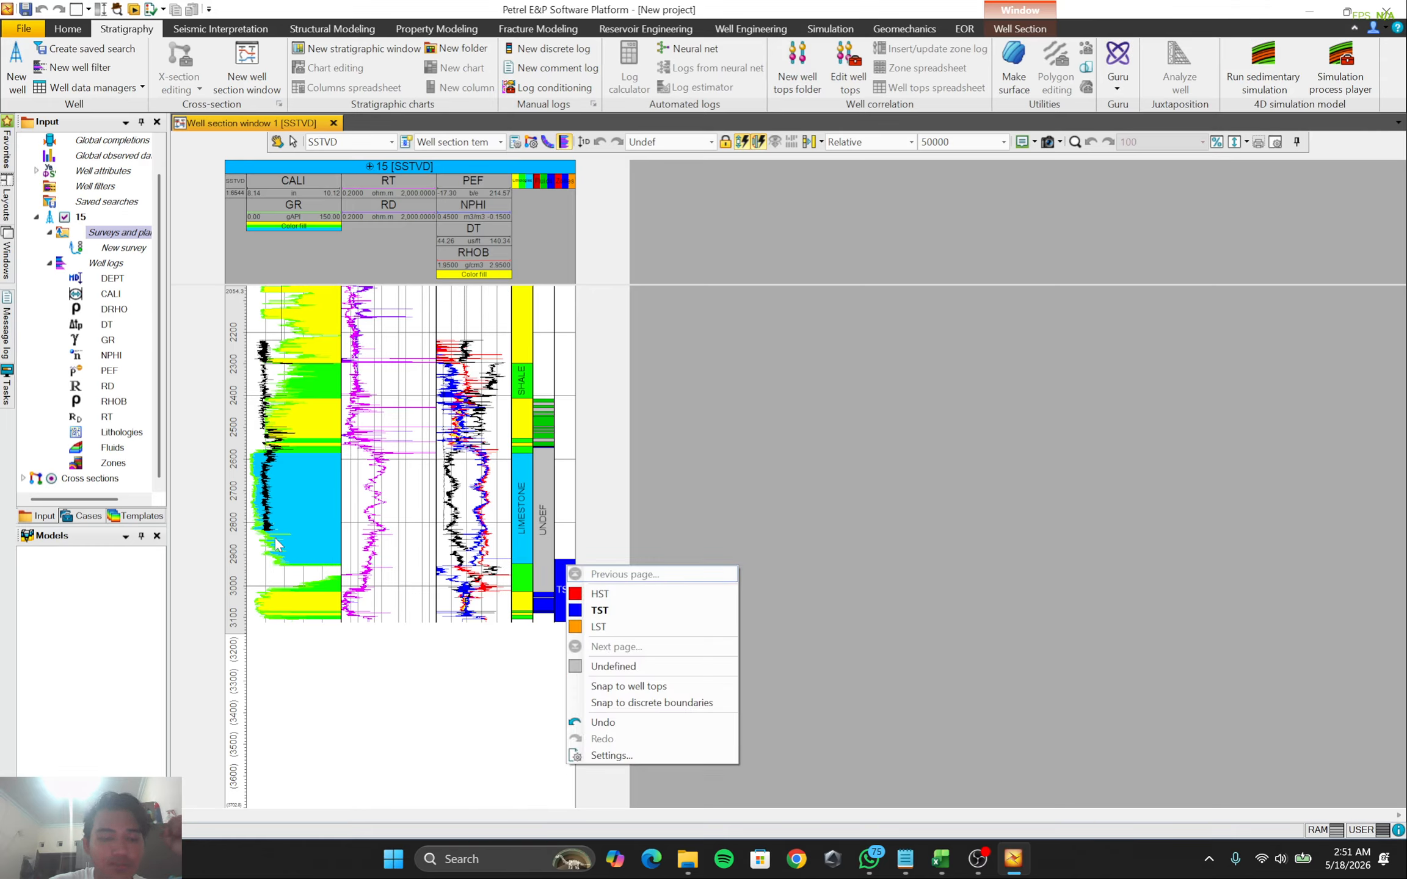
pyautogui.click(603, 595)
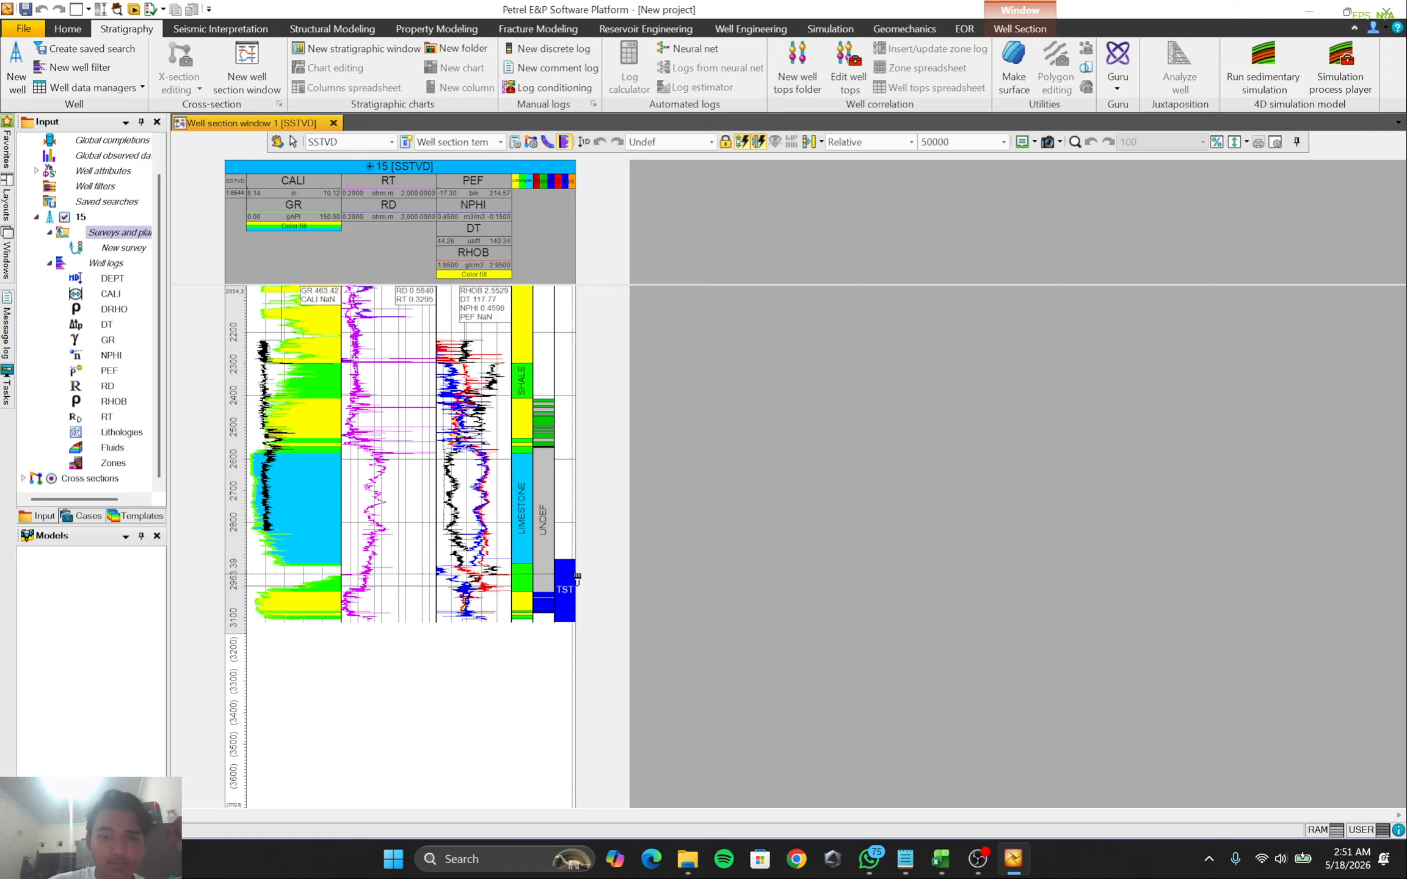
pyautogui.moveTo(565, 565); pyautogui.dragTo(552, 450)
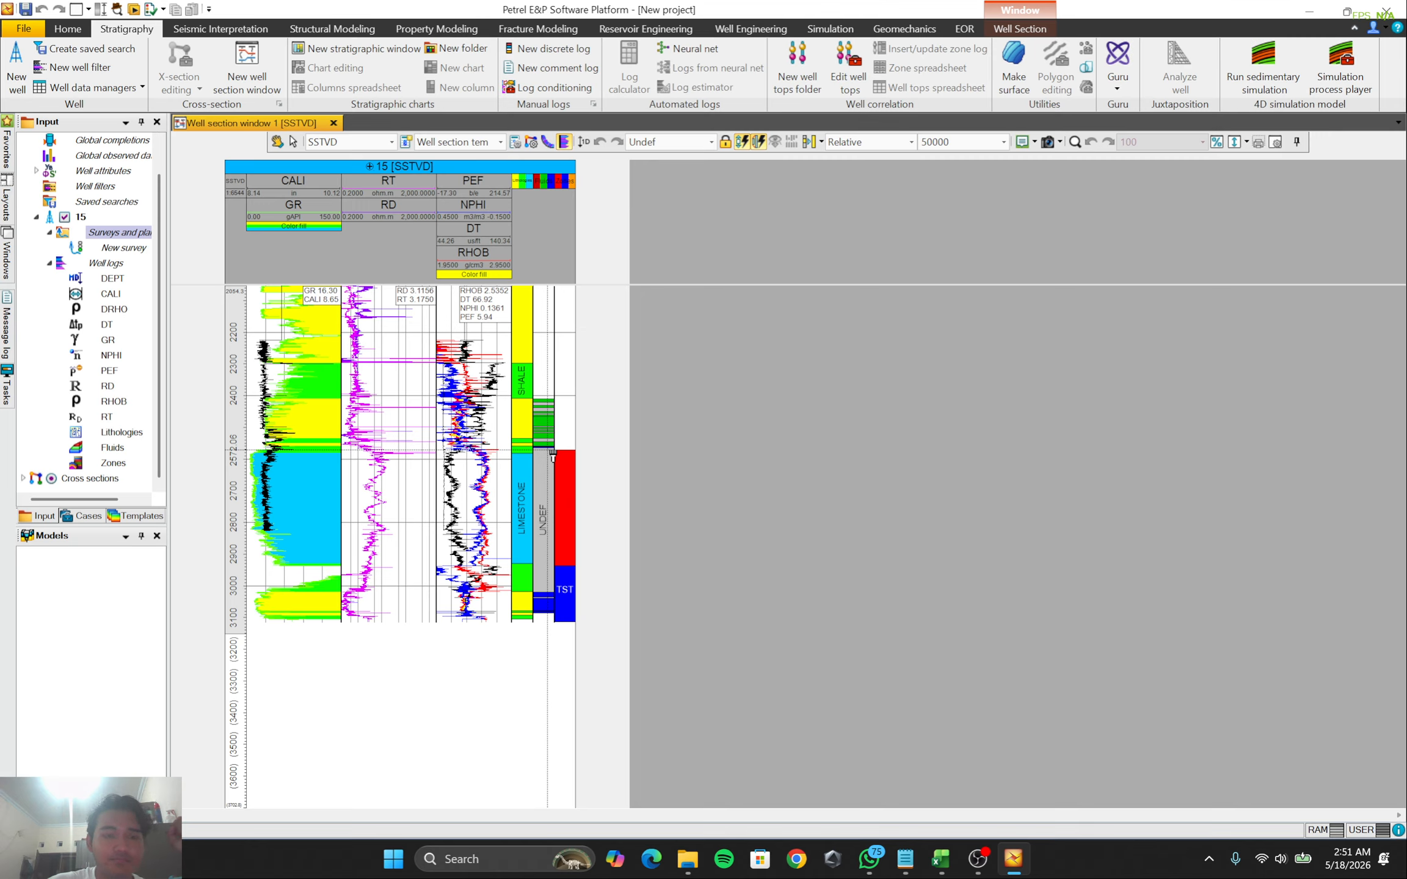
# Paint a TST interval in the Zones log from about 2575 up to the shale top at about 2300 SSTVD
pyautogui.scroll(5, 553, 476)
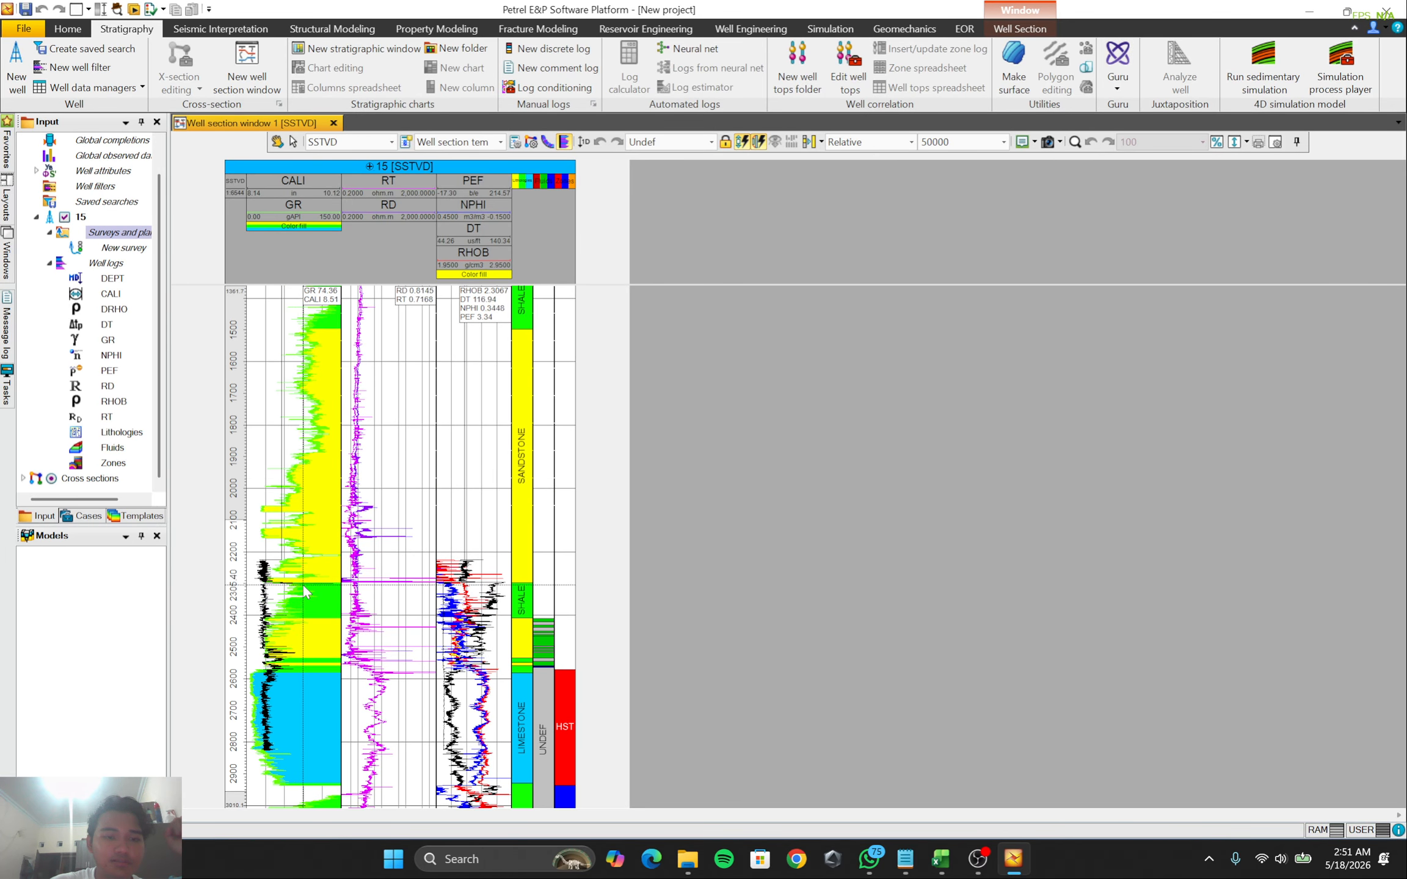
pyautogui.rightClick(567, 639)
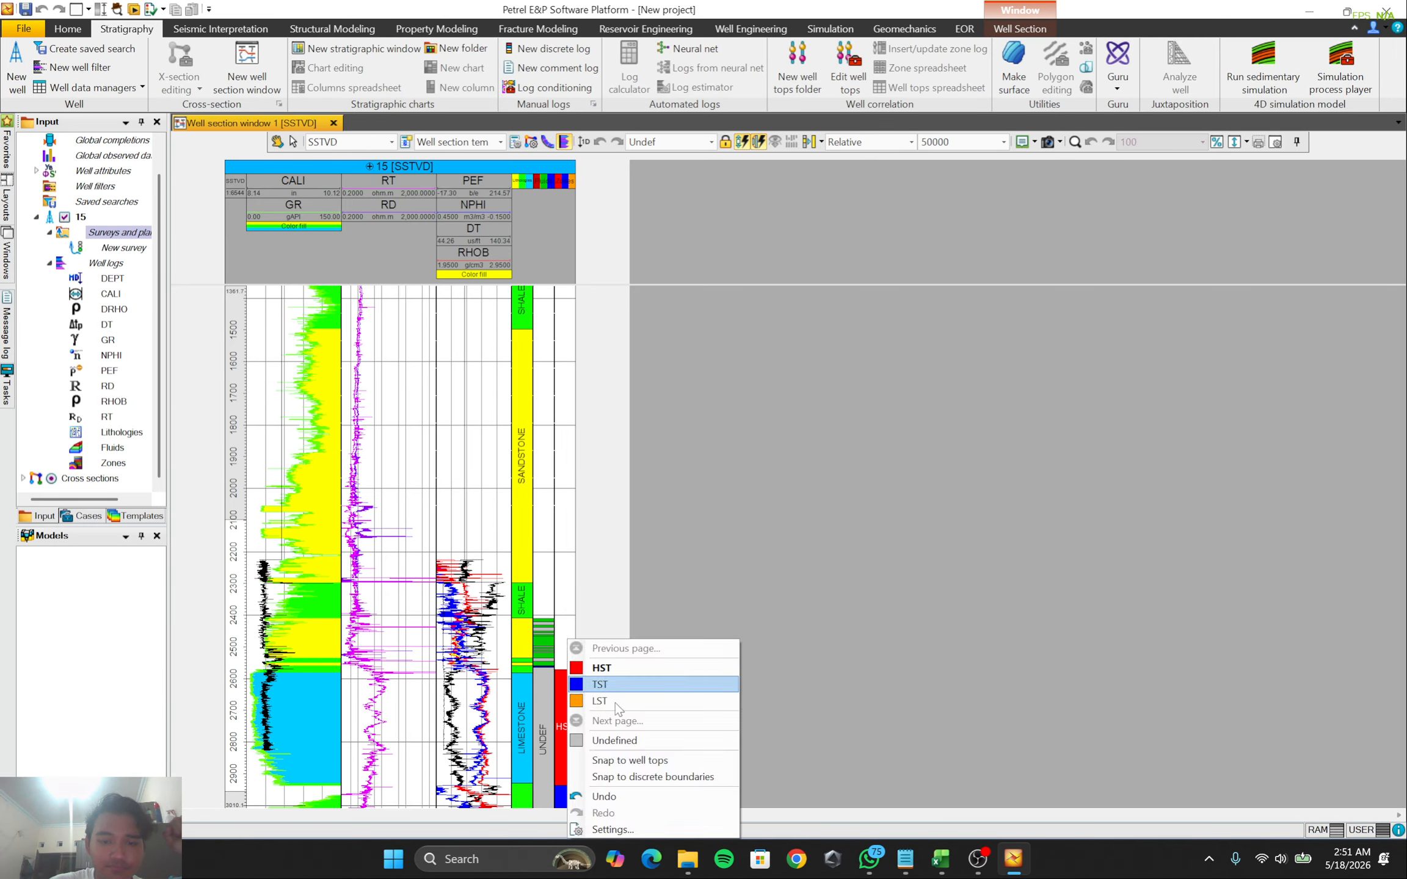
pyautogui.click(622, 685)
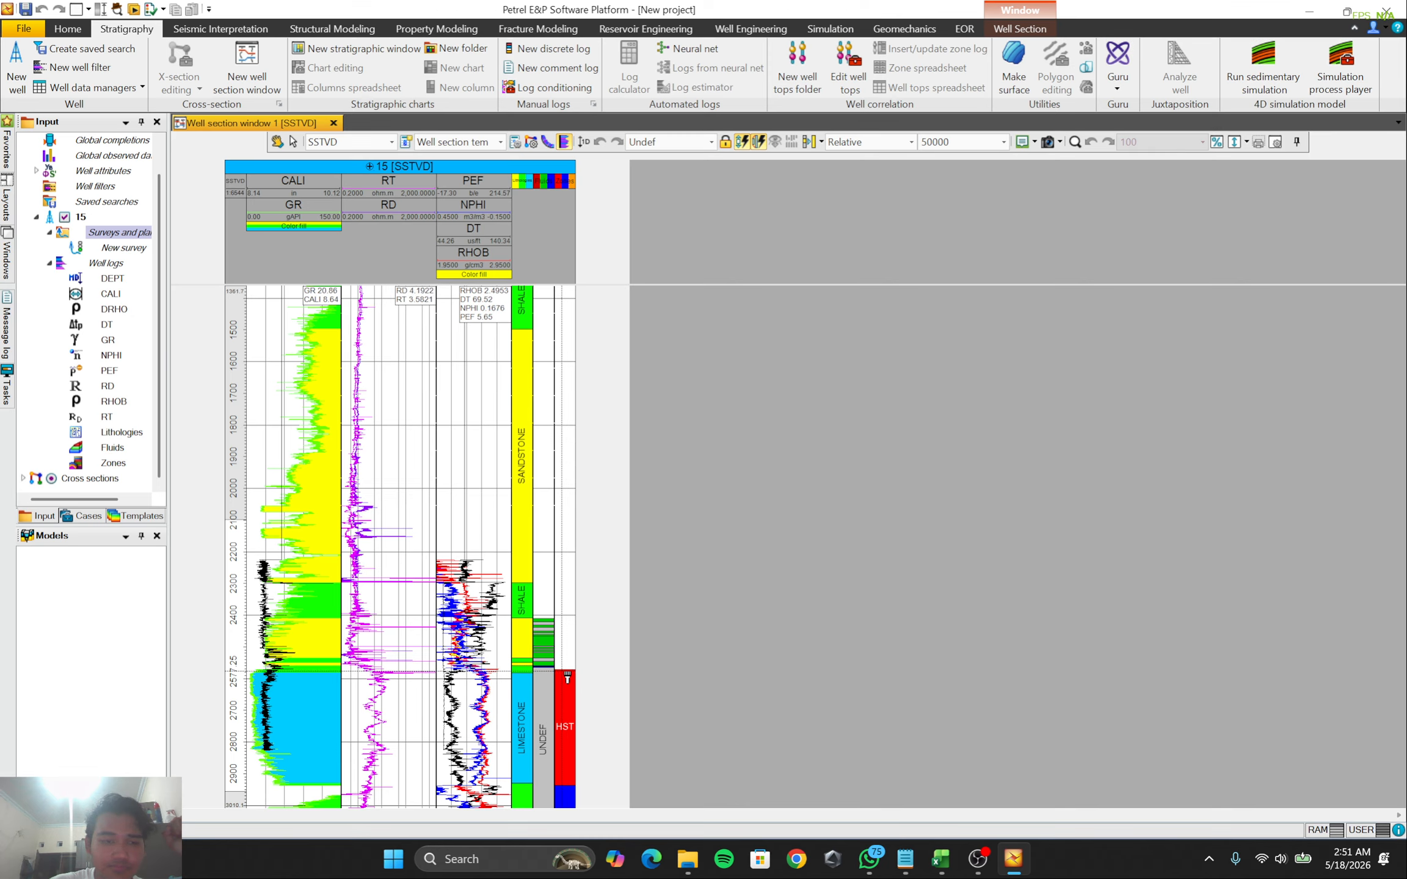
pyautogui.moveTo(565, 656); pyautogui.dragTo(562, 586)
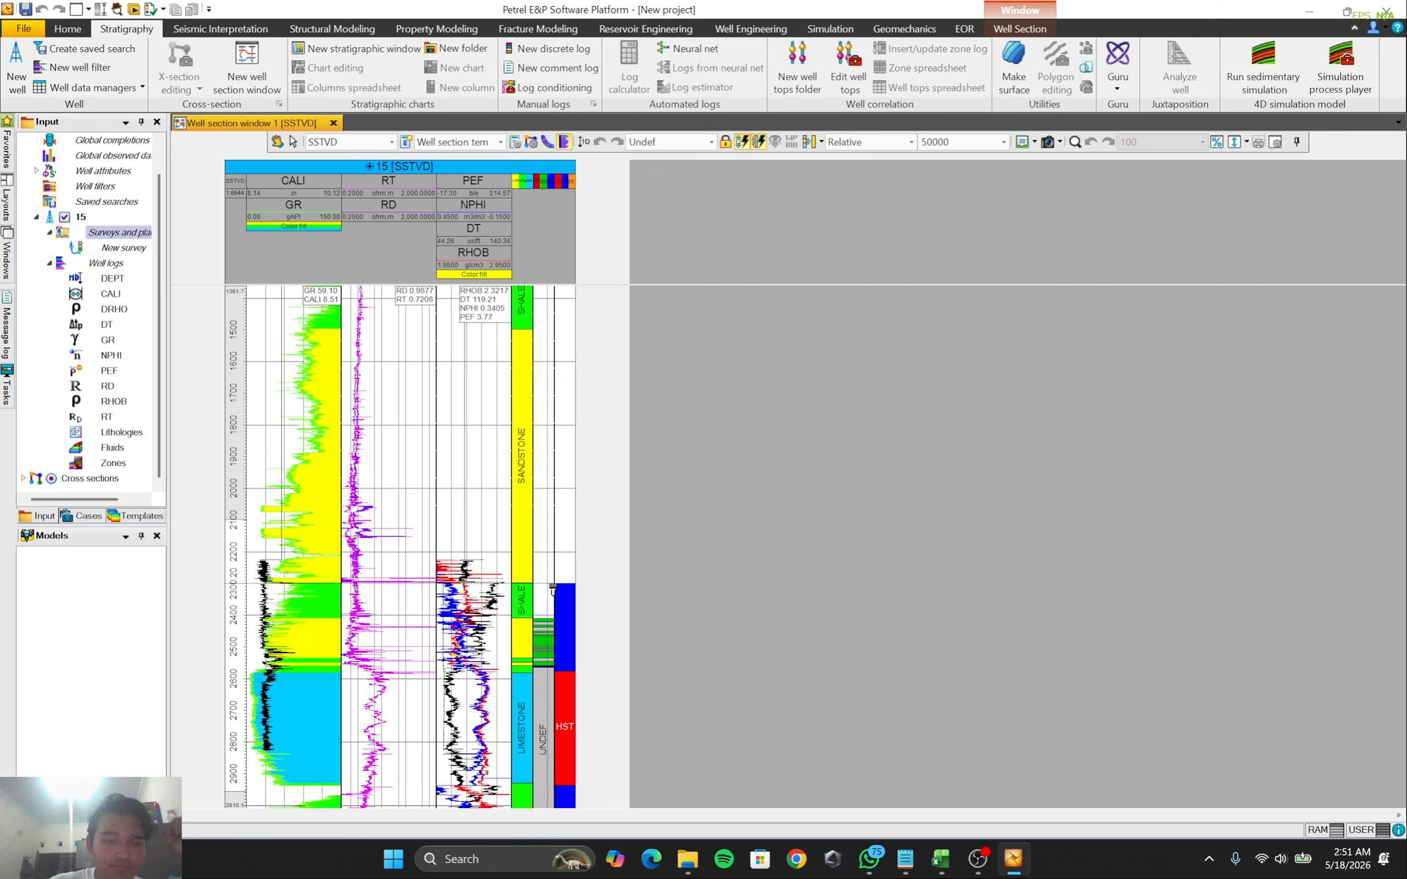
# Paint an HST interval in the Zones log from about 2300 up to about 1910 SSTVD
pyautogui.scroll(2, 553, 587)
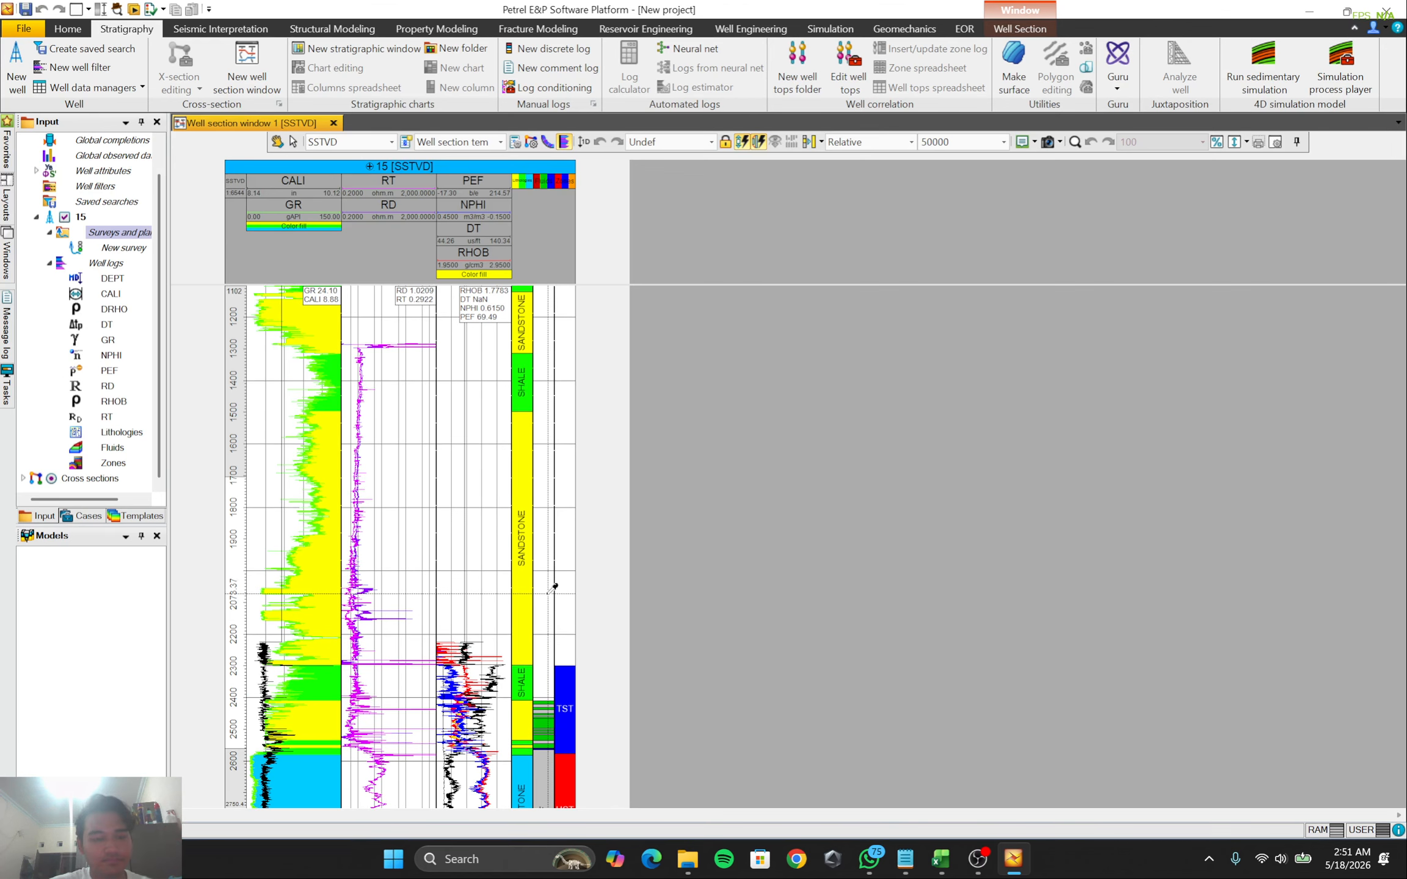
pyautogui.scroll(-5, 553, 588)
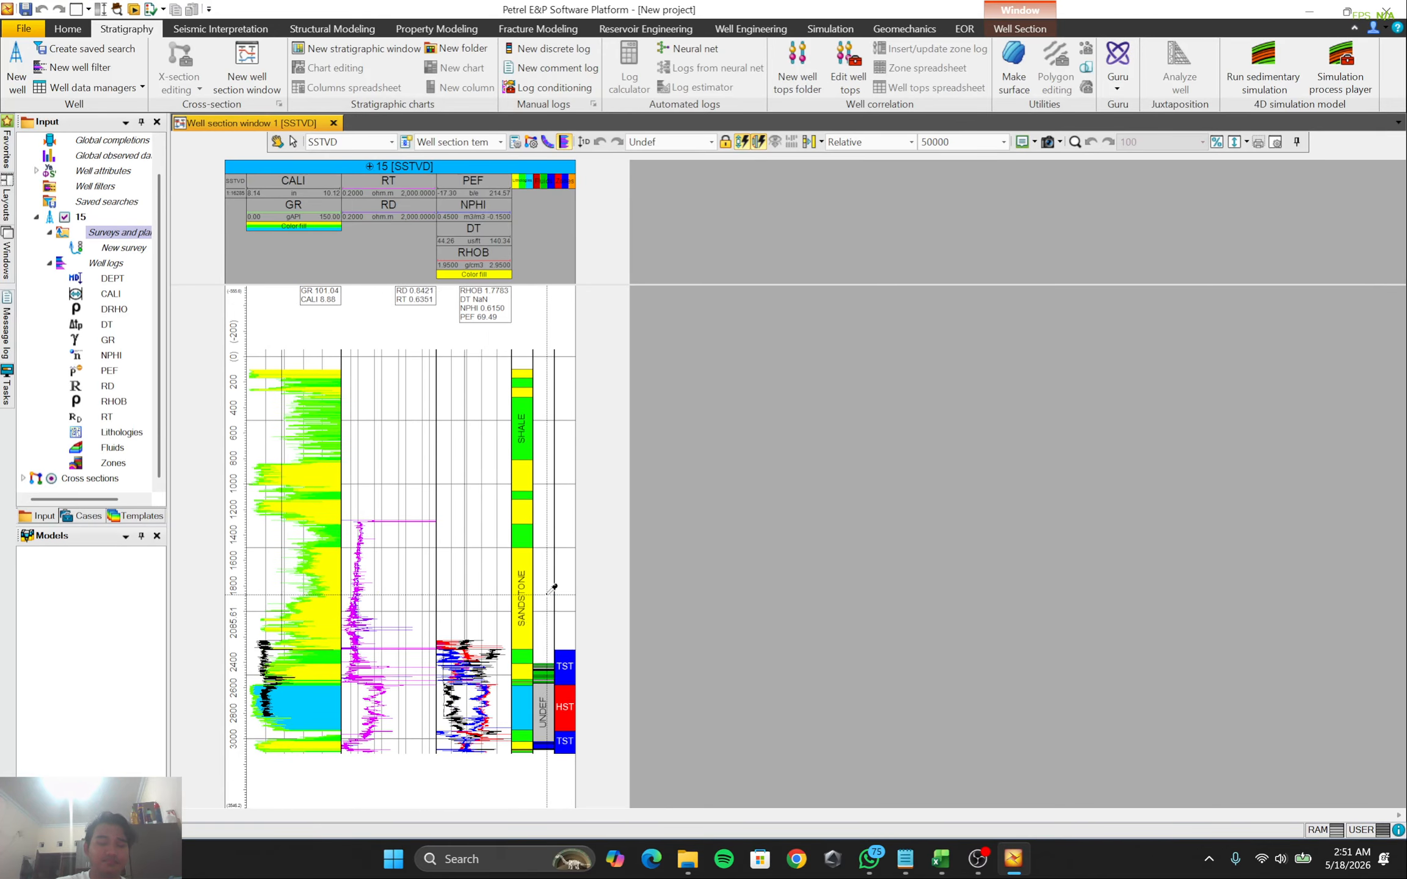
pyautogui.scroll(-2, 547, 595)
pyautogui.scroll(1, 555, 595)
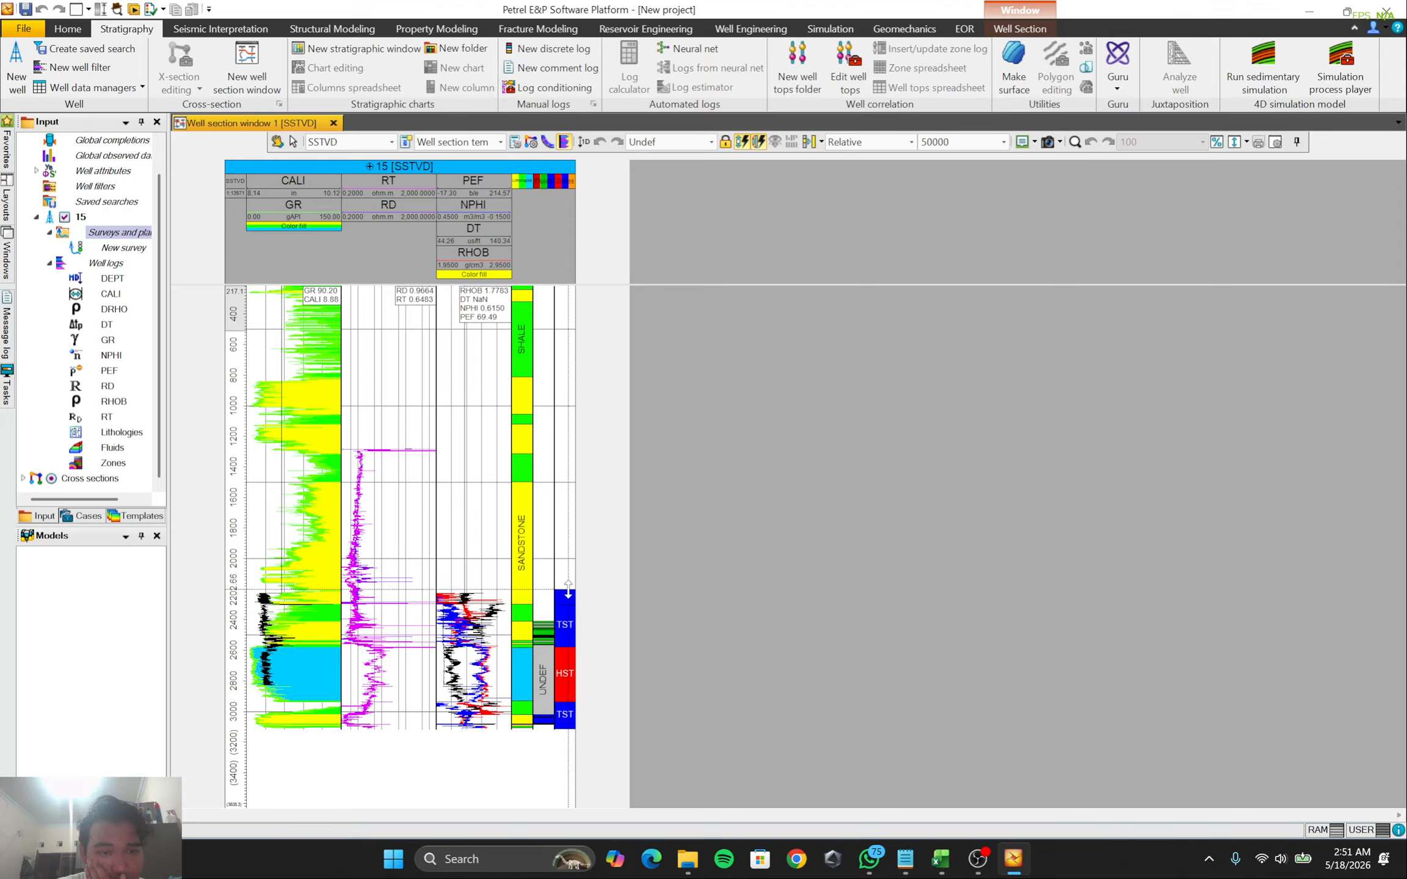
pyautogui.rightClick(568, 604)
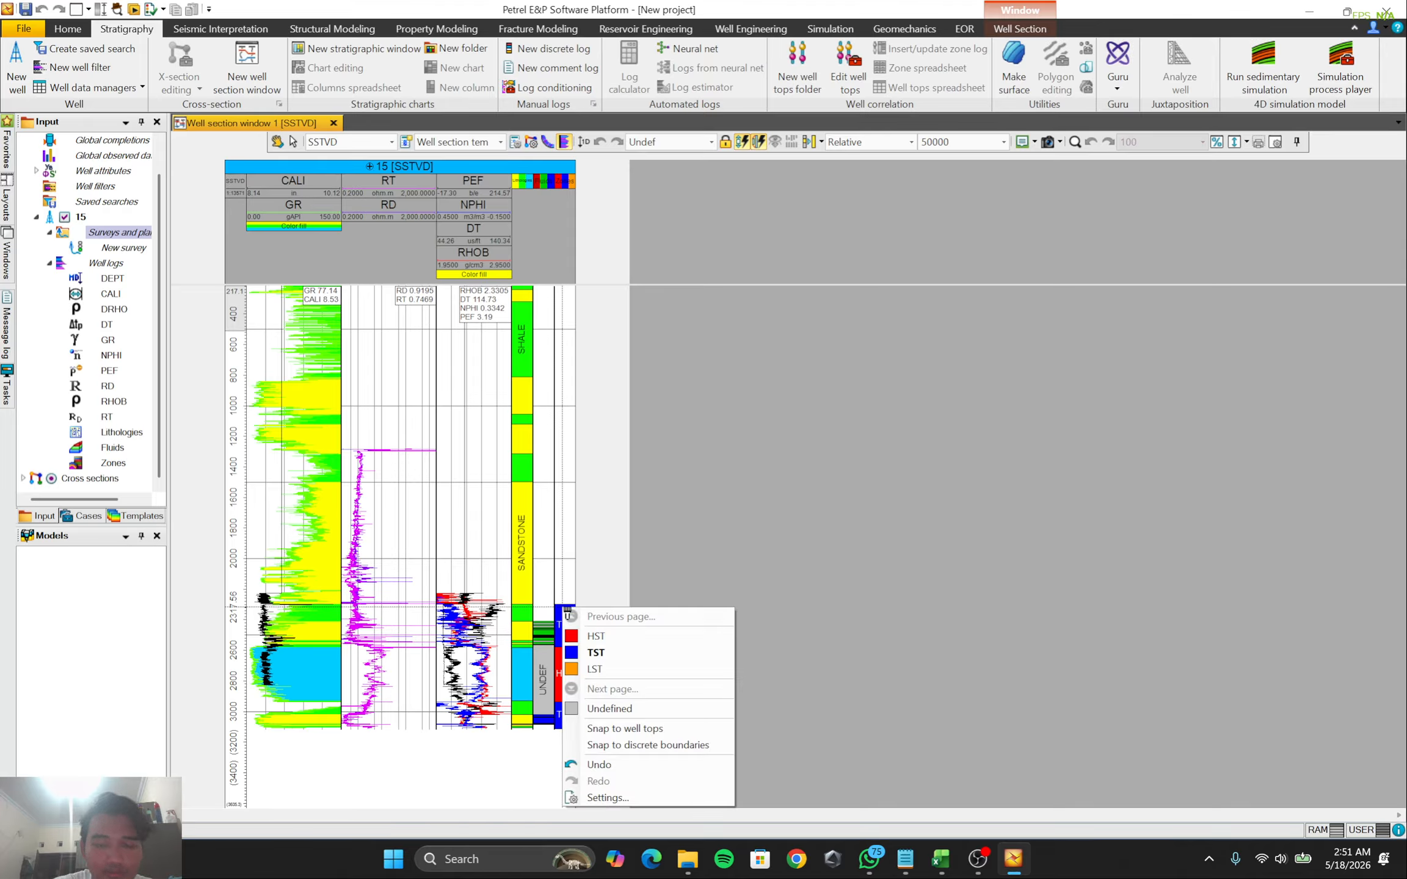
pyautogui.click(599, 640)
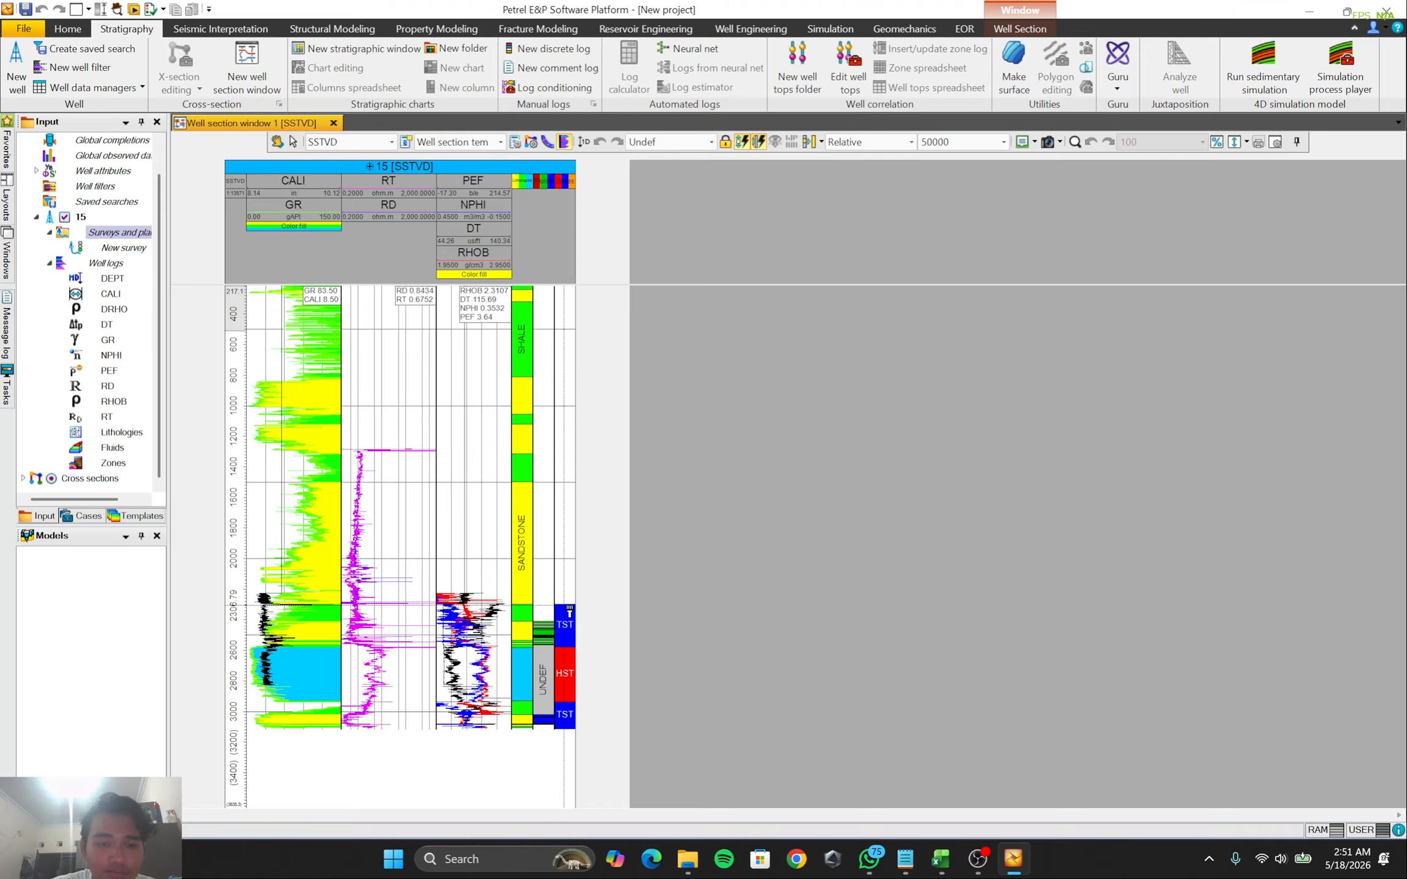
pyautogui.moveTo(564, 605); pyautogui.dragTo(563, 545)
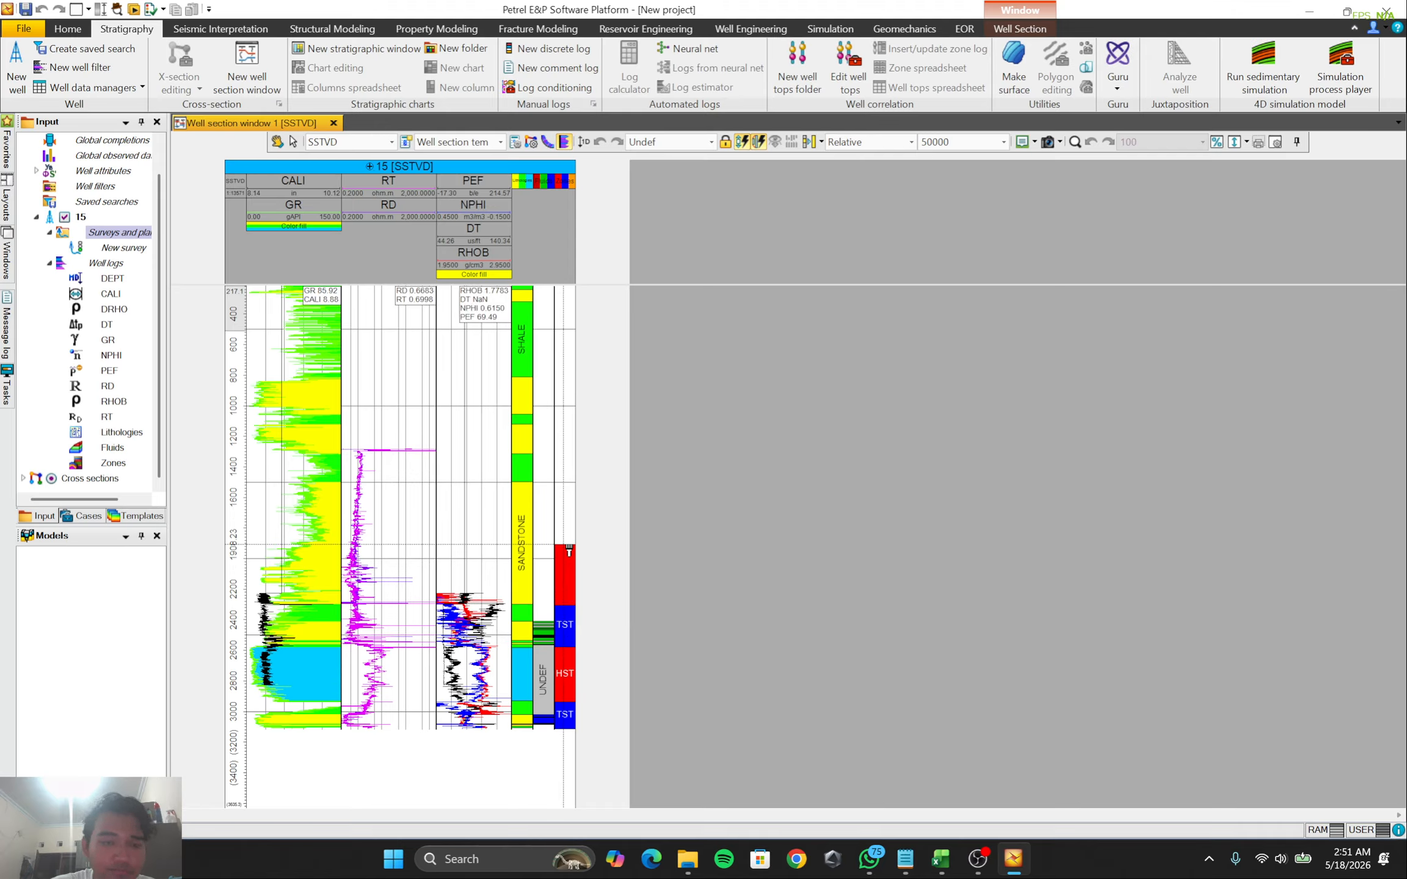
# Paint a TST interval in the Zones log from about 1910 up to about 1420 SSTVD
pyautogui.scroll(2, 563, 543)
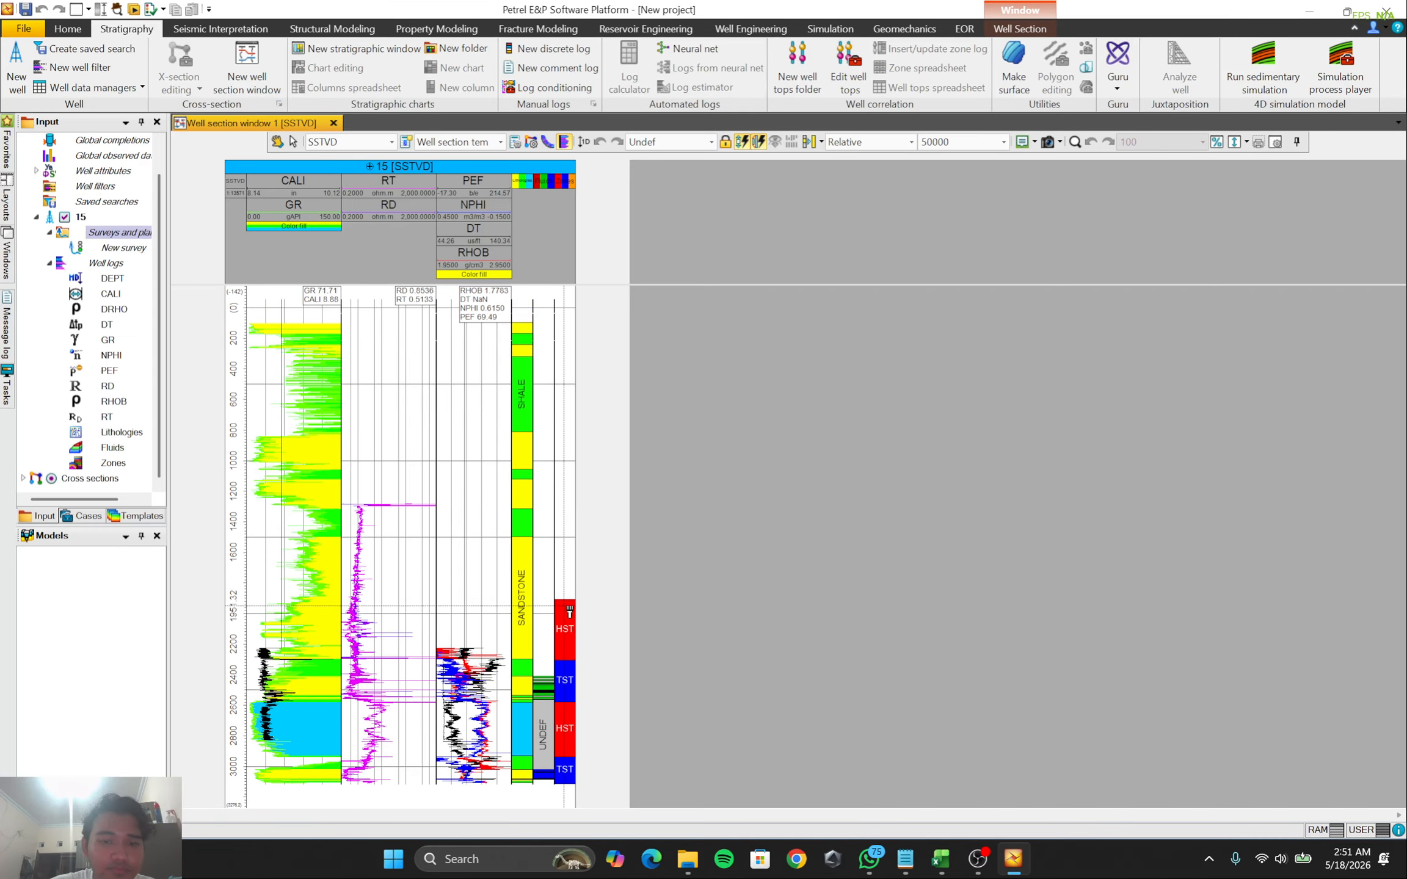
pyautogui.rightClick(563, 605)
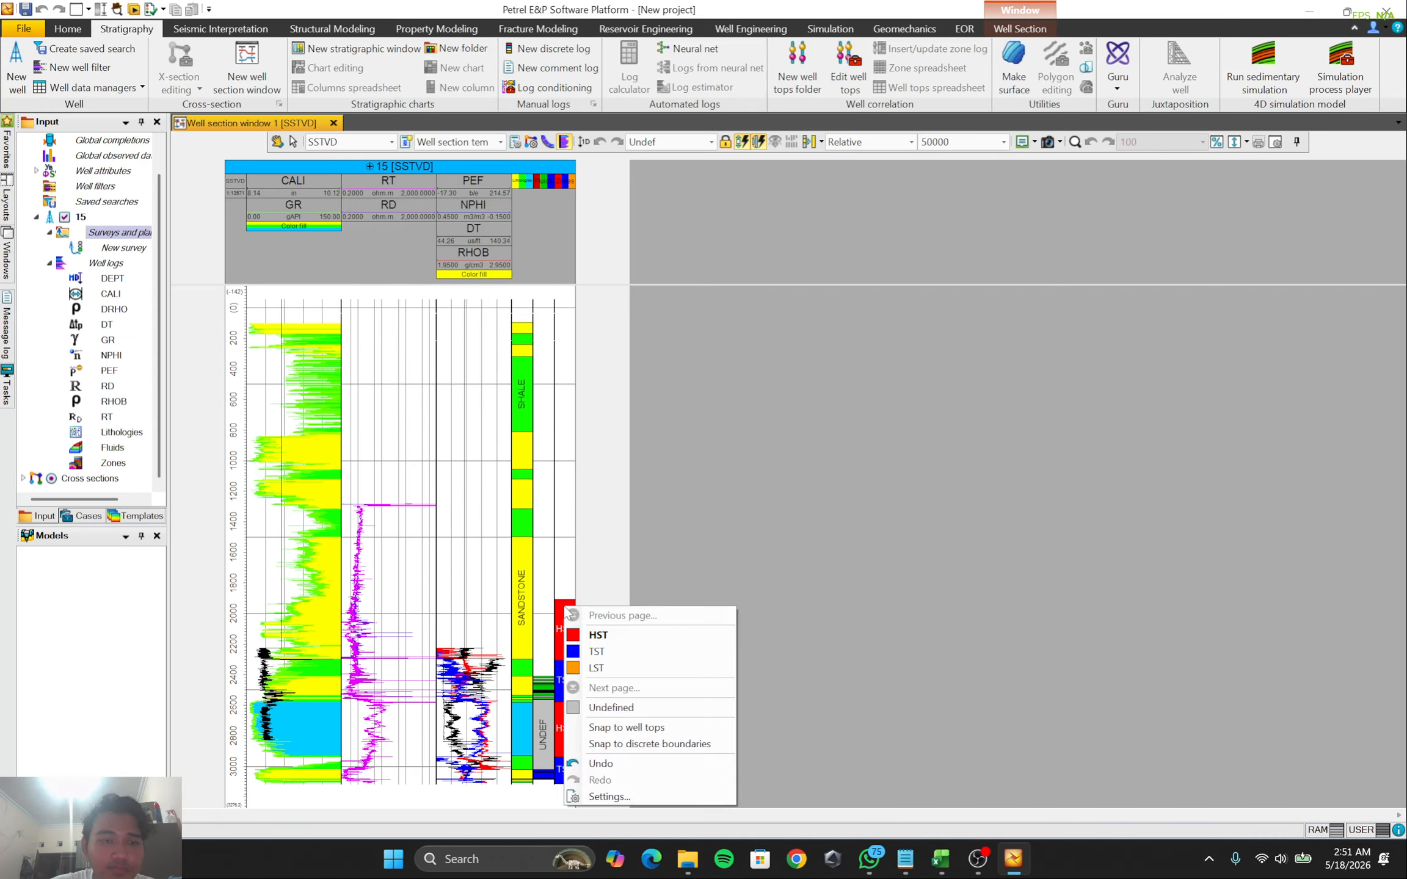
pyautogui.click(605, 652)
pyautogui.moveTo(573, 609); pyautogui.dragTo(556, 526)
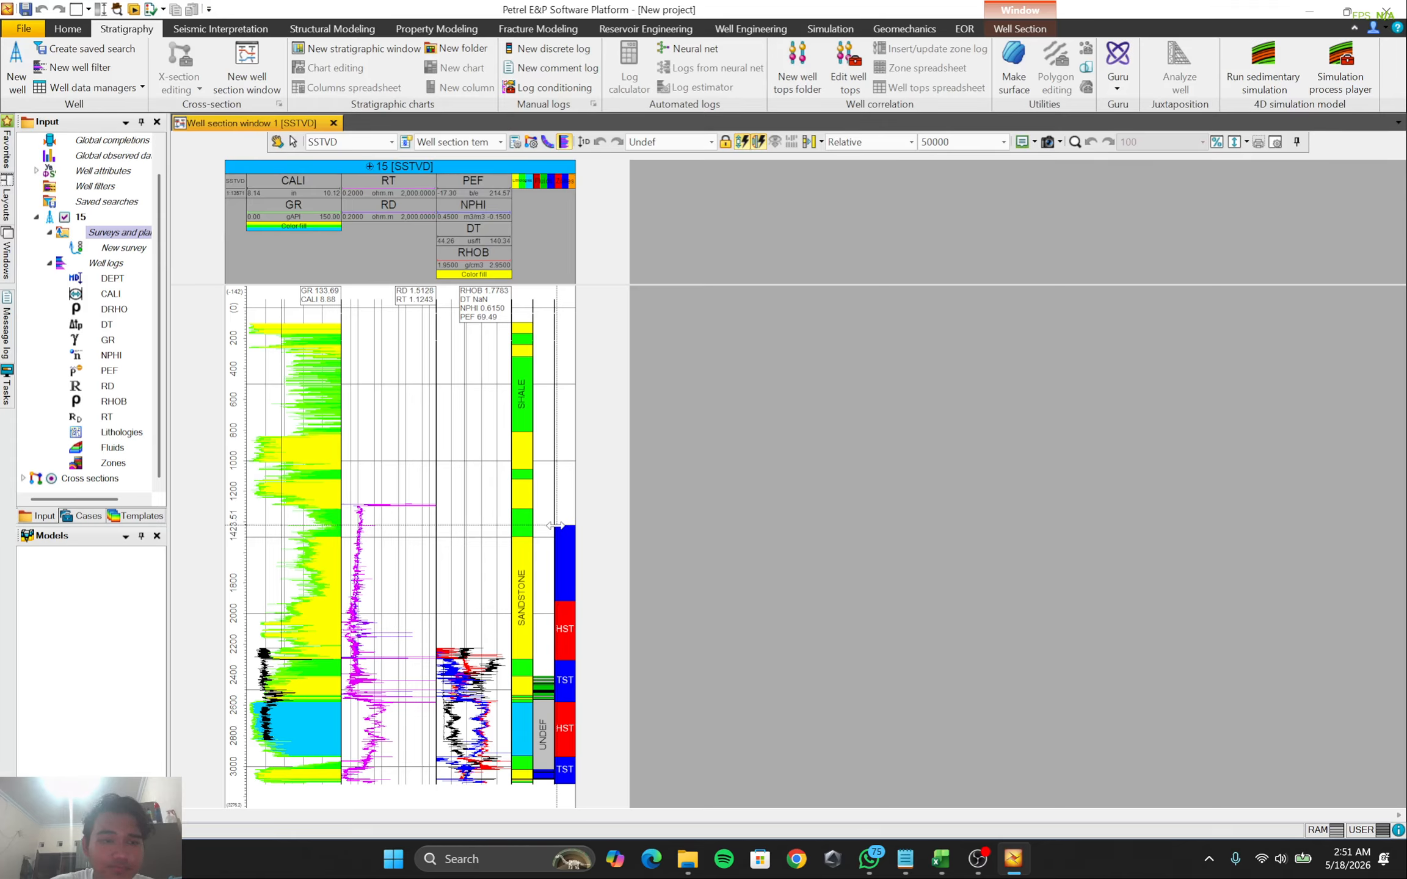
# Paint an HST interval in the Zones log above about 1460 SSTVD and adjust its top to about 1130 SSTVD
pyautogui.rightClick(563, 530)
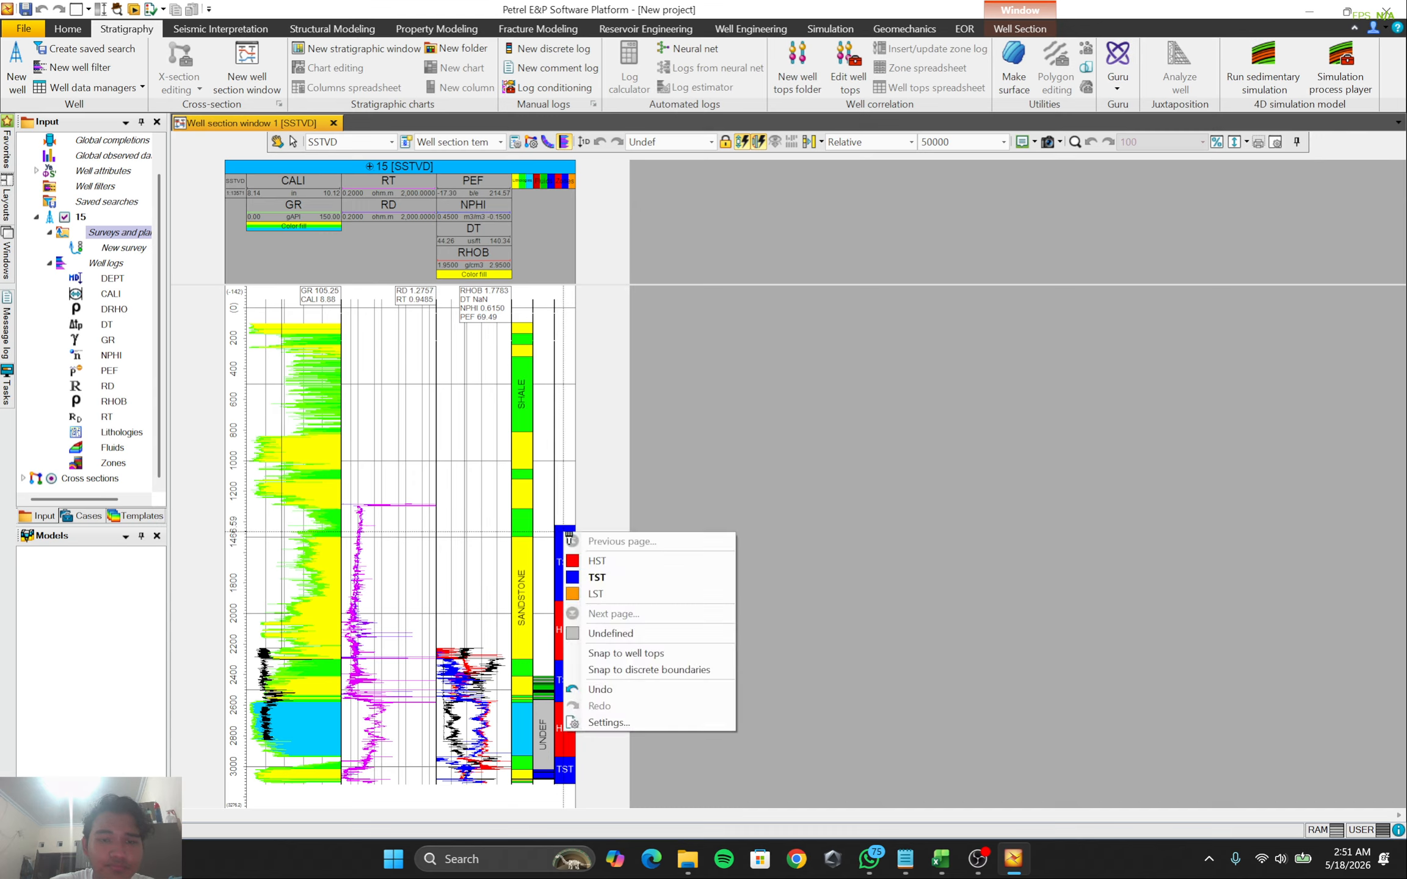
pyautogui.click(581, 563)
pyautogui.moveTo(556, 527); pyautogui.dragTo(562, 465)
pyautogui.scroll(1, 530, 479)
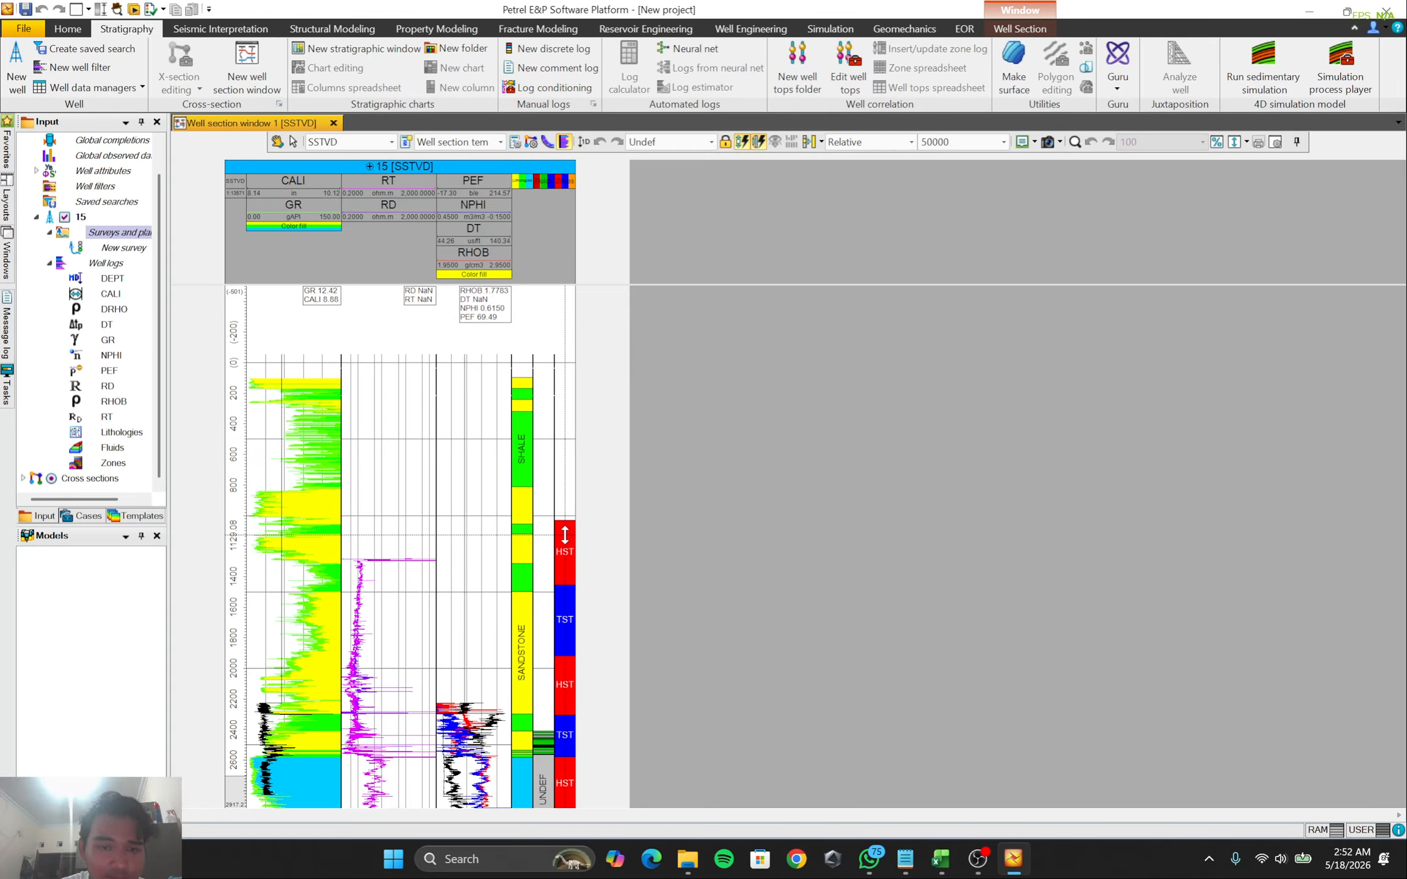
pyautogui.moveTo(565, 535); pyautogui.dragTo(567, 546)
pyautogui.rightClick(568, 545)
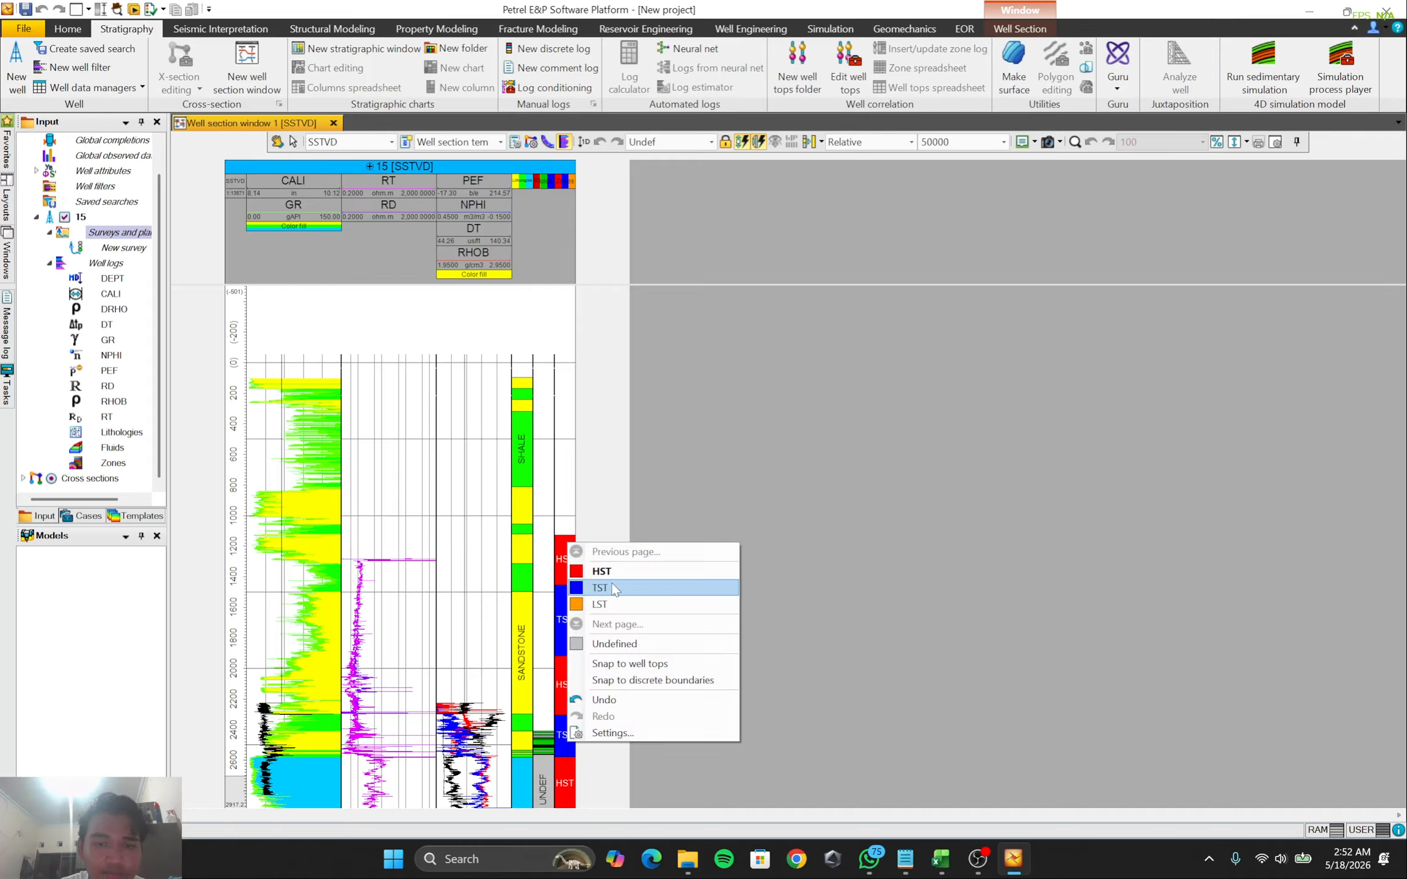
pyautogui.click(601, 571)
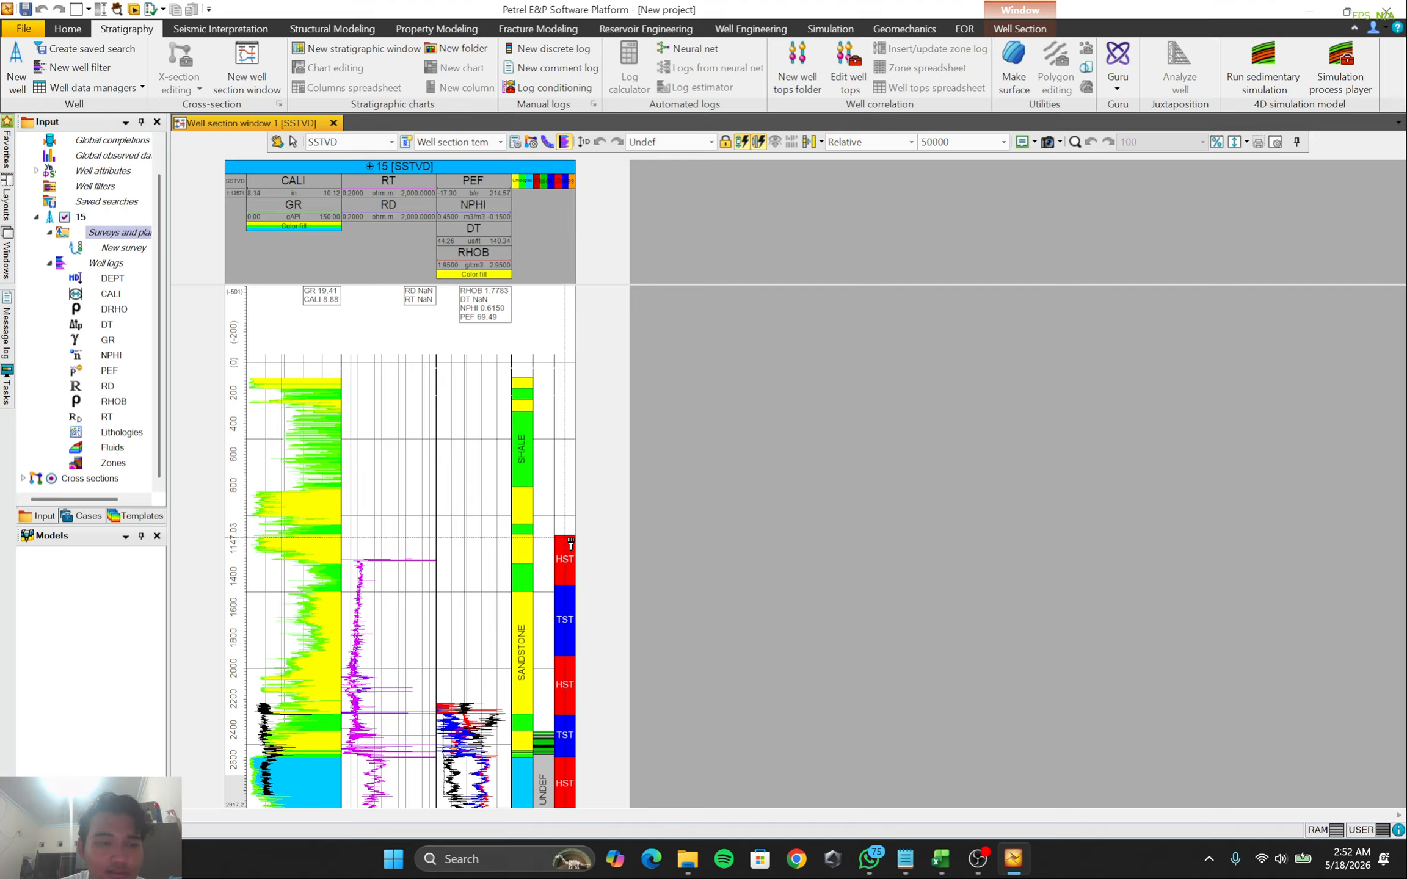
# Paint a thin TST interval in the Zones log up to about 1085 SSTVD and an HST interval above it up to about 270
pyautogui.moveTo(565, 538); pyautogui.dragTo(565, 525)
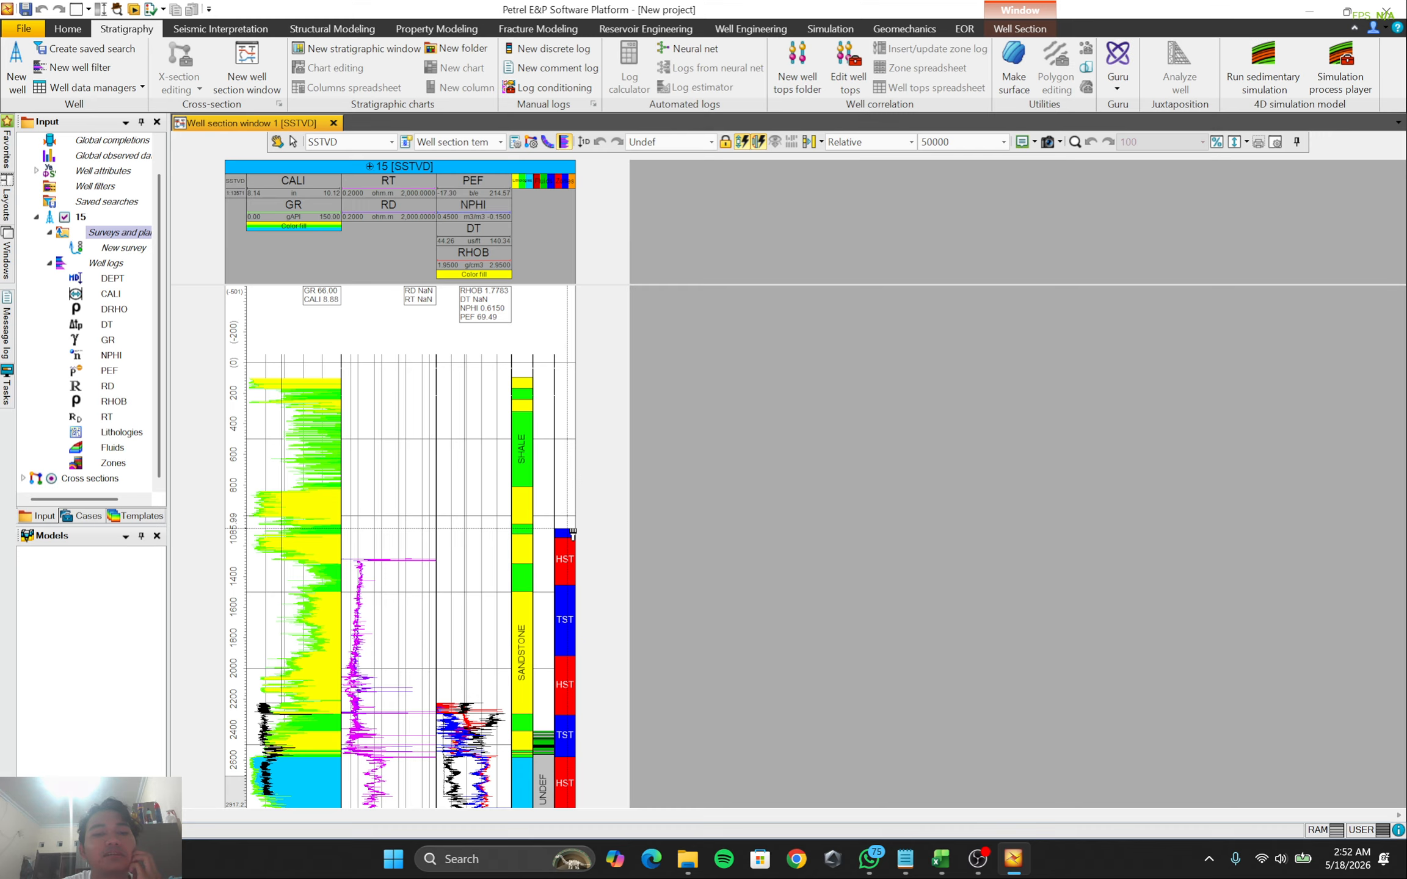
pyautogui.rightClick(568, 535)
pyautogui.click(591, 561)
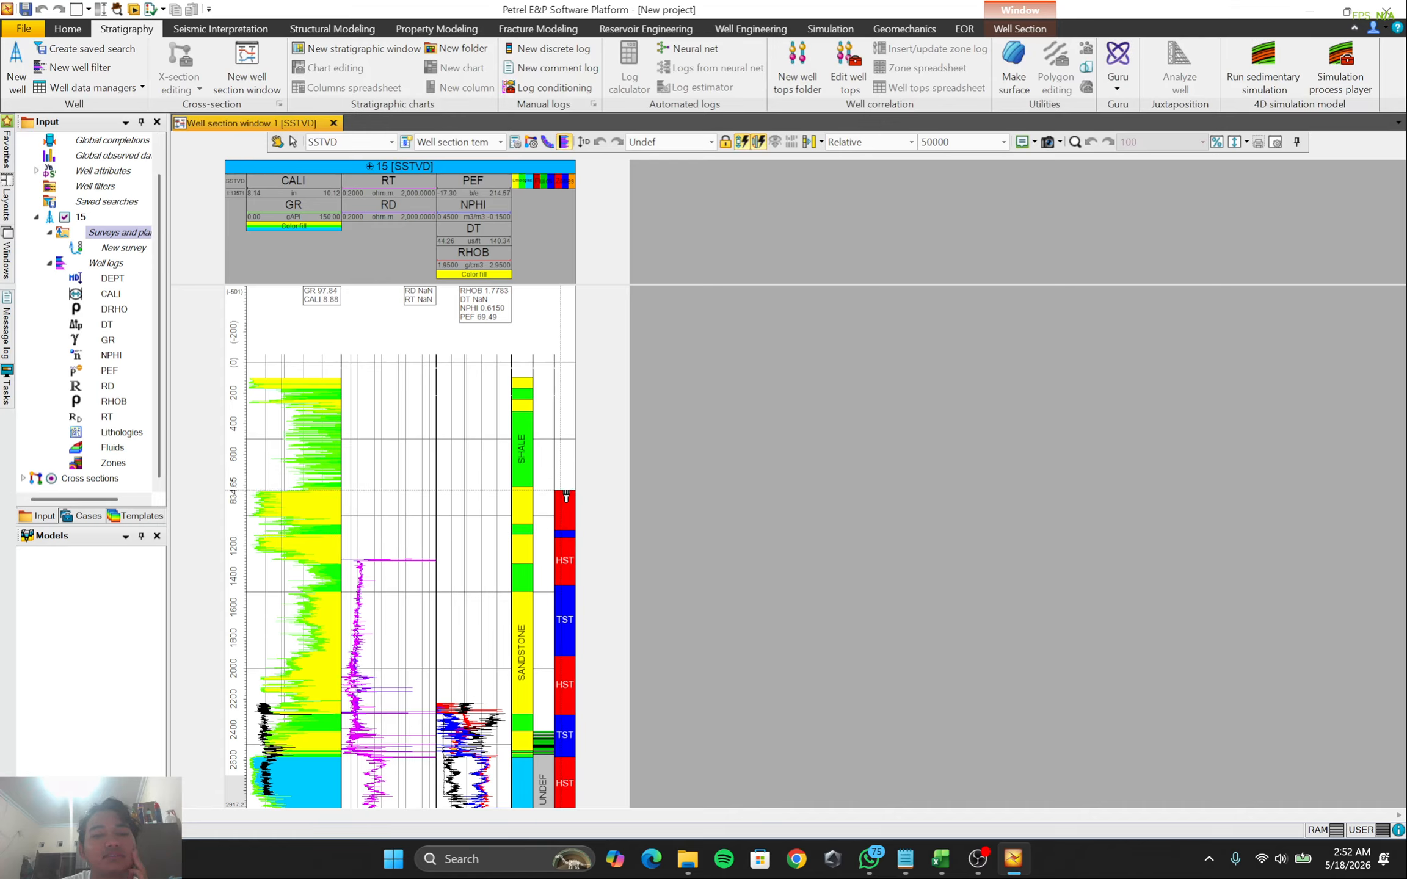
pyautogui.click(567, 491)
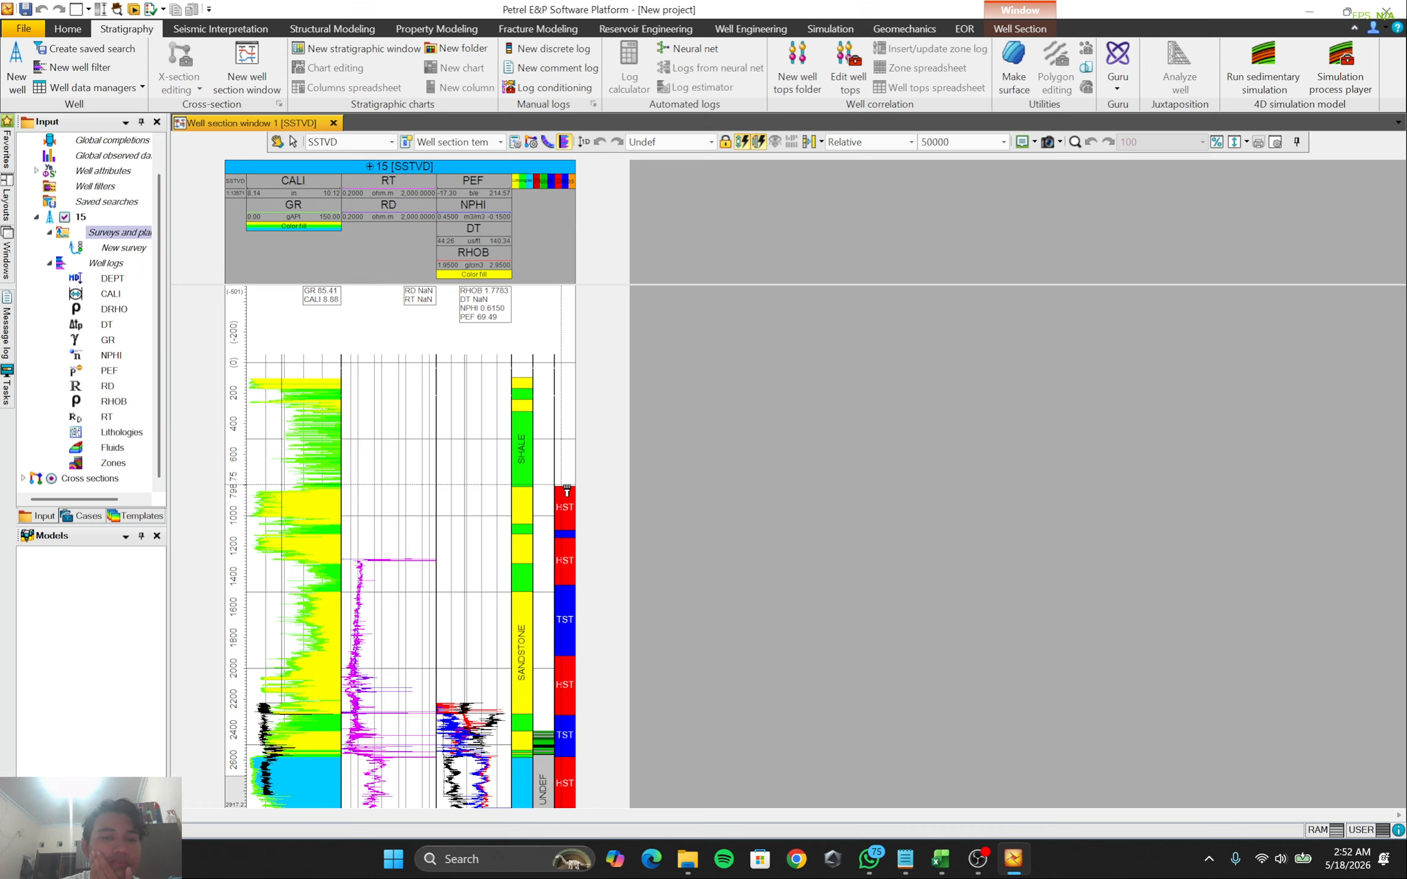
pyautogui.moveTo(566, 491); pyautogui.dragTo(564, 404)
# Paint a TST interval from about 270 up to about 190 SSTVD and an HST interval above it to the log top at about 100
pyautogui.rightClick(564, 413)
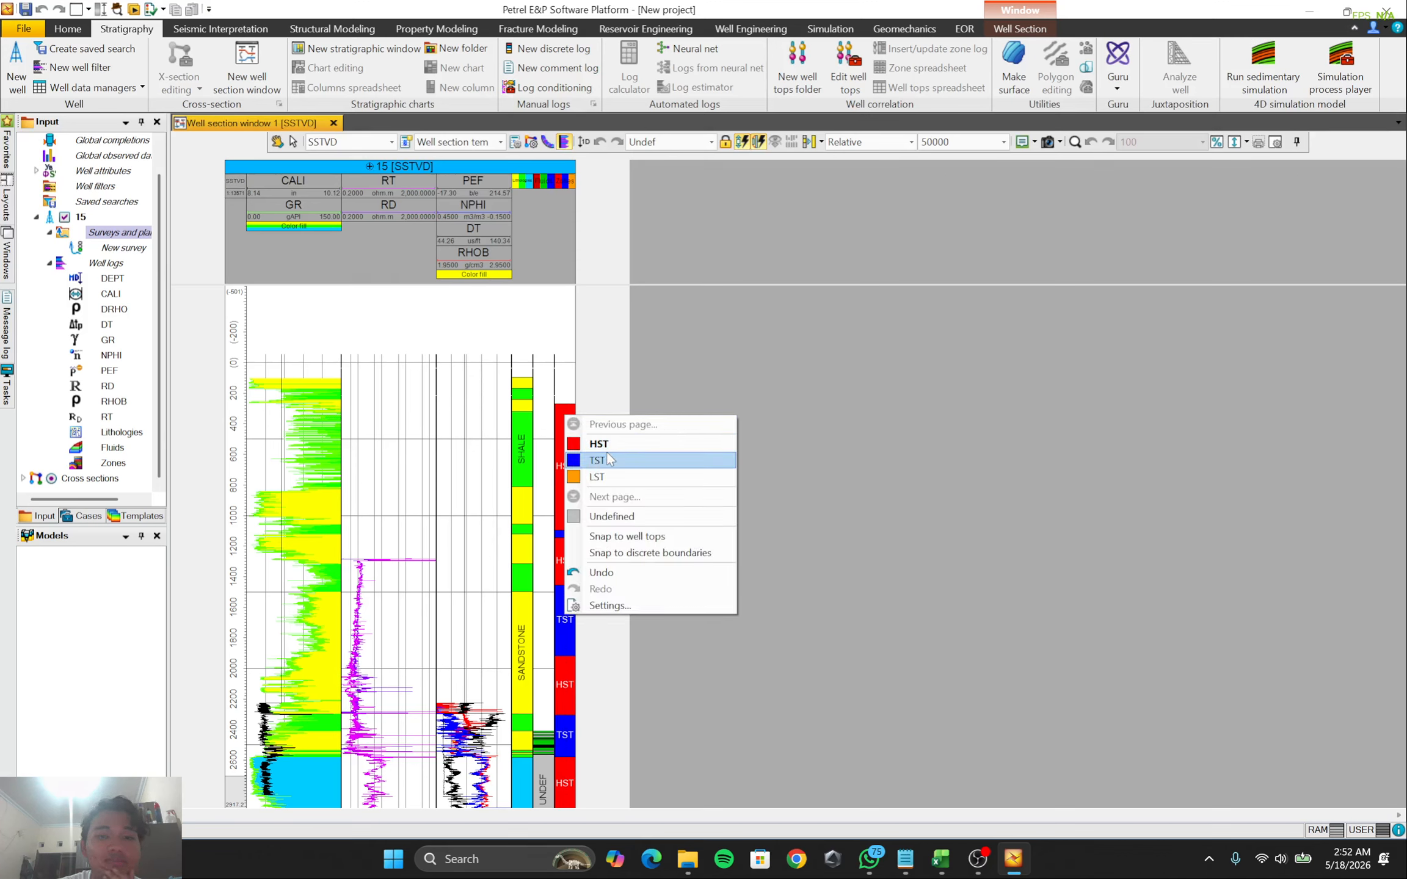
pyautogui.click(599, 460)
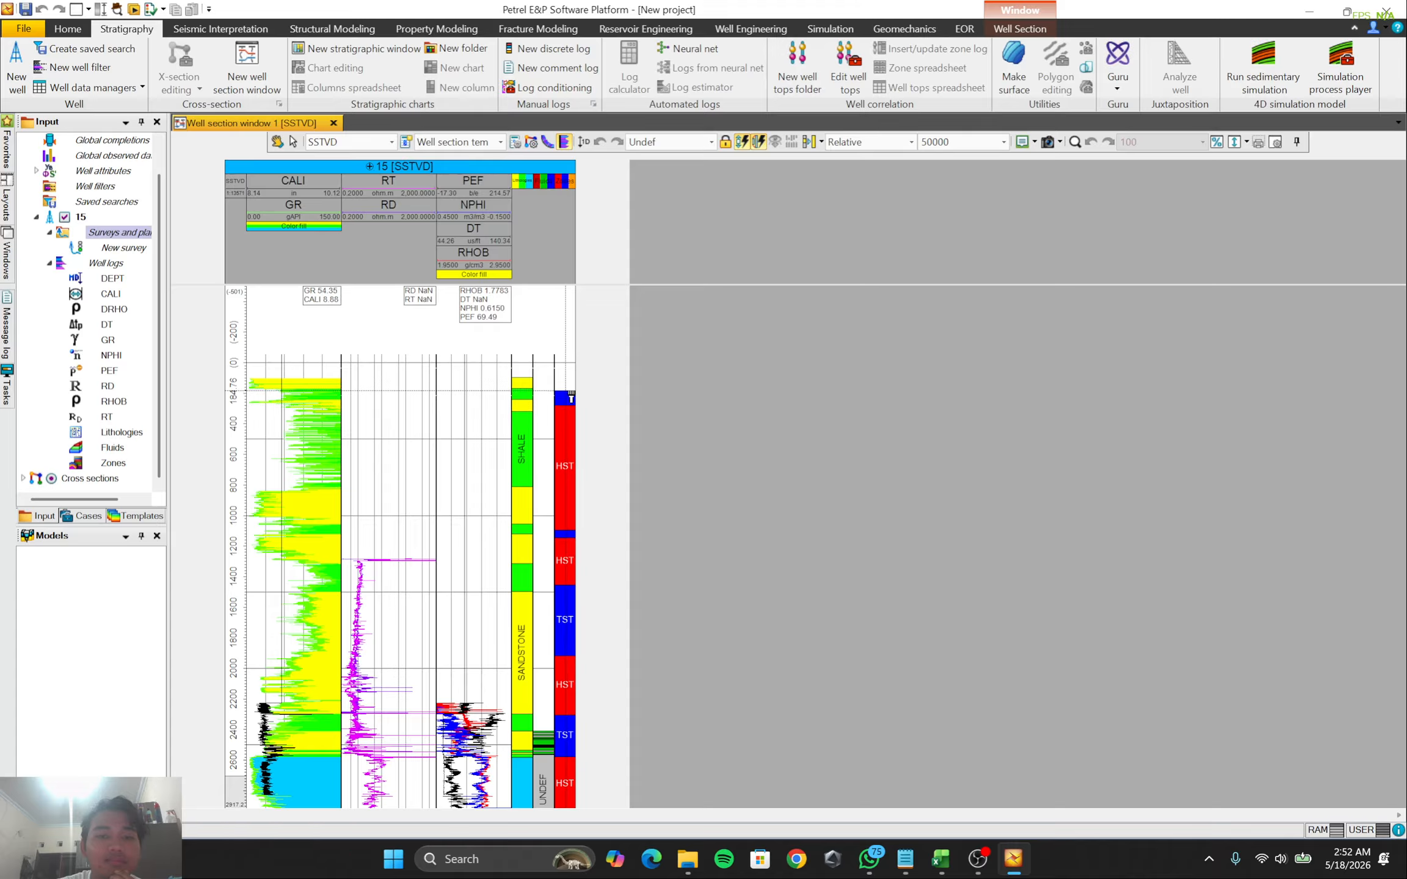
pyautogui.rightClick(565, 393)
pyautogui.click(591, 421)
pyautogui.moveTo(567, 378); pyautogui.dragTo(572, 392)
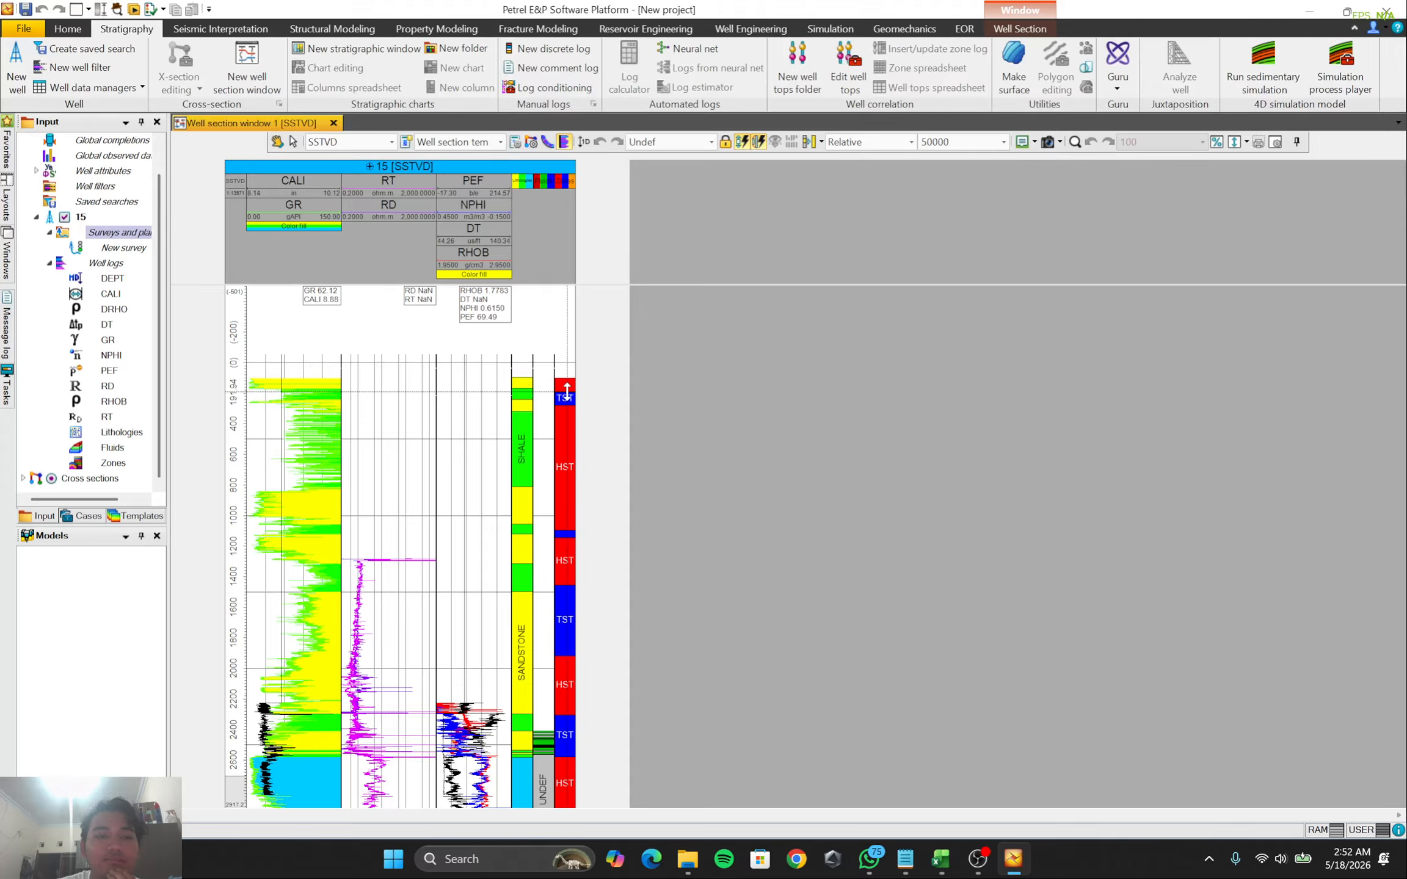
pyautogui.scroll(-2, 595, 530)
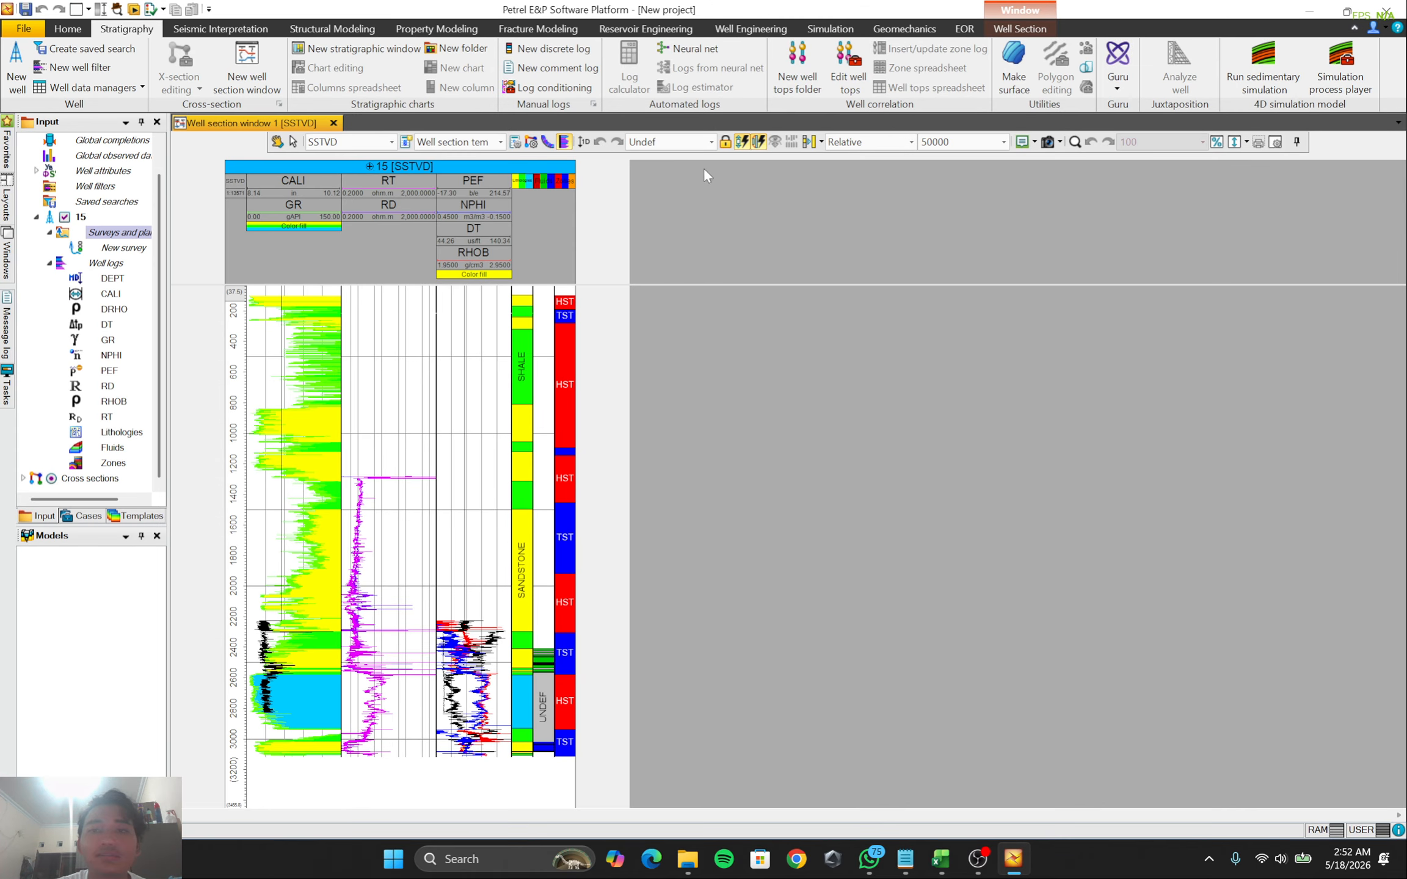
# Start editing well tops and pick a new top at the base of the deepest HST interval, at about 2940 SSTVD
pyautogui.click(849, 67)
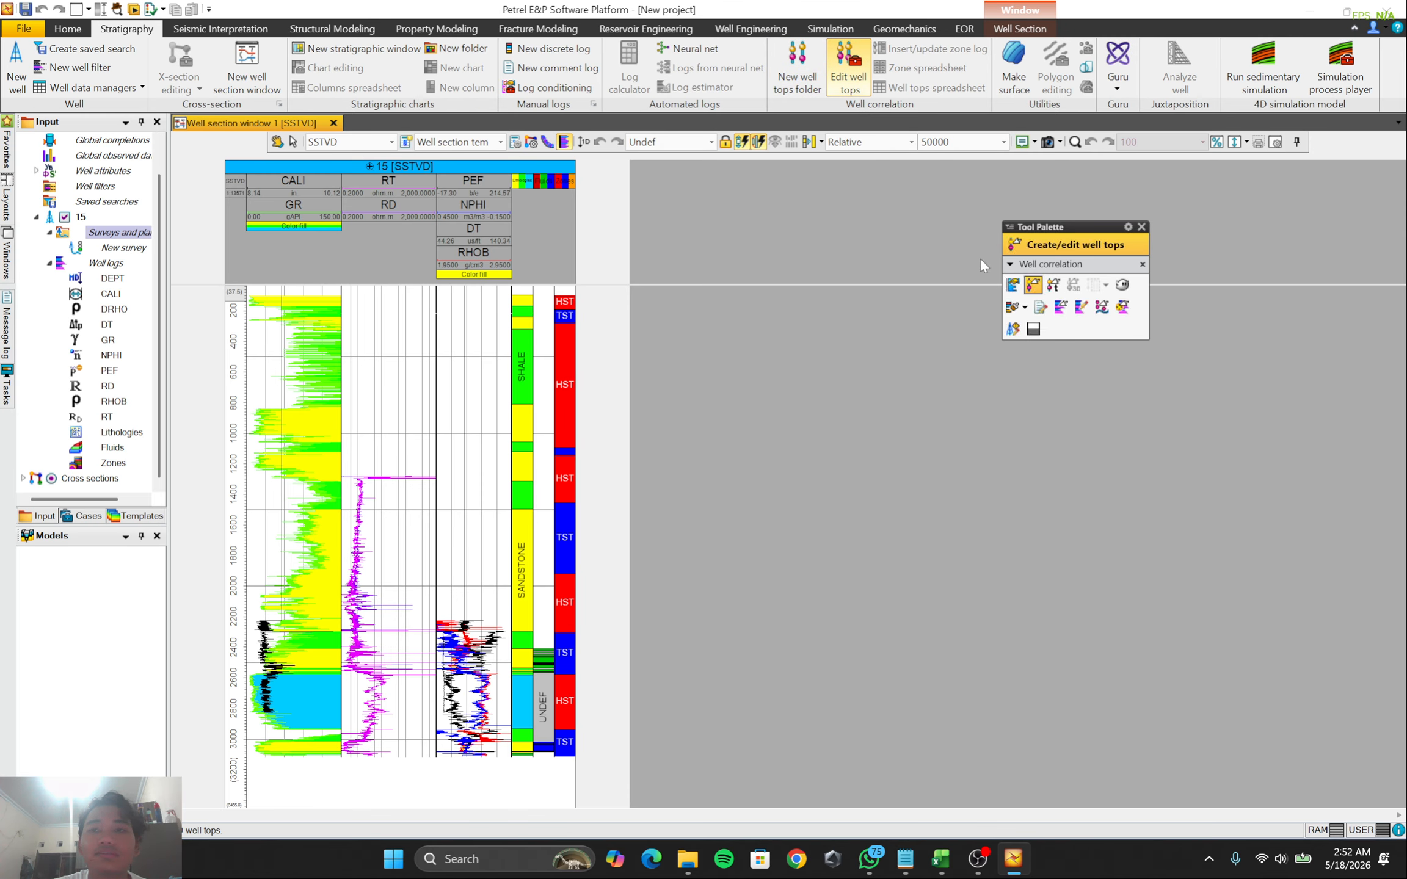
pyautogui.moveTo(1076, 232); pyautogui.dragTo(819, 225)
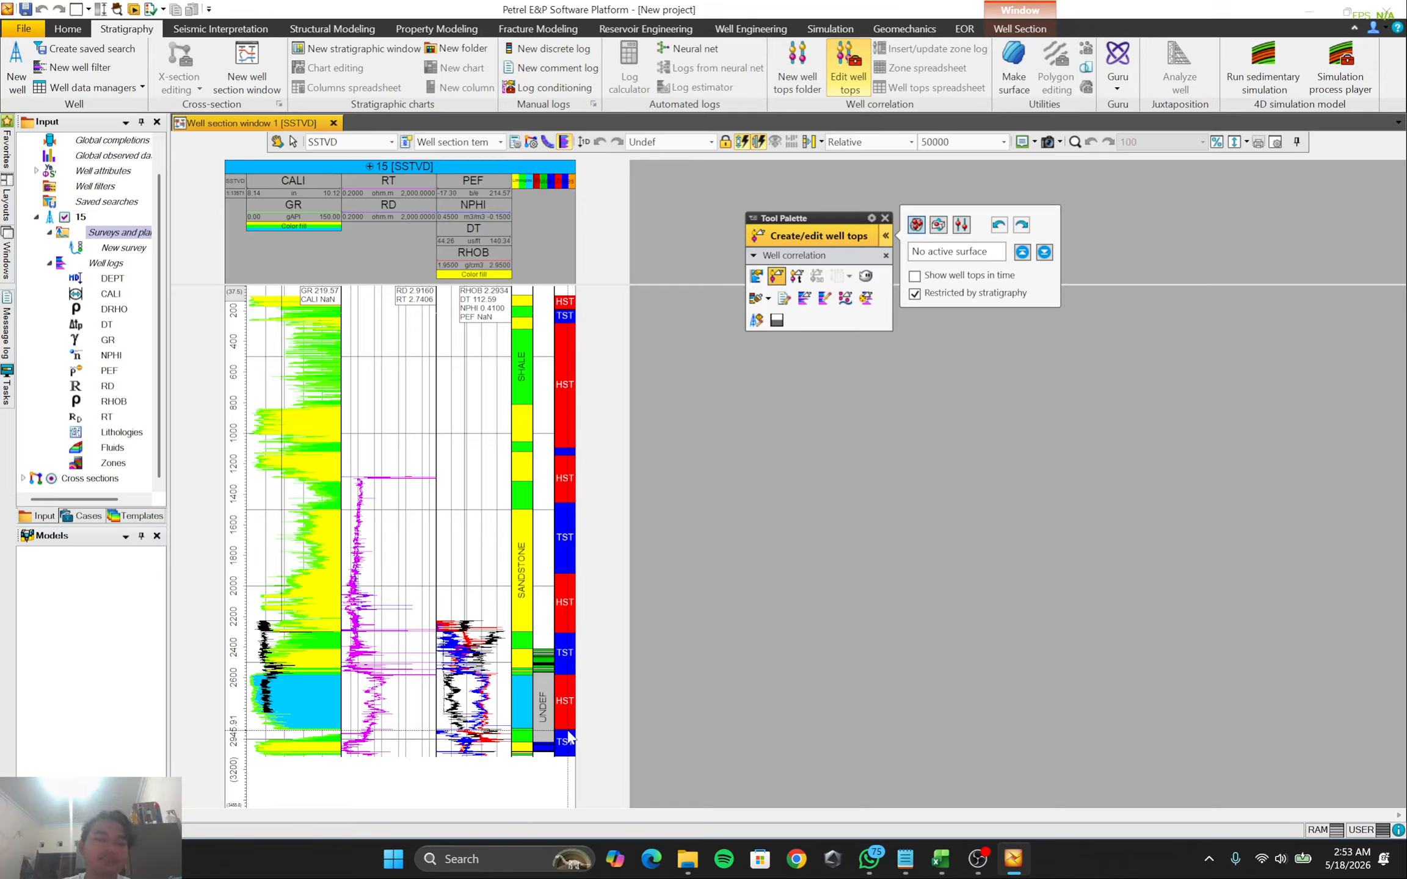
pyautogui.click(395, 730)
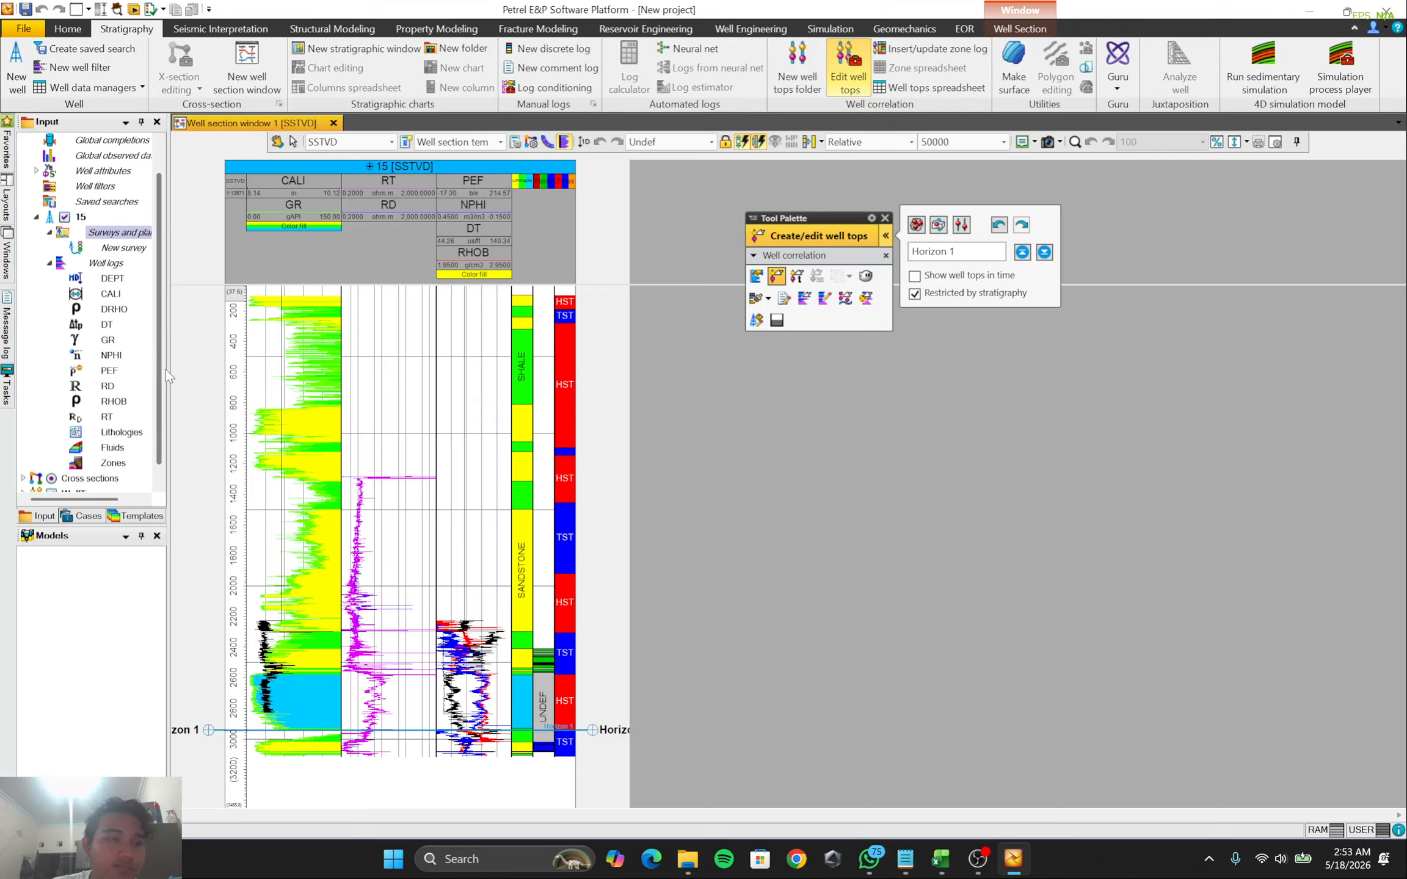
# Examine the WellTops attributes, stratigraphy and filters, along with the well logs and cross sections, in the project data tree
pyautogui.scroll(-1, 161, 370)
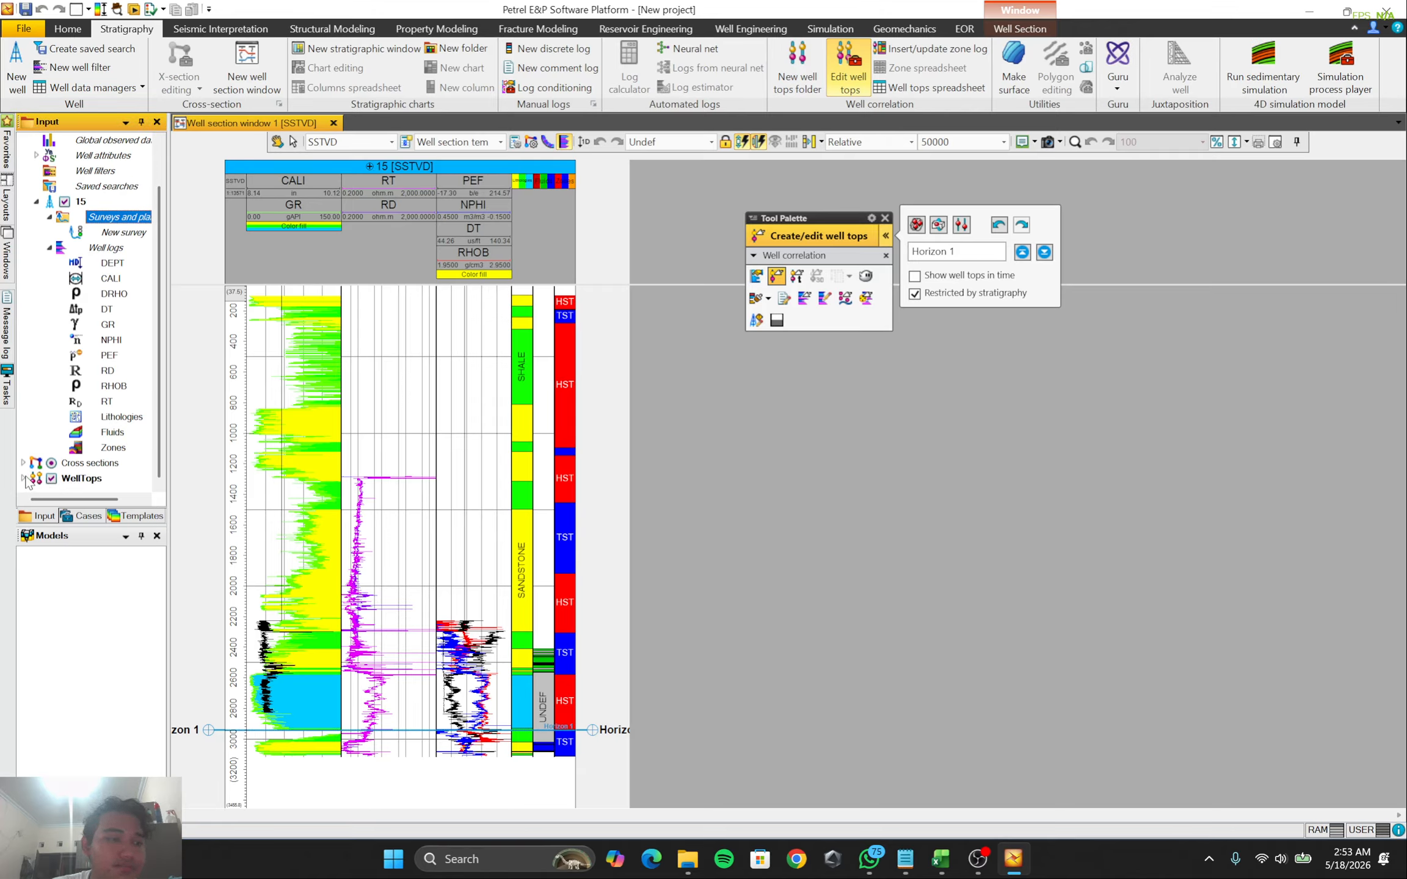
pyautogui.scroll(-2, 135, 439)
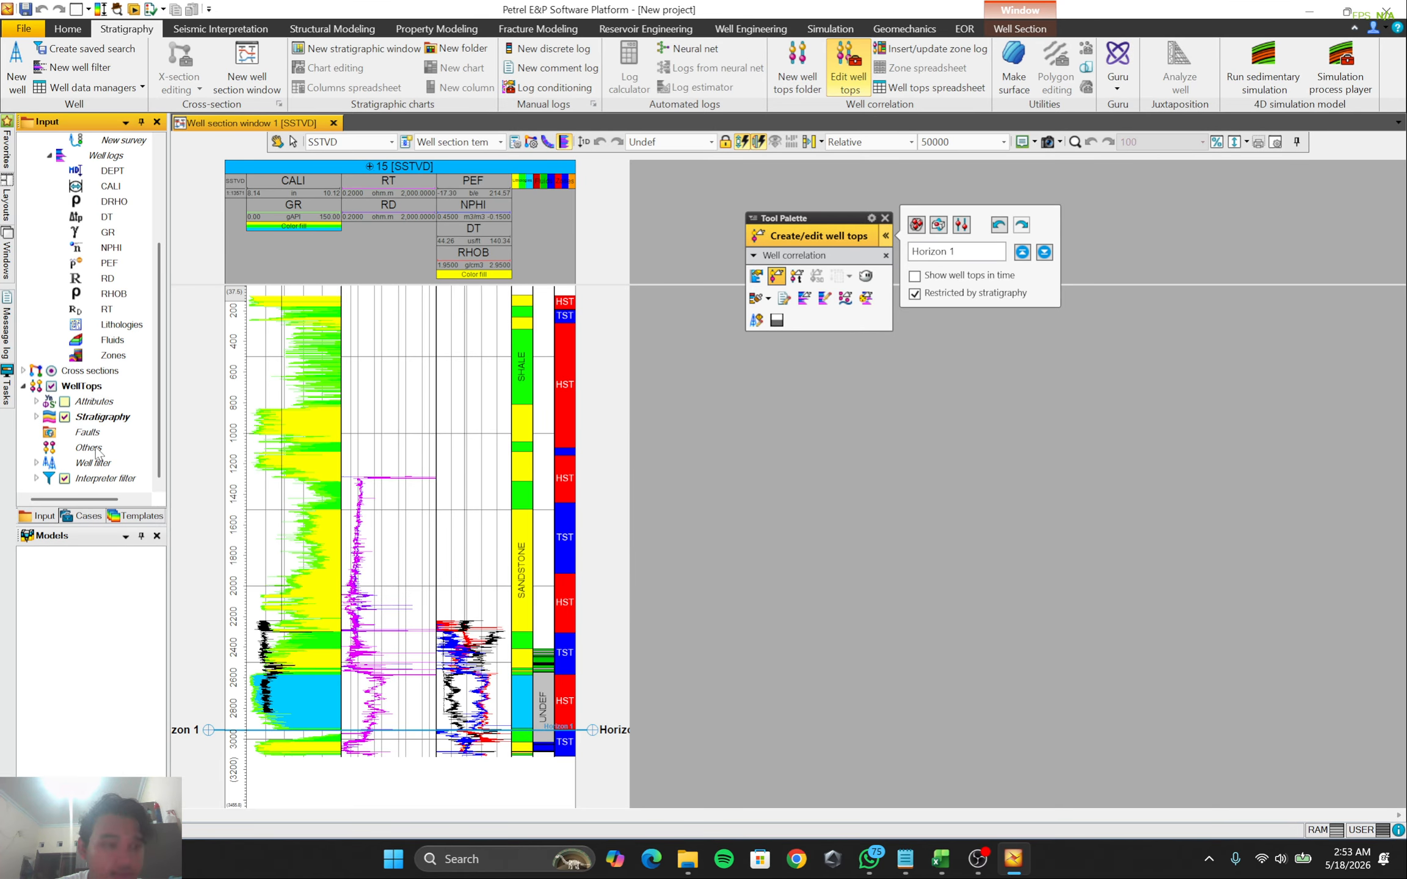
pyautogui.click(23, 386)
pyautogui.click(25, 463)
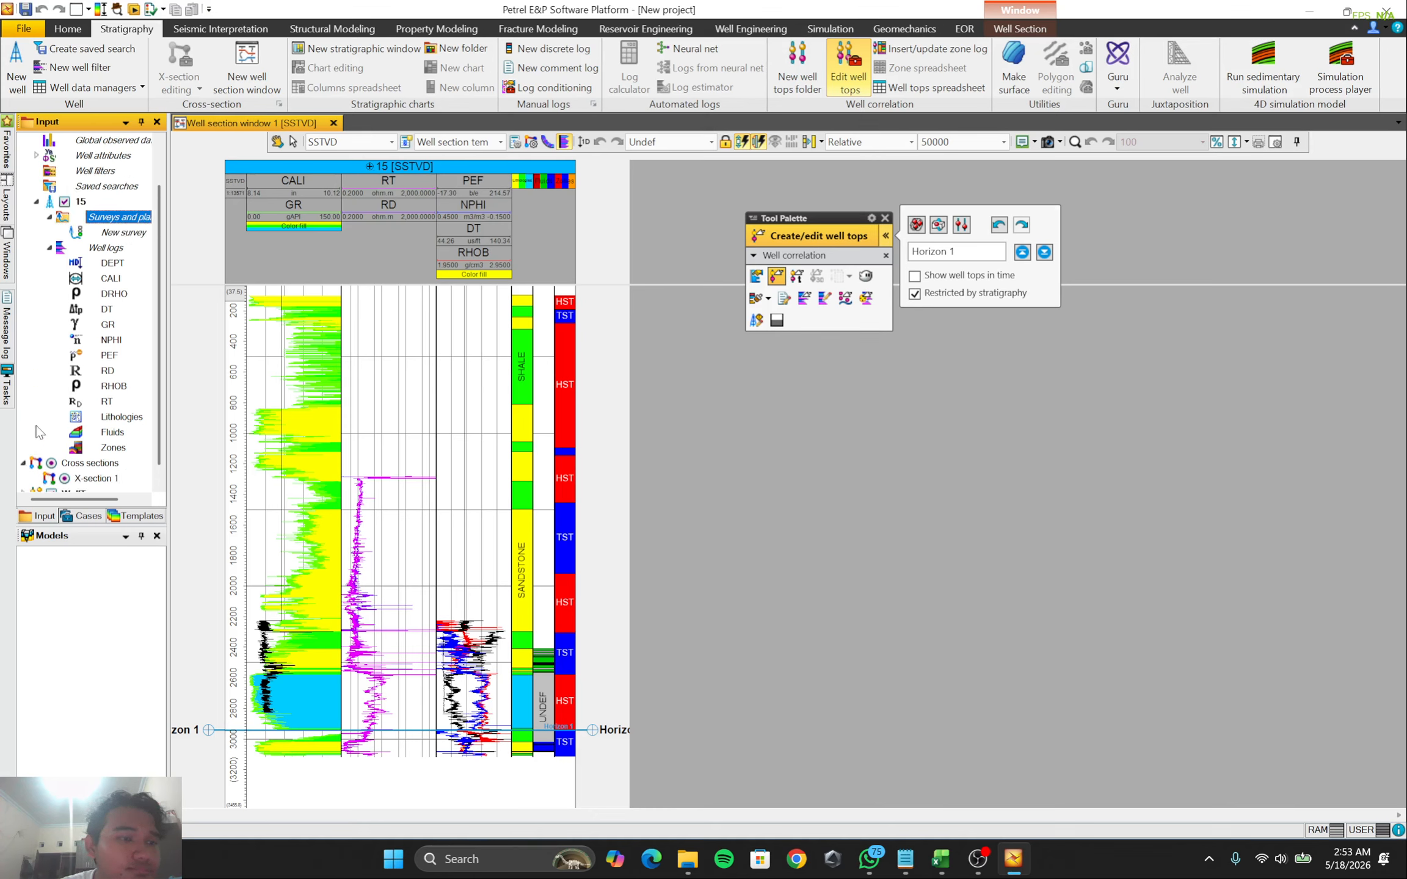
pyautogui.scroll(-2, 66, 435)
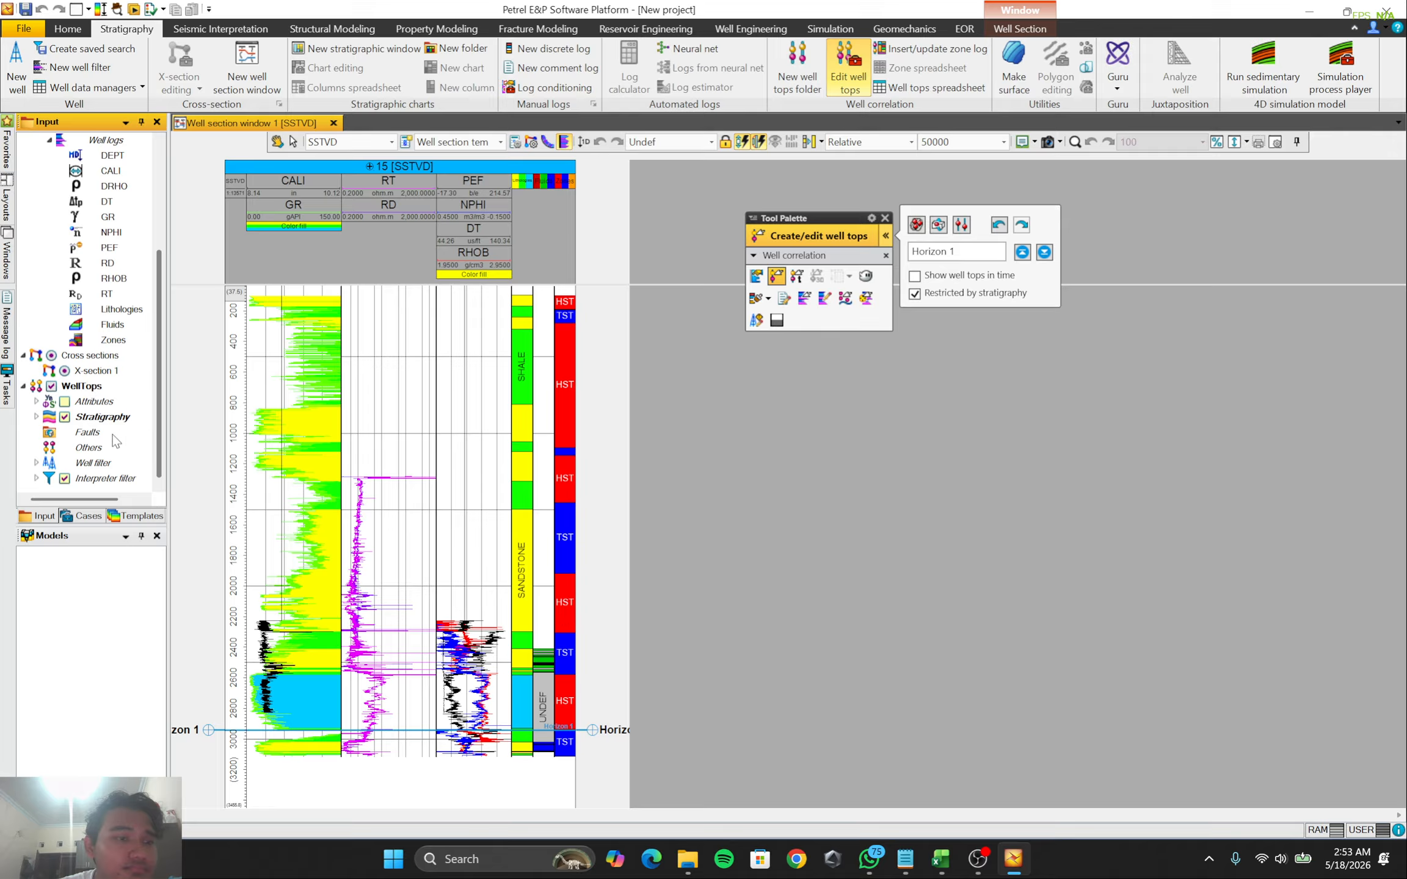
pyautogui.click(35, 401)
pyautogui.scroll(-7, 49, 408)
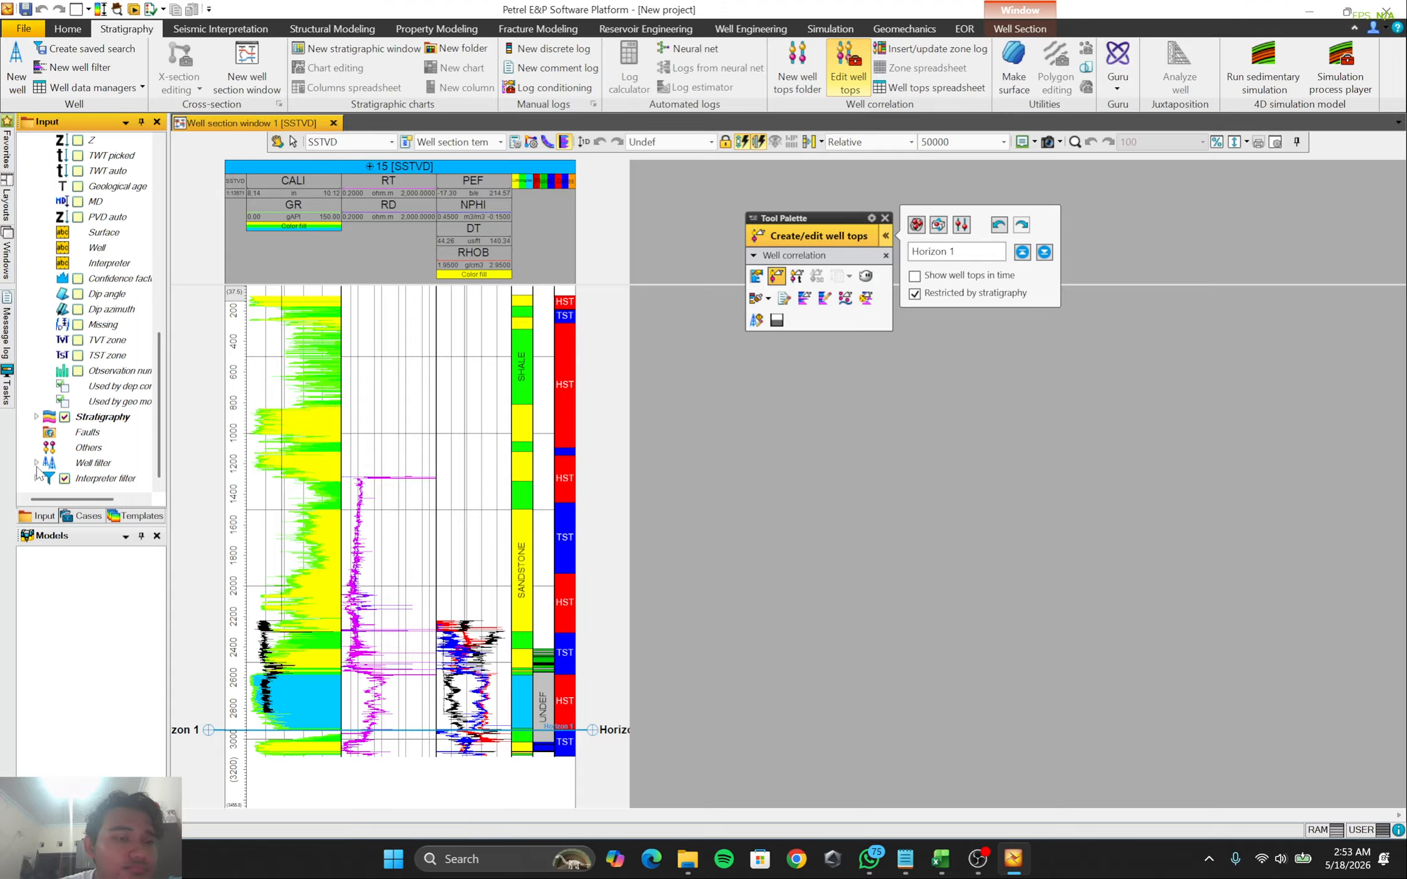
pyautogui.click(36, 464)
pyautogui.click(36, 479)
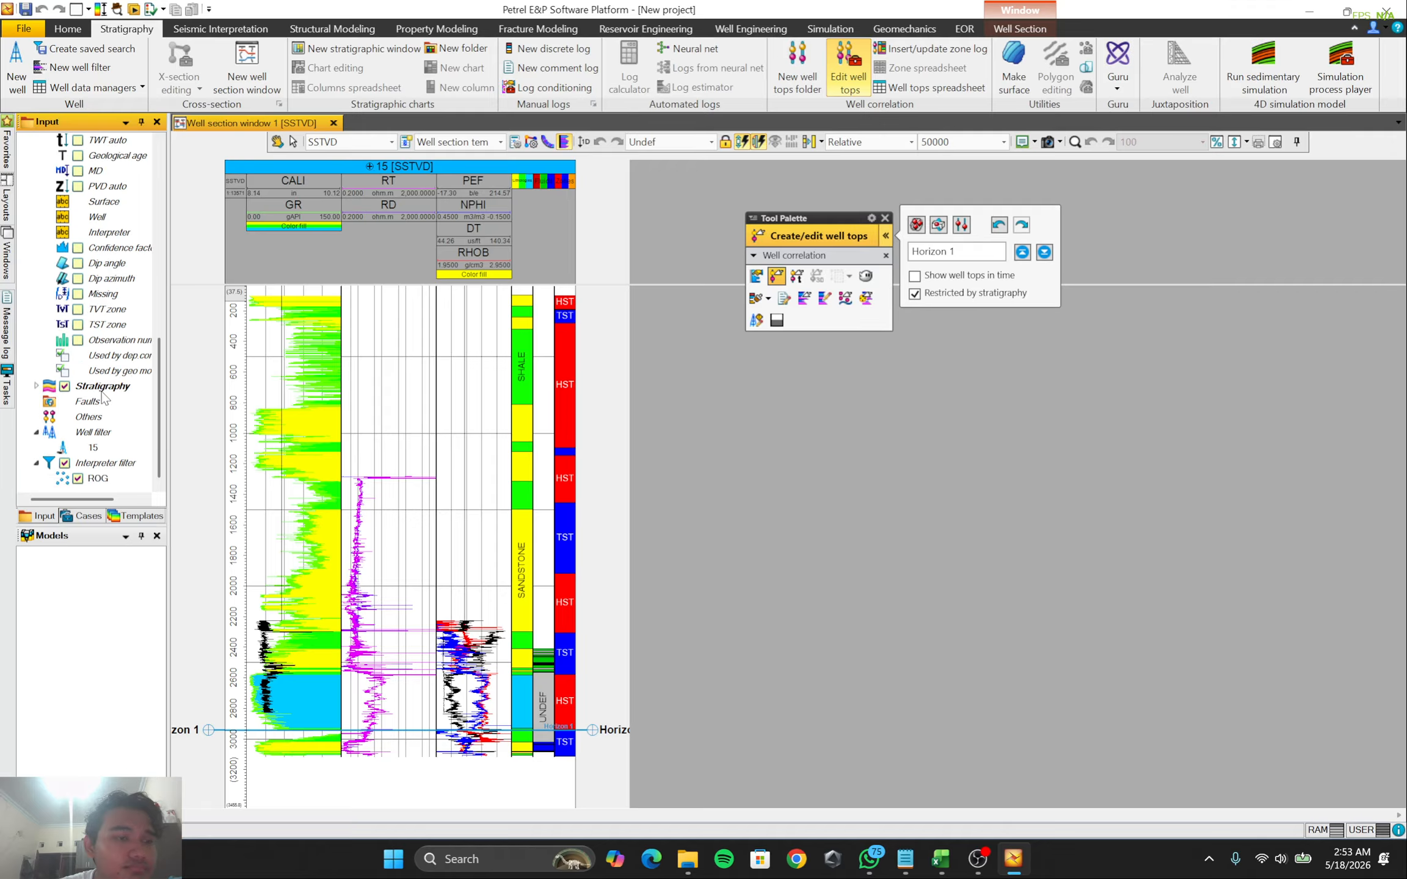
pyautogui.moveTo(158, 411); pyautogui.dragTo(147, 415)
pyautogui.click(37, 464)
pyautogui.click(36, 448)
pyautogui.click(37, 417)
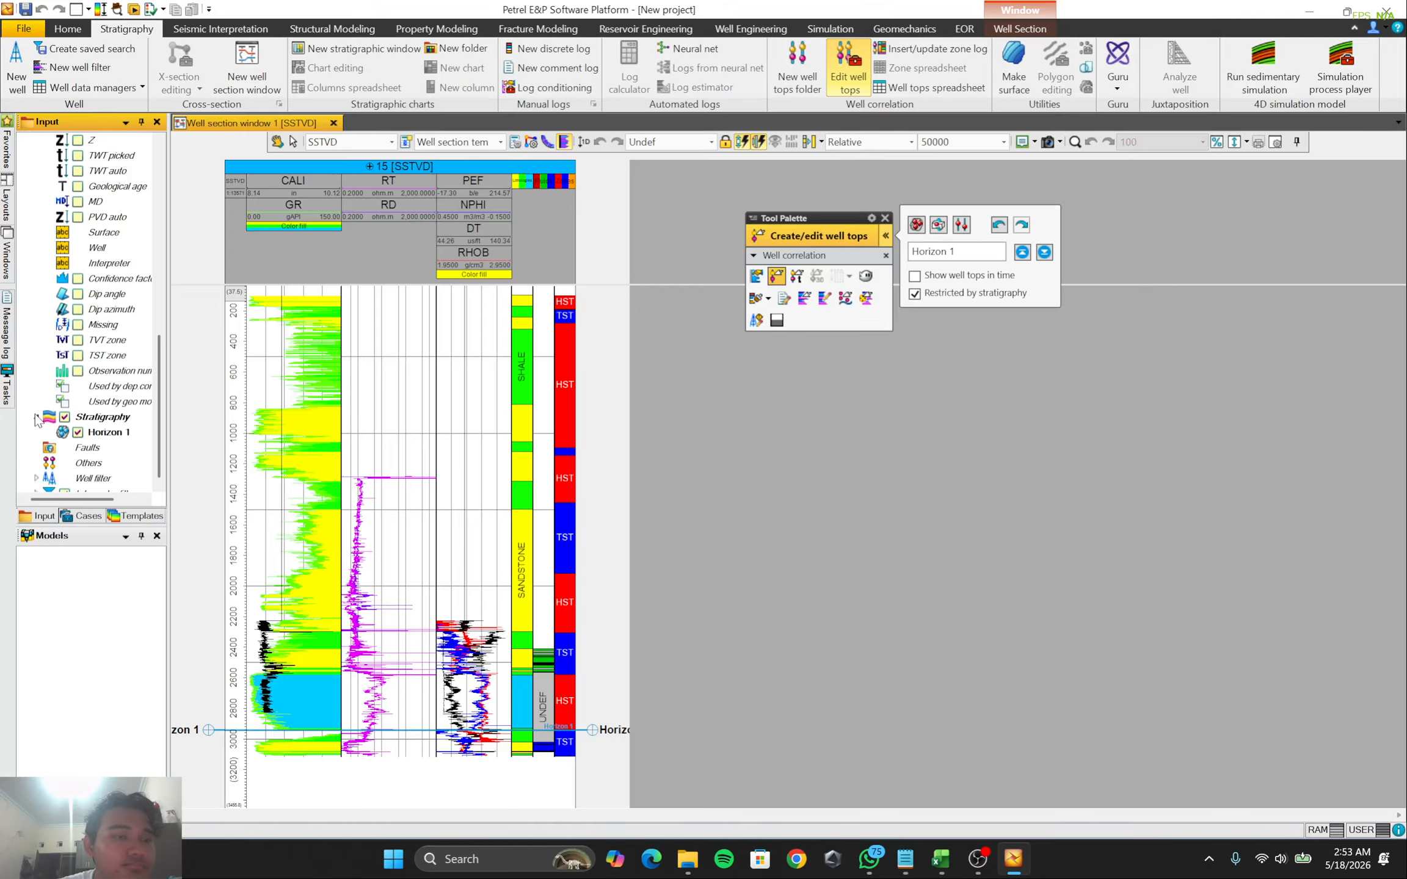
pyautogui.click(37, 417)
pyautogui.click(36, 418)
pyautogui.click(36, 417)
pyautogui.scroll(1, 27, 346)
pyautogui.scroll(2, 27, 346)
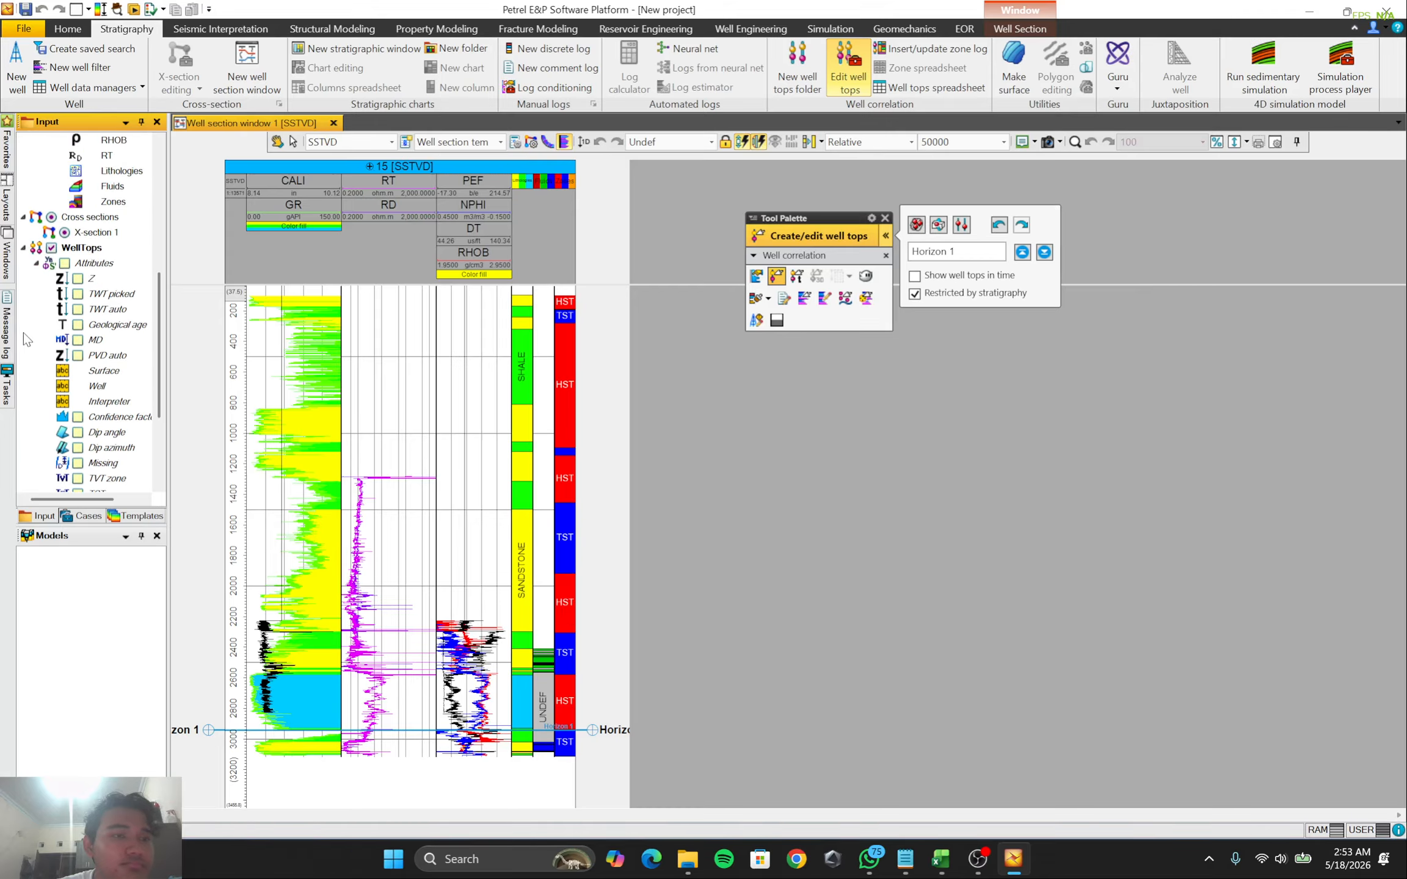
pyautogui.scroll(5, 38, 301)
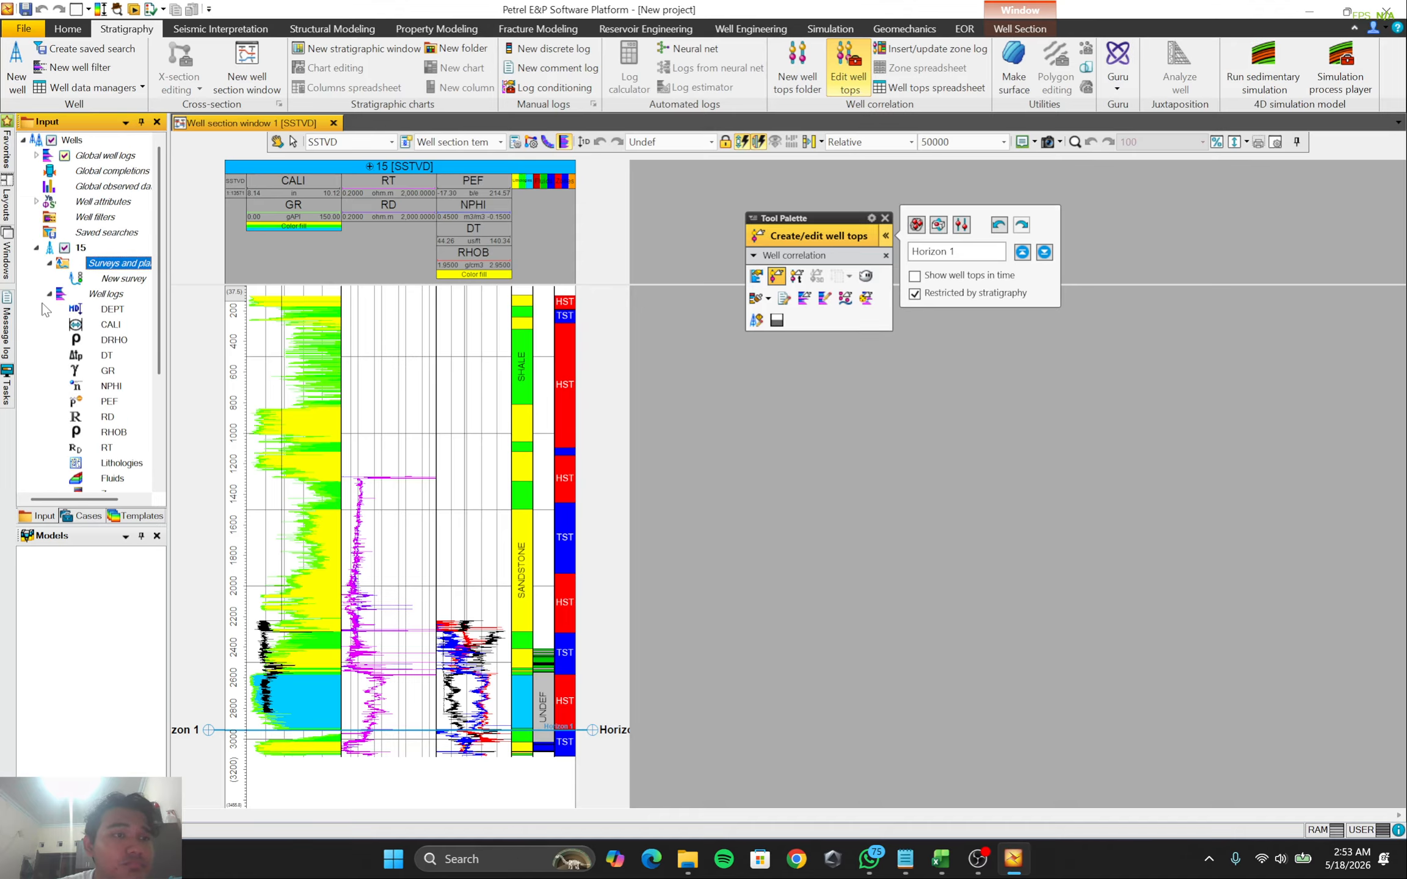
pyautogui.click(50, 294)
pyautogui.click(50, 294)
pyautogui.scroll(-3, 146, 367)
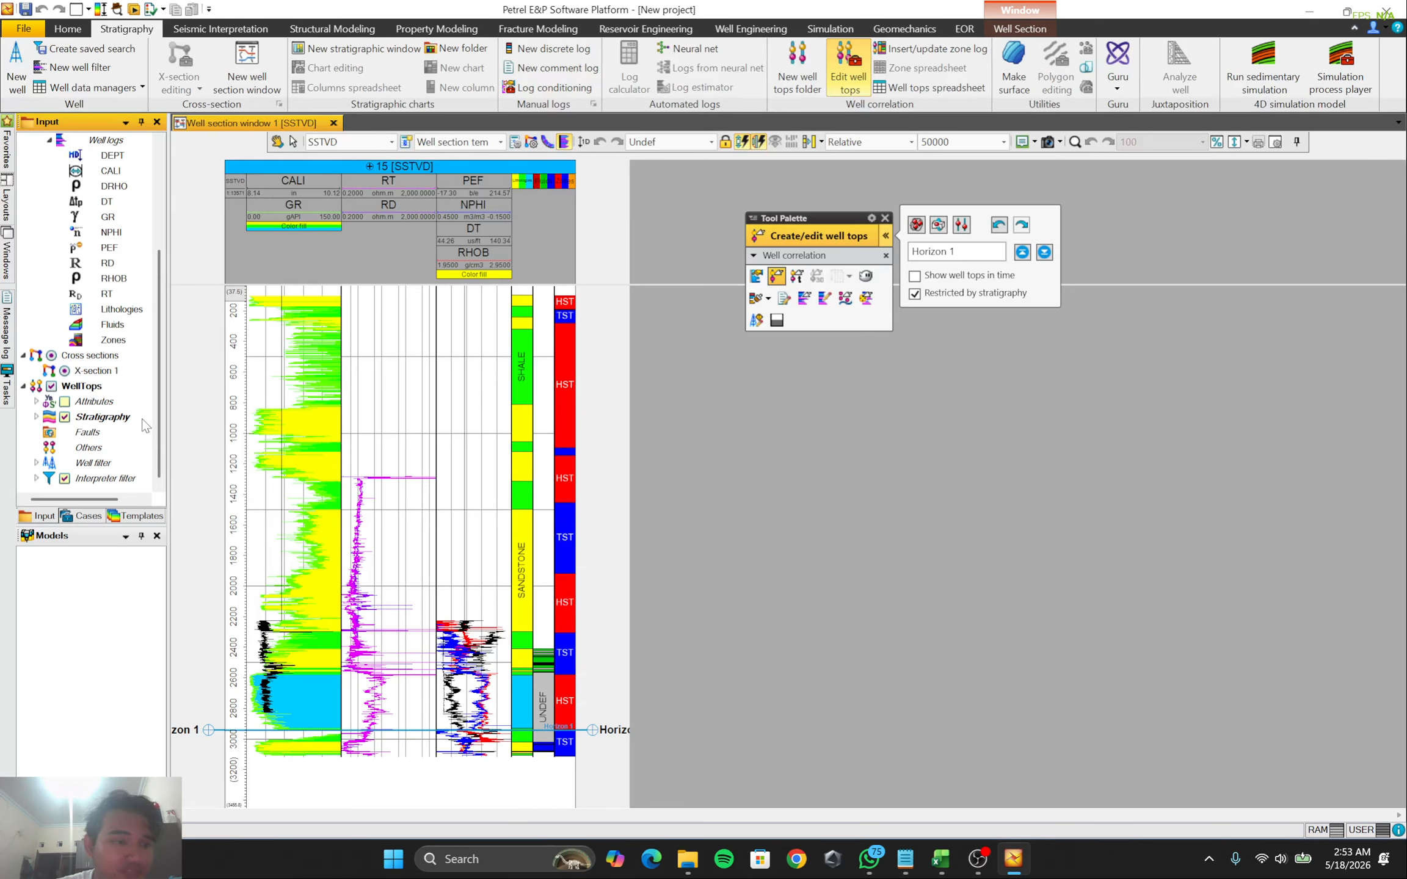
pyautogui.click(24, 356)
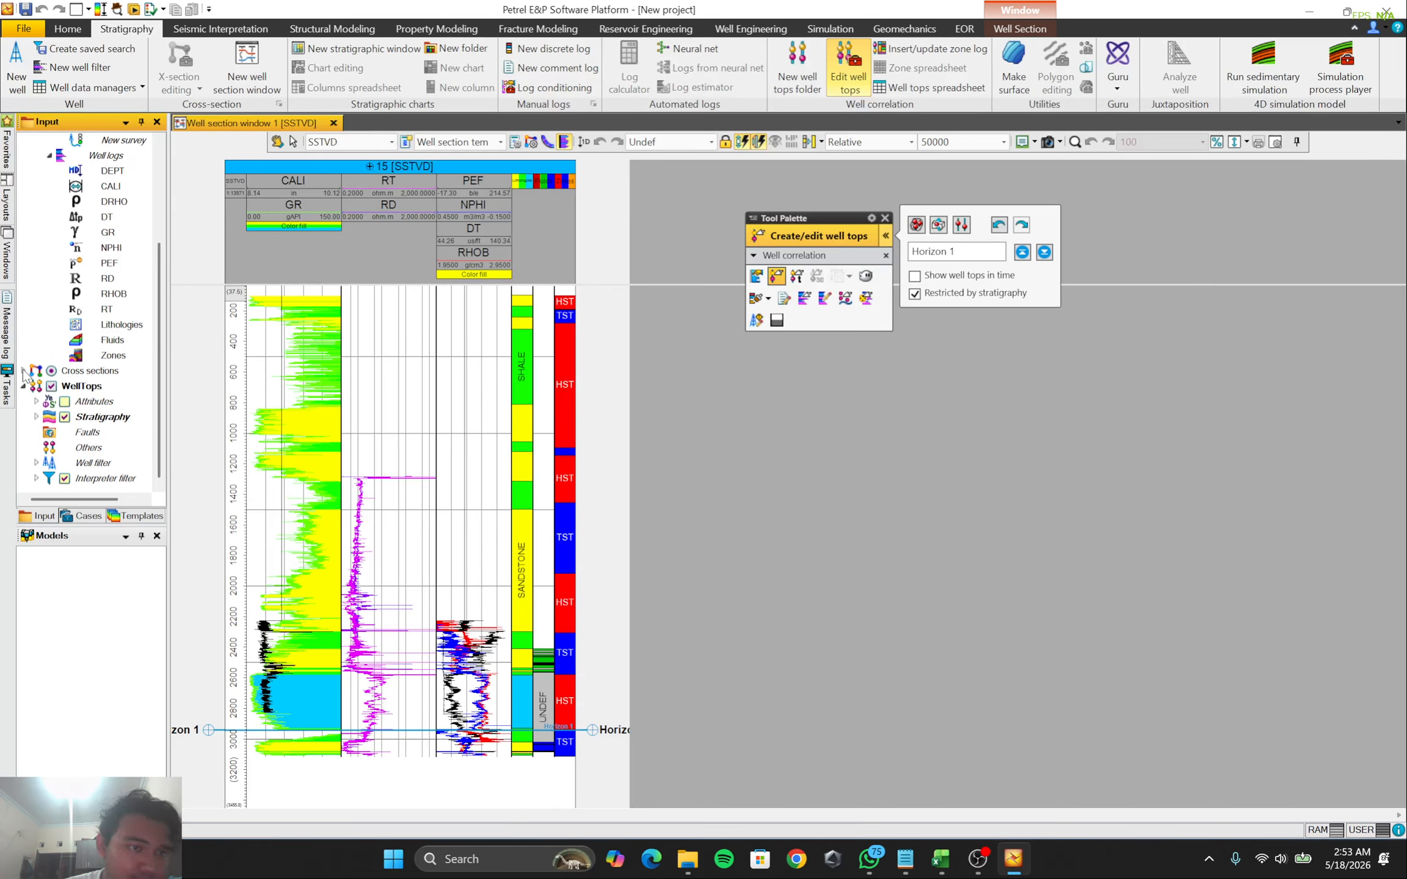
pyautogui.click(23, 370)
# Create a second well top at the top of the deepest HST interval, at about 2580 SSTVD
pyautogui.click(64, 417)
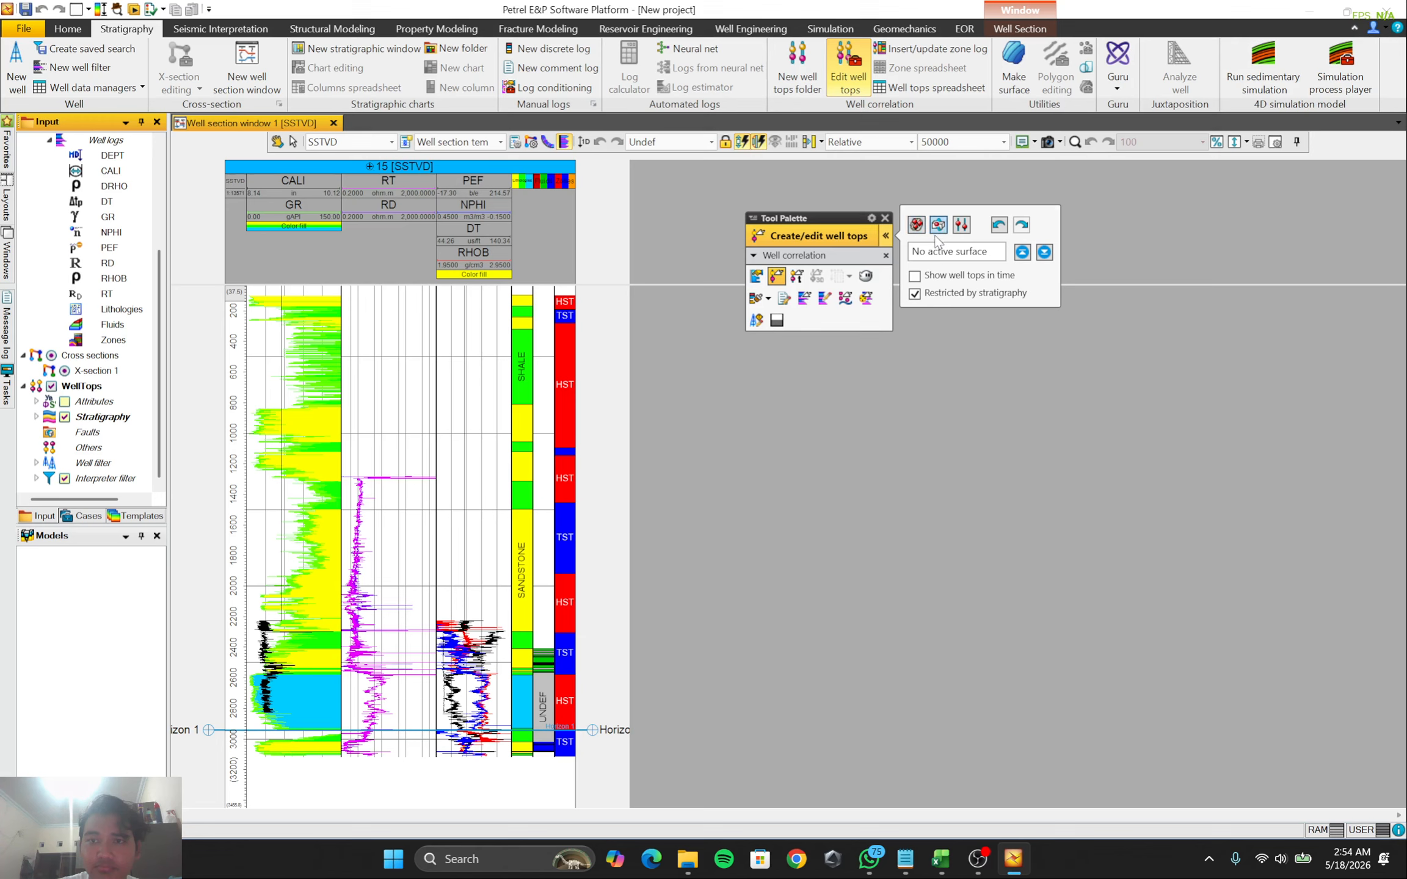
pyautogui.click(703, 475)
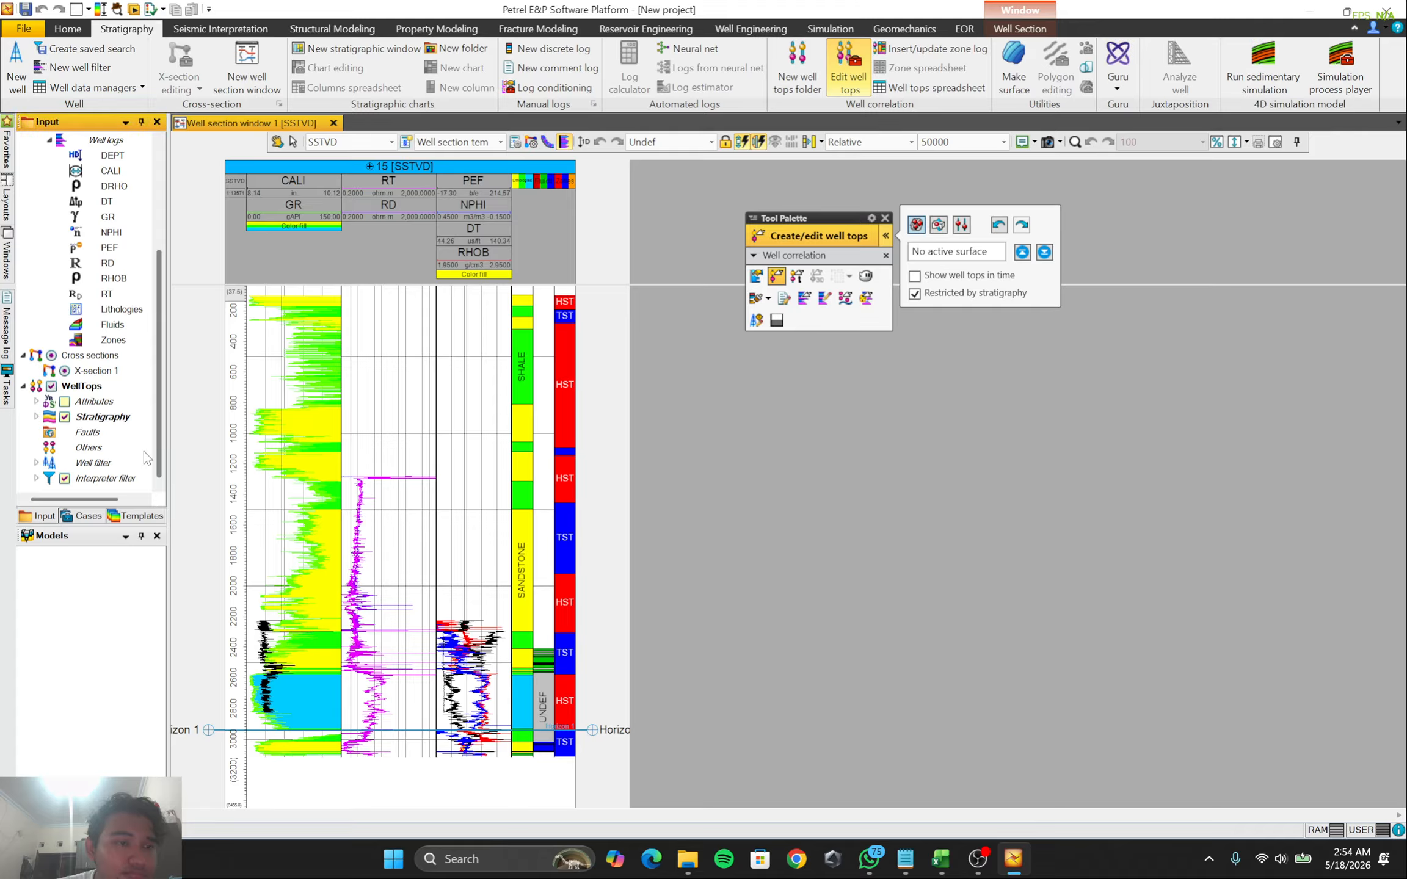
pyautogui.scroll(4, 151, 460)
pyautogui.scroll(-4, 90, 344)
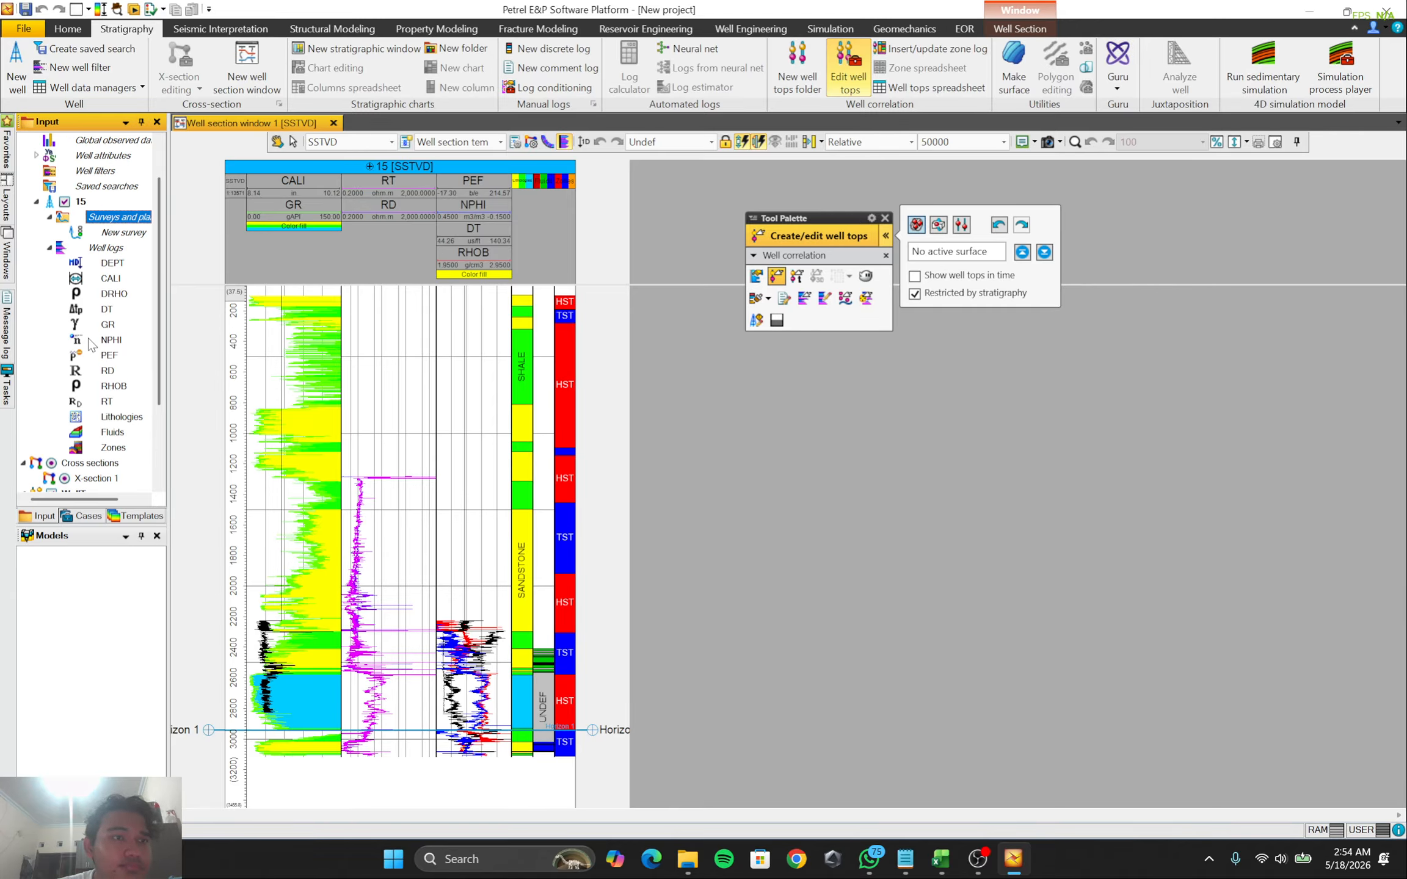
pyautogui.click(559, 674)
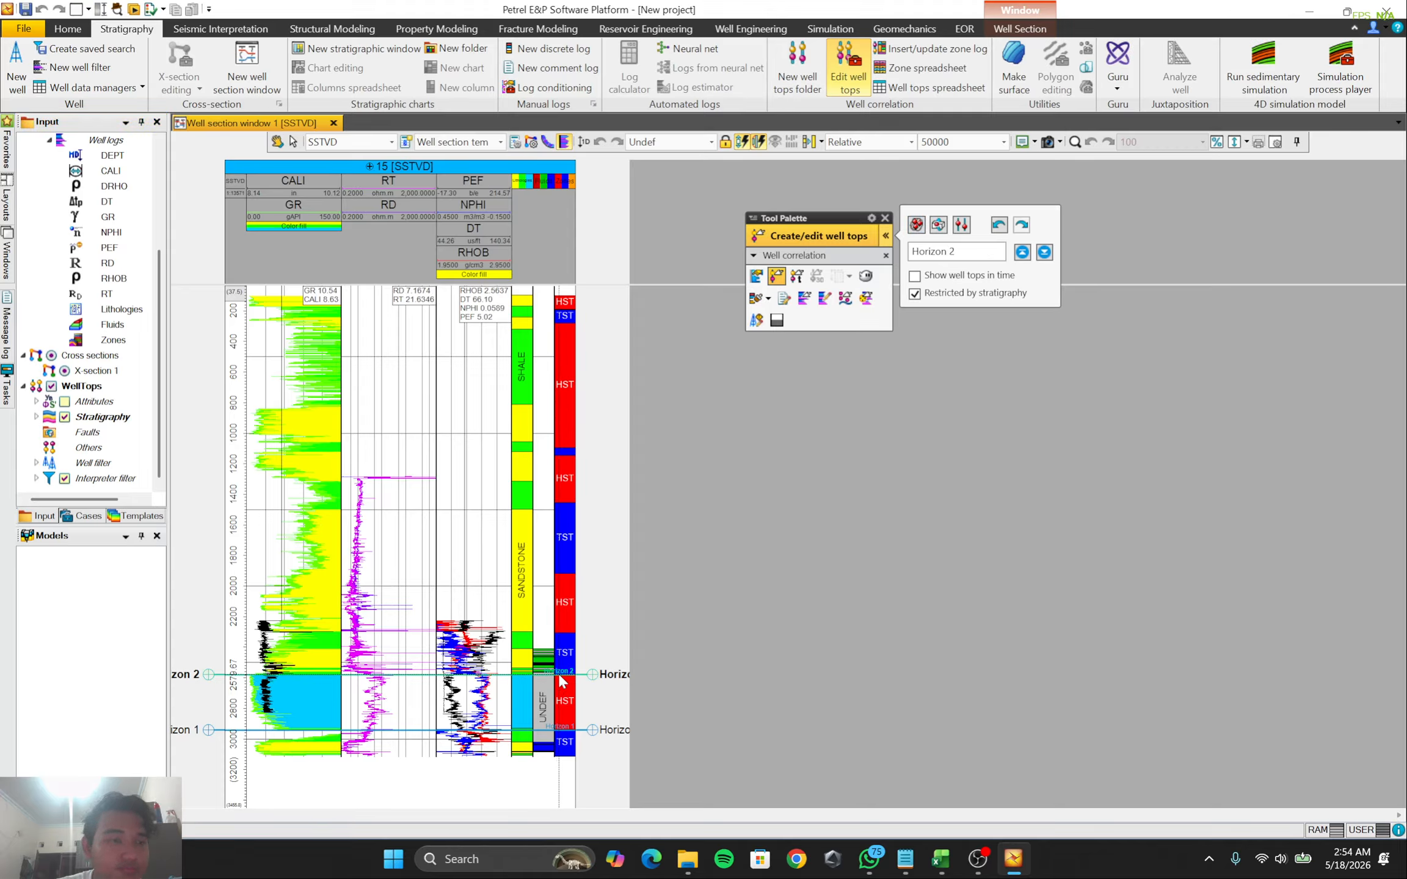
# Try to pick the same second well top at the shallower HST/TST boundaries at about 2300, 1905, 1430, 1135 and 1085 SSTVD
pyautogui.click(564, 633)
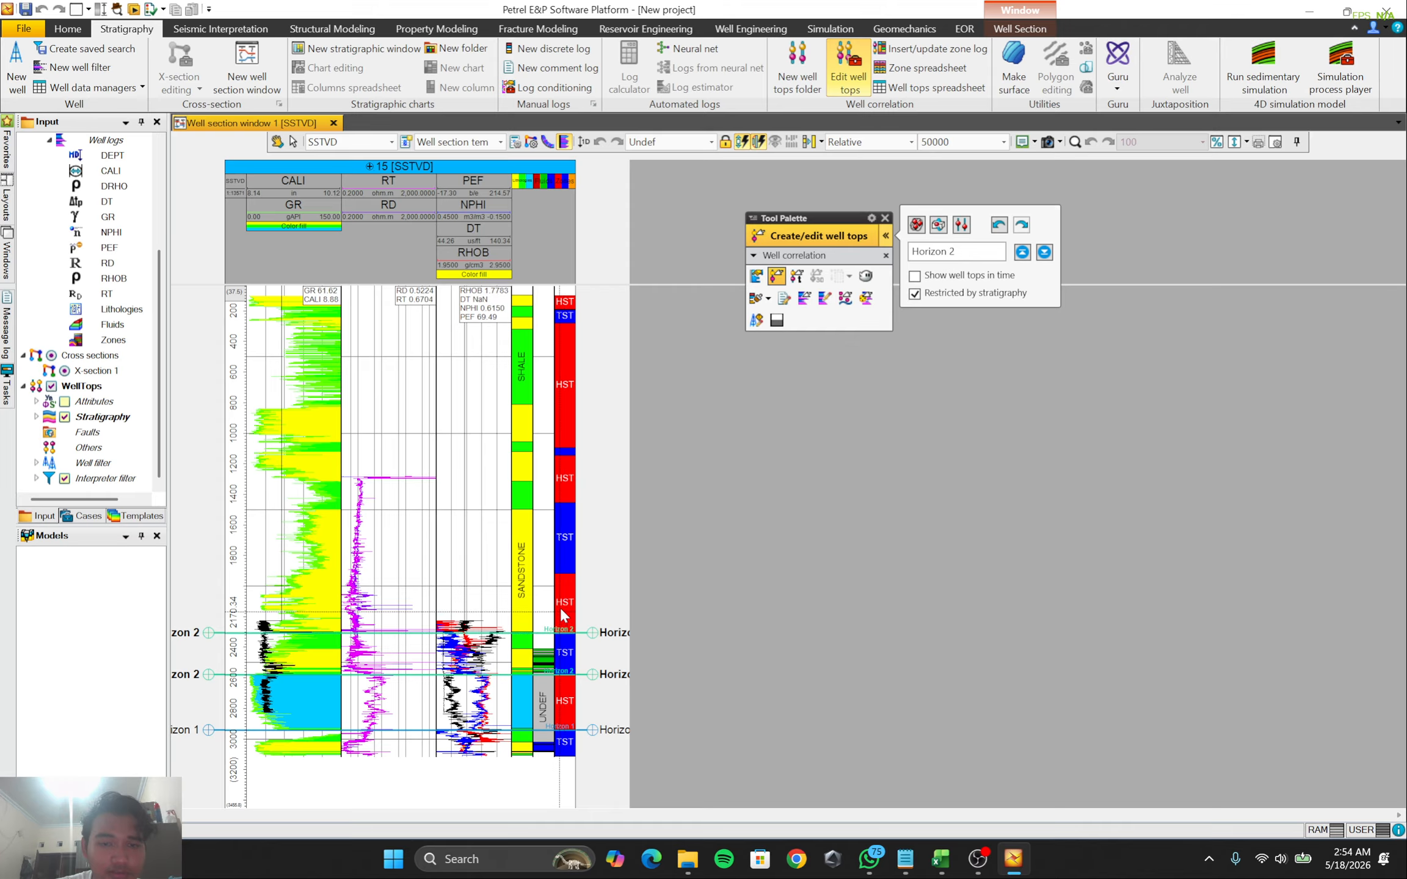
pyautogui.click(565, 573)
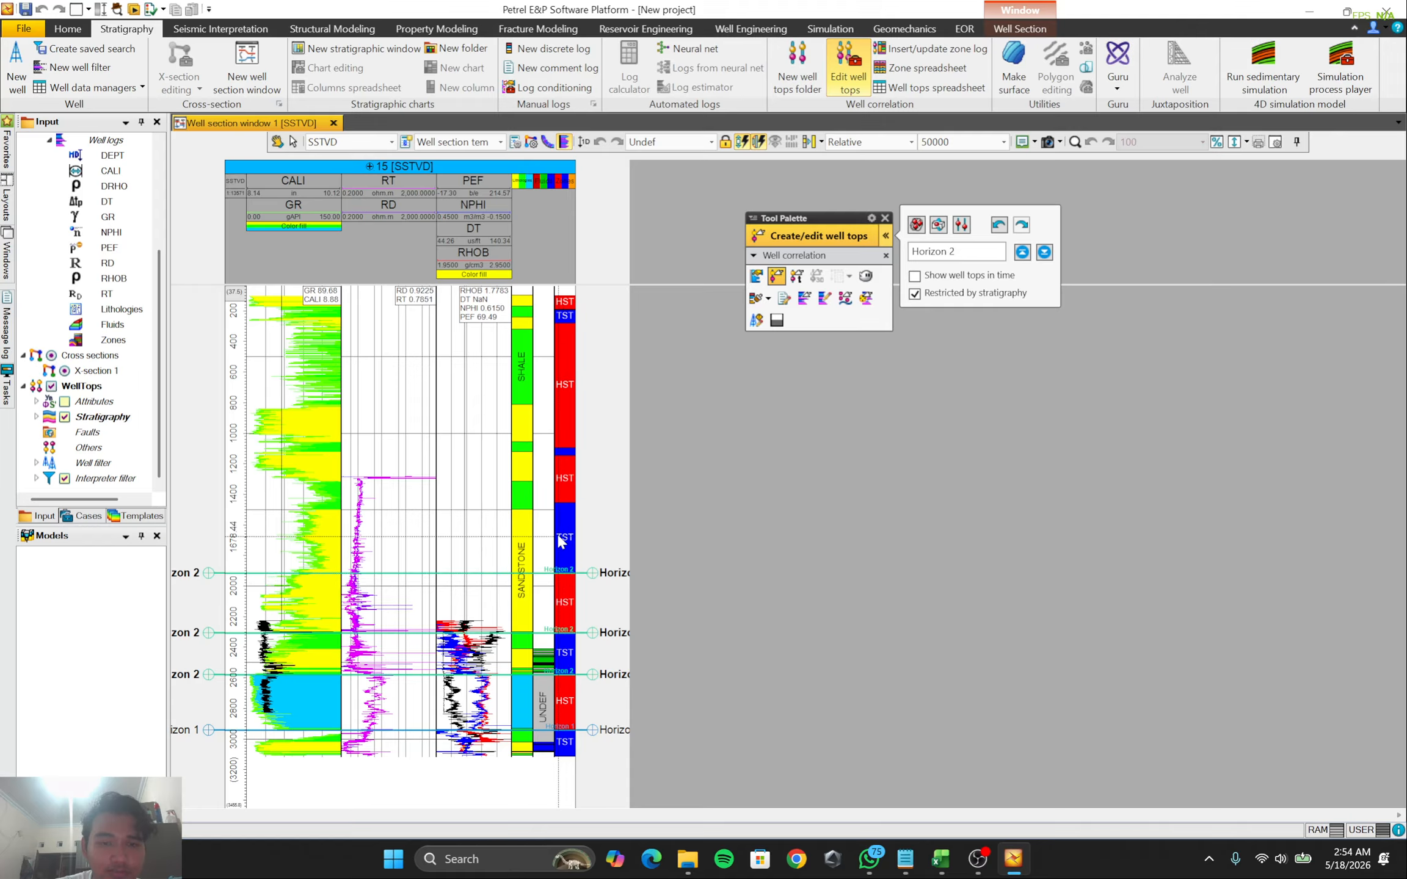
pyautogui.click(564, 501)
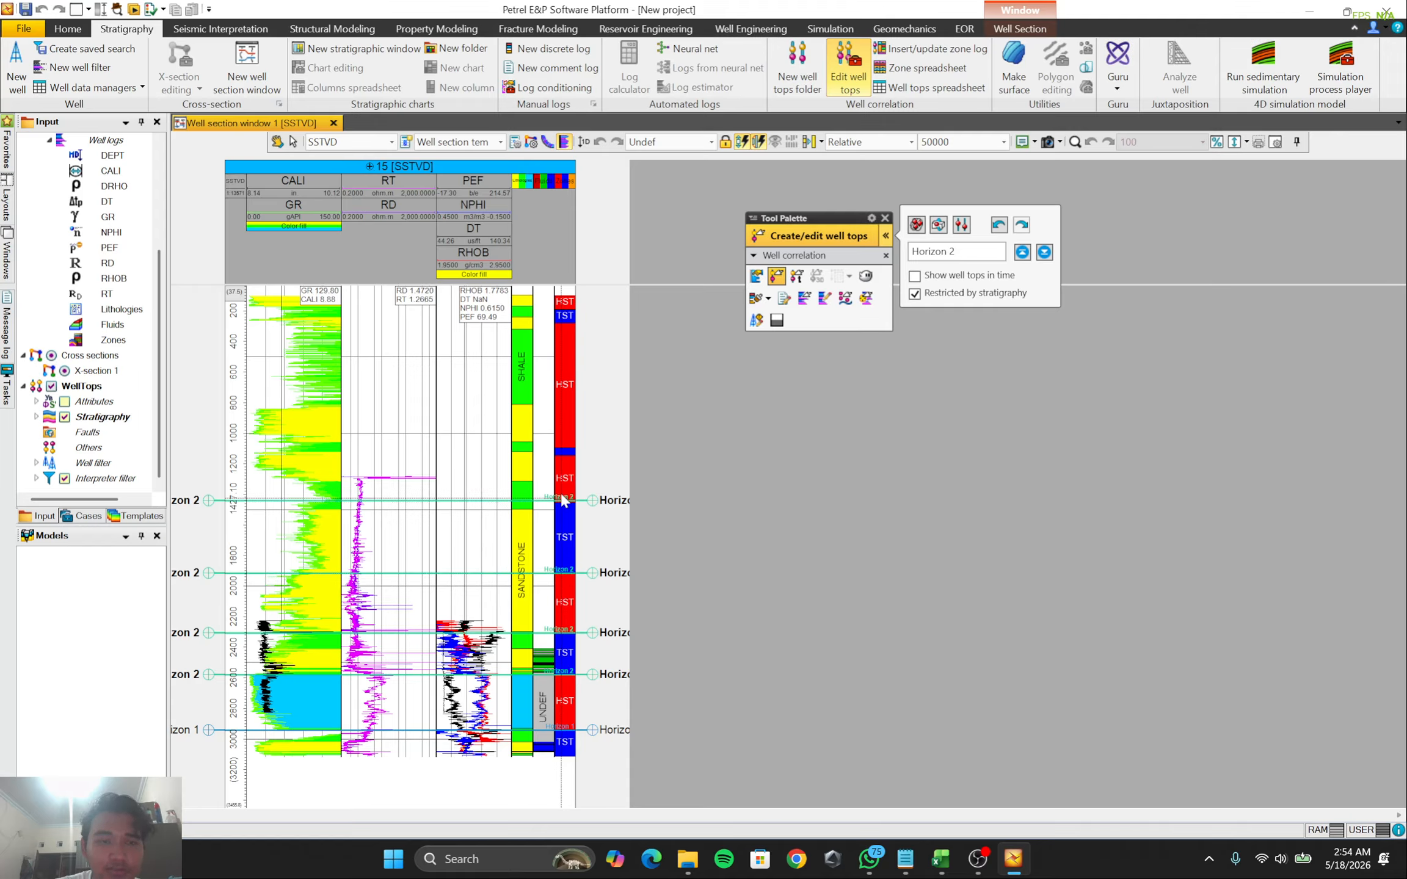
pyautogui.click(566, 456)
pyautogui.click(566, 447)
pyautogui.scroll(1, 572, 433)
pyautogui.scroll(-2, 573, 433)
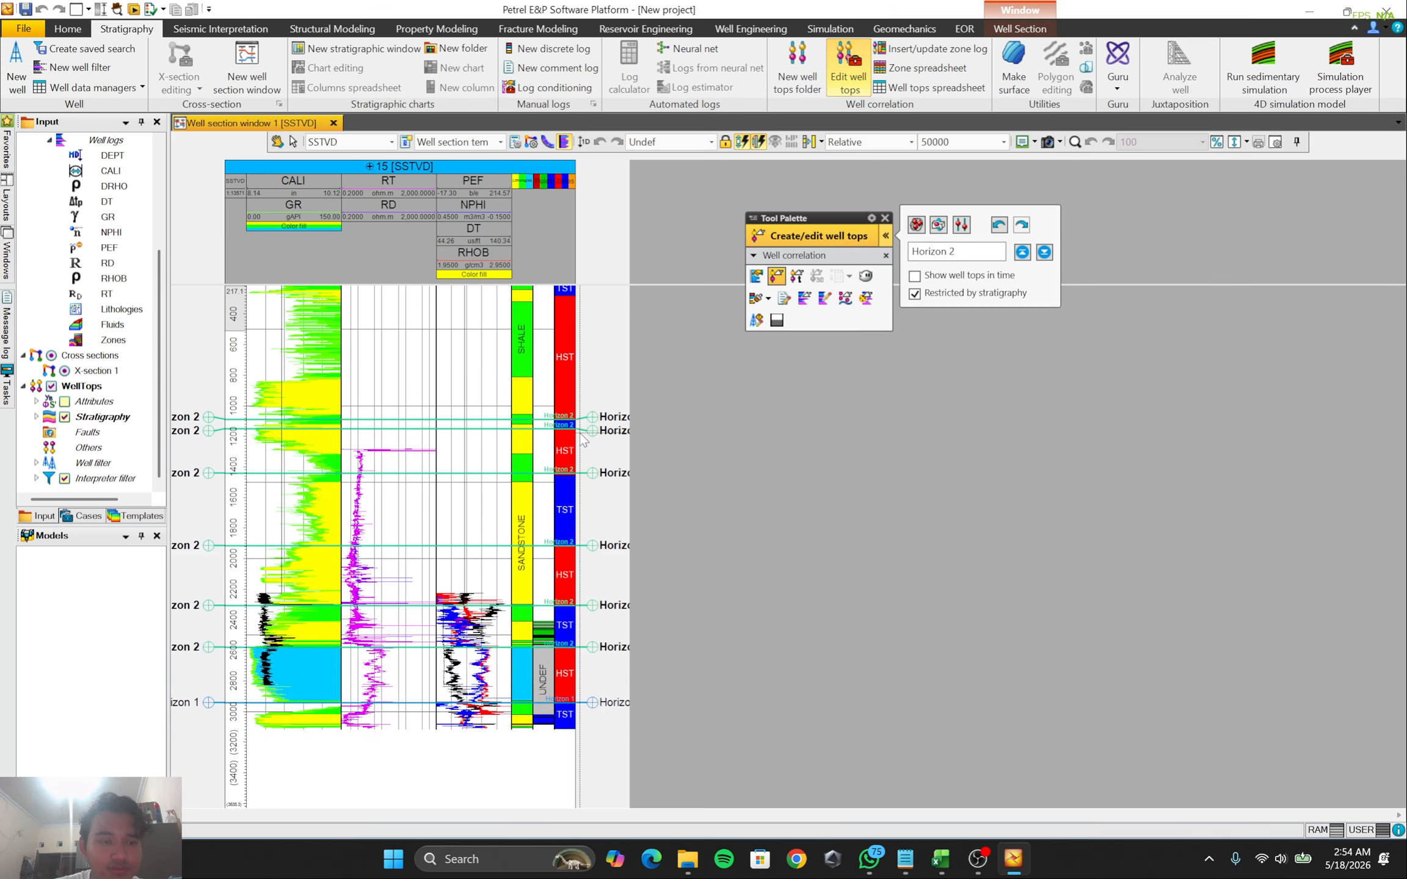
# Undo the five extra picks of the second well top above about 2580 SSTVD
pyautogui.hotkey('ctrl', 'z')
pyautogui.hotkey('ctrl', 'z')
pyautogui.hotkey('ctrl', 'z')
pyautogui.hotkey('ctrl', 'z')
pyautogui.hotkey('ctrl', 'z')
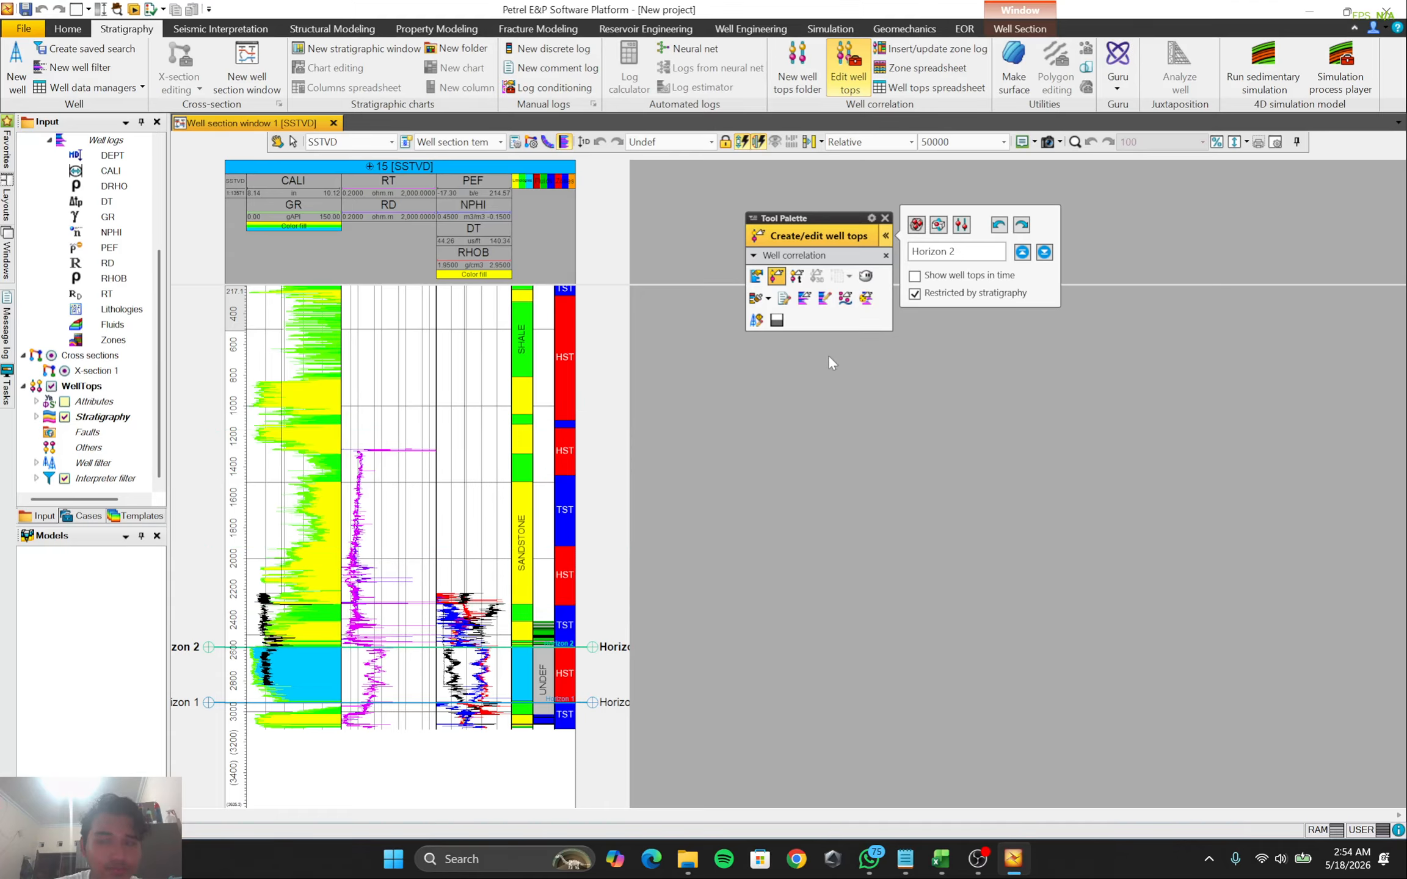
# Create three separate new well tops at the HST/TST boundaries at about 2300, 1905 and 1450 SSTVD
pyautogui.click(916, 225)
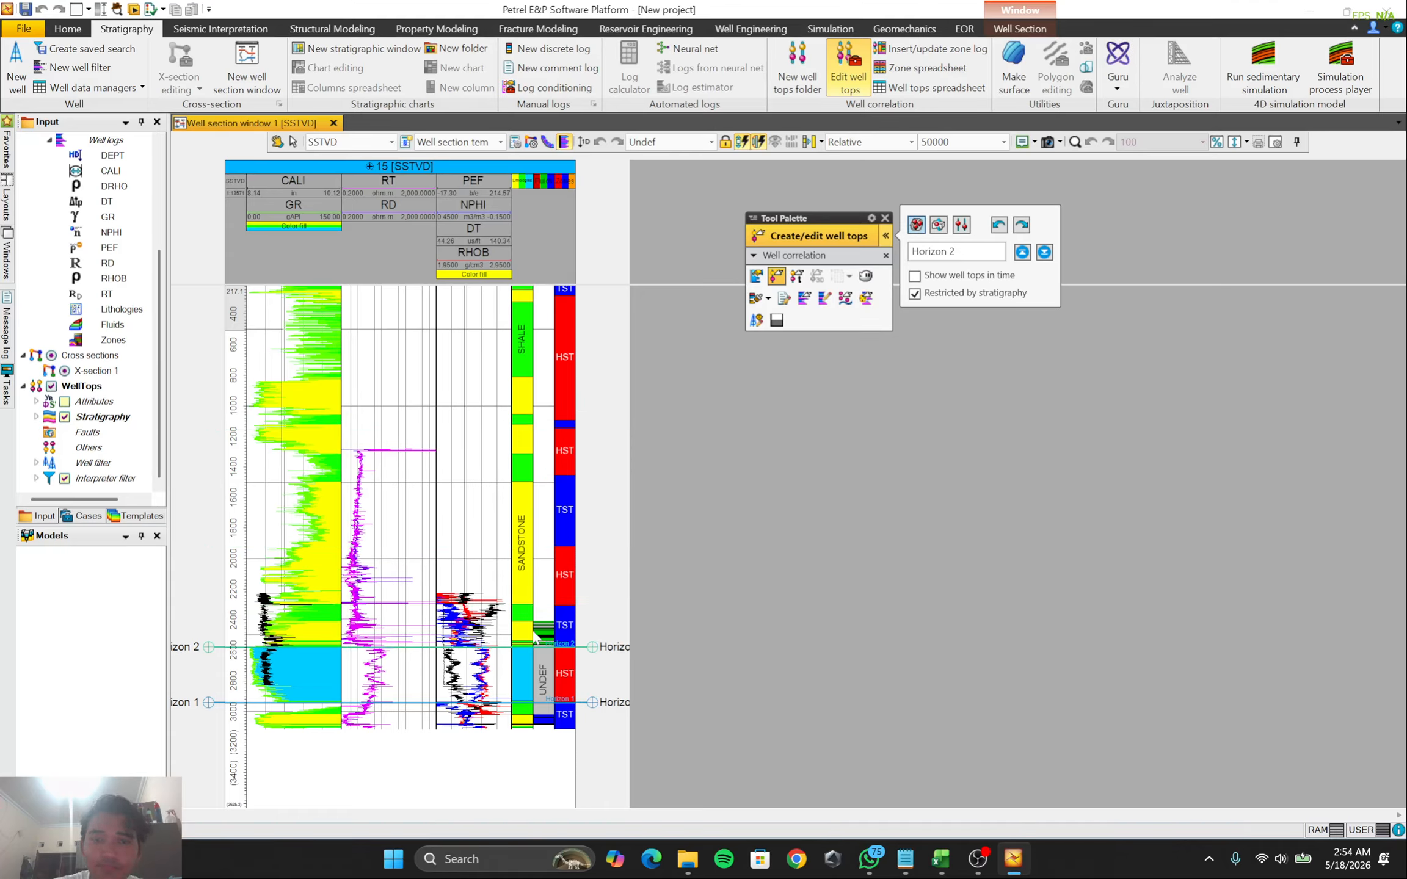
pyautogui.click(566, 605)
pyautogui.click(917, 225)
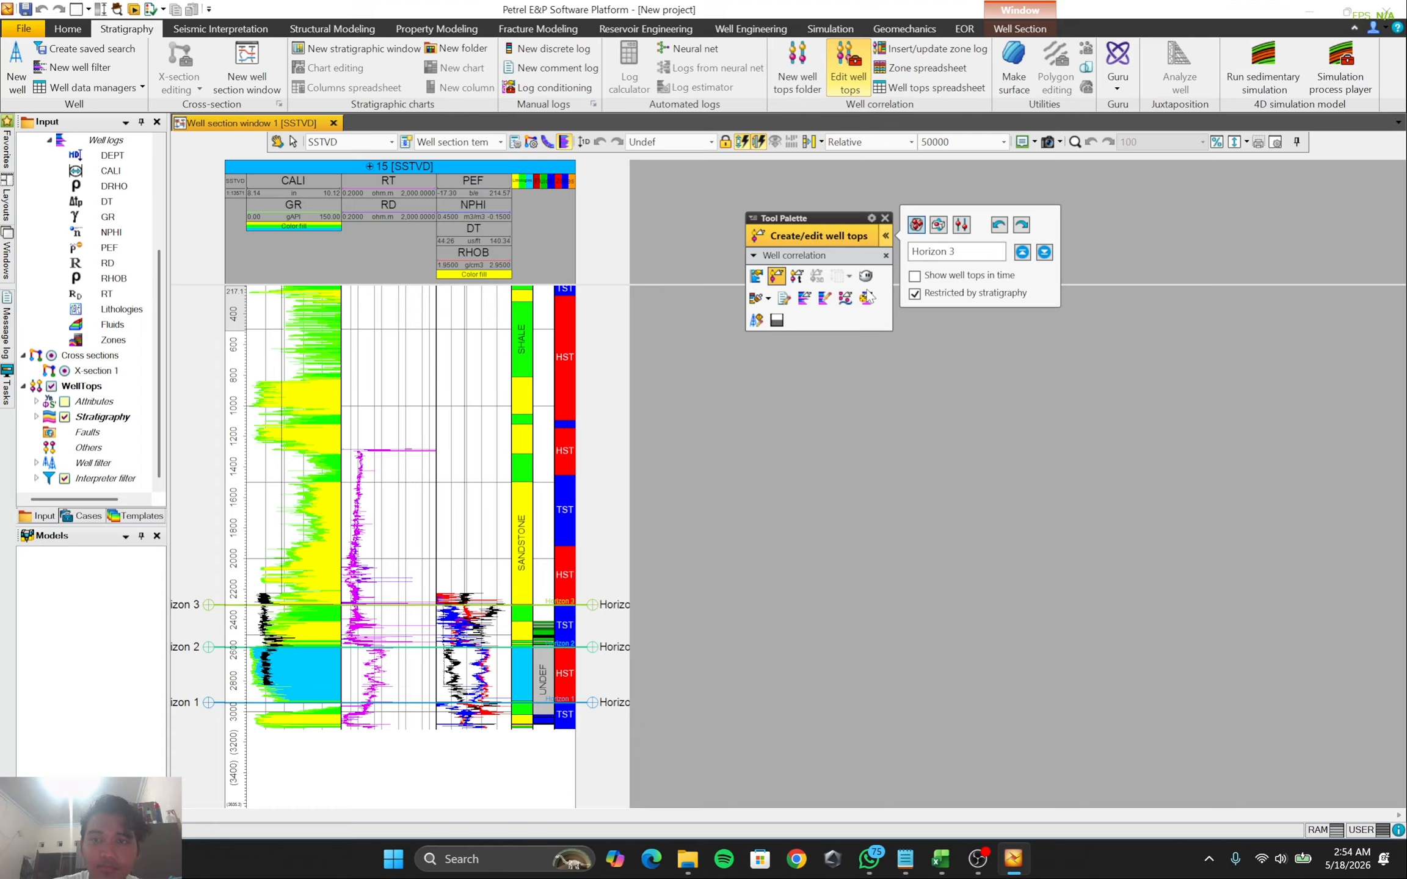
pyautogui.click(573, 547)
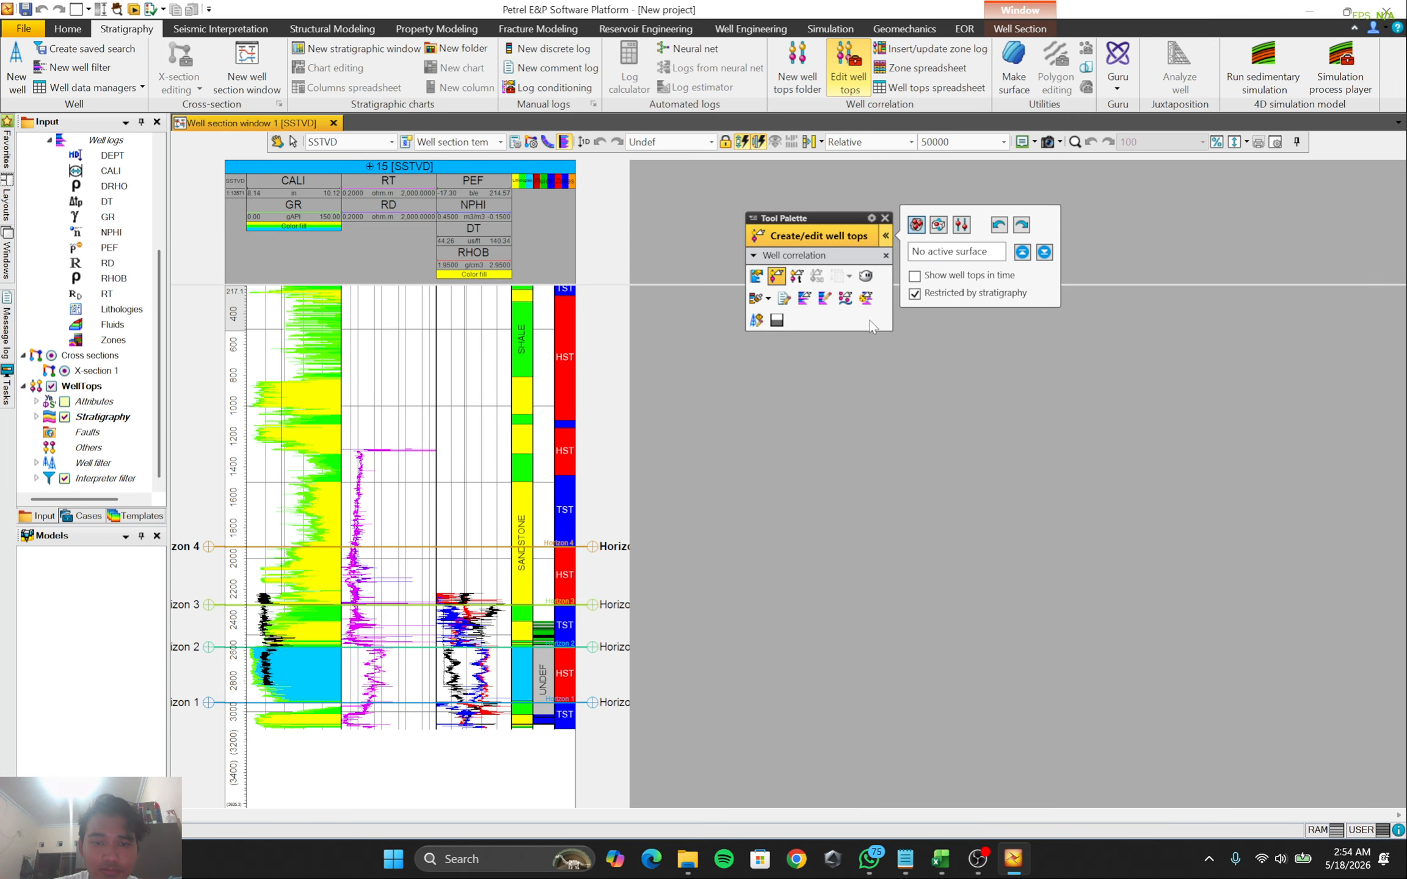
pyautogui.click(921, 227)
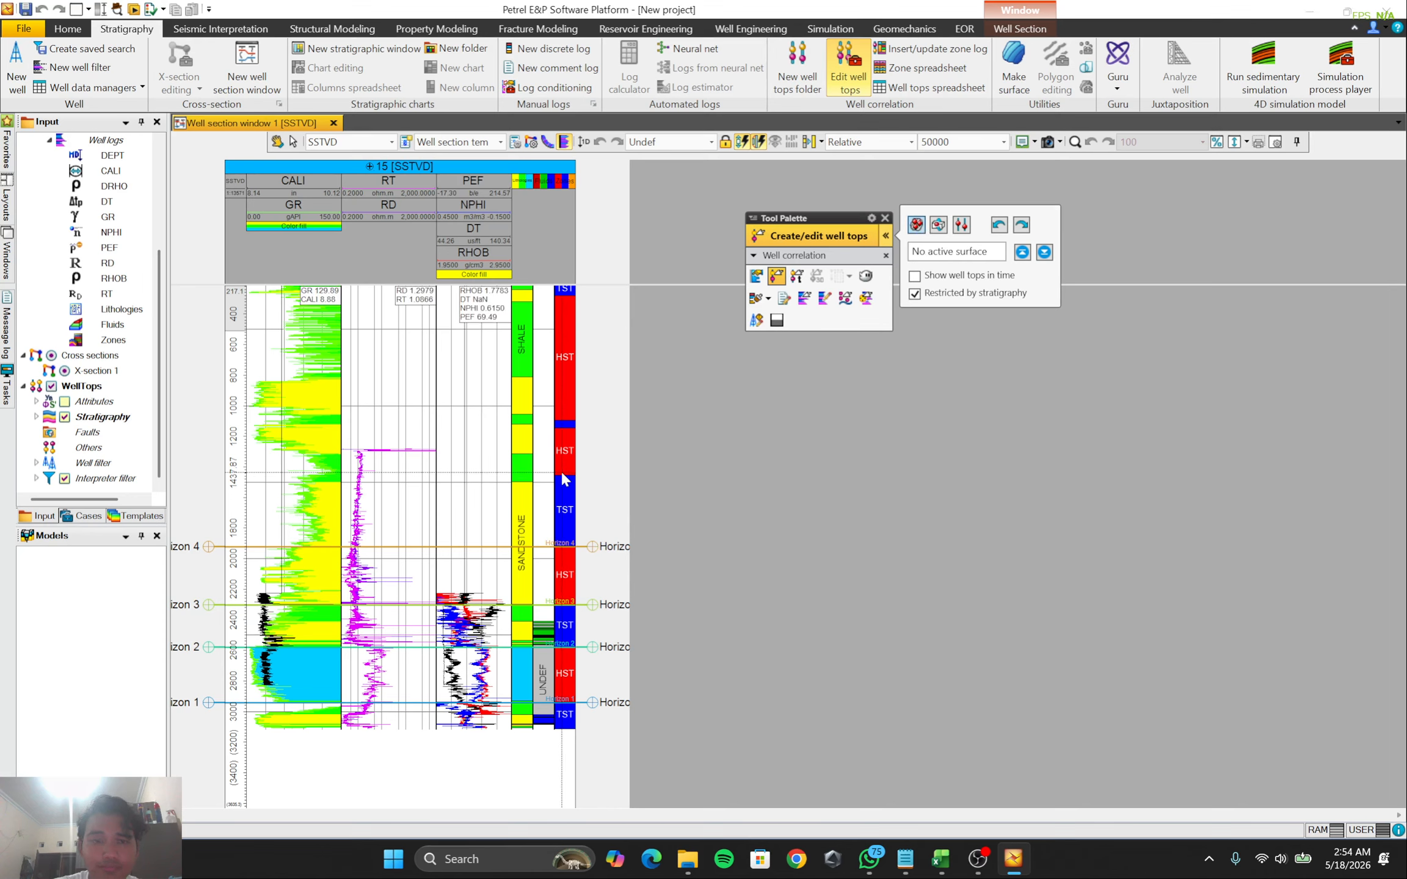
pyautogui.click(565, 477)
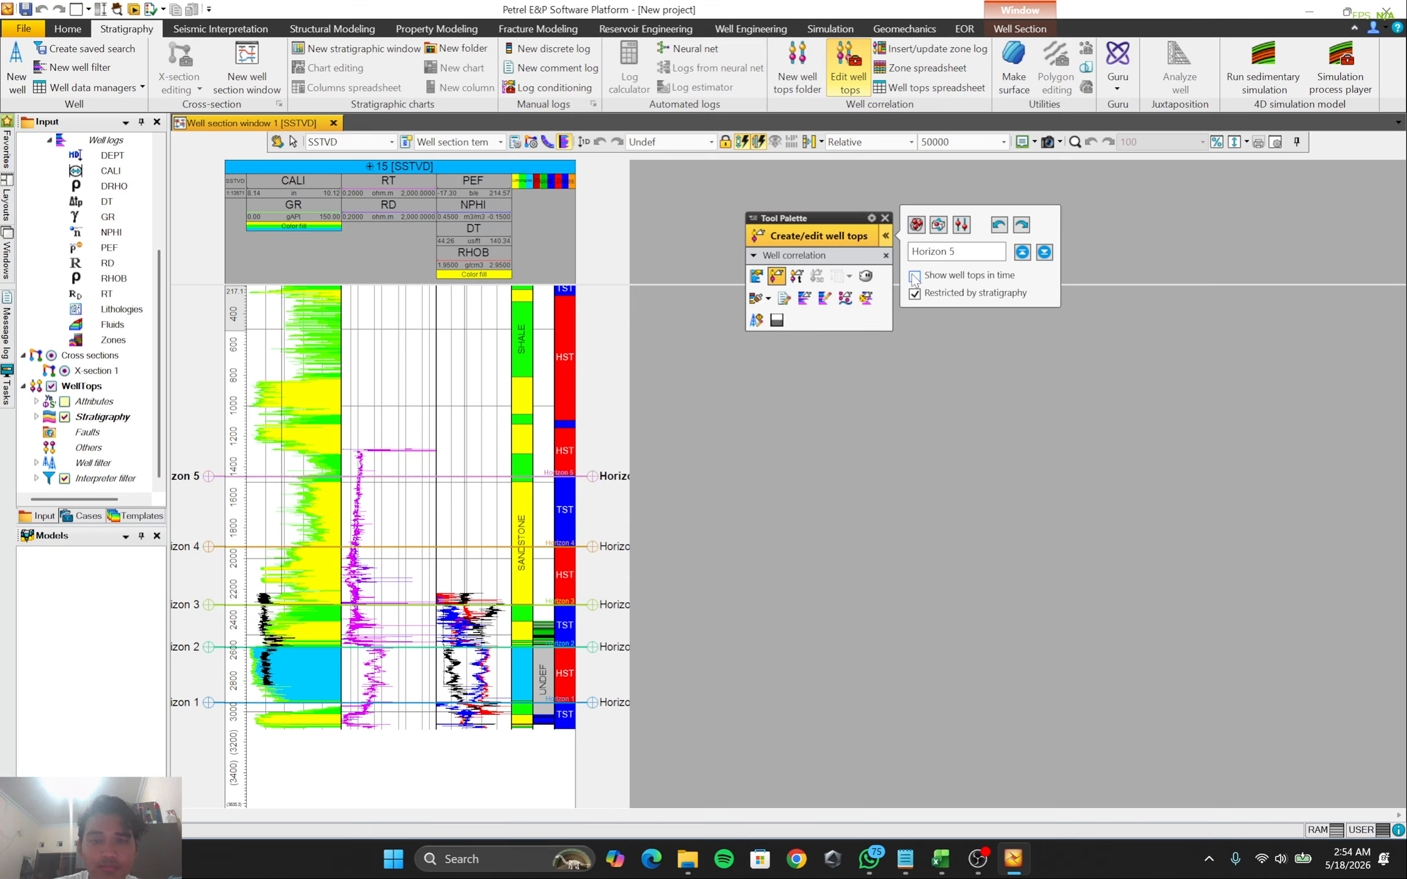
# Create two separate new well tops at the base and top of the thin TST interval near 1100 SSTVD
pyautogui.click(918, 227)
pyautogui.click(562, 427)
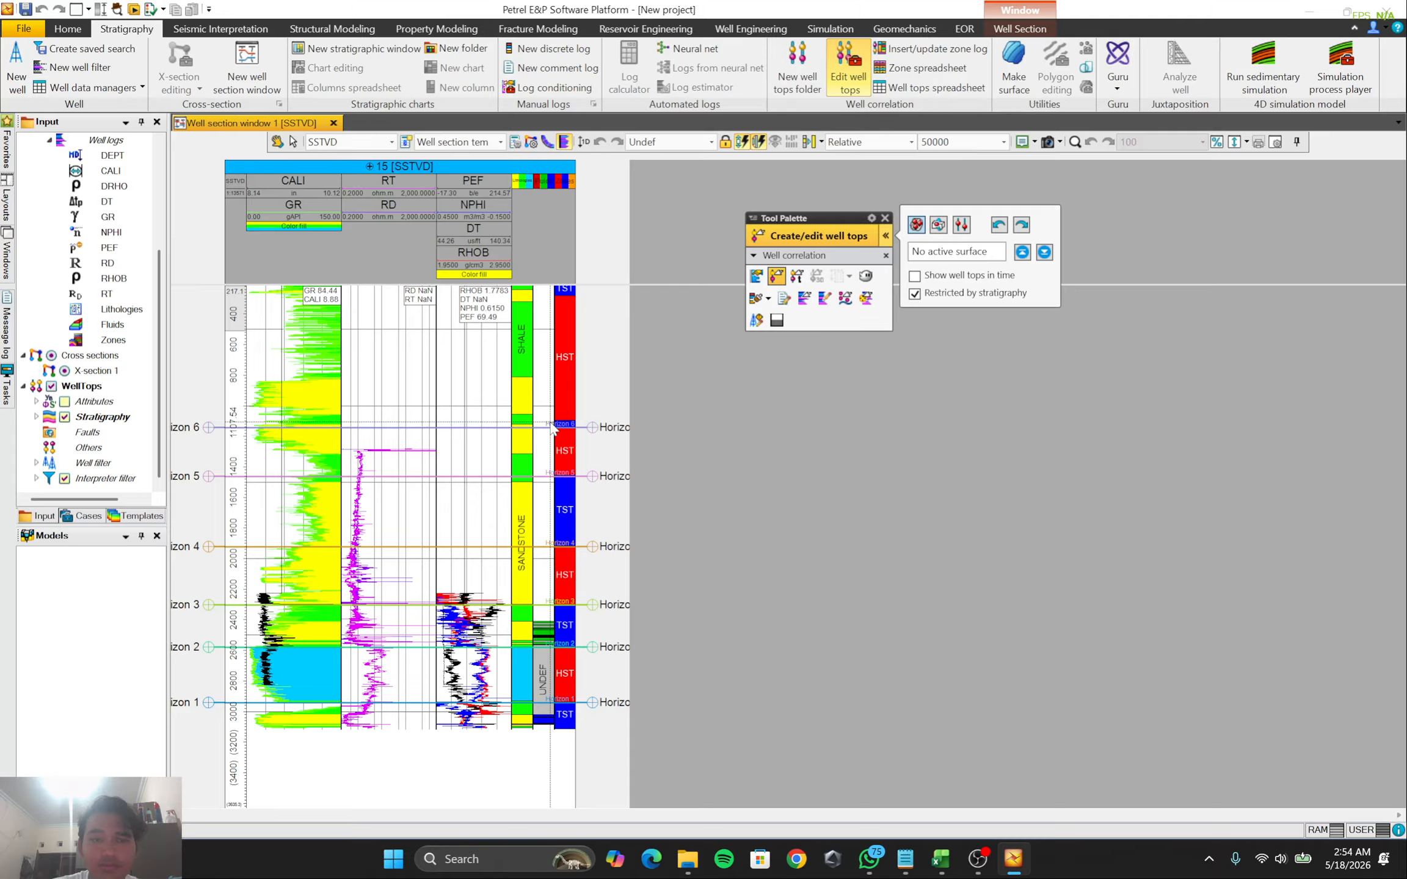
pyautogui.click(565, 420)
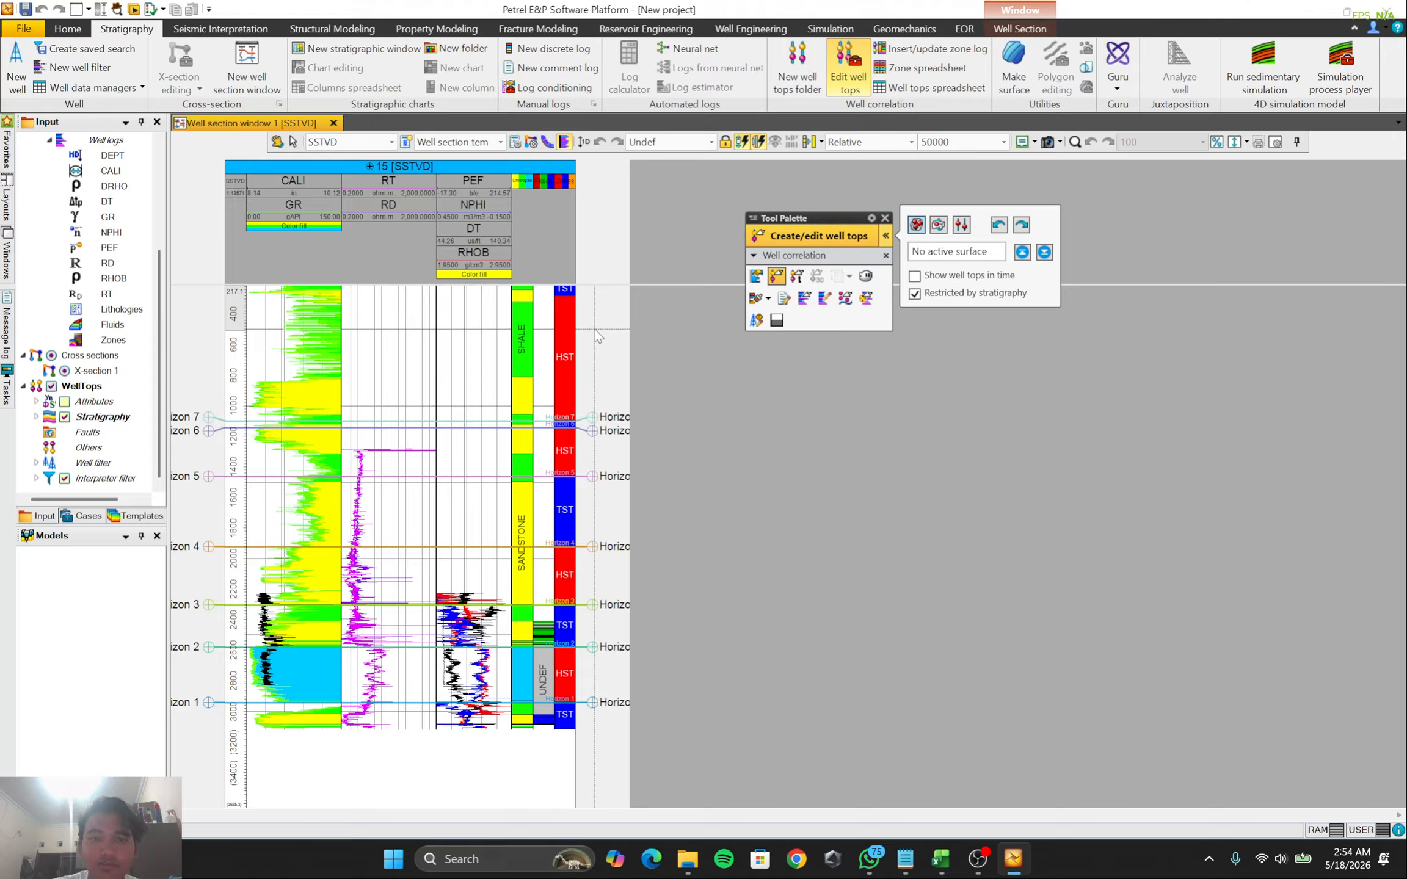
# Create two separate new well tops at the base and top of the shallowest TST interval, at about 280 and 190 SSTVD
pyautogui.scroll(3, 585, 383)
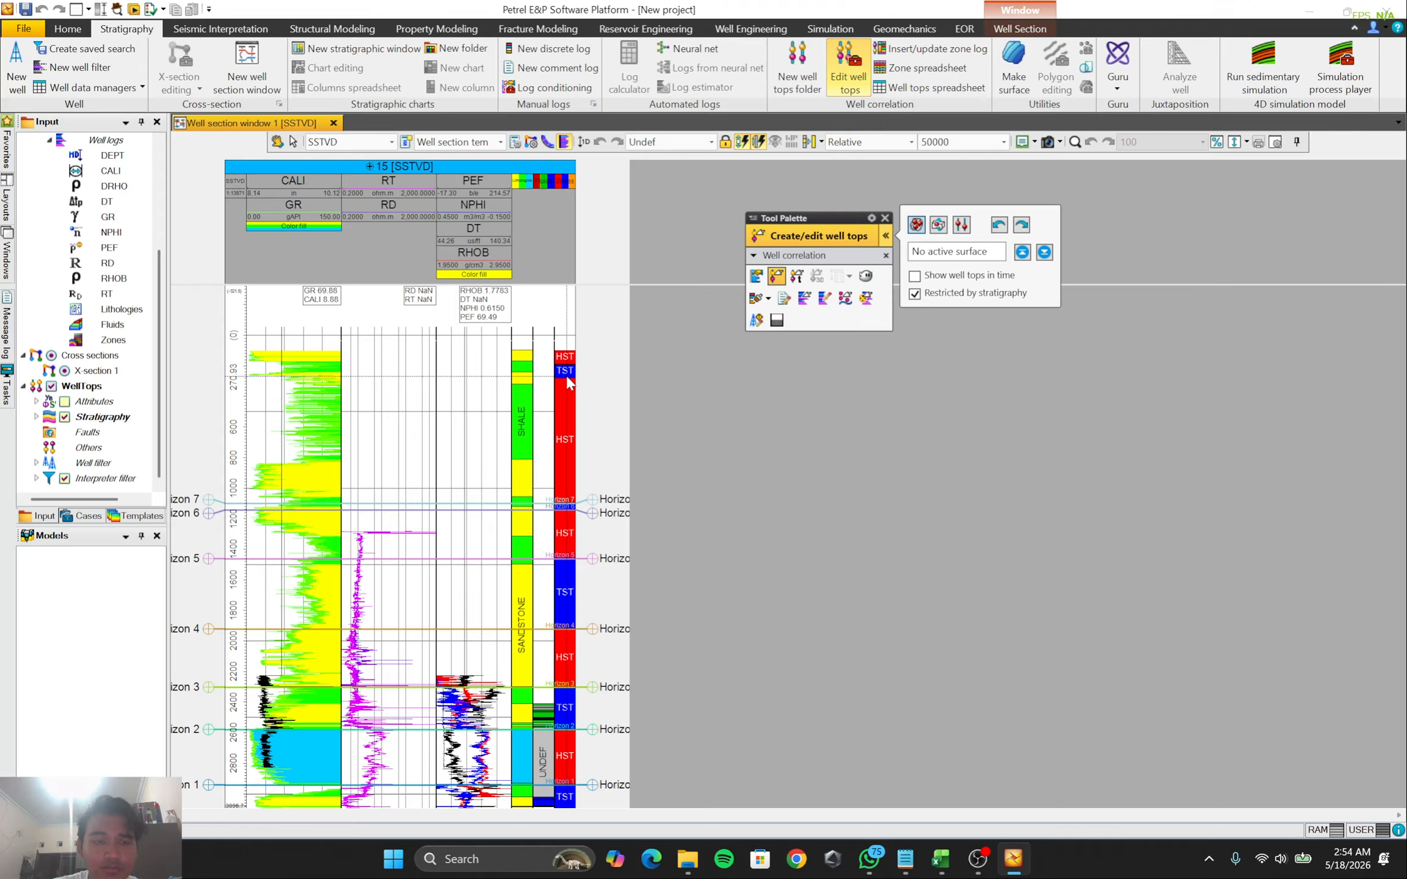
pyautogui.click(567, 378)
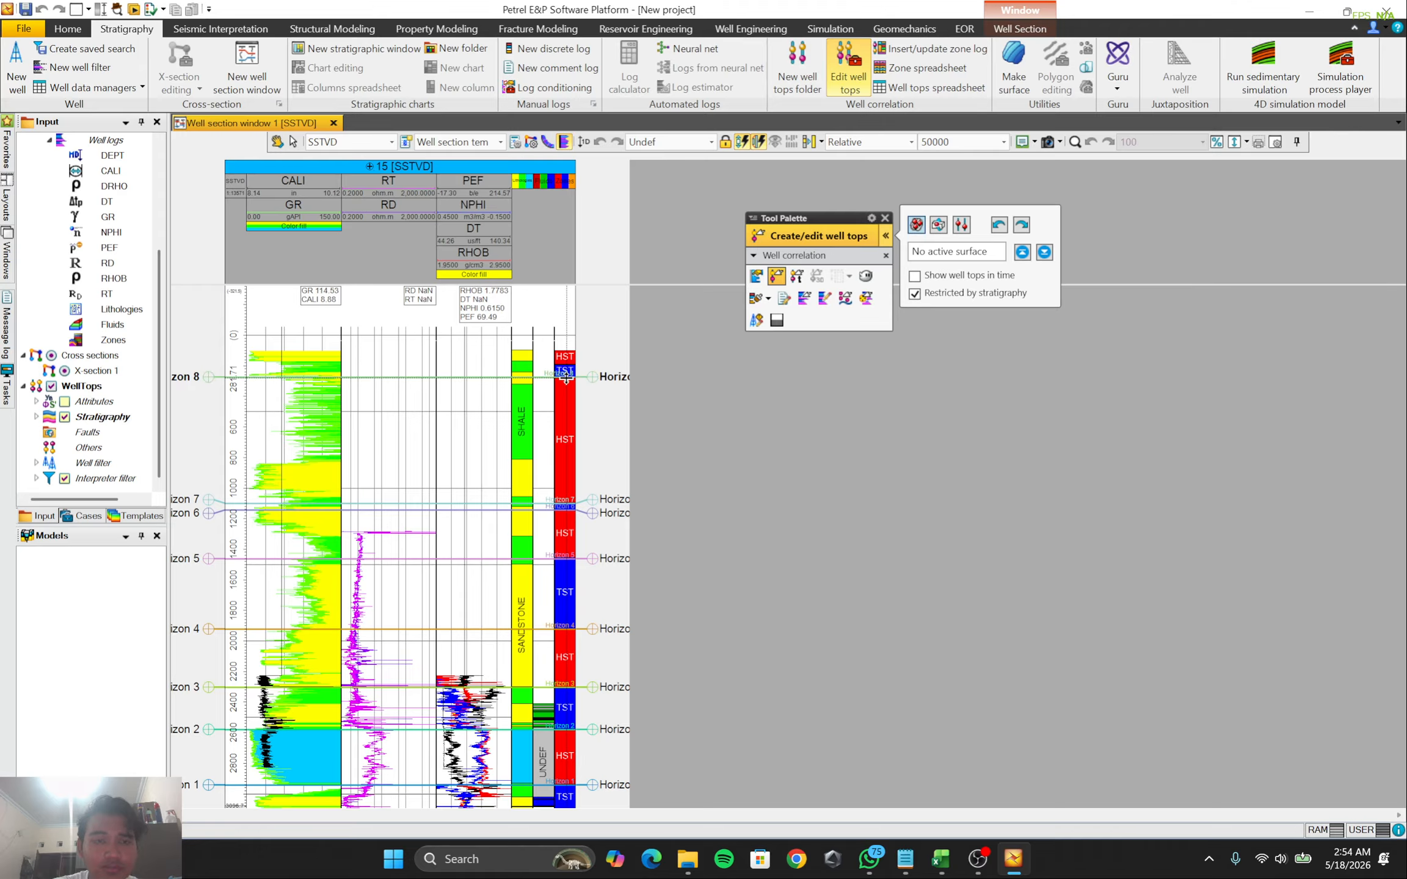
pyautogui.click(924, 226)
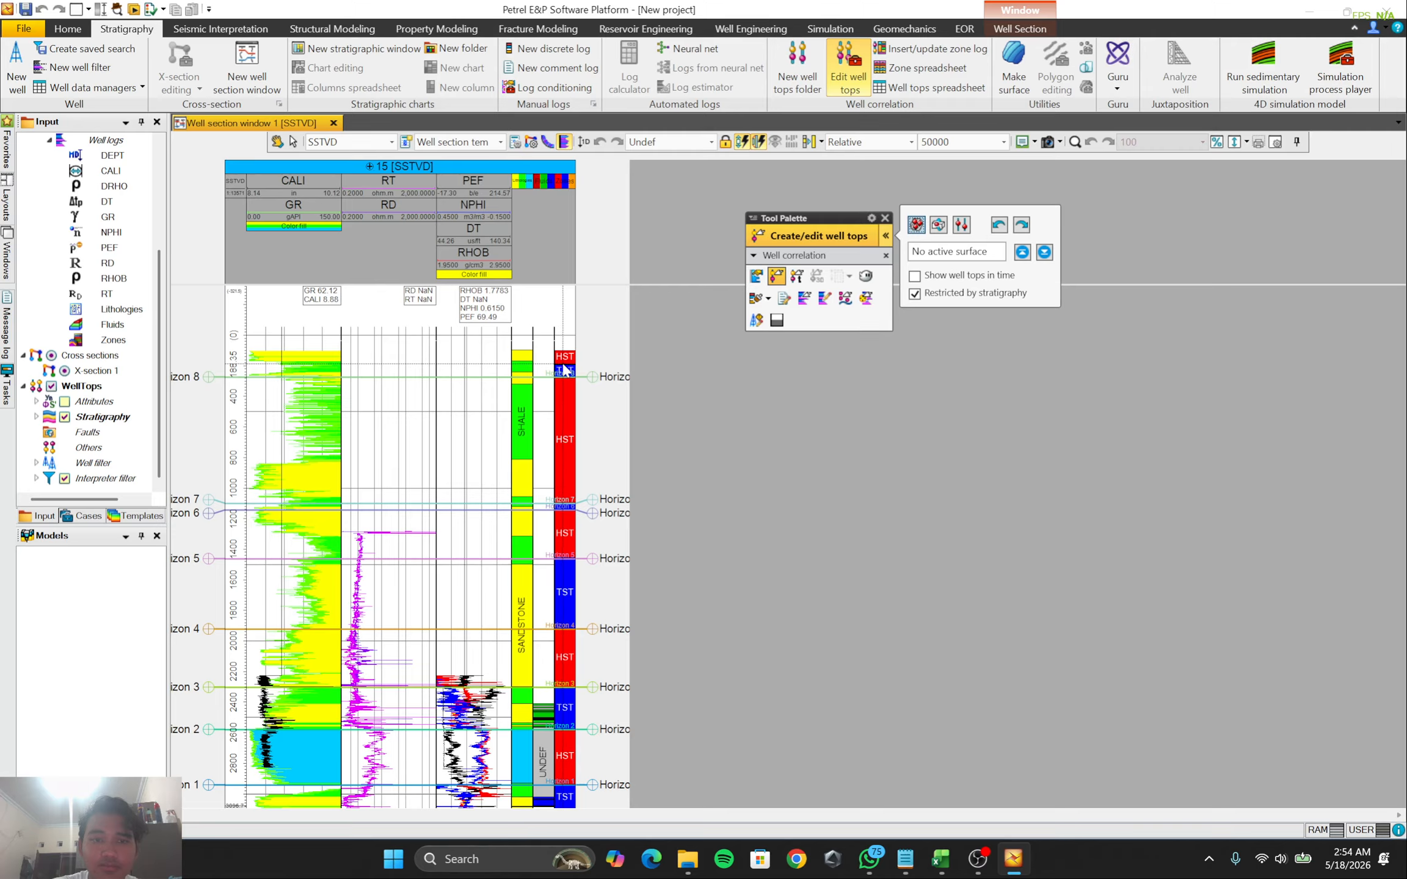
pyautogui.click(566, 368)
pyautogui.scroll(-3, 494, 487)
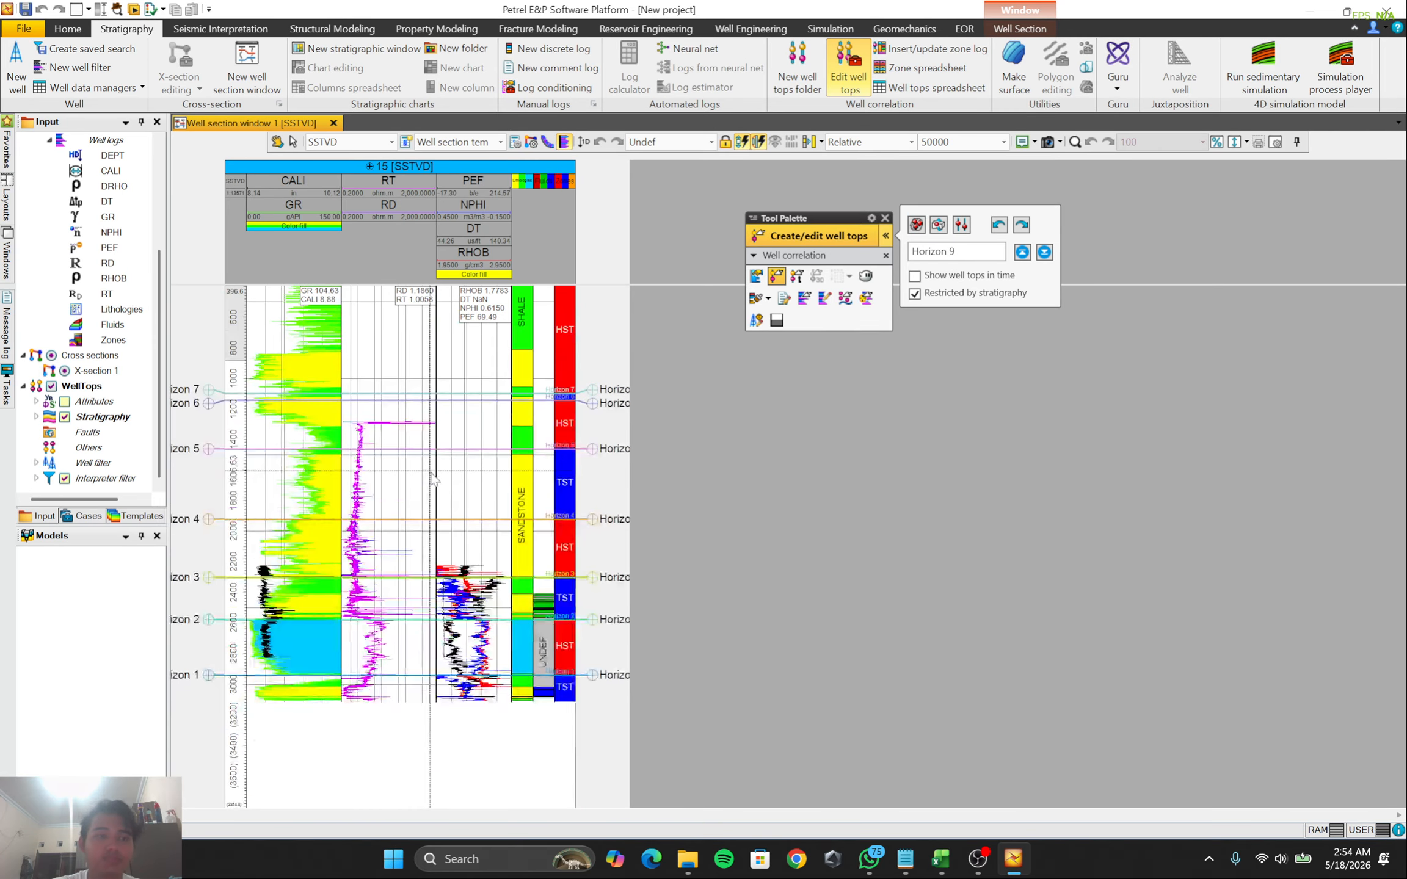
pyautogui.scroll(3, 493, 486)
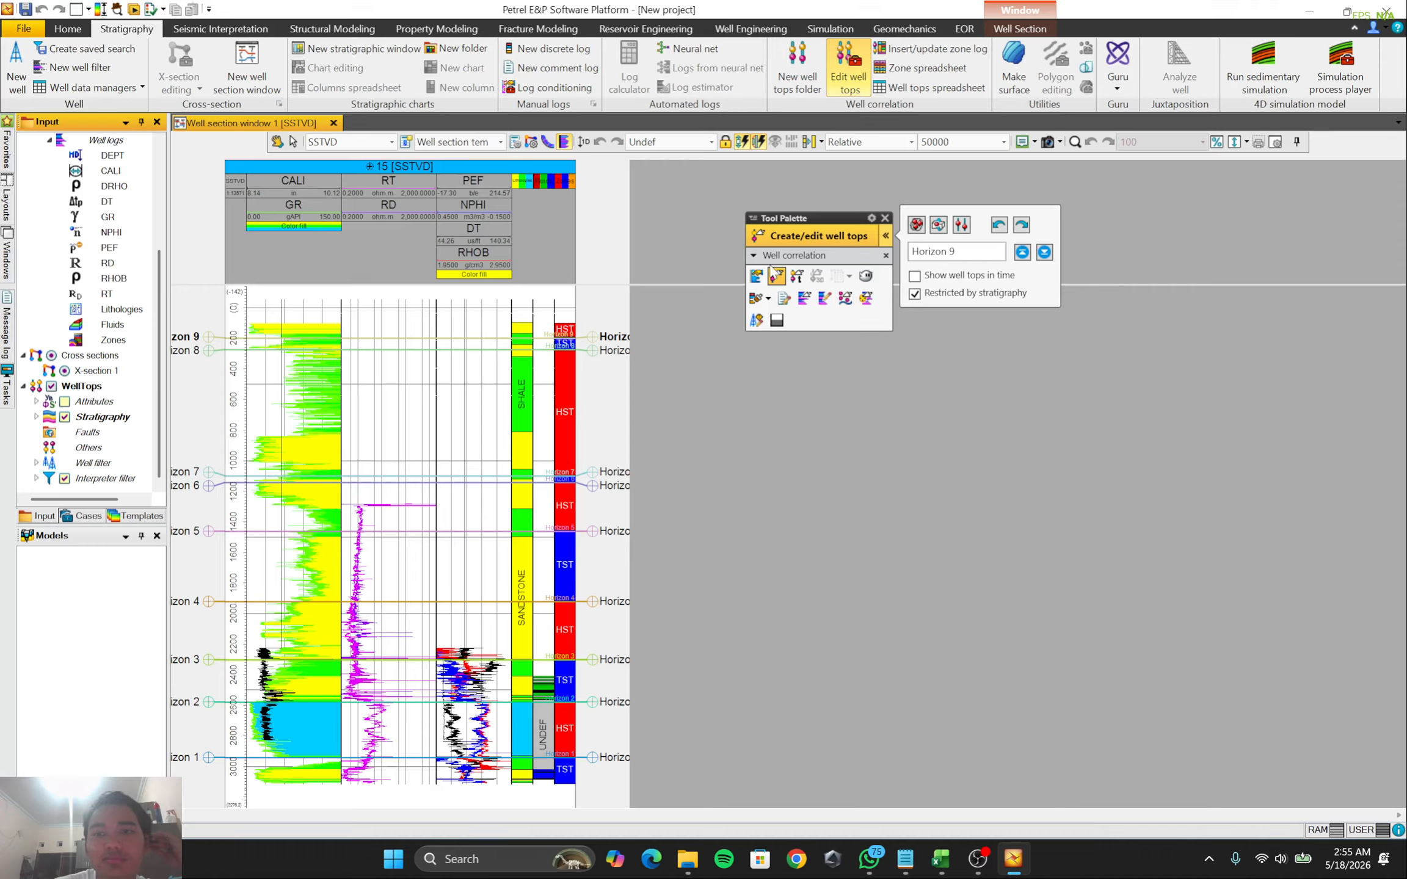
# Rename the deepest well top, Horizon 1, as MFS 1
pyautogui.scroll(2, 99, 323)
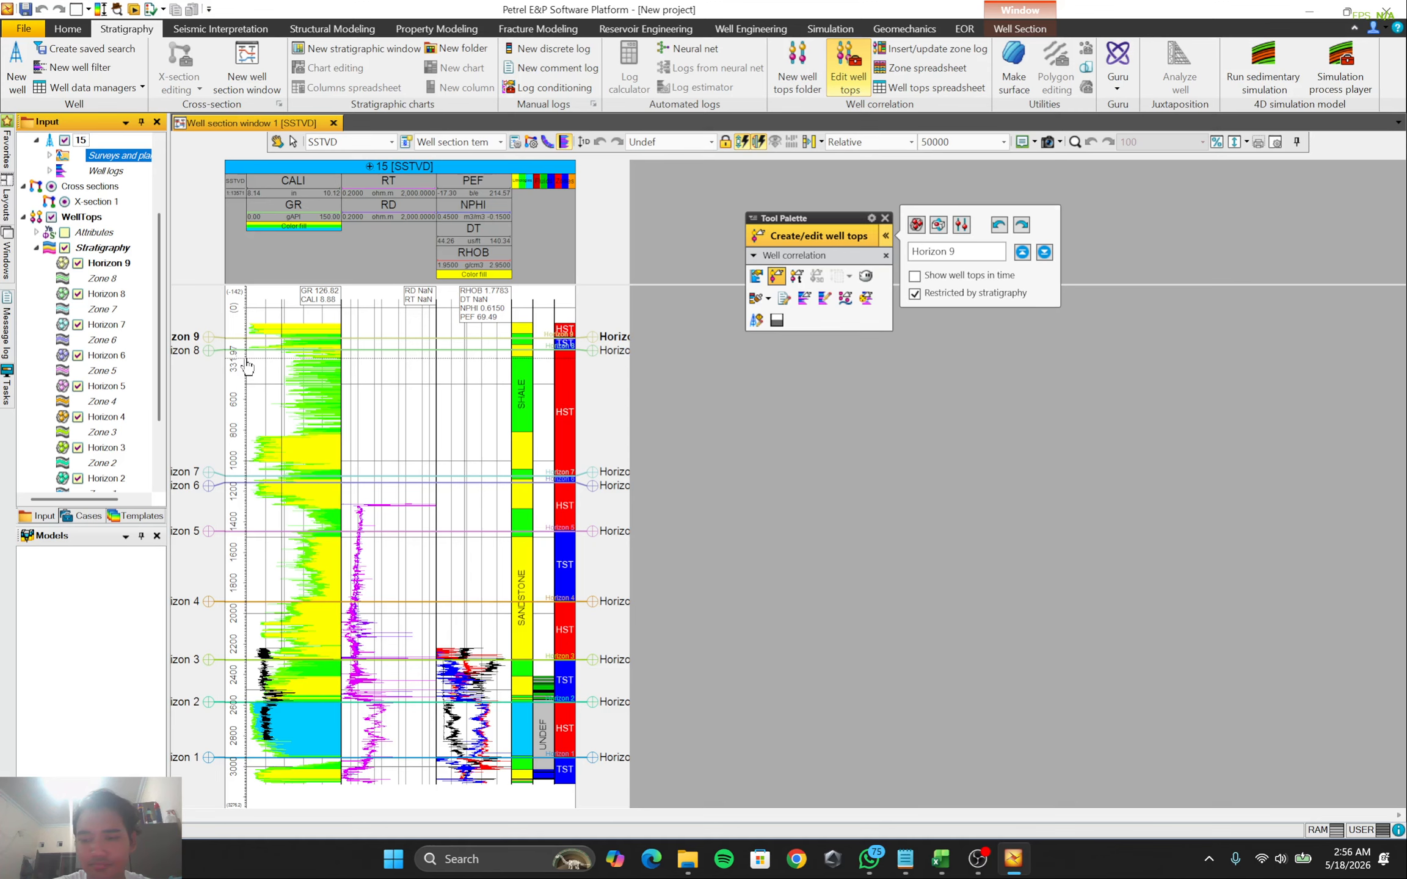
pyautogui.scroll(-2, 153, 404)
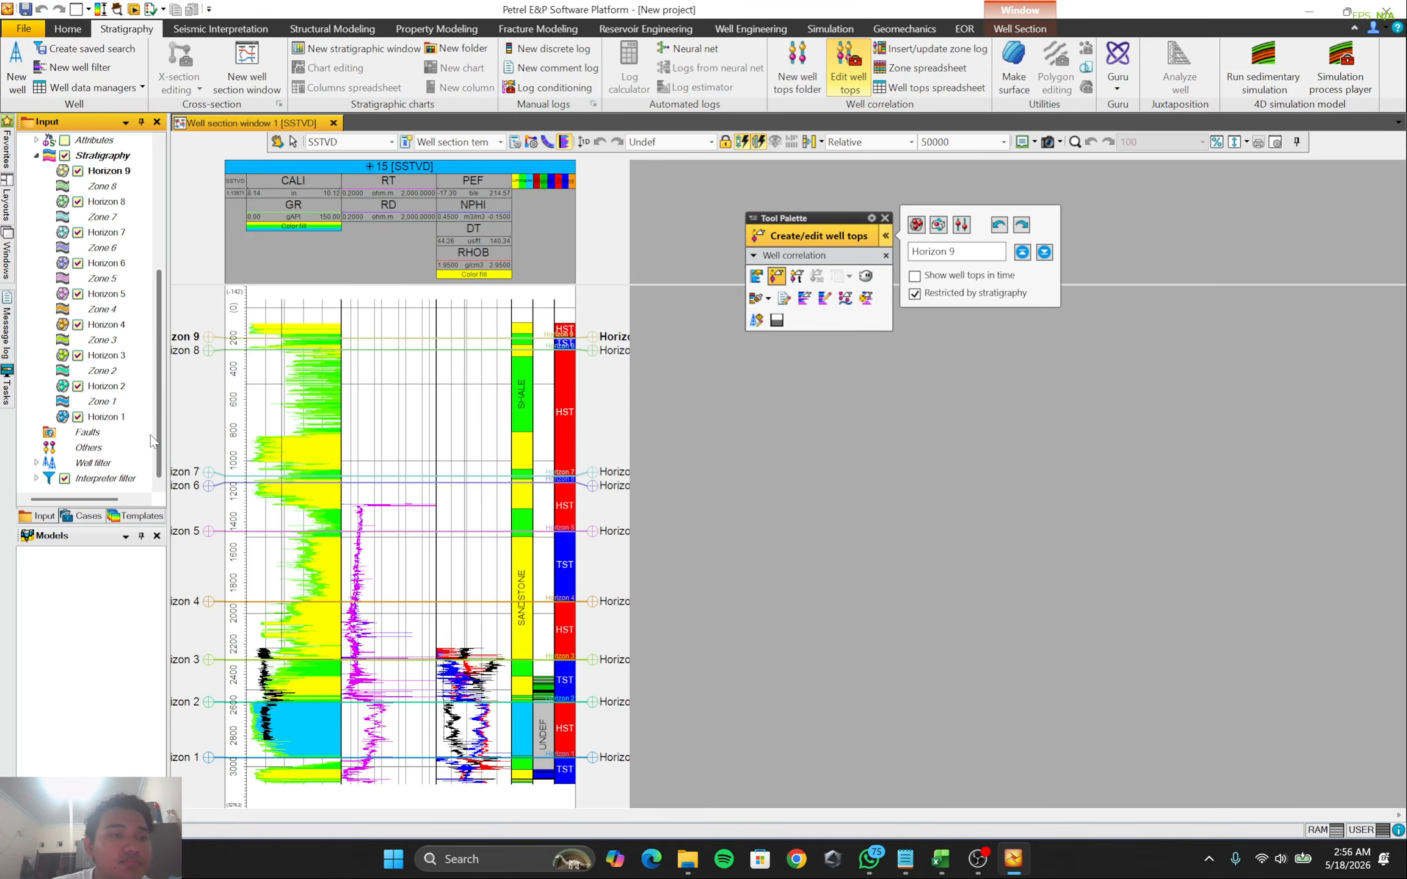
pyautogui.doubleClick(103, 417)
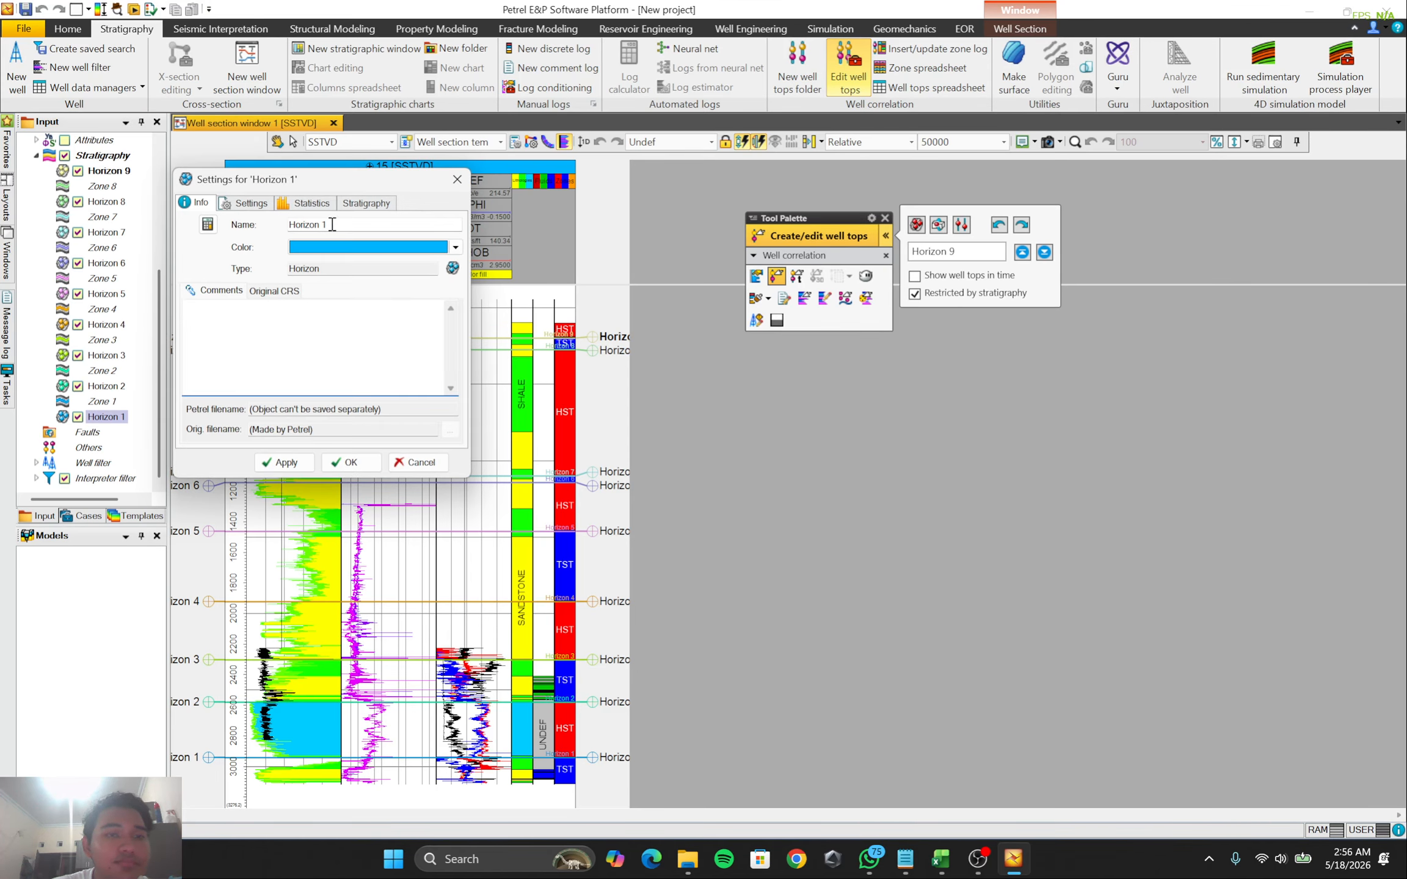
pyautogui.moveTo(332, 225); pyautogui.dragTo(228, 235)
pyautogui.write('MFS')
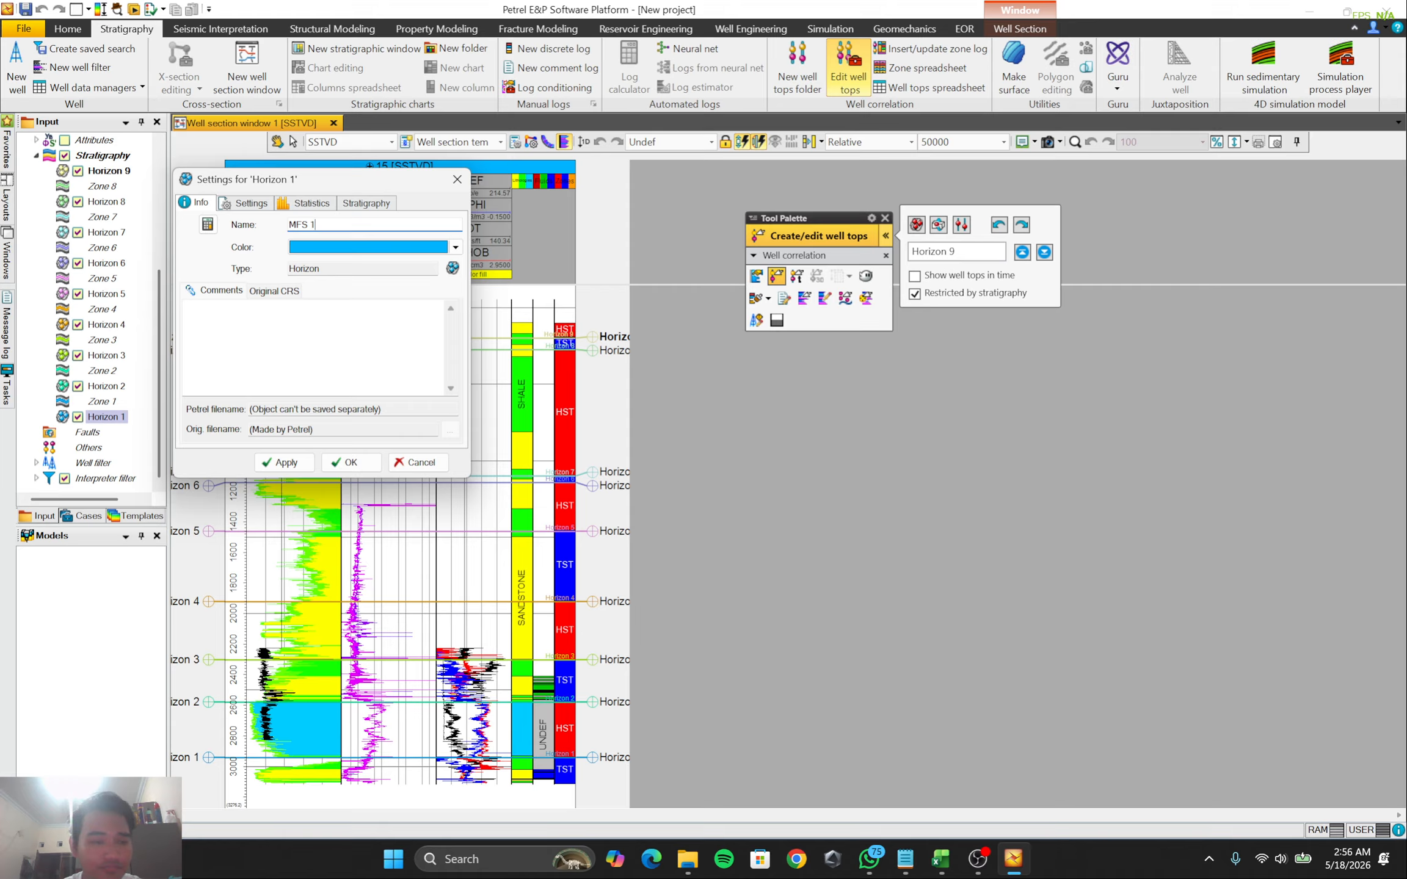
pyautogui.click(344, 463)
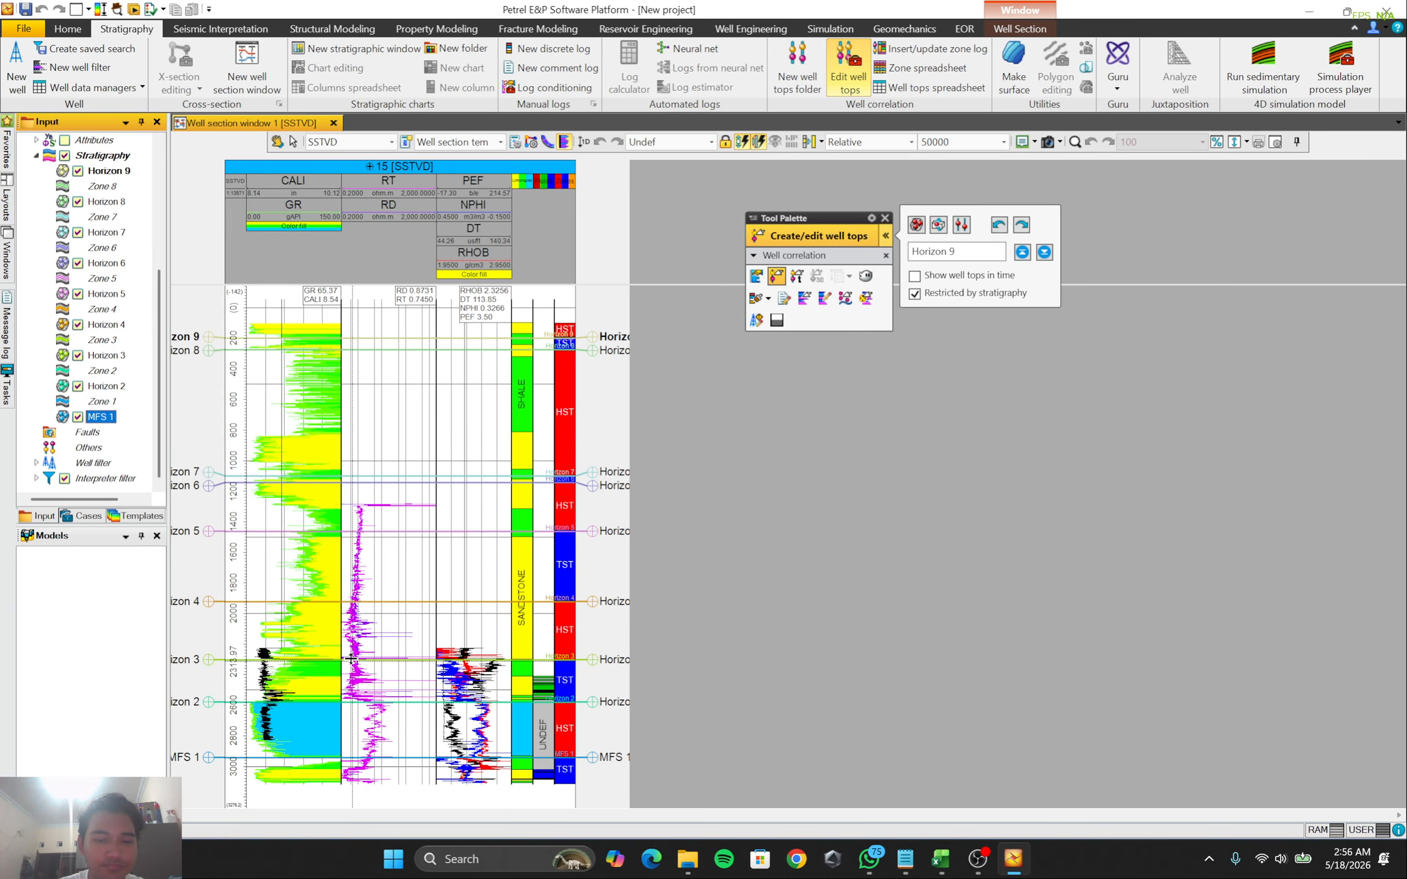
# Rename the Horizon 2 well top, at the top of the deepest HST interval, as SB 1
pyautogui.scroll(1, 348, 656)
pyautogui.scroll(-2, 350, 657)
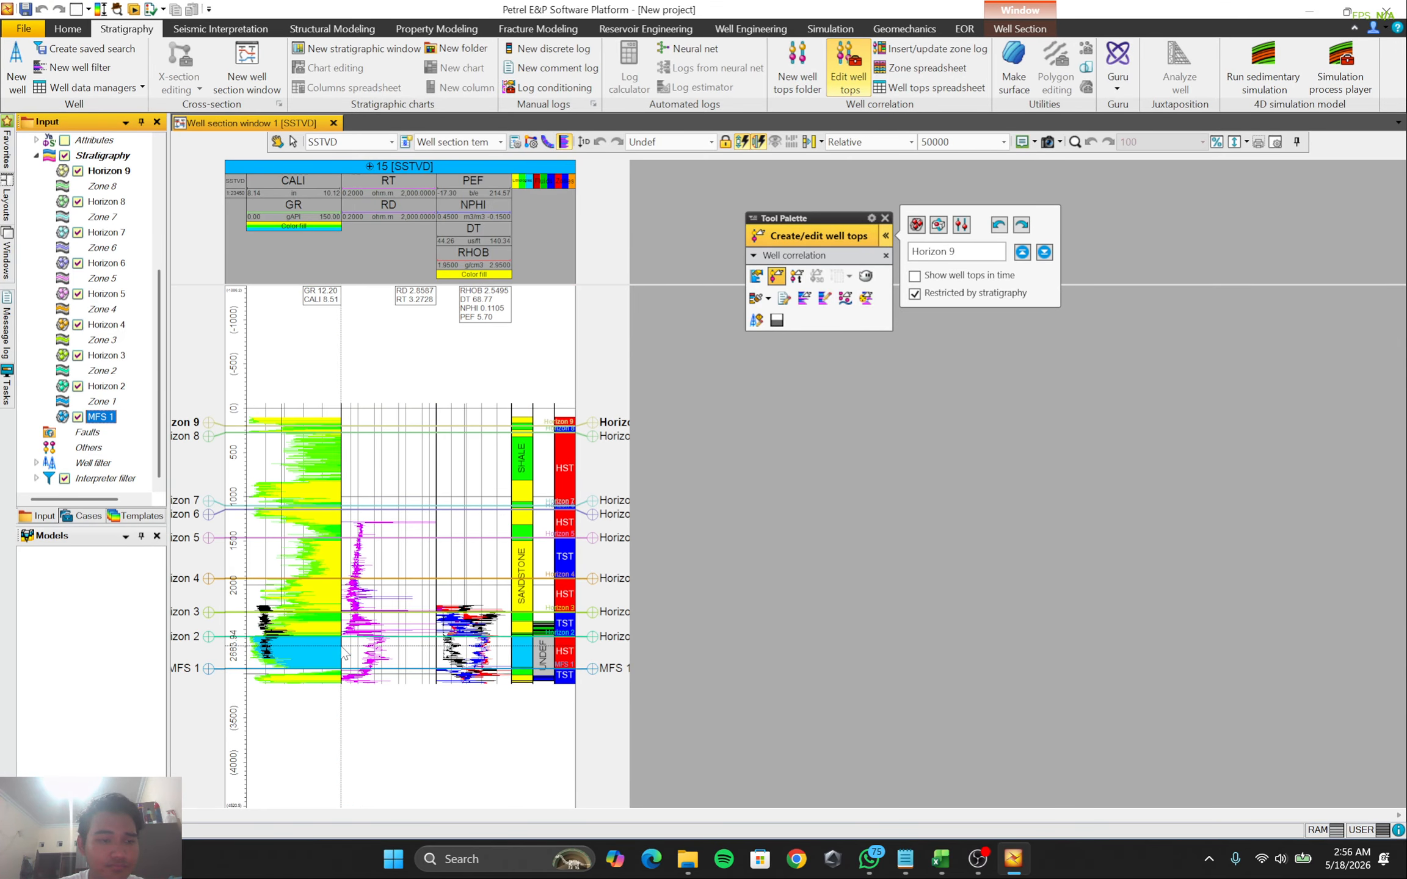
pyautogui.doubleClick(108, 387)
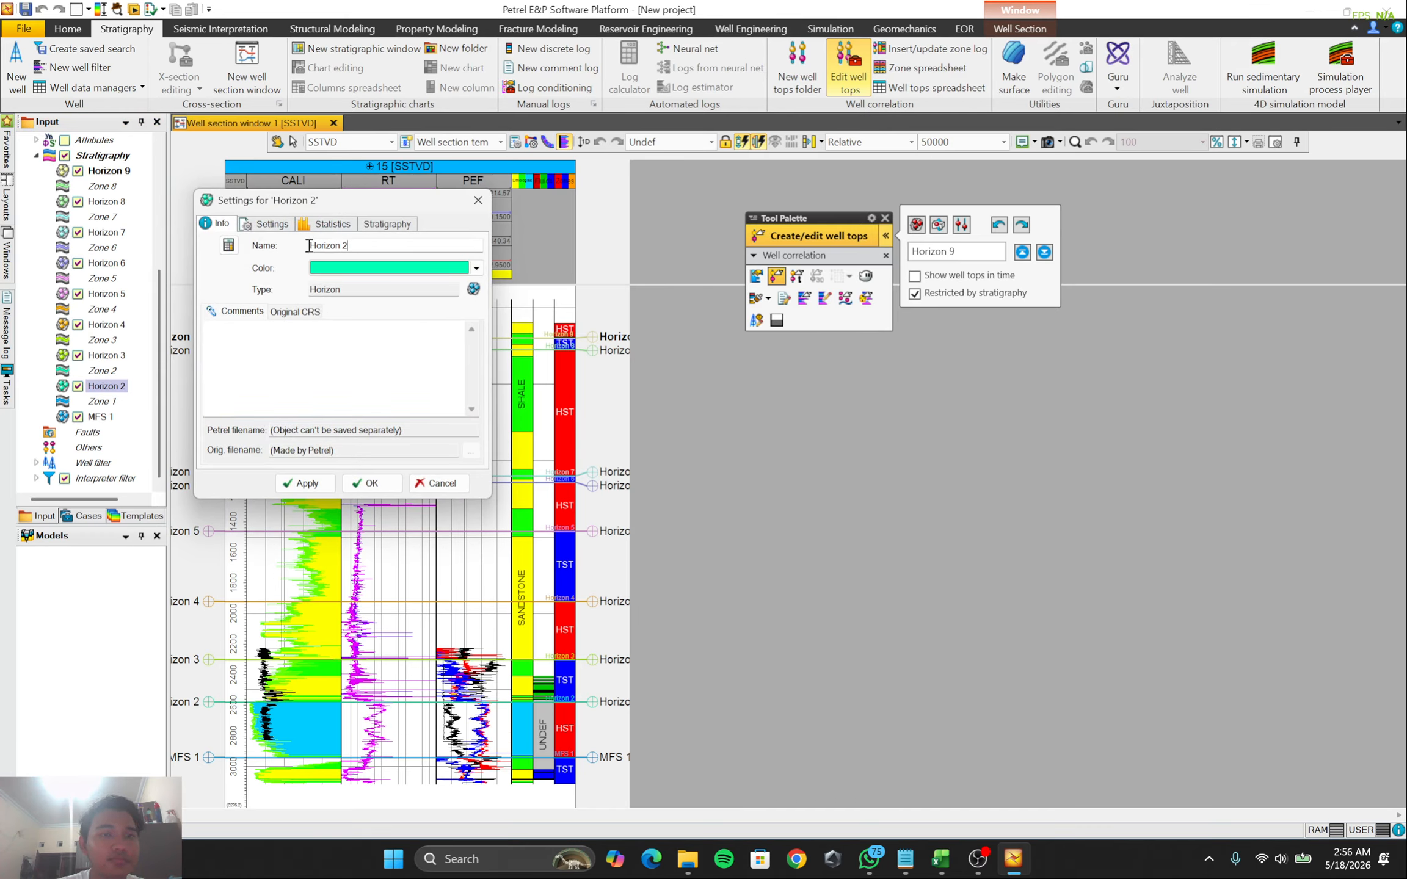
pyautogui.moveTo(363, 249); pyautogui.dragTo(287, 251)
pyautogui.write('SB 1')
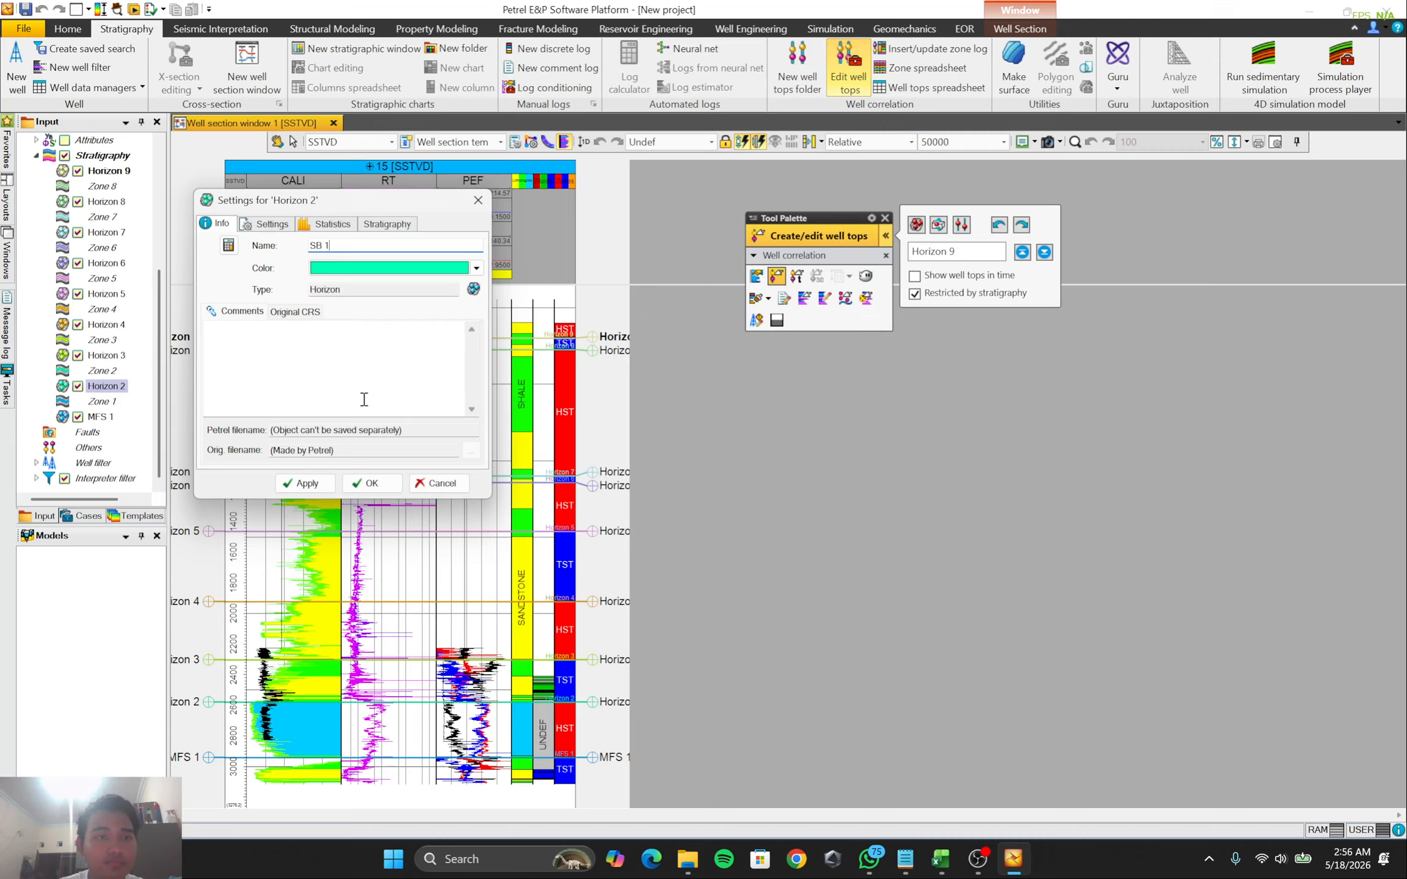
pyautogui.click(370, 483)
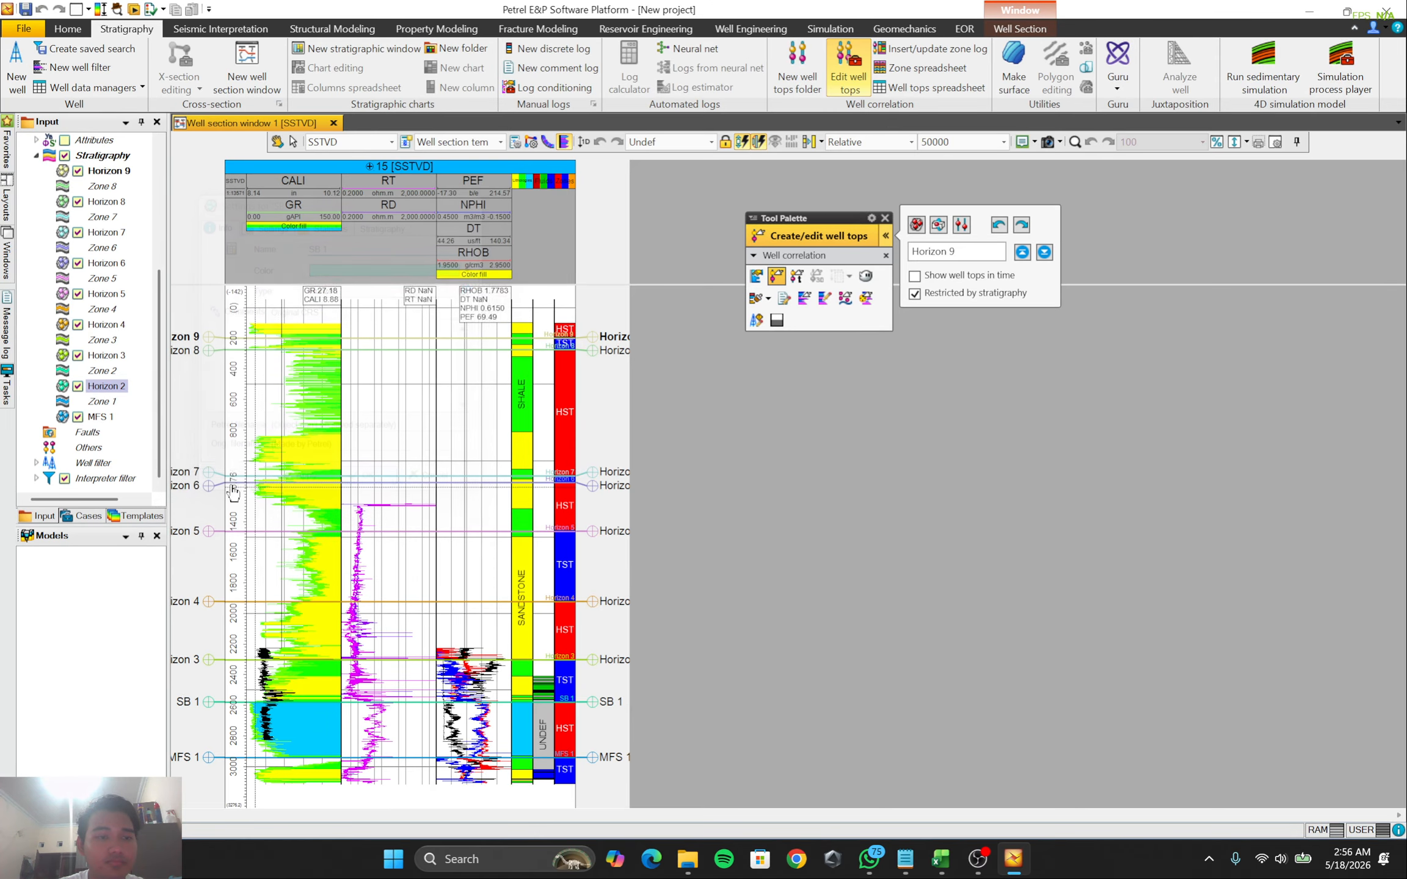
# Rename the Horizon 3 well top, at about 2300 SSTVD, as MFS 2
pyautogui.click(105, 355)
pyautogui.doubleClick(106, 354)
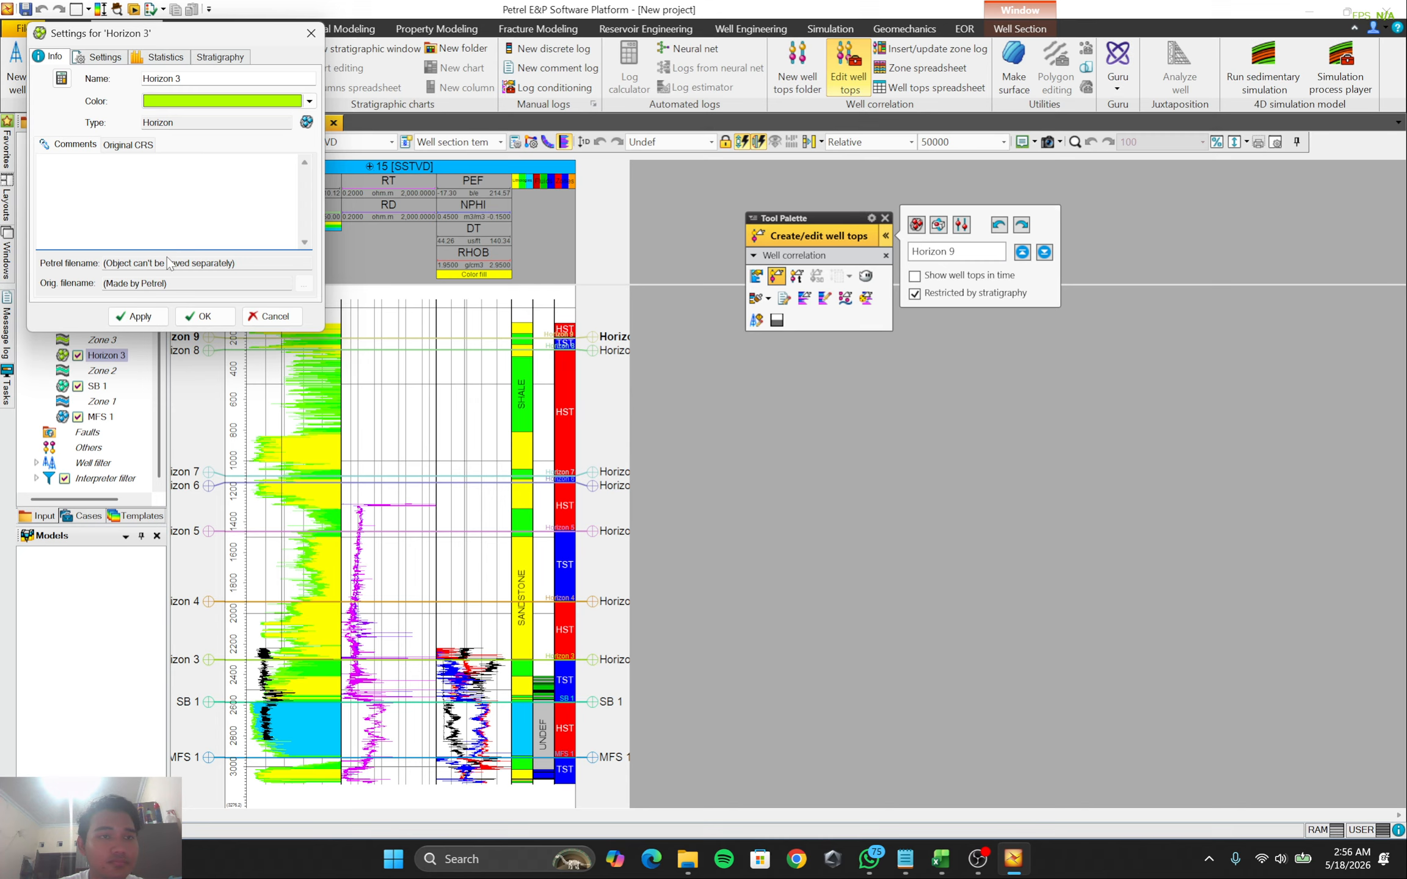
pyautogui.moveTo(183, 74); pyautogui.dragTo(128, 69)
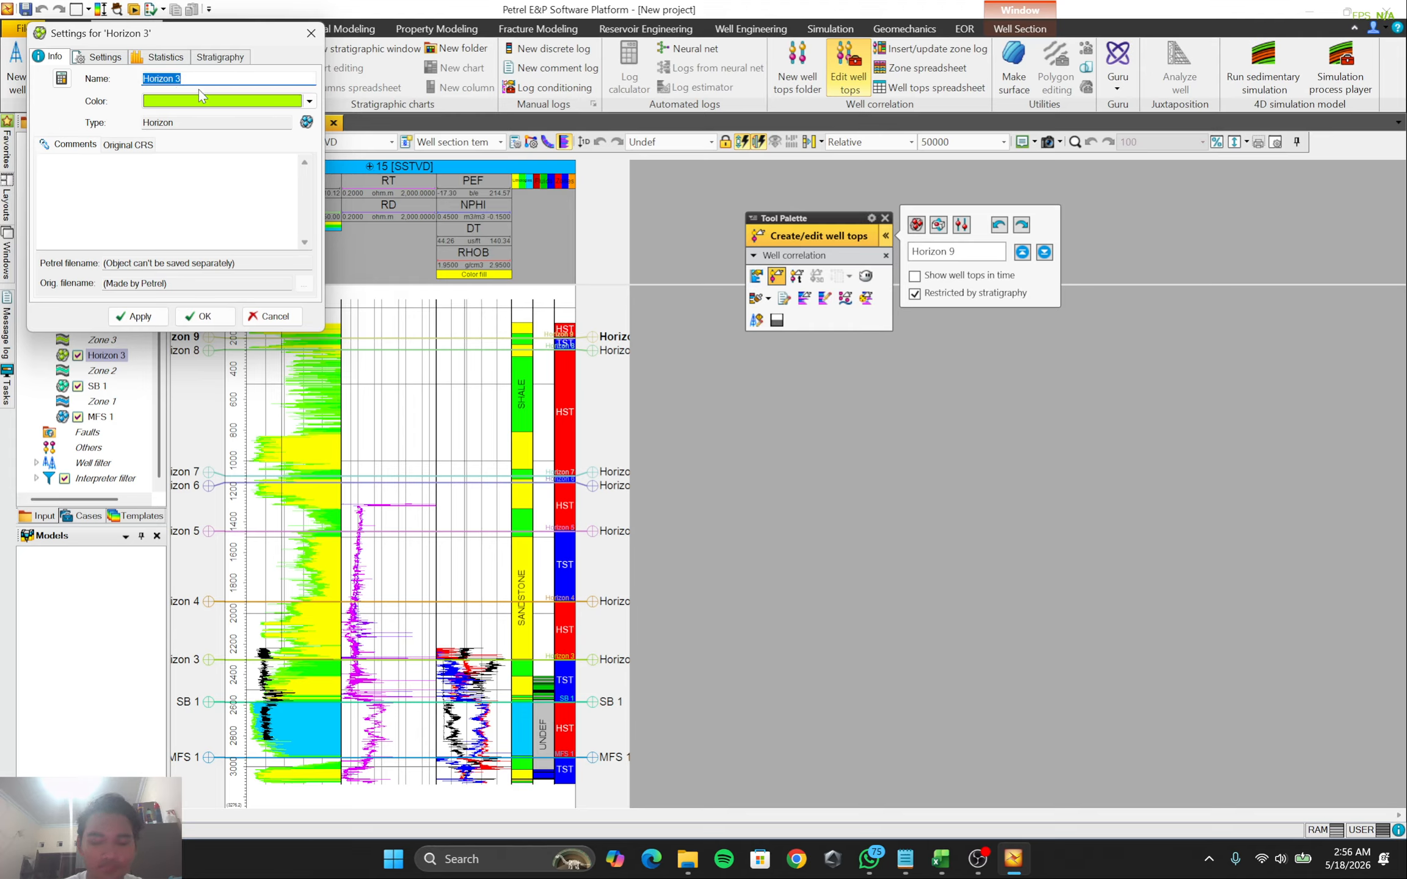
pyautogui.write('MFS 2')
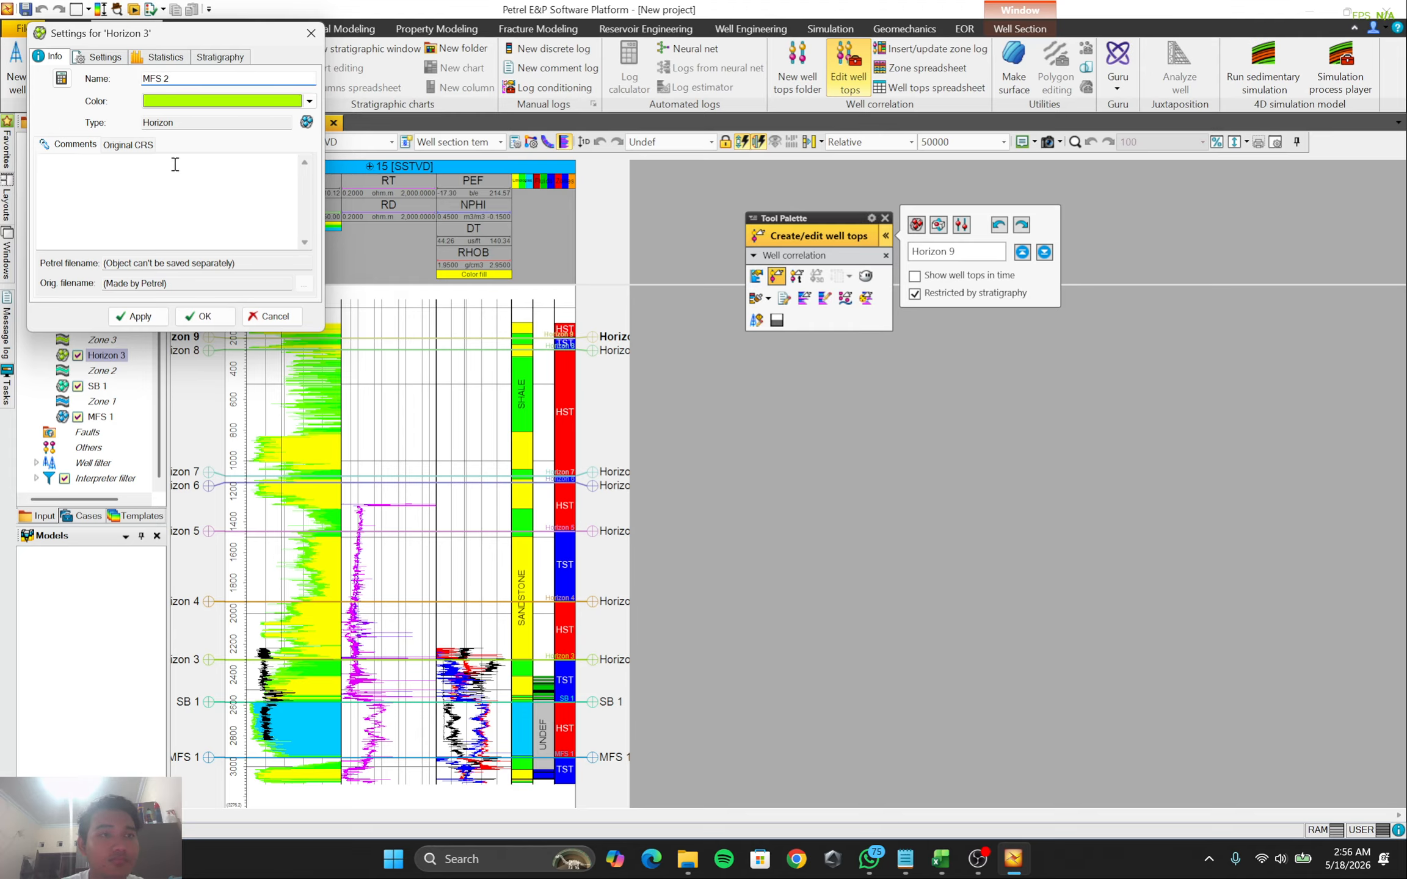
pyautogui.click(203, 316)
# Rename the Horizon 4 well top, at about 1905 SSTVD, as SB 2
pyautogui.doubleClick(104, 325)
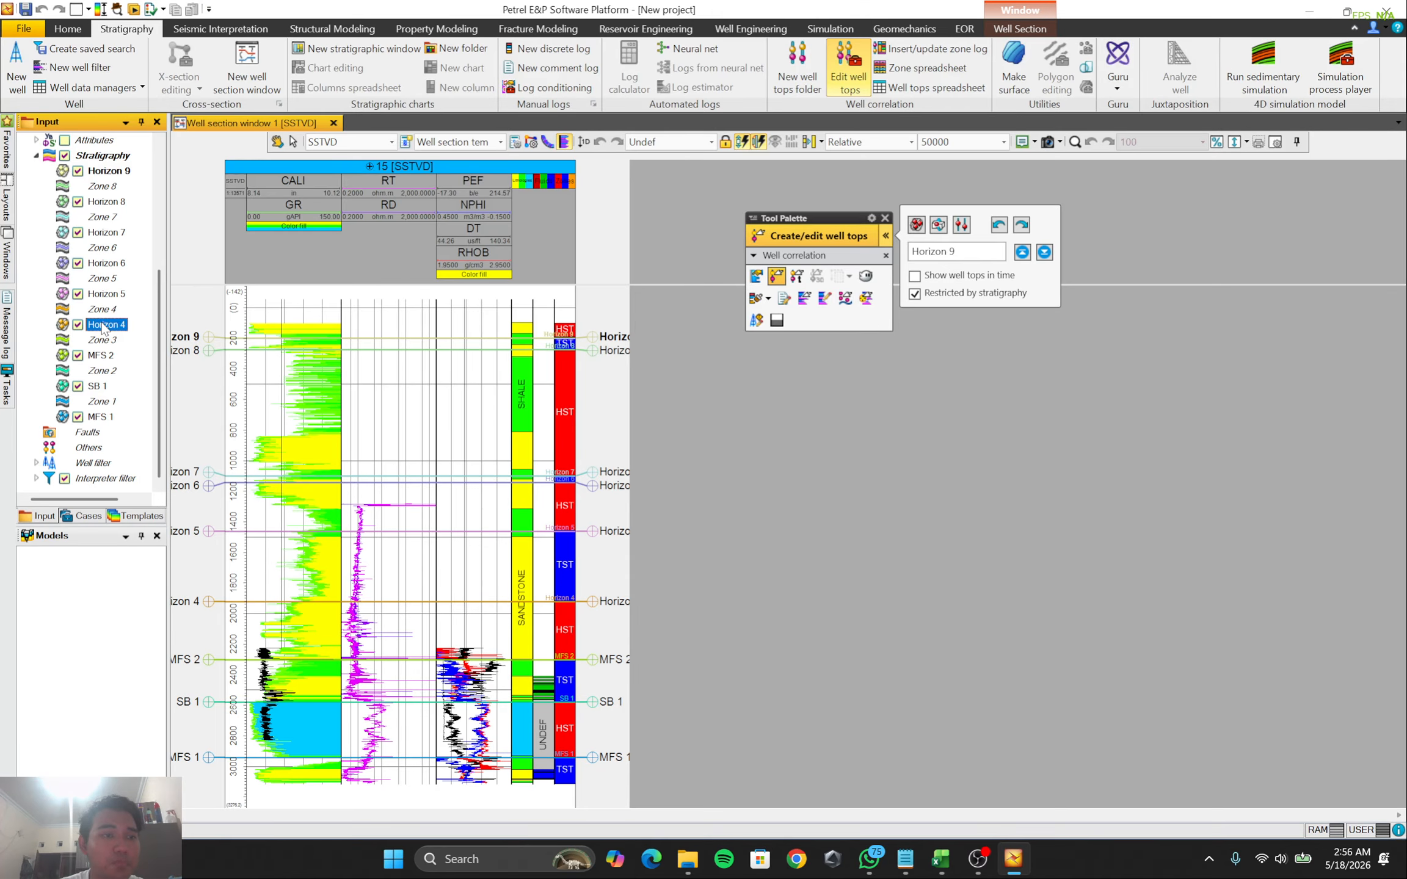
pyautogui.tripleClick(209, 98)
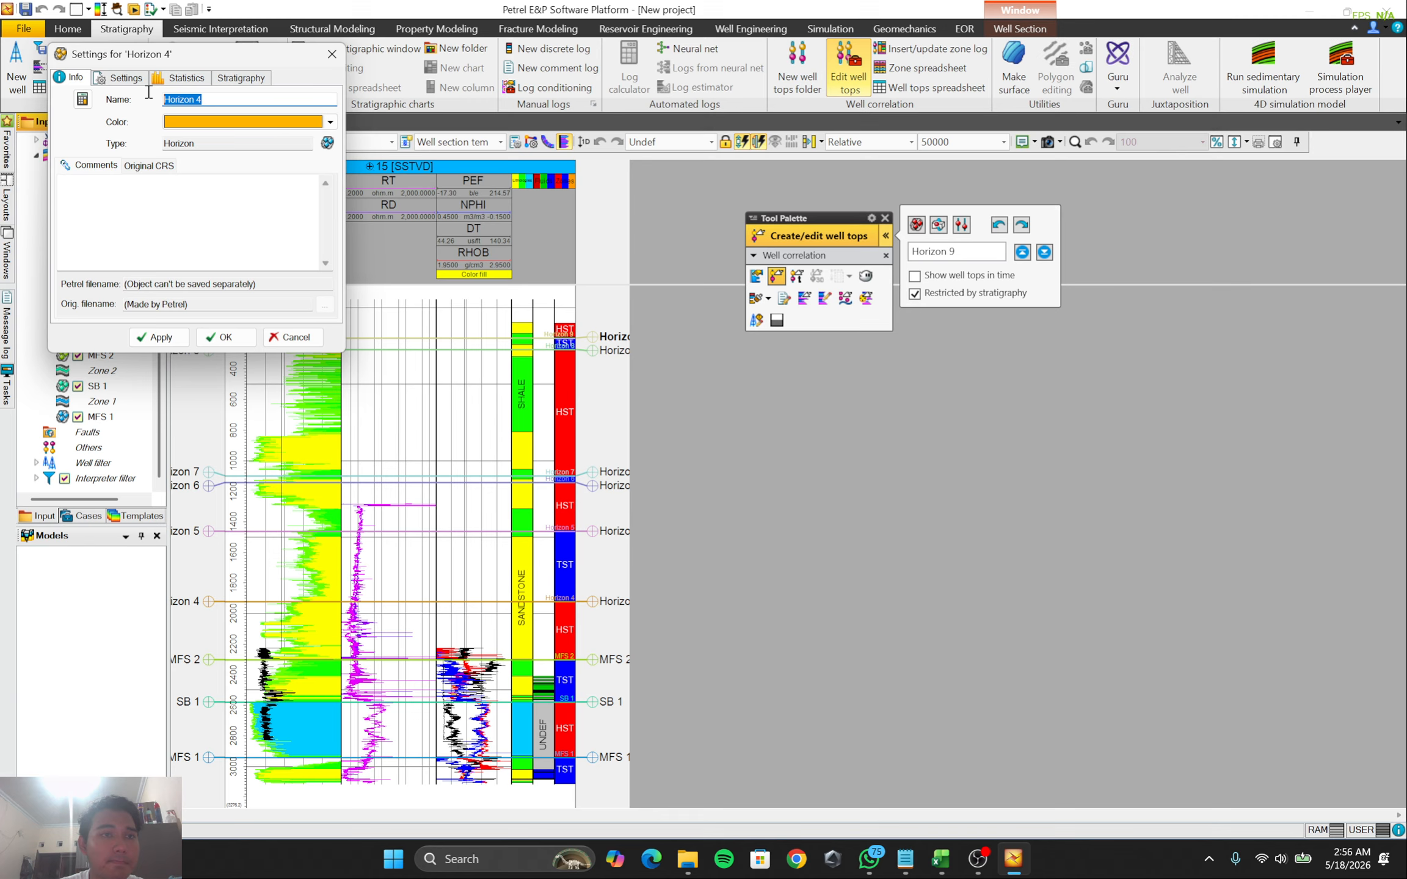
pyautogui.write('S')
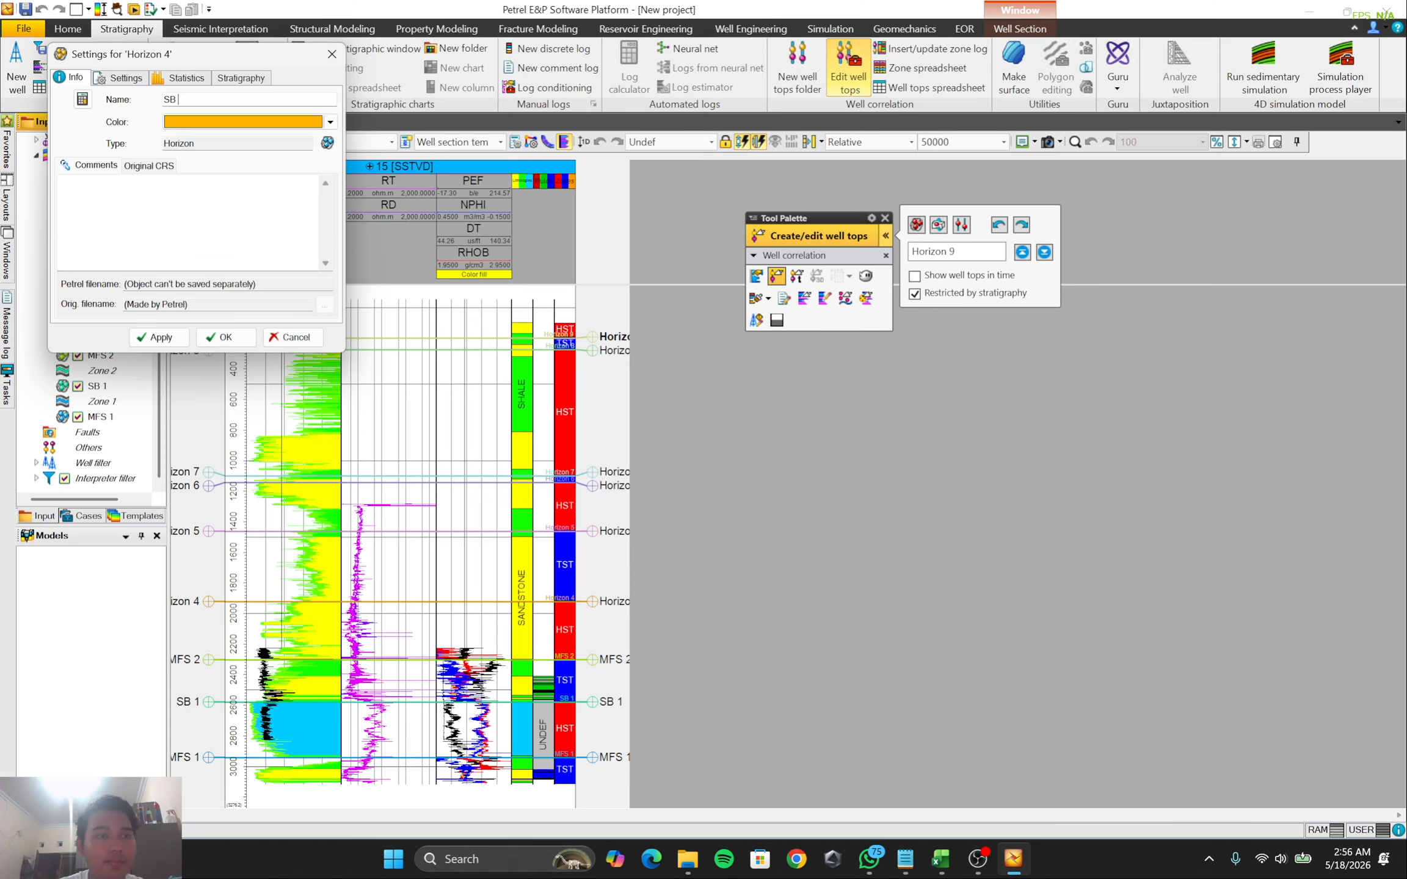
pyautogui.write('B 2')
pyautogui.press('F1')
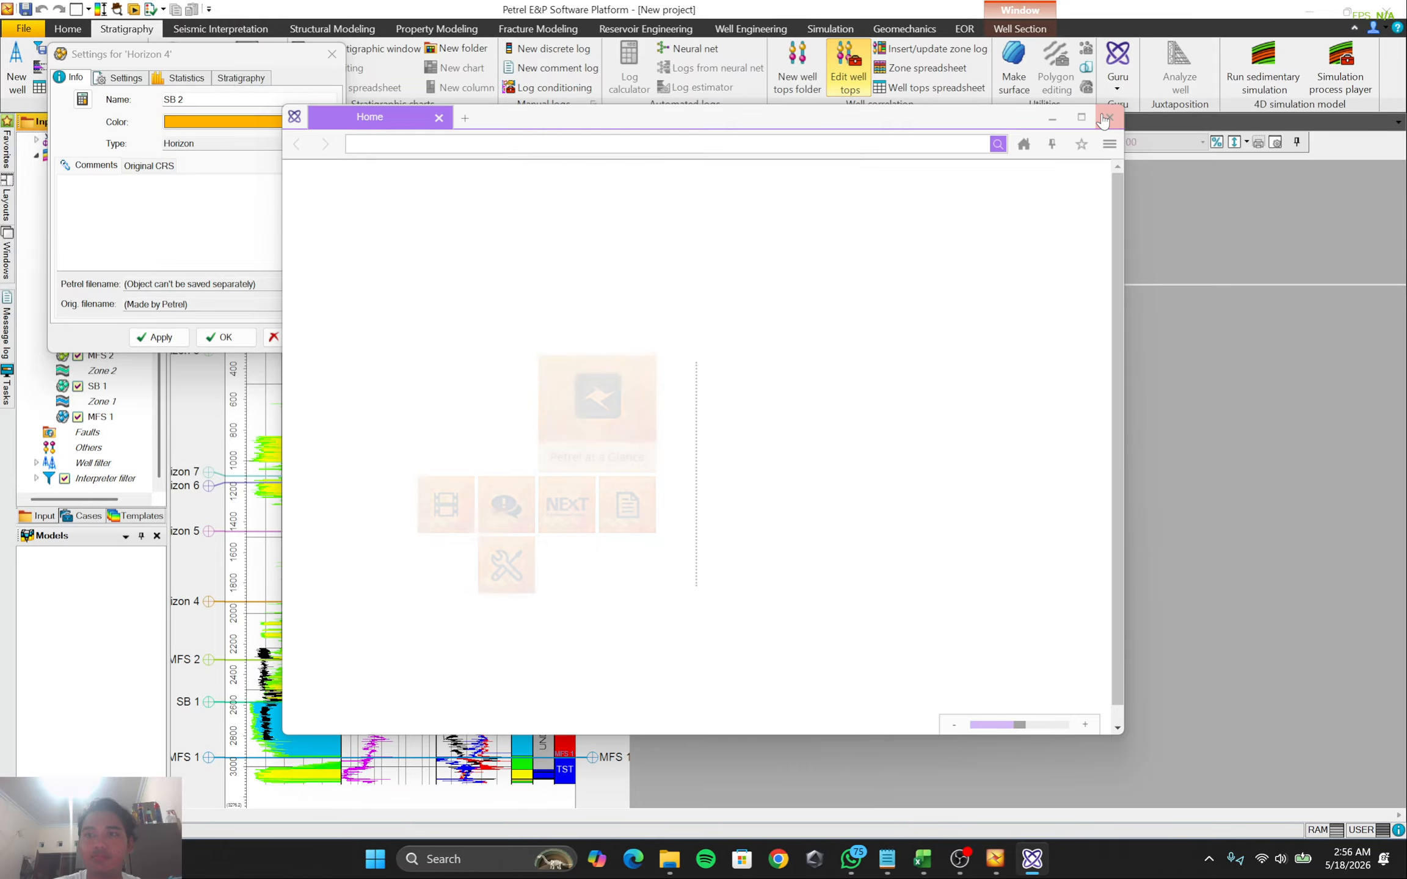
pyautogui.click(1107, 118)
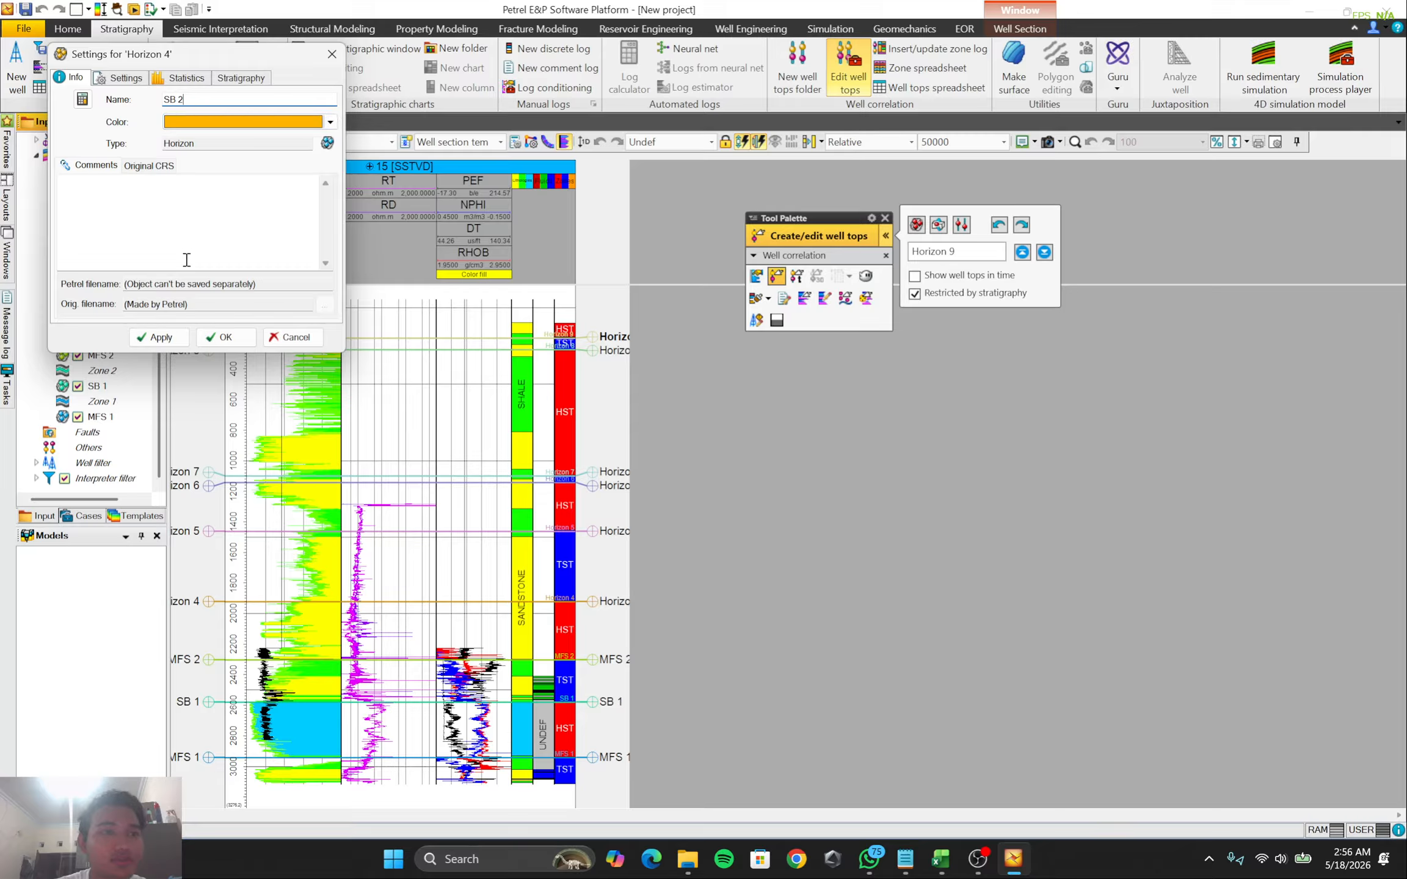
pyautogui.click(221, 337)
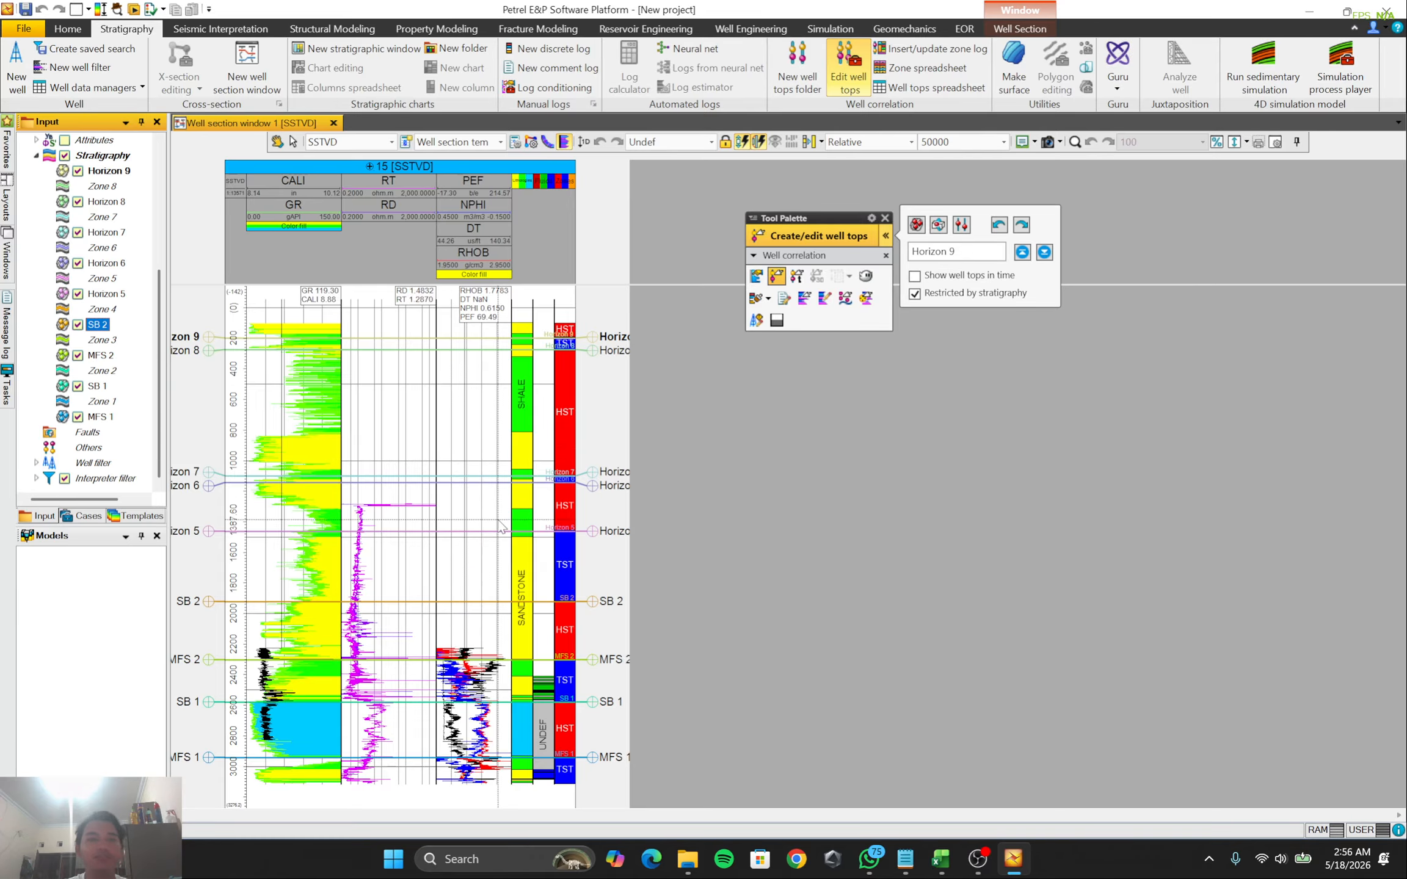
pyautogui.scroll(-3, 502, 527)
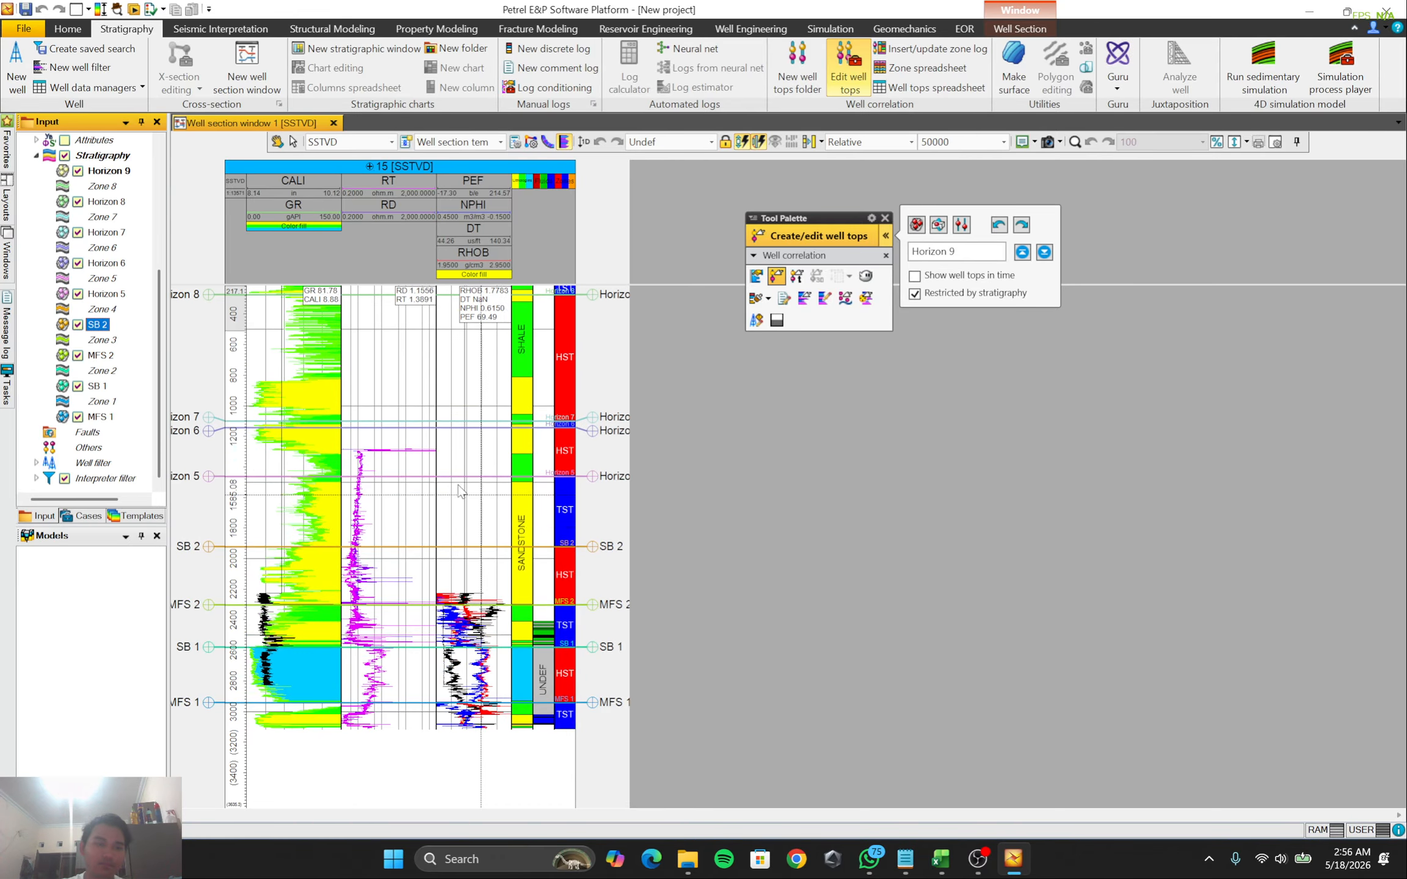
pyautogui.scroll(3, 449, 495)
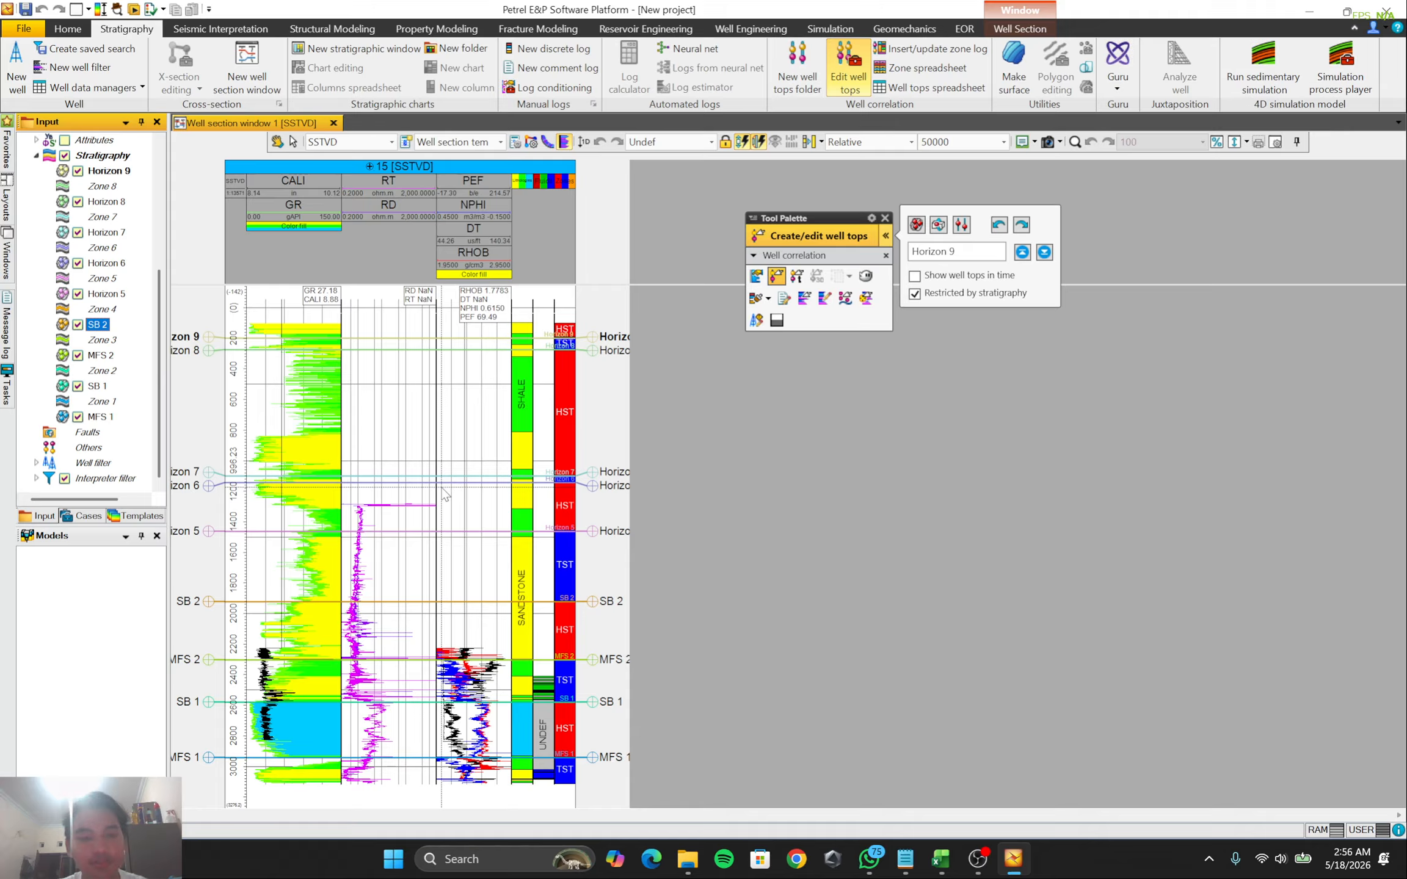
pyautogui.scroll(-2, 445, 495)
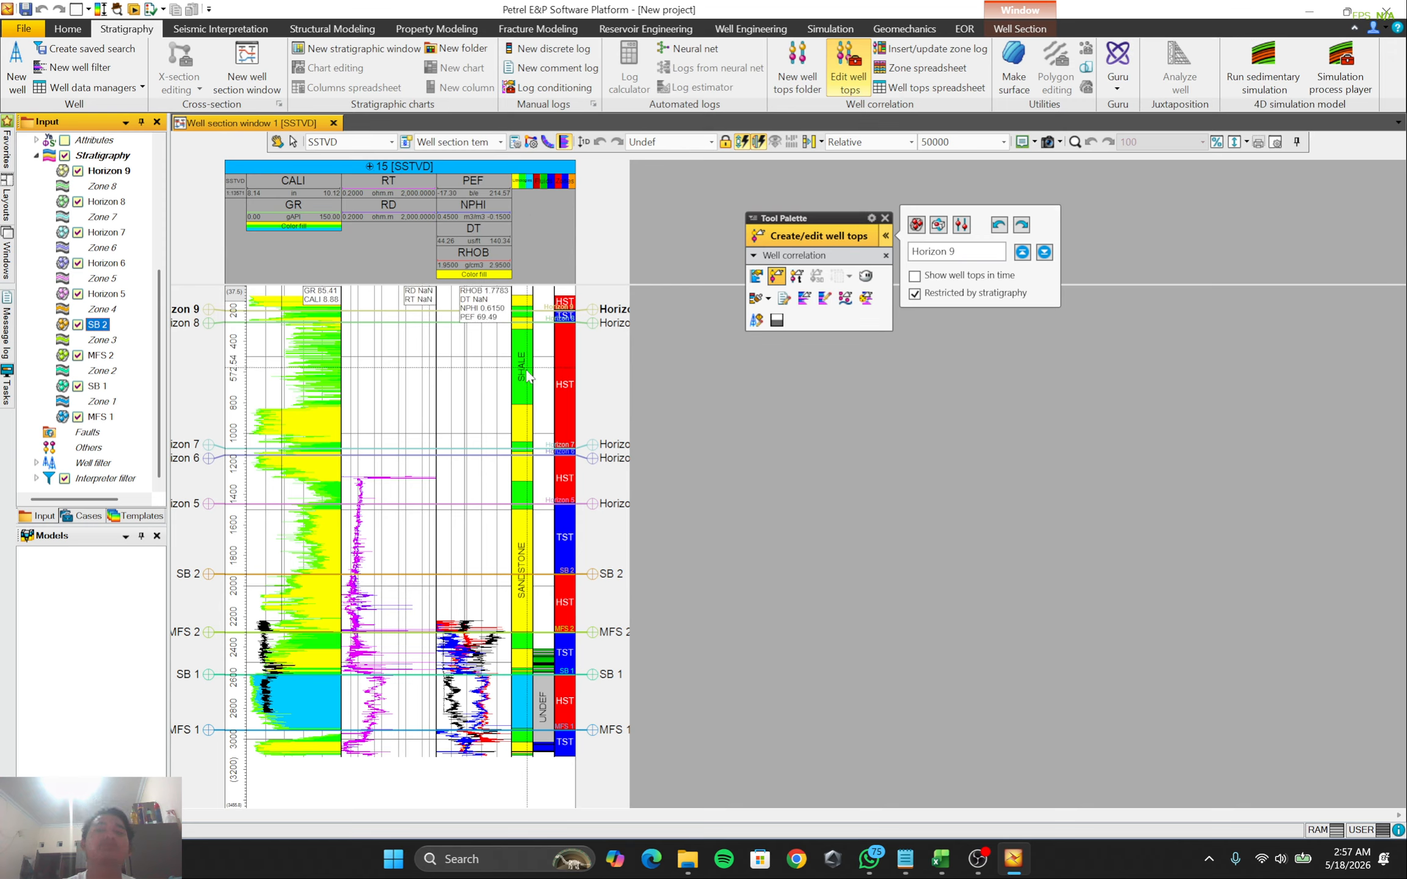
pyautogui.scroll(2, 449, 477)
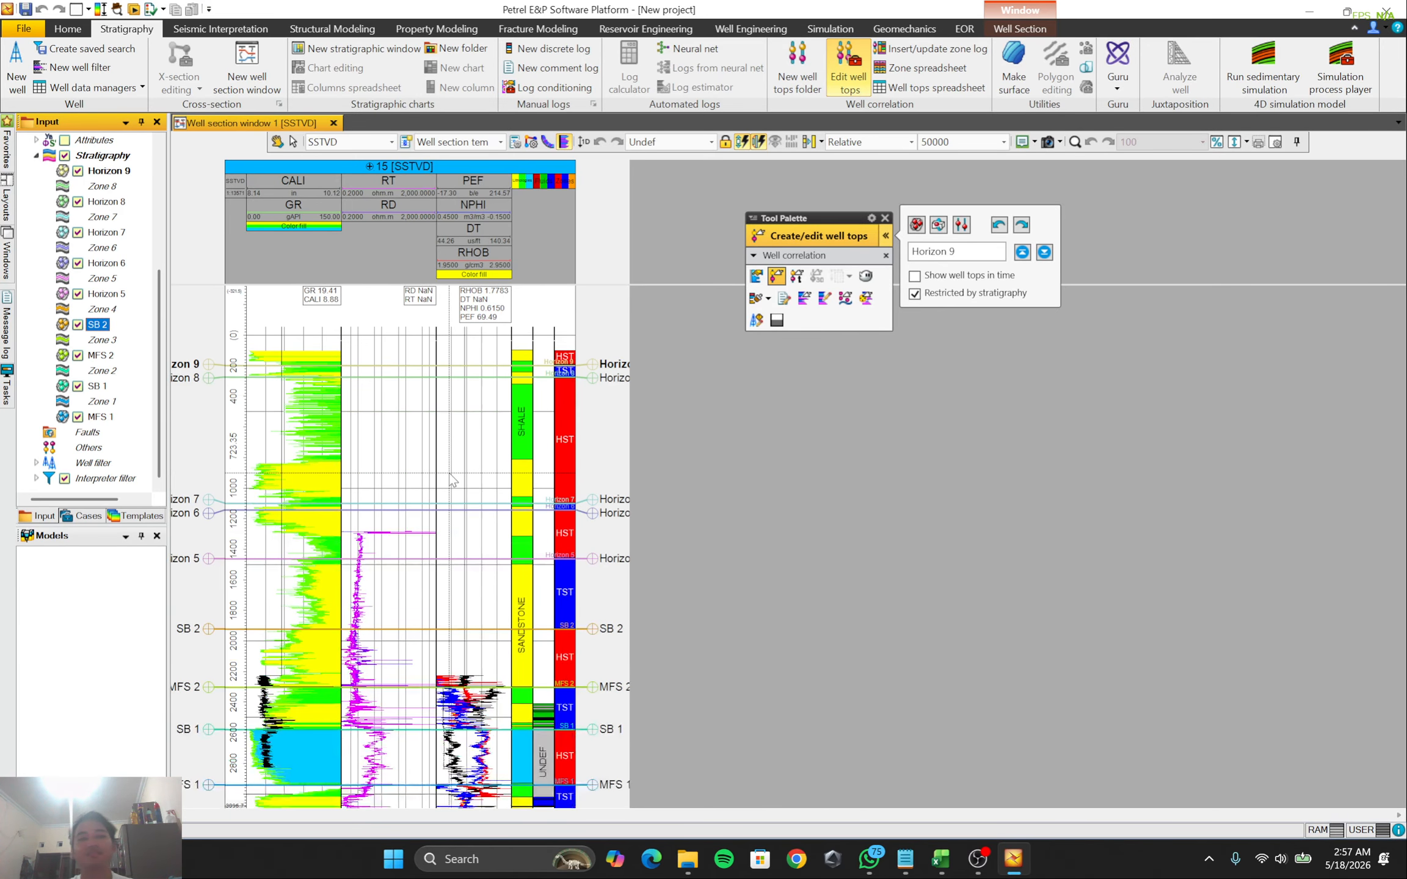
pyautogui.scroll(-2, 451, 481)
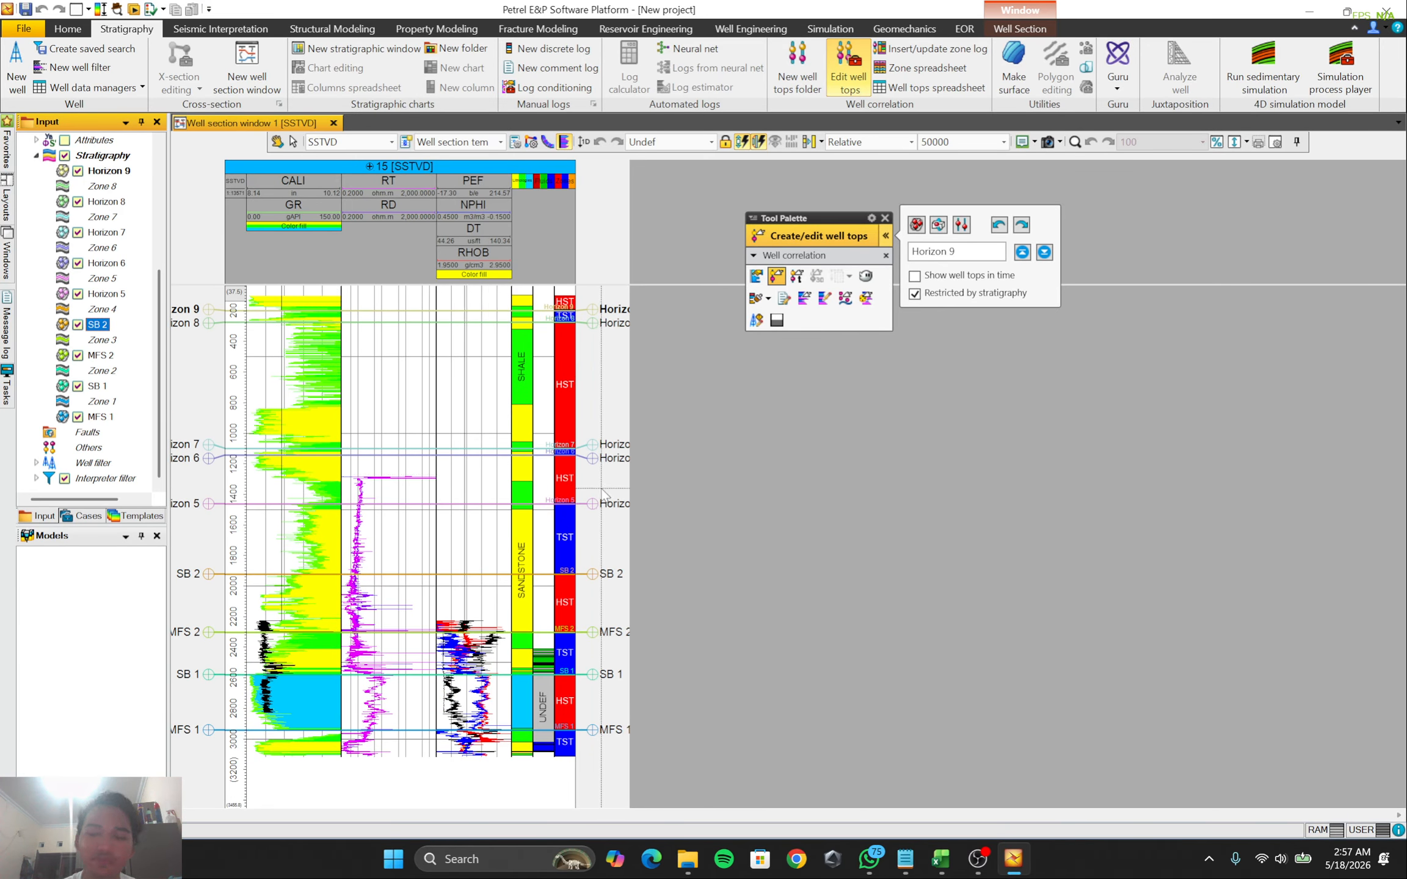